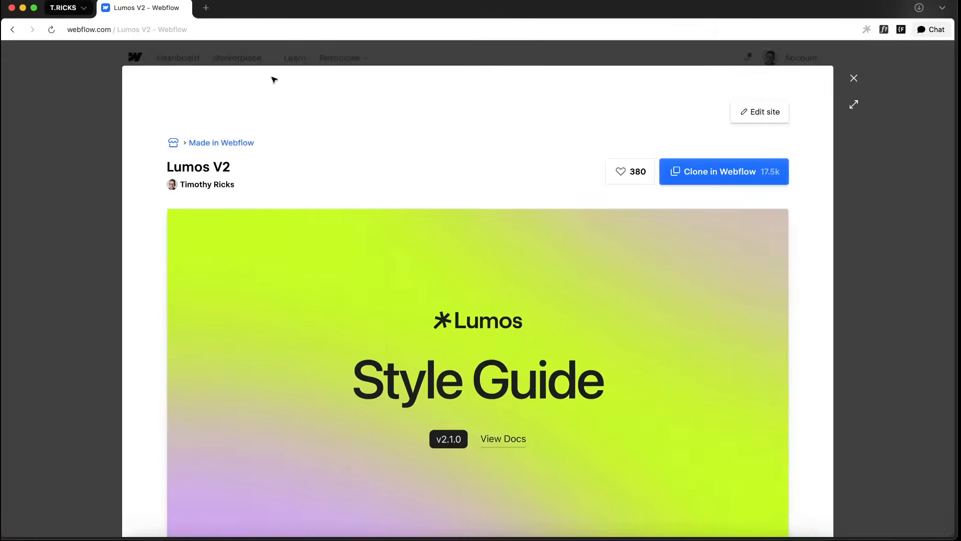
Clone the Lumos V2 template into a new site named "Ascent Church"
click(756, 178)
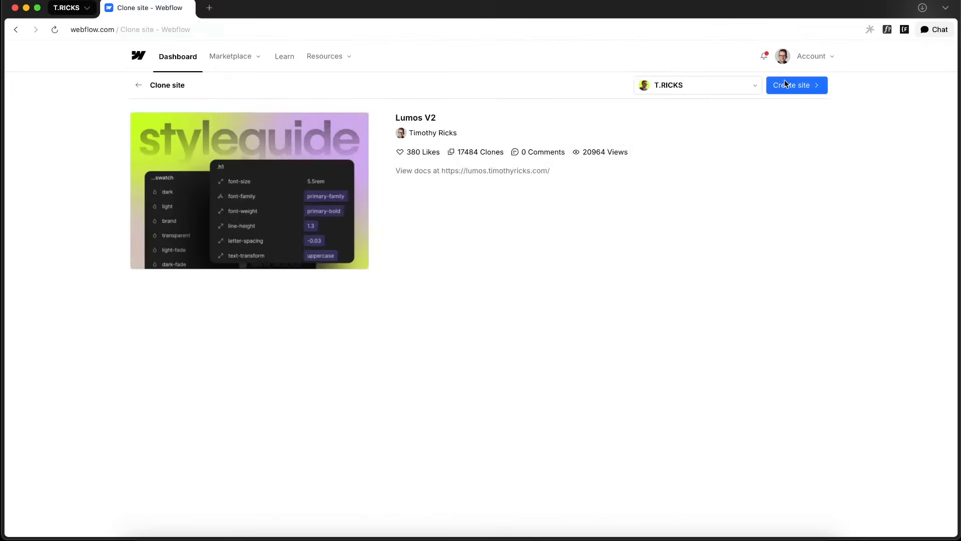
click(796, 85)
click(439, 119)
key(super+a)
text(A)
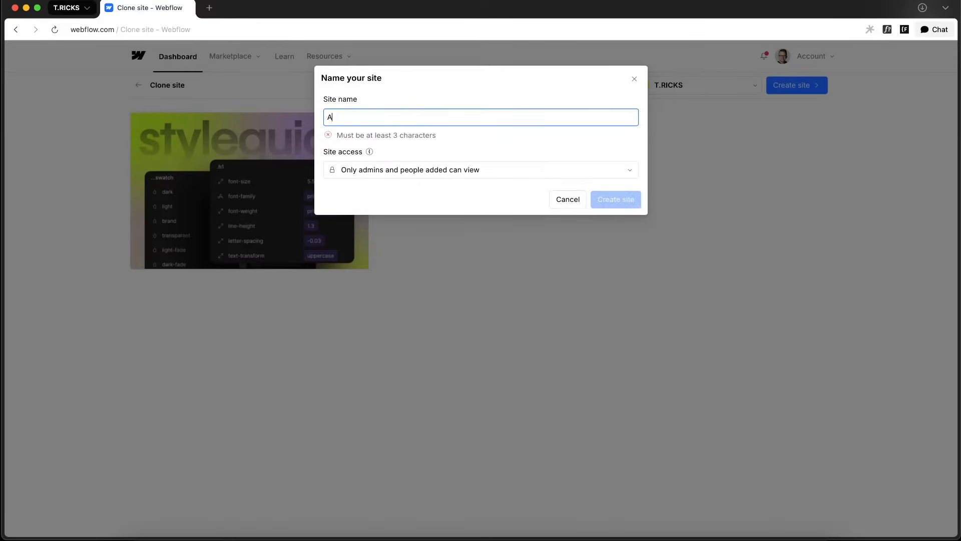
text(scent C)
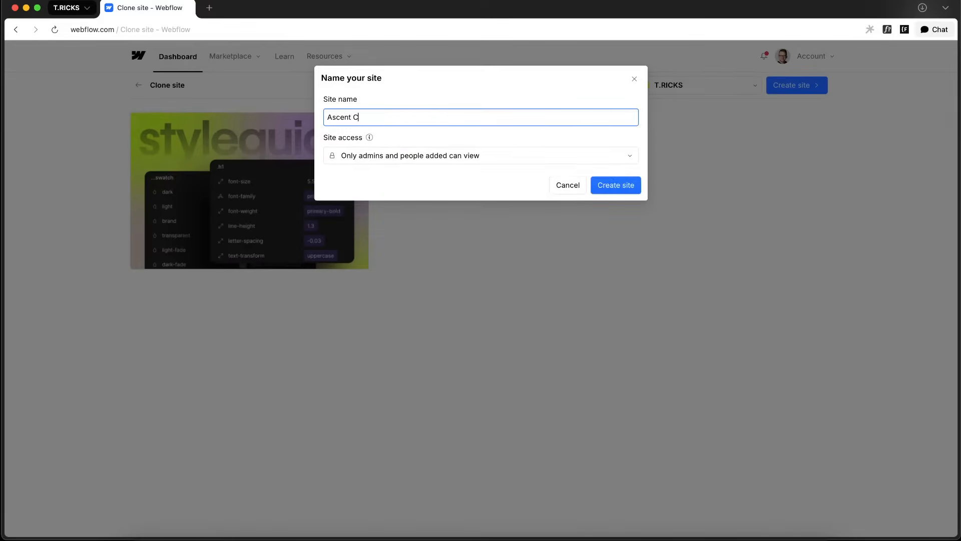
text(hurch)
click(632, 183)
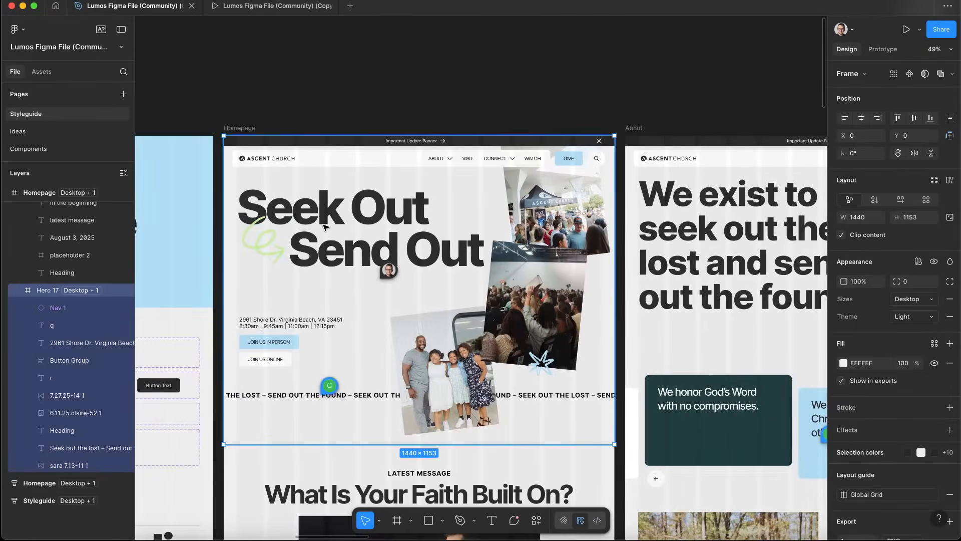
Inspect the homepage hero heading in the Figma design and the starter page's section in Webflow
double_click(360, 264)
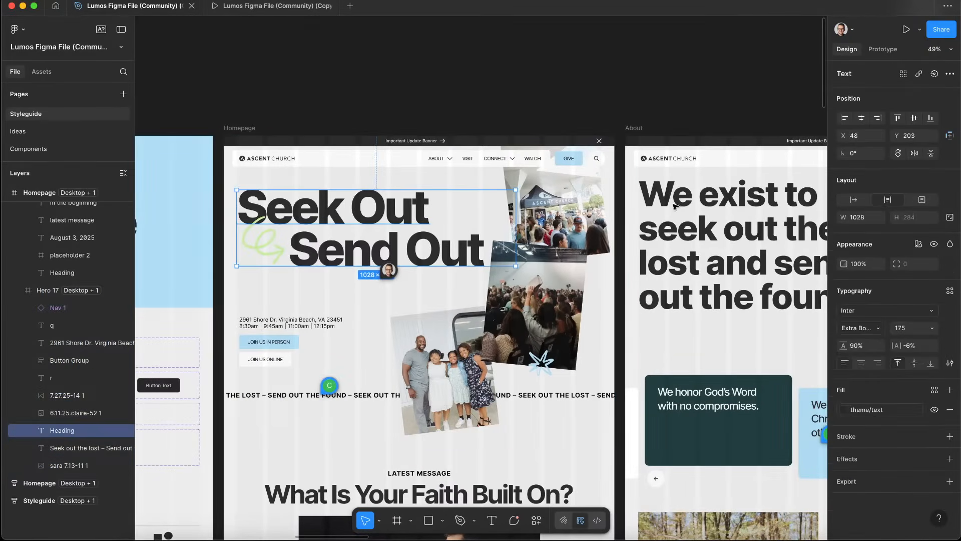
scroll(347, 231, down, 3)
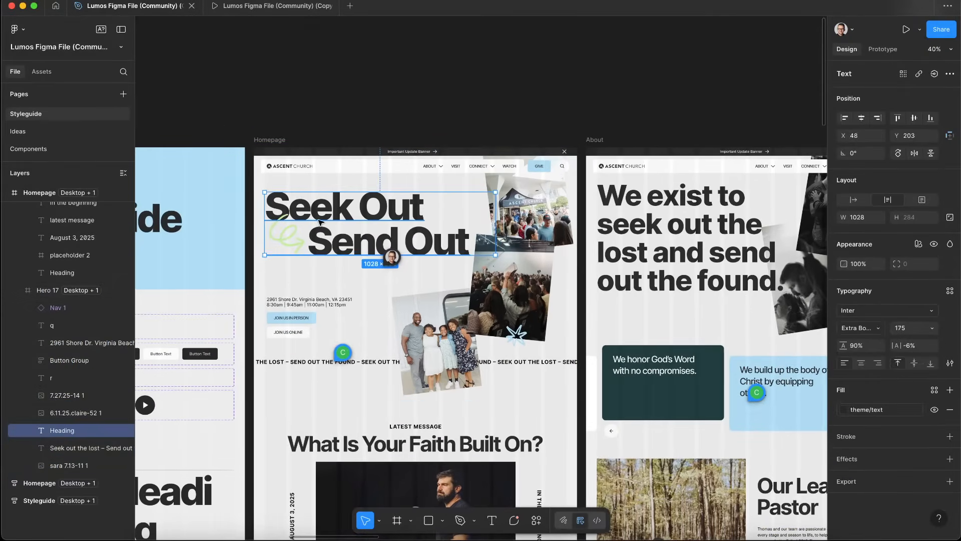
scroll(321, 222, up, 3)
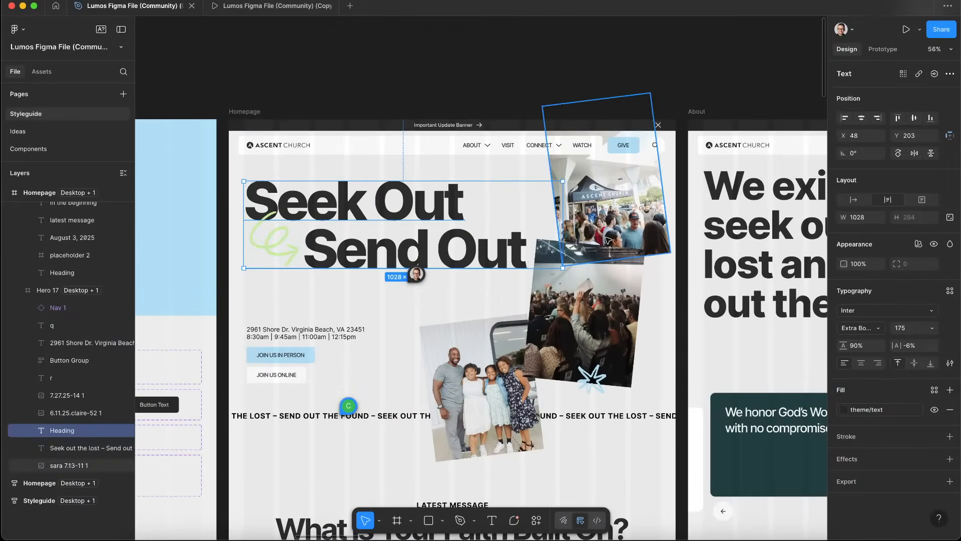
key(ctrl+Left)
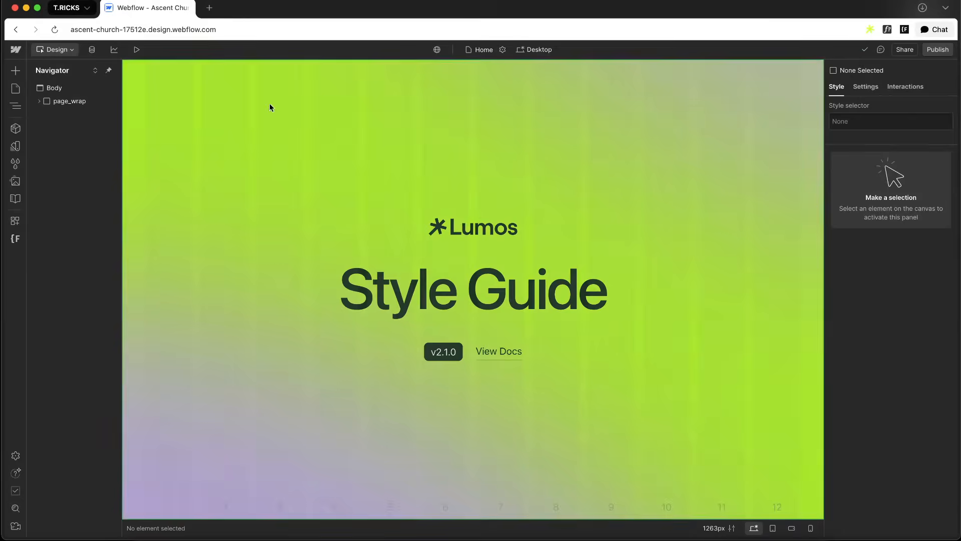
click(159, 86)
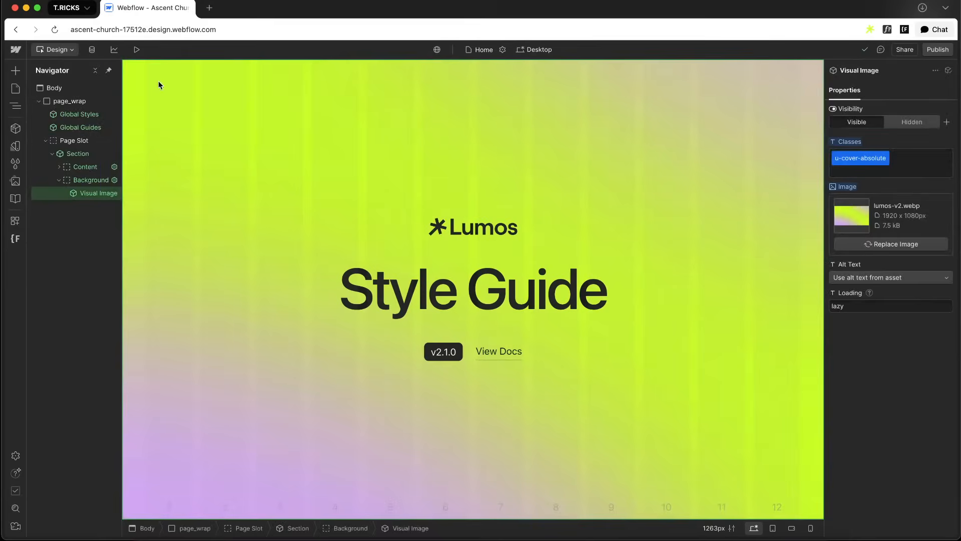
click(78, 154)
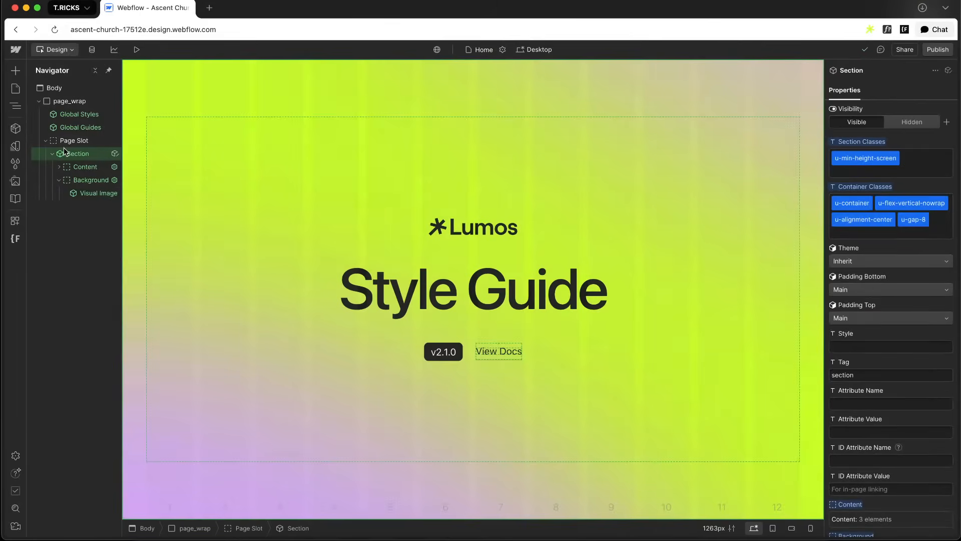
key(ctrl+Right)
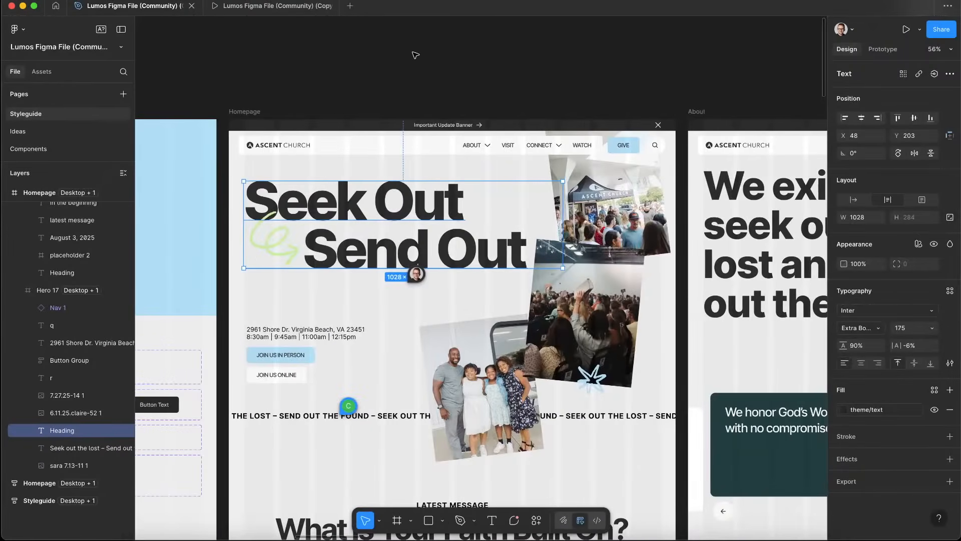
key(ctrl+Left)
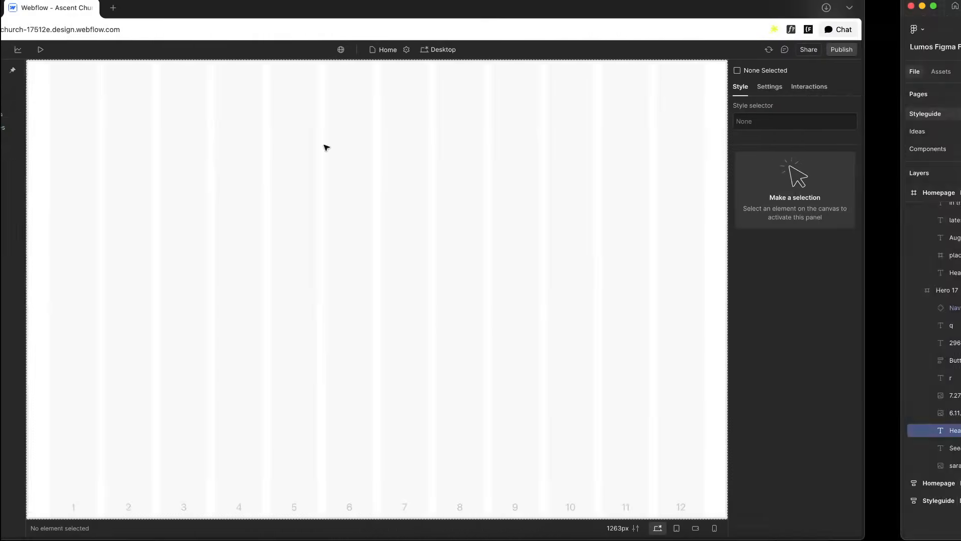
Add a Section element inside page_wrap
click(73, 102)
key(super+k)
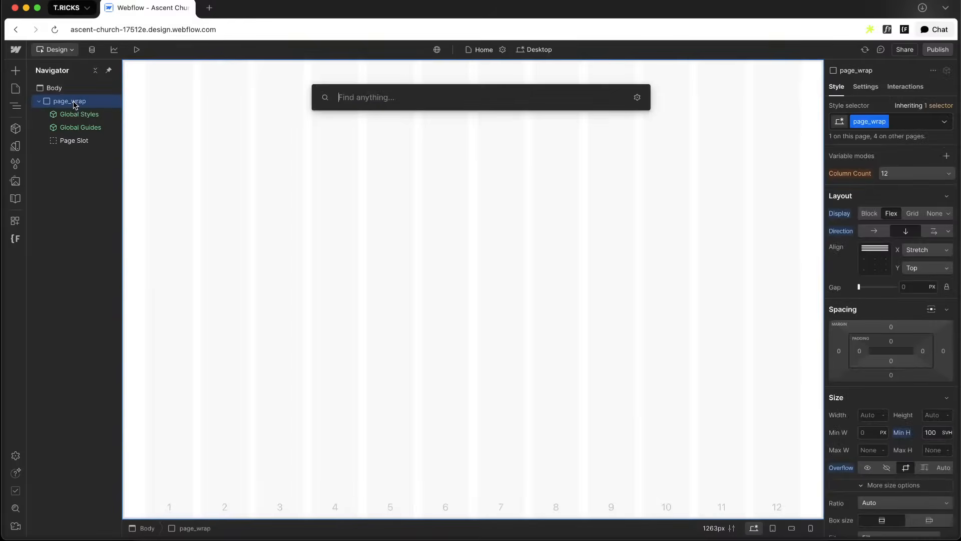
text(s)
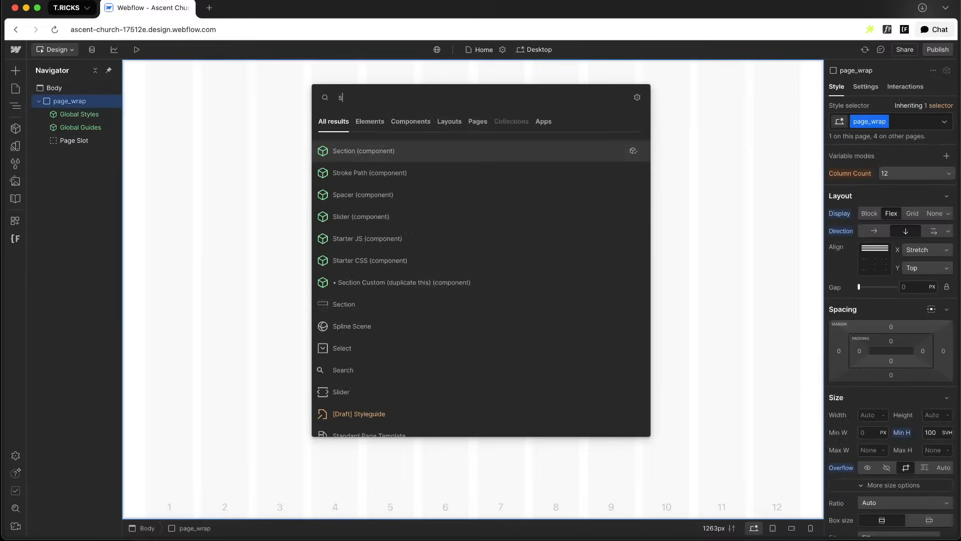
click(365, 304)
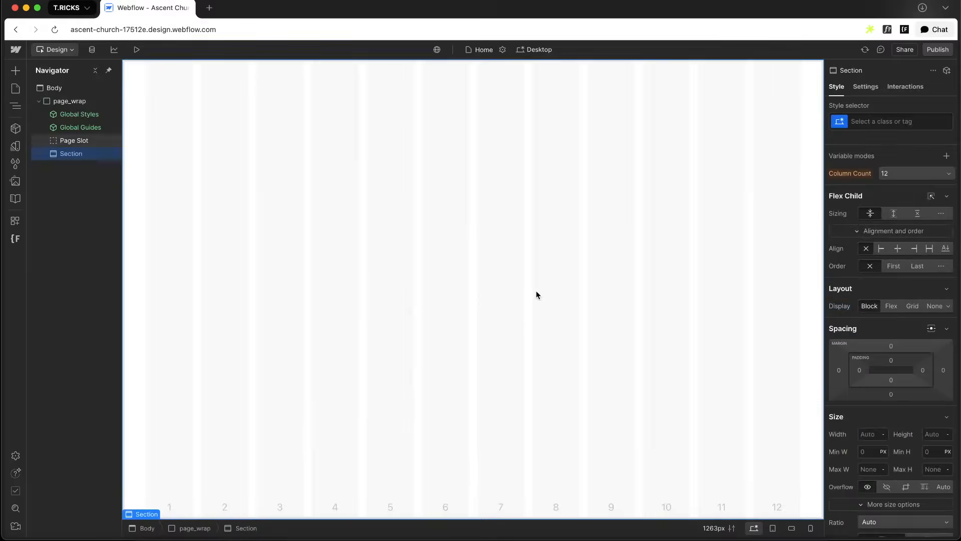
Give the new section the class hero_main_wrap
key(ctrl+Right)
key(ctrl+Left)
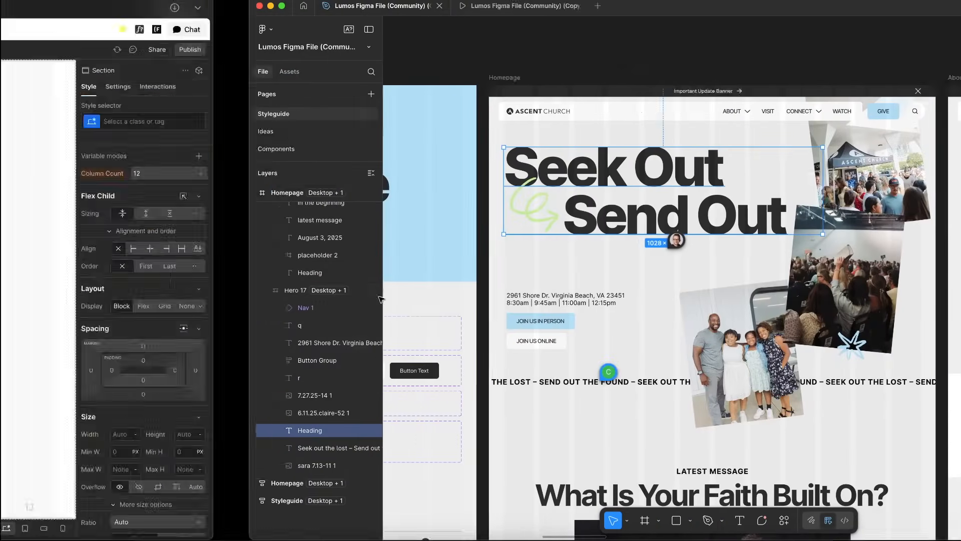
click(893, 120)
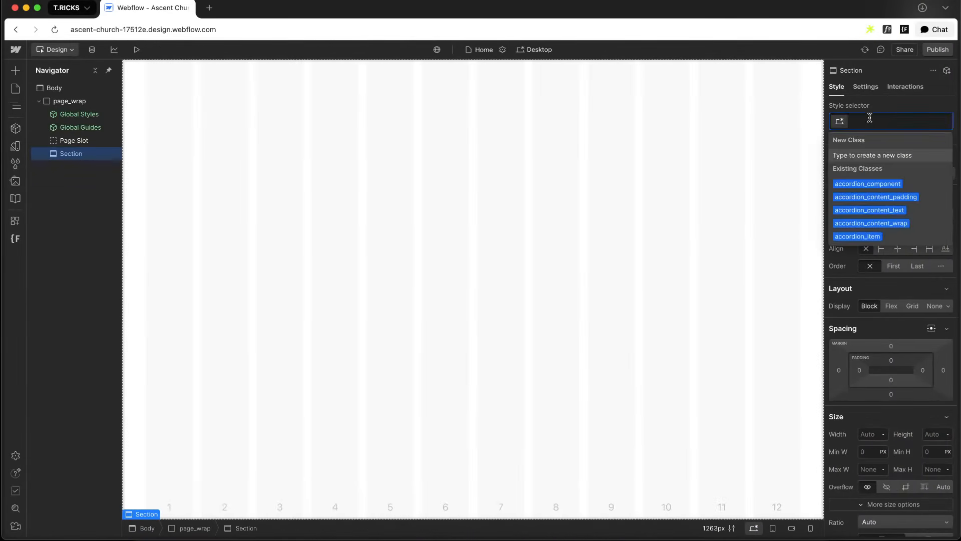
text(hero)
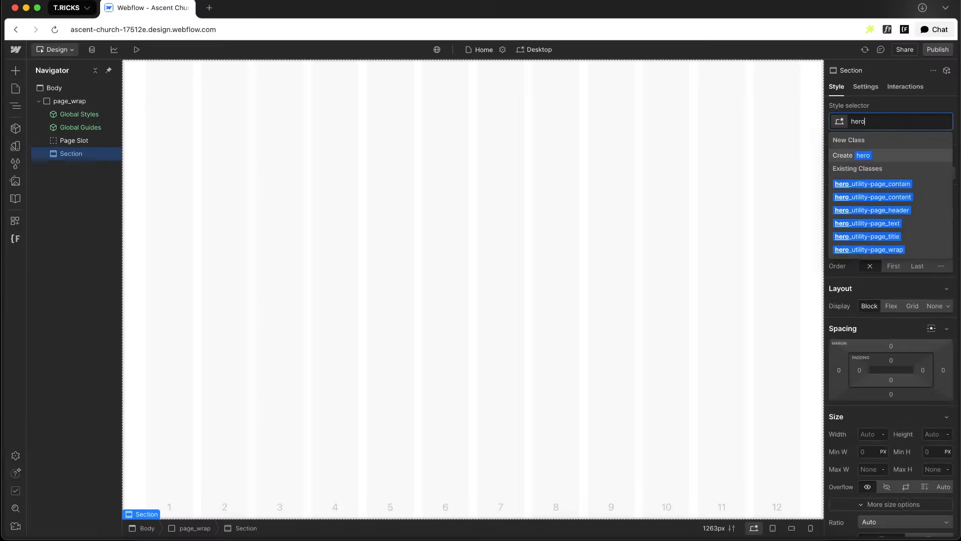
text(_main_wrap)
key(Return)
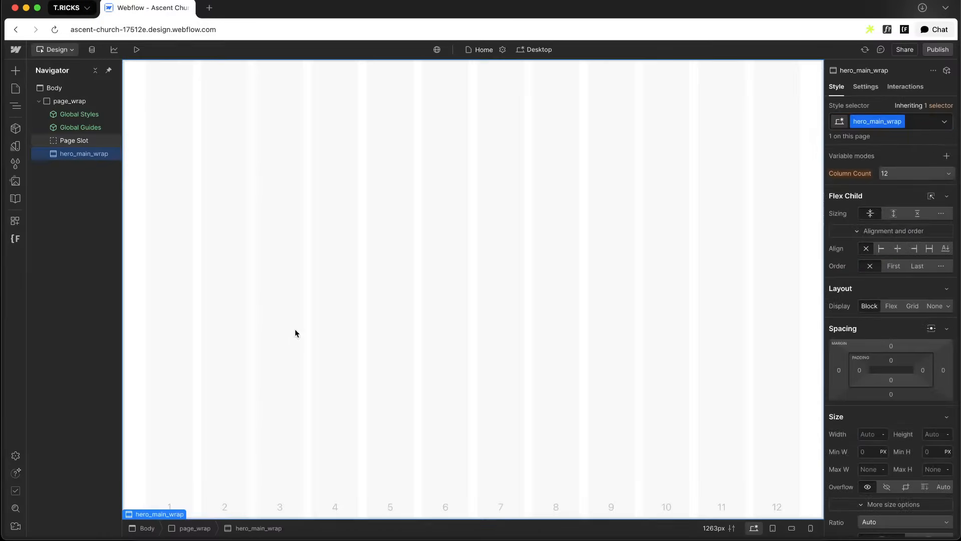
Add a Spacer component inside hero_main_wrap and duplicate it
key(super+e)
text(spac)
key(Return)
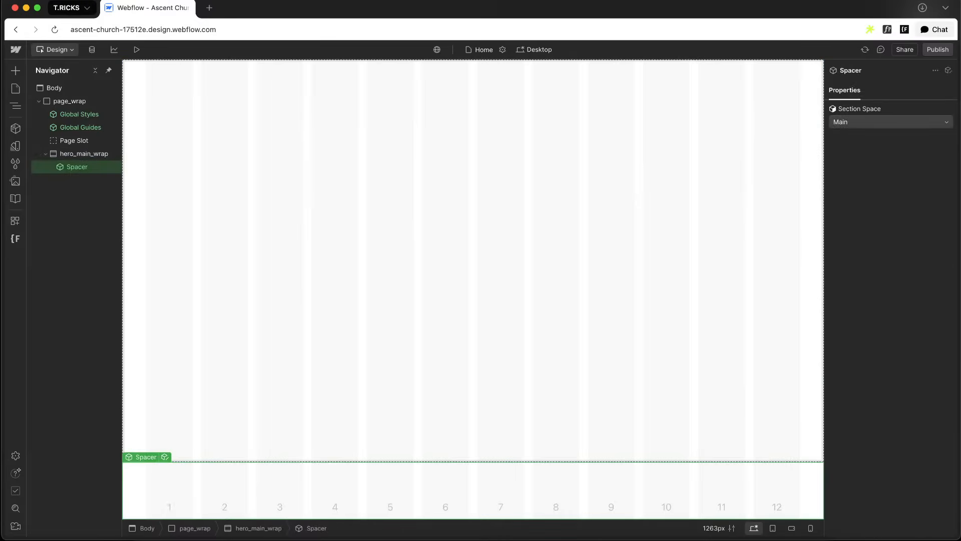
key(super+d)
Add a Div Block between the two spacers and give it the class hero_main_contain
key(super+e)
text(div)
key(Return)
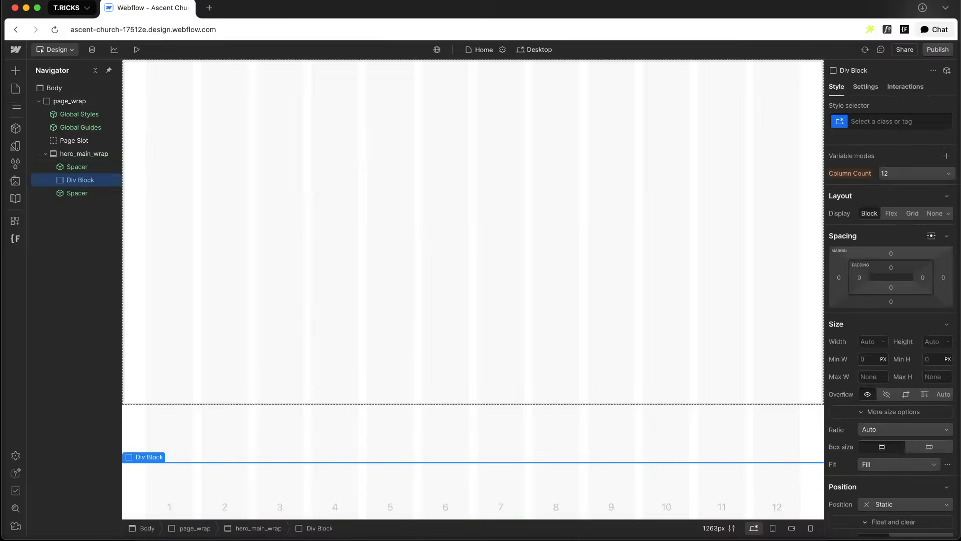
key(super+Return)
text(hero_main_contain)
key(Return)
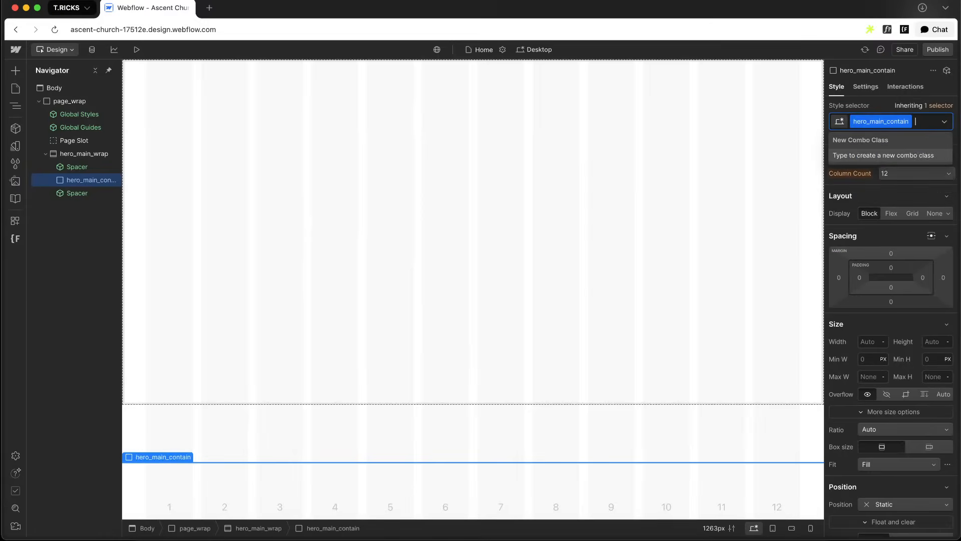
Add the combo class u-container to hero_main_contain
text(u-container)
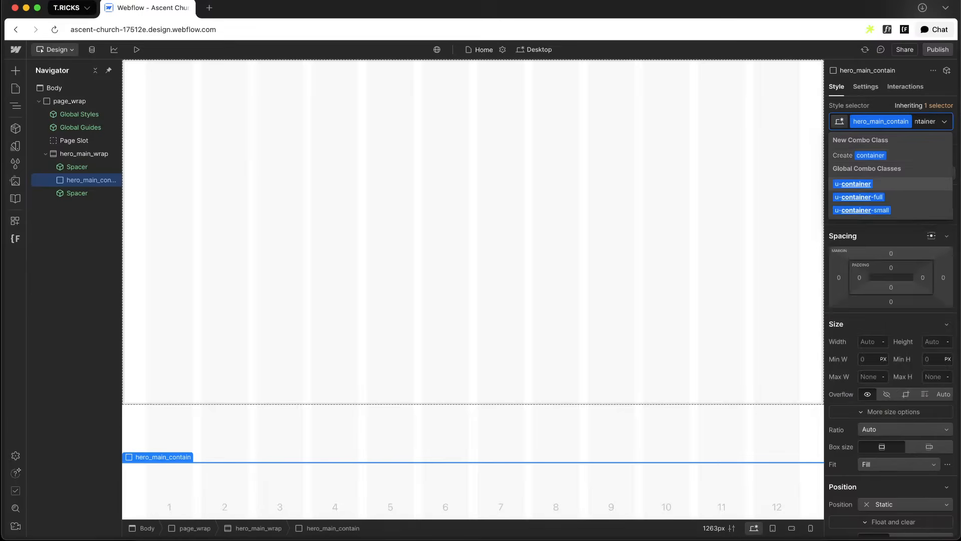
key(Return)
key(super+equal)
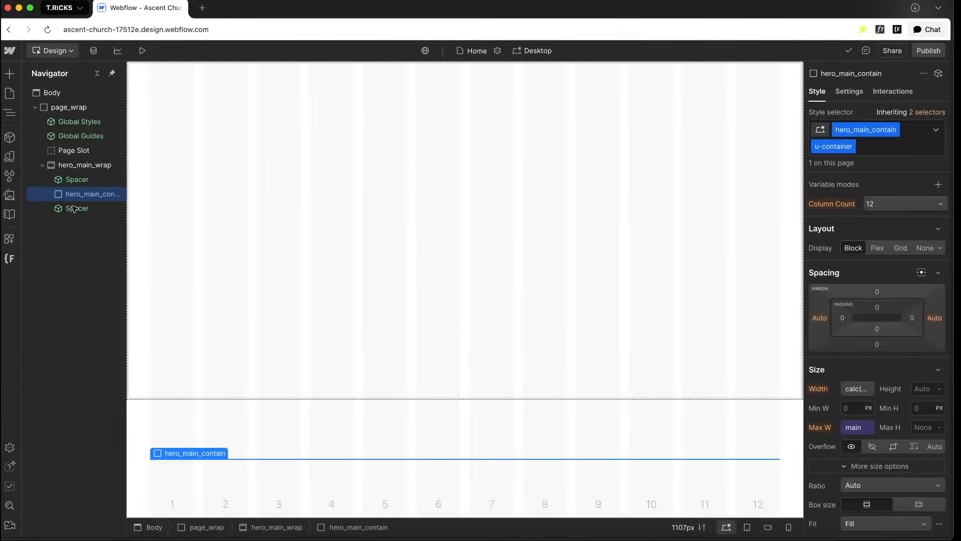
Nest a Div Block inside the container with class hero_main_layout and combo class u-grid-above
key(super+e)
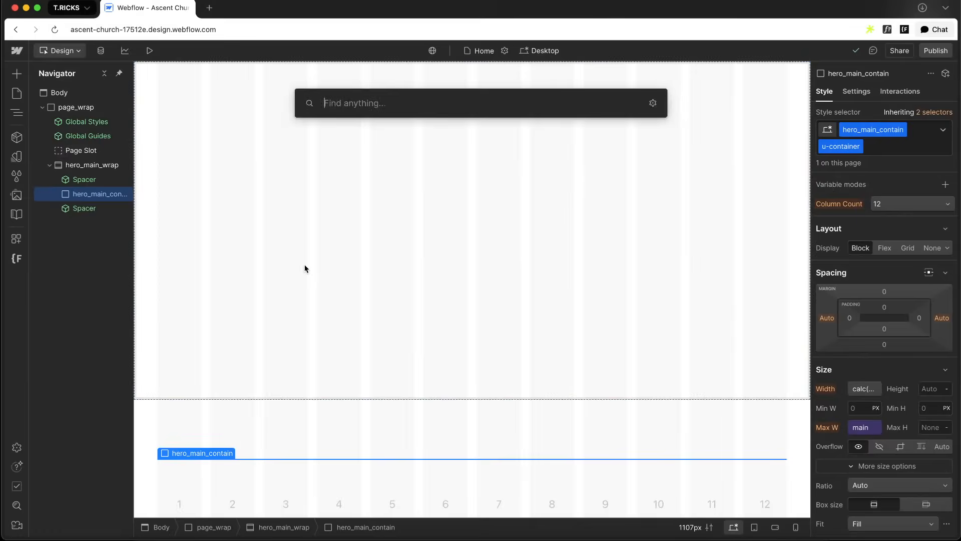
text(div)
key(Return)
key(super+Return)
text(hero_main_layout)
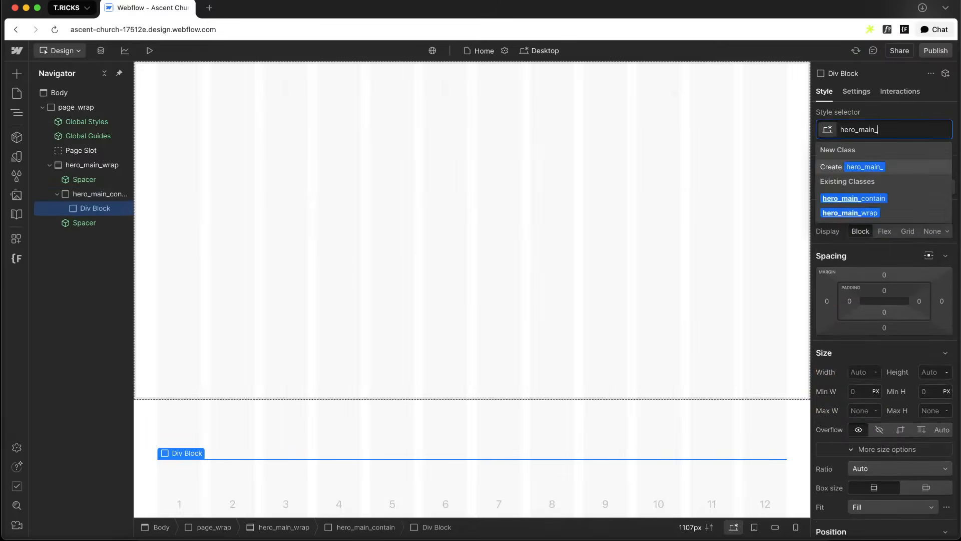
key(Return)
key(super+Return)
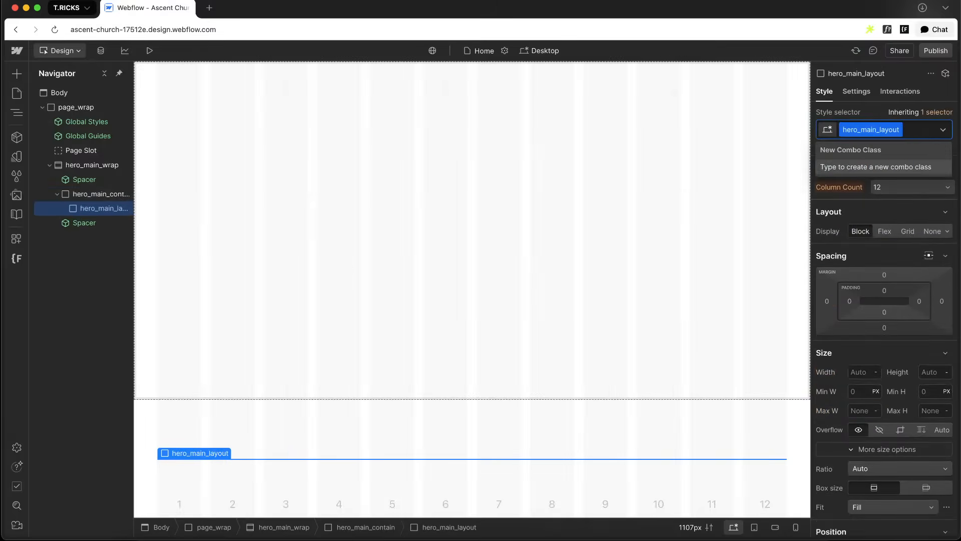
text(u-grid-above)
key(Return)
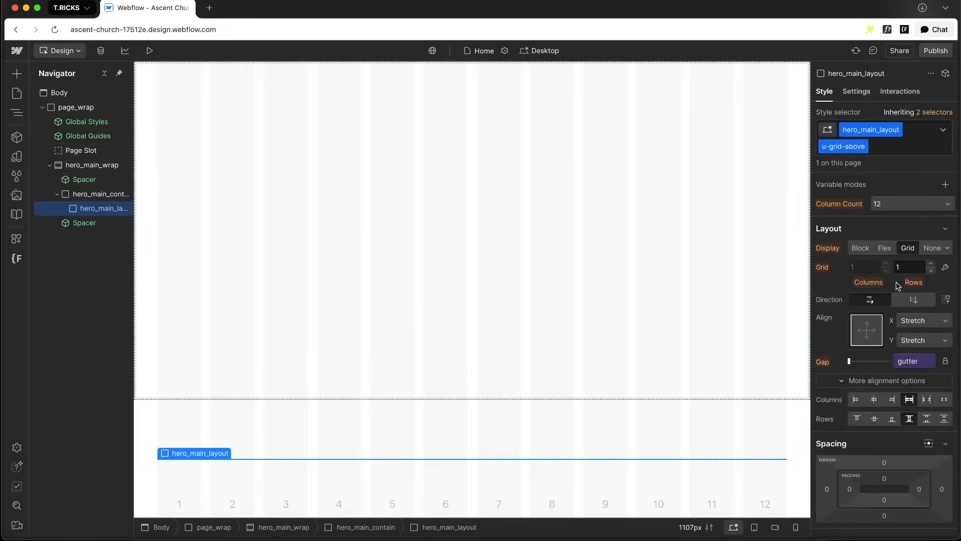
Nest a Div Block inside hero_main_layout with the class hero_main_content
key(super+e)
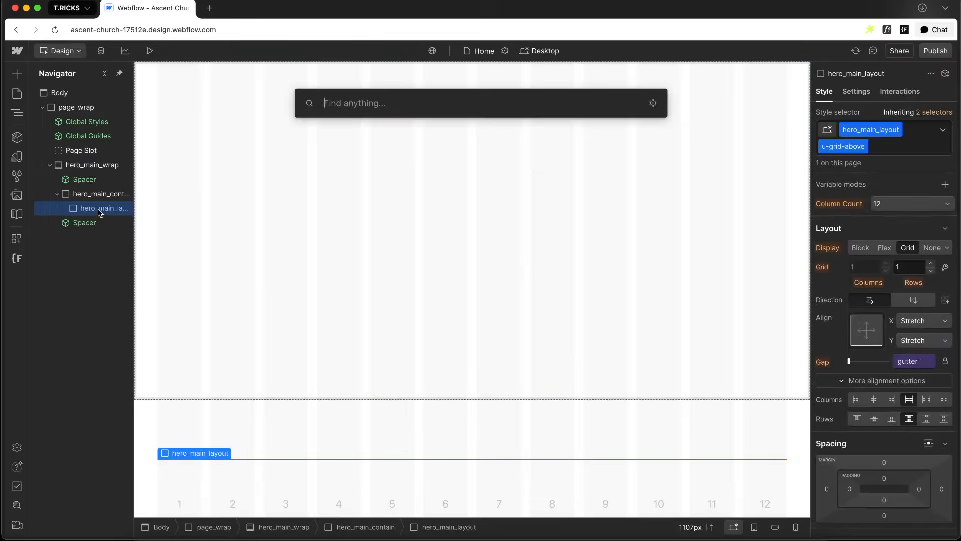
text(div)
key(Return)
key(super+Return)
text(hero_main_)
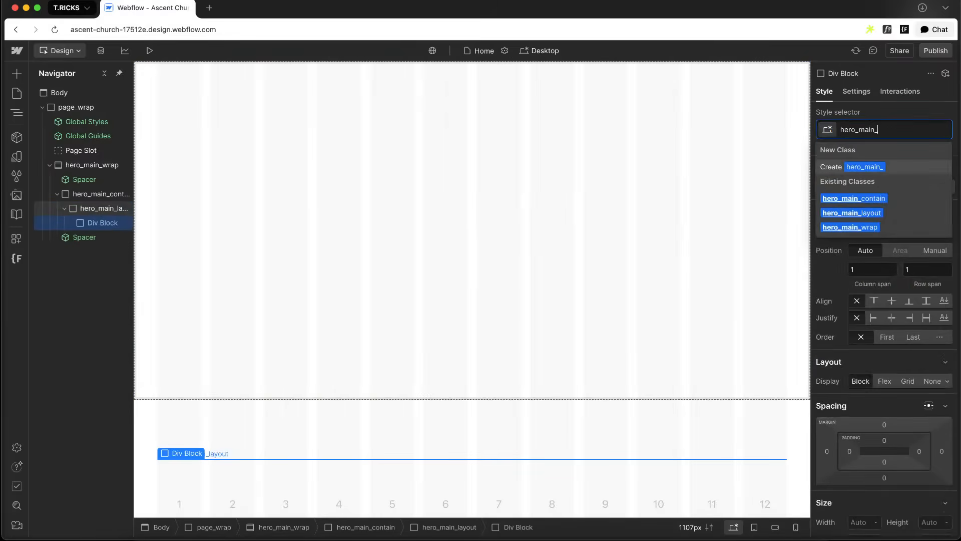
text(content)
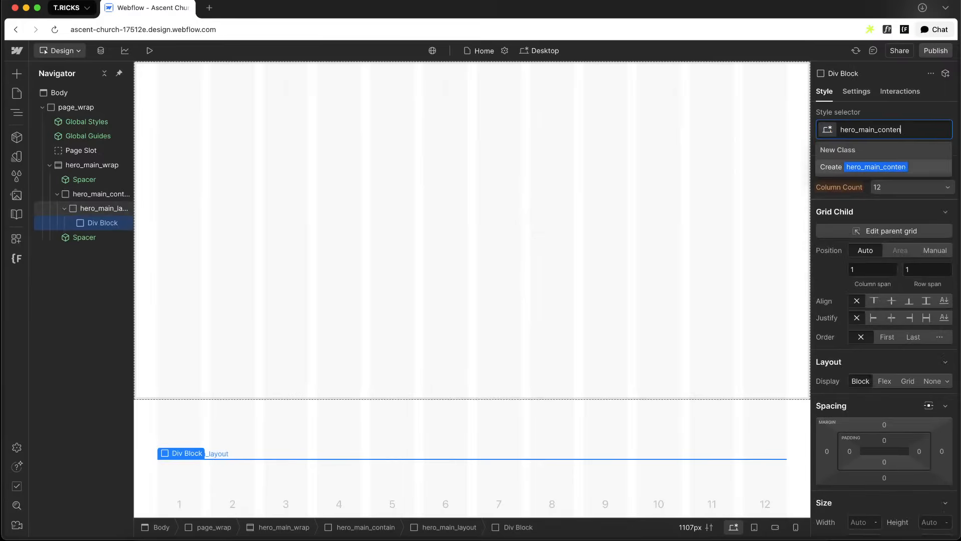
key(Return)
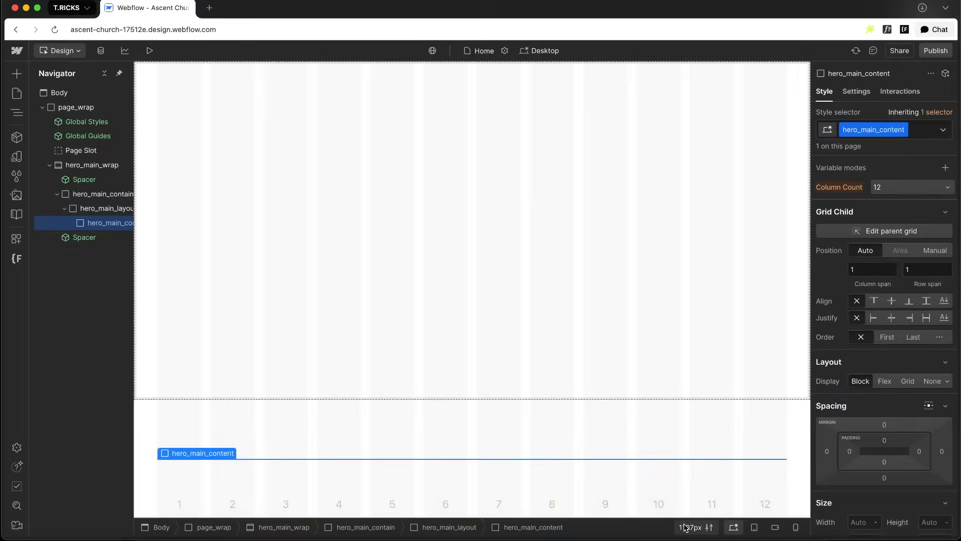
Set the canvas width to 1440 px
click(686, 527)
text(1440)
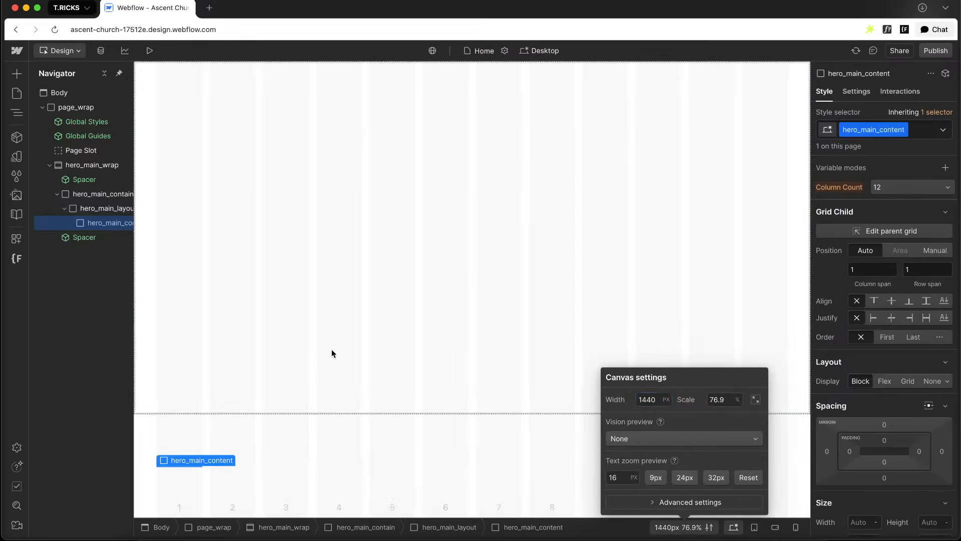
click(331, 353)
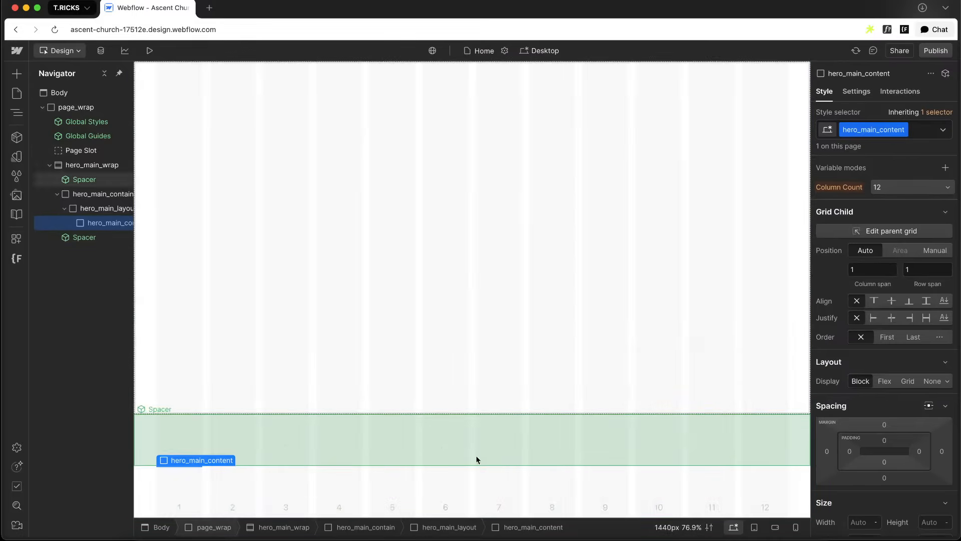
scroll(914, 375, down, 20)
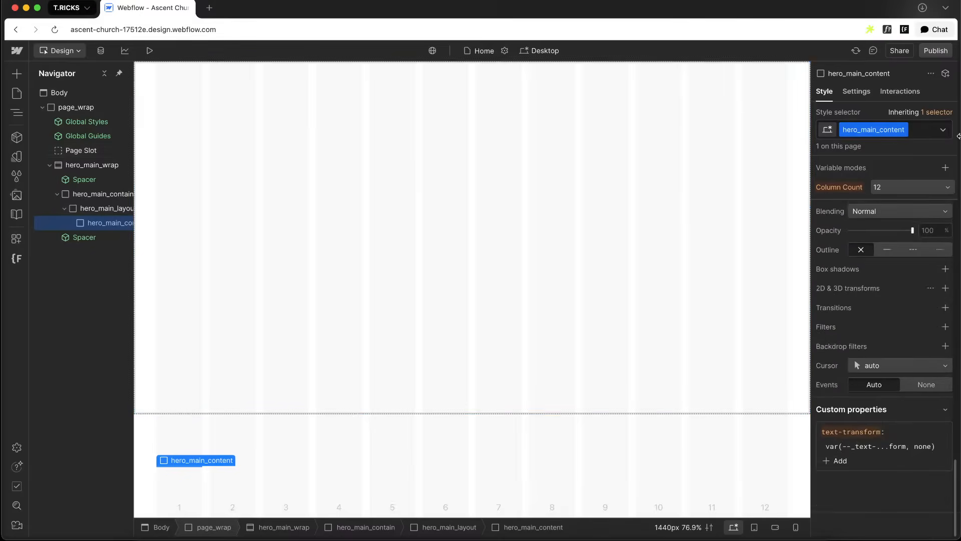
Add a custom property grid-column with the value span 5 to hero_main_content
click(839, 467)
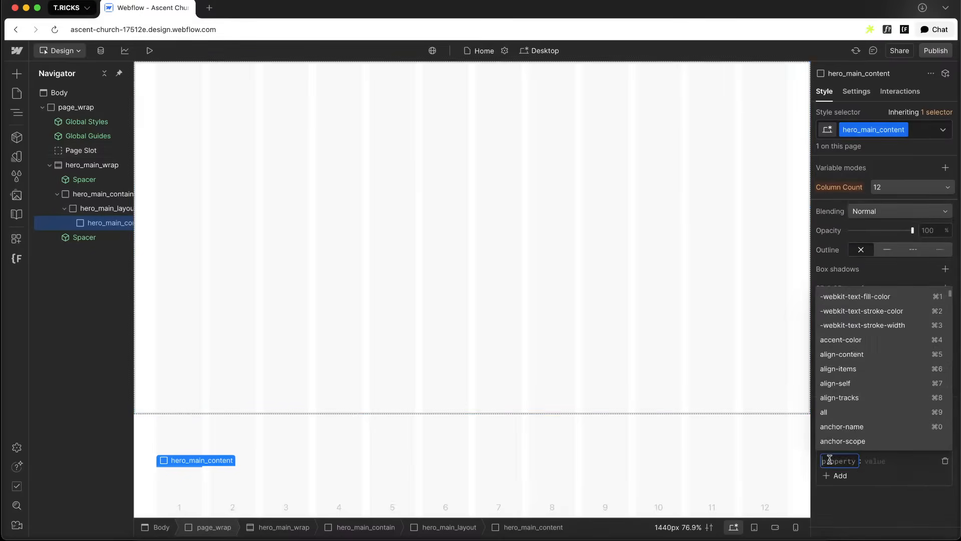
text(grid-)
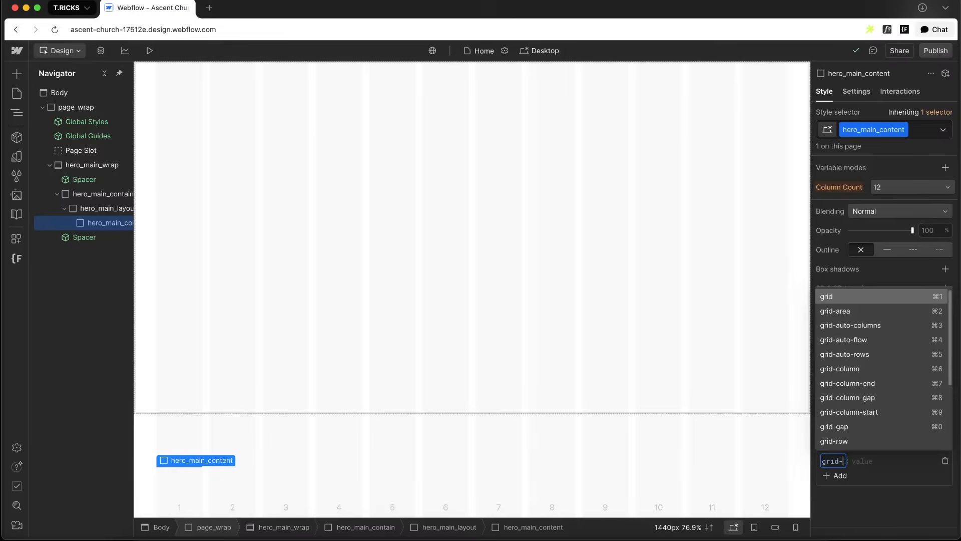
text(column)
click(846, 315)
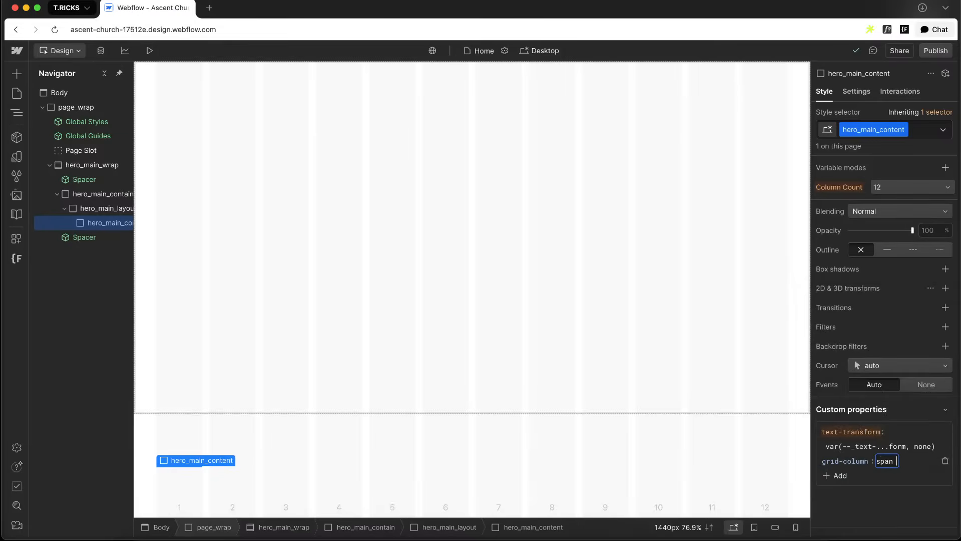
key(Return)
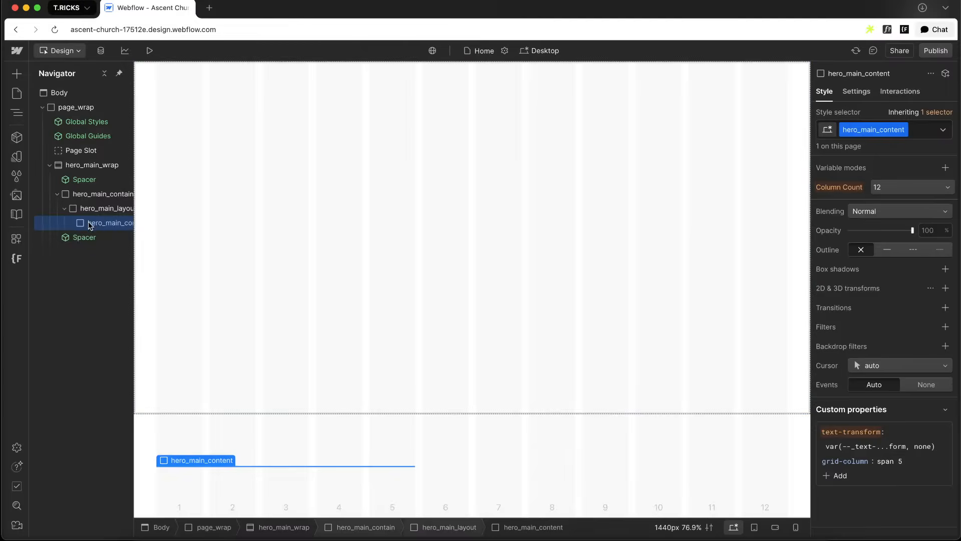
Inspect the hero heading text and layout in the Figma design
key(super+k)
text(h)
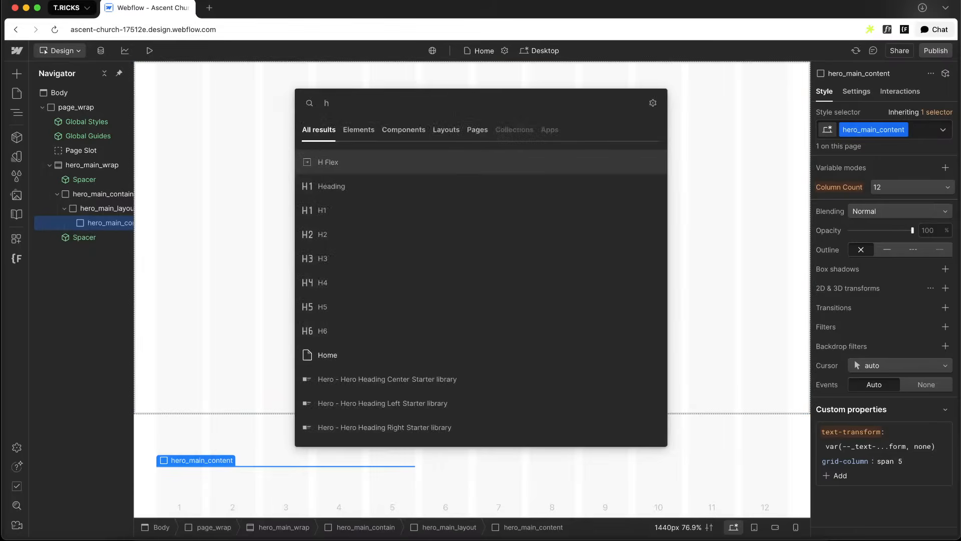
key(BackSpace)
key(ctrl+Right)
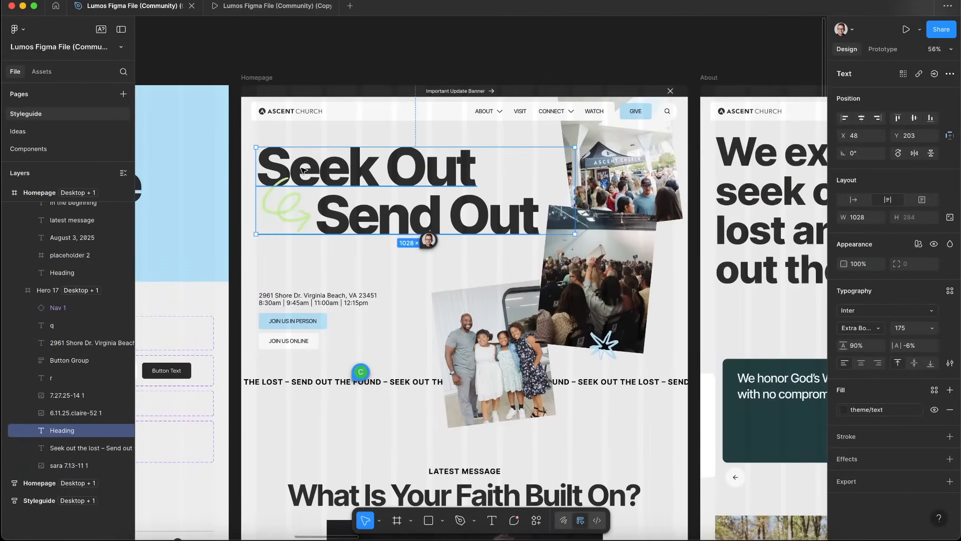
double_click(347, 169)
drag(479, 178, 536, 219)
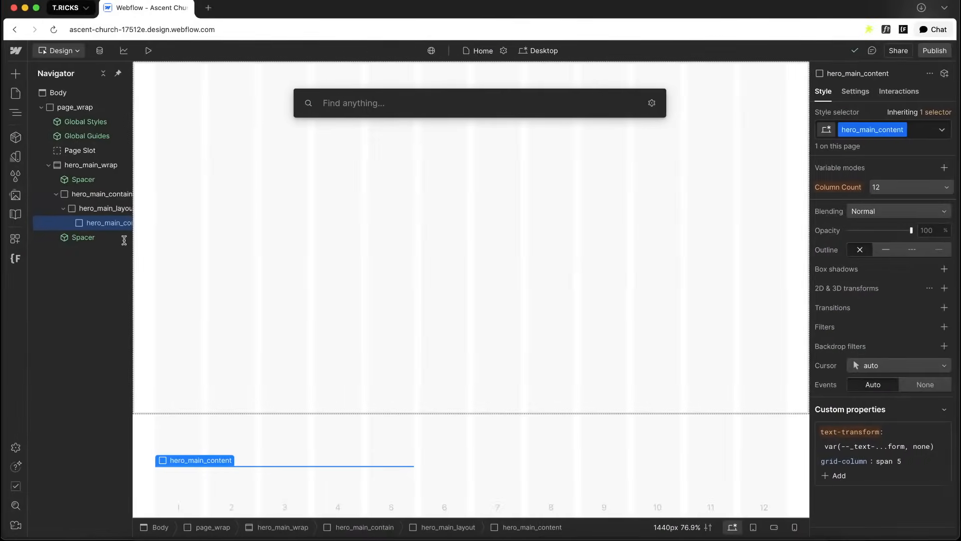
Insert a Custom Element inside hero_main_content and give it the class hero_main_title
text(cus)
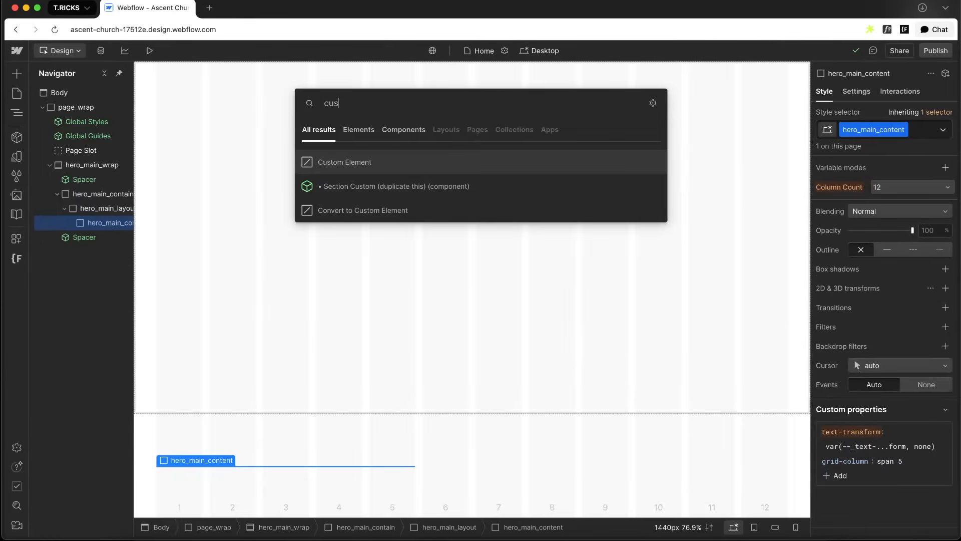
key(Return)
key(super+Return)
text(hero_main_title)
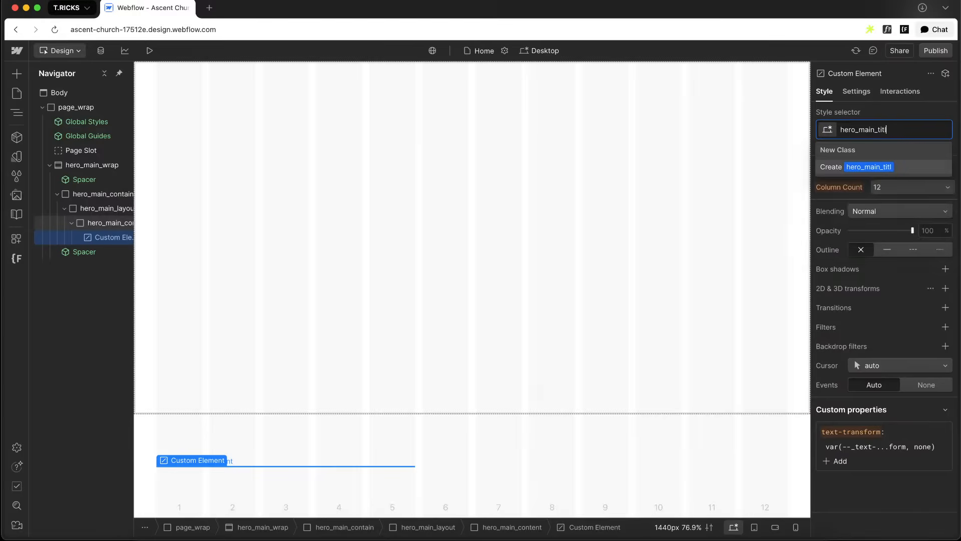
key(Return)
Add the combo class u-text-style-h2 to hero_main_title
text(h2)
key(Down)
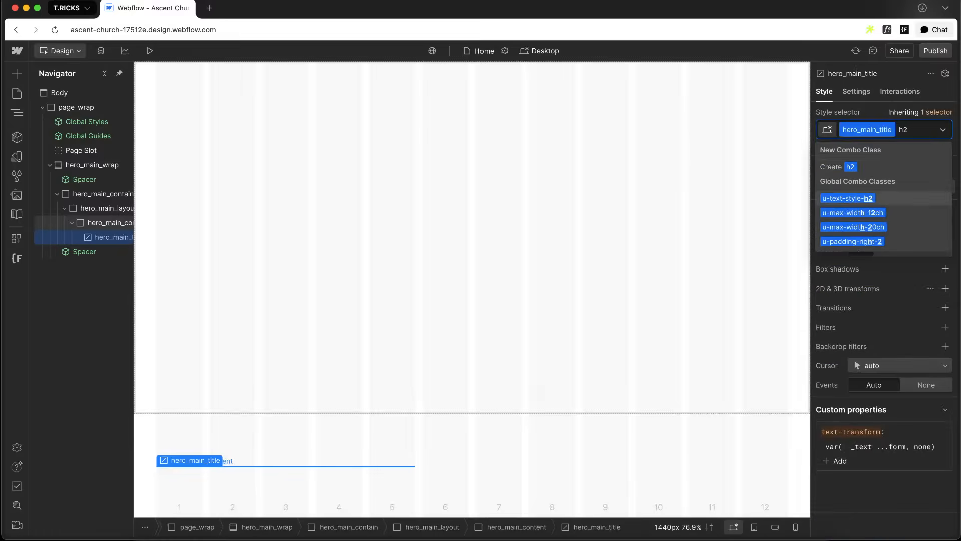
key(Return)
Set the hero_main_title element's tag to h1
click(857, 92)
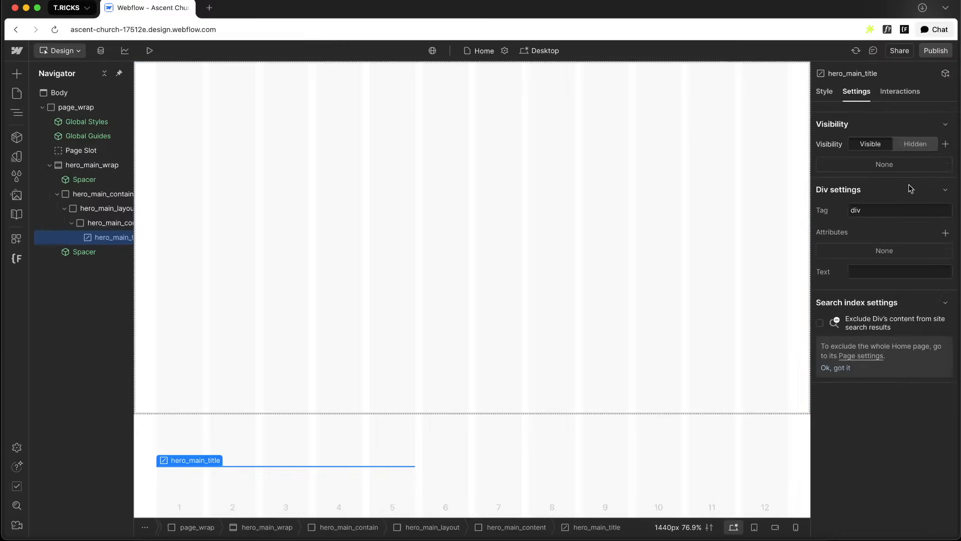
text(h1)
key(Return)
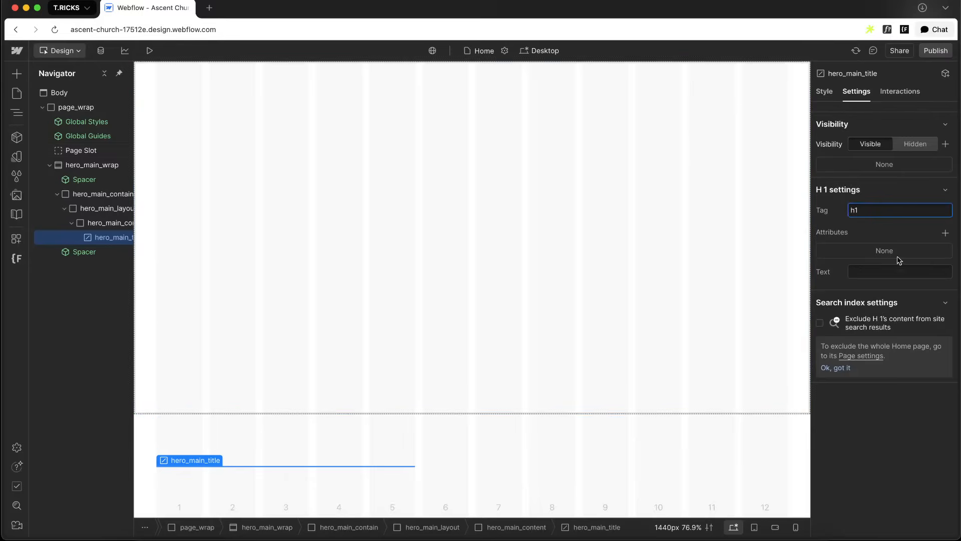
Nest a Custom Element inside hero_main_title and set its tag to span
key(super+k)
text(cus)
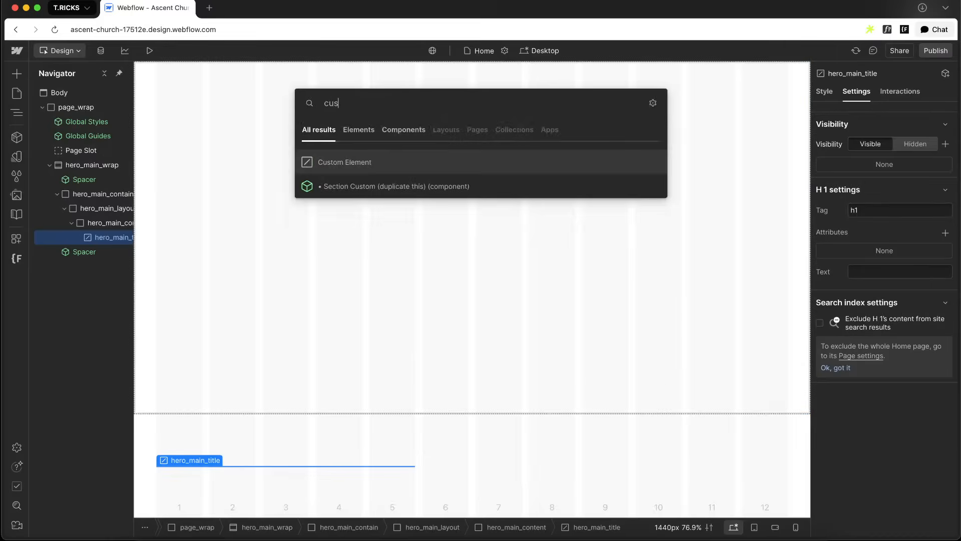
key(Return)
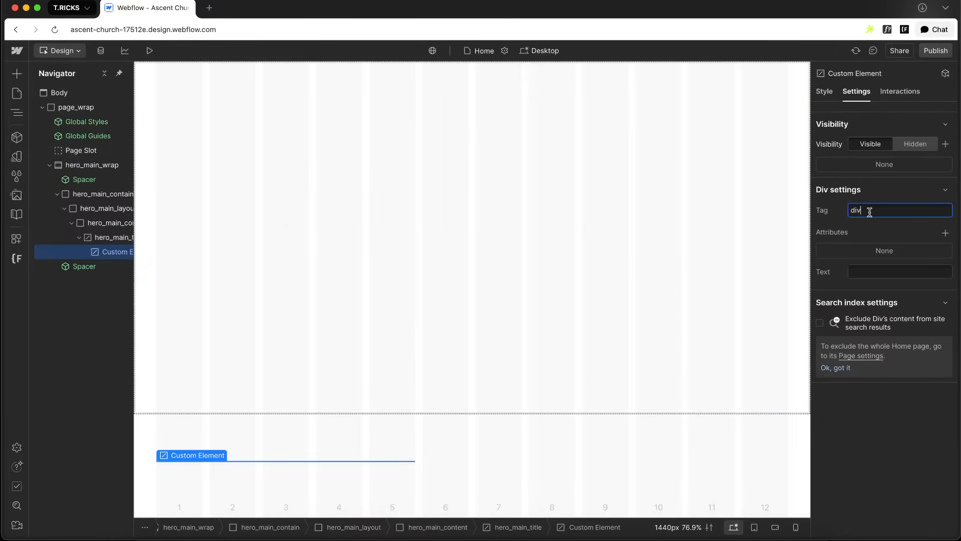
text(n)
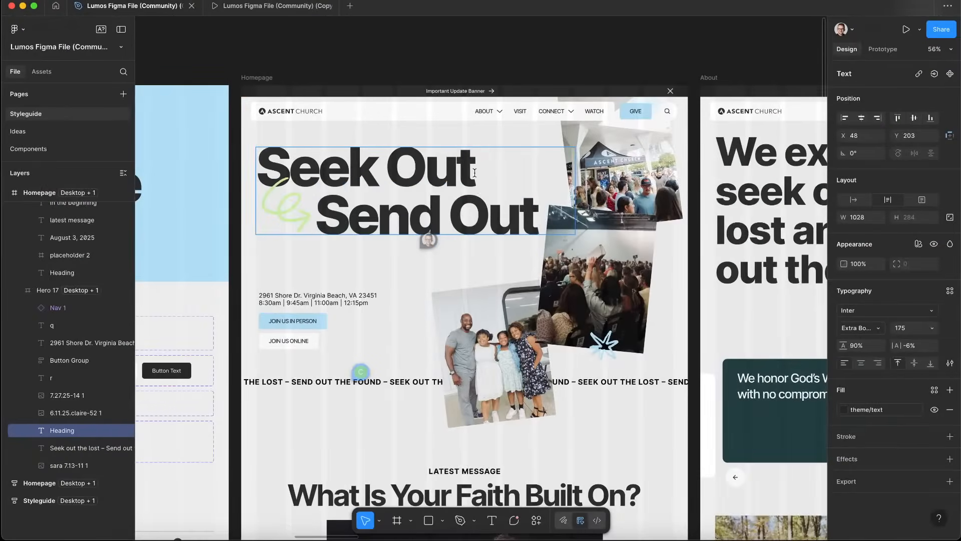
Copy the words Seek Out from the Figma heading and set them as the span's text
triple_click(475, 173)
key(super+c)
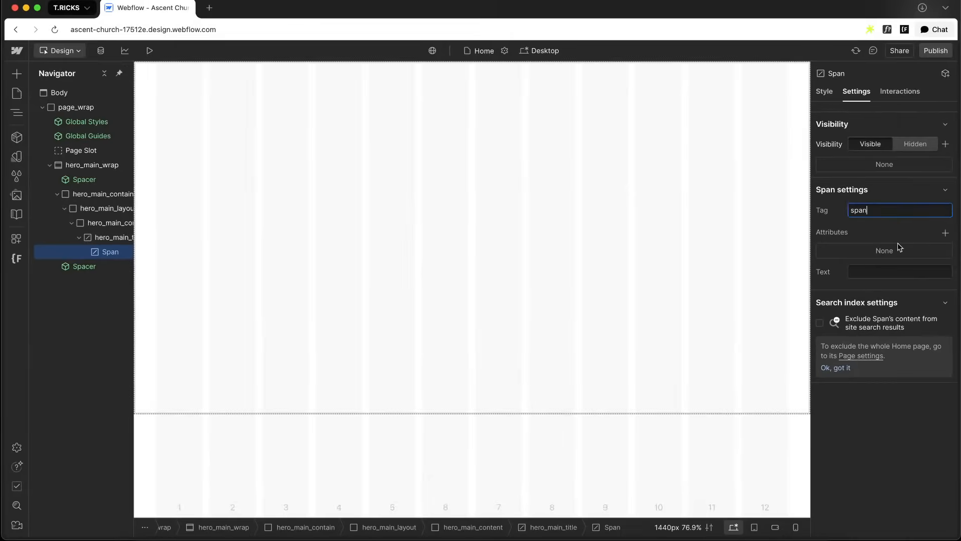
click(867, 272)
key(super+v)
key(Return)
Duplicate the span and set the copy's text to Send Out, copied from the Figma heading
key(super+d)
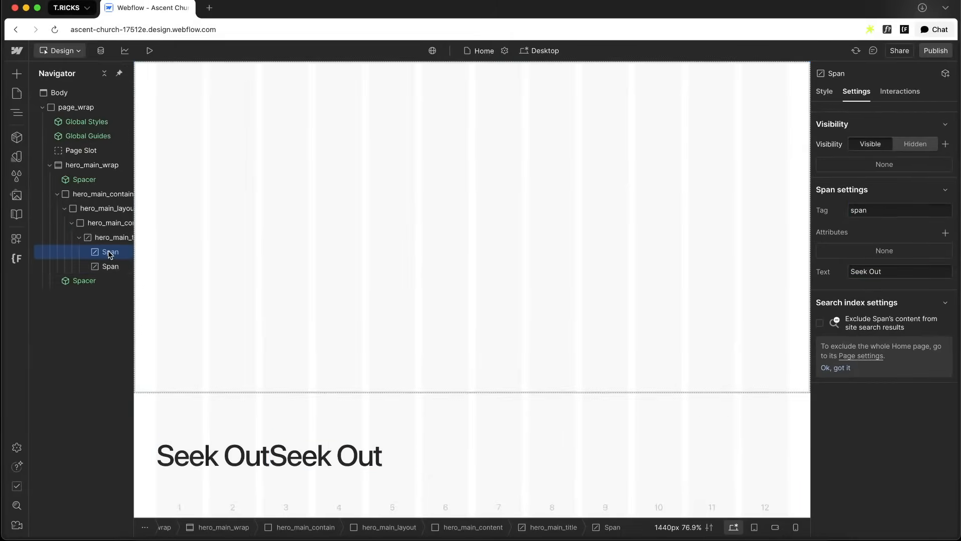
click(110, 264)
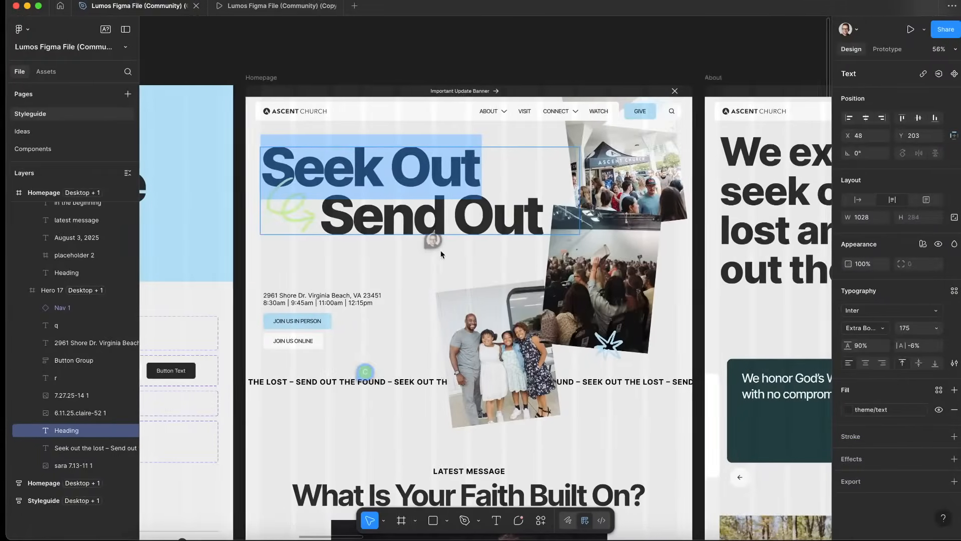
double_click(351, 216)
click(336, 217)
triple_click(322, 216)
key(super+c)
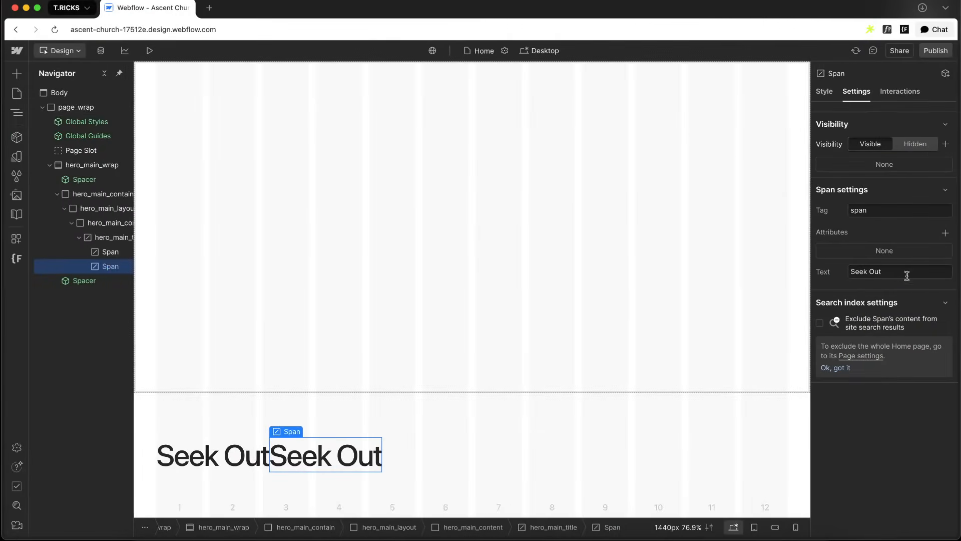
triple_click(907, 275)
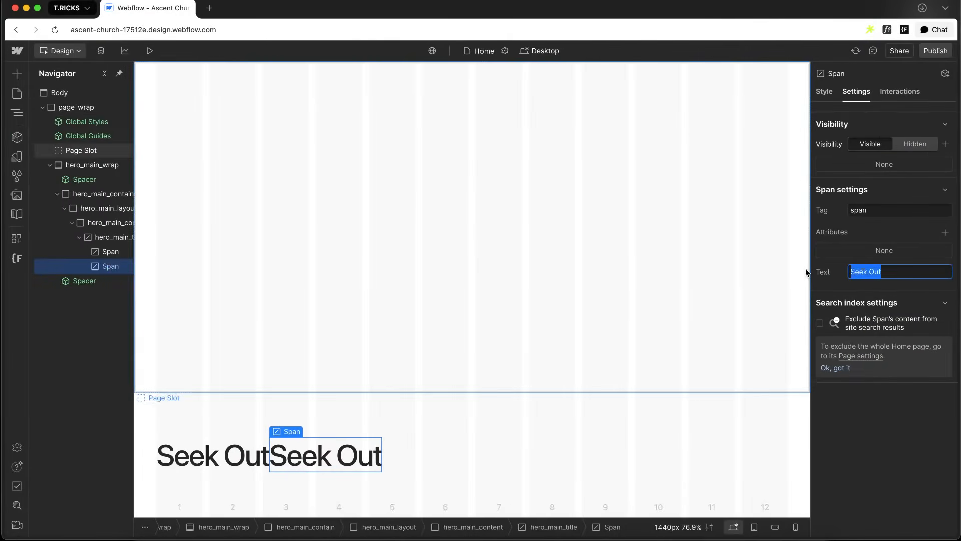
key(super+v)
key(Return)
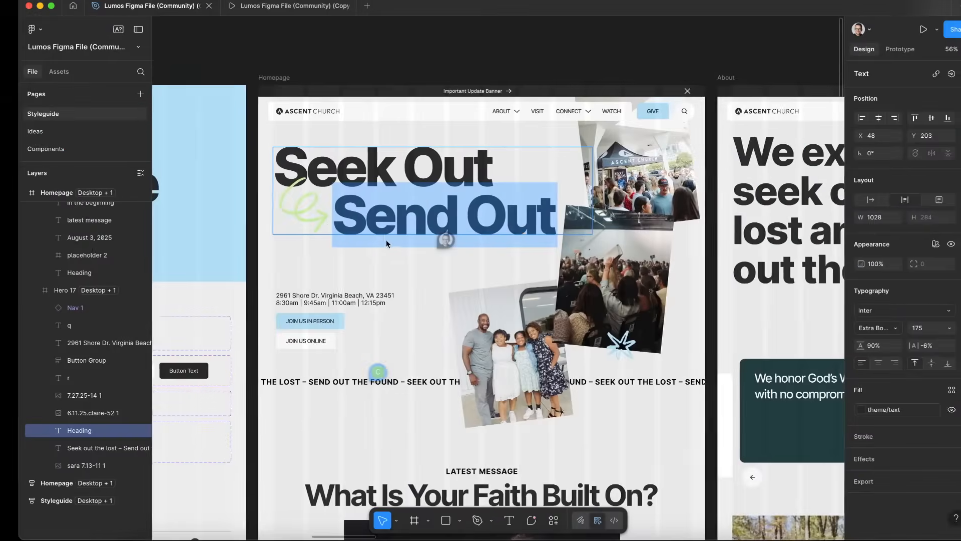
Outline the stroke of the green arrow doodle in the Figma heading and copy it as SVG
click(281, 215)
scroll(298, 241, up, 5)
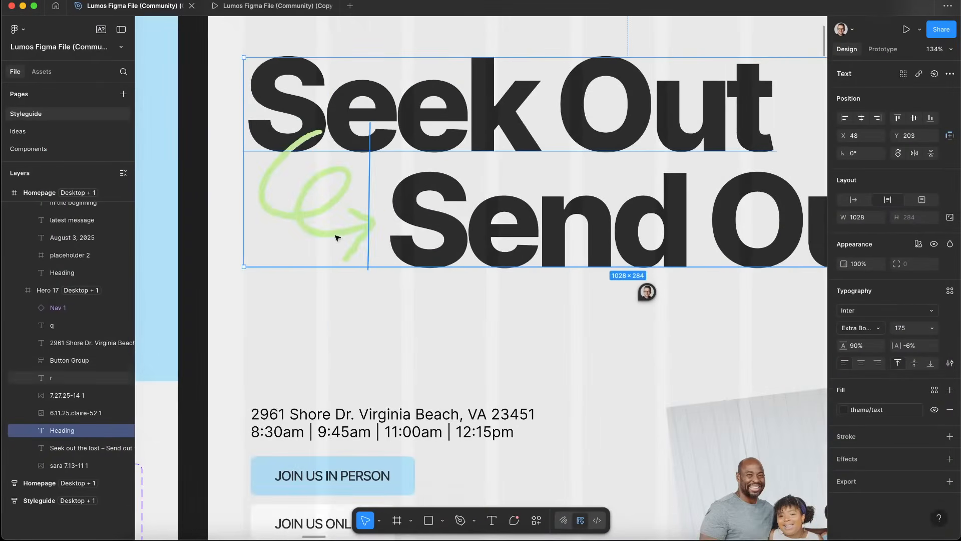
click(317, 220)
right_click(320, 223)
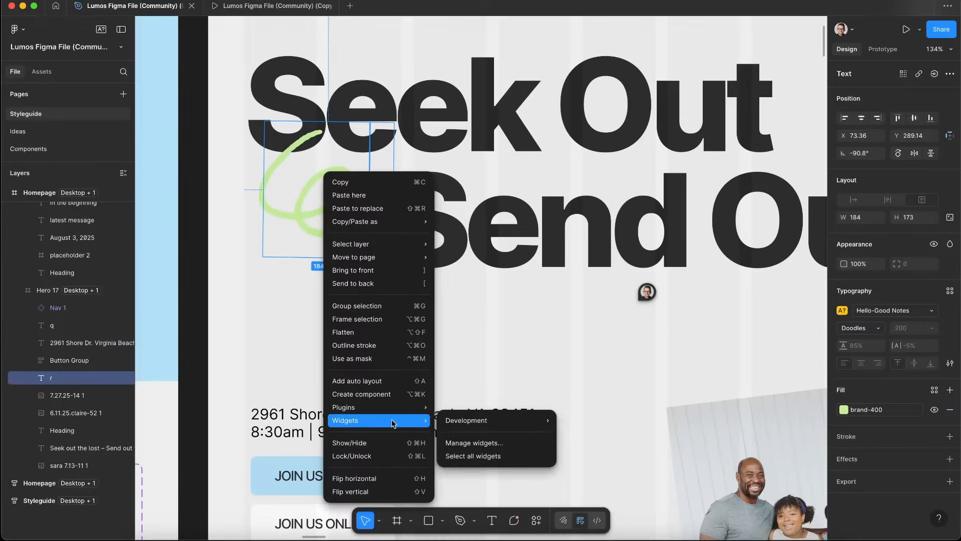
mouse_move(376, 256)
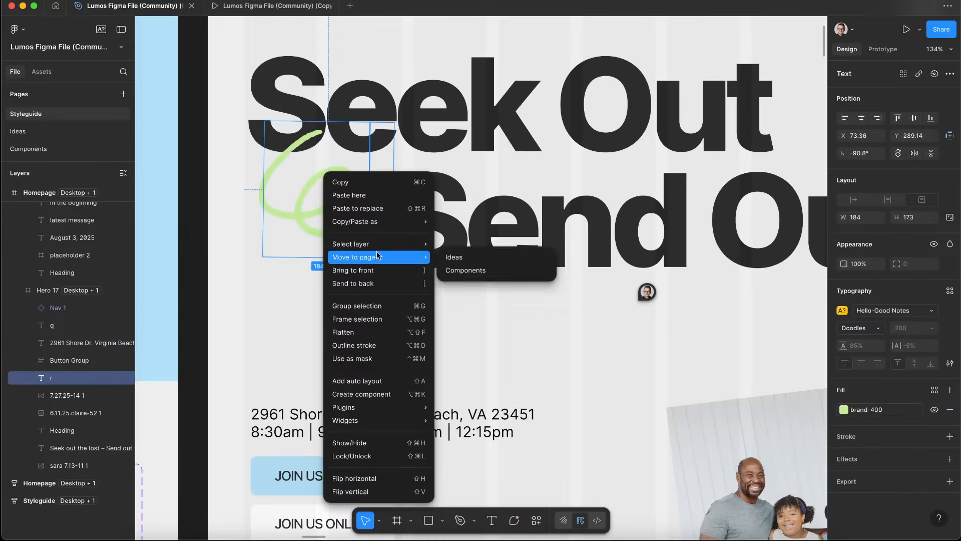
click(373, 345)
right_click(316, 218)
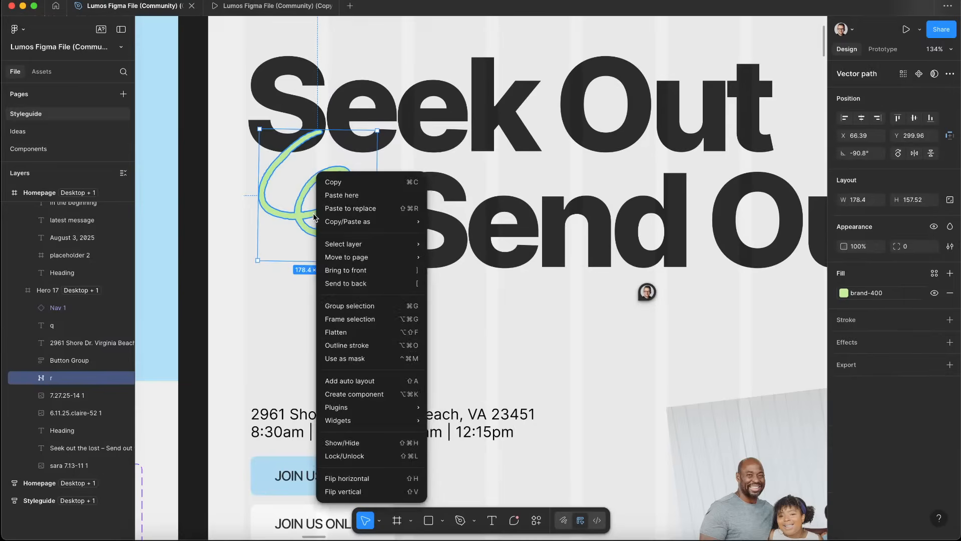
mouse_move(416, 223)
click(498, 235)
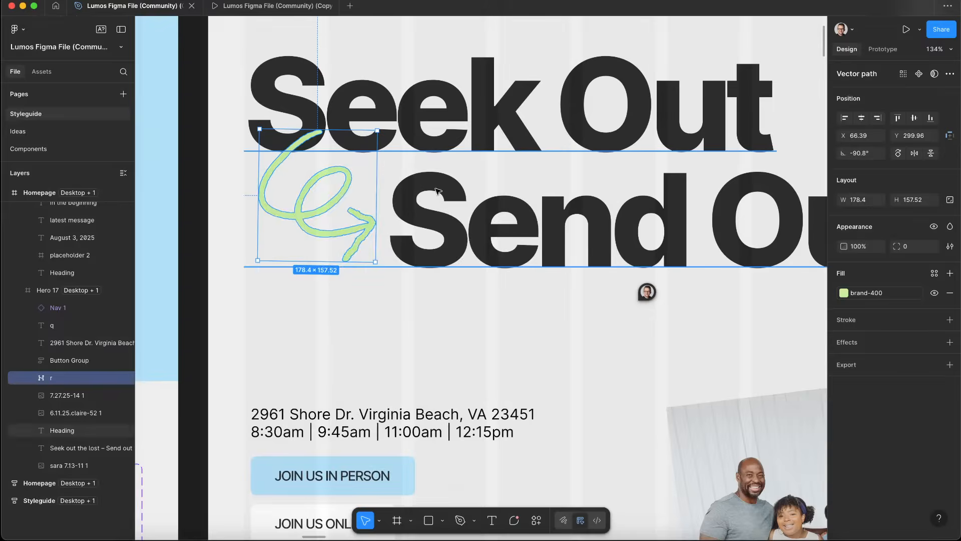
Import the copied arrow doodle as an SVG inside hero_main_title using the SVG Import app
key(super+Tab)
click(107, 238)
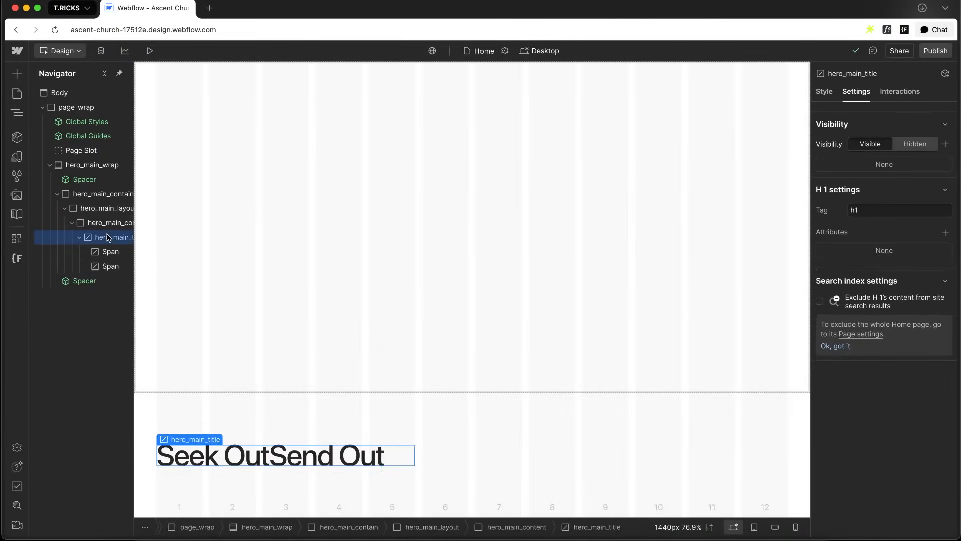
key(super+k)
text(svg)
key(Return)
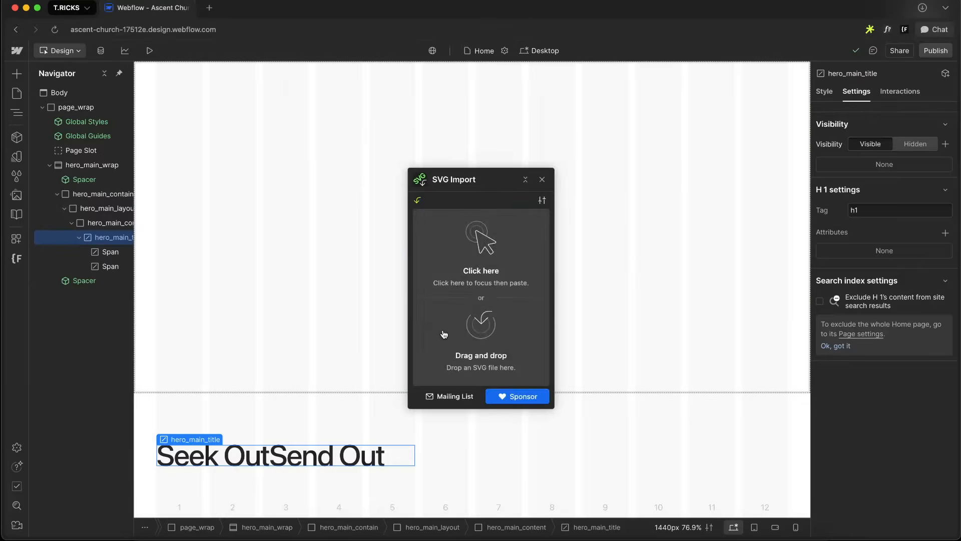
key(super+v)
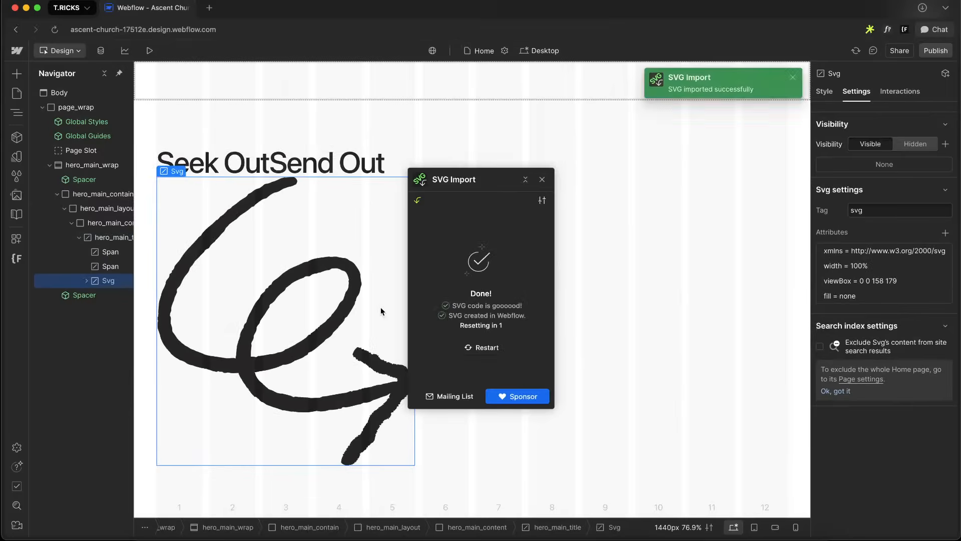
click(542, 179)
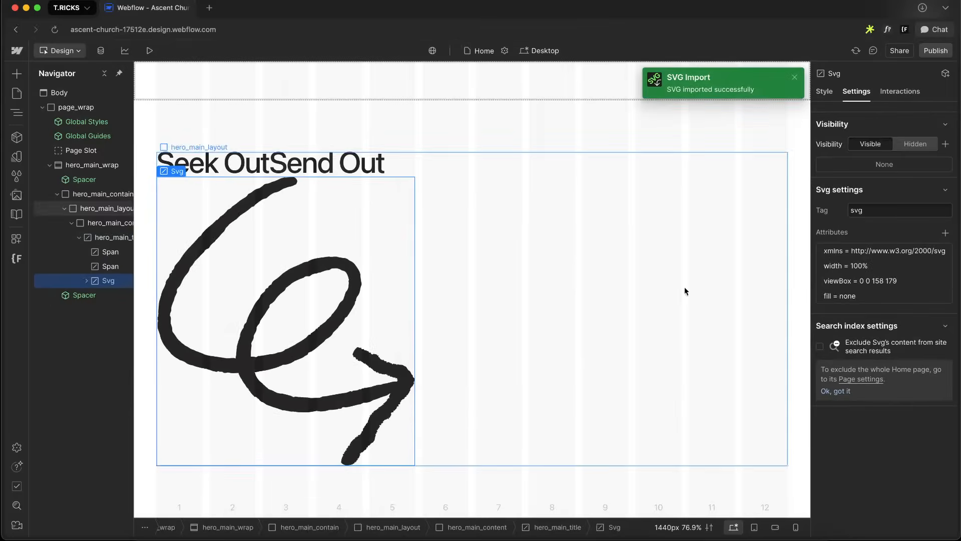
Add the attribute aria-hidden = true to the SVG and move it between the two spans
click(945, 233)
text(aria-hidden)
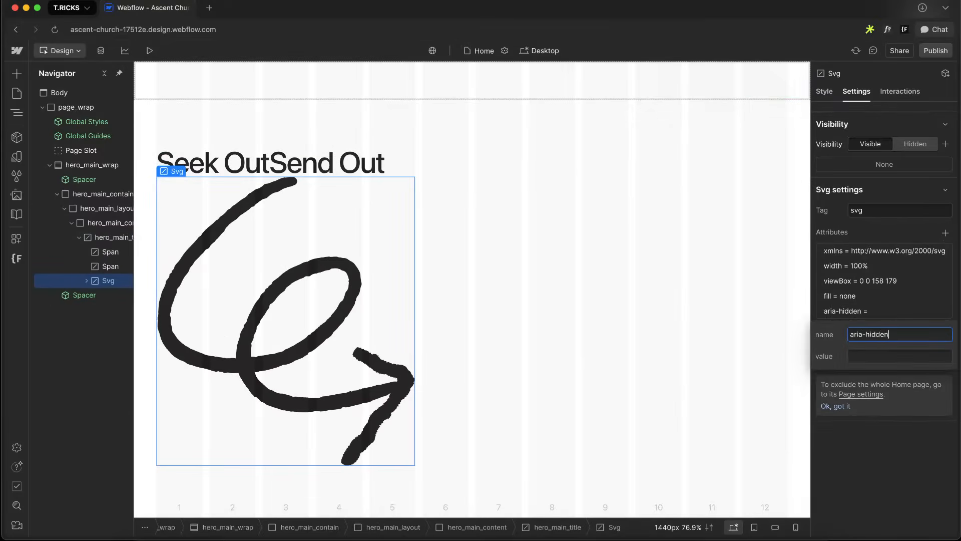
key(Tab)
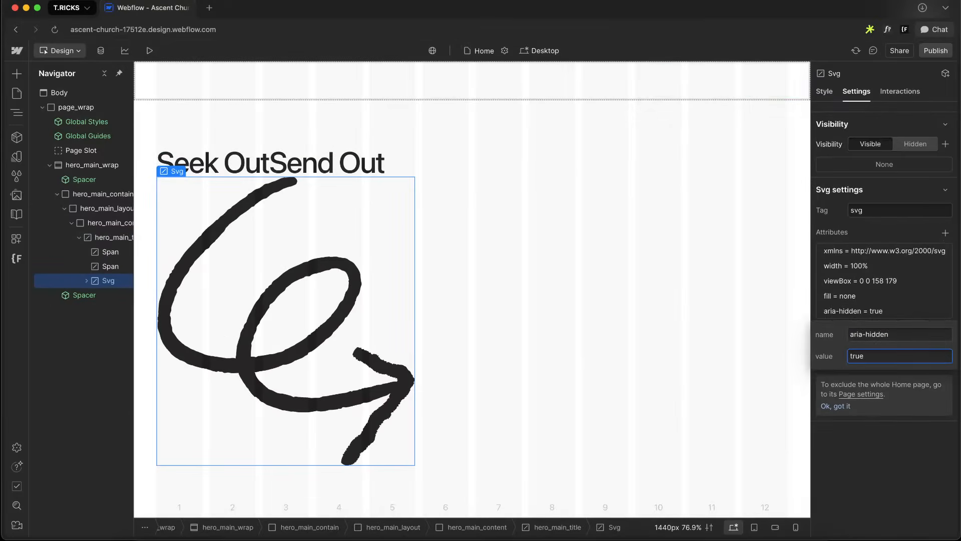
key(Return)
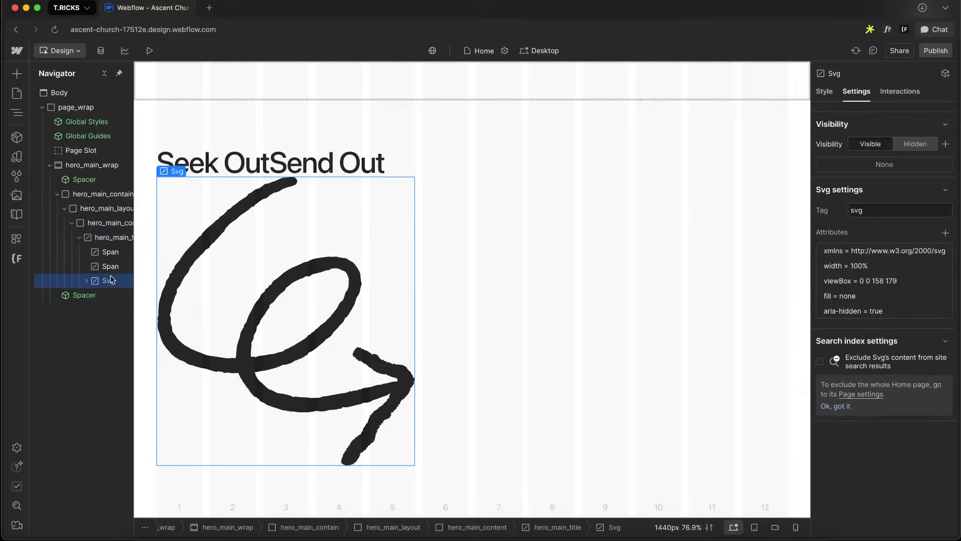
drag(108, 267, 107, 266)
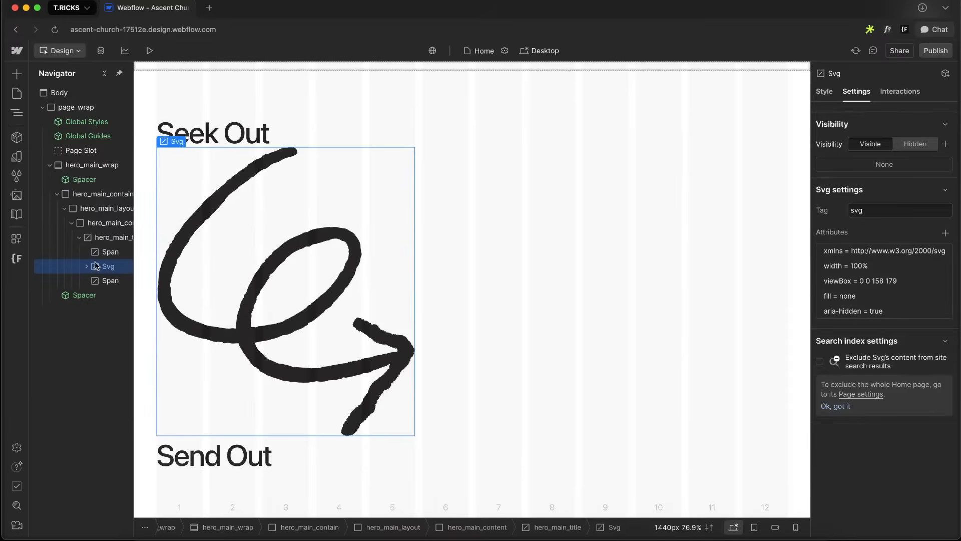
Give the Seek Out span a new class named hero_main_span, fixing the misspelled name
click(110, 252)
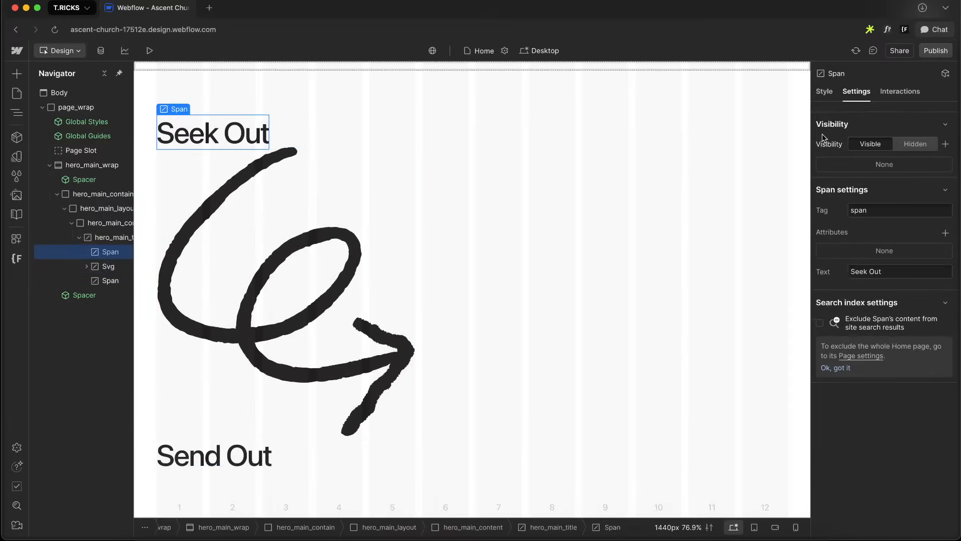
click(824, 91)
click(884, 129)
text(hero_main_)
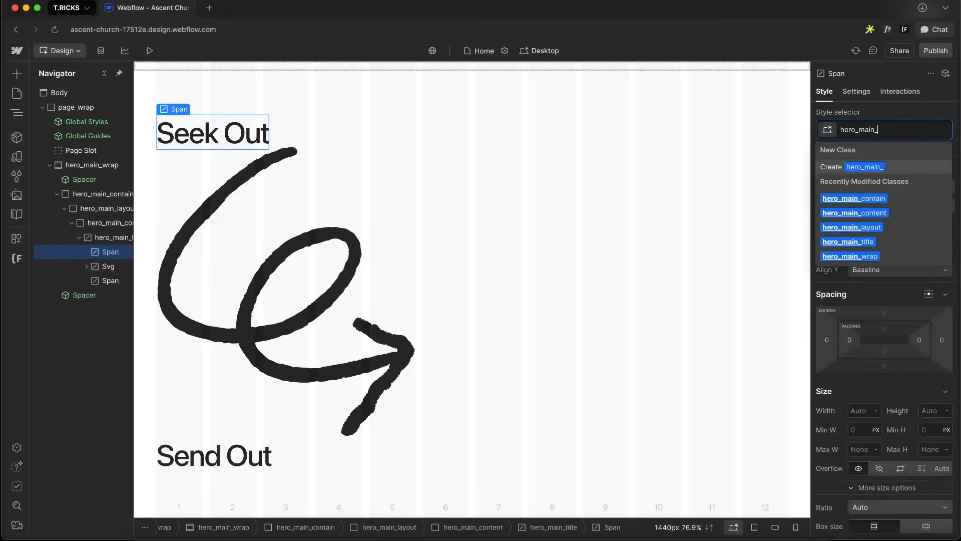
text(spasn)
key(Return)
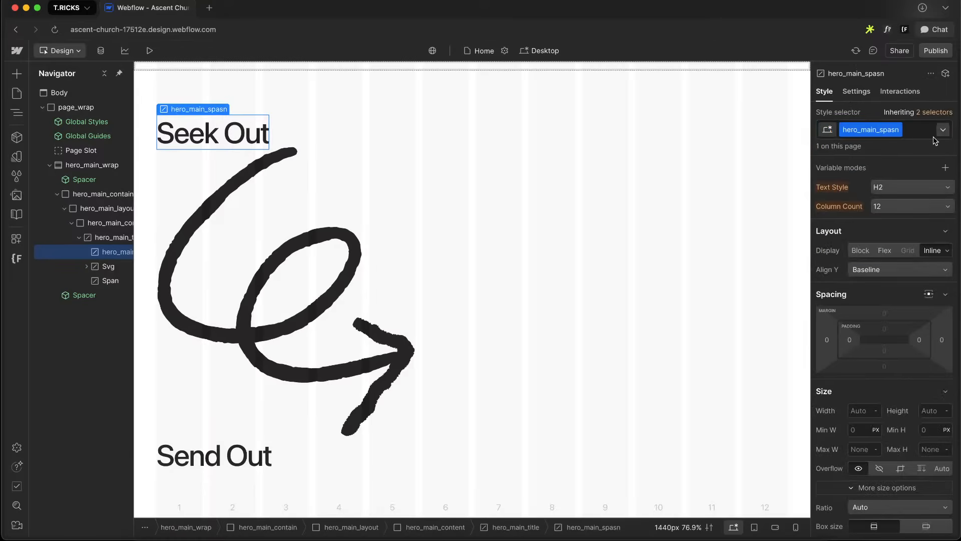
double_click(883, 131)
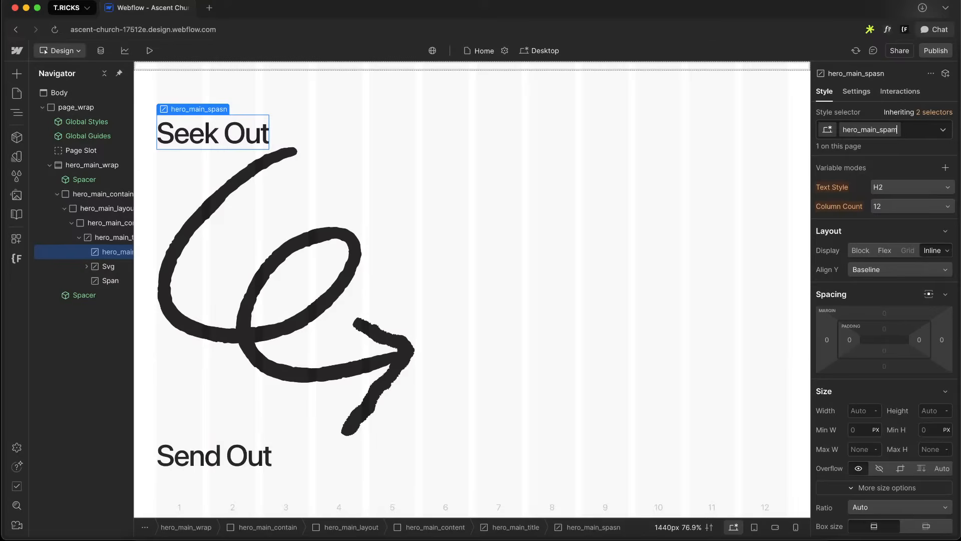
key(Return)
Add the class hero_main_svg to the arrow SVG
click(109, 266)
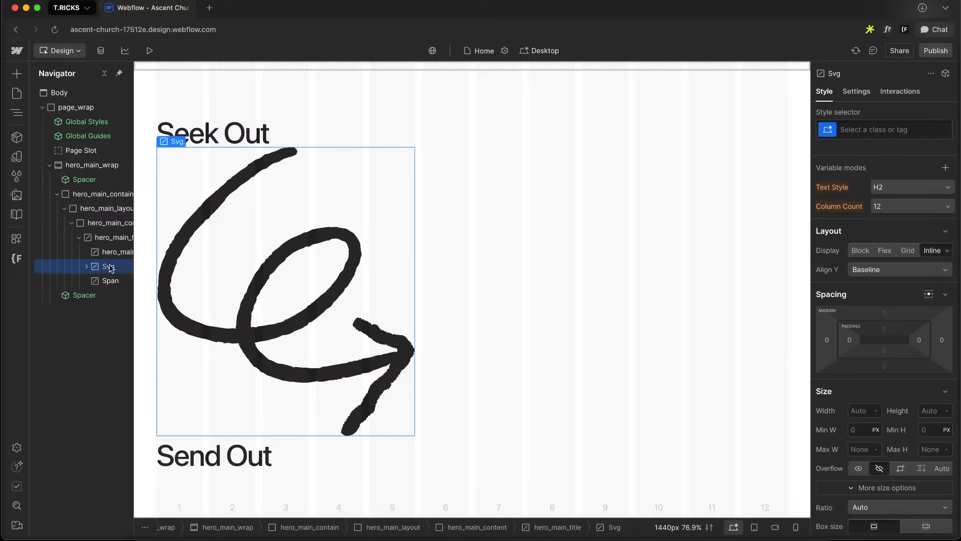
key(super+Return)
text(hero_main_)
text(svg)
key(Return)
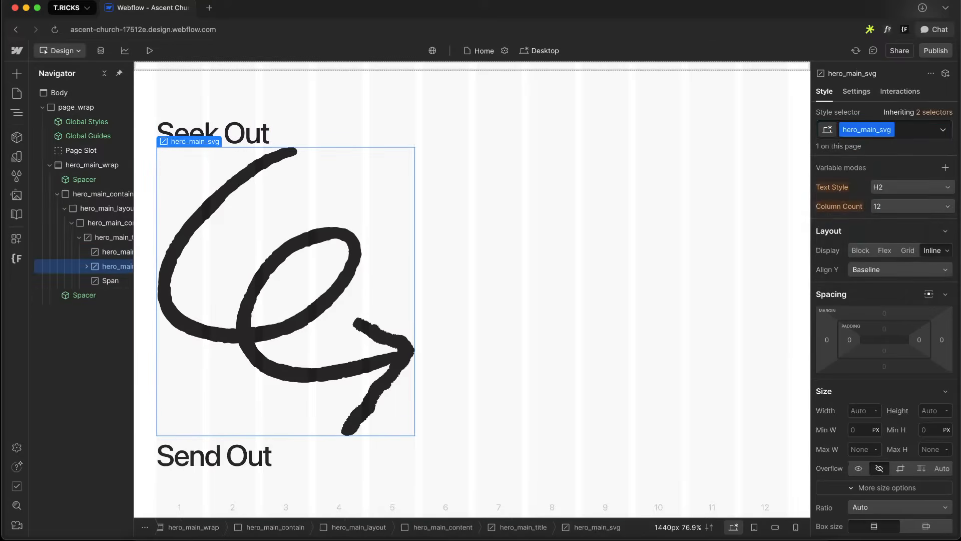
Apply the hero_main_span class to the Send Out span
click(111, 281)
key(super+Return)
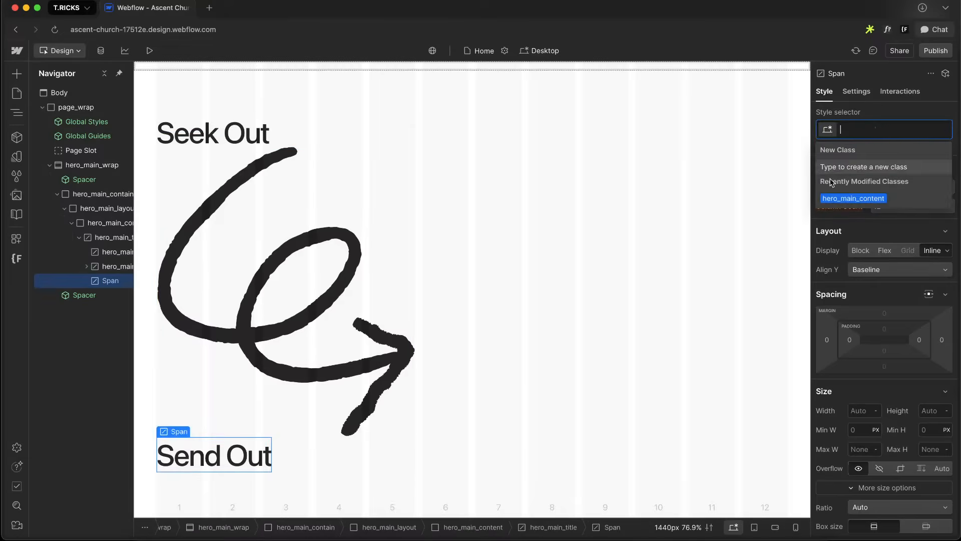
text(hero_main_)
text(span)
key(Return)
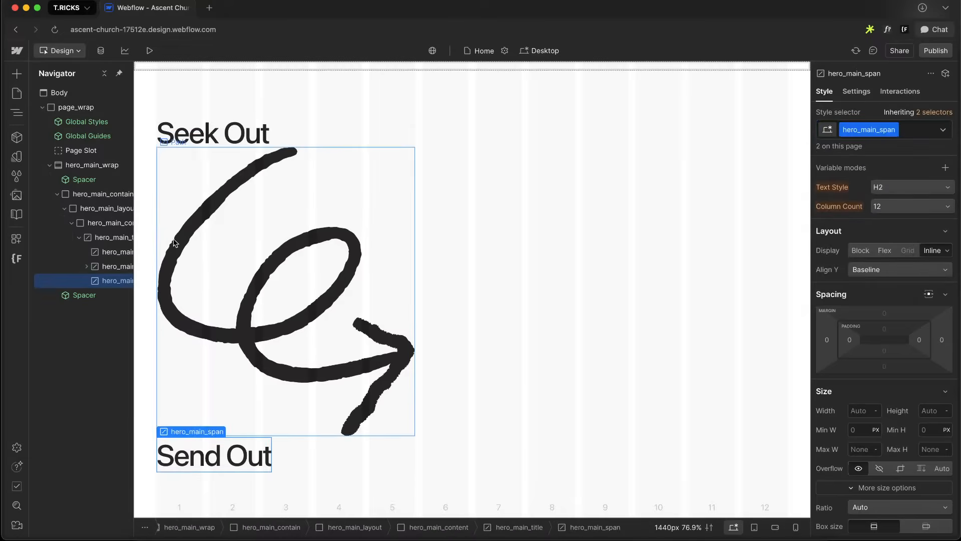
Inspect the arrow doodle's size in the Figma heading
click(111, 267)
key(ctrl+Right)
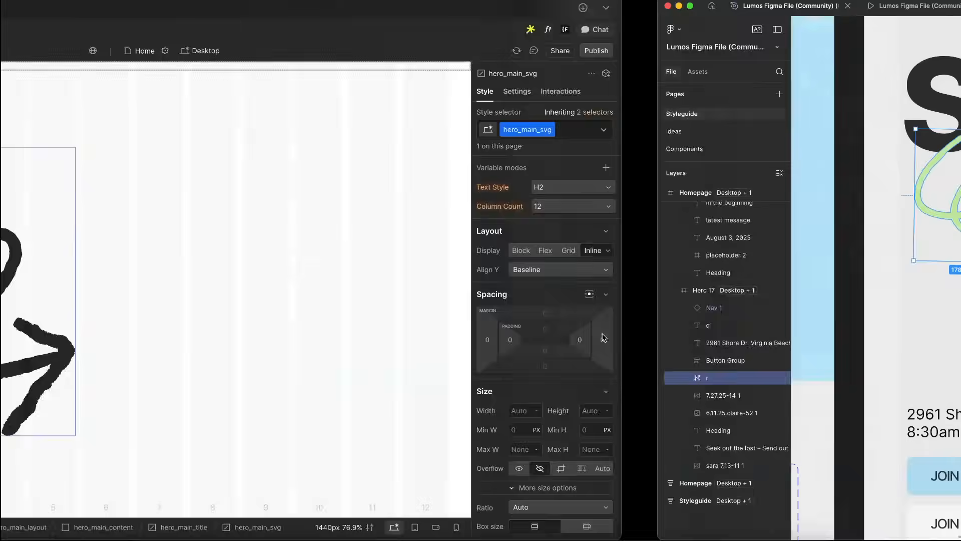
click(310, 201)
double_click(328, 204)
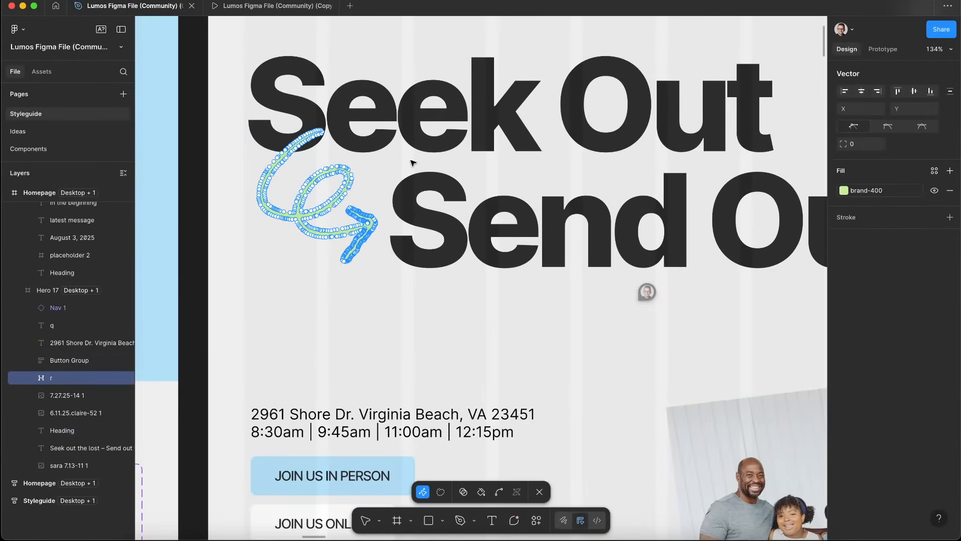
key(Escape)
key(ctrl+Left)
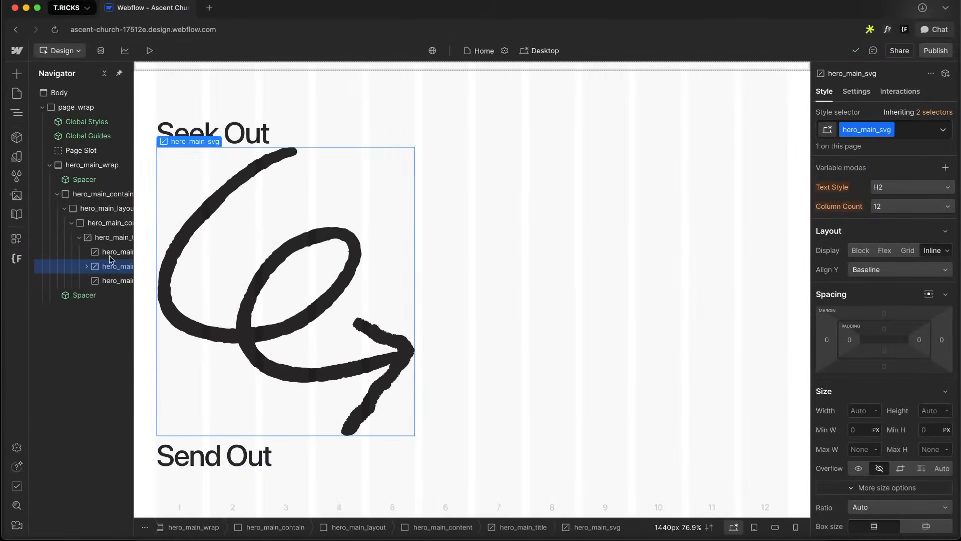
Set the arrow SVG's width to 0.7 em
scroll(851, 380, down, 5)
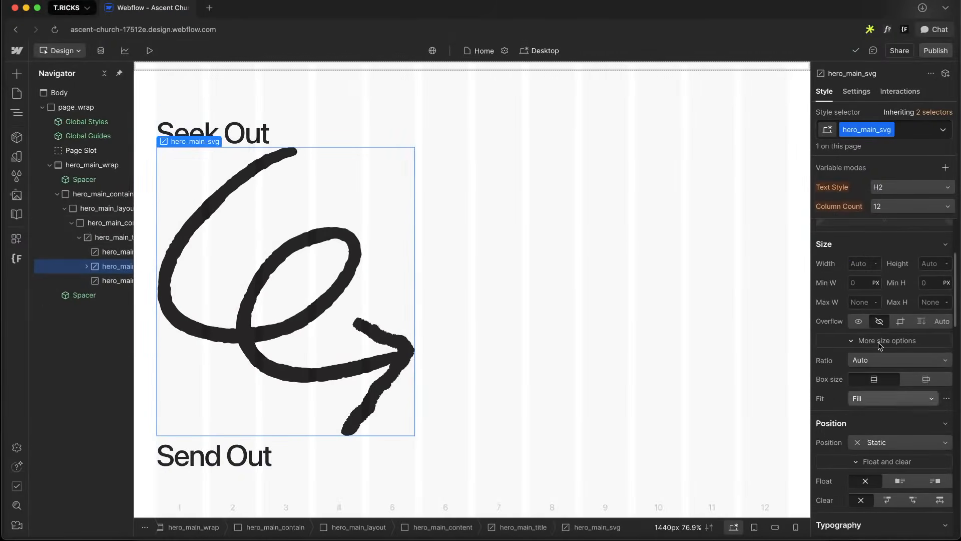
click(854, 263)
text(2em)
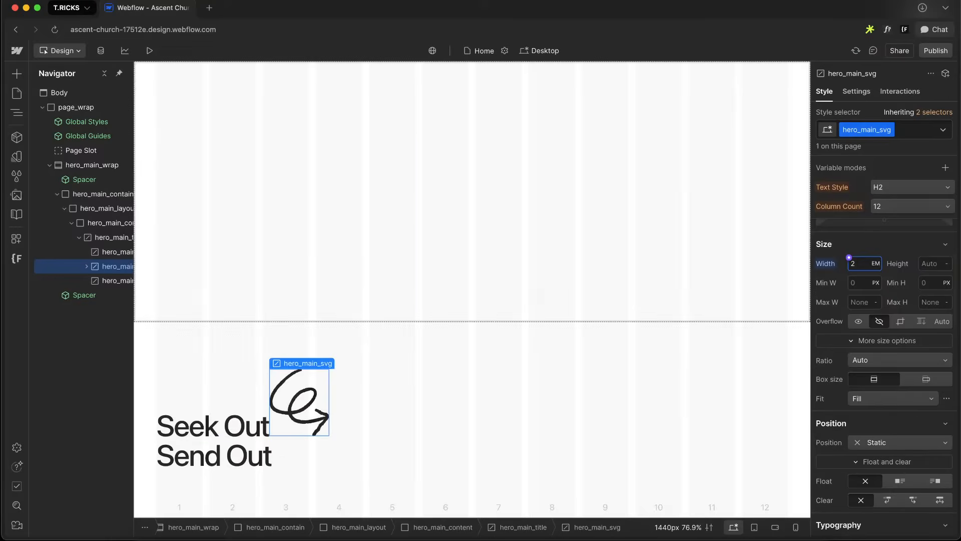
key(Down)
key(Down)
key(alt+Down)
key(alt+Down)
key(alt+Down)
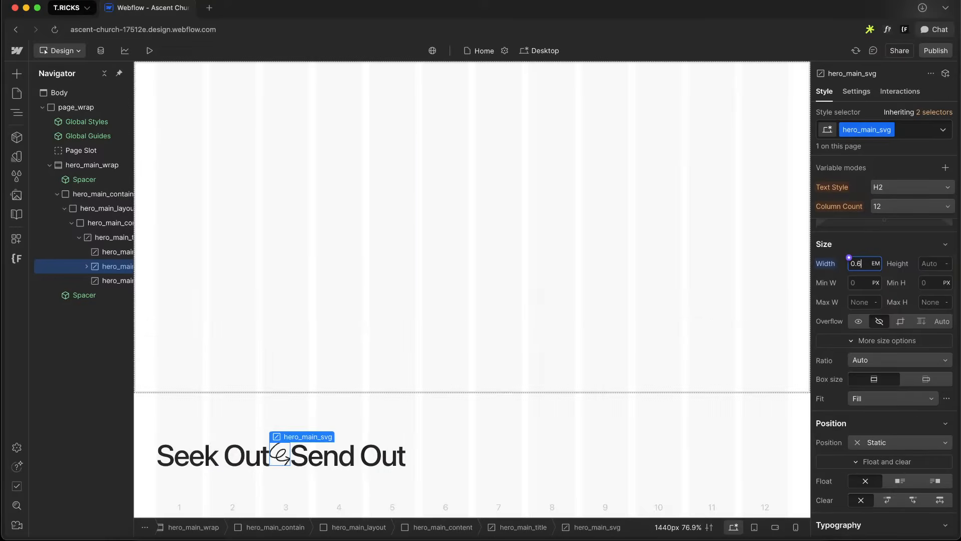
key(alt+Up)
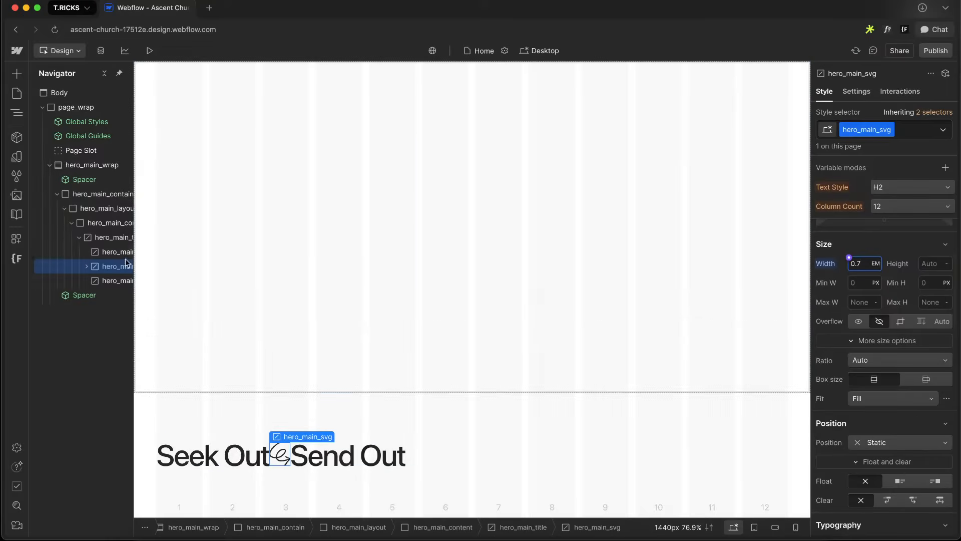
Detach the hero_main_title font size from its variable and set it to 8 rem
click(111, 237)
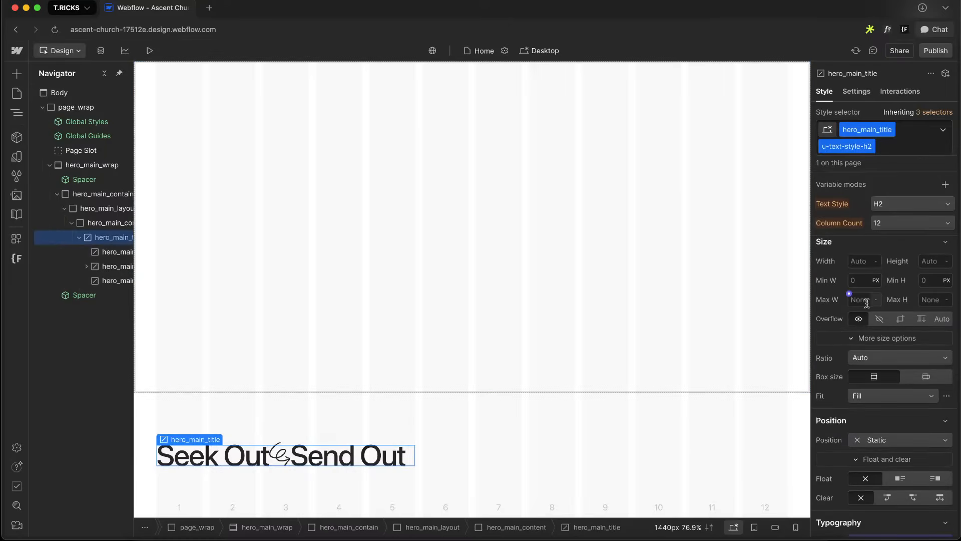
key(alt+1)
scroll(850, 370, down, 5)
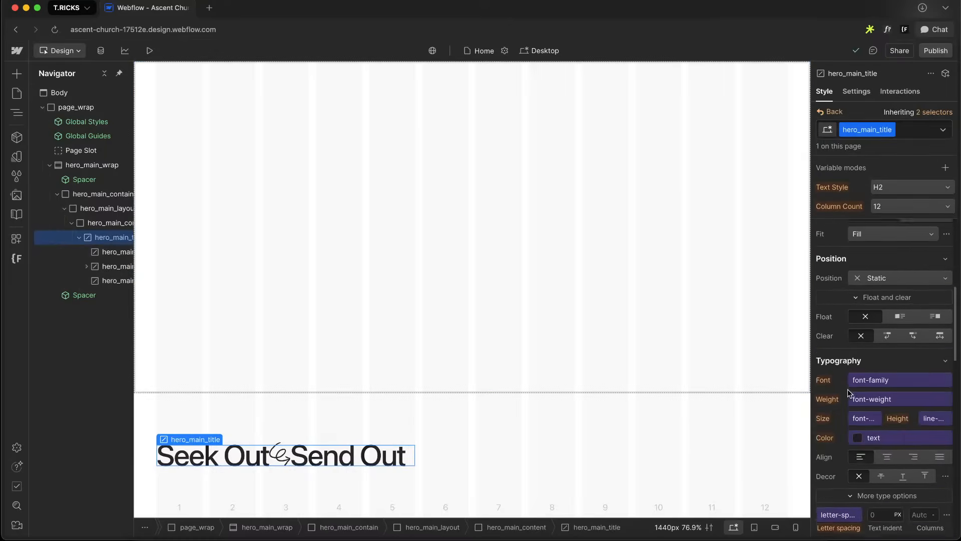
click(859, 338)
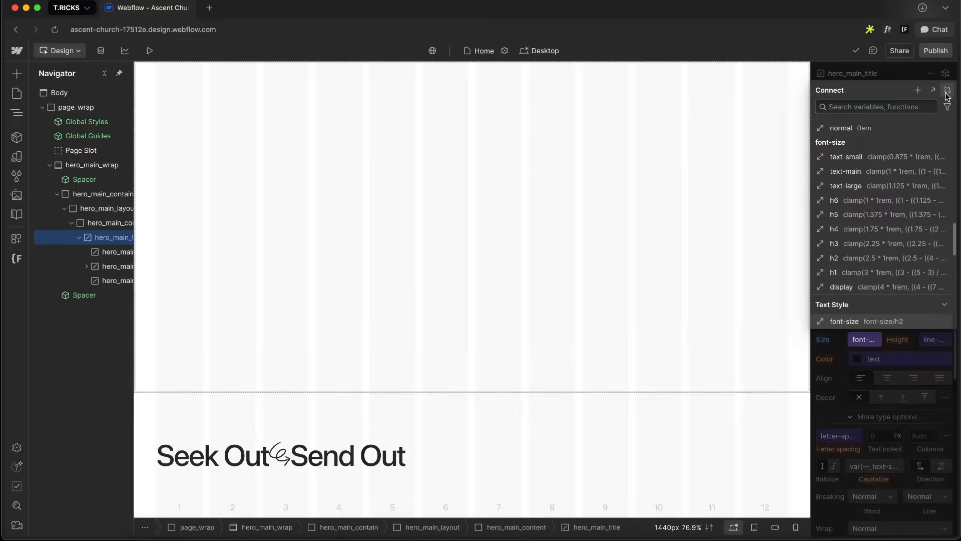
click(947, 91)
click(860, 337)
click(947, 358)
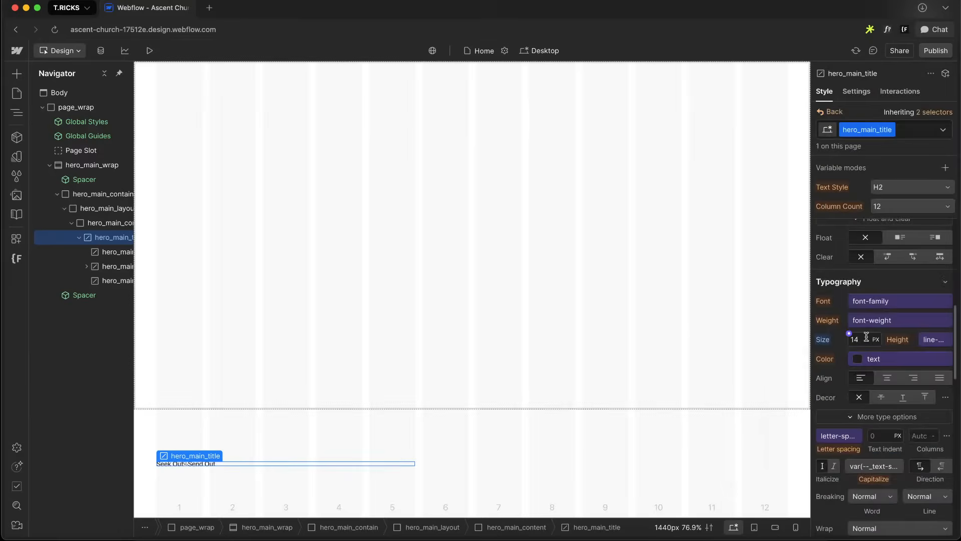
text(4rem)
key(Return)
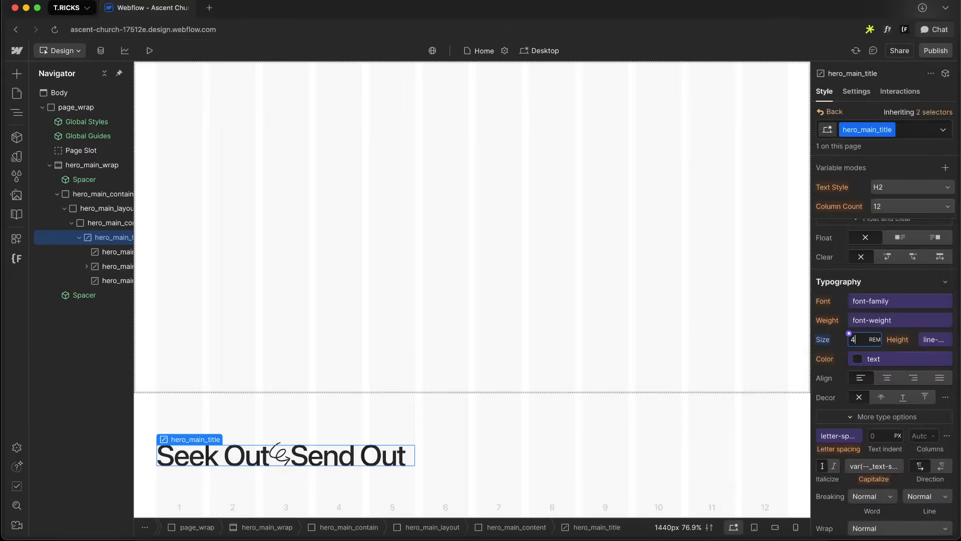
key(Up)
key(Up)
key(Up)
key(Up)
key(Up)
key(Down)
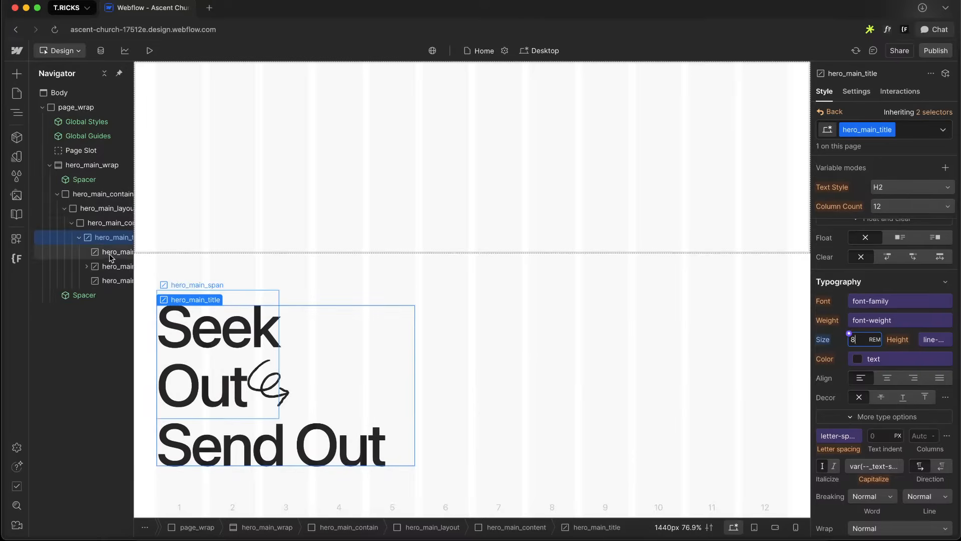
Set the title's font weight to the primary-bold variable
click(888, 321)
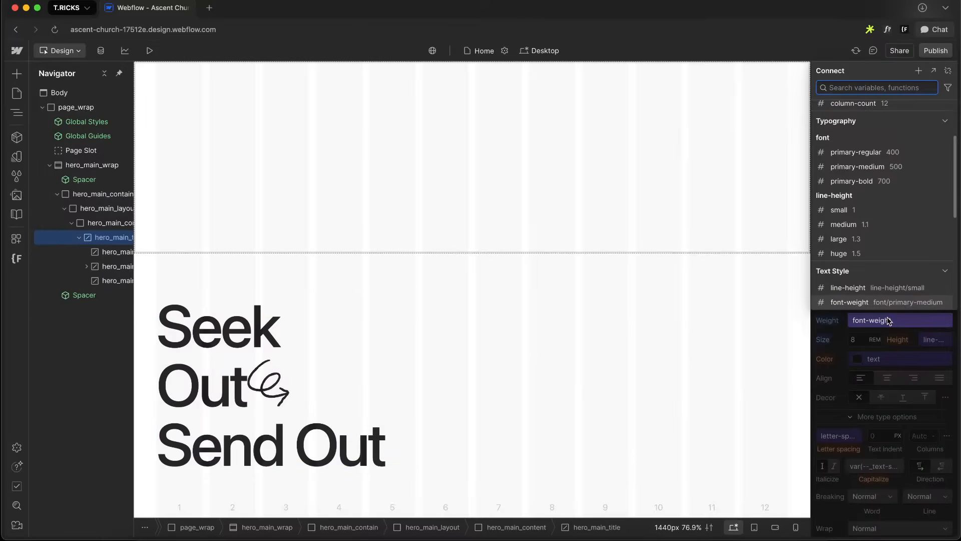
click(866, 184)
click(868, 187)
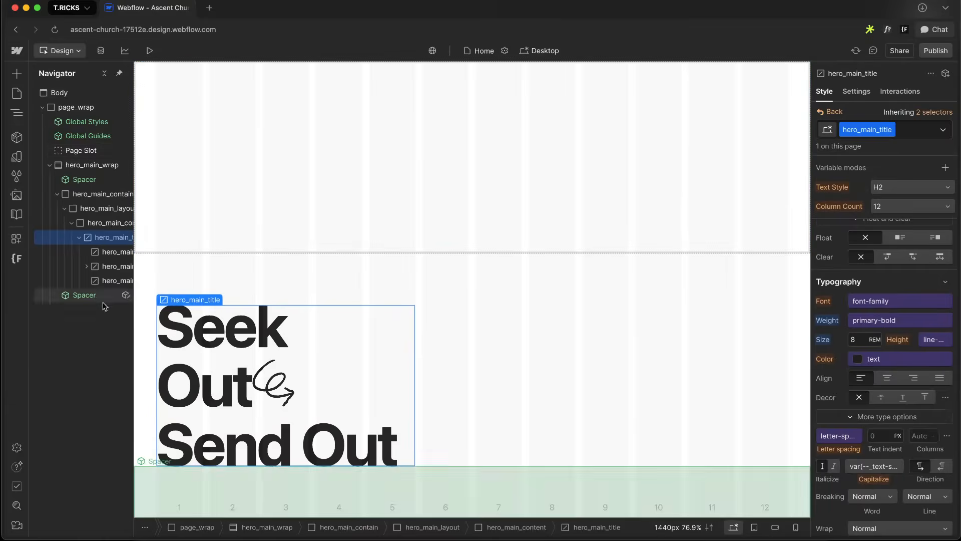
Set the brand-500 color variable to #b4deef, copied from the Figma button fill
scroll(94, 253, right, 1)
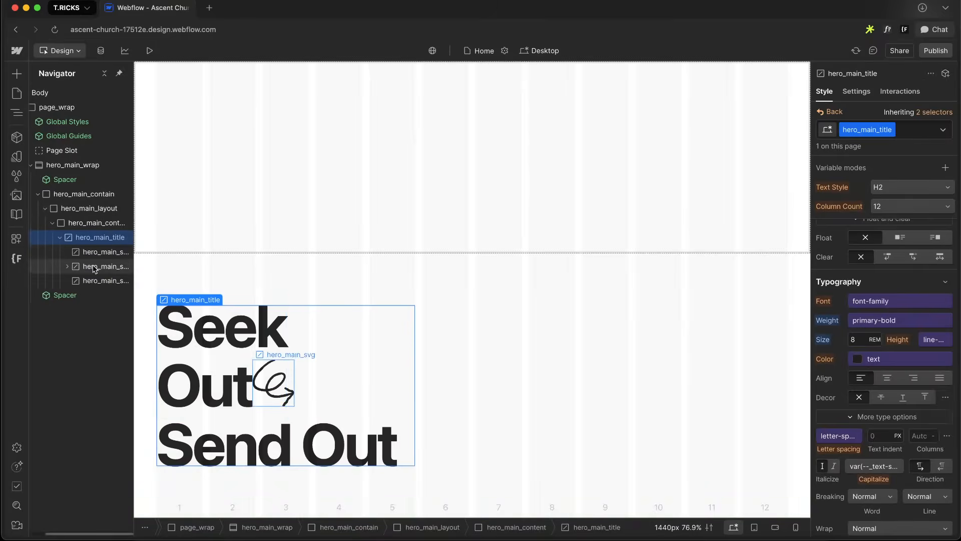
click(108, 265)
click(17, 156)
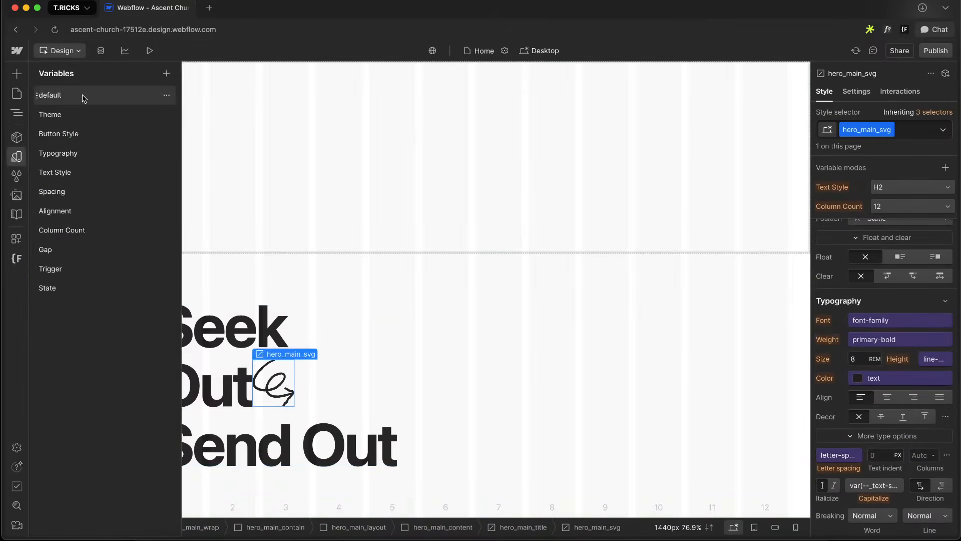
click(84, 99)
scroll(410, 343, down, 15)
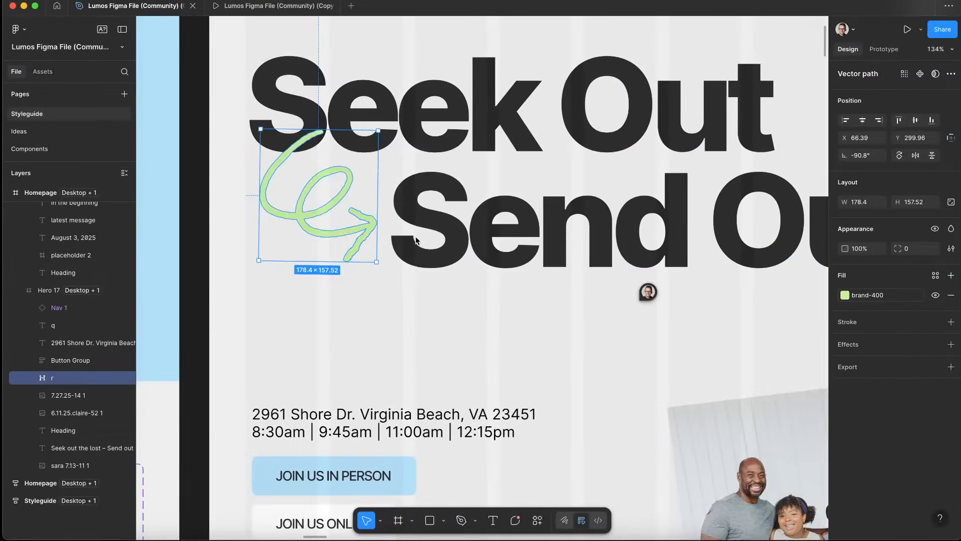
click(408, 481)
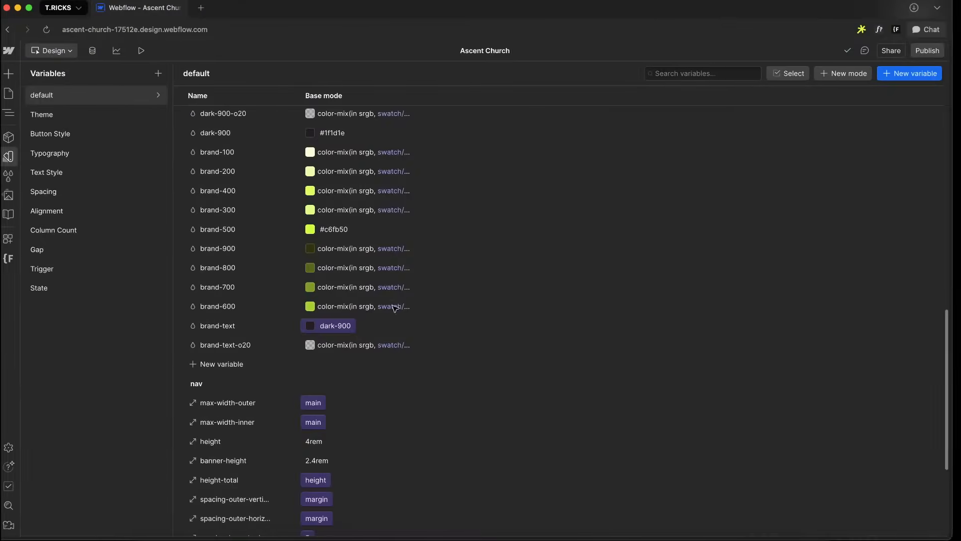
click(350, 229)
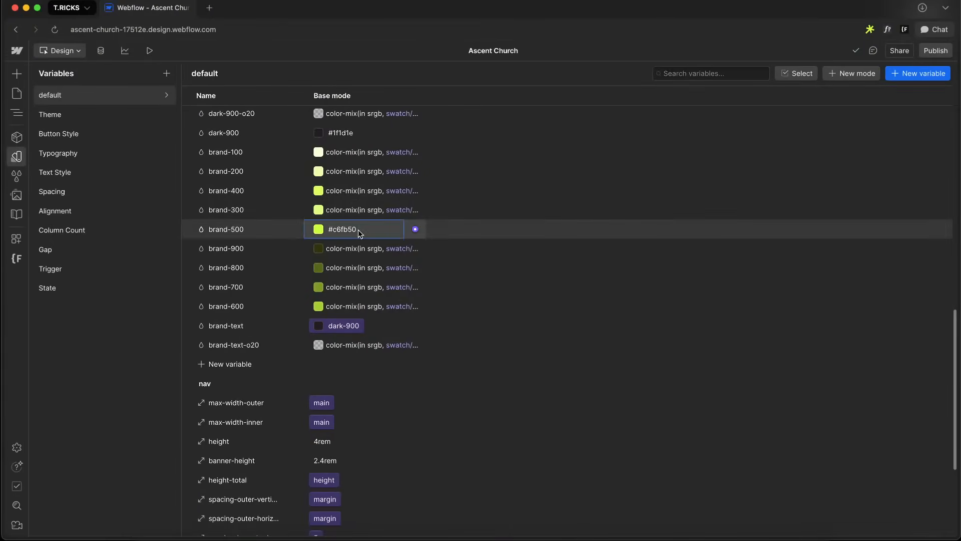
text(#b4deef)
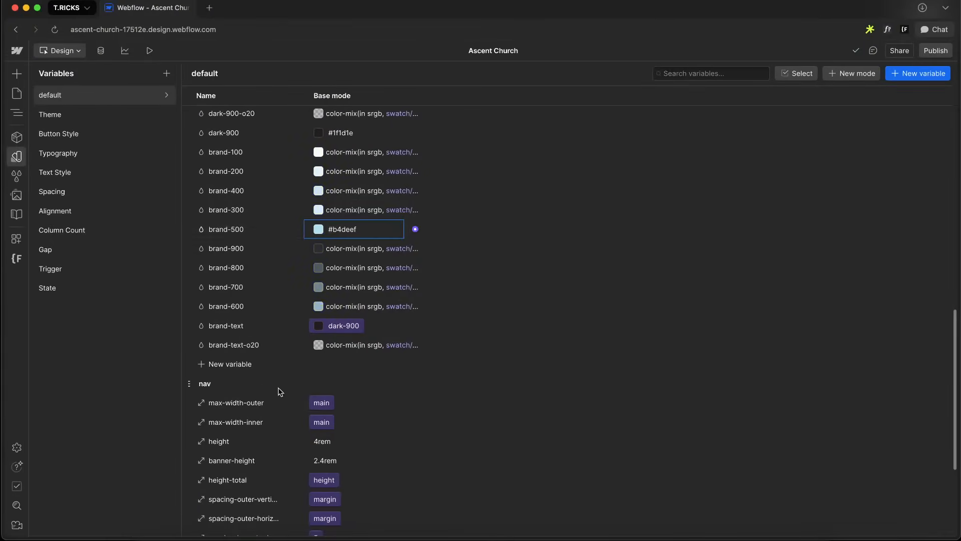
Add a new color variable named brand-secondary-50 in the default collection
click(242, 365)
click(235, 387)
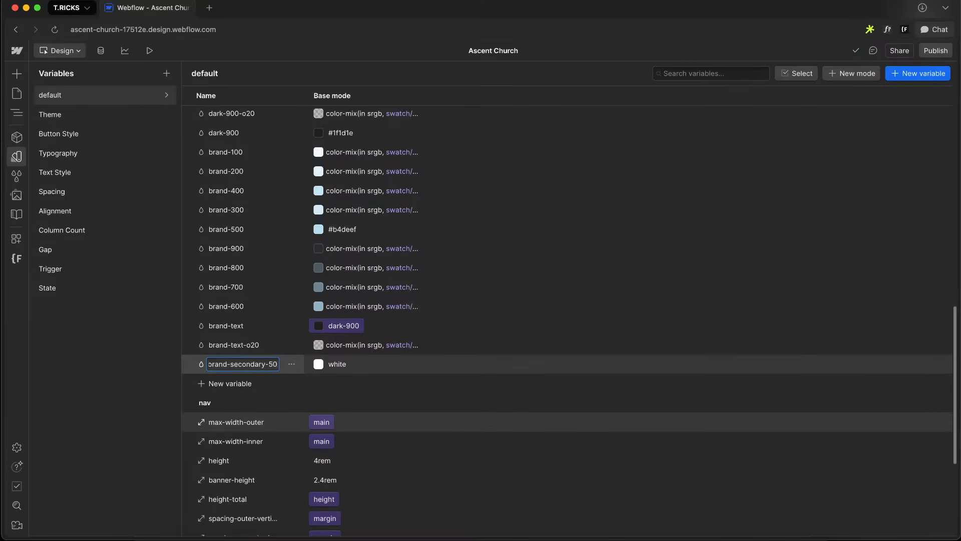
key(Return)
Copy the Figma arrow's fill colour and set brand-secondary-50 to #c4eaa7
key(super+Tab)
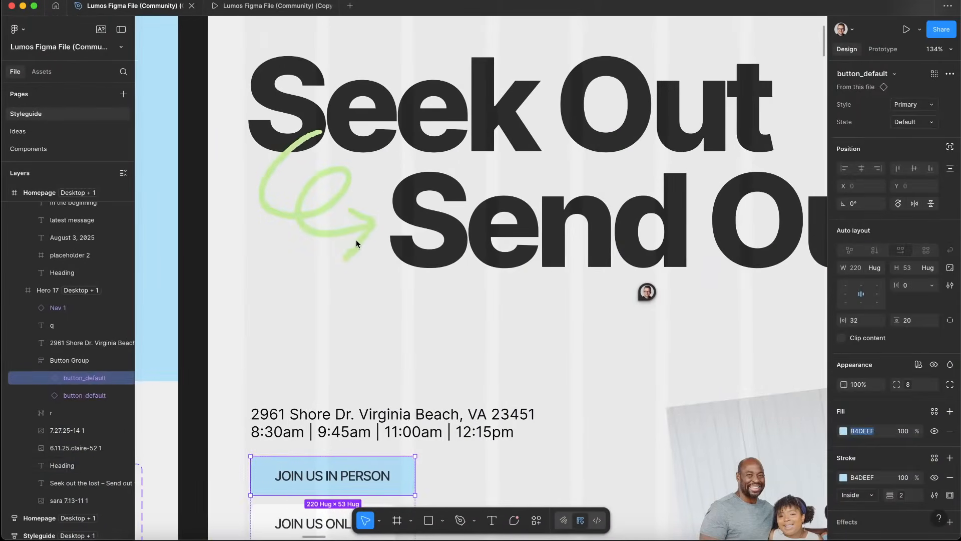
click(356, 240)
click(347, 220)
click(884, 295)
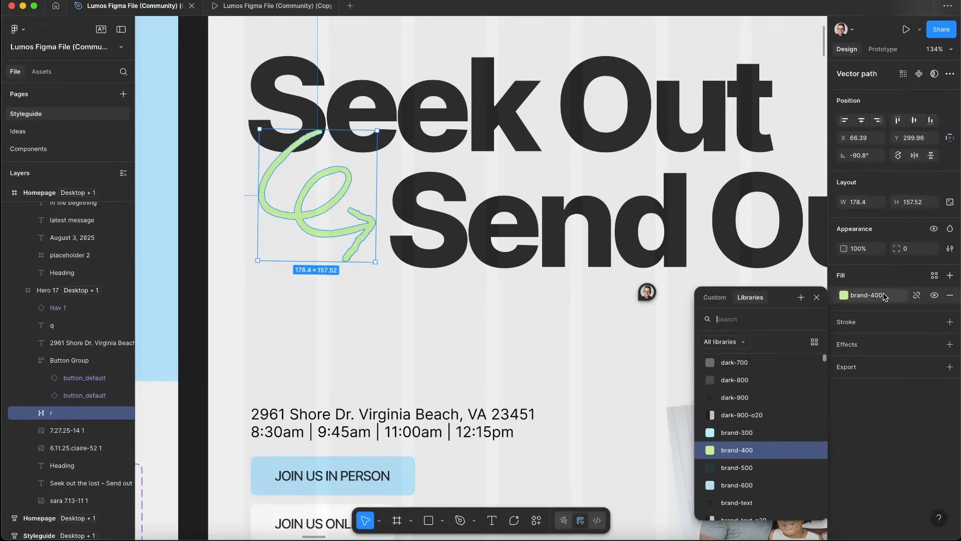
click(917, 296)
click(881, 295)
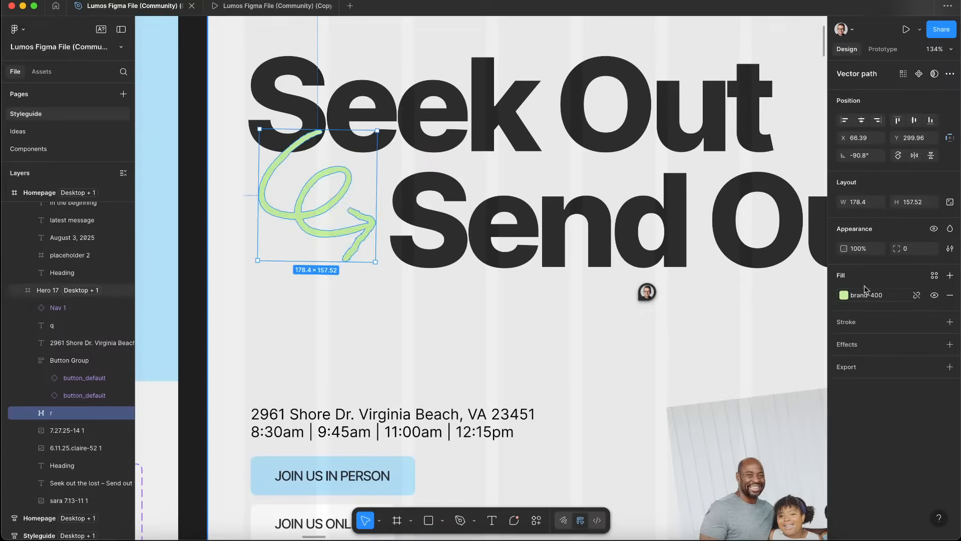
key(super+Tab)
click(336, 364)
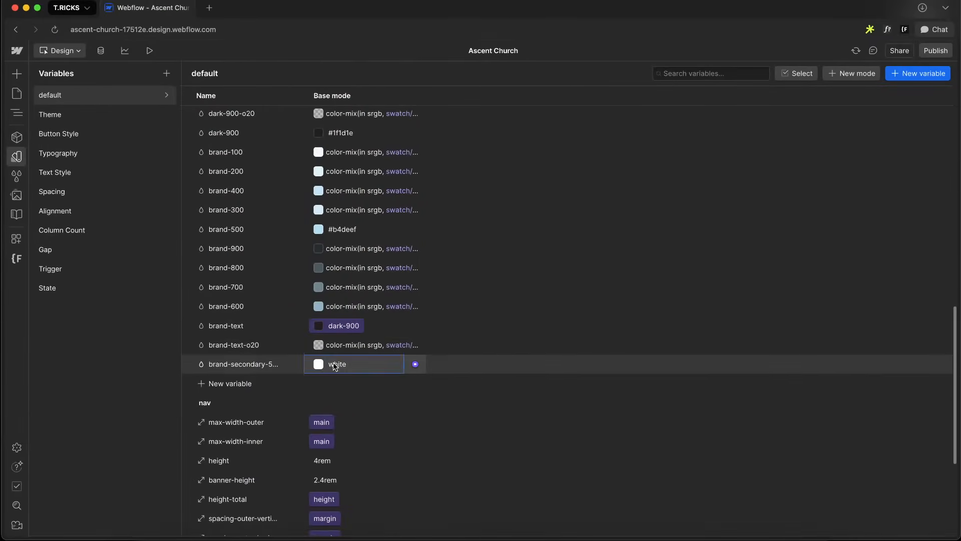
text(#c4eaa7)
click(17, 156)
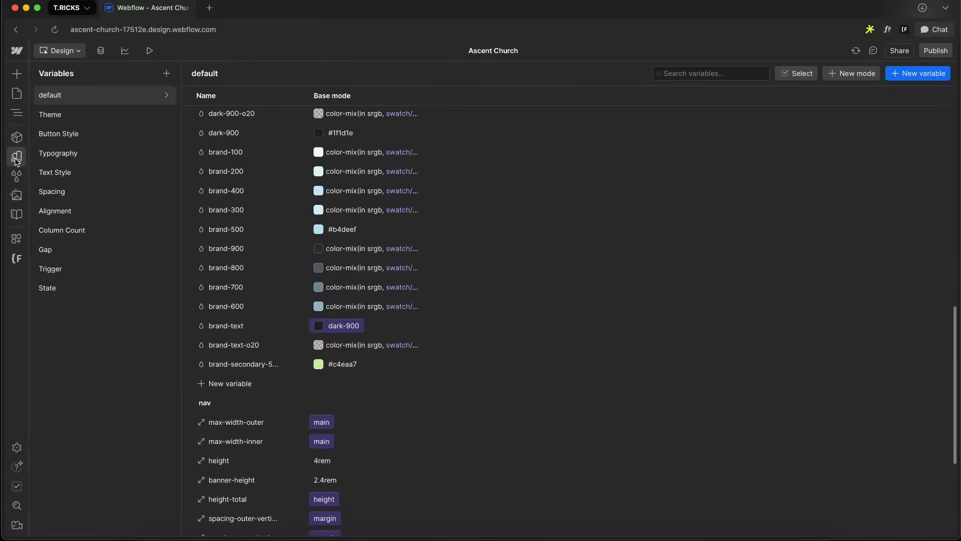
Set the hero SVG's text color to the brand-secondary-500 variable
scroll(877, 323, down, 3)
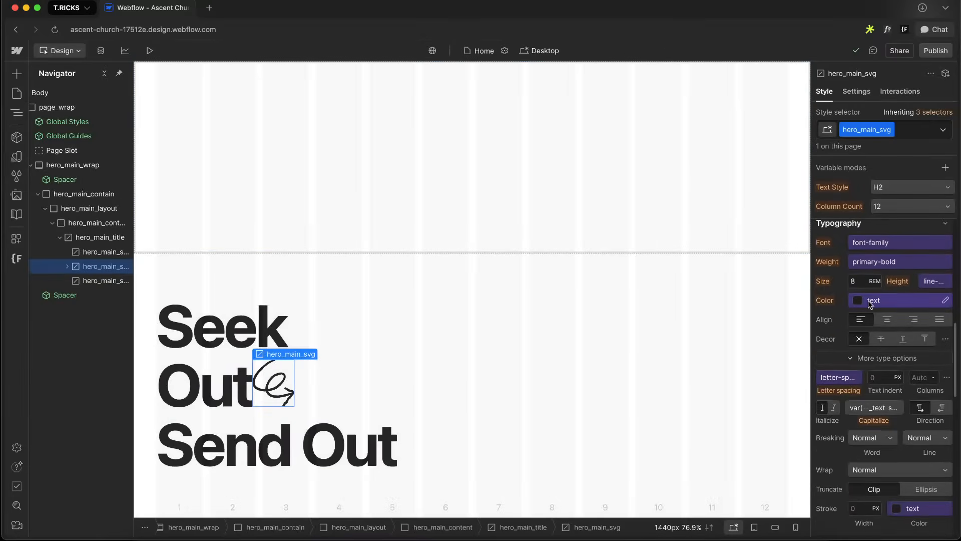
click(881, 297)
click(848, 354)
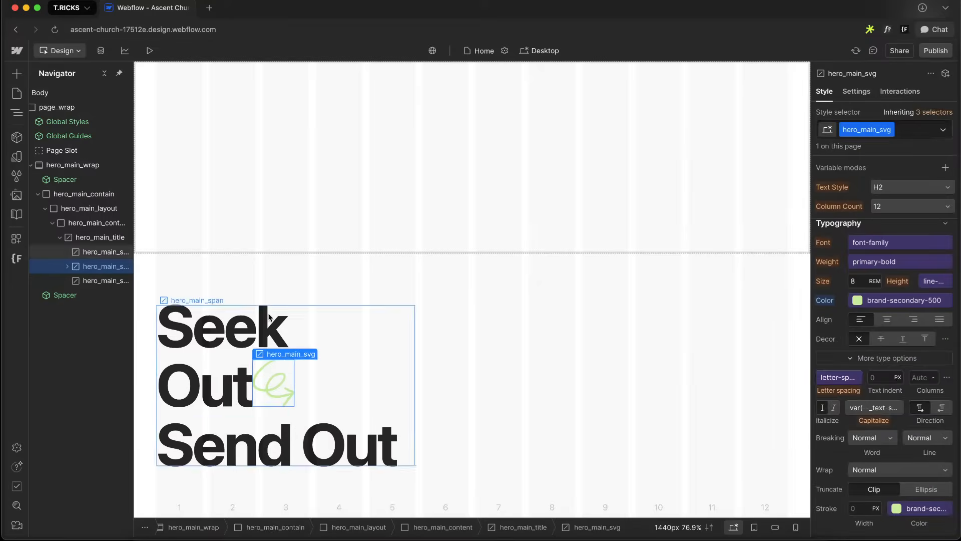
Set the hero title's width to 5 em
click(98, 239)
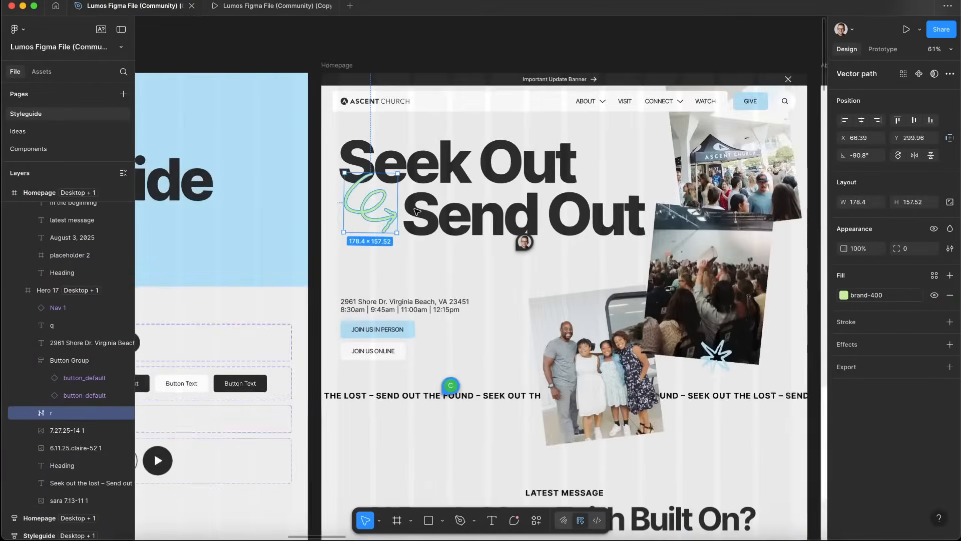
scroll(416, 212, right, 3)
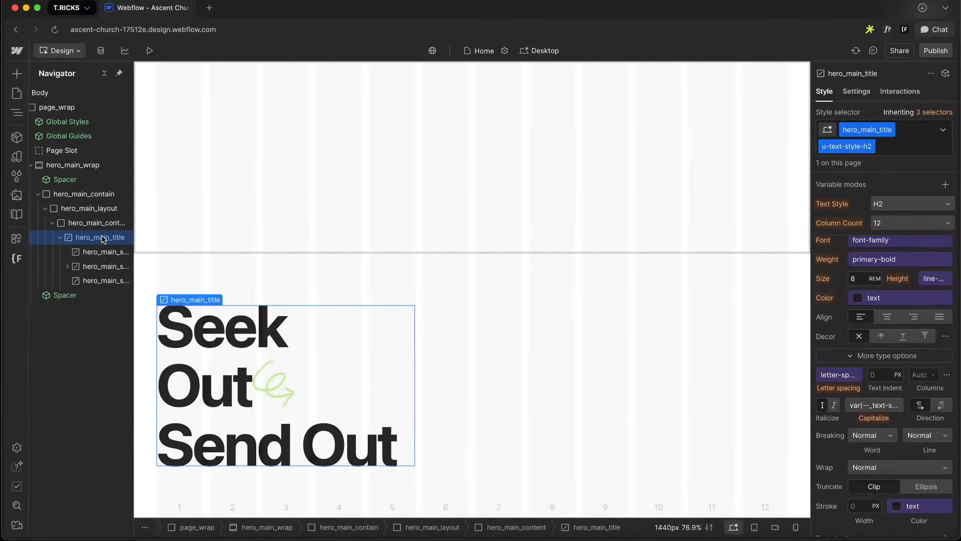
scroll(886, 299, up, 1)
scroll(887, 299, up, 5)
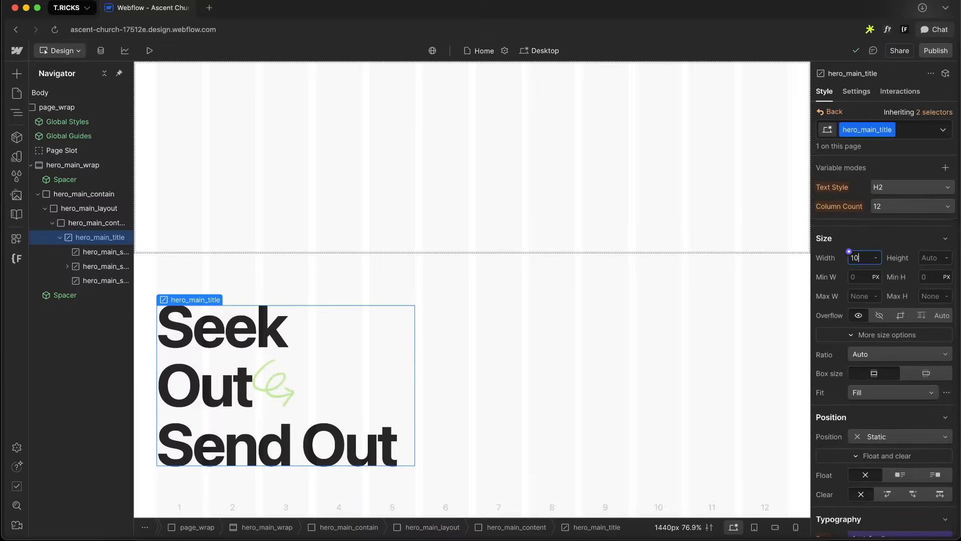
text(em)
key(Return)
key(Down)
key(Down)
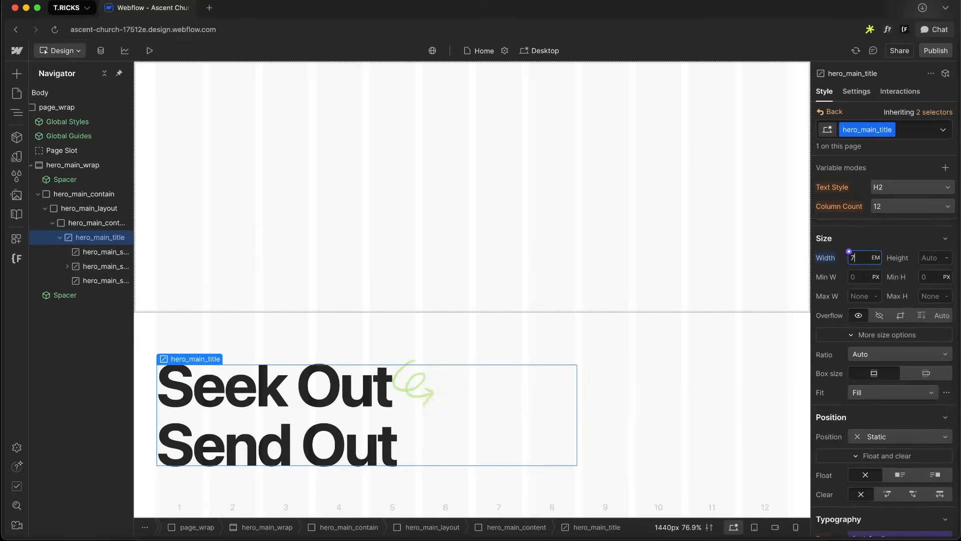
key(Up)
key(Down)
key(Down)
key(Down)
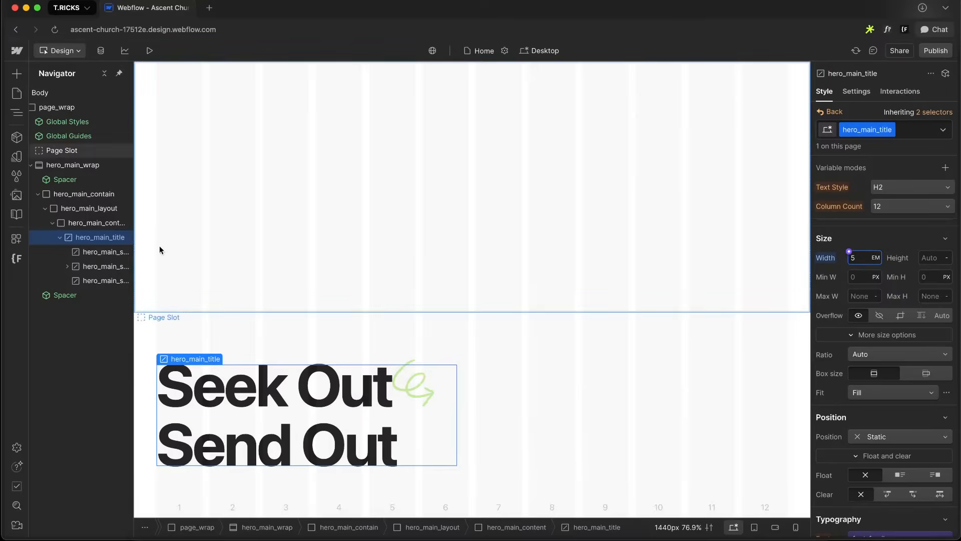
Add the combo class is-1 to the first hero span and set its display to block
click(92, 254)
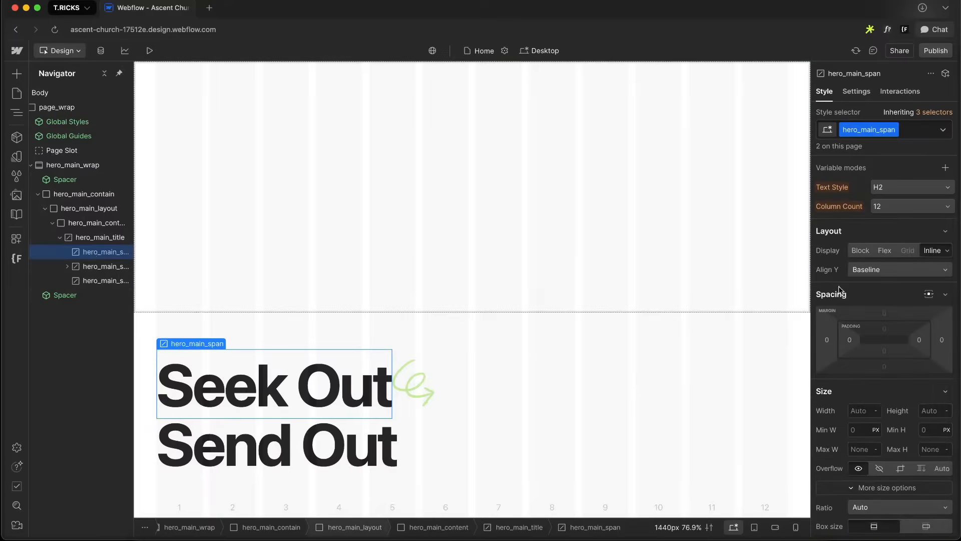
click(923, 132)
text(is-1)
key(Return)
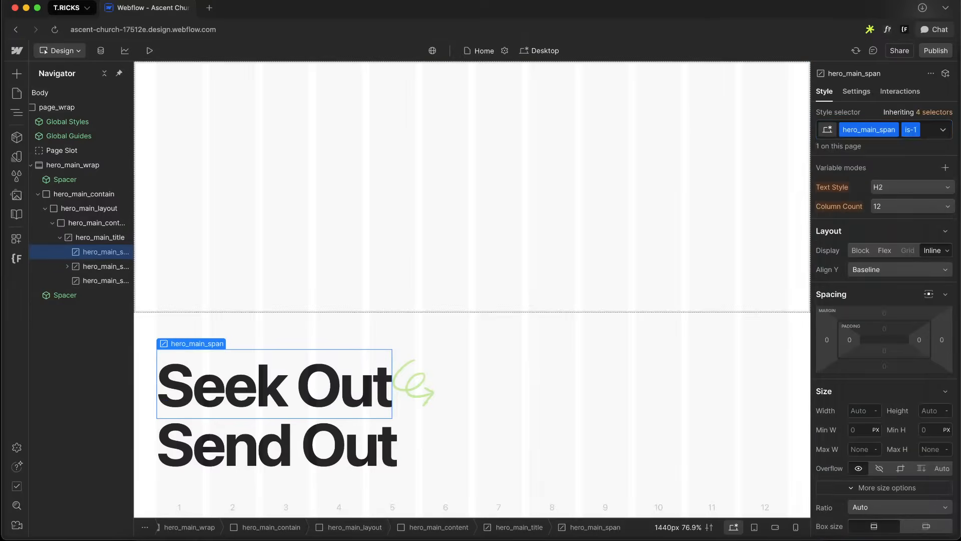
click(861, 251)
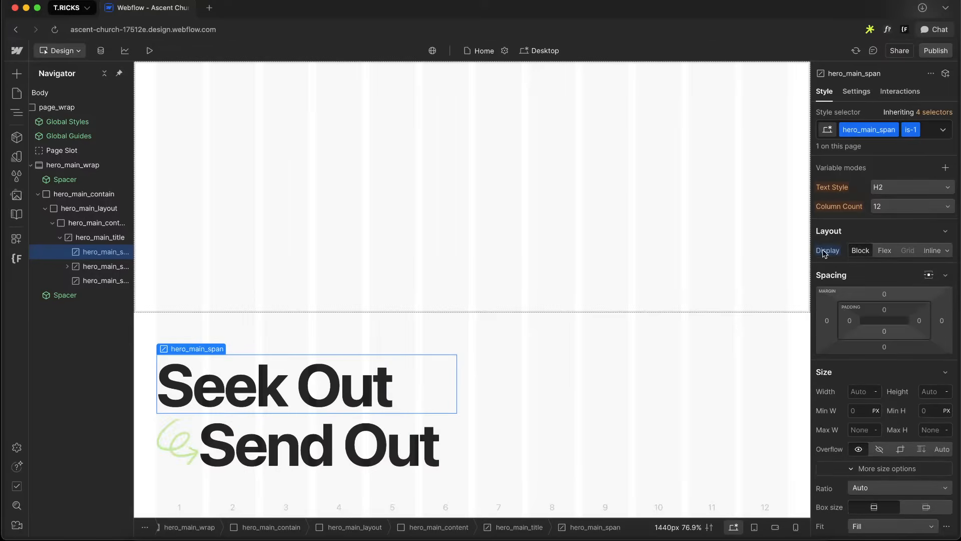
Compare the arrow spacing with the Figma design and set the hero SVG's right margin to 0.1 em
click(89, 275)
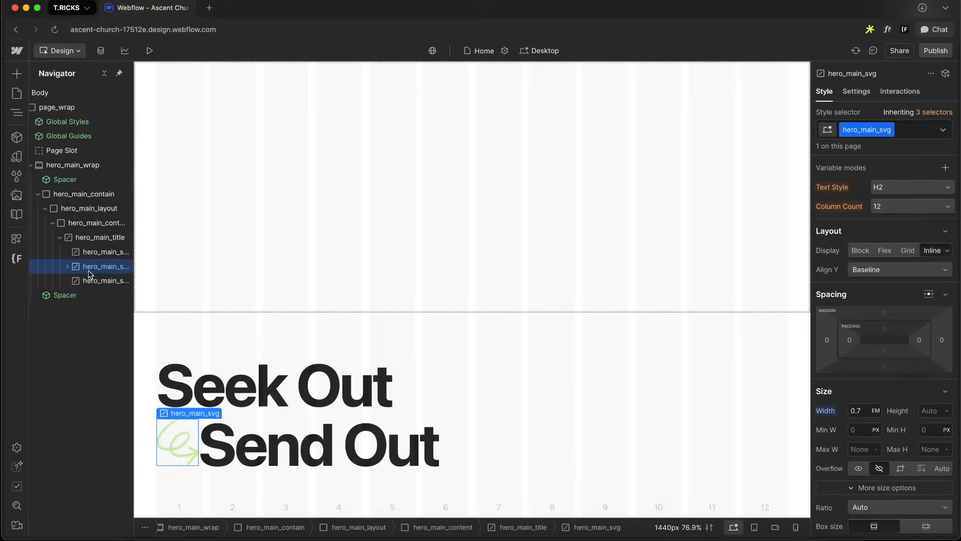
key(ctrl+Right)
scroll(274, 227, up, 3)
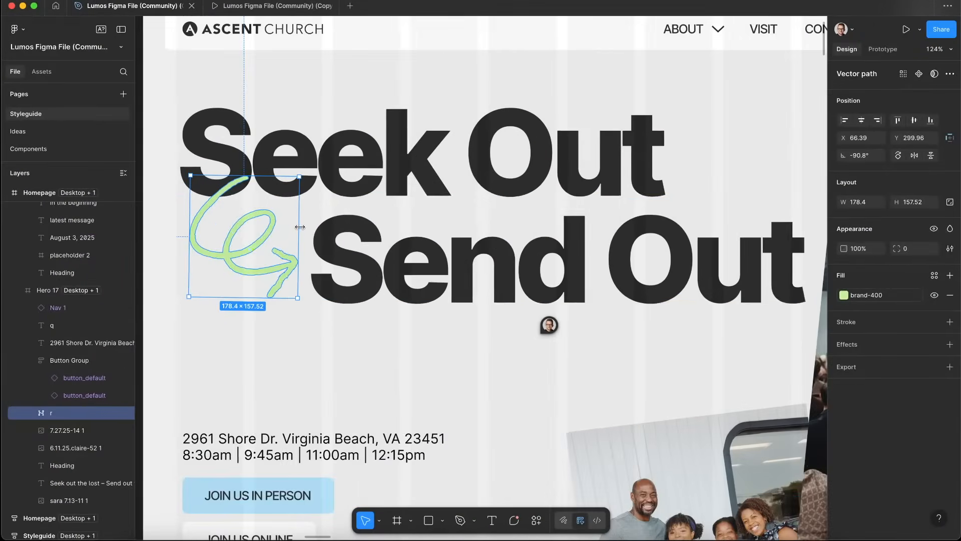
key(ctrl+Left)
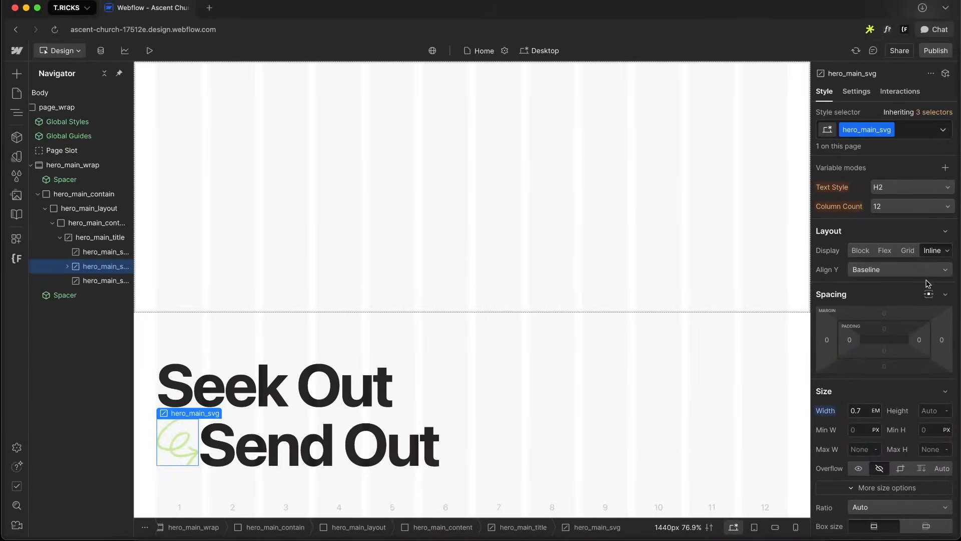
click(942, 341)
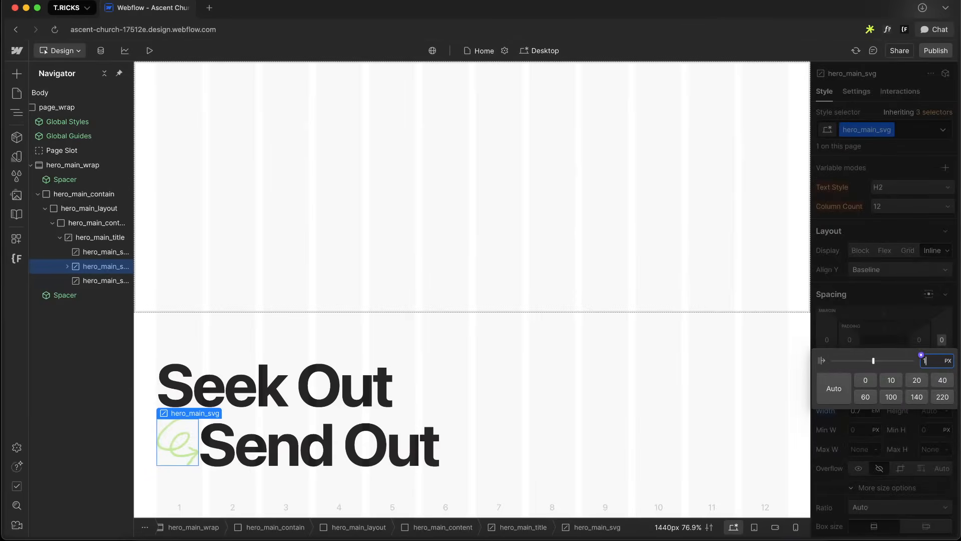
text(1em)
key(Return)
click(941, 340)
key(alt+Down)
key(alt+Down)
key(alt+Down)
key(alt+Down)
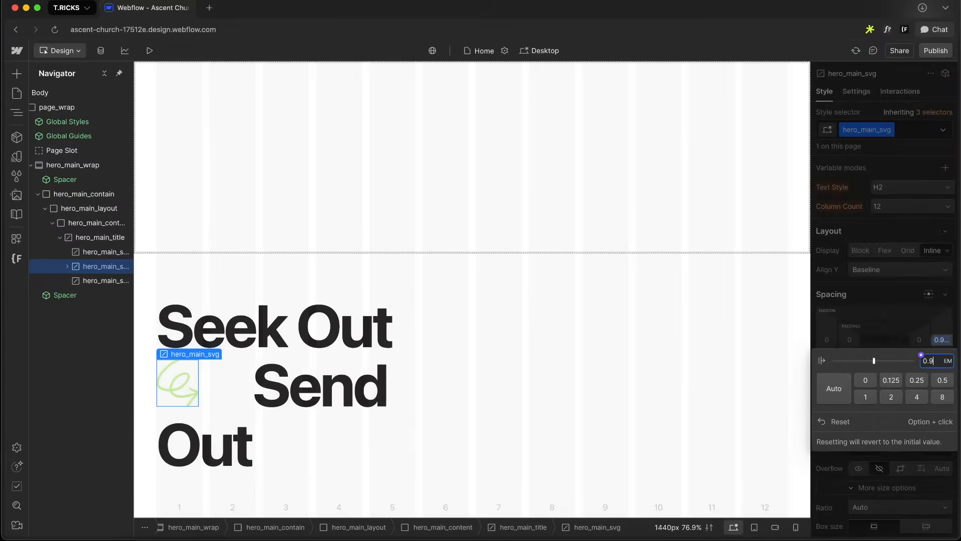
key(alt+Down)
key(alt+Down)
key(alt+Down)
key(alt+Down)
key(alt+Down)
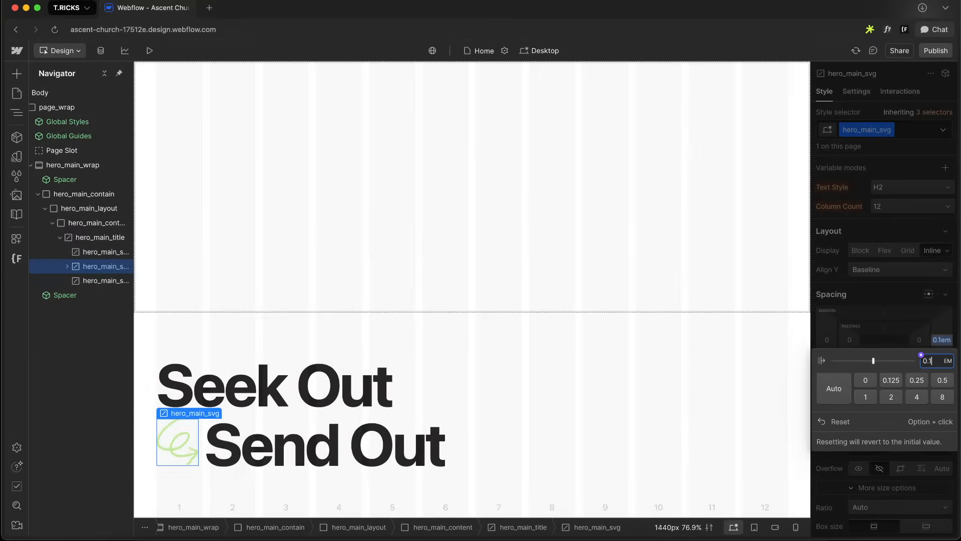
key(Escape)
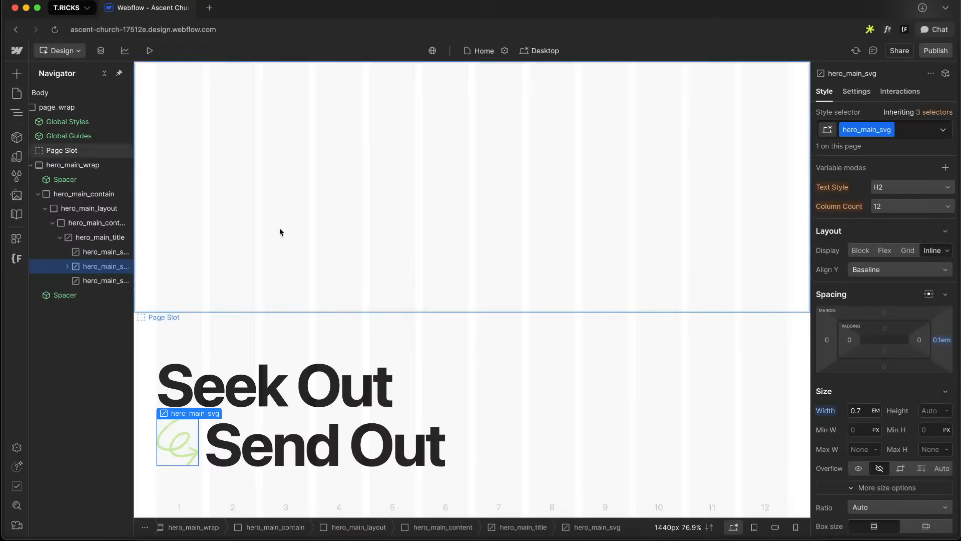
Wrap the hero title in a div block and give it the class hero_main_header
click(91, 233)
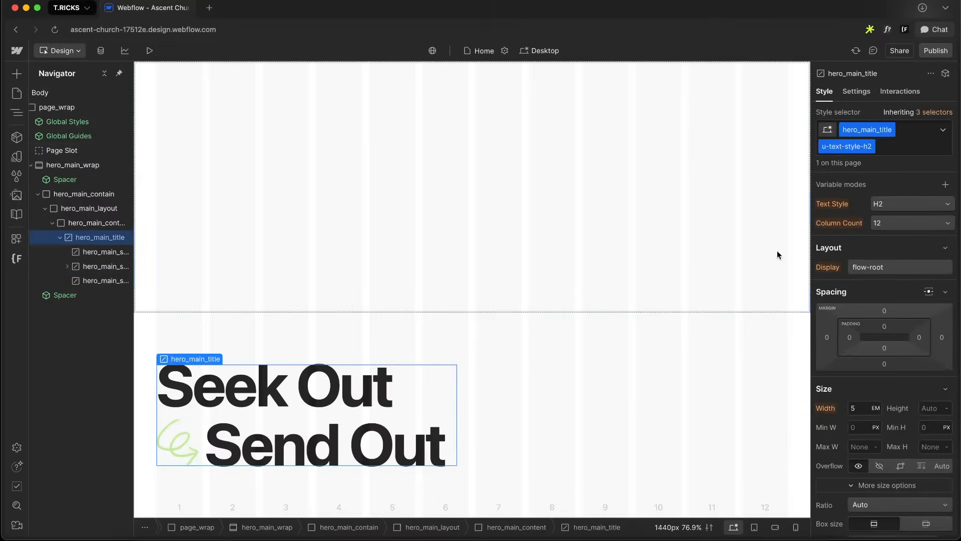
click(60, 238)
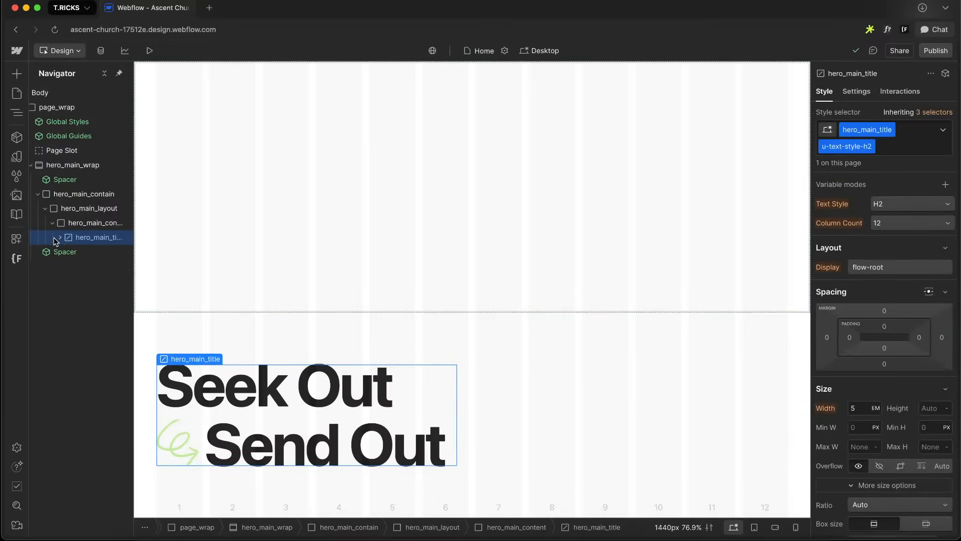
scroll(881, 350, down, 3)
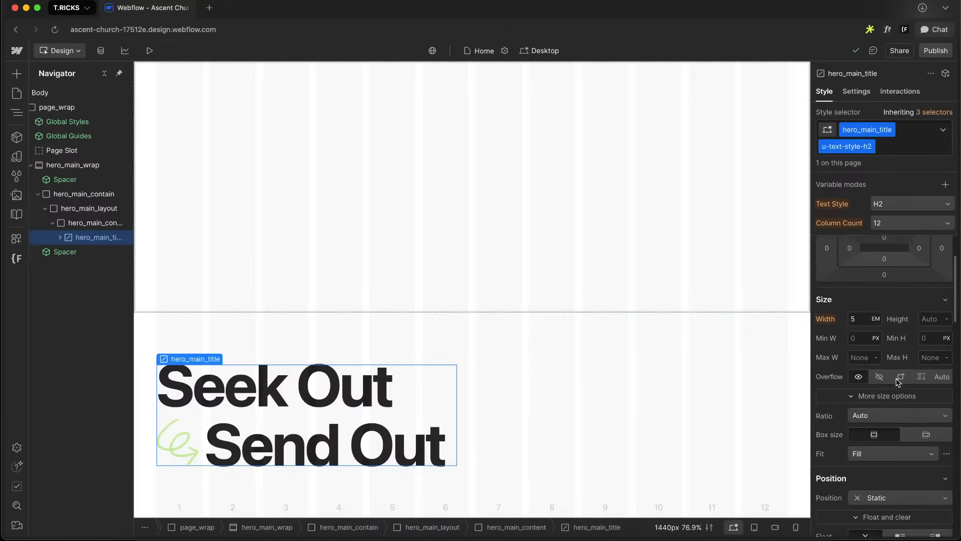
right_click(81, 238)
mouse_move(186, 270)
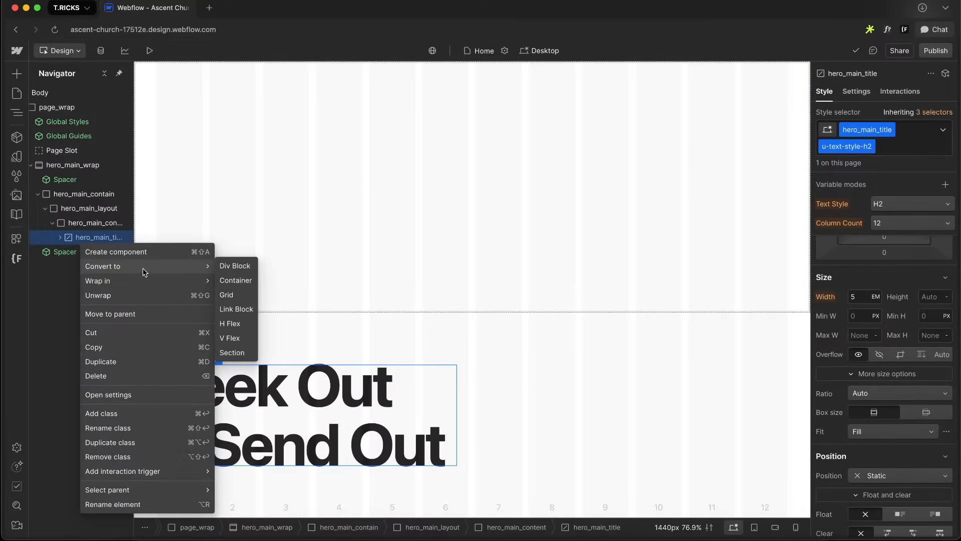
mouse_move(143, 280)
click(240, 279)
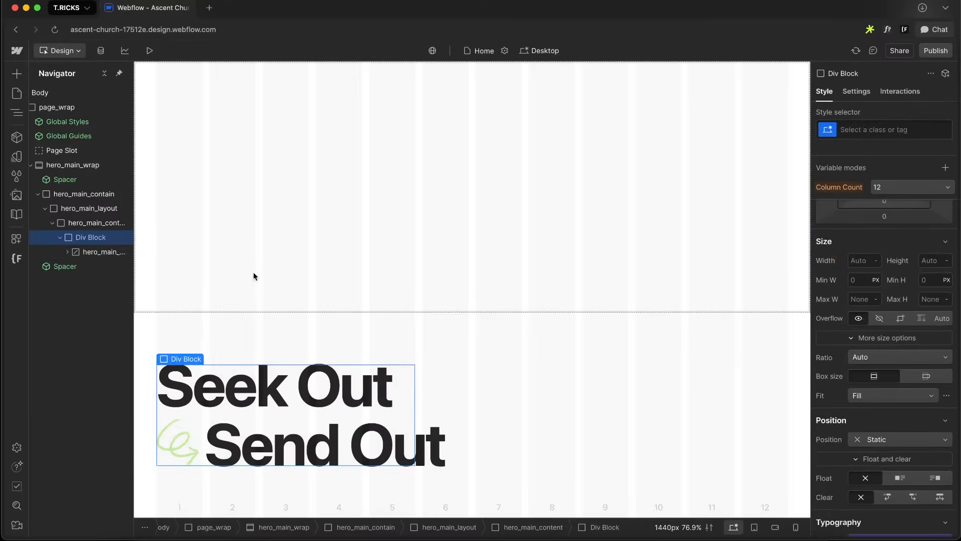
click(926, 130)
text(hero_main_)
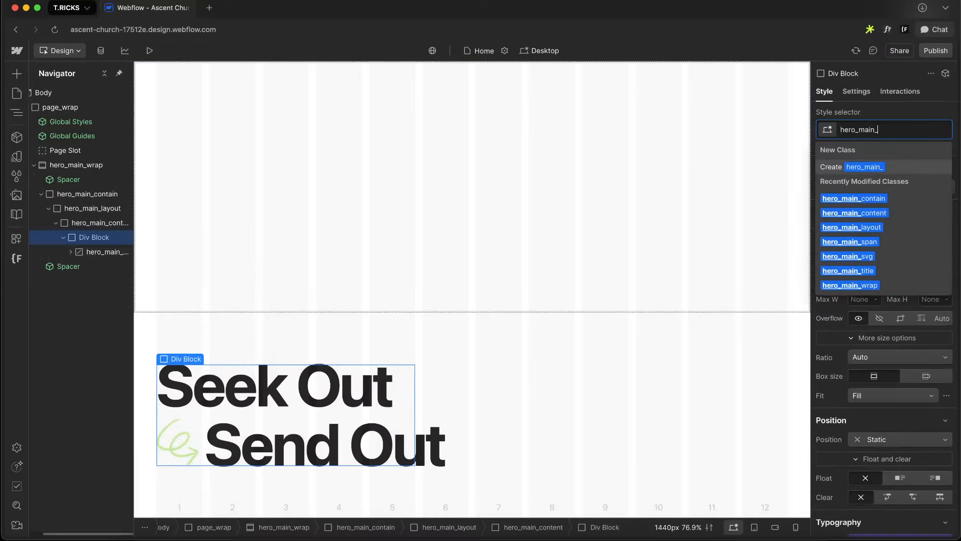
text(header)
key(Return)
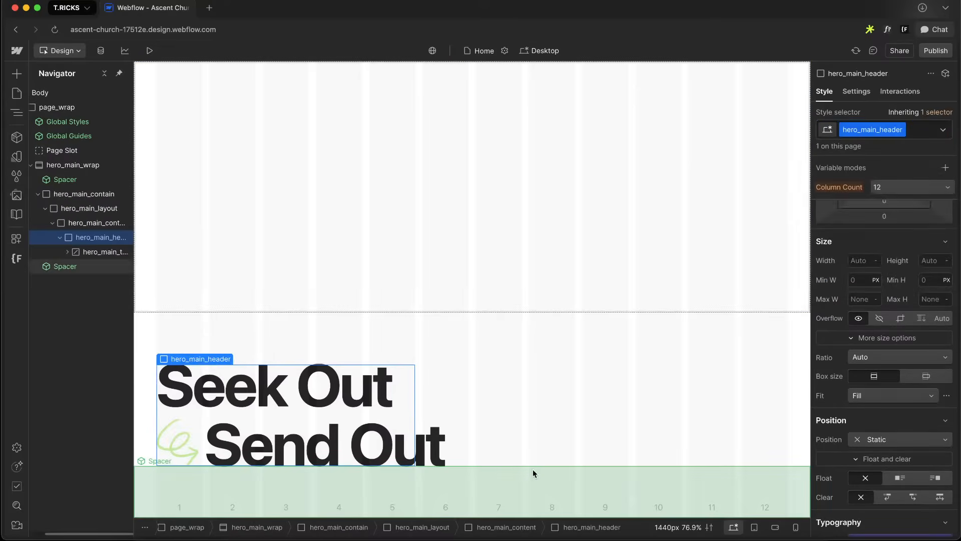
scroll(890, 410, down, 5)
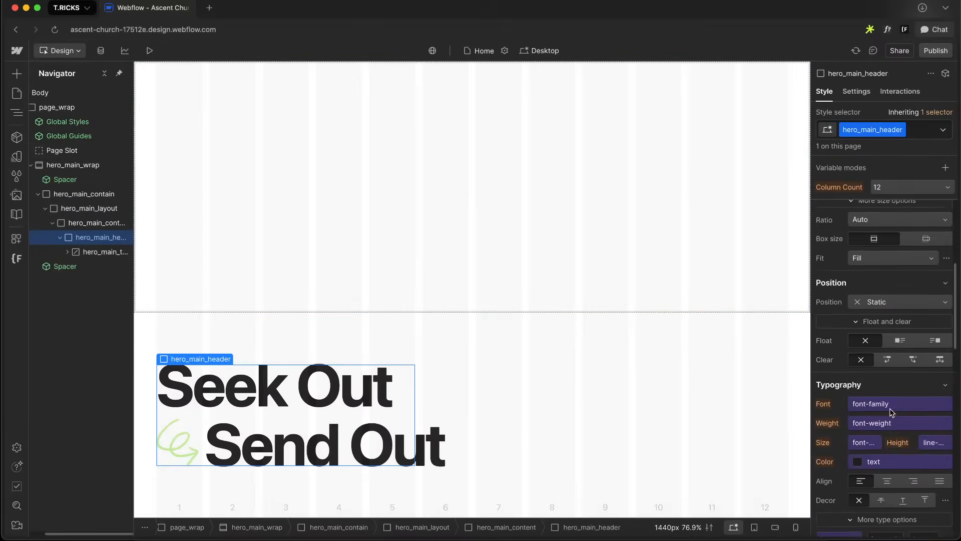
click(858, 339)
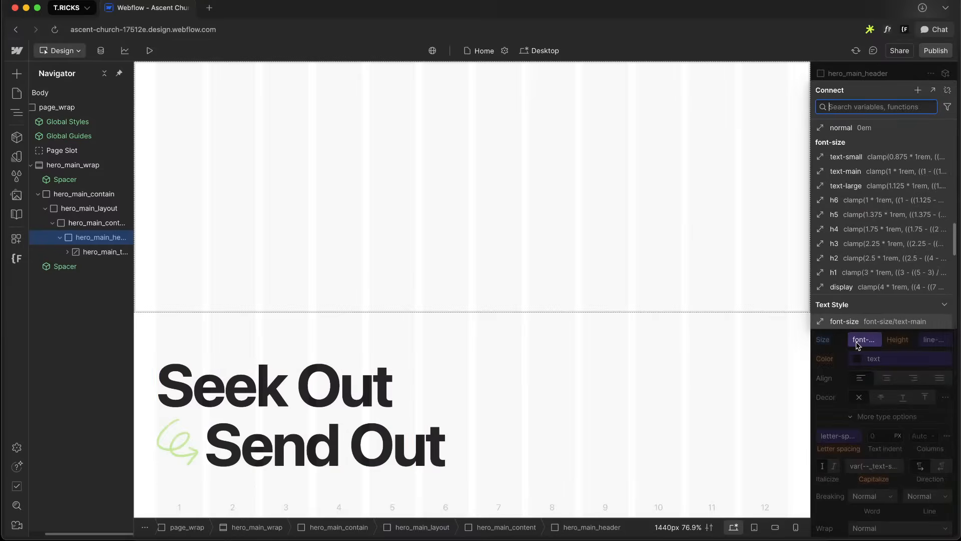
key(Escape)
scroll(862, 450, down, 10)
scroll(862, 468, up, 10)
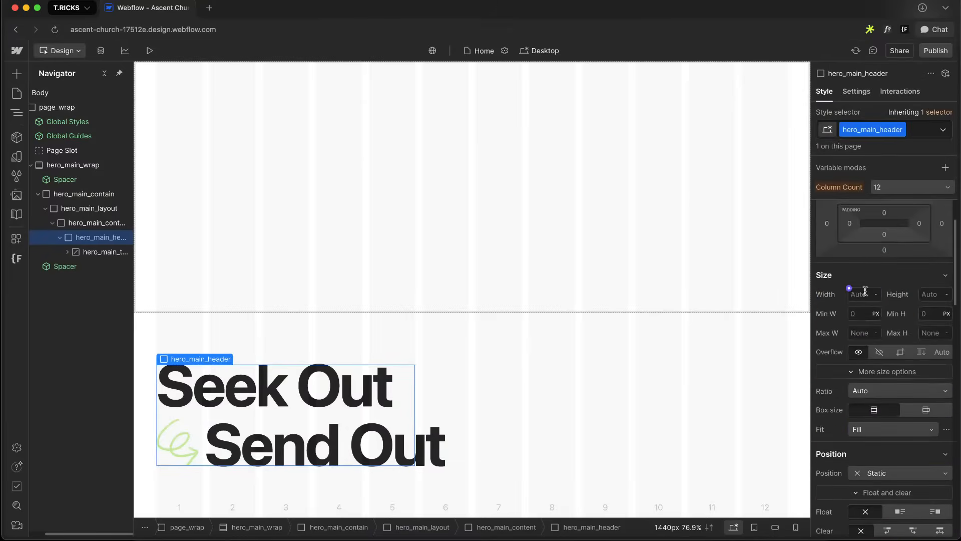
Set the hero_main_header width to 13 em
text(10em)
key(Return)
key(Up)
key(Up)
key(Up)
key(Up)
key(Up)
key(Up)
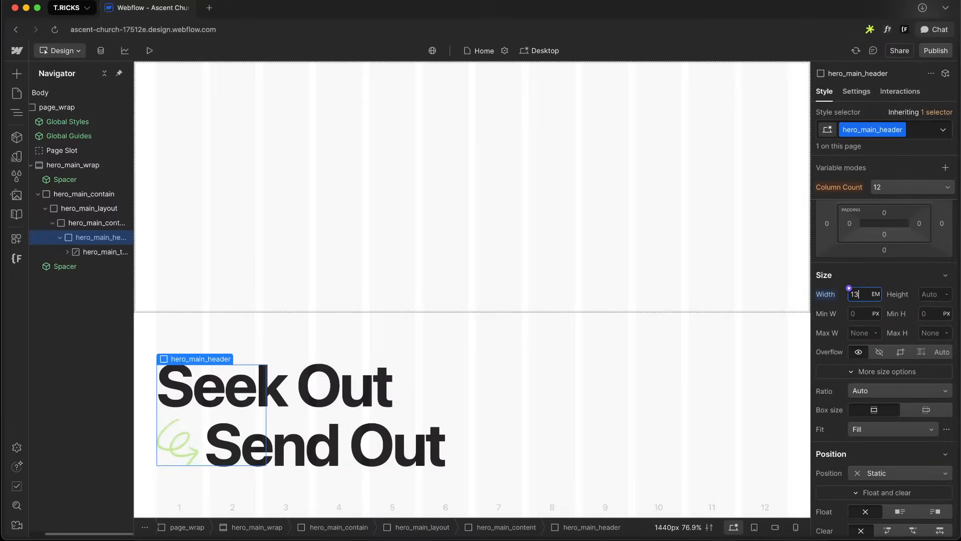
Set the hero_main_header font size to 2 em
scroll(853, 334, down, 2)
scroll(854, 334, down, 5)
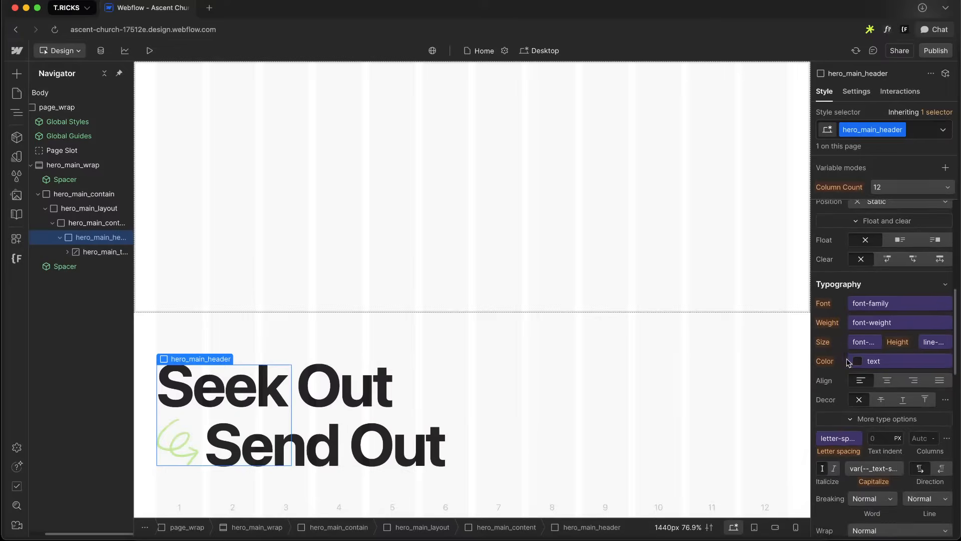
click(855, 345)
click(949, 94)
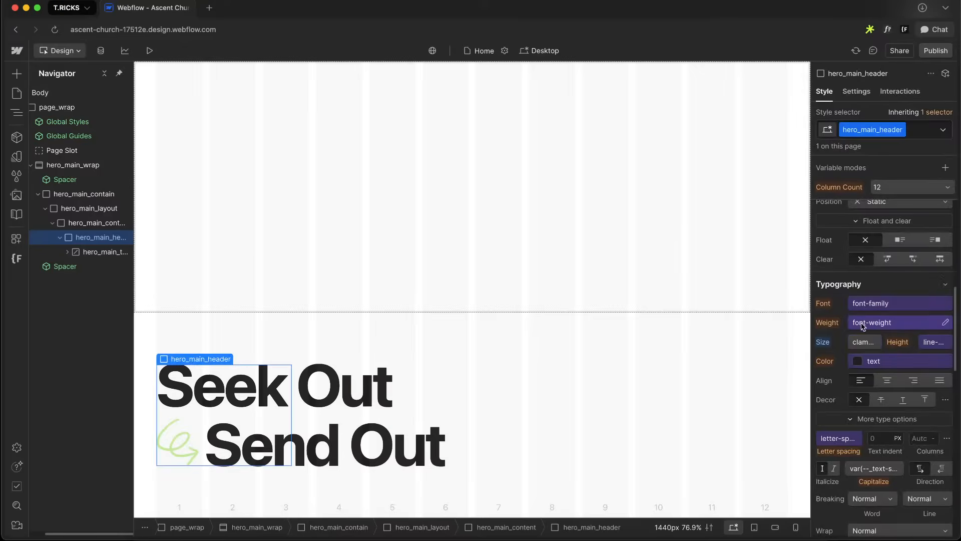
click(863, 343)
click(948, 360)
click(855, 345)
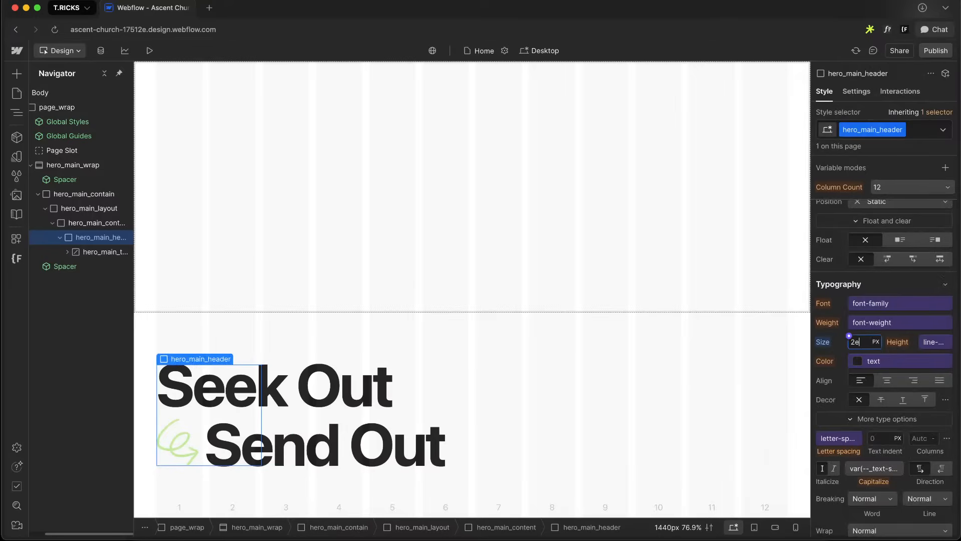
text(2em)
key(Return)
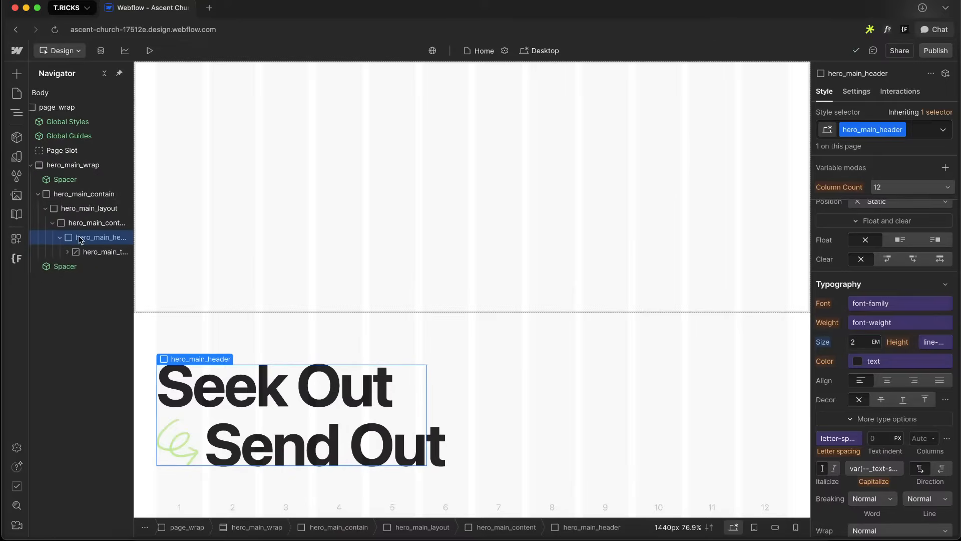
Add a custom property container-type with value inline-size to hero_main_header
scroll(831, 401, down, 10)
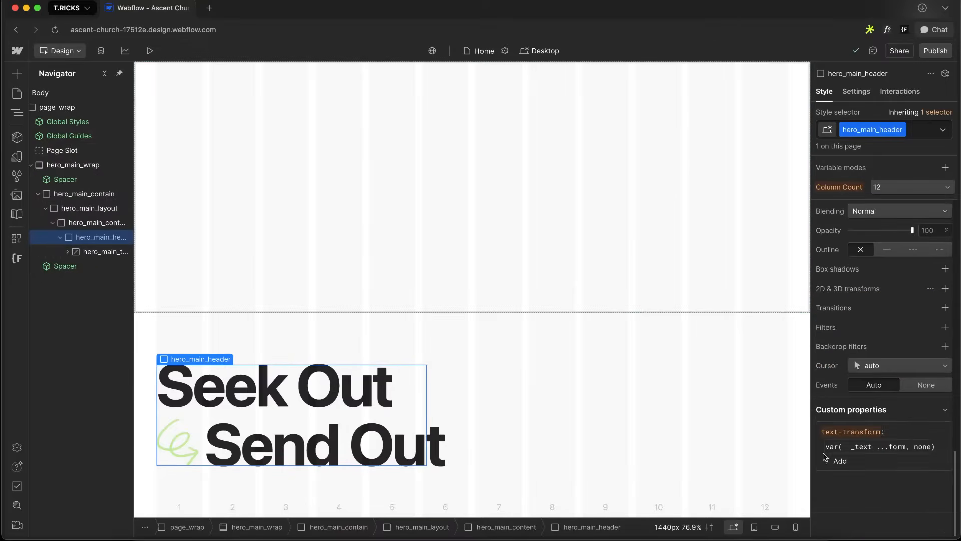
click(832, 462)
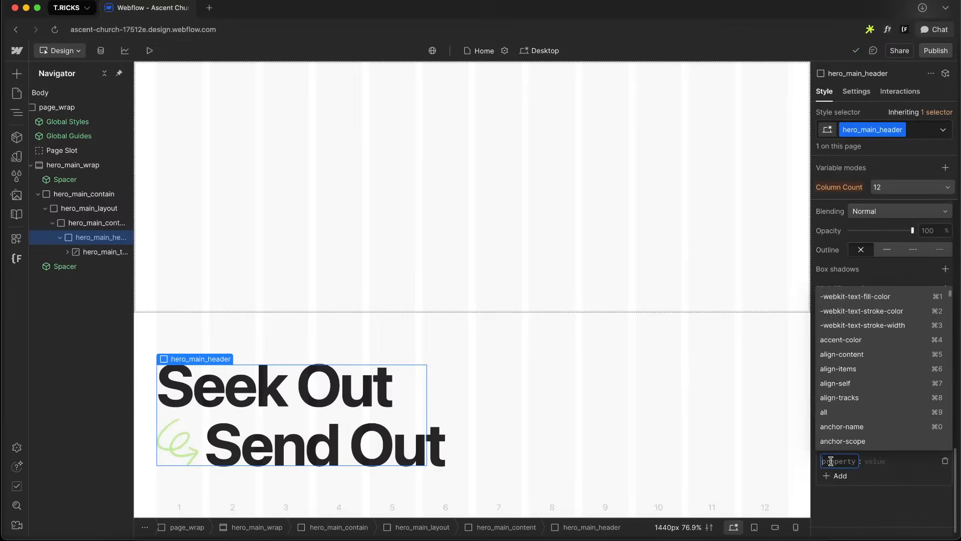
text(container-type)
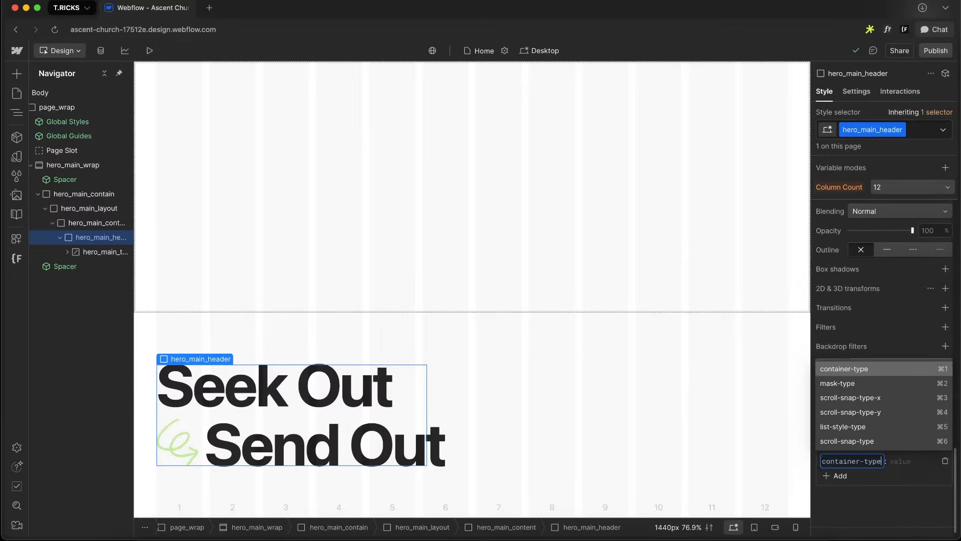
key(Tab)
text(inline-size)
key(Return)
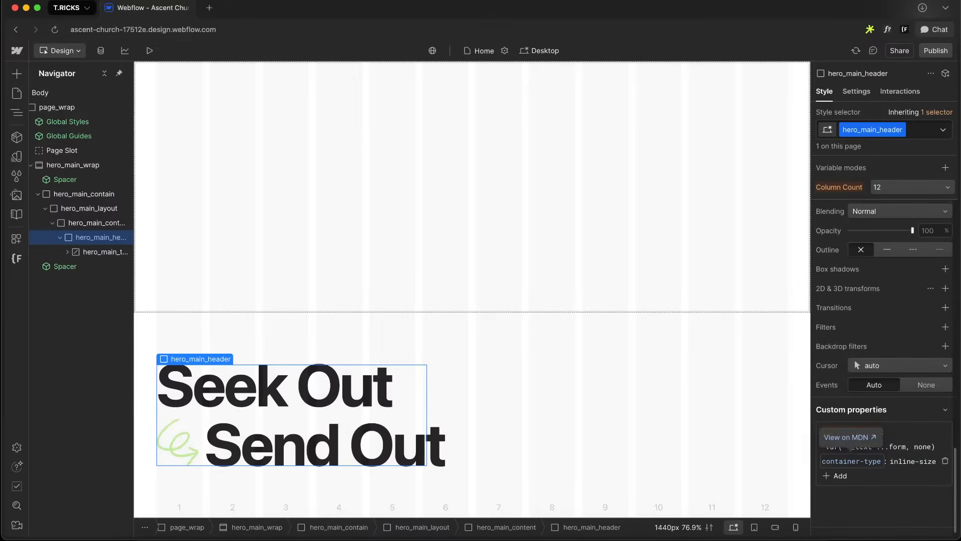
Reset the font size on the hero_main_header class
scroll(840, 346, up, 10)
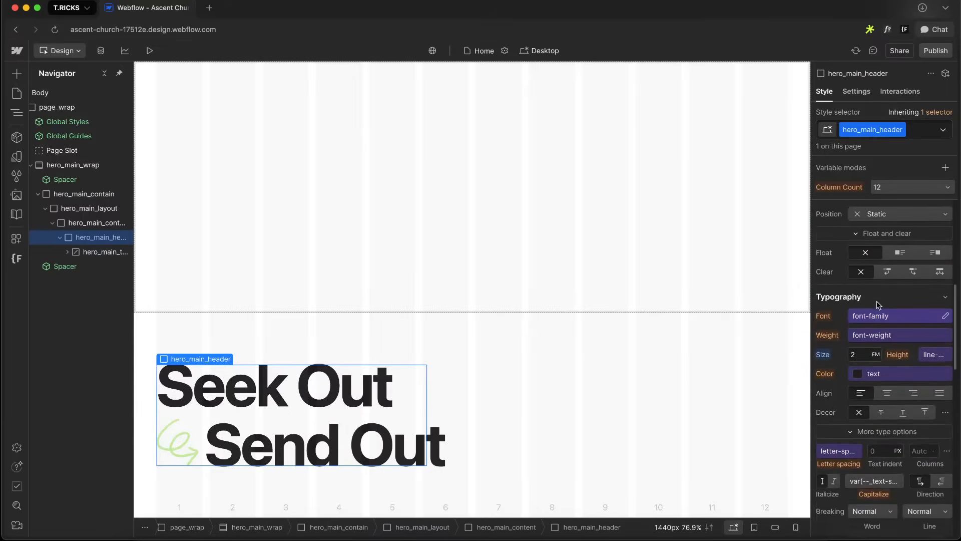
scroll(882, 337, down, 10)
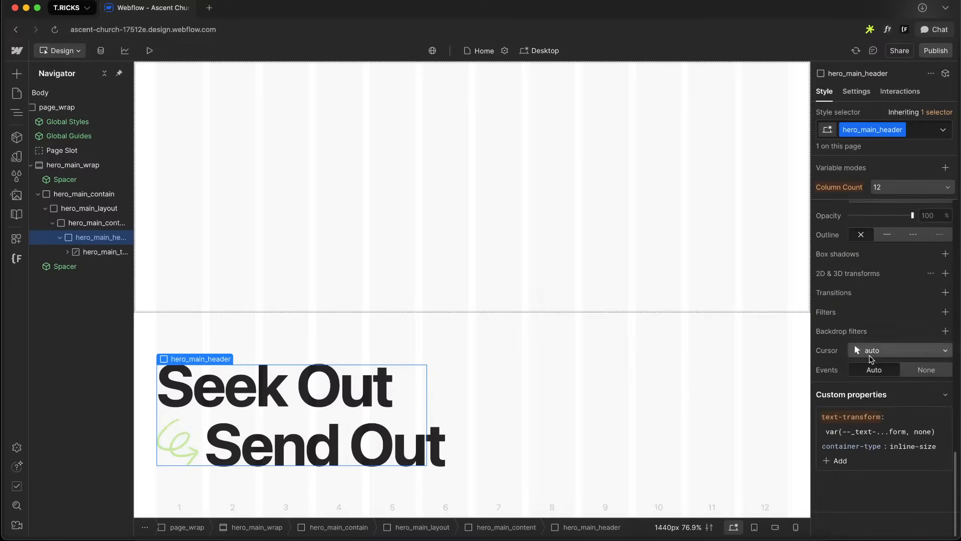
scroll(905, 433, up, 5)
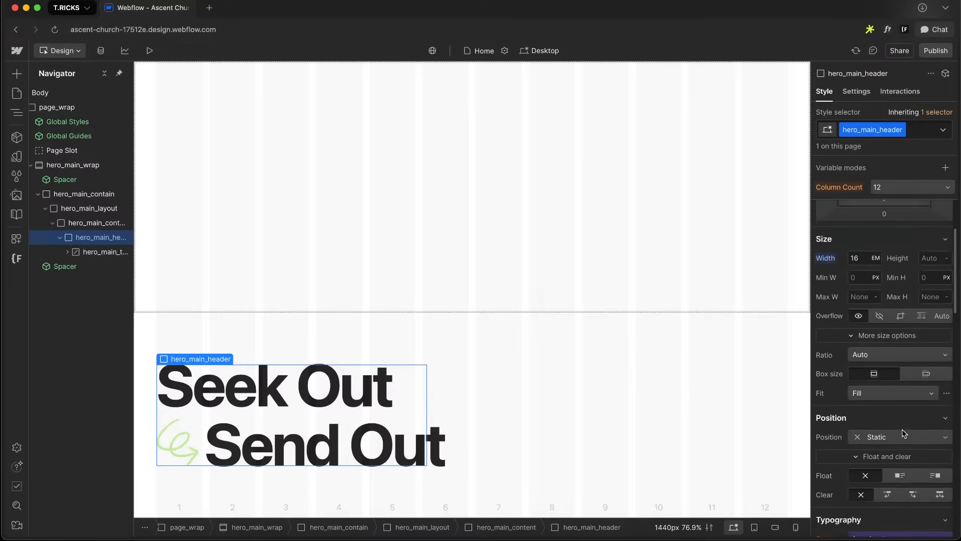
scroll(896, 411, up, 5)
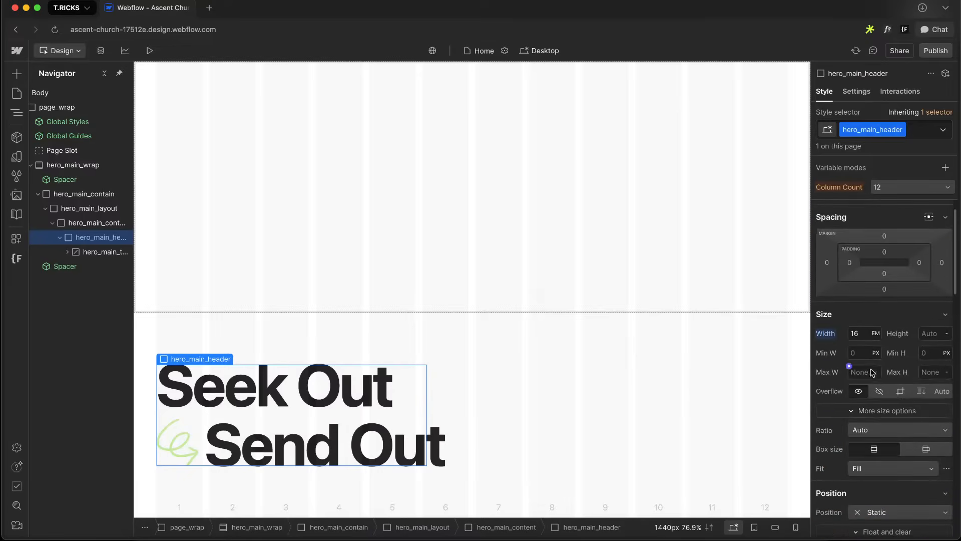
alt+click(827, 335)
scroll(861, 424, down, 6)
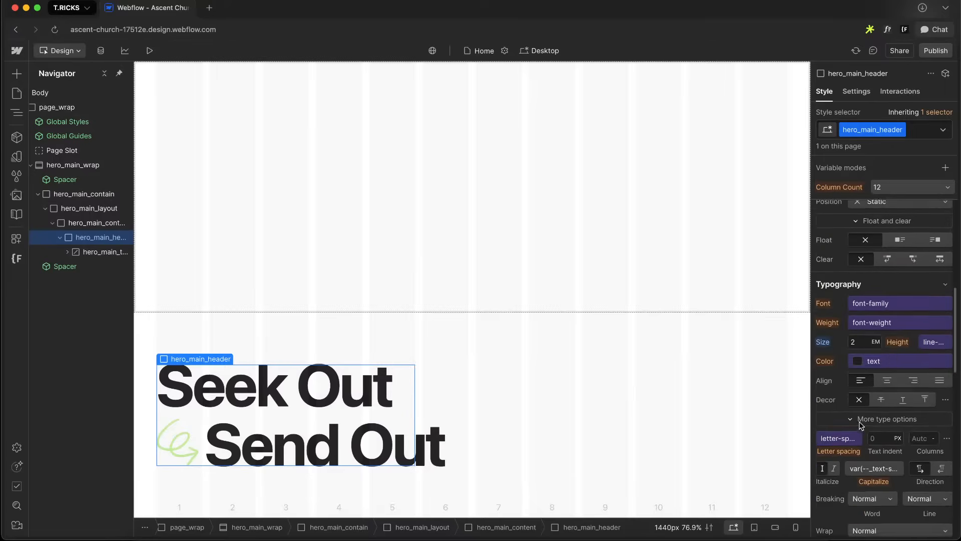
alt+click(821, 339)
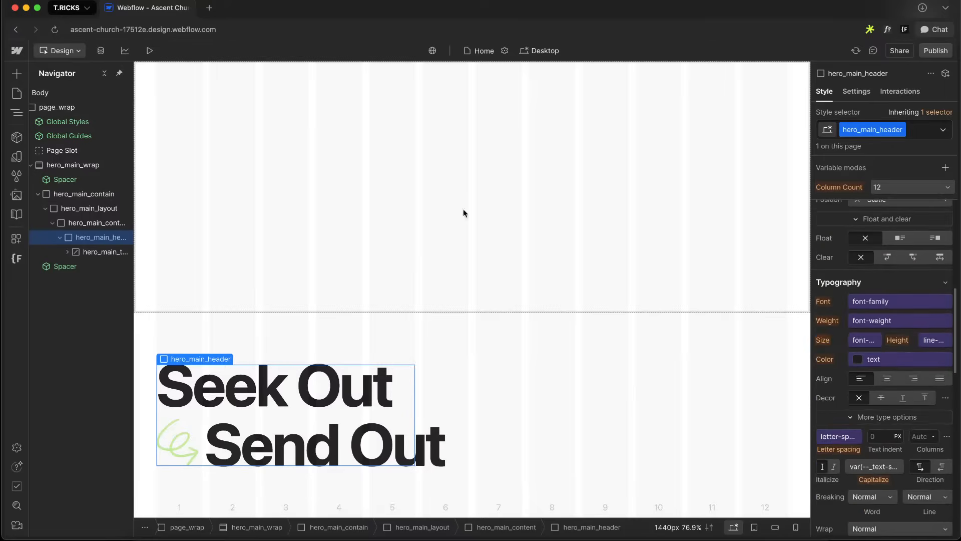
Set the hero_main_title font size to a custom value of 30cqw
click(100, 252)
scroll(893, 332, up, 2)
key(alt+shift+Up)
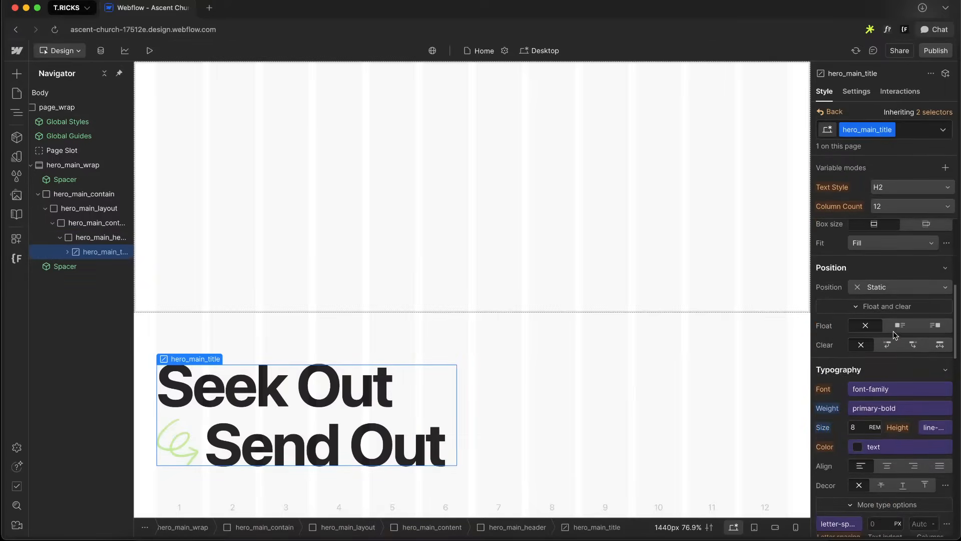
scroll(893, 332, down, 1)
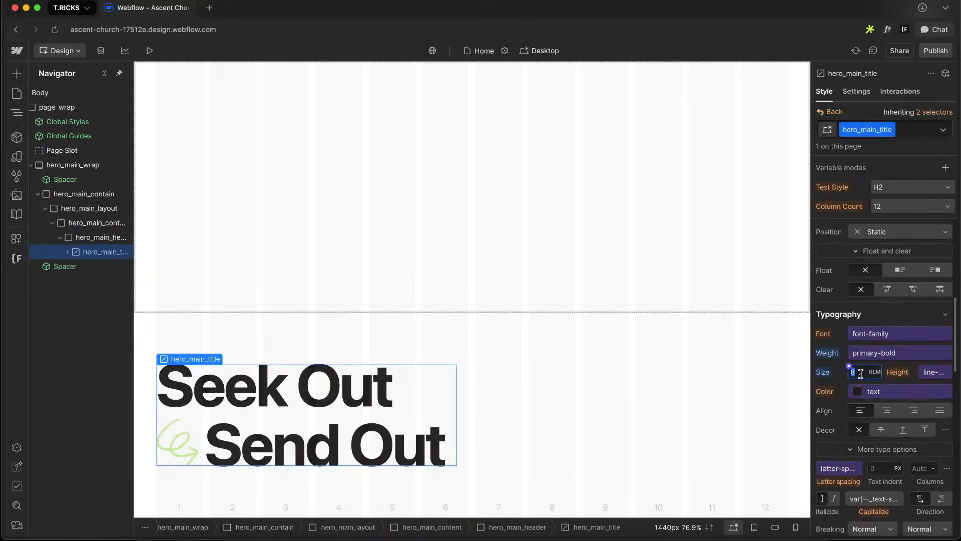
text(=2)
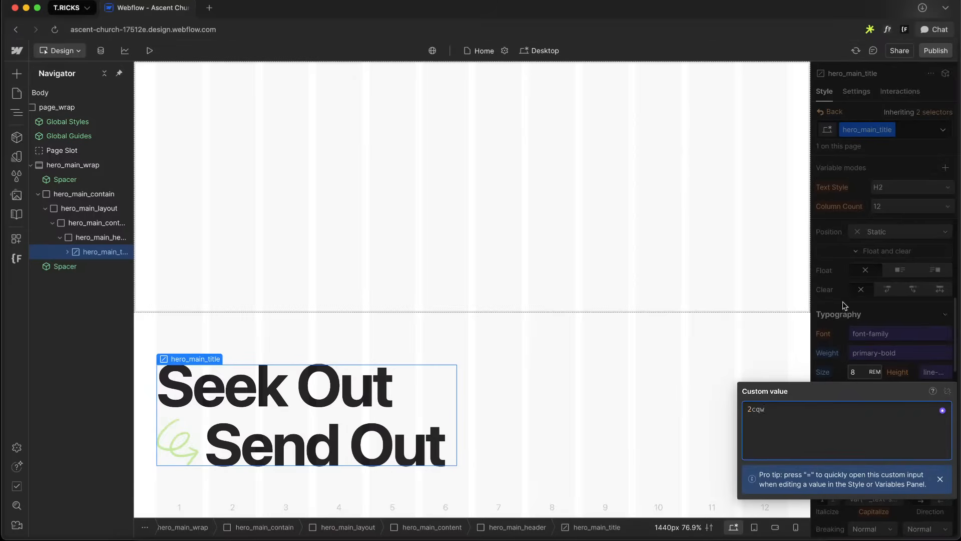
key(Return)
click(857, 381)
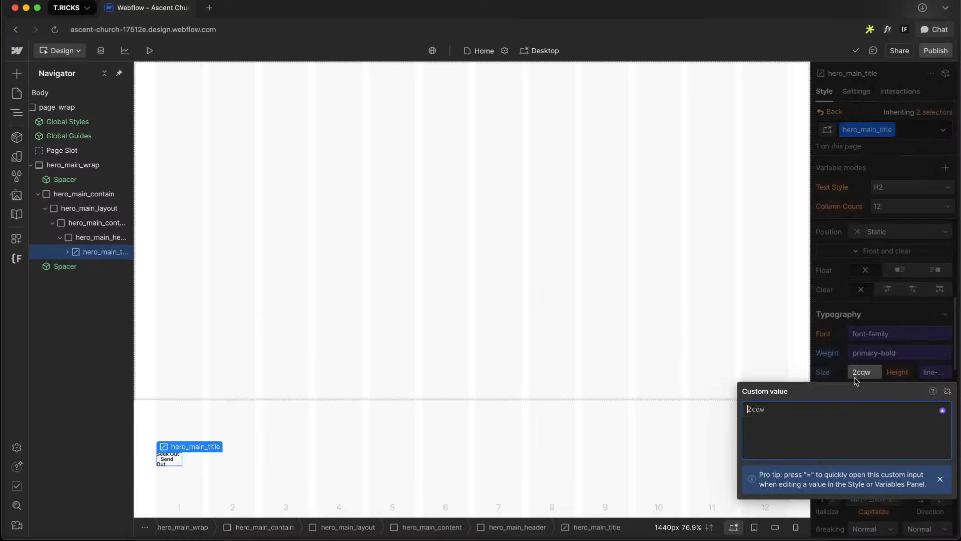
key(BackSpace)
text(10)
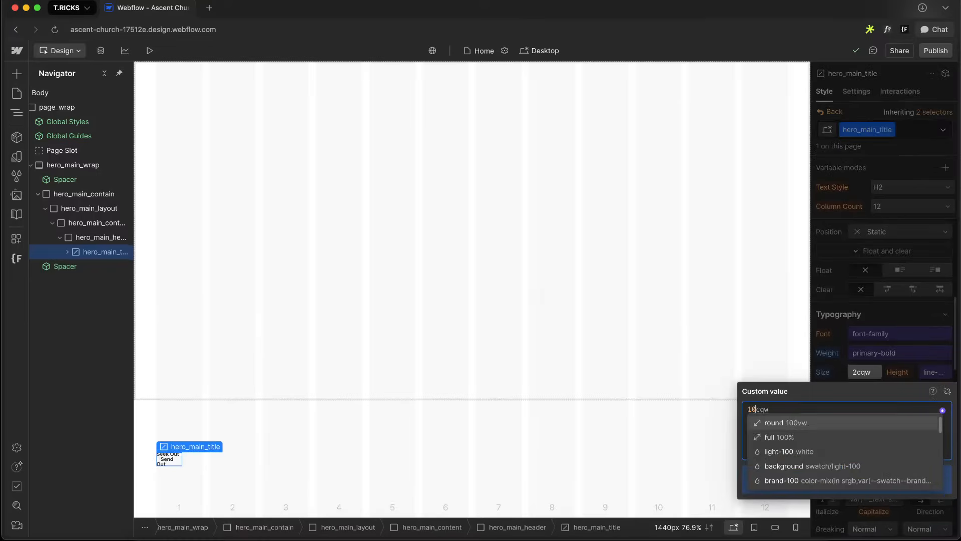
click(871, 313)
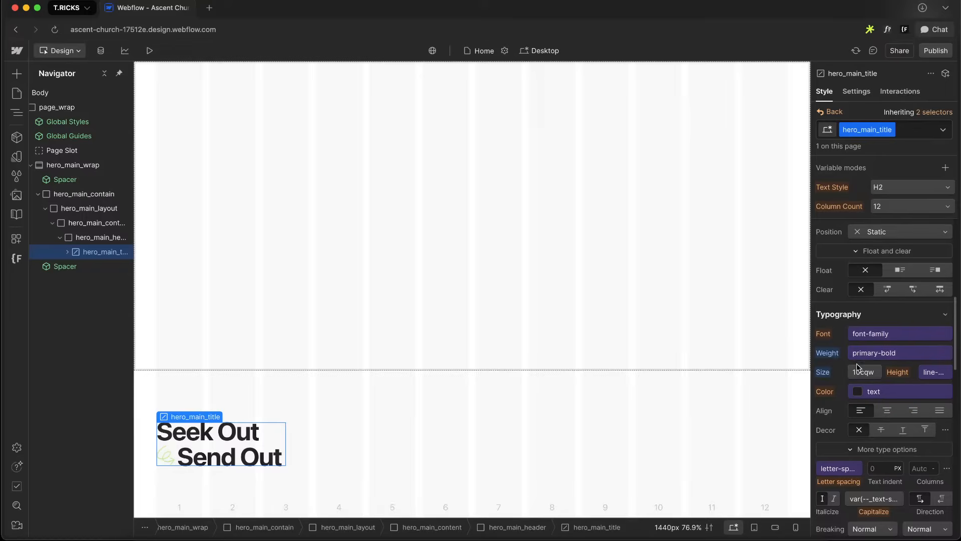
click(857, 370)
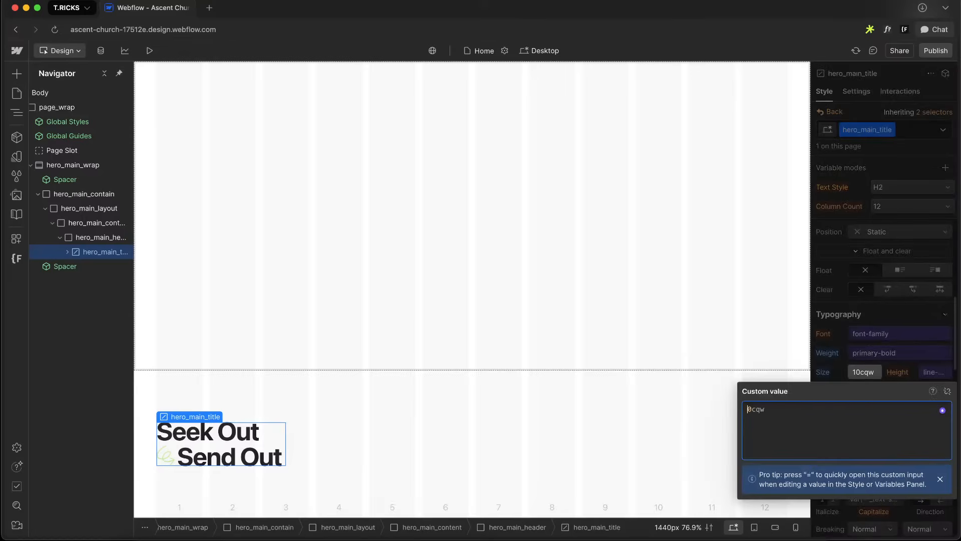
text(2)
key(Return)
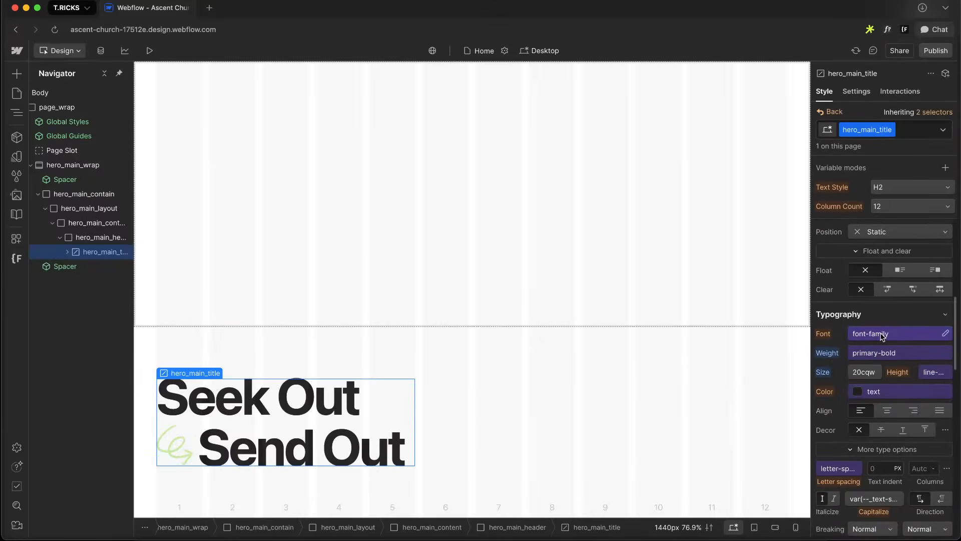
click(858, 373)
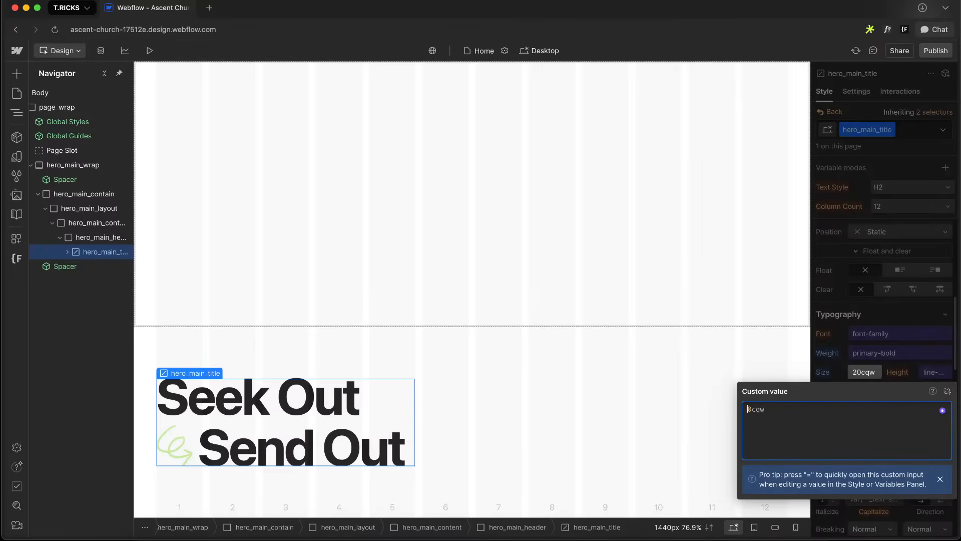
text(3)
key(Return)
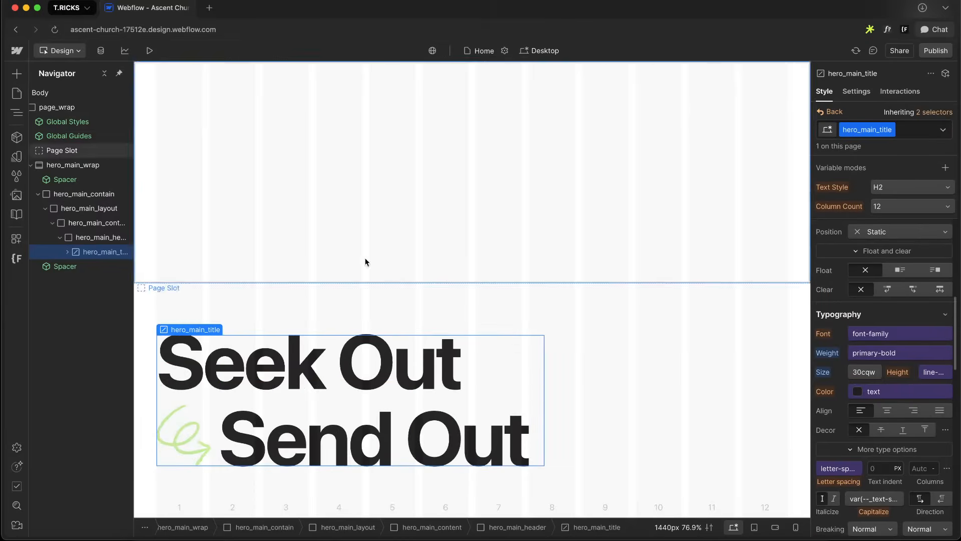
Reset the hero_main_header width to auto after trying em values
click(100, 238)
scroll(949, 356, up, 3)
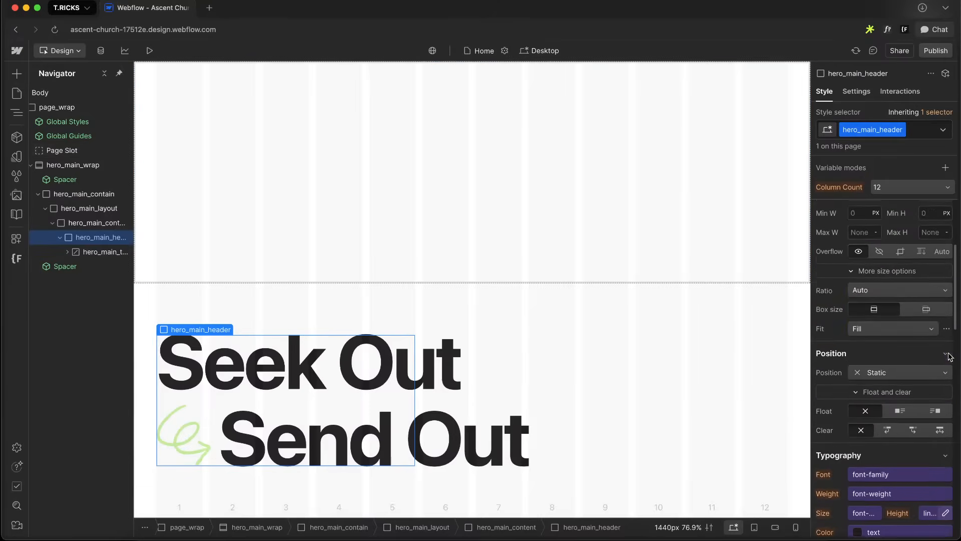
scroll(949, 356, up, 3)
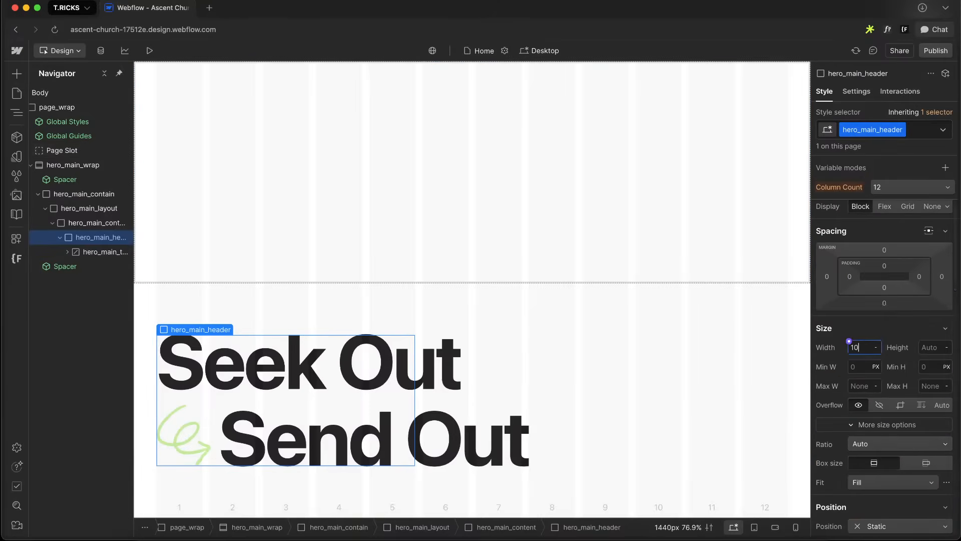
text(10em)
key(Return)
key(Up)
key(Down)
key(Down)
key(Down)
key(Down)
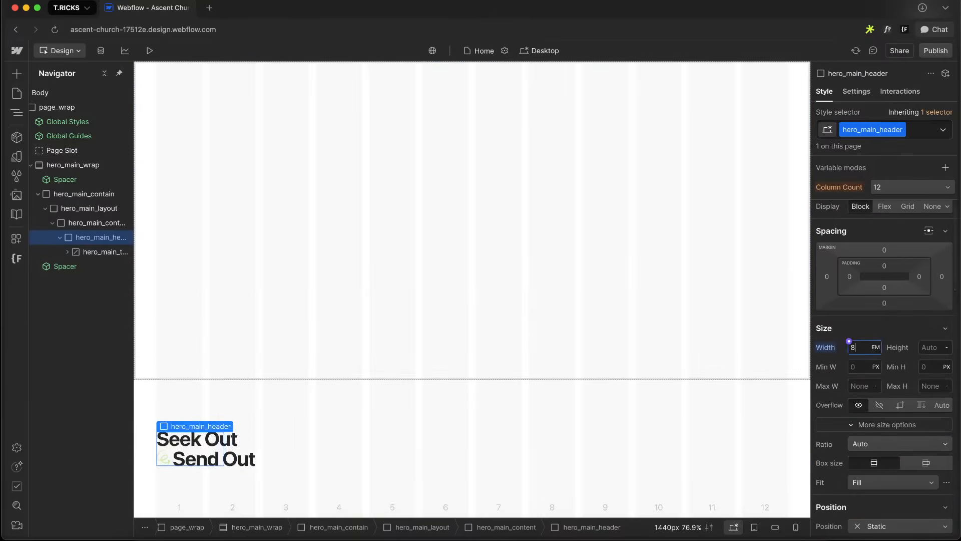
key(Up)
key(Up)
key(Up)
key(Up)
key(Up)
key(Up)
key(Up)
key(Up)
key(Up)
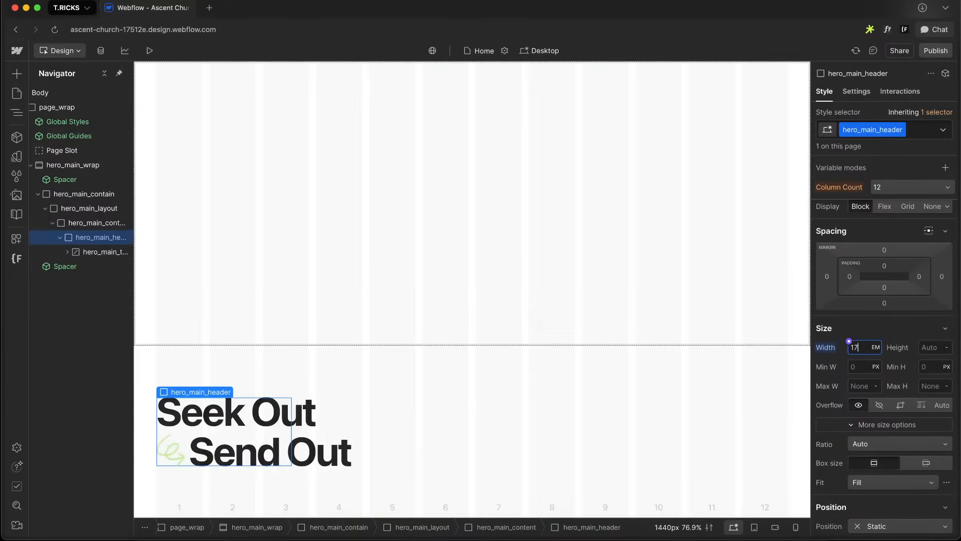
alt+click(822, 349)
Inspect the address and service times text under the title in the Figma design
click(61, 237)
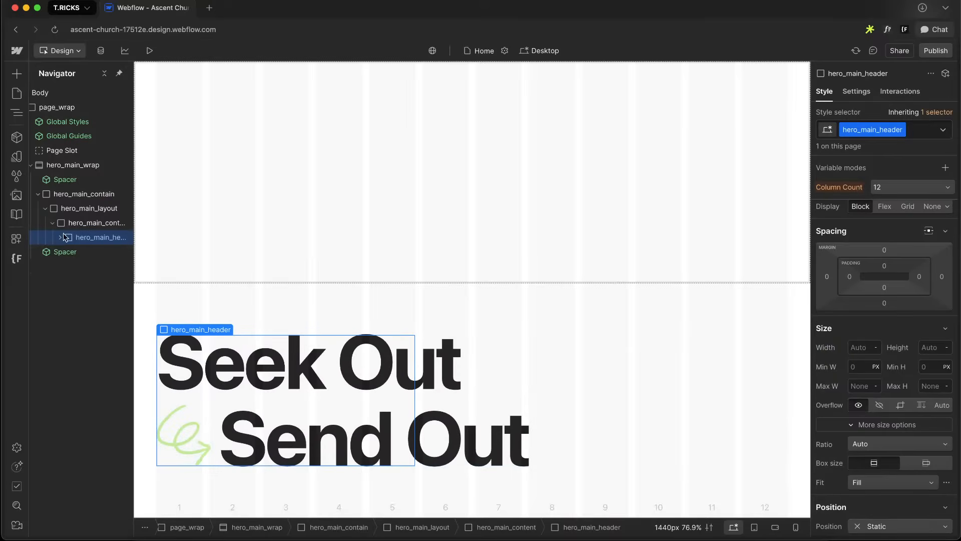
click(89, 223)
key(ctrl+Right)
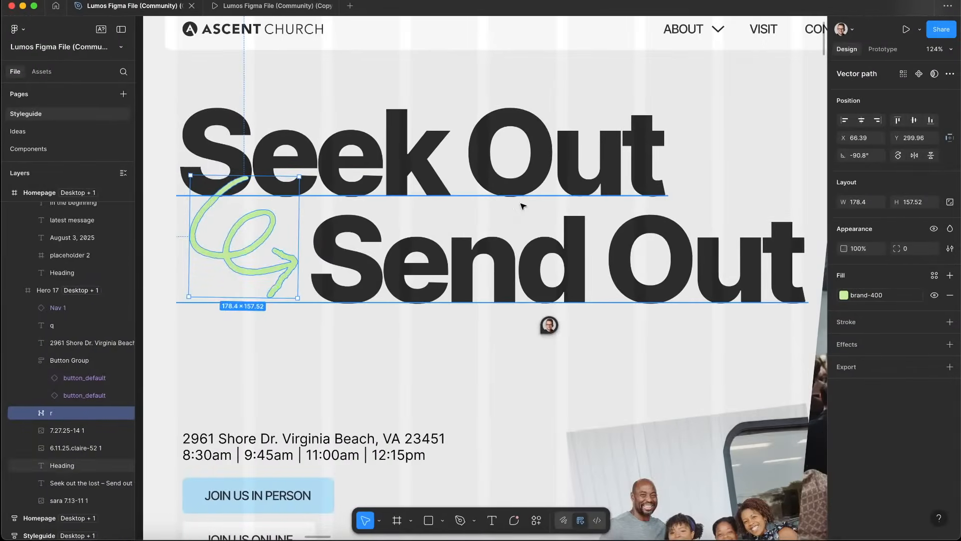
scroll(522, 206, down, 8)
click(434, 242)
key(ctrl+Left)
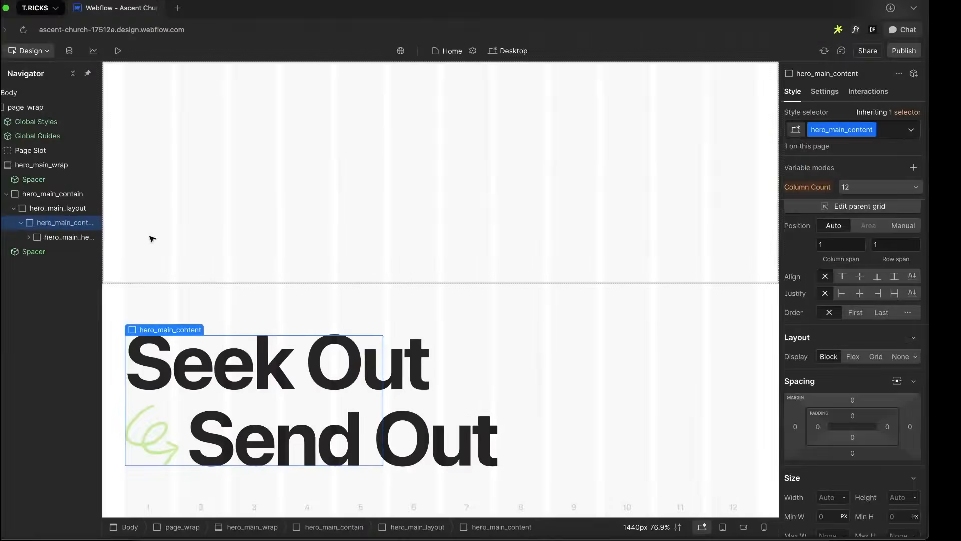
Add a div block inside hero_main_content and give it the class hero_main_bottom
key(super+k)
text(div)
key(Return)
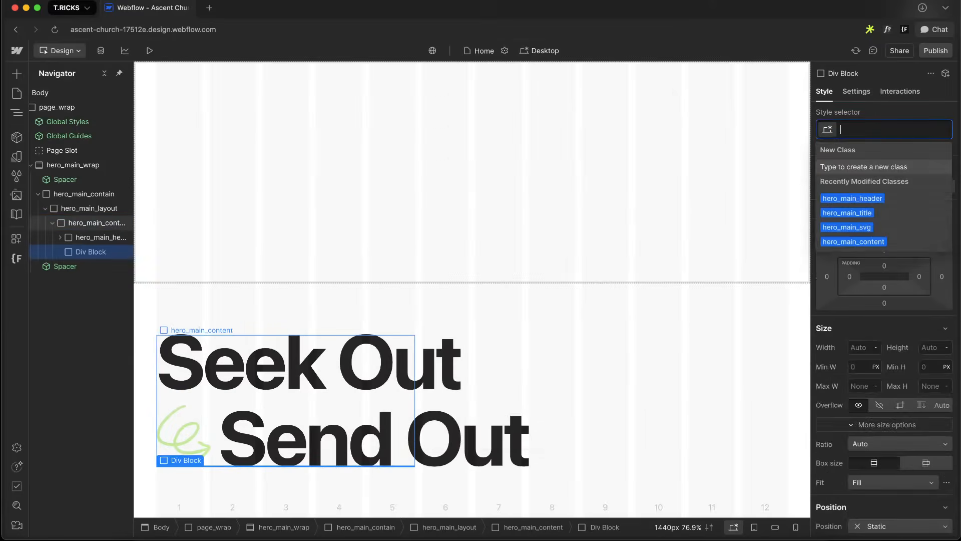
text(hero_main_conten)
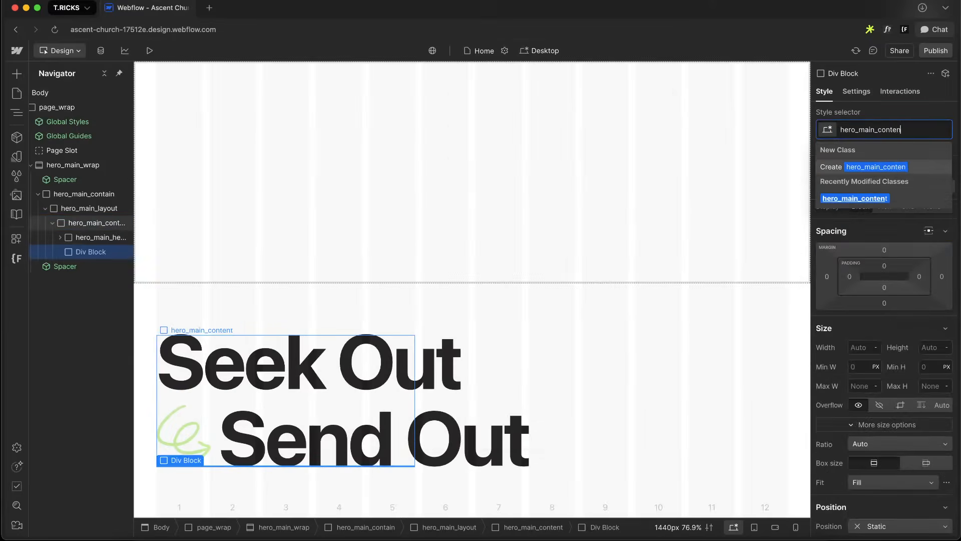
key(BackSpace)
key(BackSpace)
key(BackSpace)
key(BackSpace)
key(BackSpace)
key(BackSpace)
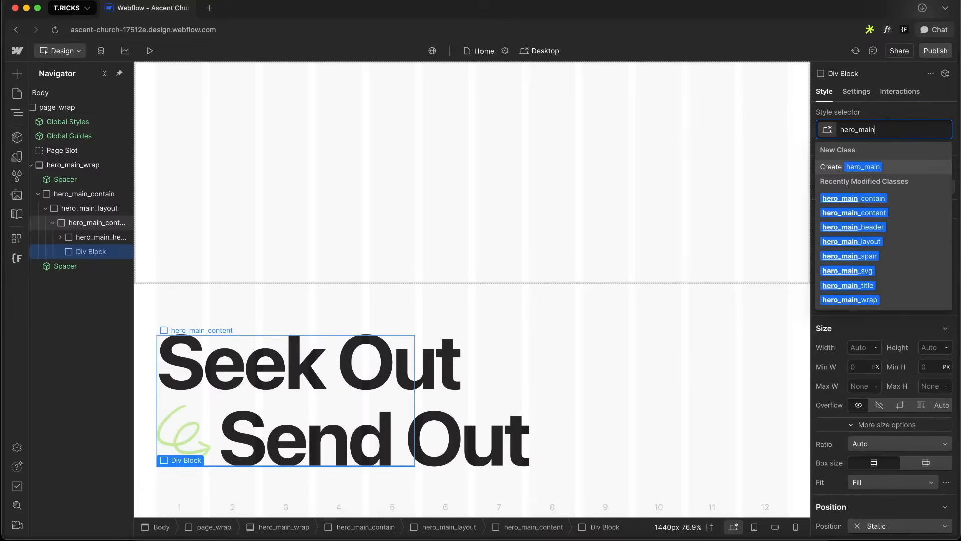
text(_bottom)
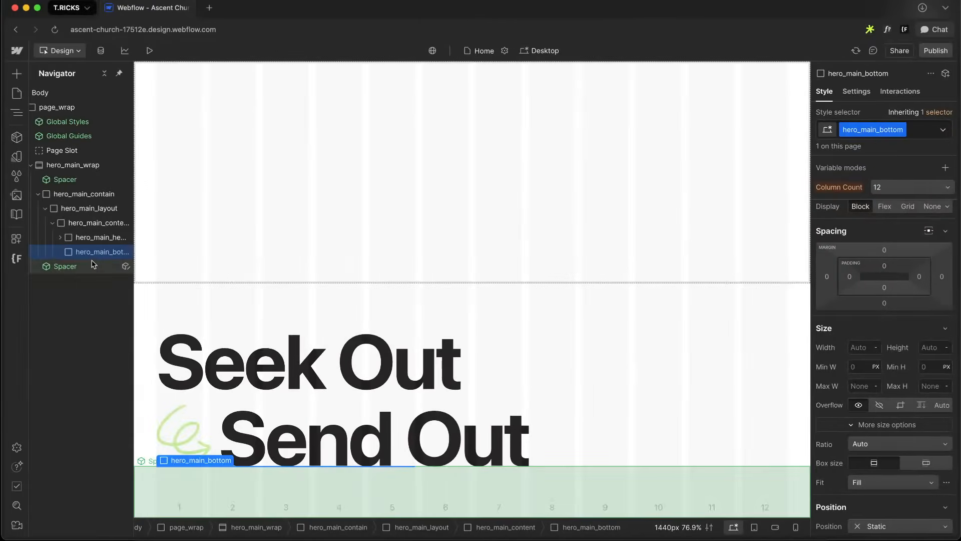
Add a paragraph inside hero_main_bottom
click(92, 262)
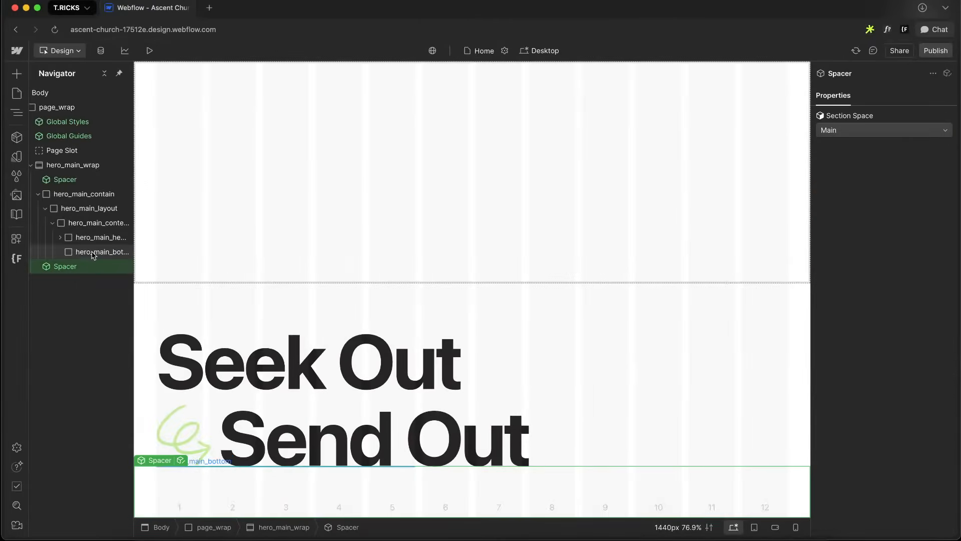
click(92, 252)
key(super+e)
text(para)
key(Return)
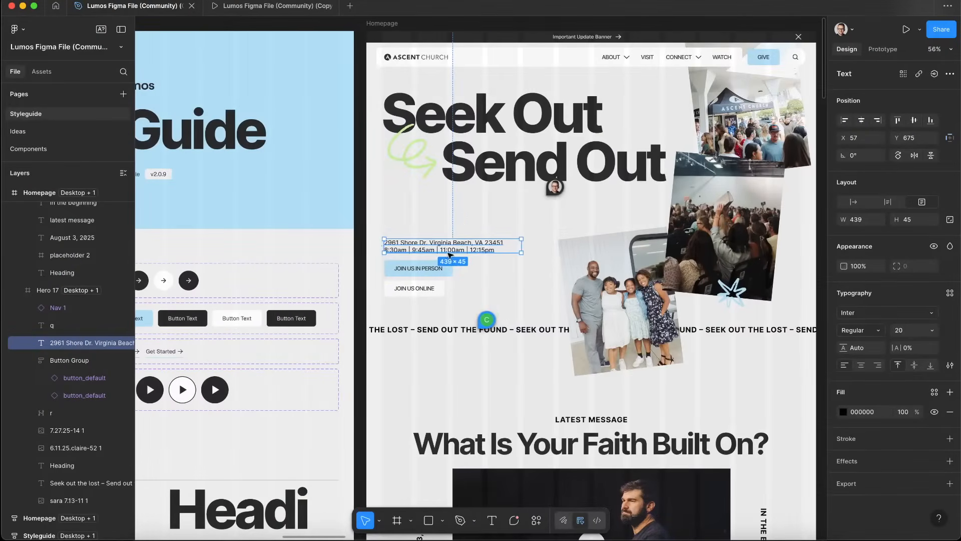
double_click(499, 251)
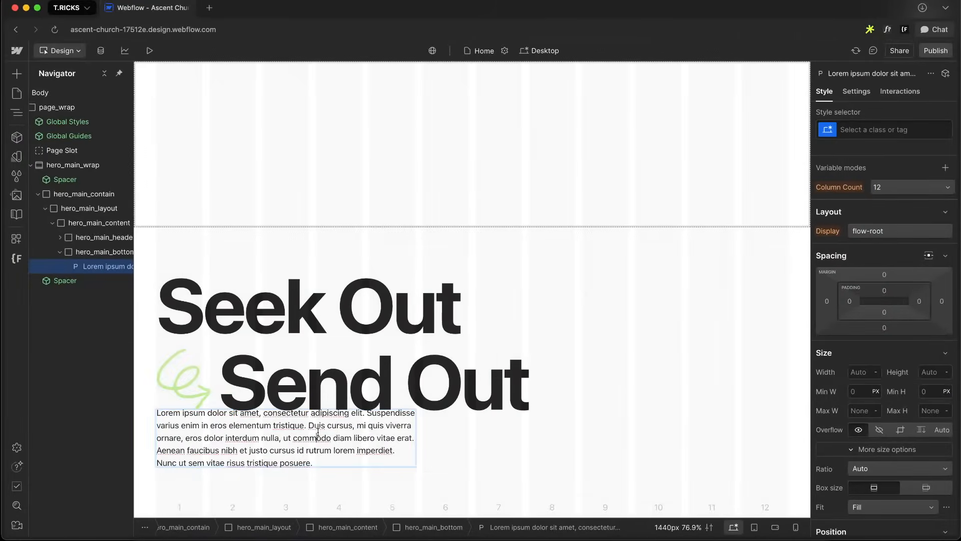
click(509, 465)
Insert a Typography Paragraph component into hero_main_bottom and delete the plain paragraph
click(103, 266)
key(super+e)
text(para)
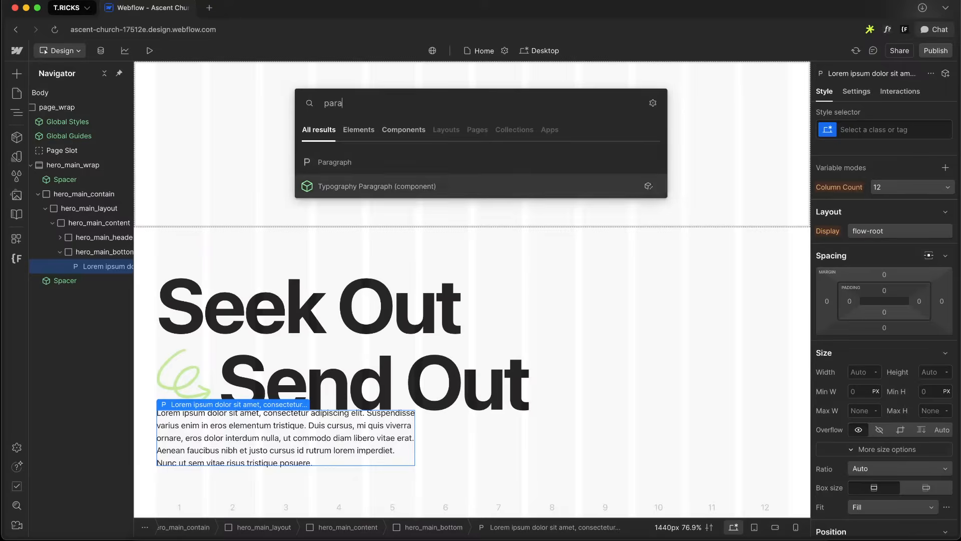
key(Return)
click(300, 365)
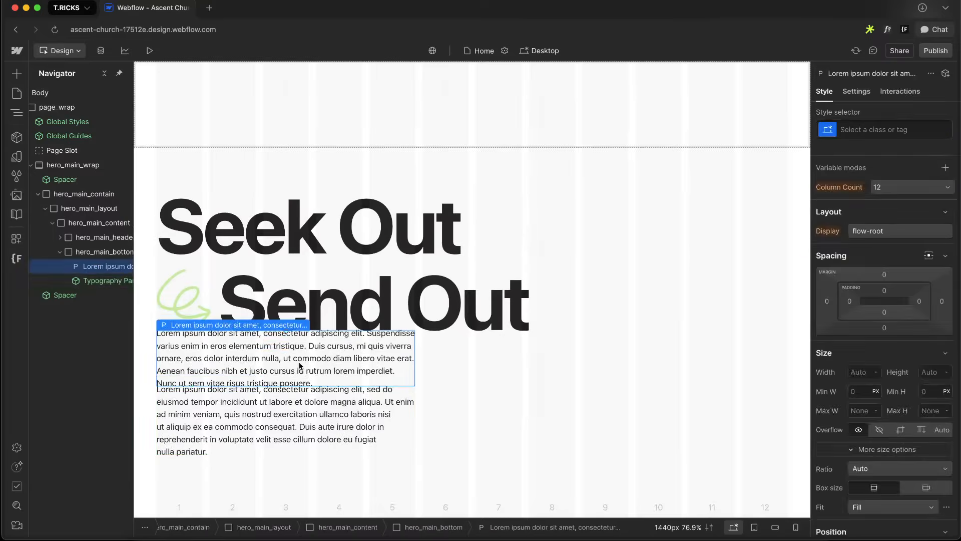
key(Delete)
Paste the church address and service times as the Typography Paragraph text
click(269, 405)
click(260, 429)
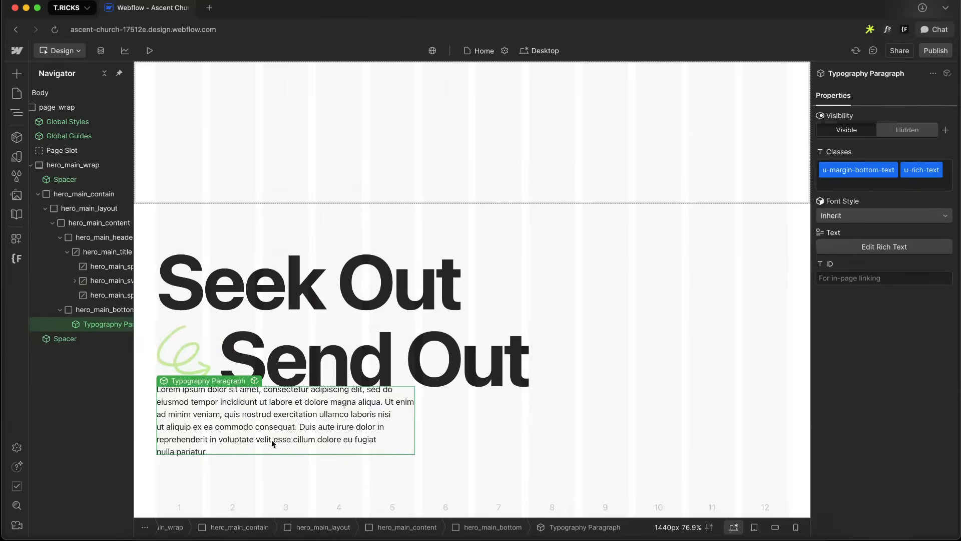
double_click(266, 451)
key(super+a)
text(2961 Shore Dr. Virginia Beach, VA 234518:30am | 9:45am | 11:00am | 12:15pm)
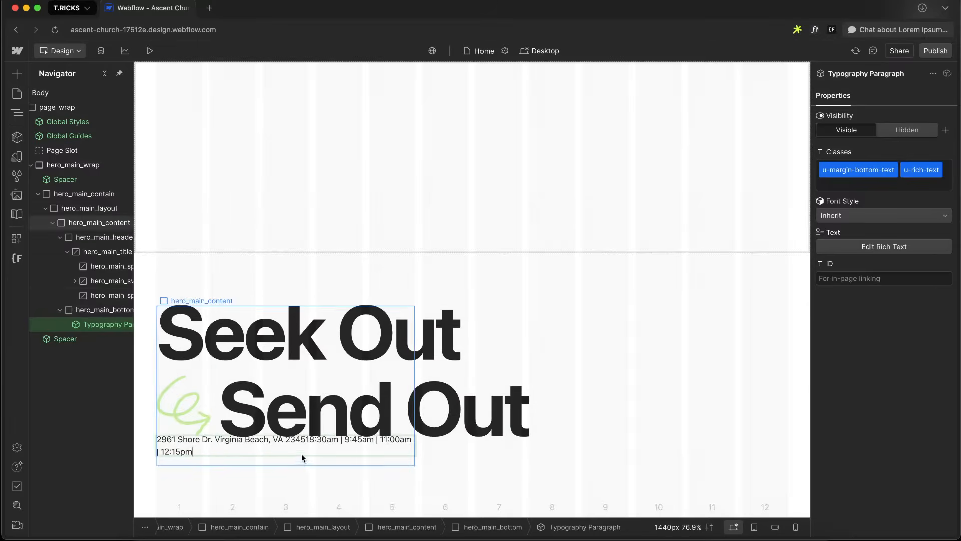
Select the hero_main_bottom div and set its position to Relative
click(451, 413)
click(428, 327)
key(Up)
key(Up)
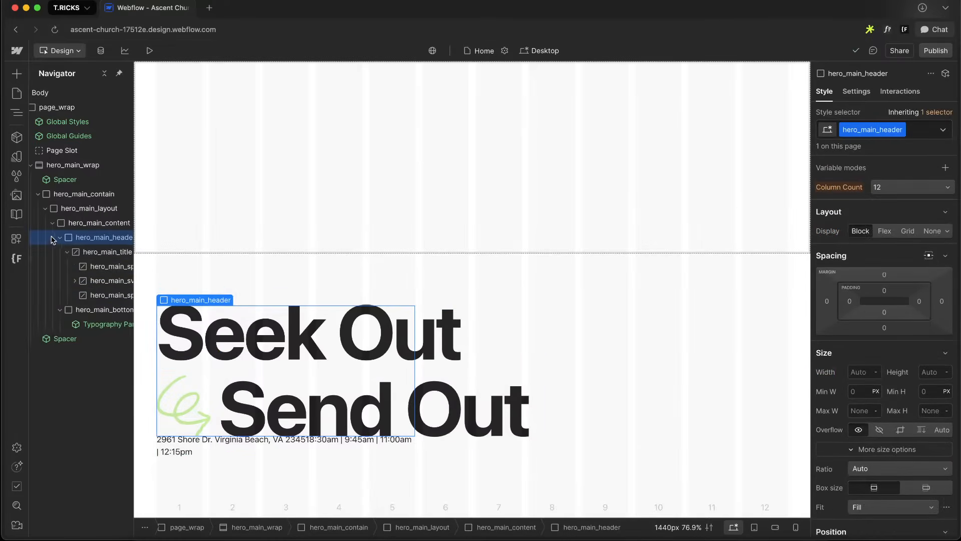
click(95, 251)
scroll(880, 454, down, 3)
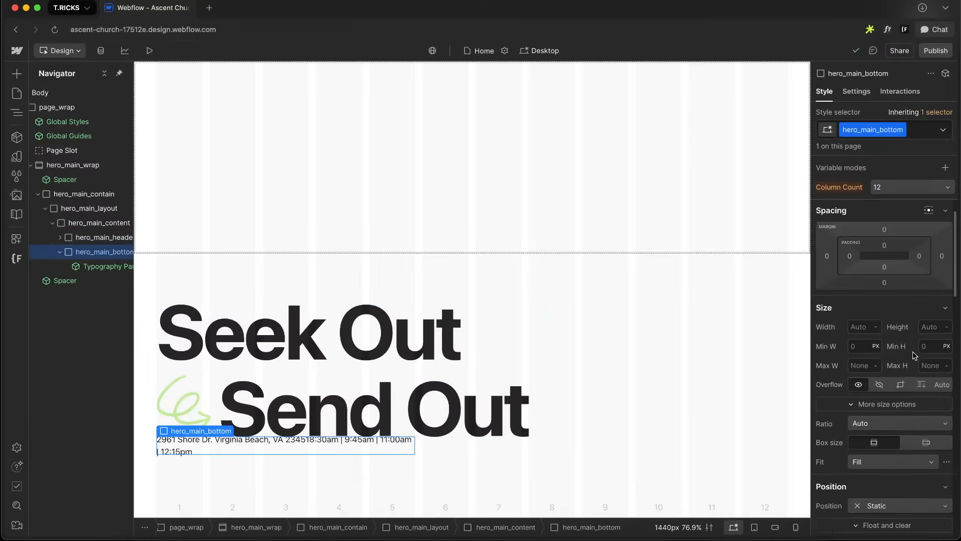
click(880, 476)
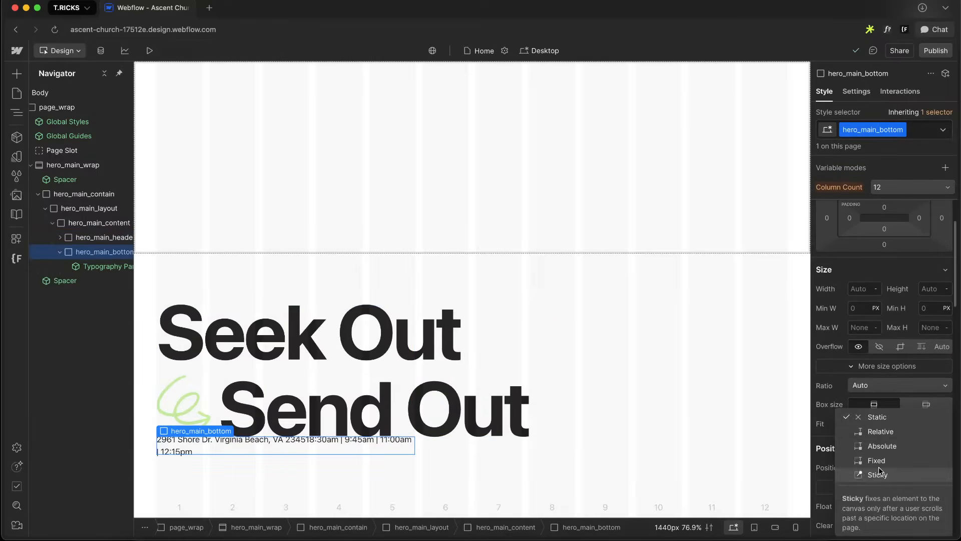
click(882, 431)
Try removing the u-rich-text and u-margin-bottom-text classes from the Typography Paragraph, undoing the removal
click(248, 449)
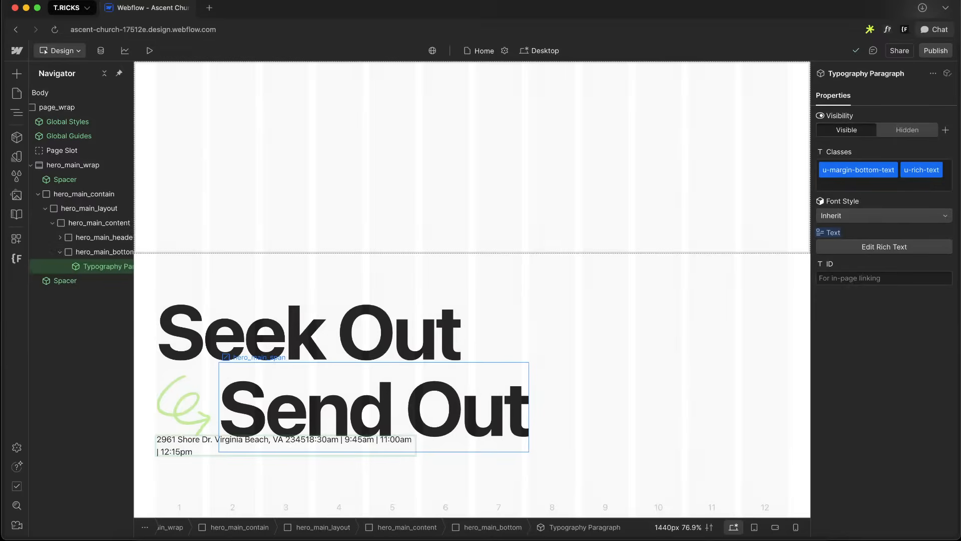
click(275, 467)
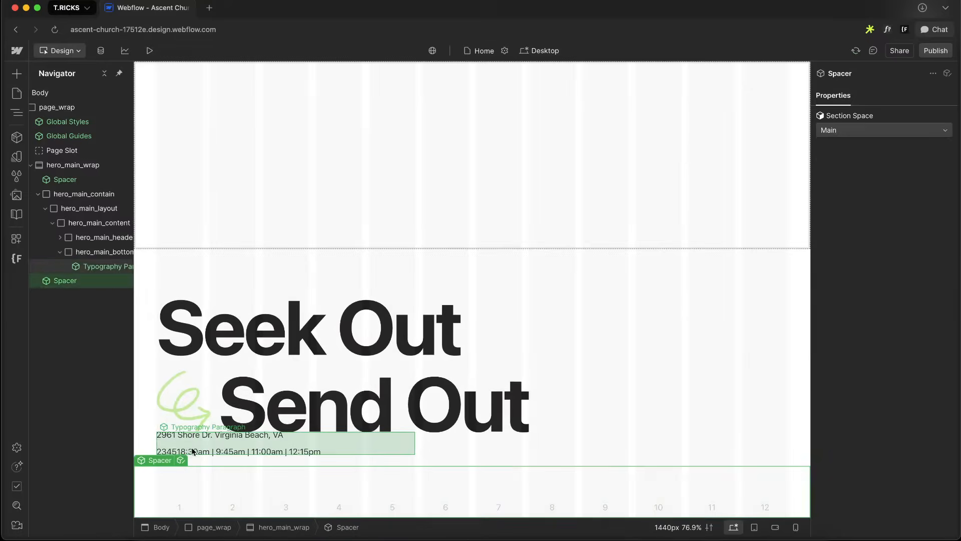
click(290, 434)
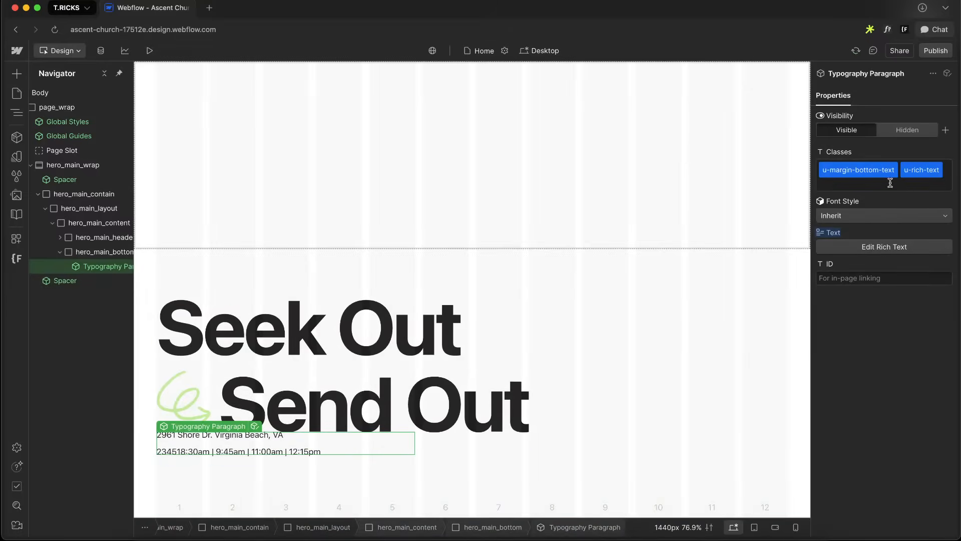
click(926, 171)
key(BackSpace)
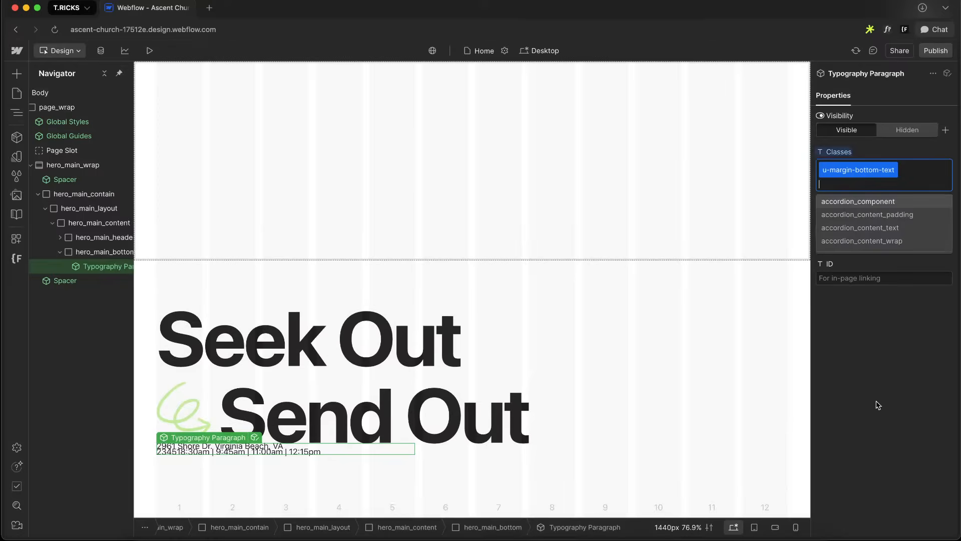
key(BackSpace)
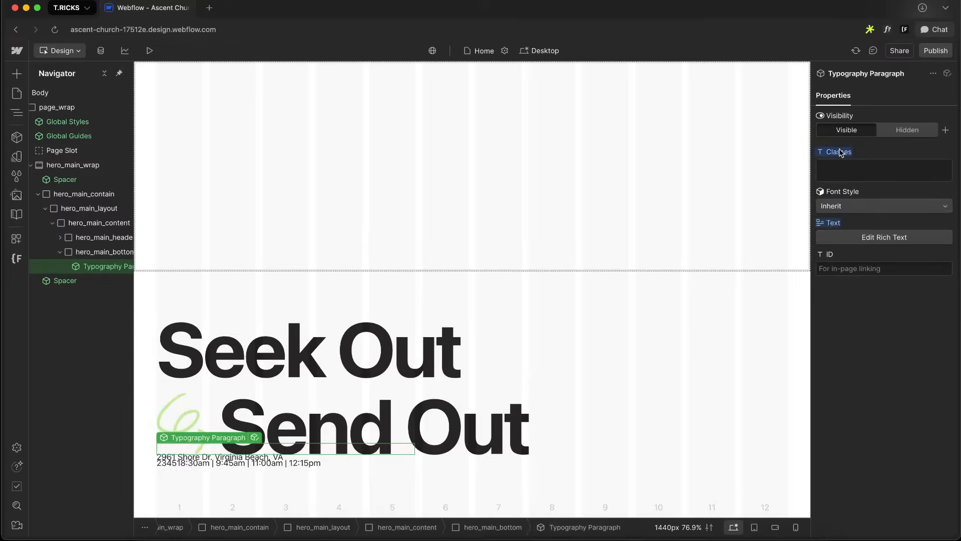
key(super+shift+z)
key(super+z)
key(super+z)
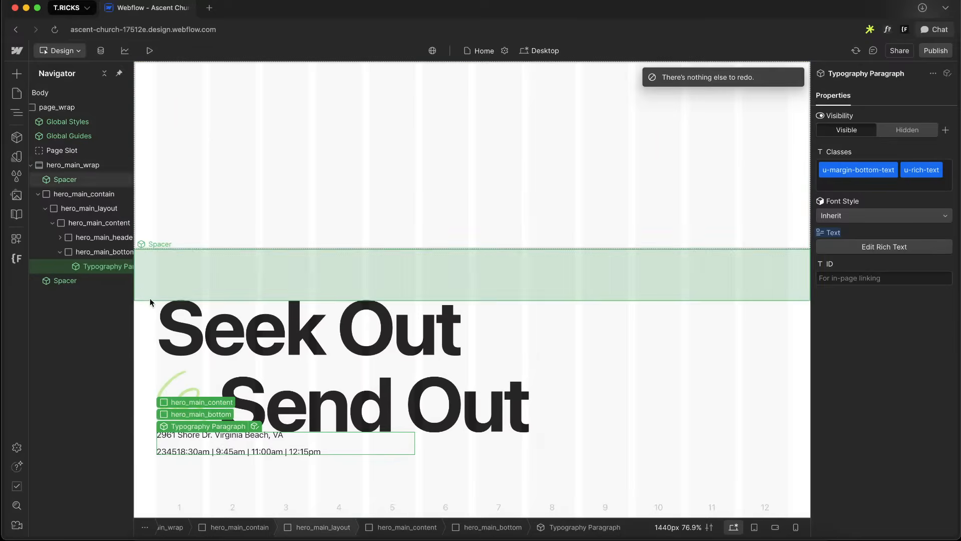
Insert a Button Main component into hero_main_bottom and duplicate it to make a second button
click(66, 254)
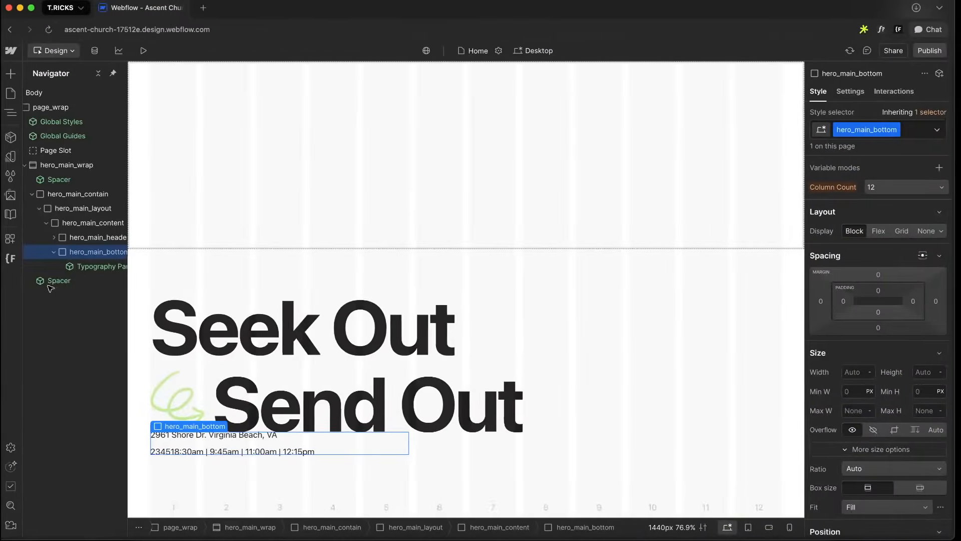
key(super+k)
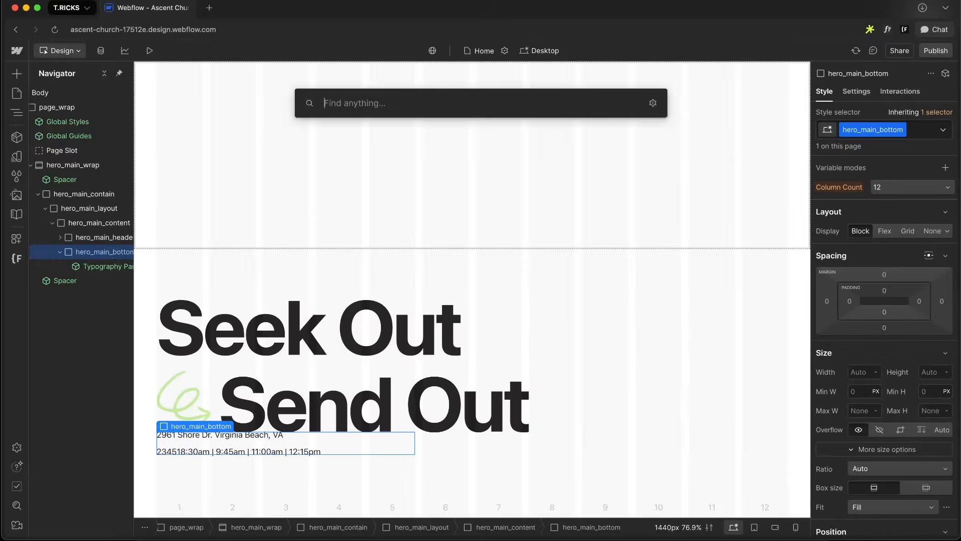
text(b)
key(Return)
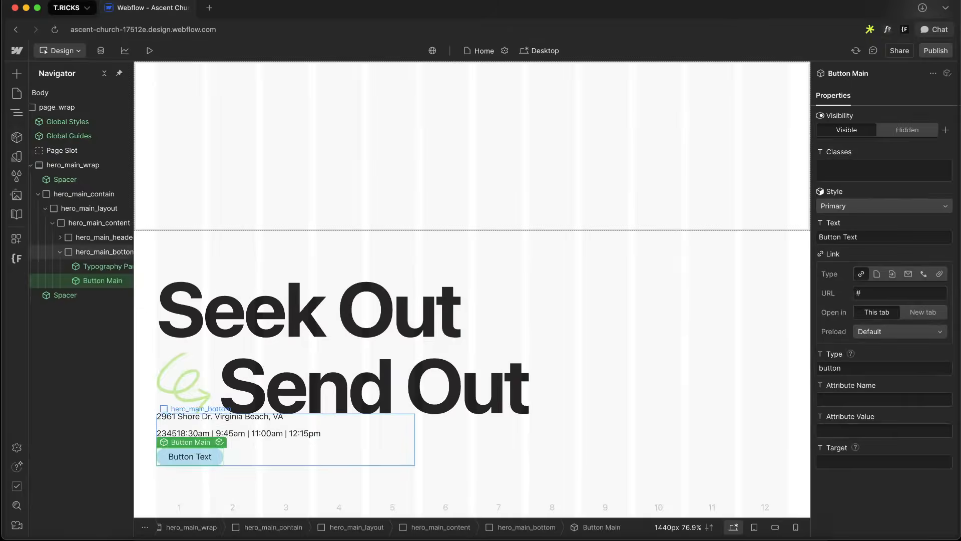
key(super+d)
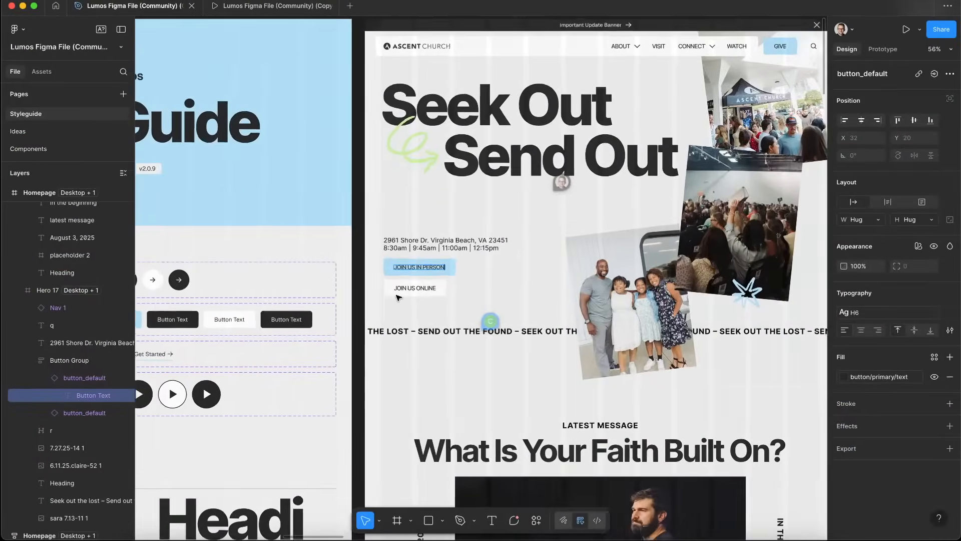
Paste JOIN US IN PERSON as the first button's text
scroll(398, 297, up, 5)
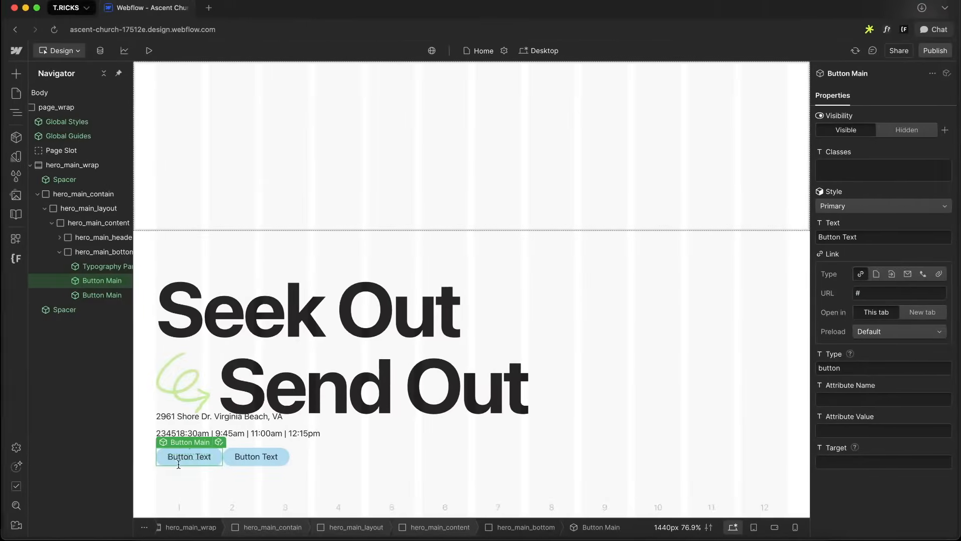
double_click(192, 457)
text(JOIN US IN PERSON)
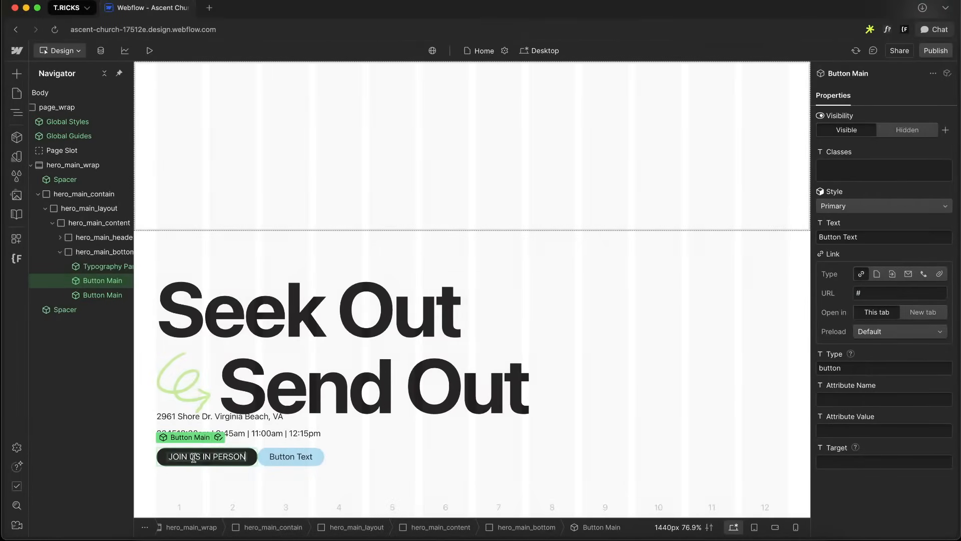
Edit the Button Main component and unlink the wrapper's capitalize text-transform variable
click(220, 441)
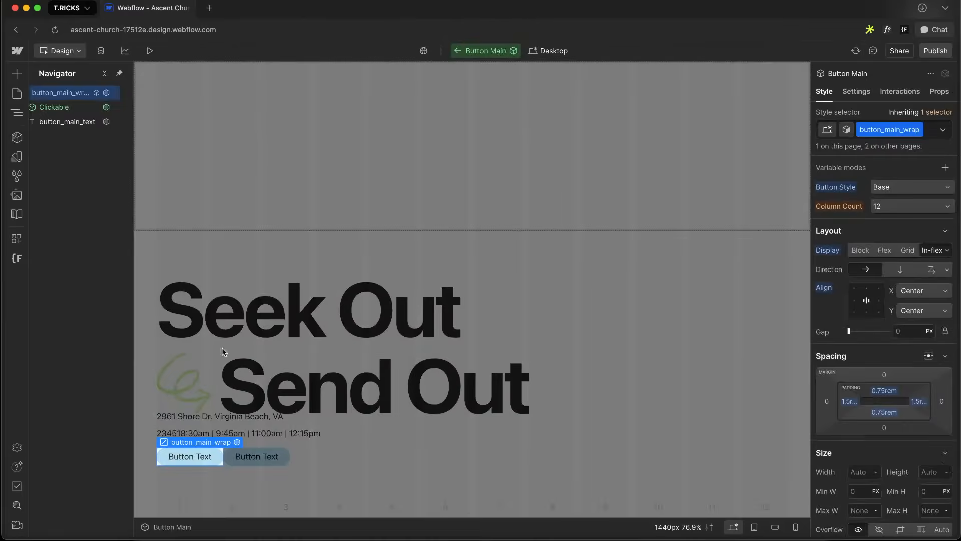
scroll(908, 308, down, 10)
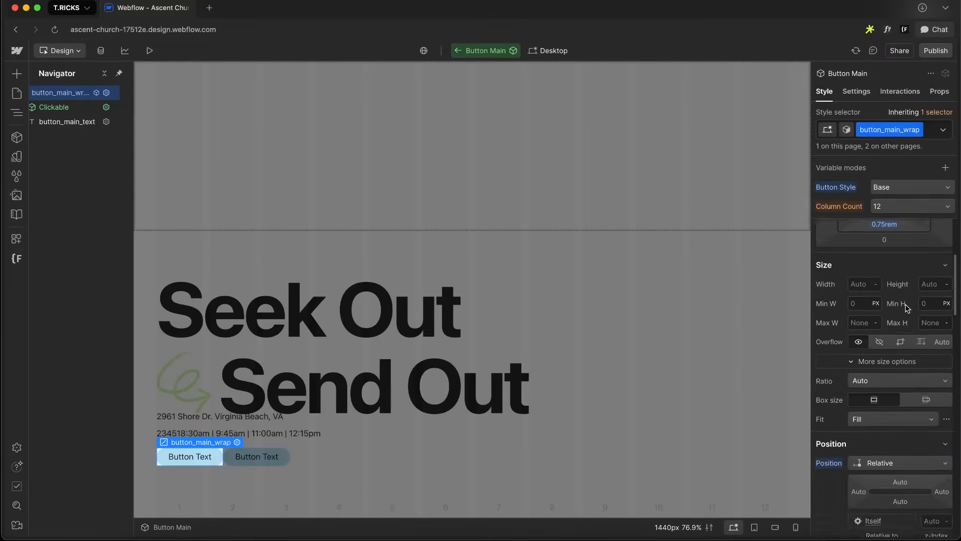
scroll(877, 284, down, 2)
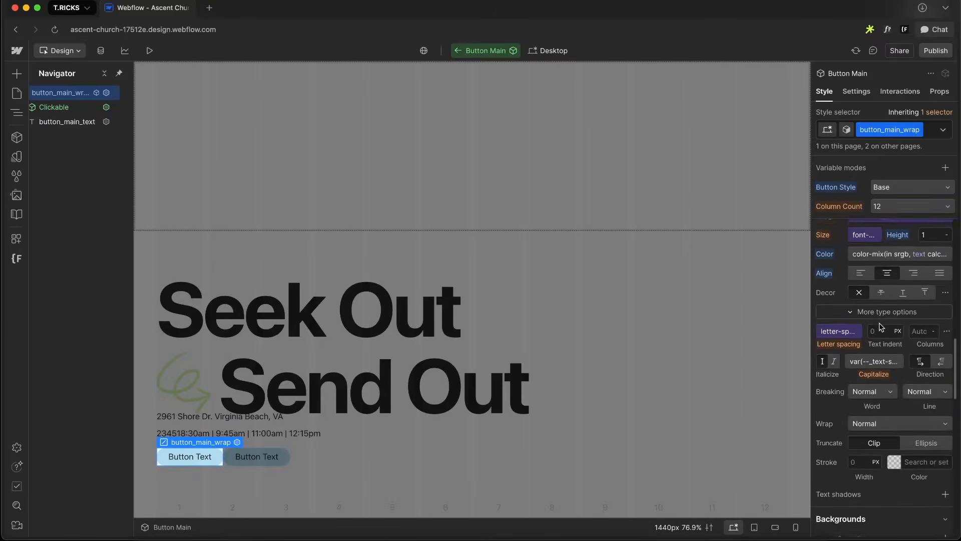
click(868, 329)
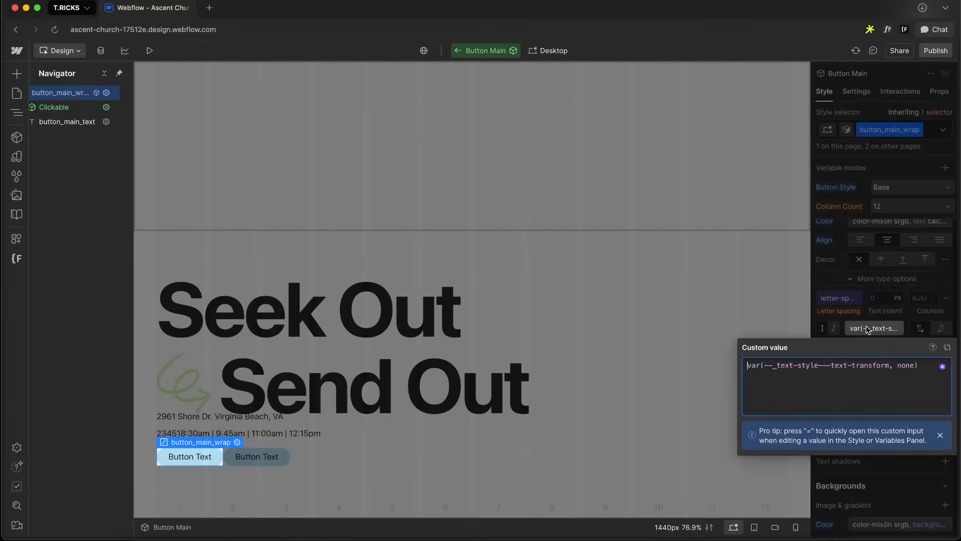
click(947, 347)
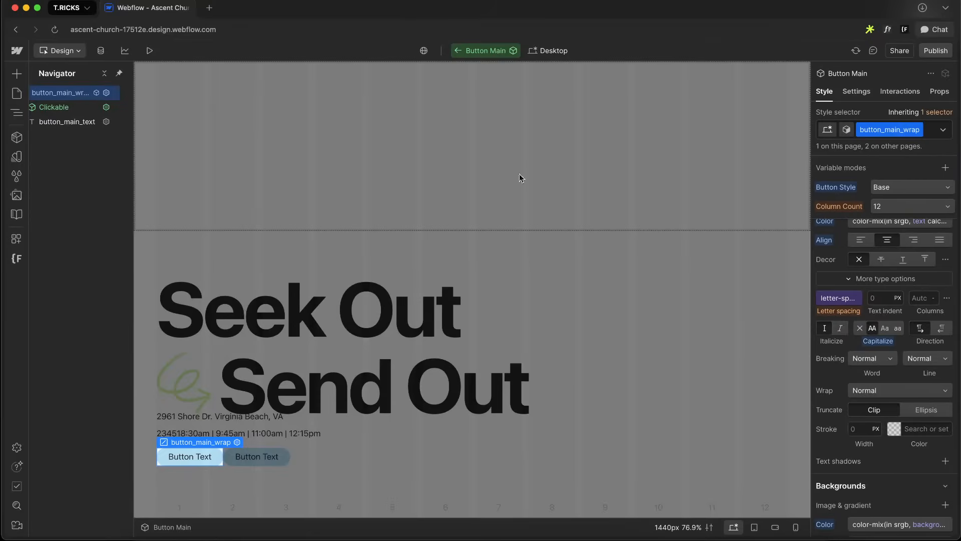
Set the button_main_text element's capitalize option to uppercase
click(63, 121)
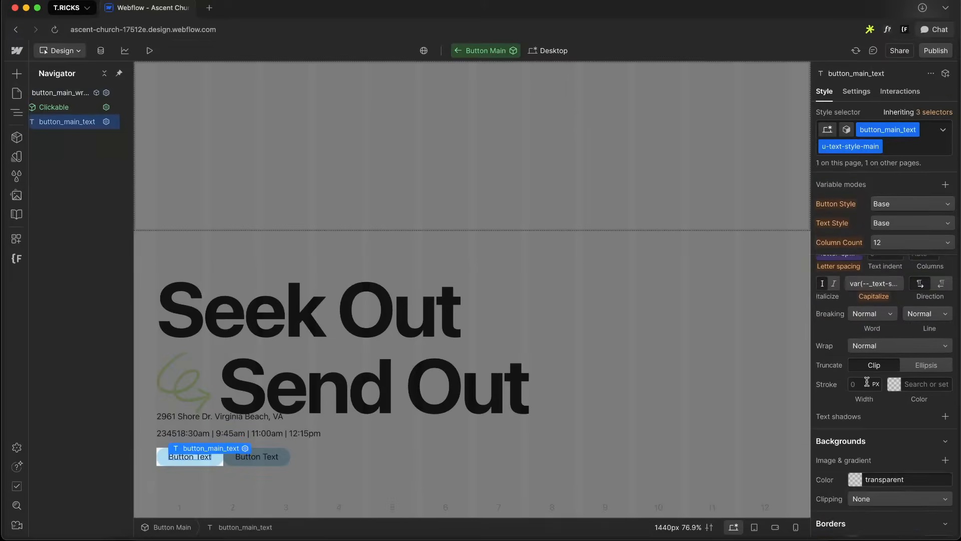
key(alt+1)
scroll(851, 371, up, 5)
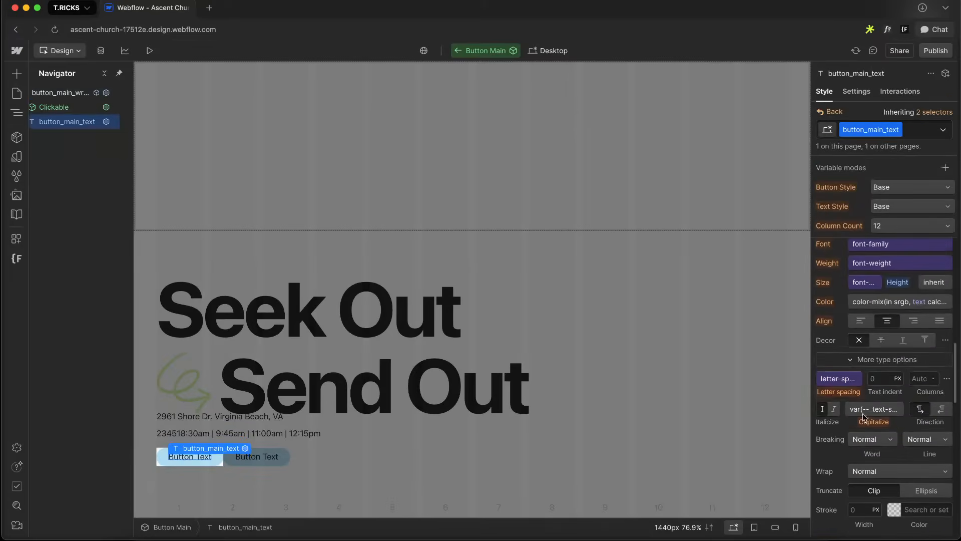
click(868, 408)
click(951, 427)
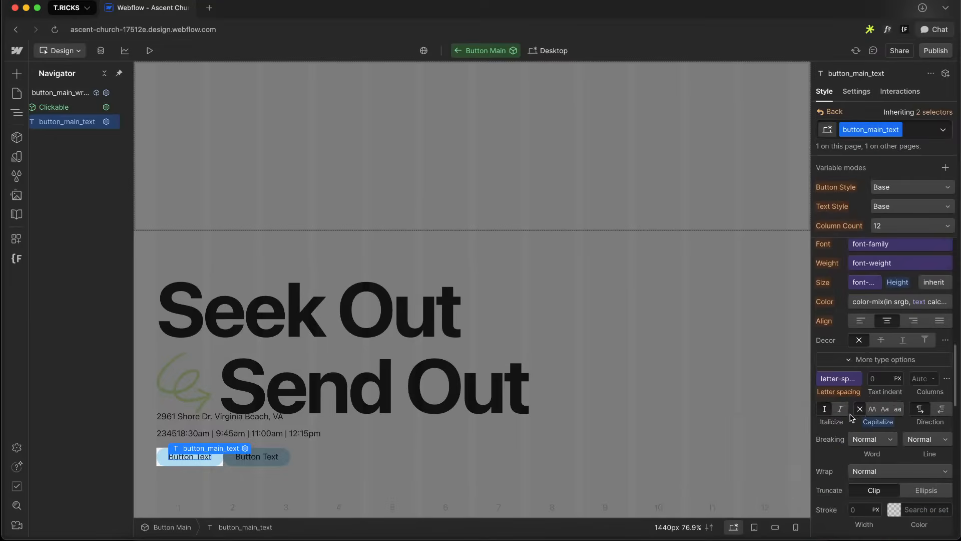
Select button_main_wrap and inspect the JOIN US IN PERSON button's fill and stroke styles in the Figma design
click(60, 93)
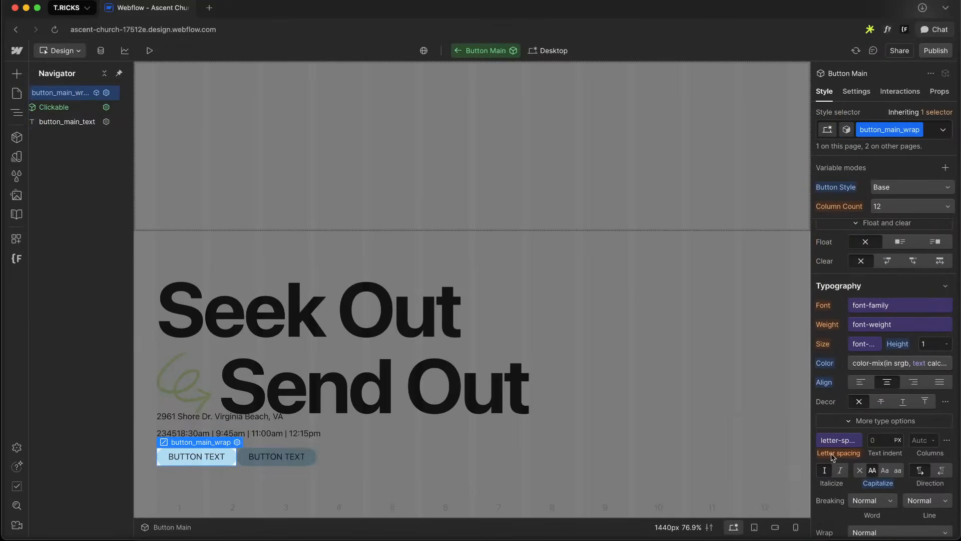
scroll(880, 386, down, 3)
key(ctrl+Right)
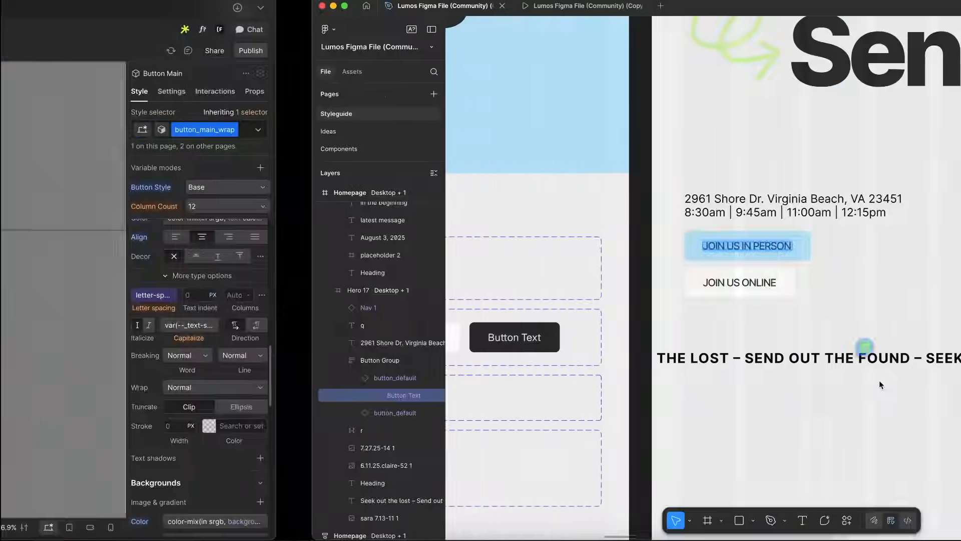
key(Escape)
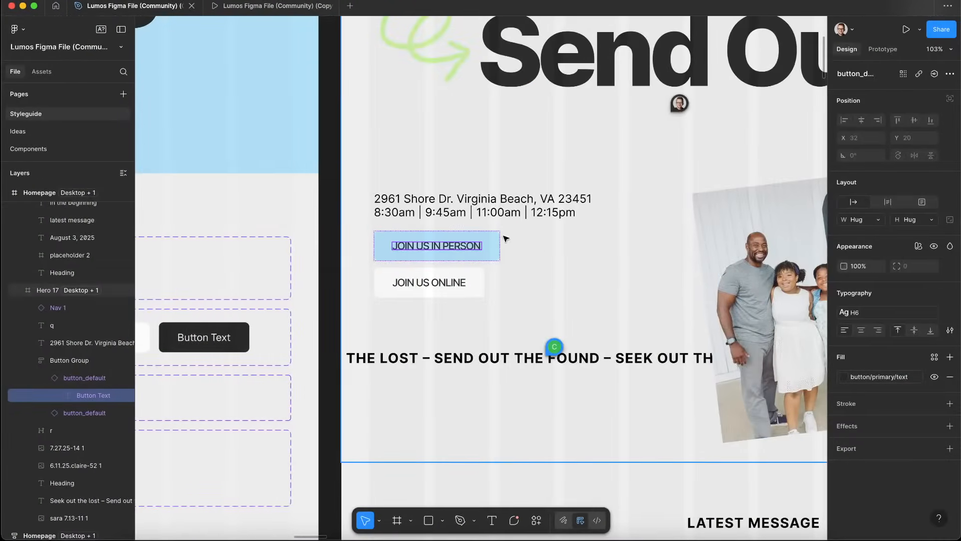
key(Escape)
scroll(920, 350, down, 2)
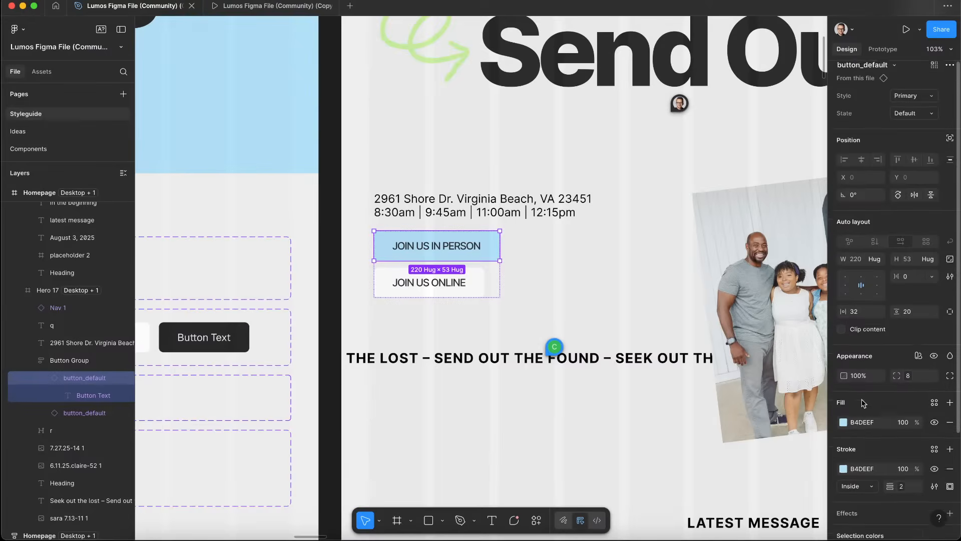
Set the button wrapper's border radius variable to small
key(ctrl+Left)
scroll(925, 332, down, 6)
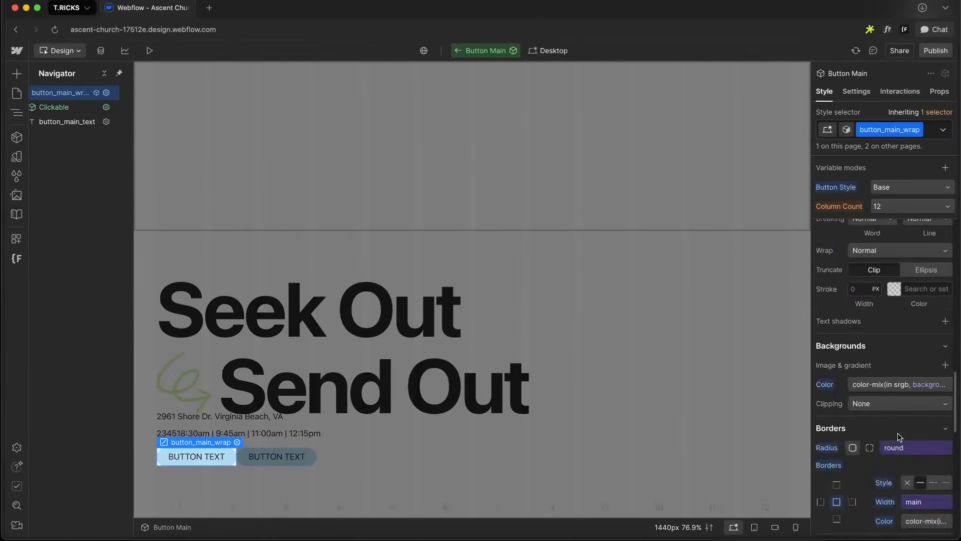
scroll(924, 328, up, 5)
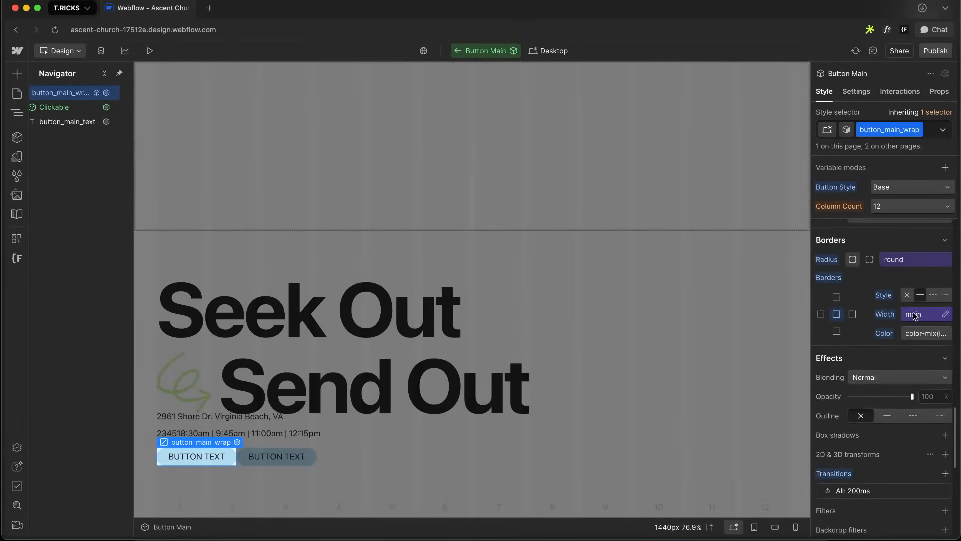
click(915, 316)
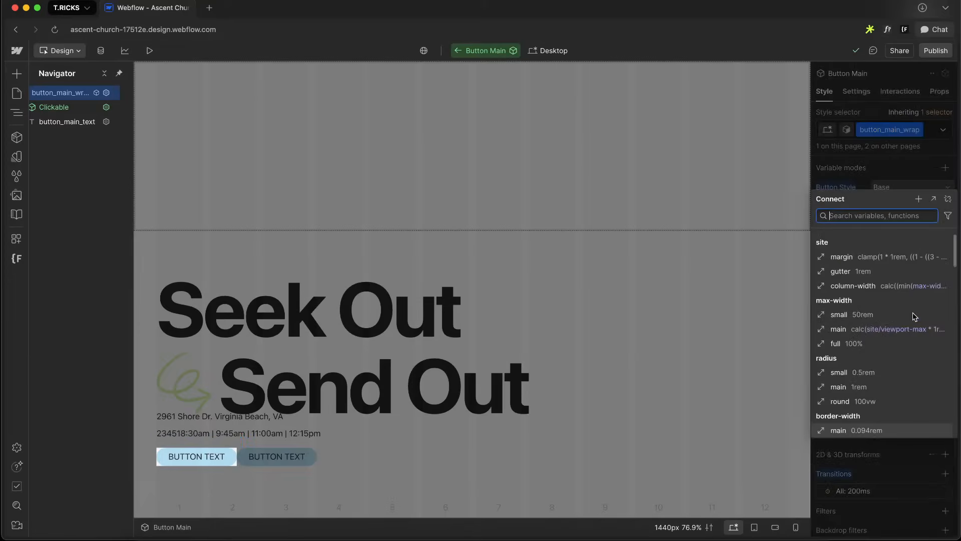
click(860, 162)
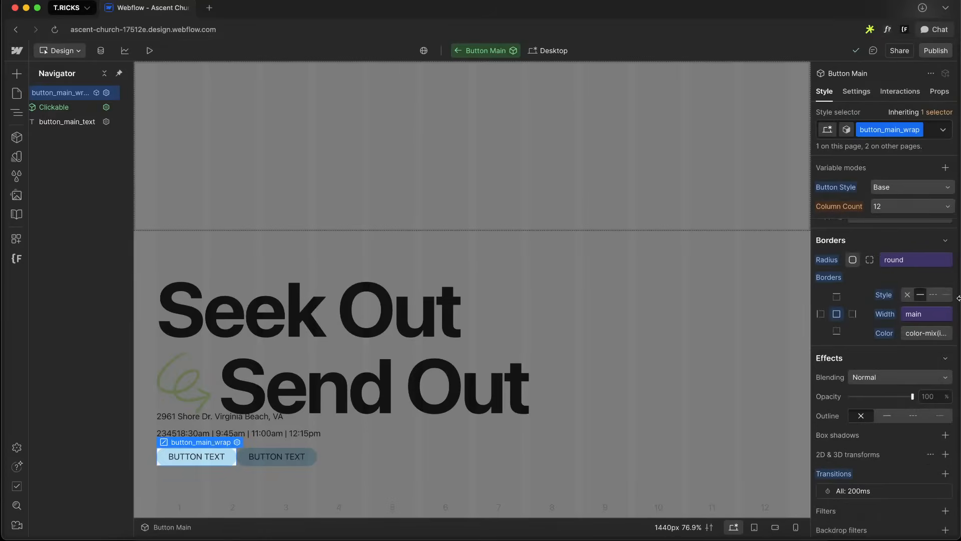
click(907, 261)
key(Up)
key(Up)
key(Return)
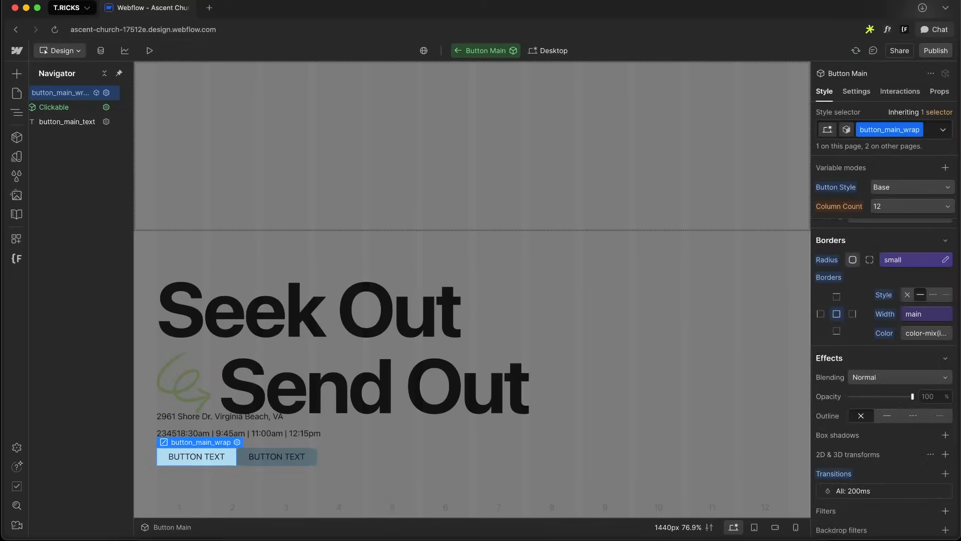
Zoom into the JOIN US IN PERSON button in Figma to examine its padding and corner shape
key(ctrl+Right)
scroll(536, 239, right, 1)
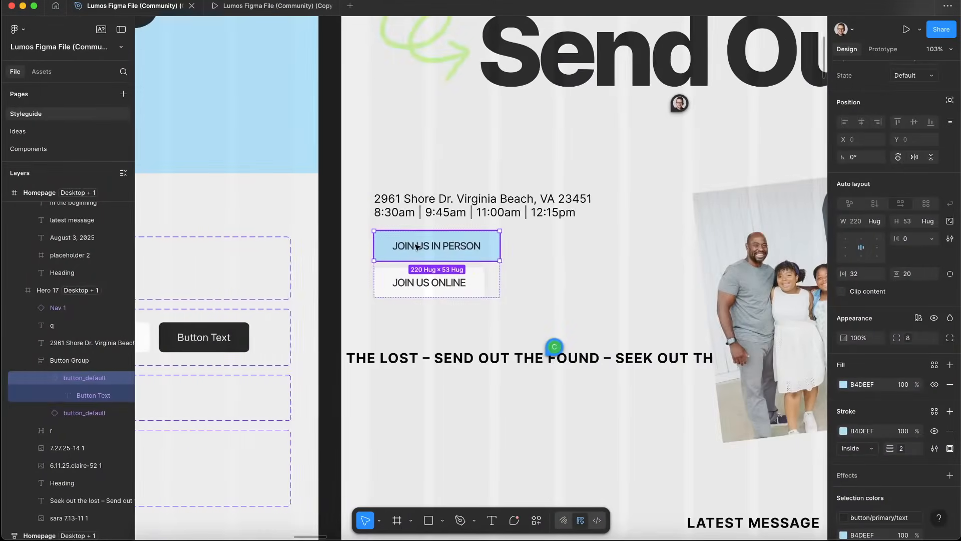
scroll(418, 245, up, 5)
click(453, 260)
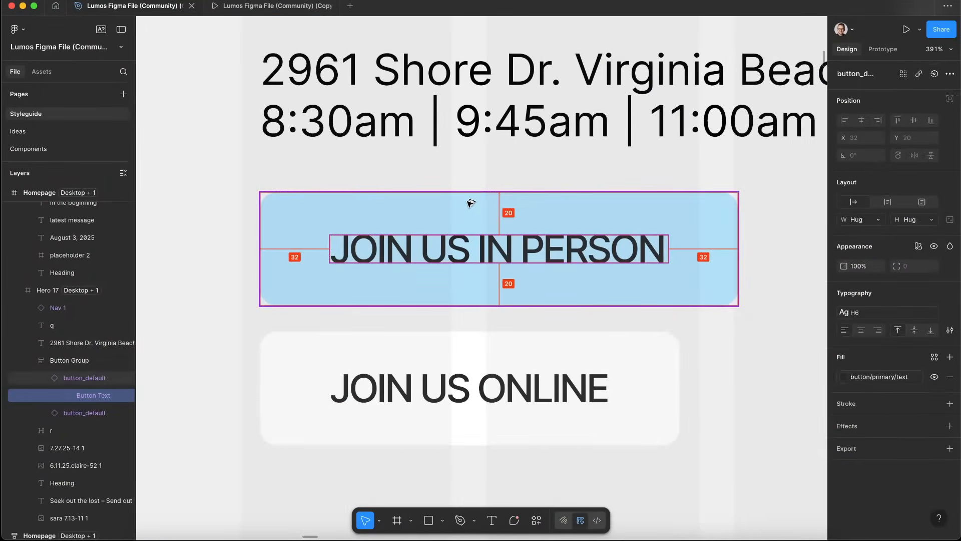
key(ctrl+Left)
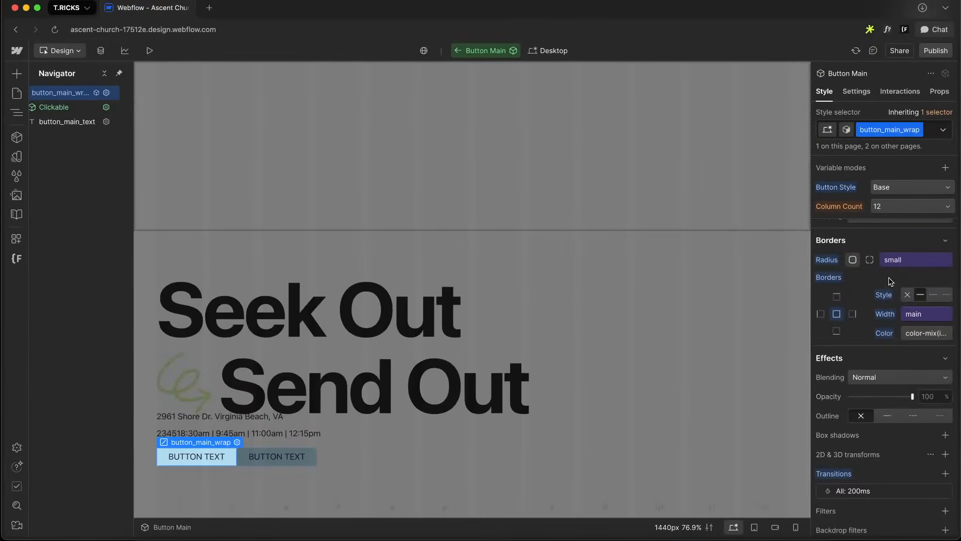
Set the button wrapper's padding to 1.25rem top and bottom and 2rem left and right
click(882, 391)
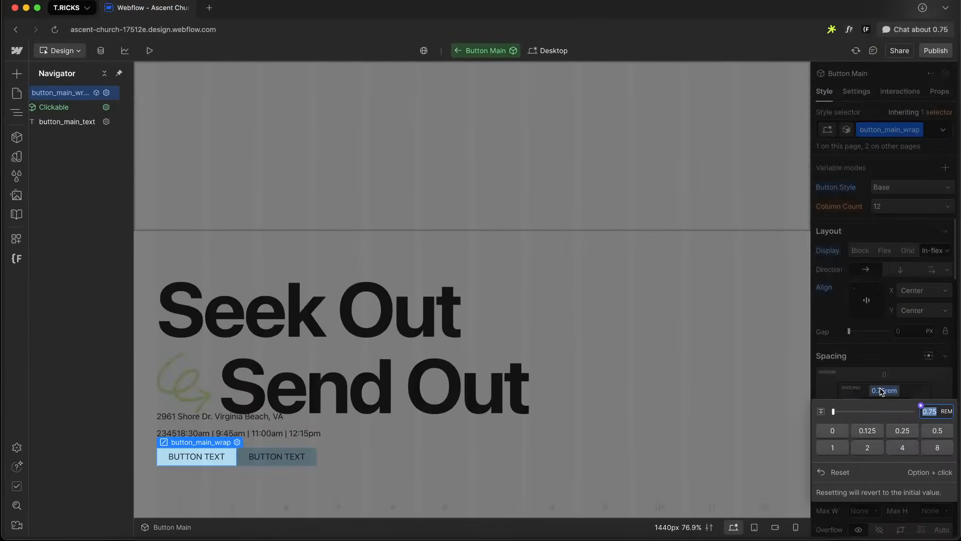
key(Return)
click(849, 401)
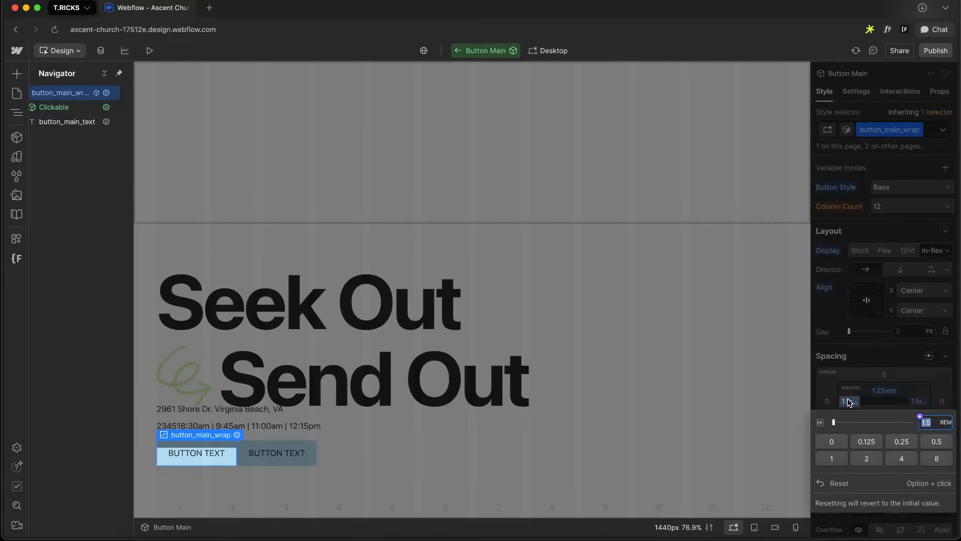
key(Return)
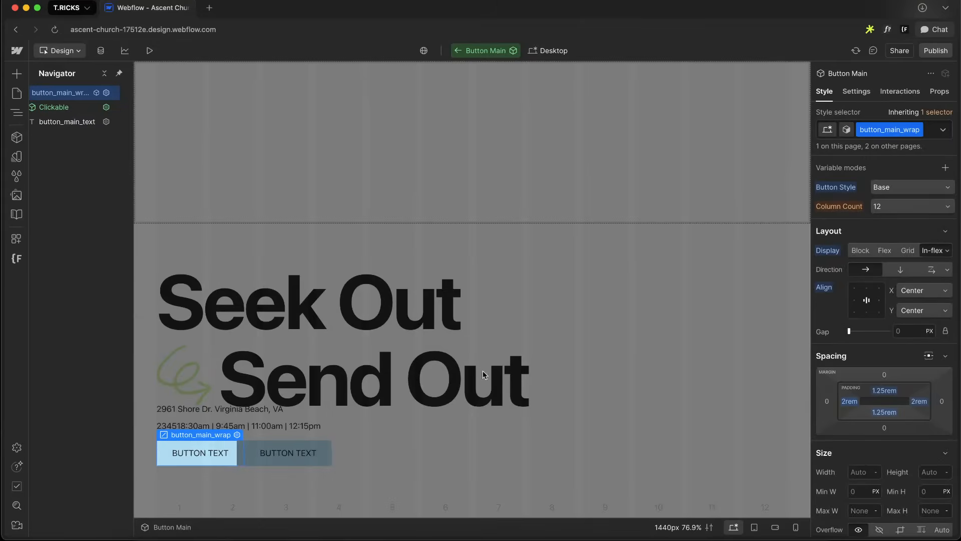
Select the second Button Main instance and set its style to Secondary
click(553, 437)
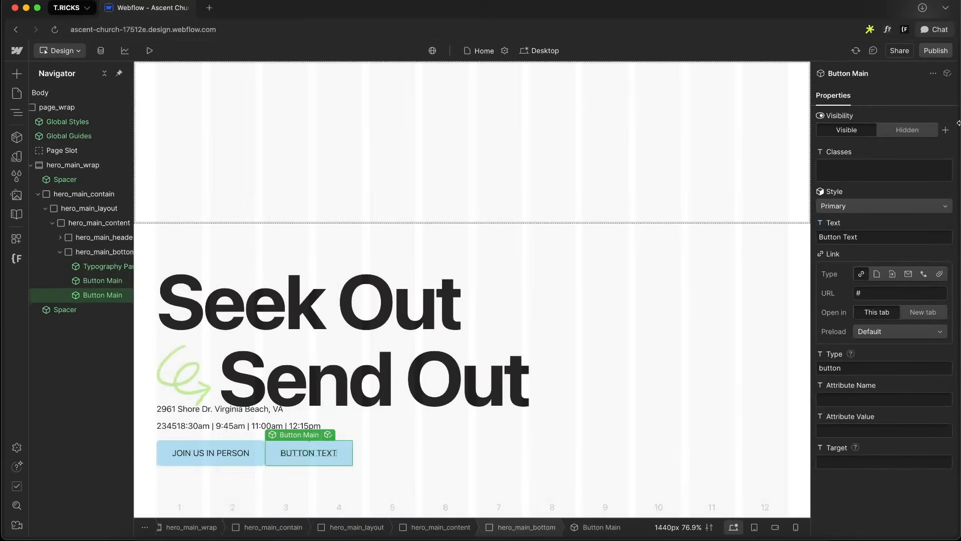
click(851, 206)
click(854, 218)
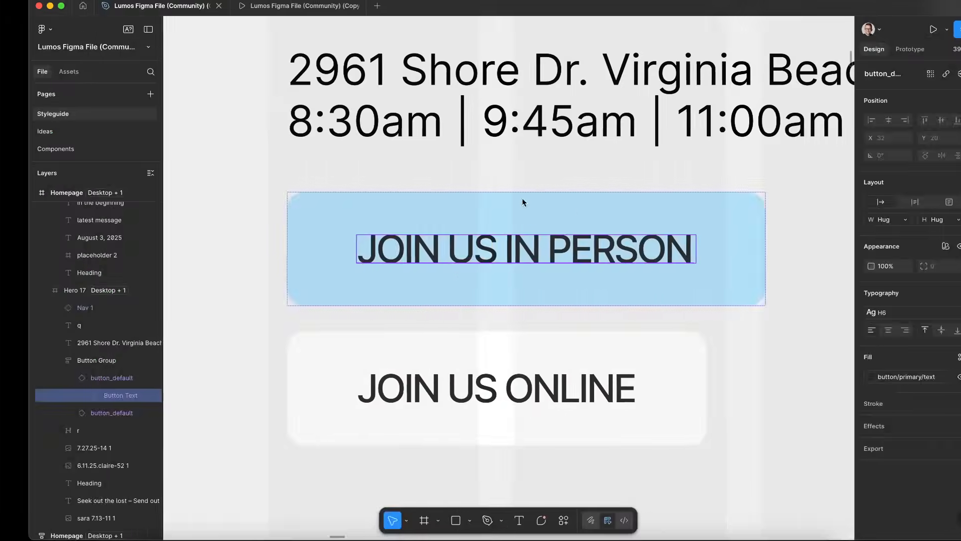
Replace the second button's text with JOIN US ONLINE by pasting it in
click(488, 393)
double_click(489, 393)
key(ctrl+c)
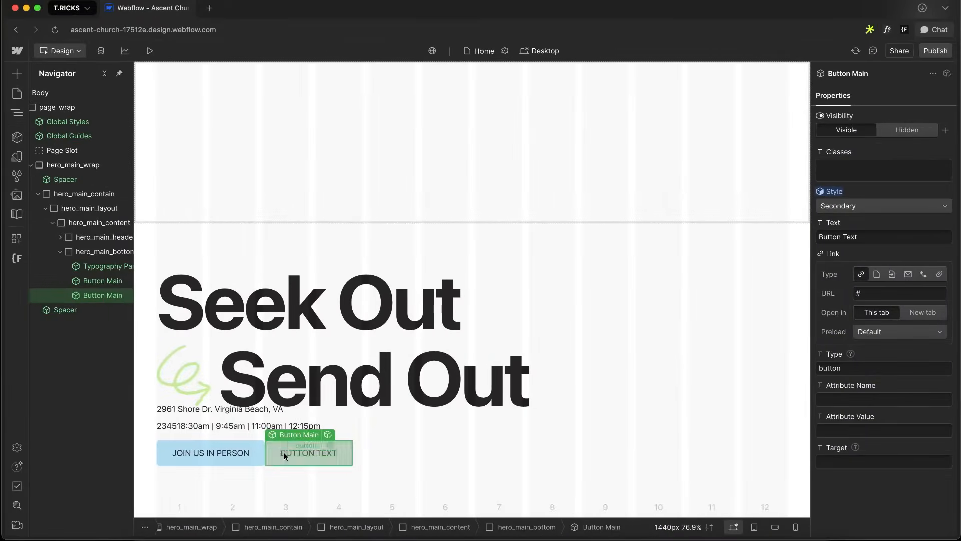
double_click(285, 453)
key(ctrl+v)
click(533, 283)
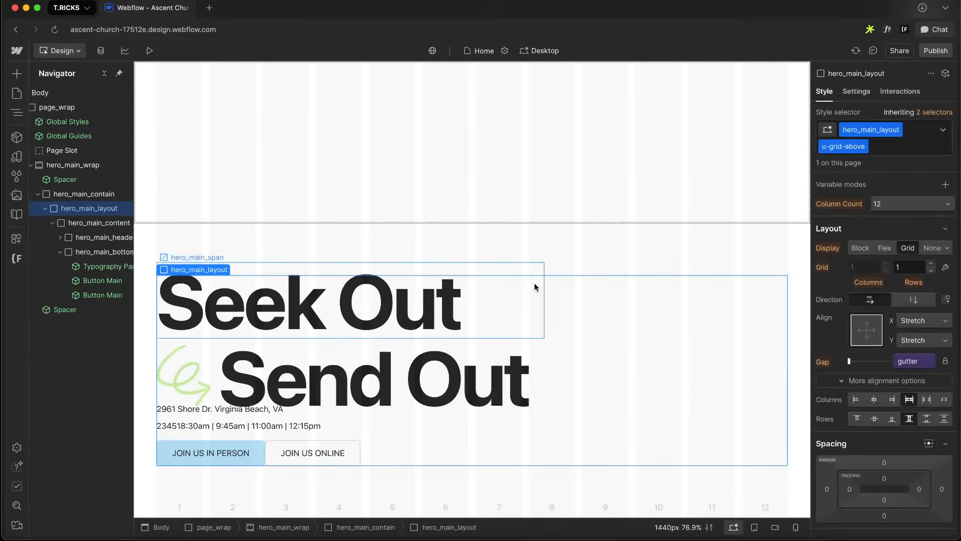
Add a div block inside hero_main_bottom and give it the class hero_main_buttons
click(457, 325)
click(351, 450)
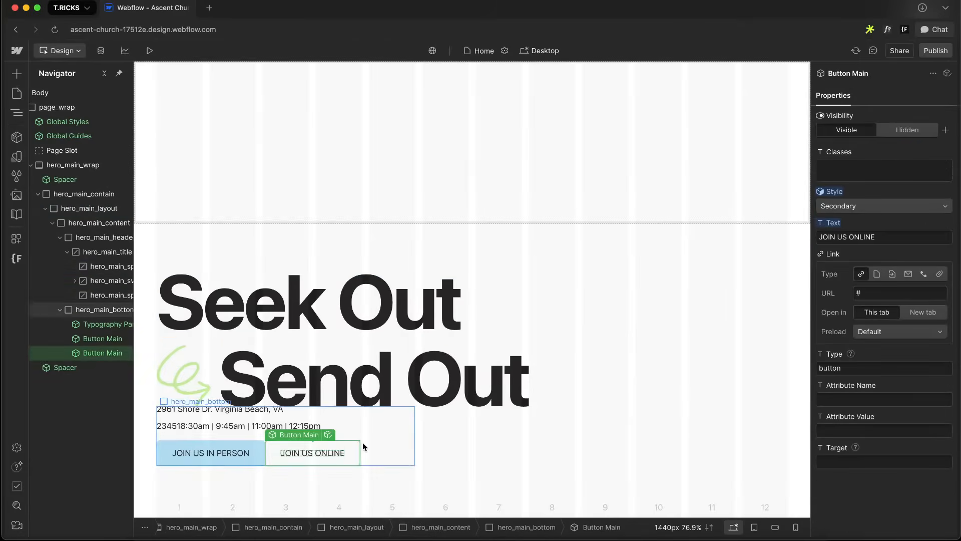
click(363, 443)
key(super+k)
text(d)
key(Return)
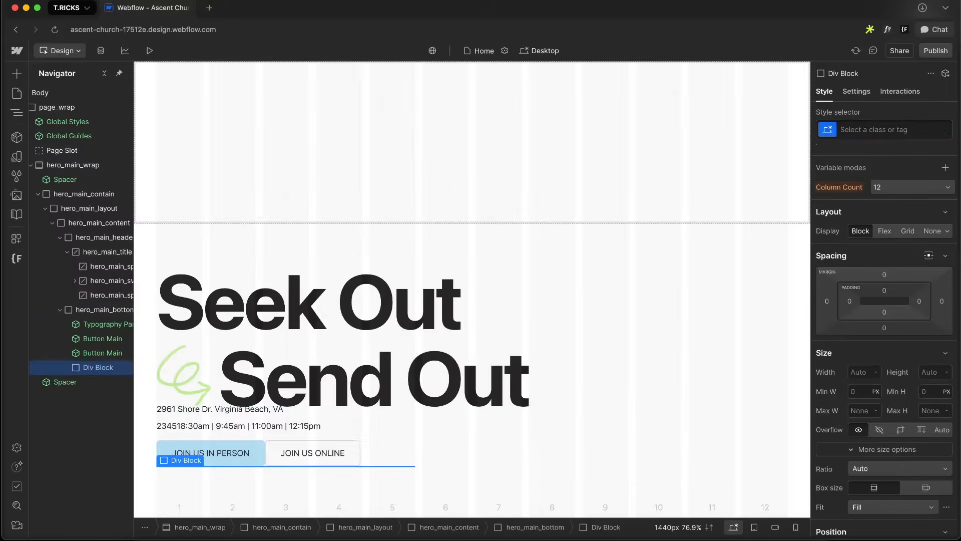
click(873, 131)
text(hero_main_buttons)
key(Return)
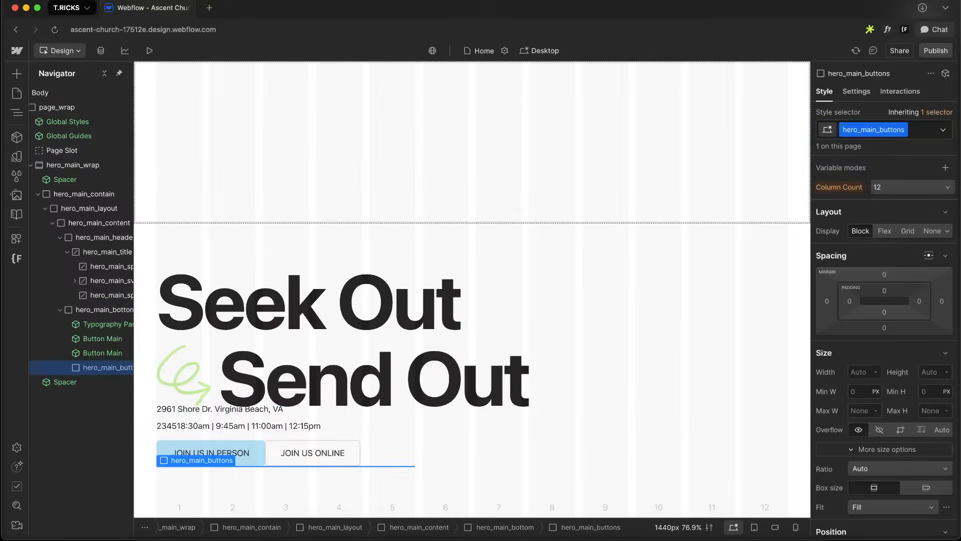
Move both Button Main instances into the hero_main_buttons div
drag(100, 352, 98, 368)
click(95, 340)
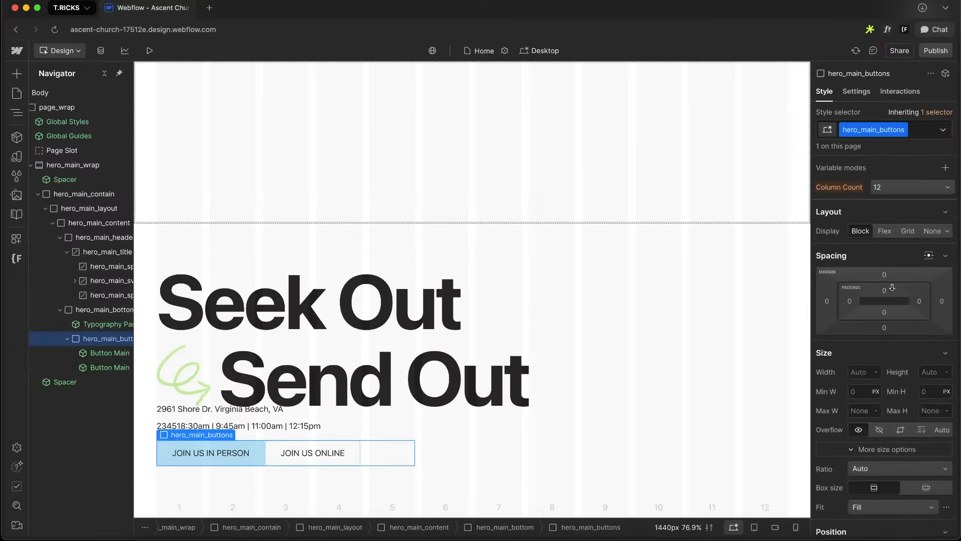
Make hero_main_buttons a vertical flex stack aligned top-left with a space 3 gap variable
click(885, 230)
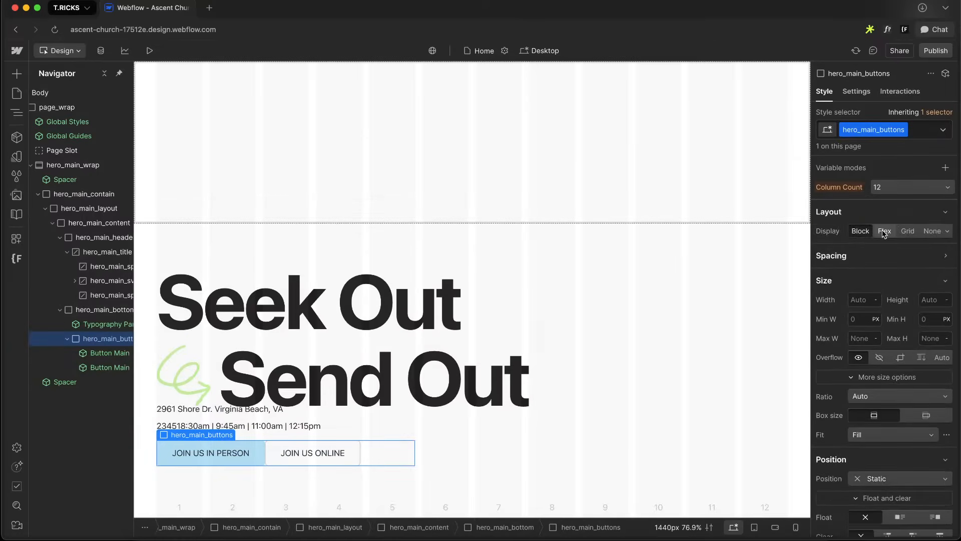
click(906, 249)
click(854, 269)
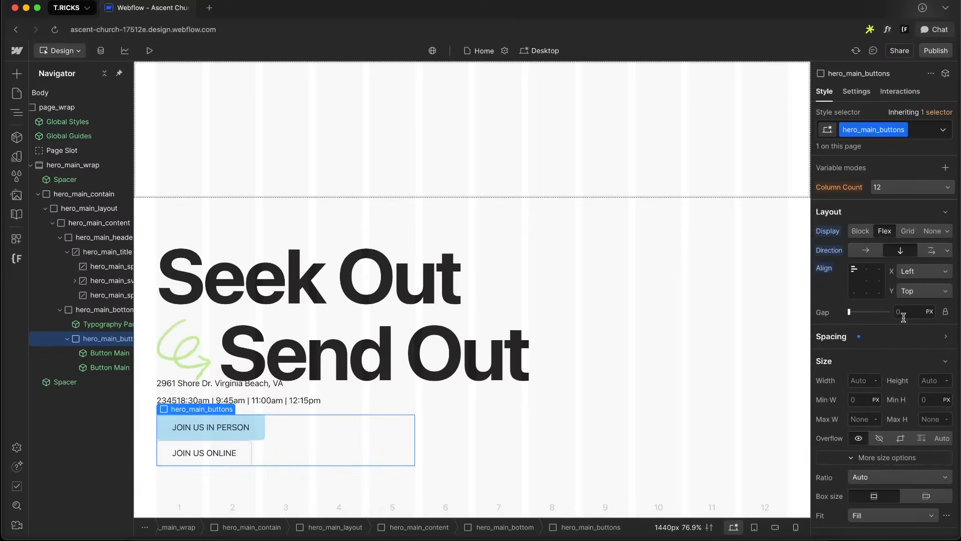
click(895, 306)
text(spac)
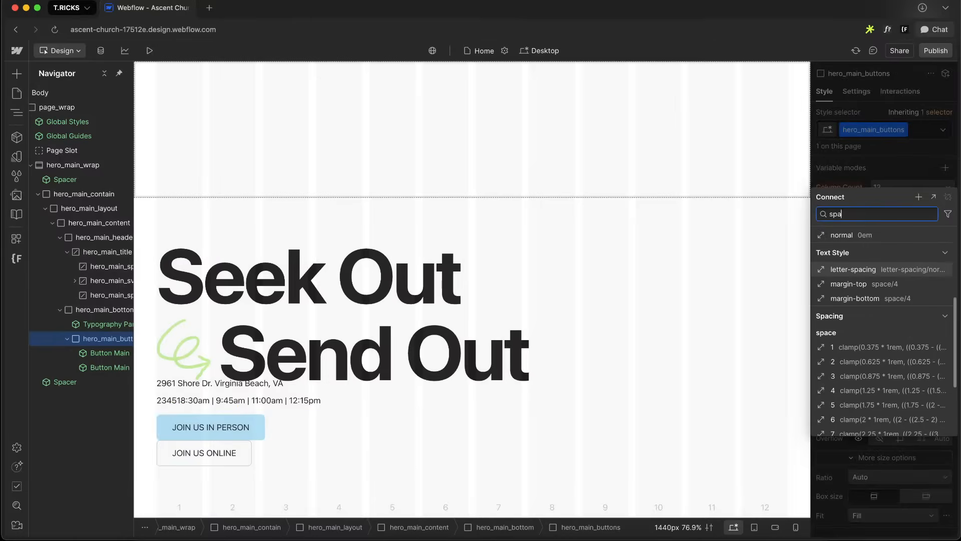
click(859, 376)
Make hero_main_content a vertical flex column with space-between vertical alignment and a space 8 gap
click(448, 398)
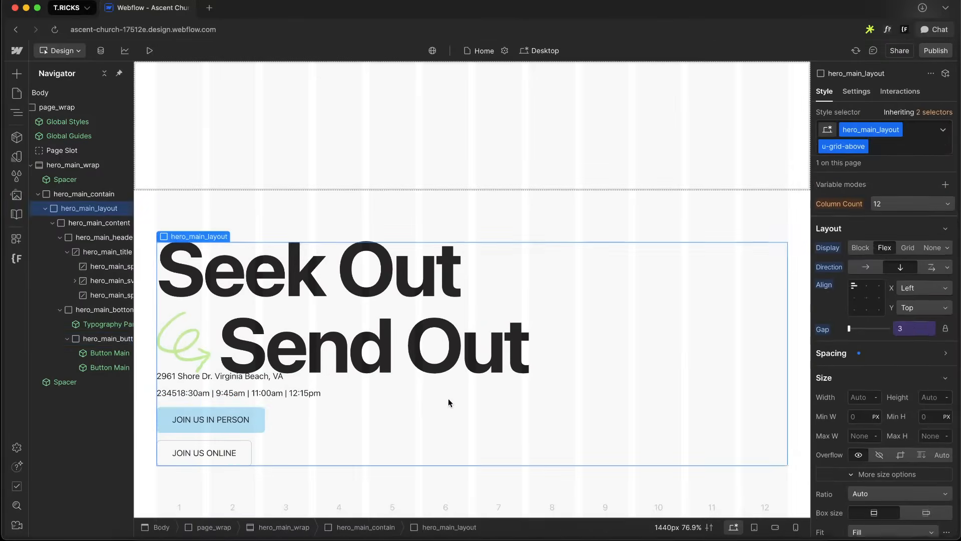
click(86, 223)
scroll(885, 352, down, 1)
click(884, 372)
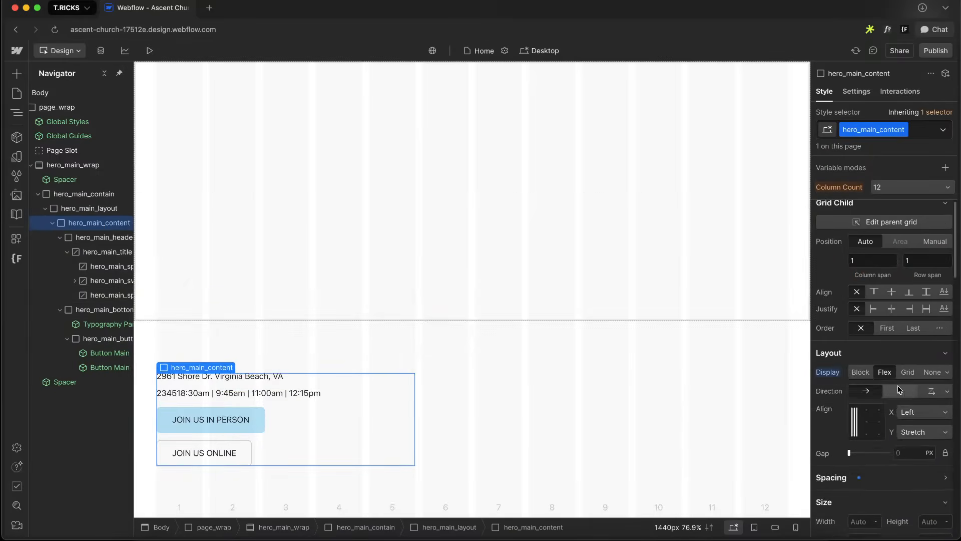
click(901, 391)
click(902, 431)
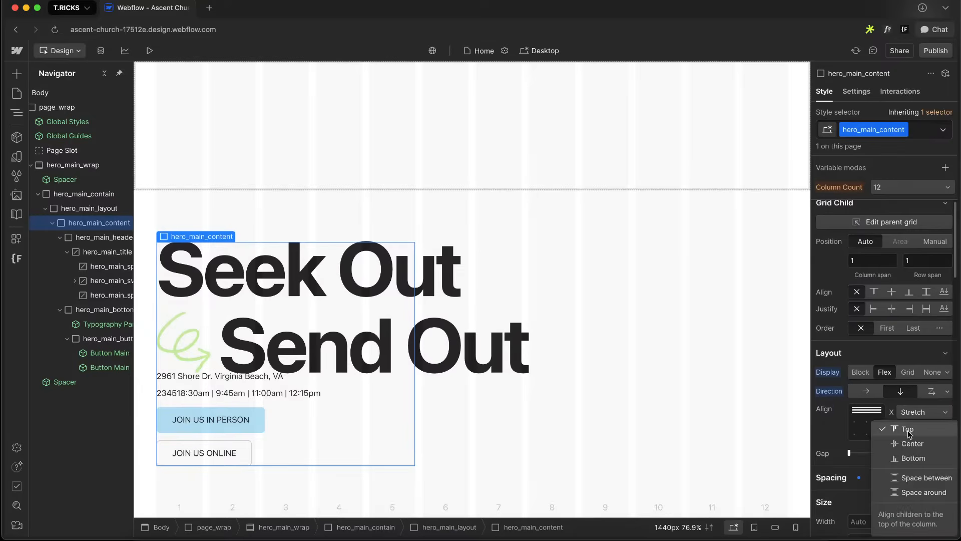
click(919, 457)
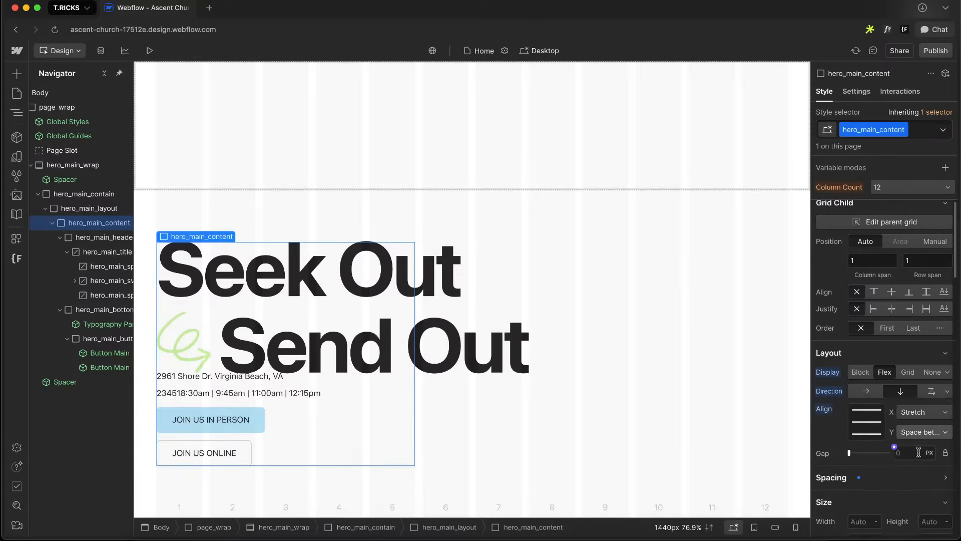
click(894, 447)
text(space)
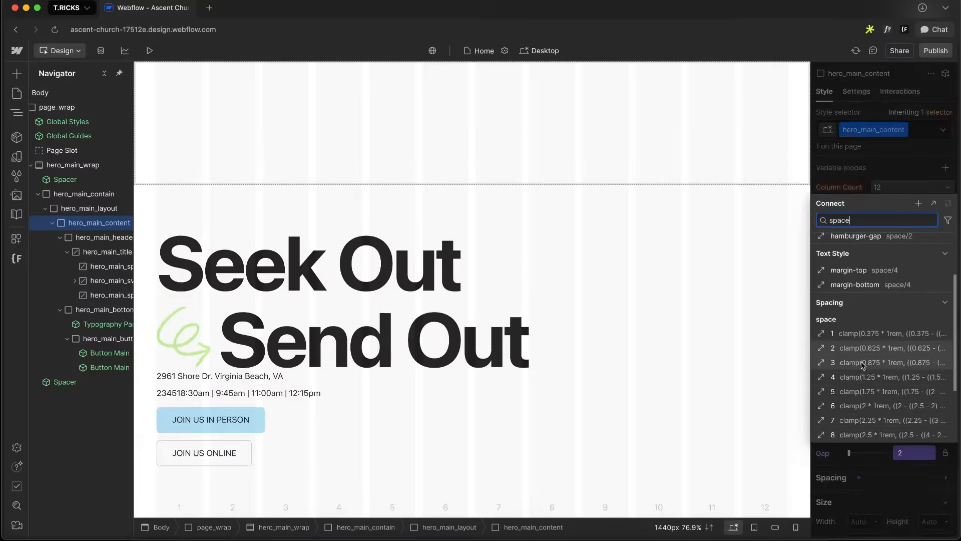
click(875, 433)
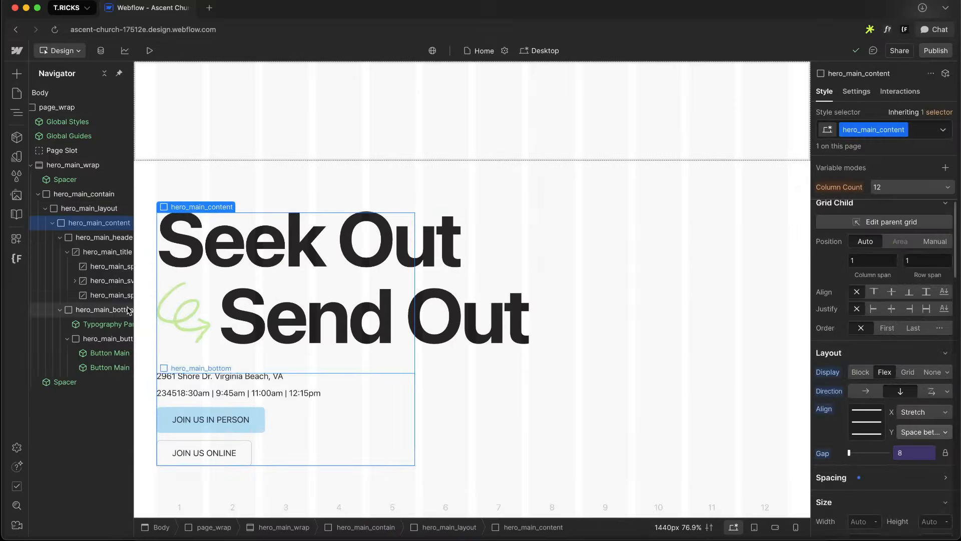
Select hero_main_layout and examine the button group in the Figma design
click(61, 238)
click(52, 224)
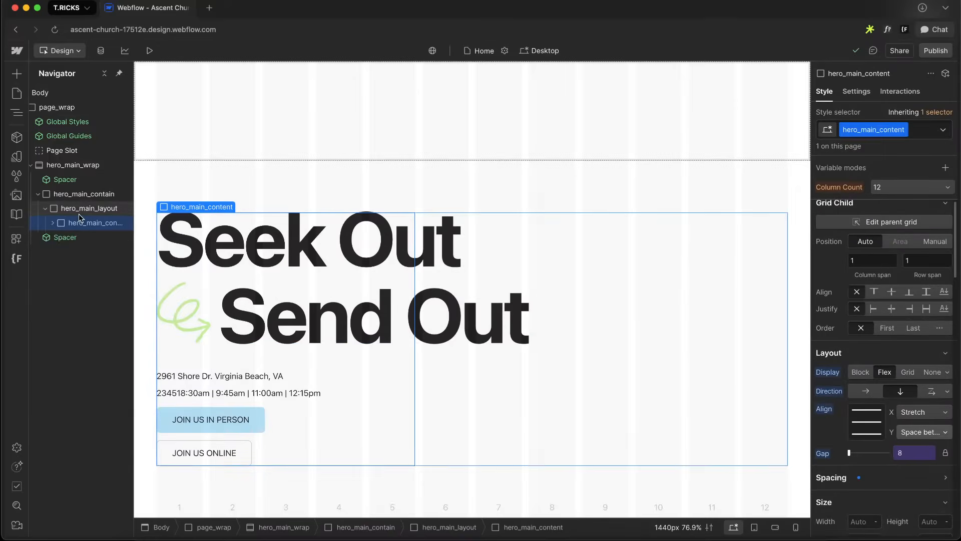
click(80, 208)
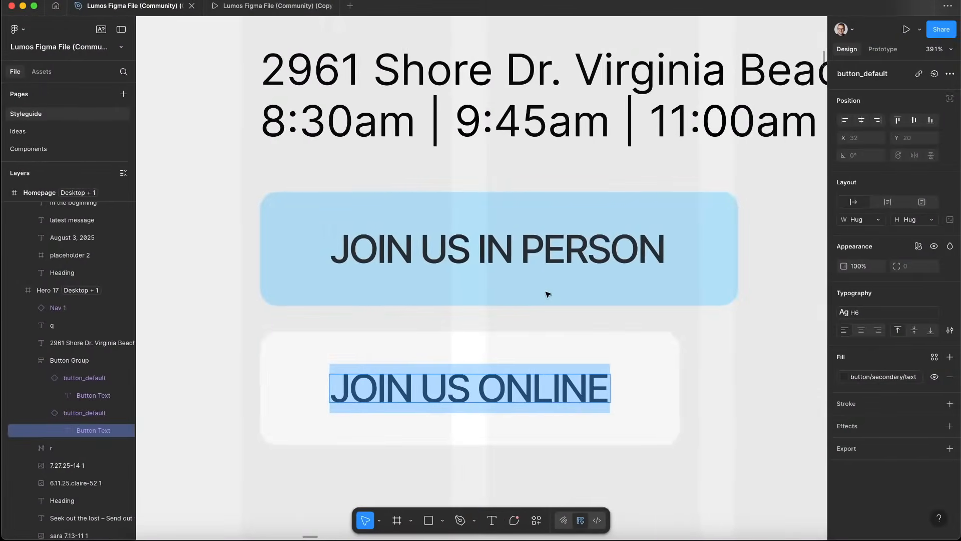
scroll(547, 294, down, 10)
scroll(548, 294, right, 5)
scroll(548, 293, up, 1)
click(645, 215)
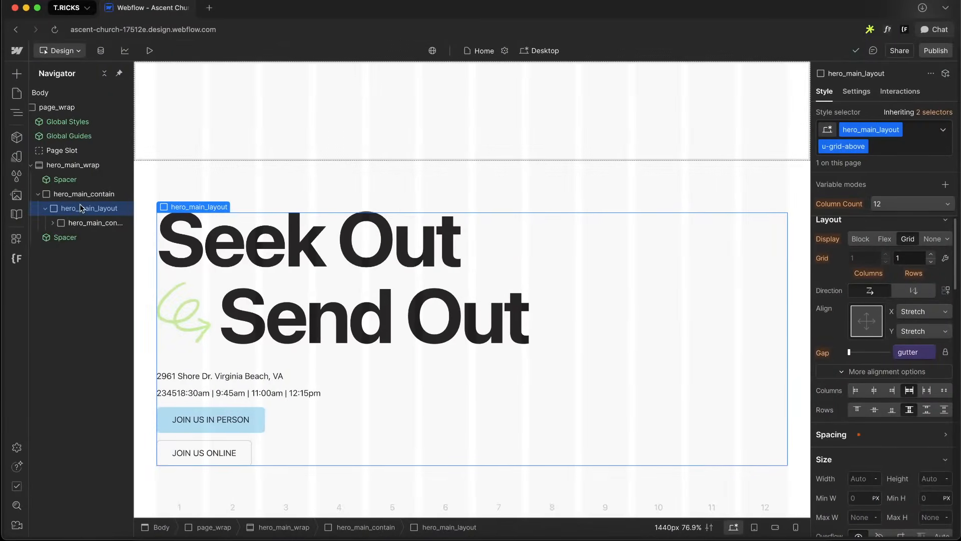
Add a div block inside hero_main_layout with the class hero_main_visual_wrap
key(super+e)
text(div)
key(Return)
key(super+Return)
text(hero_main_)
text(vi)
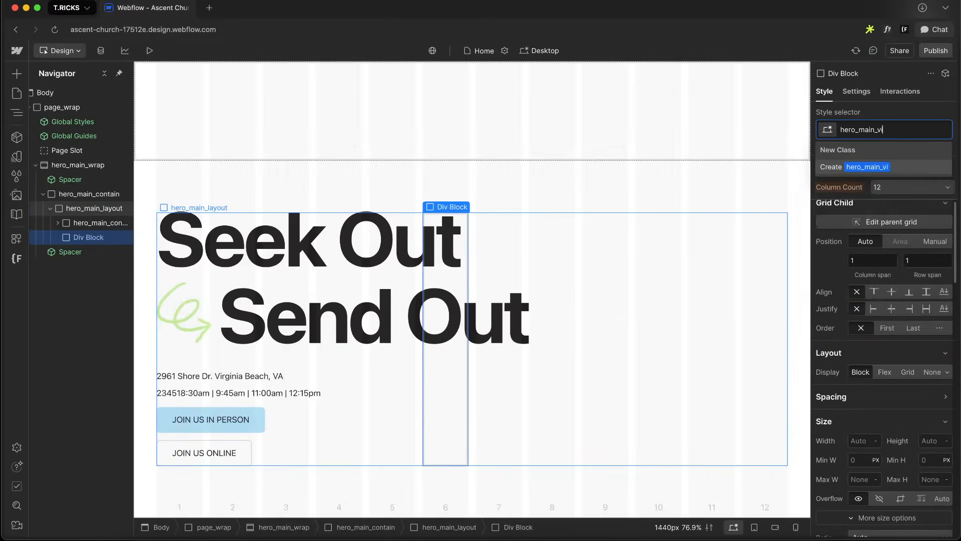
text(sual_wrap)
key(Return)
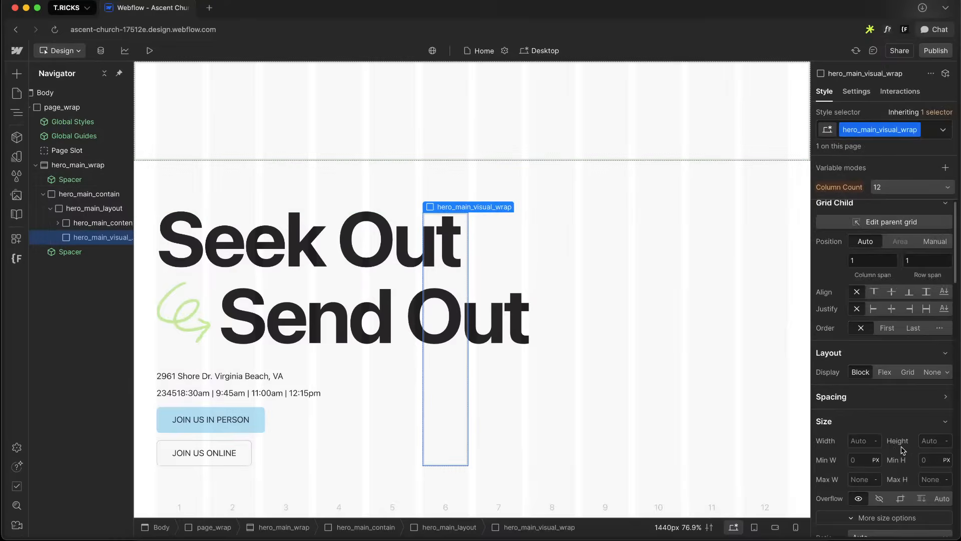
Add a custom grid-column property of span 7 to hero_main_visual_wrap
scroll(832, 464, down, 5)
click(833, 464)
text(grid-column)
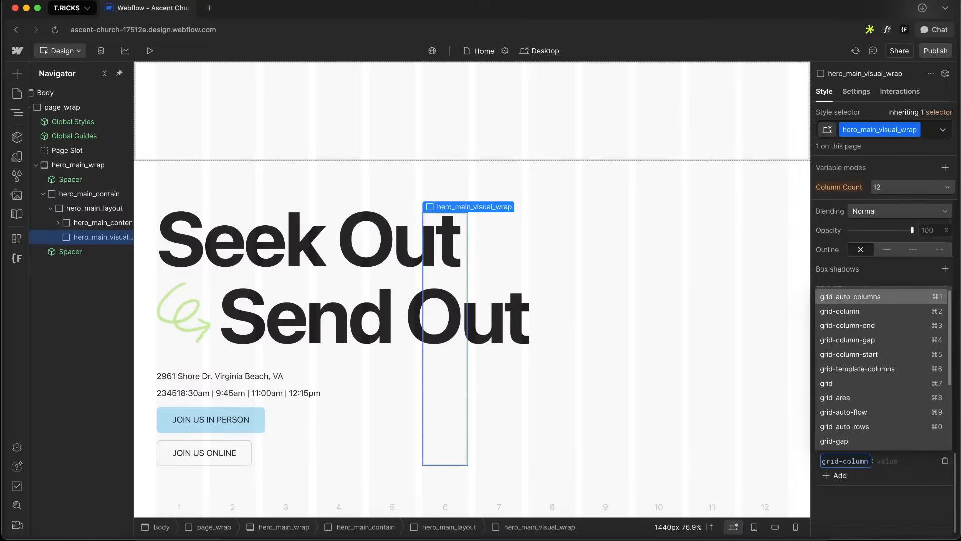
key(Down)
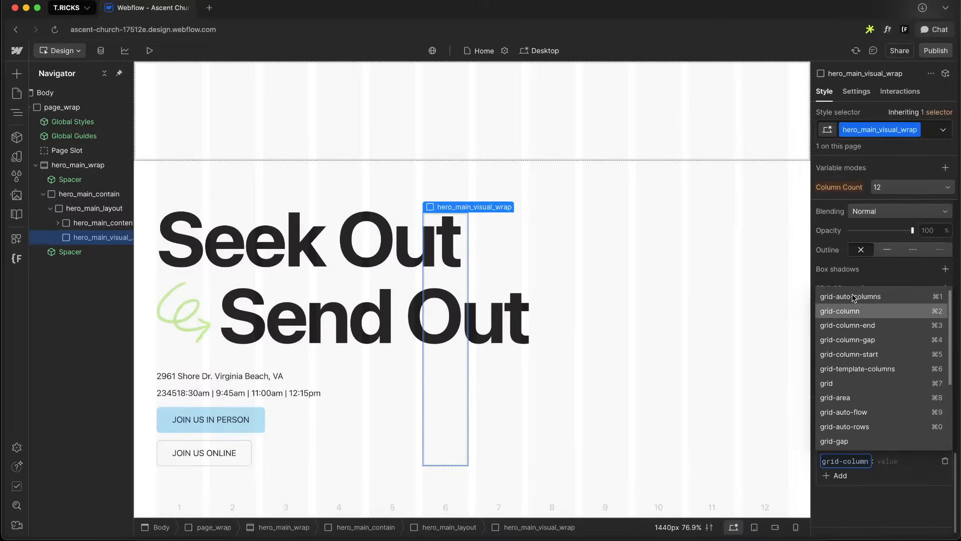
click(844, 313)
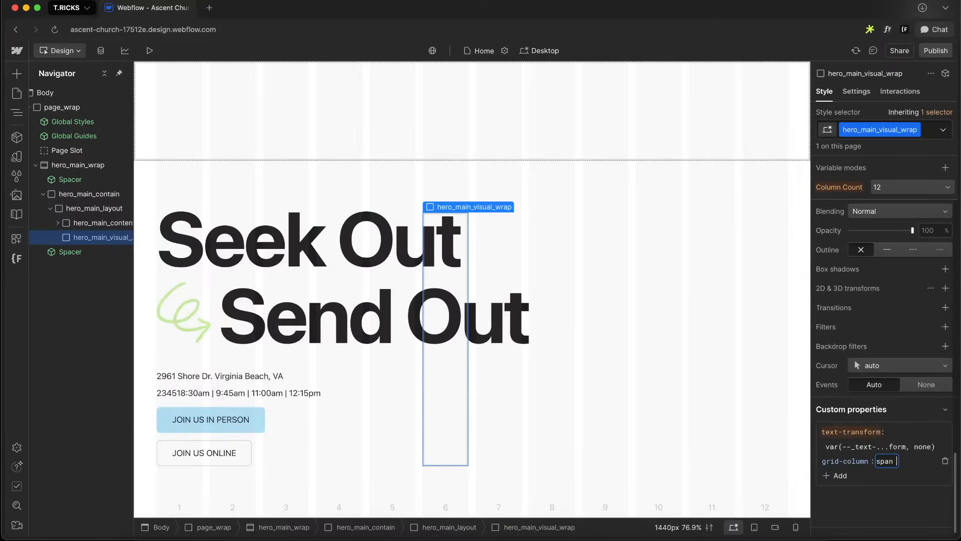
text(span 7)
key(Return)
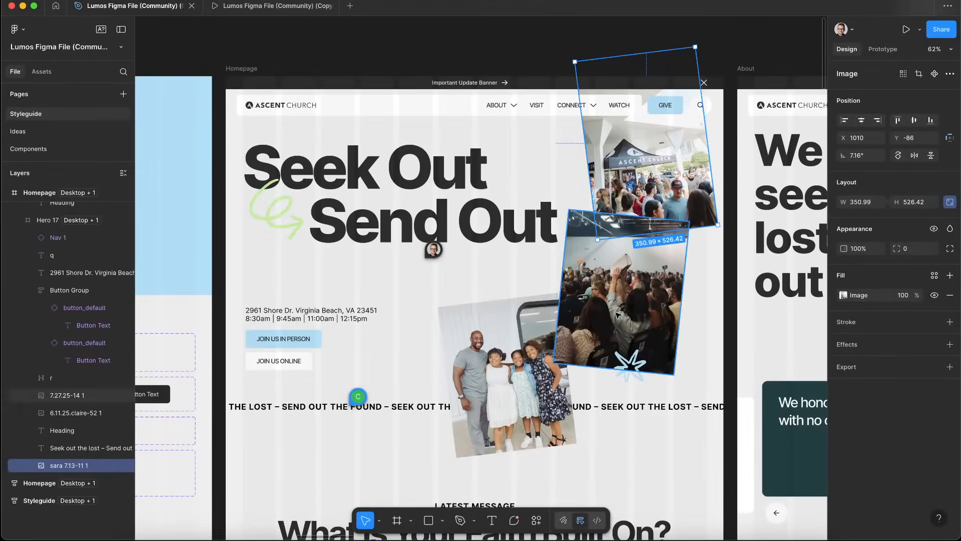
Examine the three hero photos' sizes, rotations and positions in the Figma design
click(617, 314)
click(546, 311)
scroll(546, 310, down, 3)
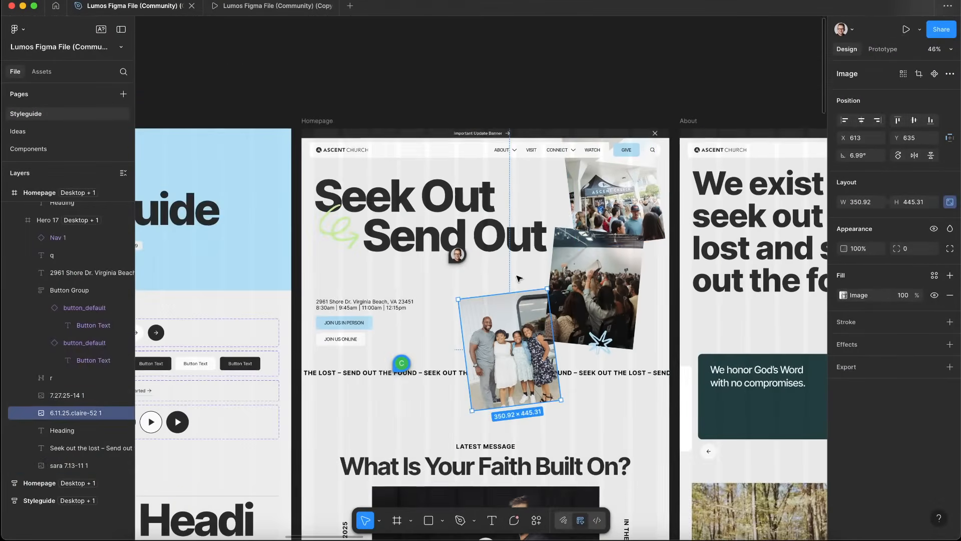
shift+click(610, 178)
shift+click(603, 272)
drag(604, 196, 457, 262)
drag(437, 377, 583, 302)
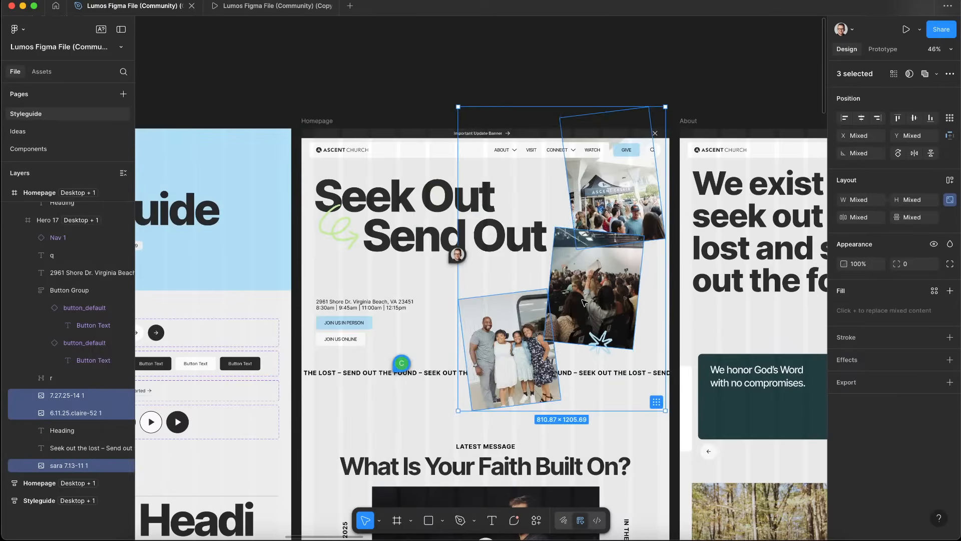
click(701, 58)
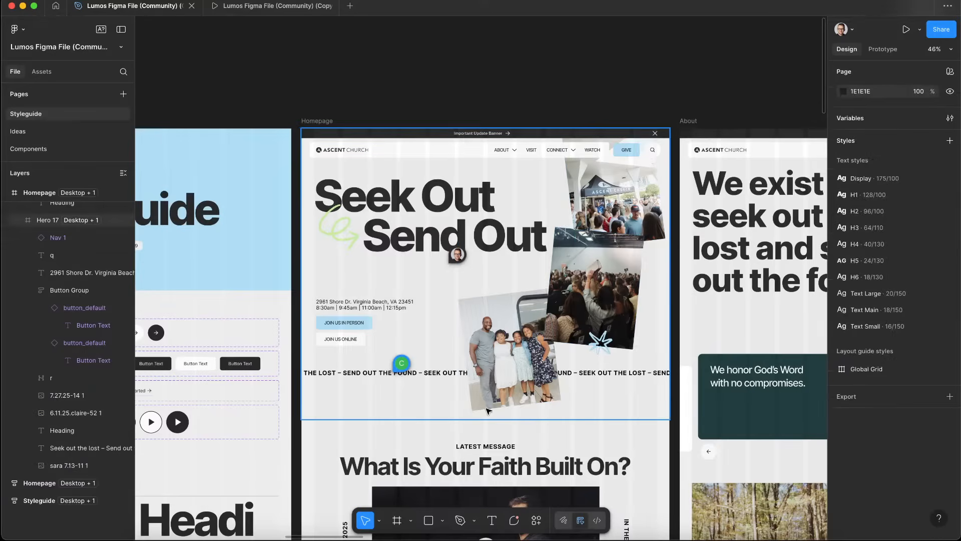
click(510, 390)
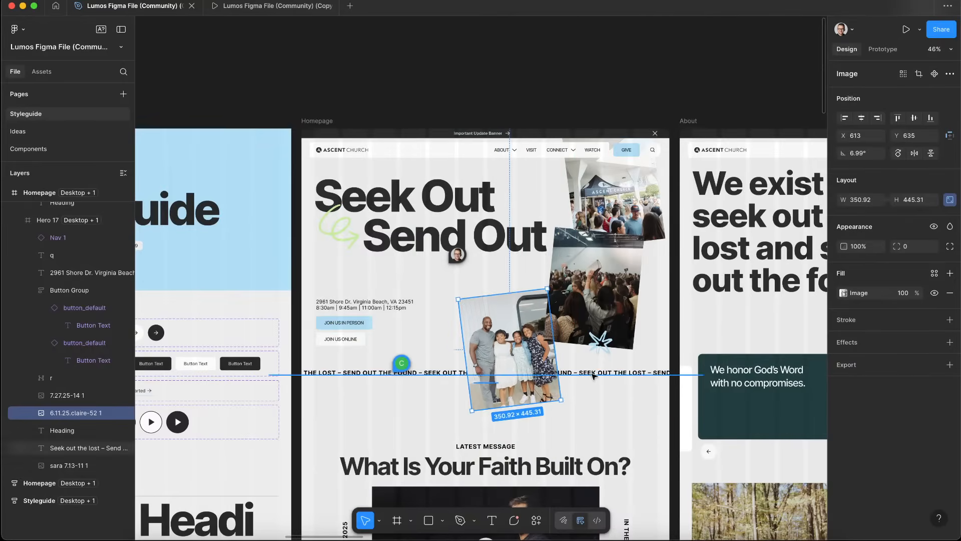
click(608, 300)
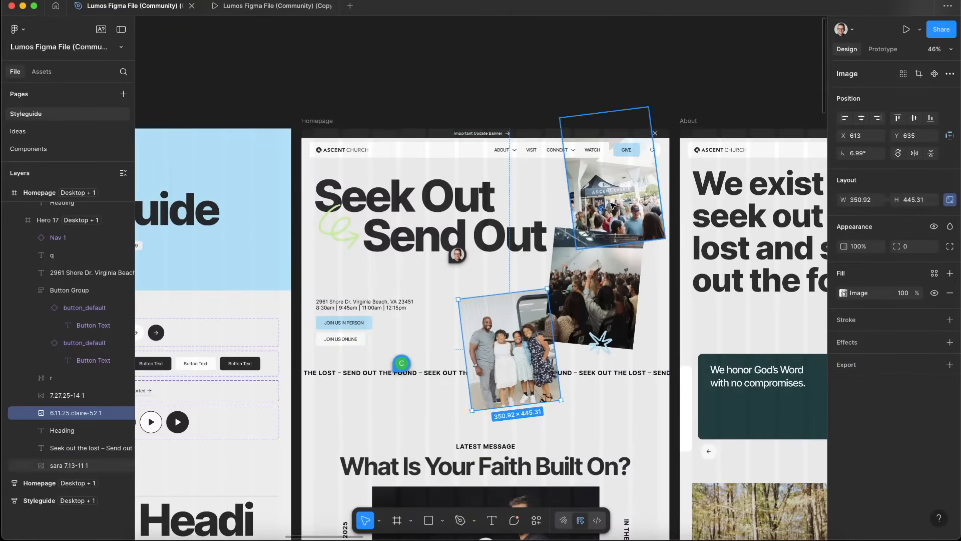
click(623, 181)
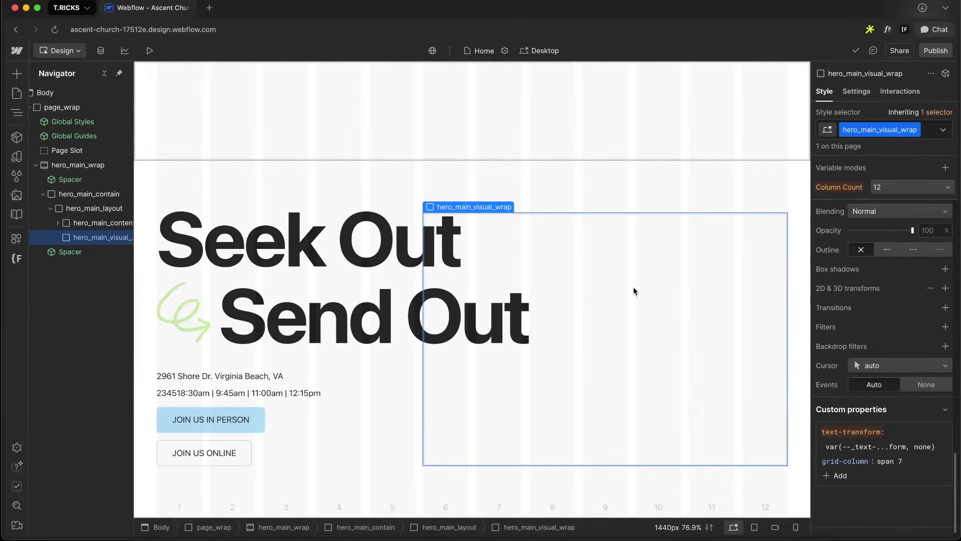
Add a div block inside hero_main_visual_wrap with the class hero_main_image_wrap
key(super+k)
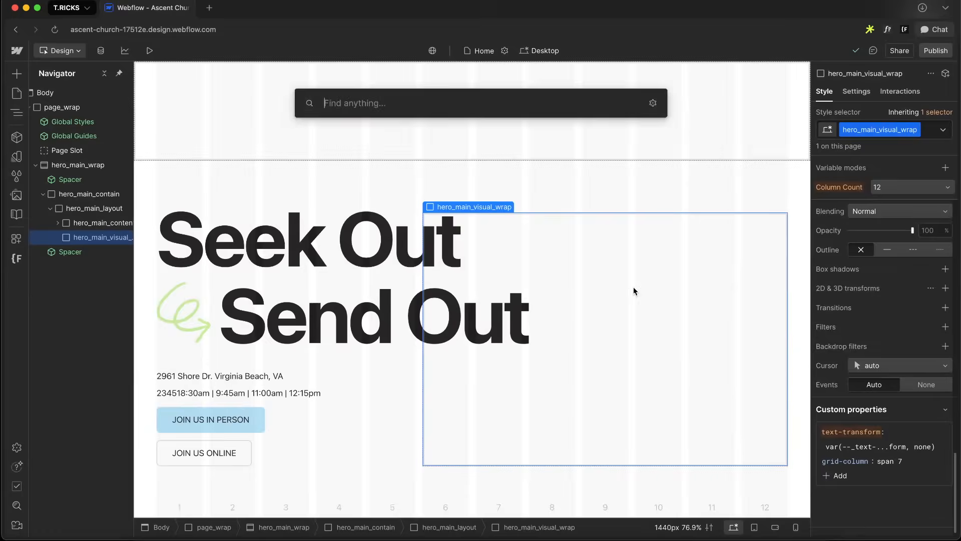
text(div)
key(Return)
key(super+Return)
text(hero_main_visual_)
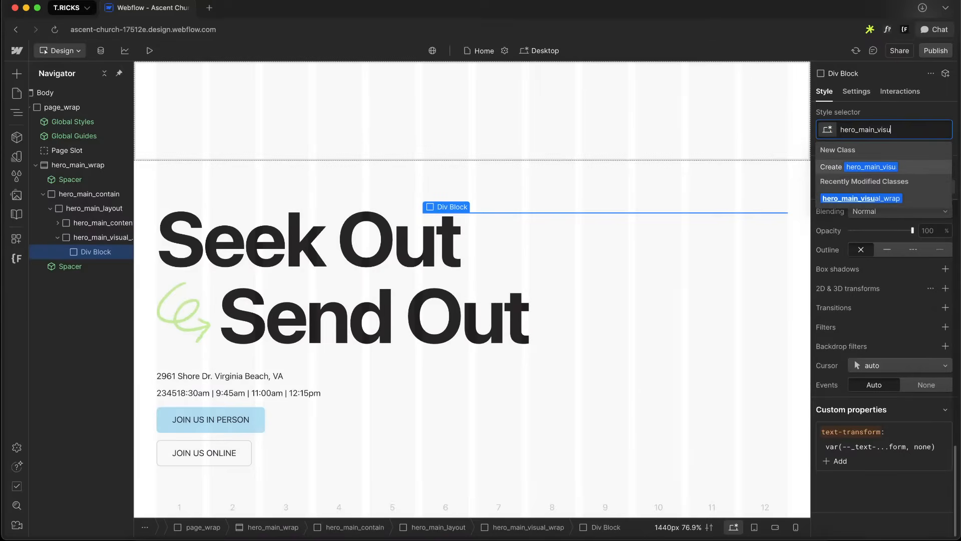
key(BackSpace)
key(BackSpace)
key(BackSpace)
key(BackSpace)
text(image)
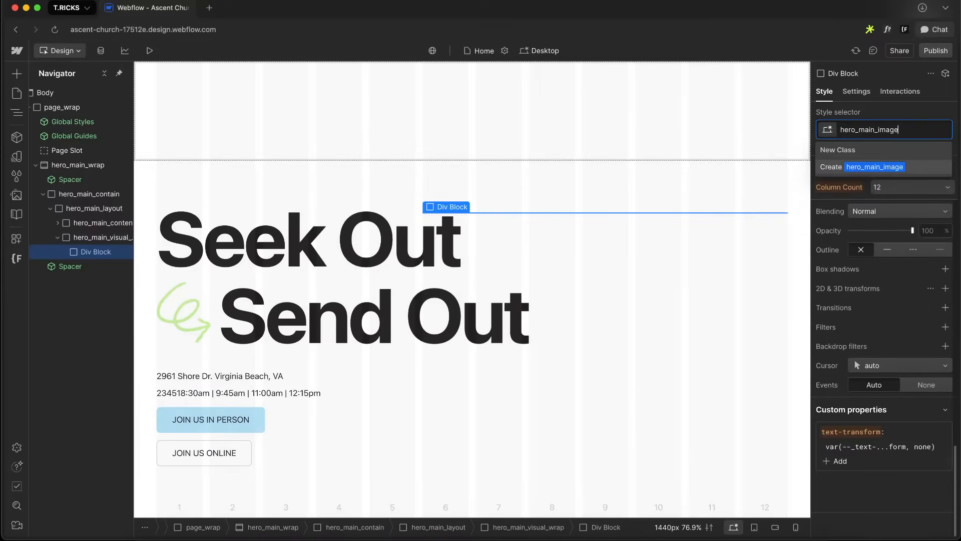
text(_wrap)
key(Return)
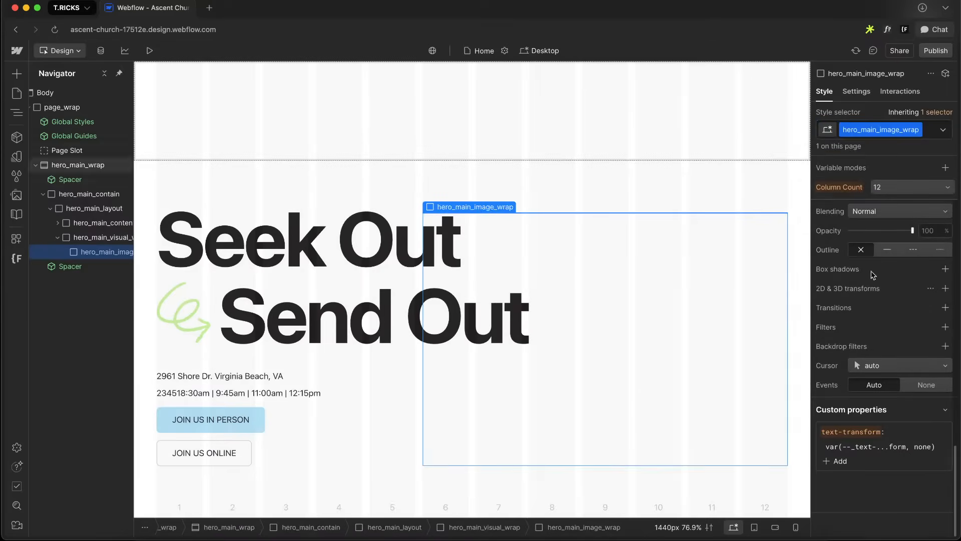
Examine the three hero photos' sizes, rotations and positions in the Figma design
key(ctrl+Right)
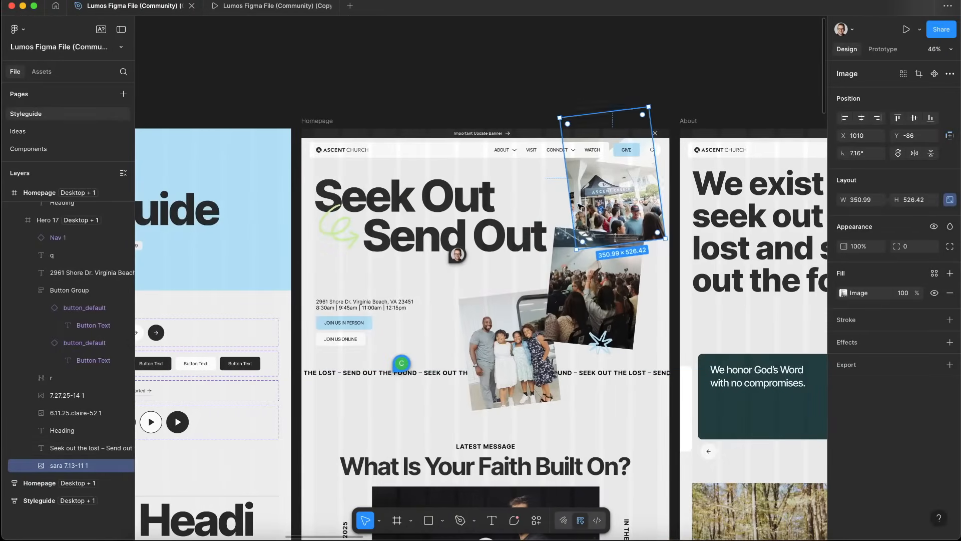
click(589, 284)
shift+click(526, 333)
shift+click(616, 200)
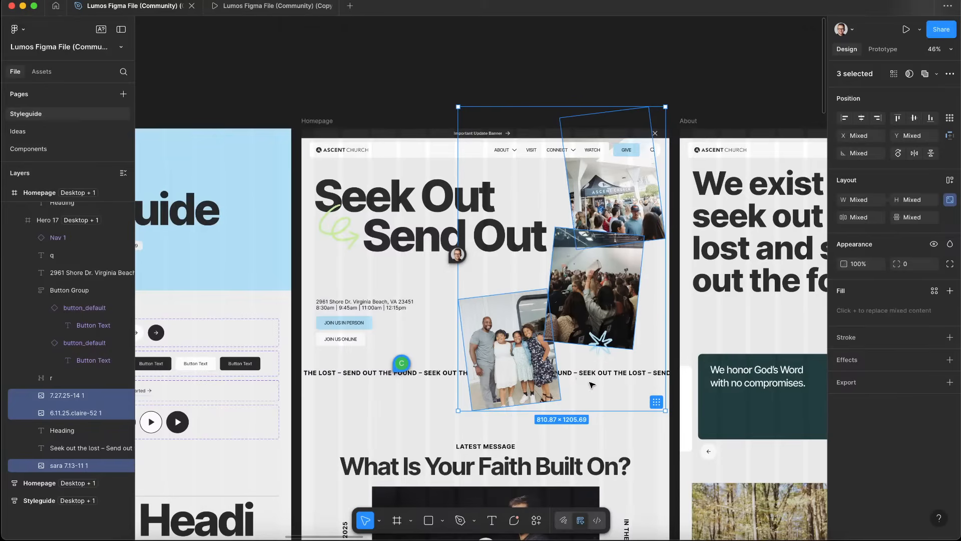
click(602, 157)
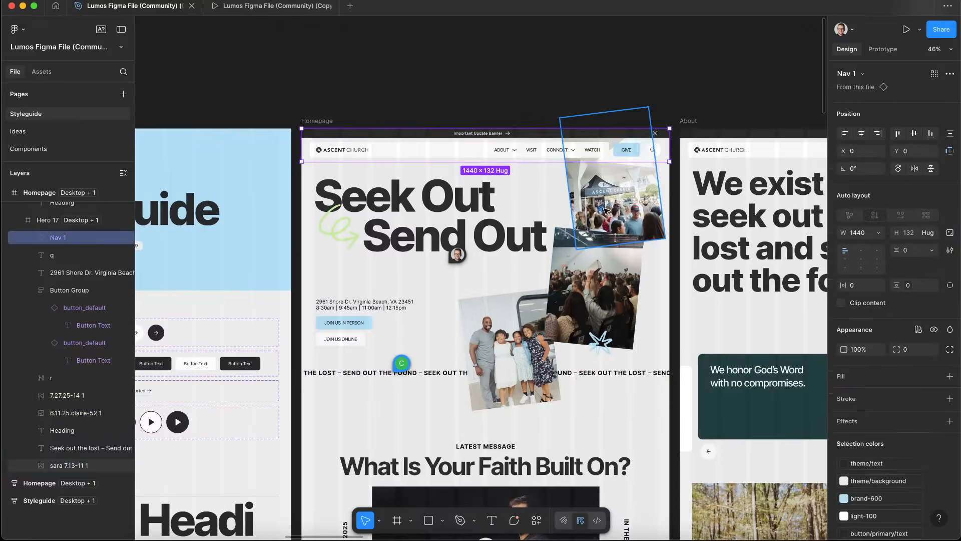
click(607, 196)
click(586, 303)
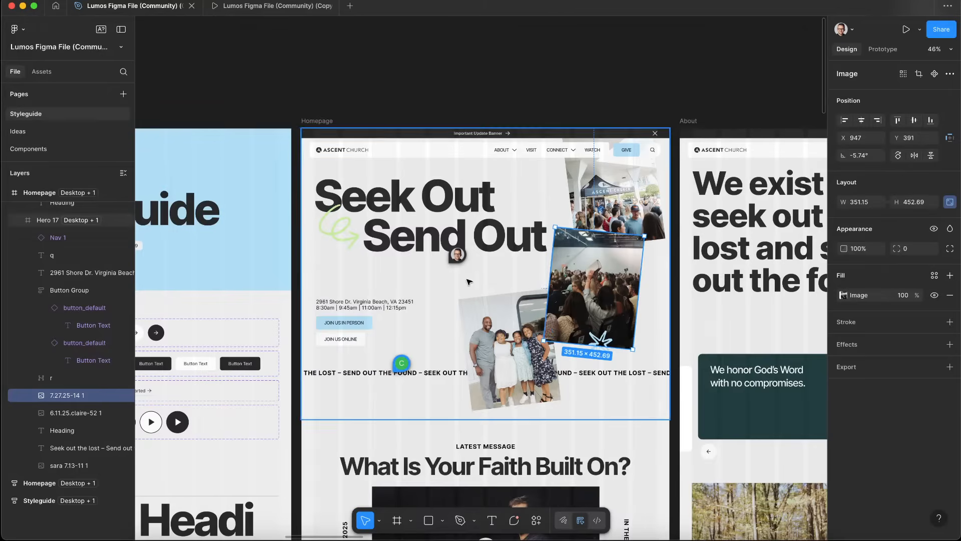
click(529, 369)
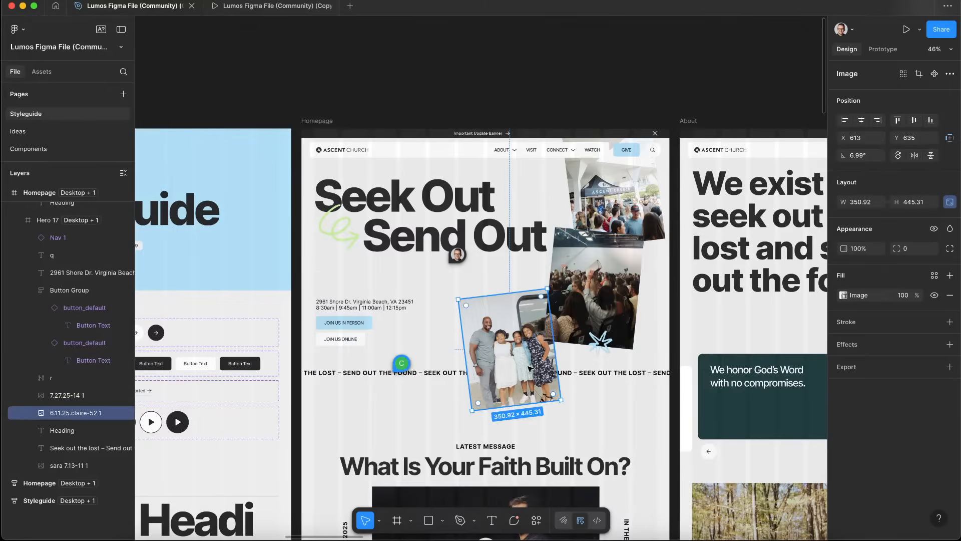
shift+click(591, 292)
shift+click(608, 195)
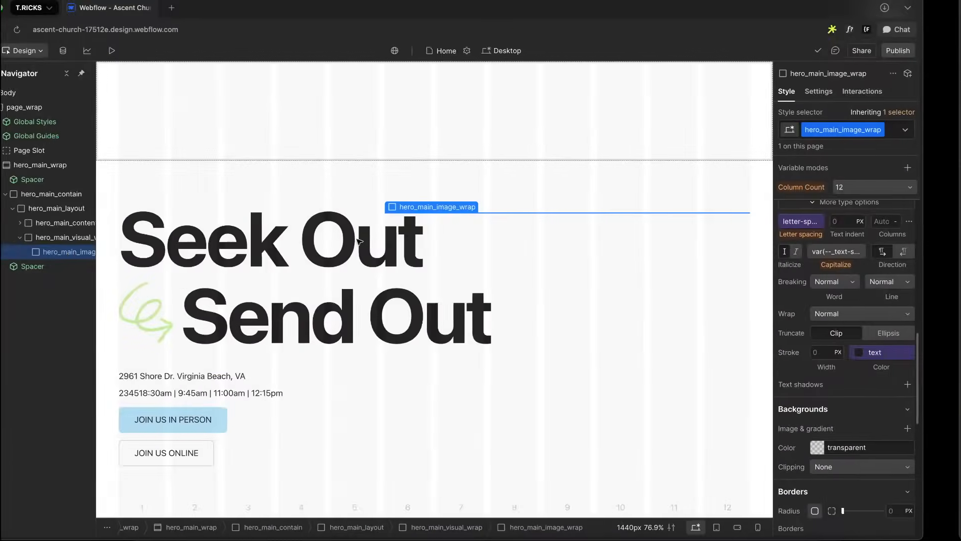
Set hero_main_visual_wrap's aspect ratio to Square (1:1)
scroll(906, 299, up, 5)
scroll(906, 299, up, 2)
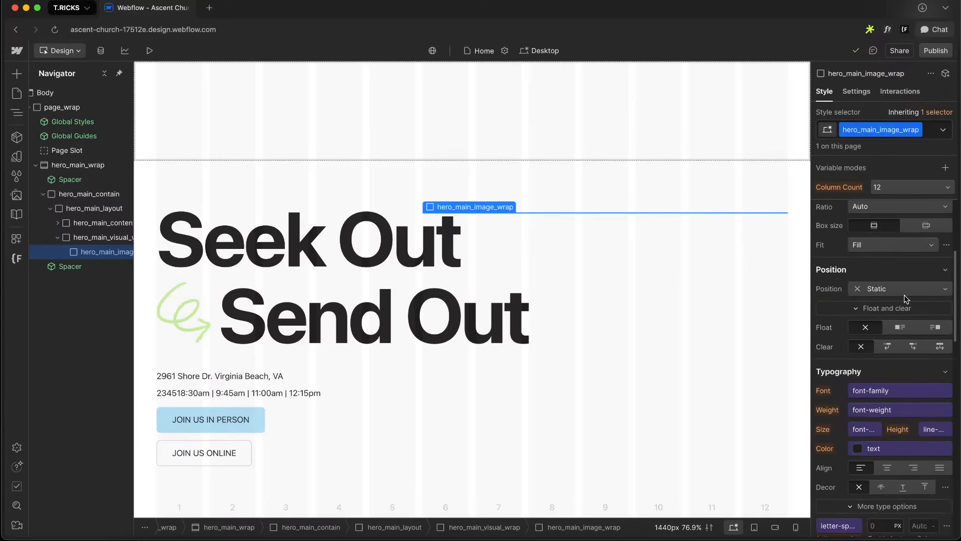
click(128, 237)
scroll(918, 328, down, 3)
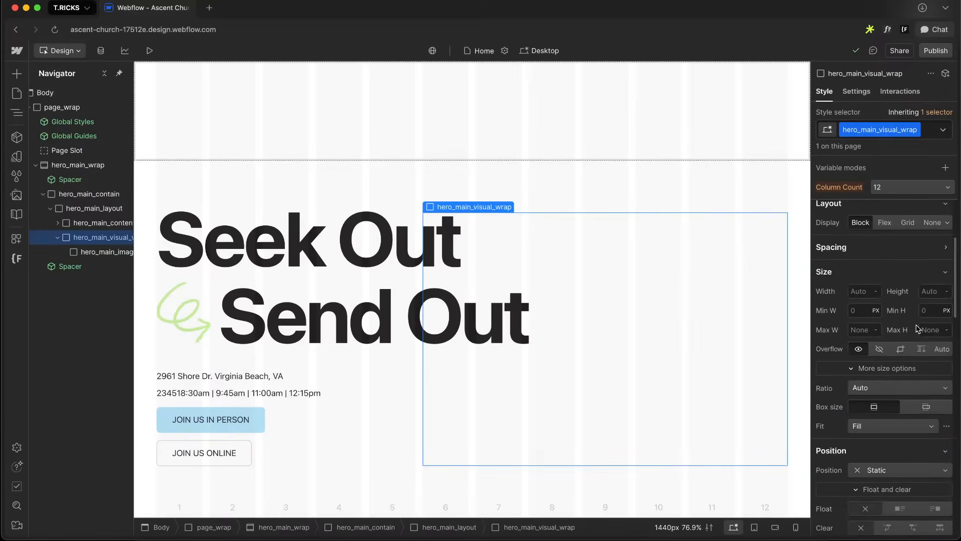
click(896, 277)
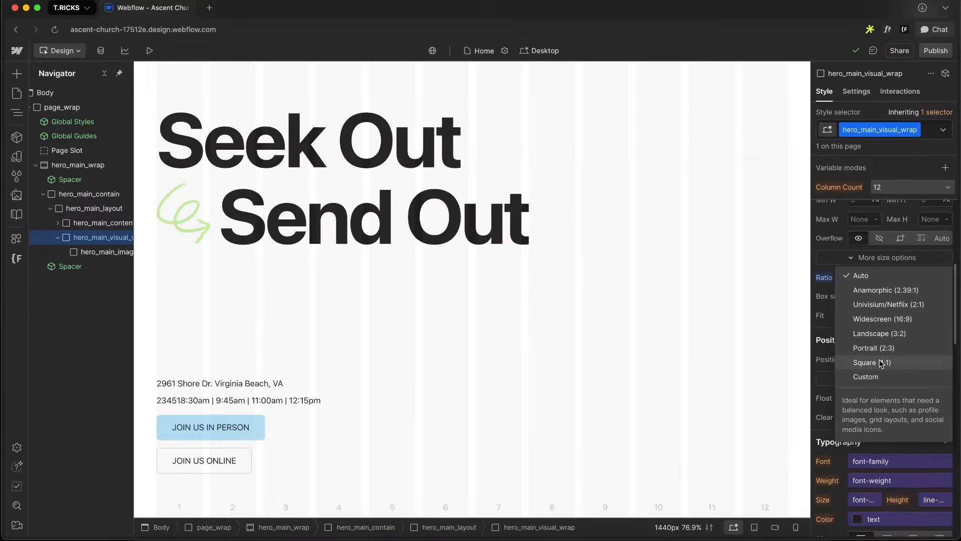
click(876, 362)
click(111, 251)
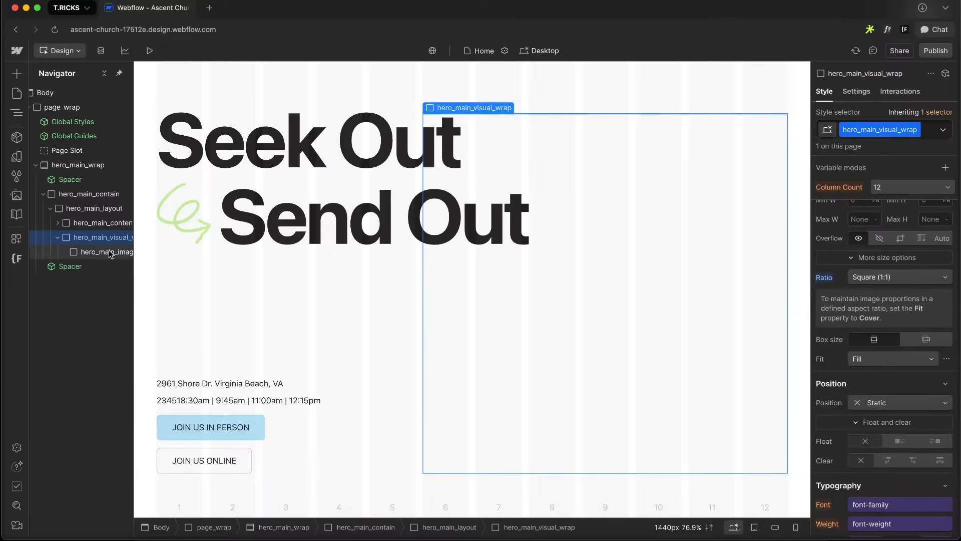
Paste the three hero photos onto empty Figma canvas and group them together
key(ctrl+Right)
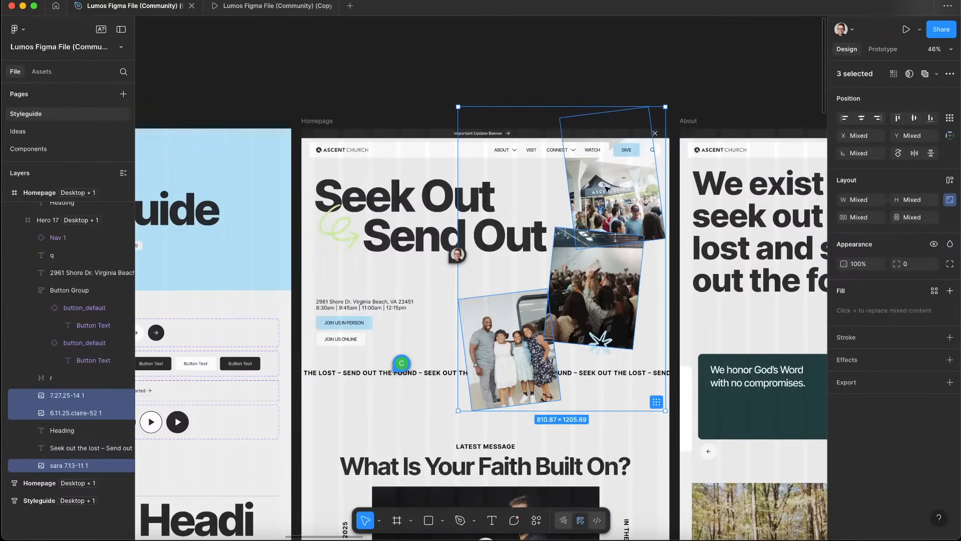
scroll(631, 246, down, 5)
click(634, 139)
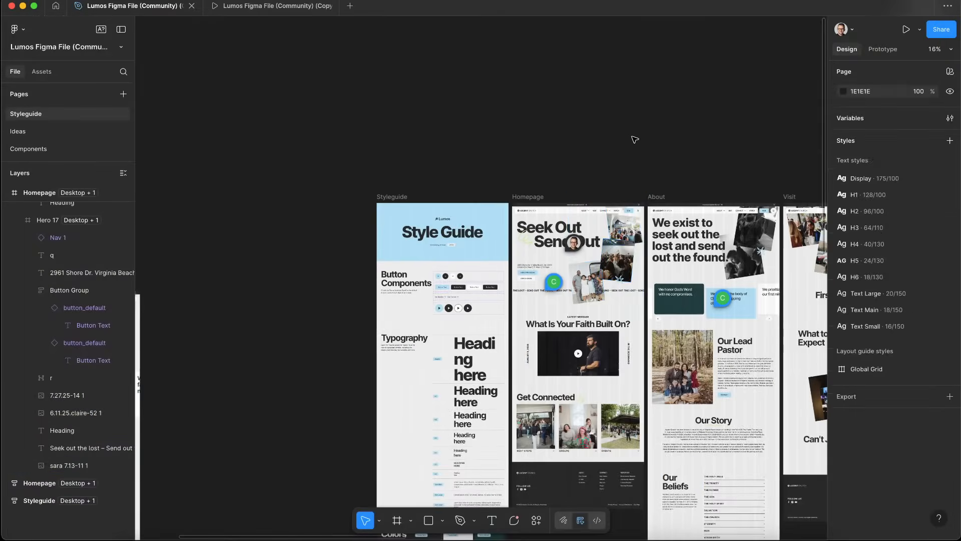
scroll(541, 152, left, 8)
scroll(542, 152, up, 4)
key(super+v)
scroll(497, 288, up, 5)
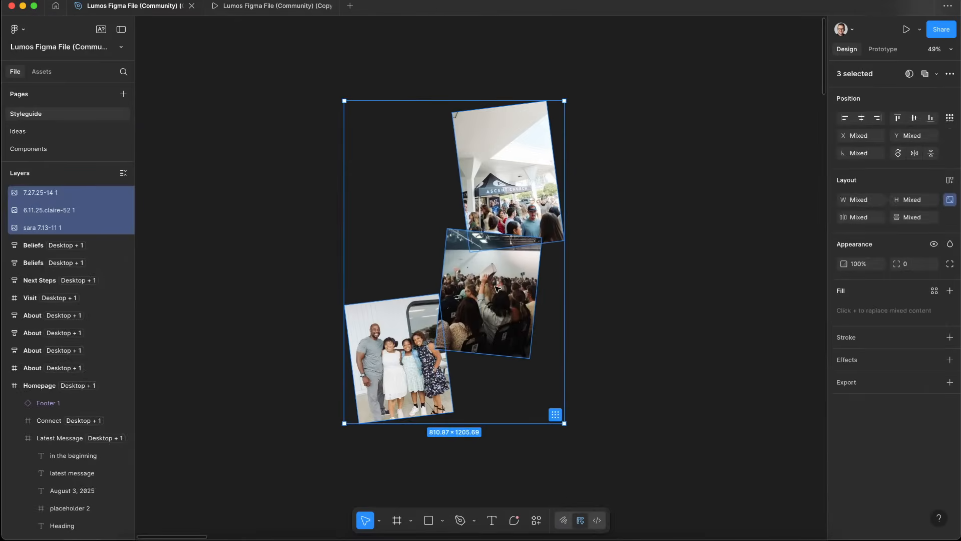
key(super+g)
Inspect the top photo's width inside the new group, then reselect the whole group
double_click(500, 155)
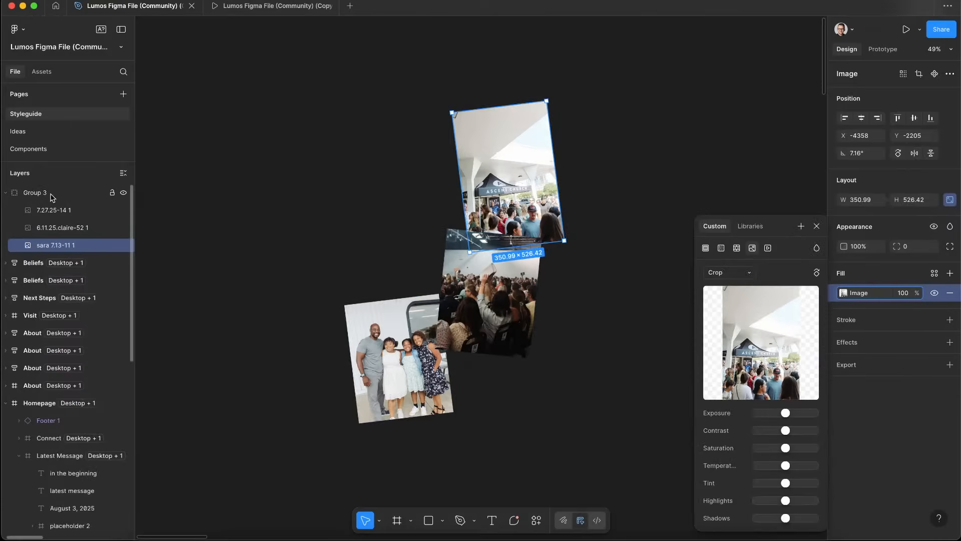
click(867, 200)
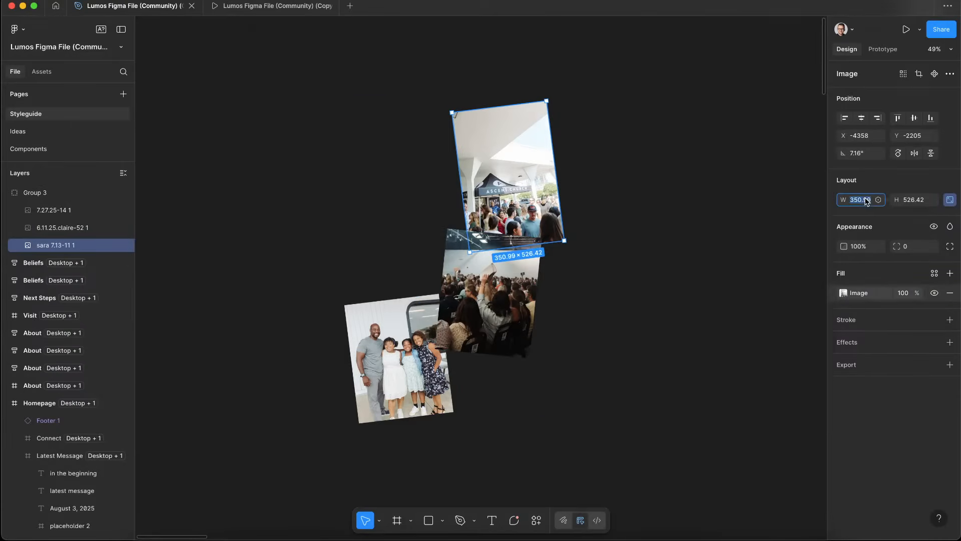
click(30, 192)
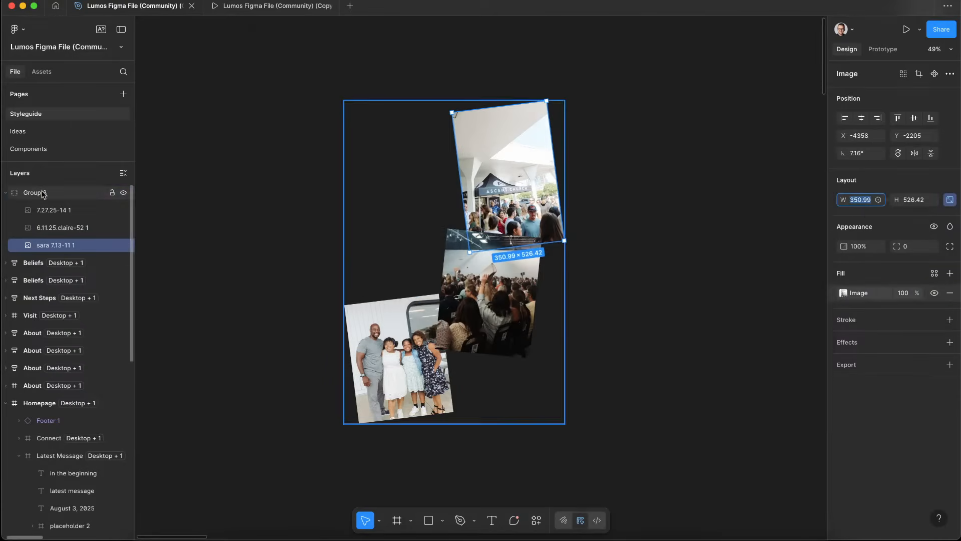
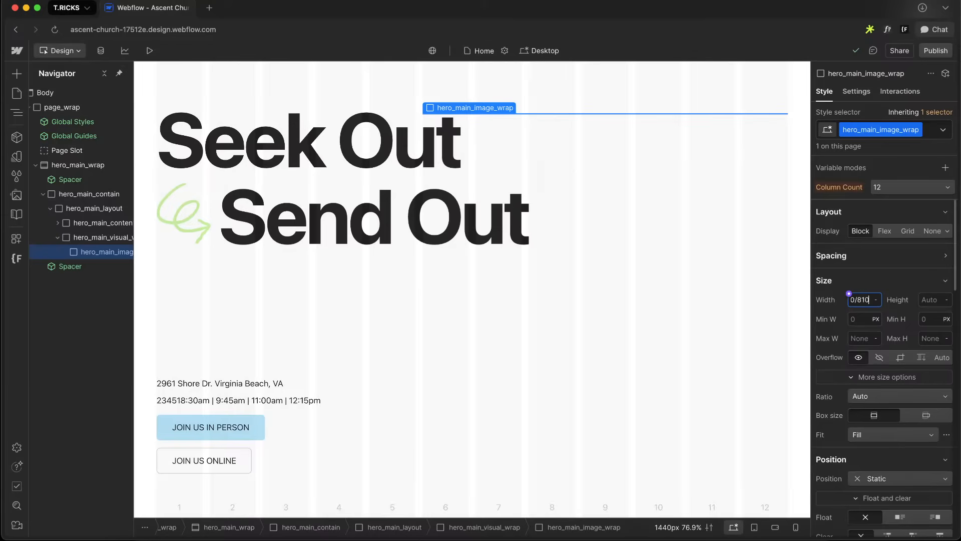
Set hero_main_image_wrap's width to 43.21% and check the top photo's dimensions in the Figma group
key(Return)
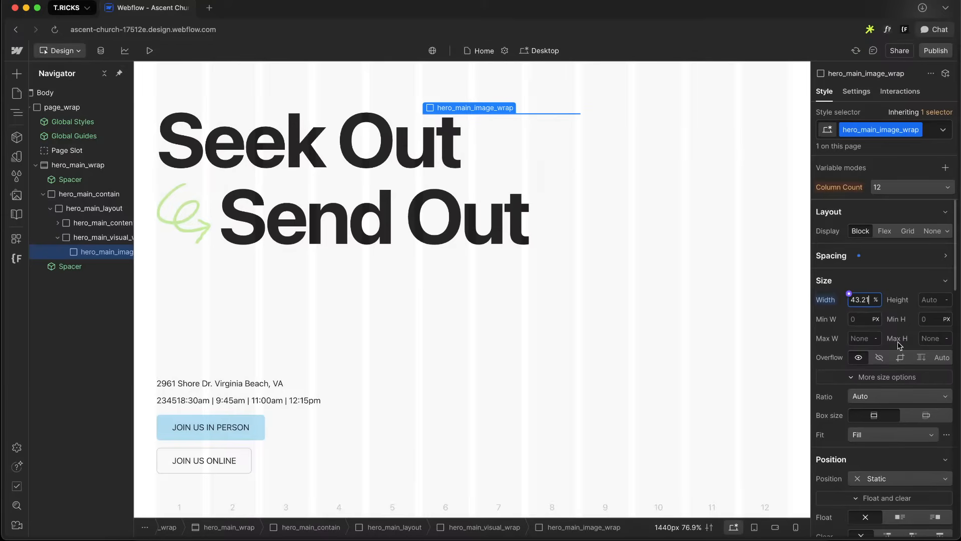
click(872, 258)
key(ctrl+Right)
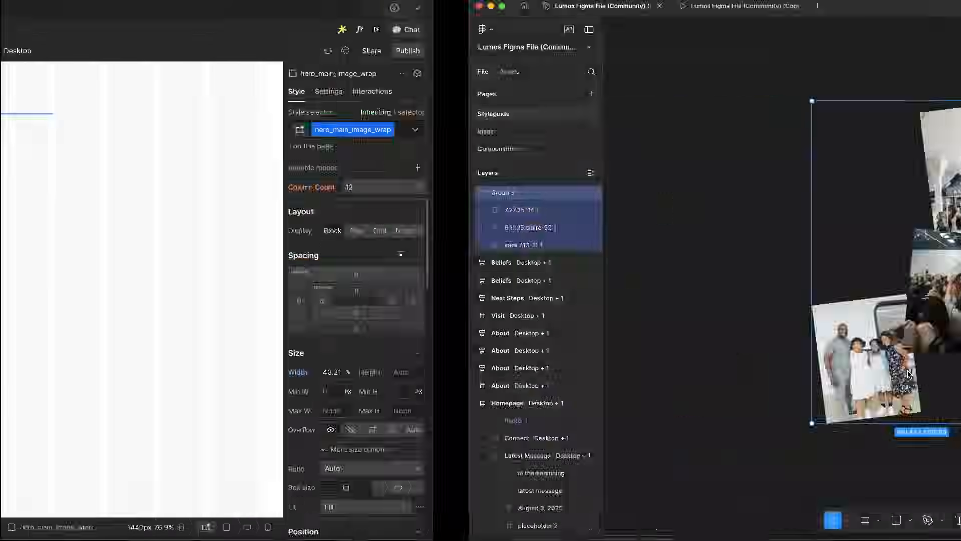
double_click(515, 134)
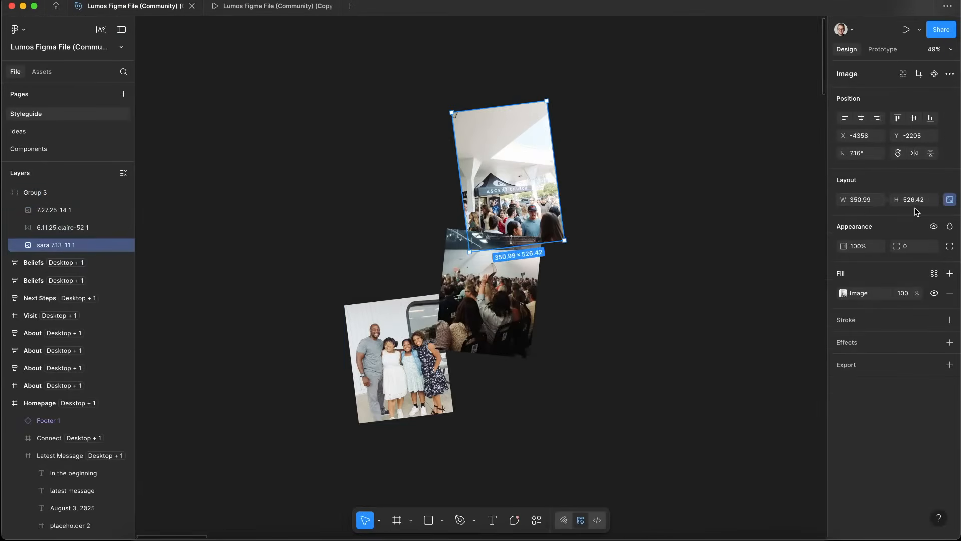
key(ctrl+Left)
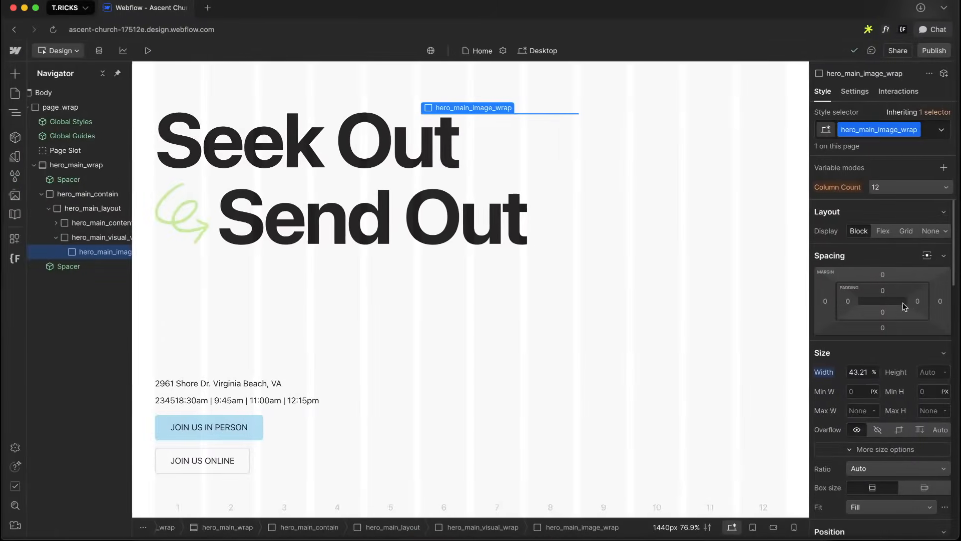
Set hero_main_image_wrap's aspect ratio to Custom, 3.5 wide by 5.2 high
scroll(905, 306, down, 5)
click(869, 235)
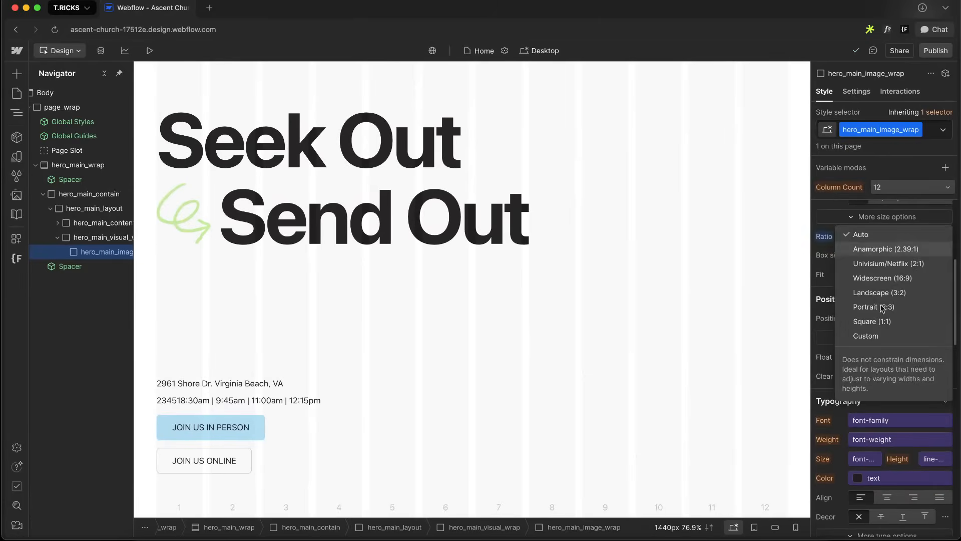
click(857, 333)
click(868, 256)
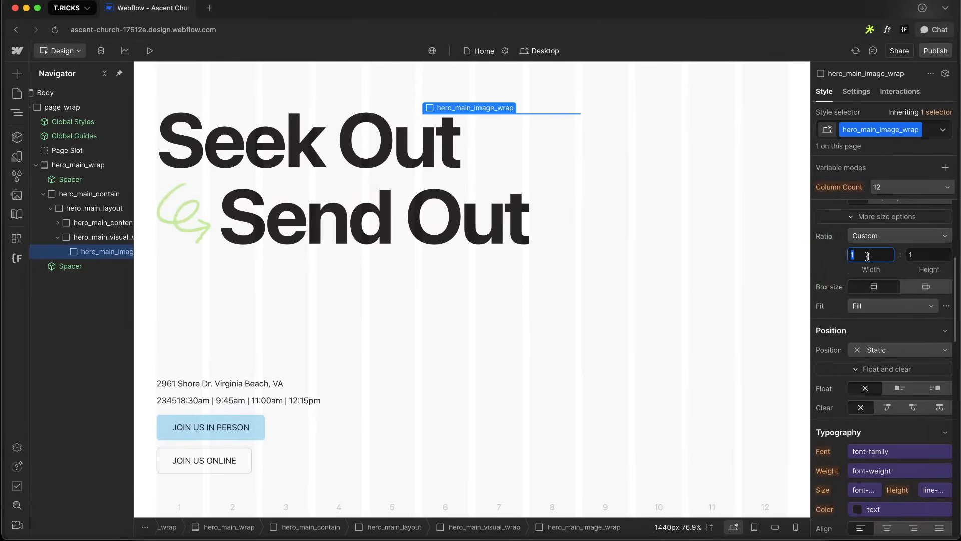
text(3.5)
click(930, 256)
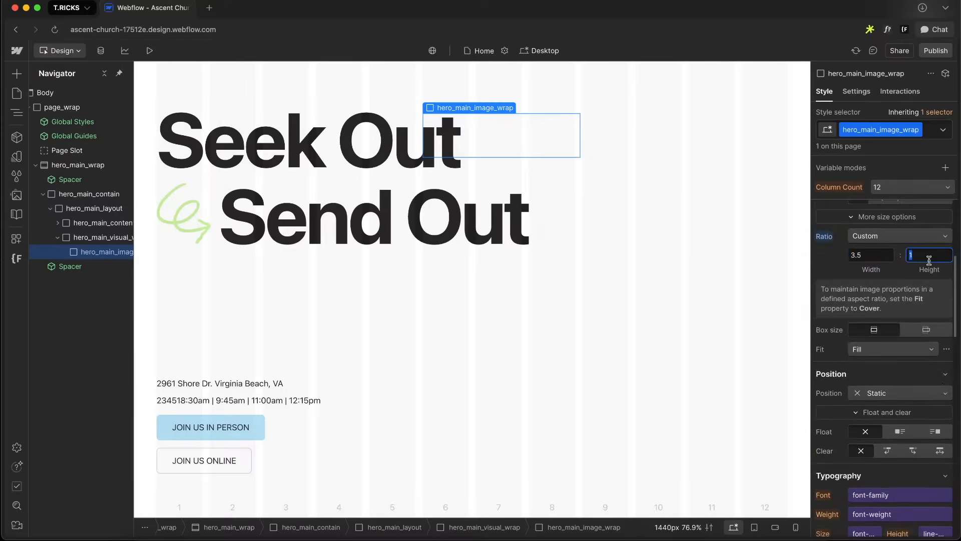
text(5.2)
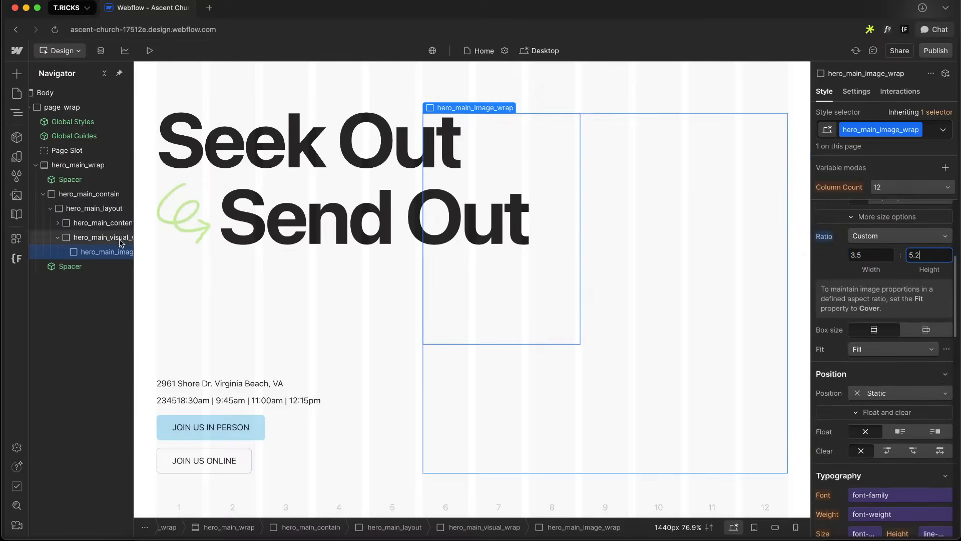
Set hero_main_image_wrap's position to Relative
scroll(836, 332, down, 4)
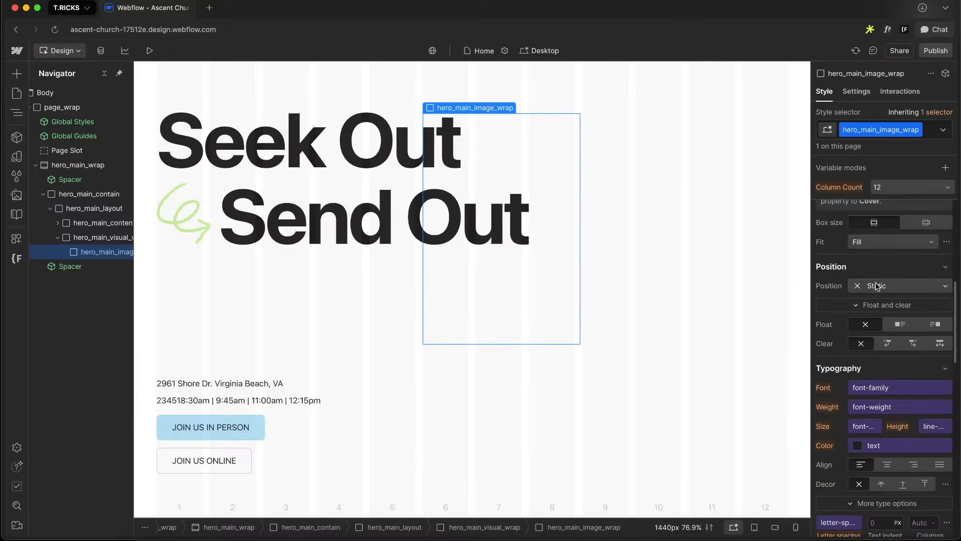
click(891, 285)
click(879, 298)
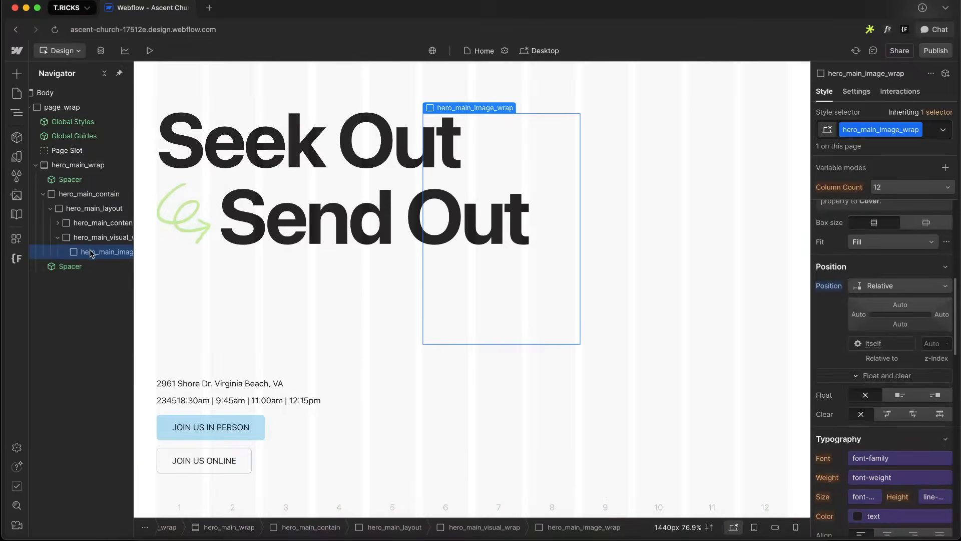
Insert a Visual Image component inside hero_main_image_wrap
key(super+k)
text(im)
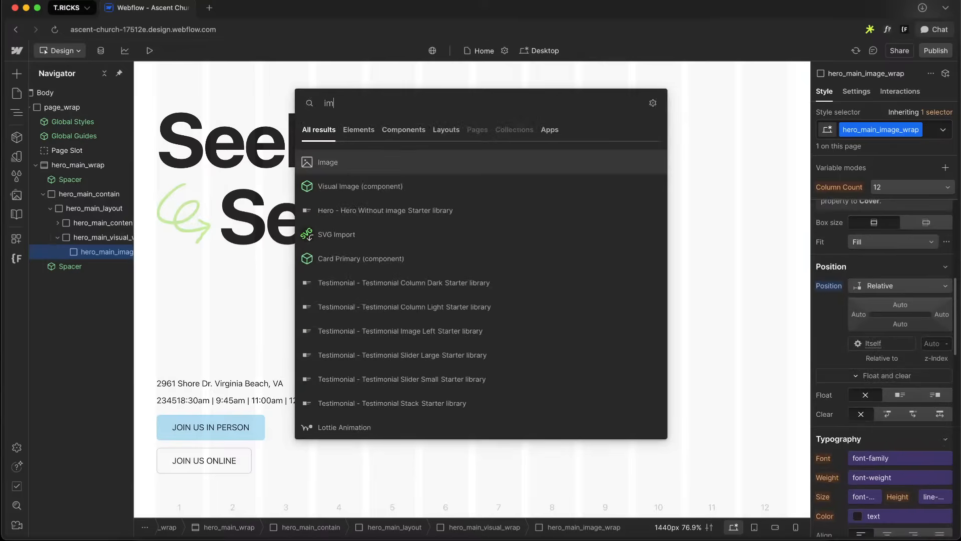
key(Down)
key(Return)
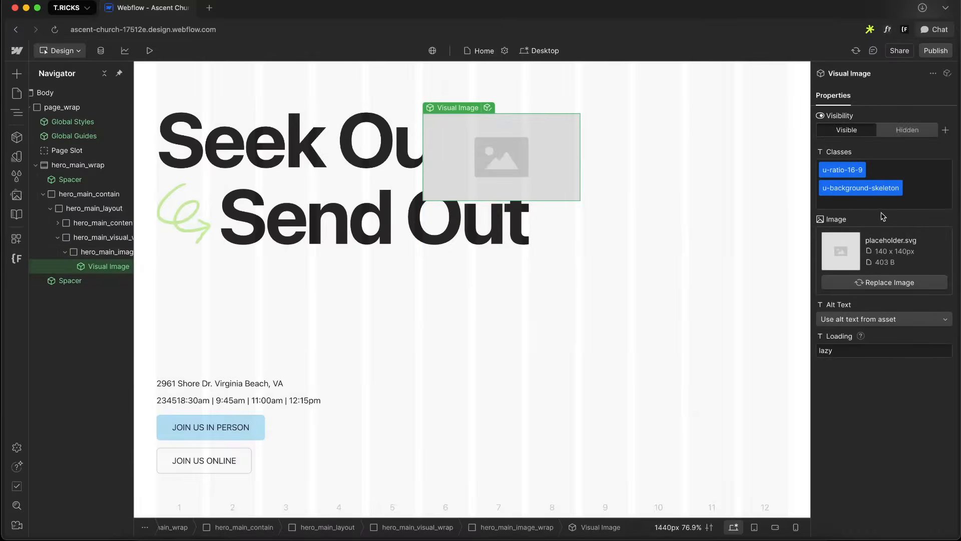
Replace the Visual Image's u-ratio-16-9 and u-background-skeleton classes with u-cover
click(847, 186)
key(BackSpace)
key(BackSpace)
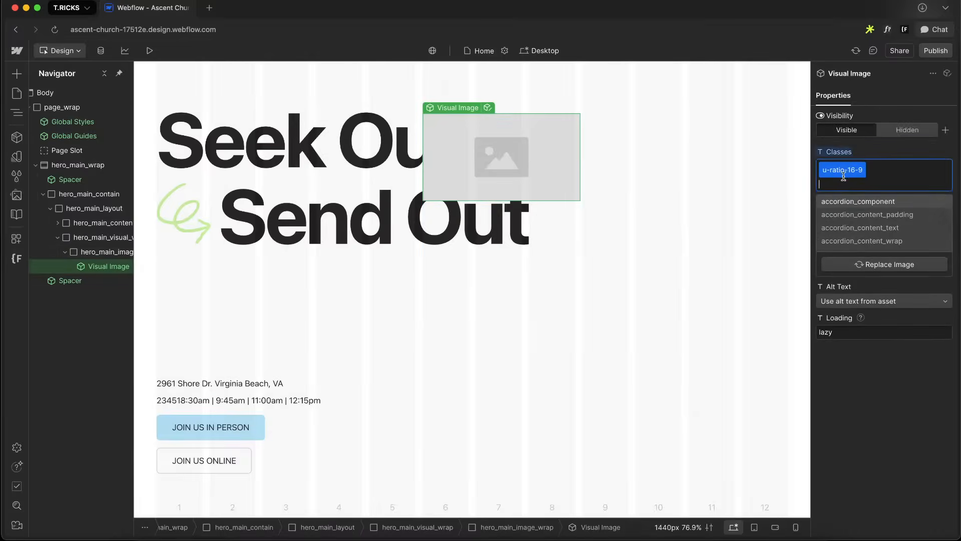
click(845, 170)
text(cover)
key(Return)
click(836, 170)
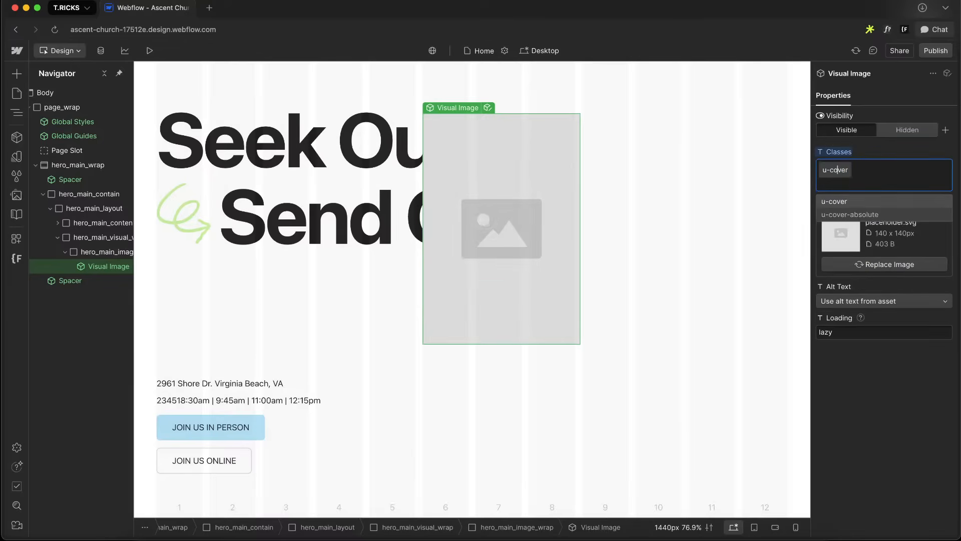
click(877, 153)
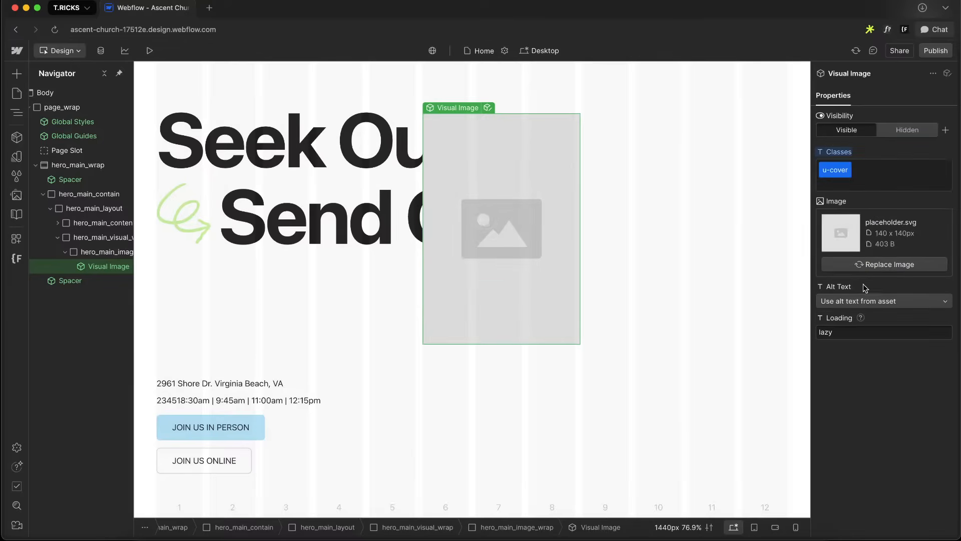
Set hero_main_content's position to Relative
click(65, 253)
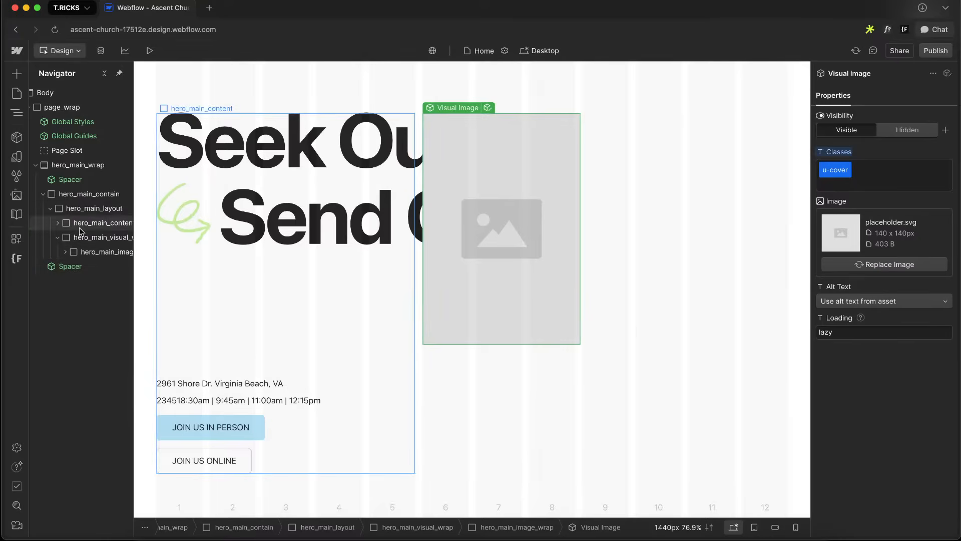
click(103, 223)
scroll(901, 344, down, 4)
scroll(901, 344, down, 5)
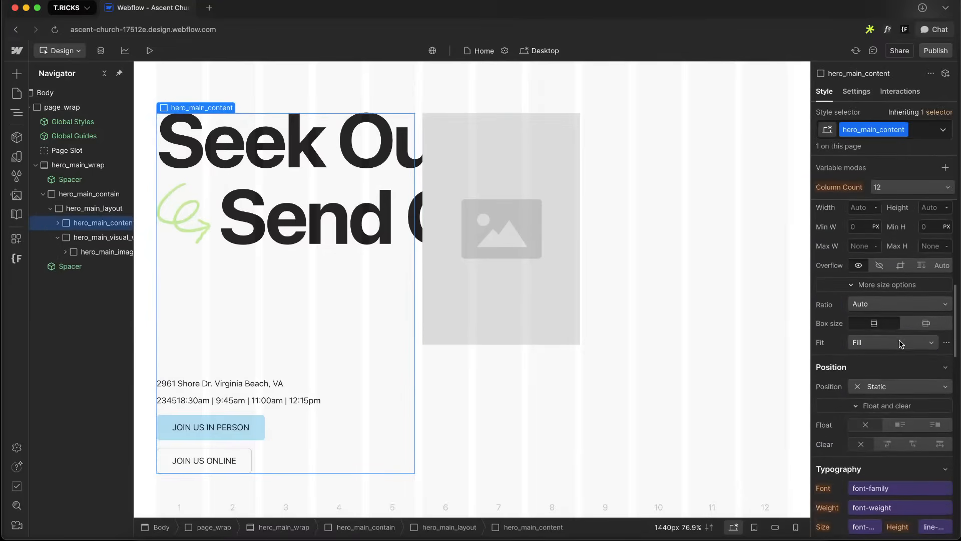
click(896, 383)
click(883, 395)
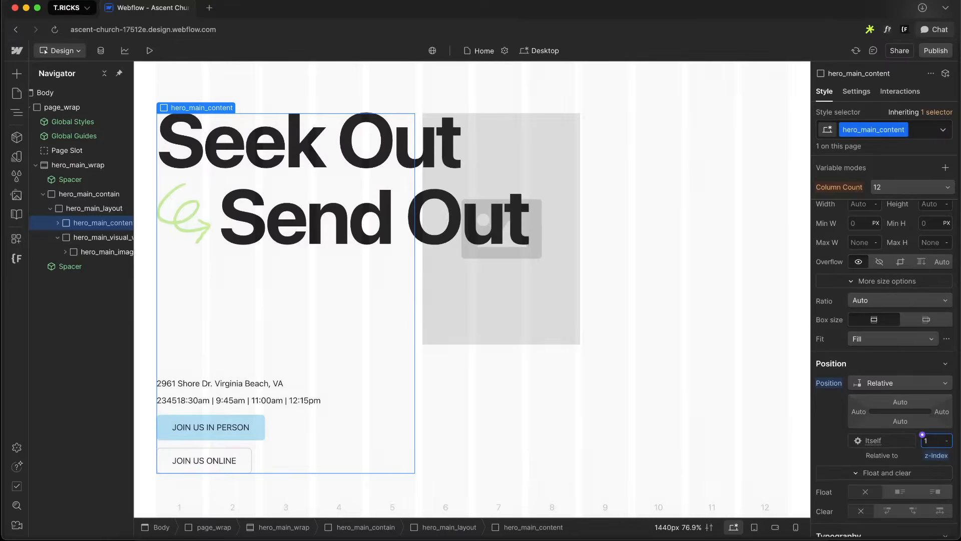
Examine the top photo's rotation angle in the Figma design
click(100, 257)
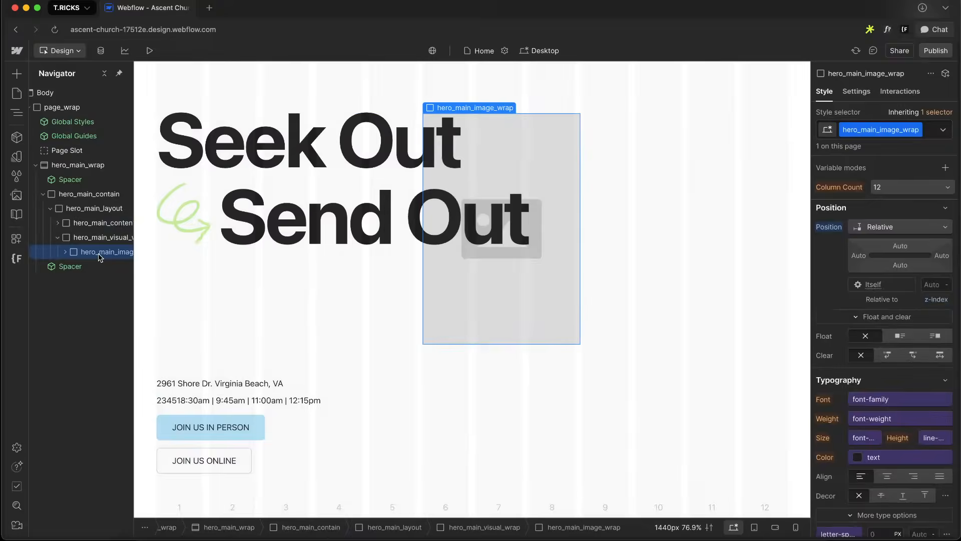
key(ctrl+Right)
scroll(516, 223, down, 5)
scroll(516, 223, down, 5)
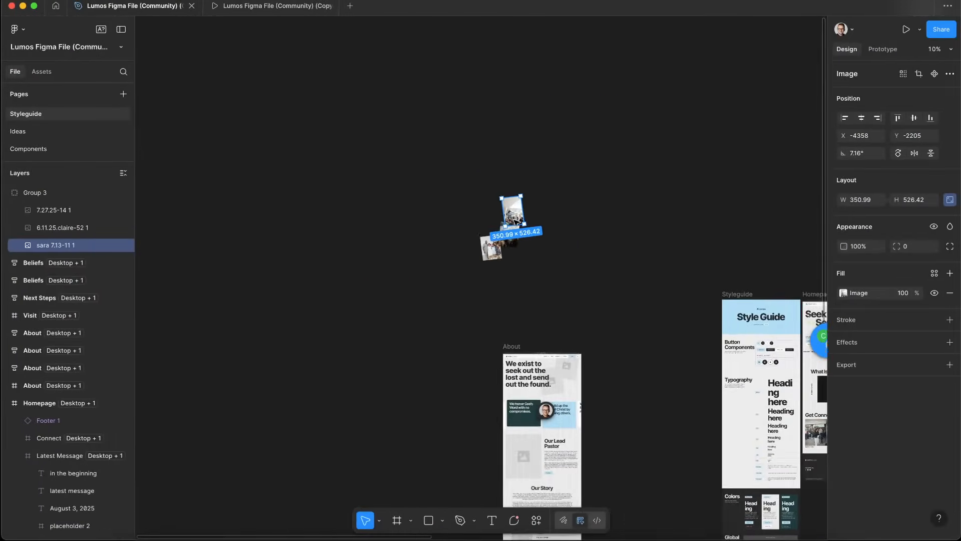
scroll(517, 223, right, 3)
scroll(573, 245, right, 3)
scroll(572, 245, up, 10)
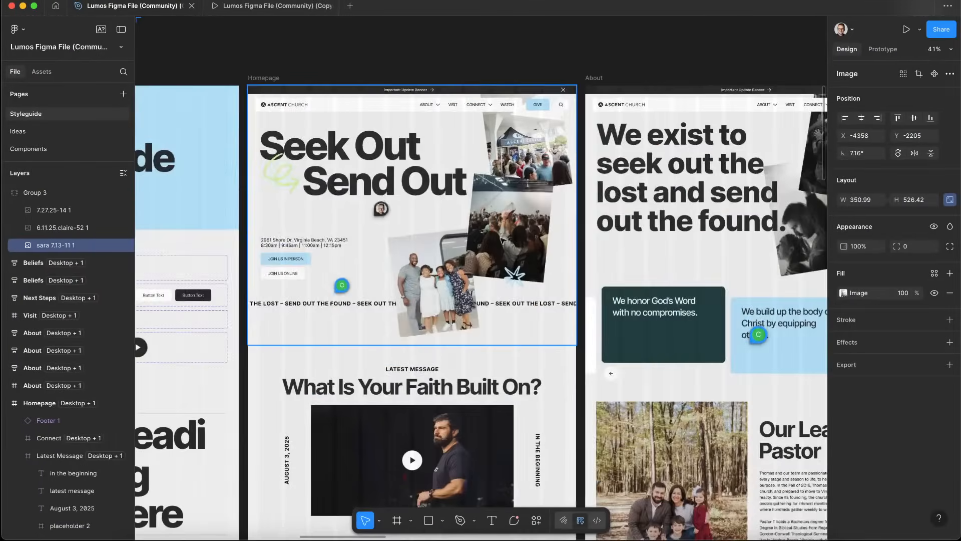
scroll(563, 326, down, 8)
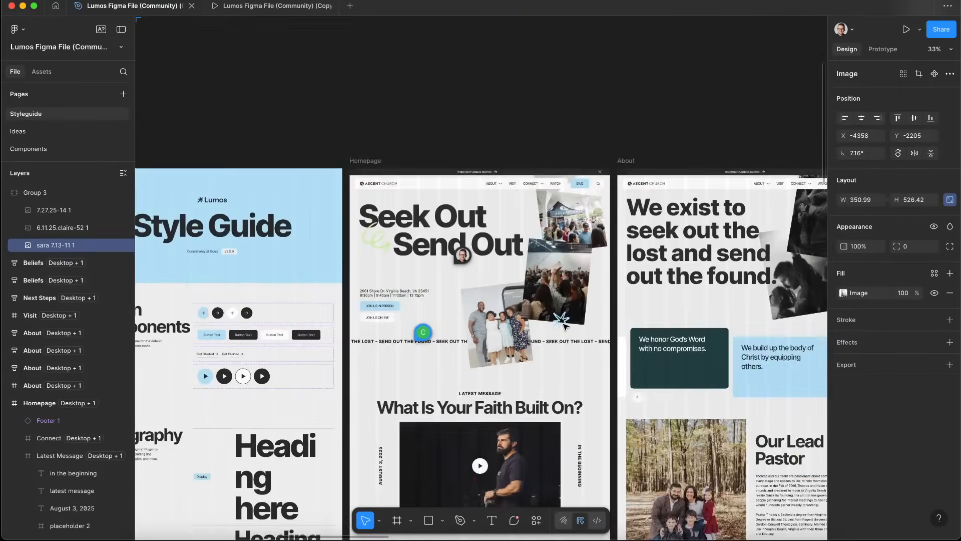
scroll(307, 195, left, 10)
scroll(307, 197, up, 5)
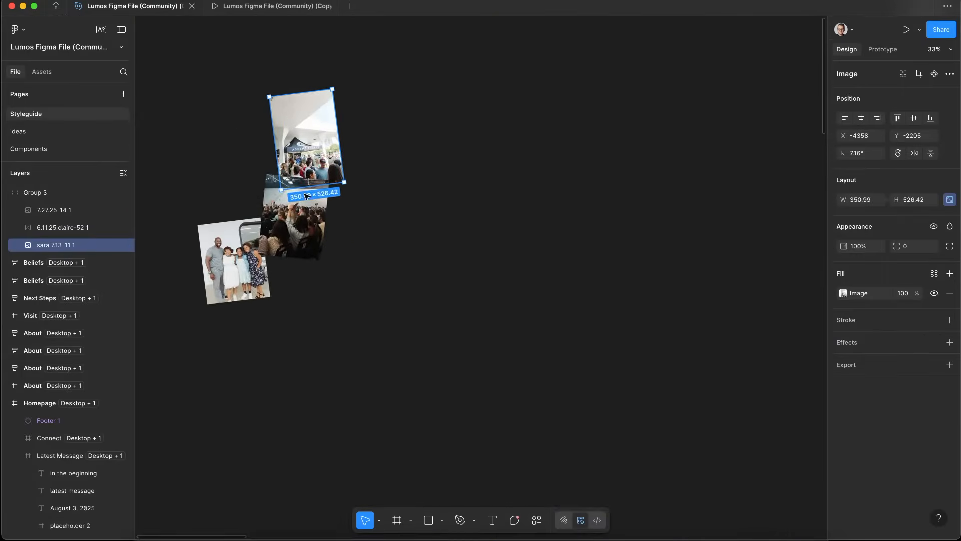
scroll(307, 197, left, 2)
scroll(243, 120, up, 3)
click(357, 311)
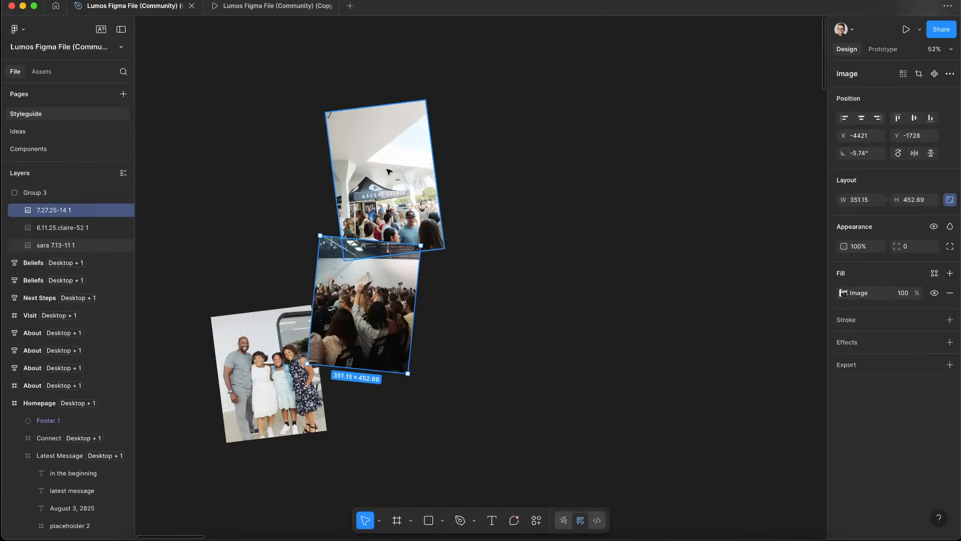
click(396, 220)
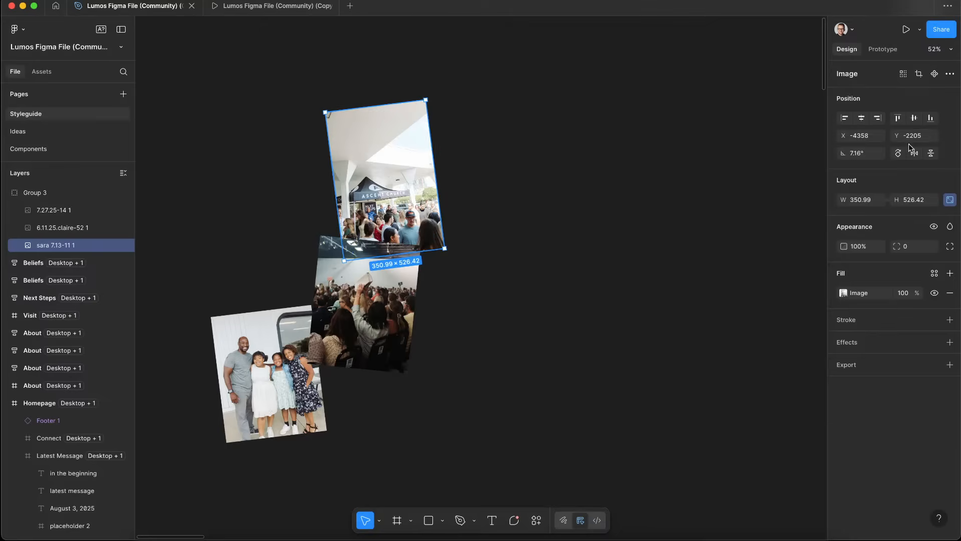
click(872, 152)
Add a 2D transform rotating hero_main_image_wrap by -7.16 degrees on the Z axis
key(ctrl+Left)
scroll(883, 328, down, 10)
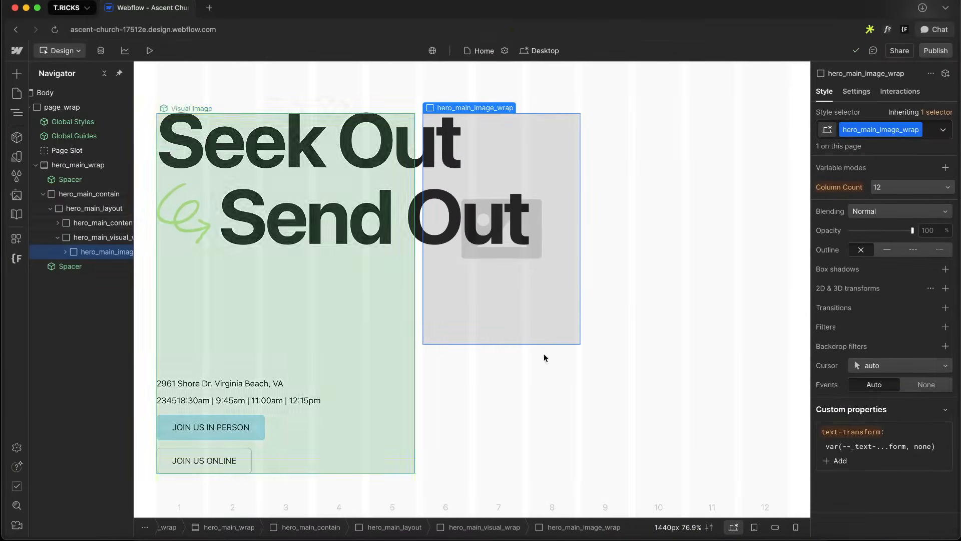
click(945, 288)
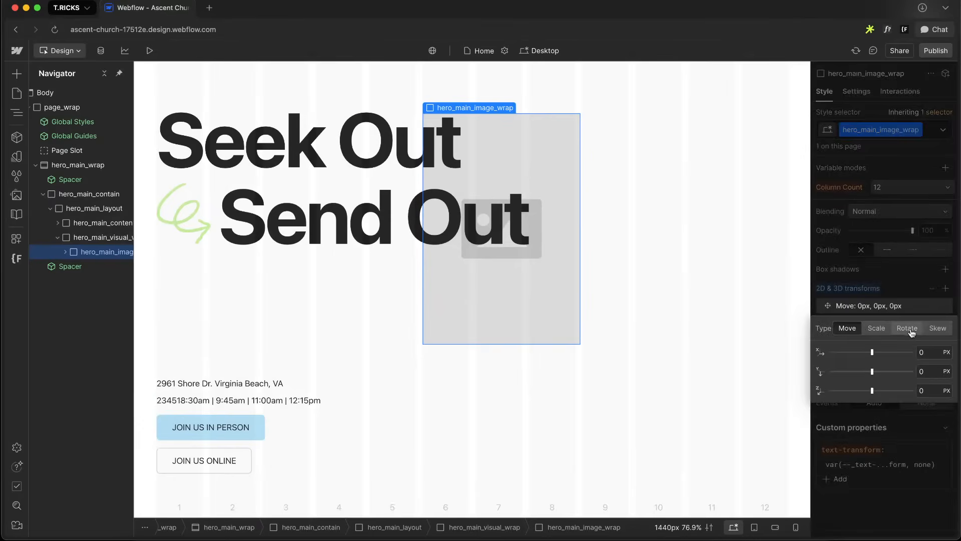
click(907, 328)
click(929, 393)
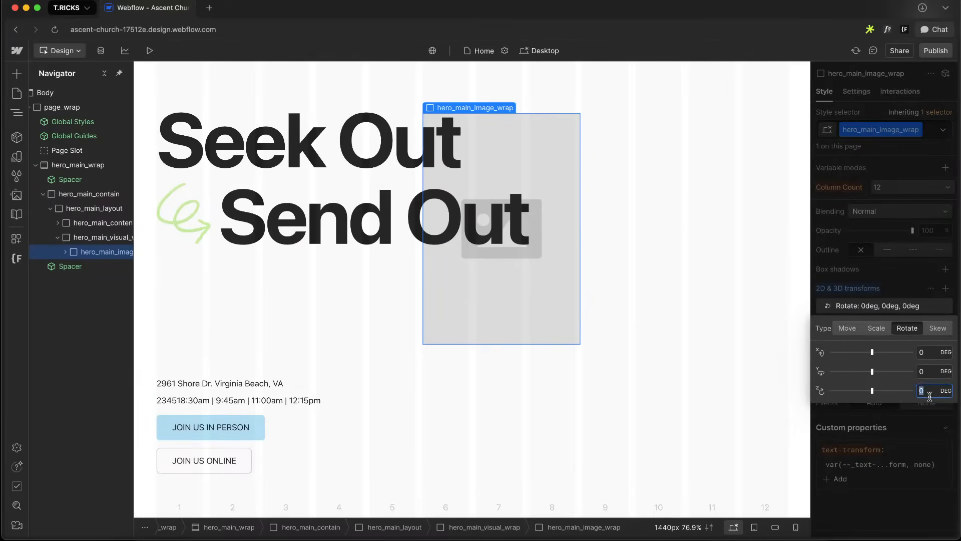
text(1)
key(ctrl+Right)
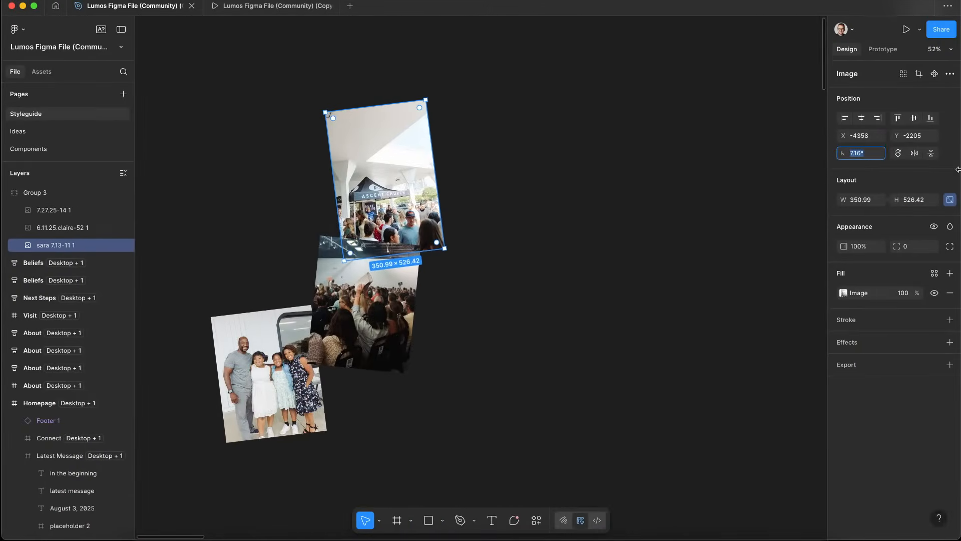
key(ctrl+Left)
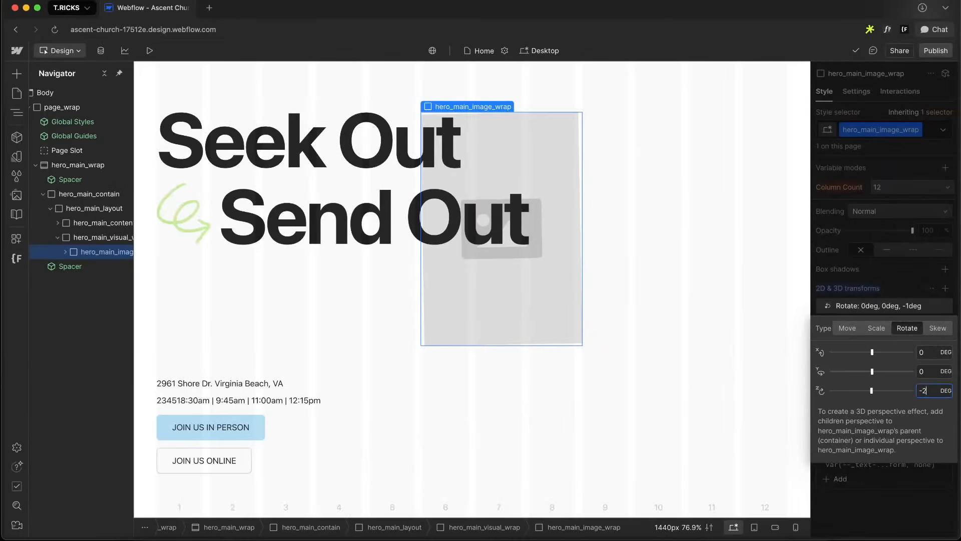
key(Down)
key(Down)
key(Down)
key(Down)
key(Down)
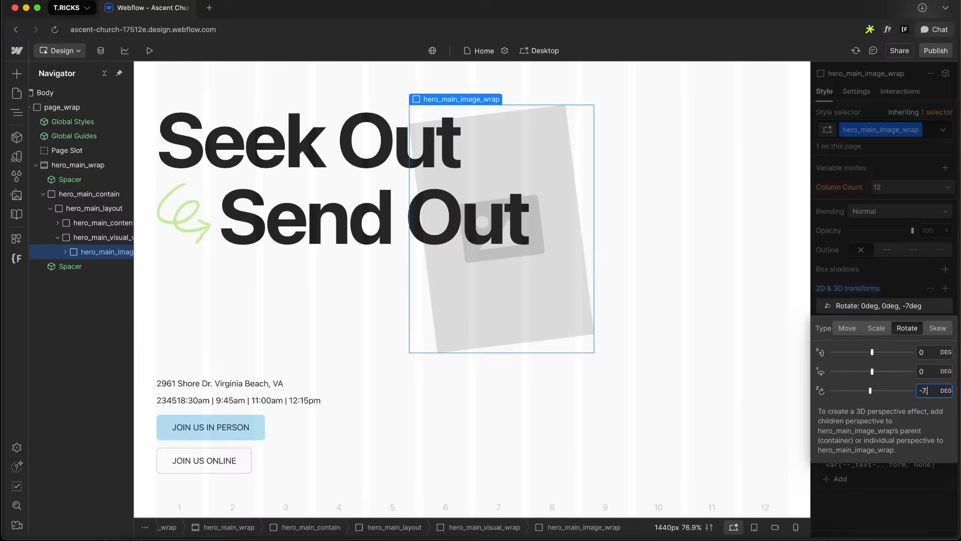
key(Return)
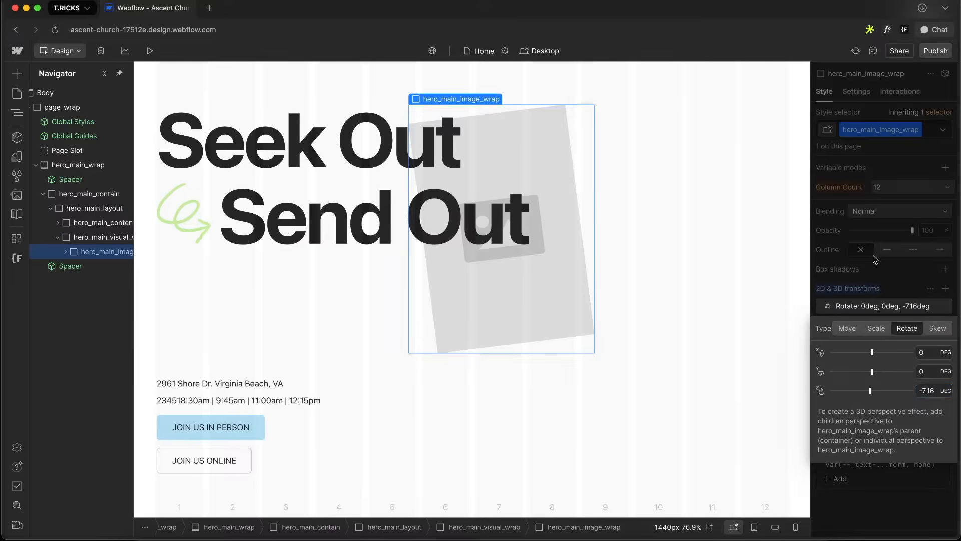
Duplicate hero_main_image_wrap and give the copy the combo class is-2
click(873, 255)
key(super+d)
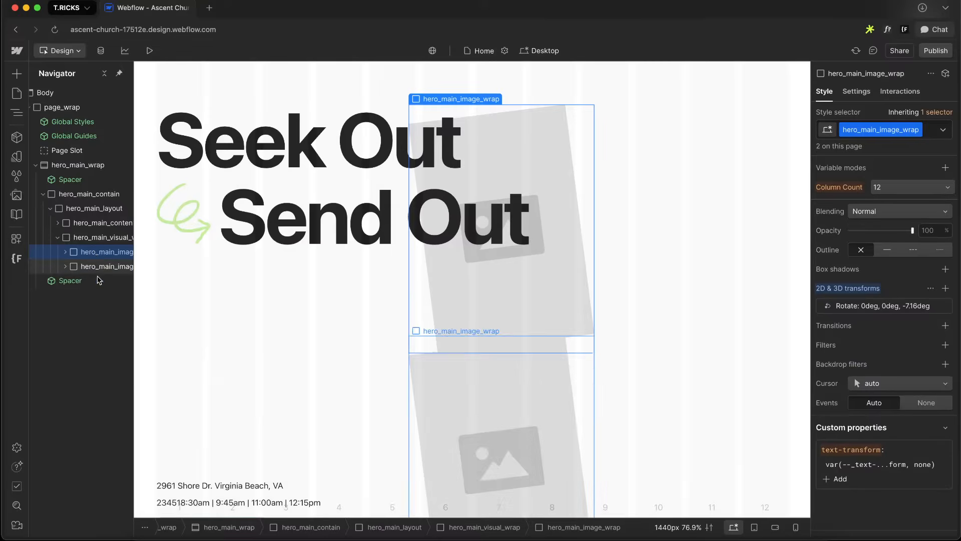
click(100, 267)
click(932, 128)
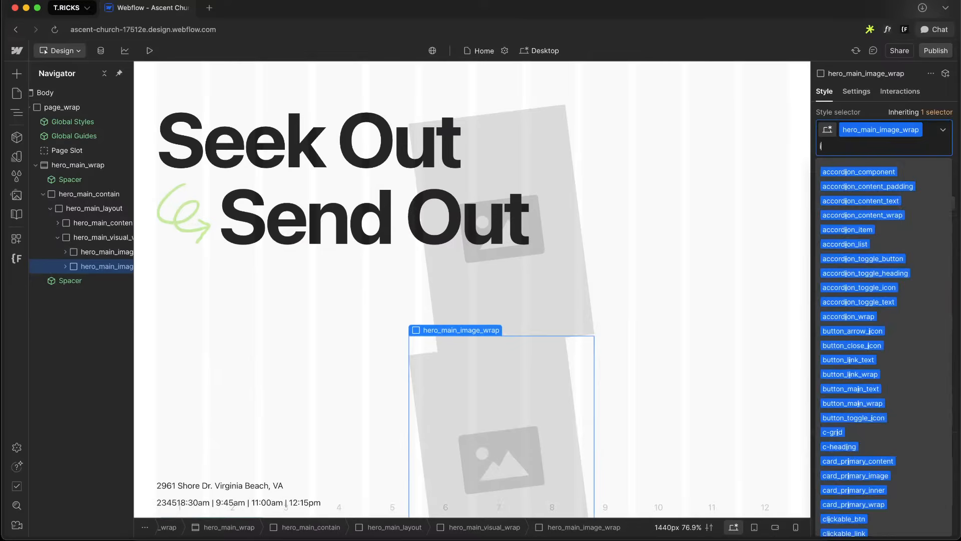
text(is-1)
key(Return)
double_click(827, 147)
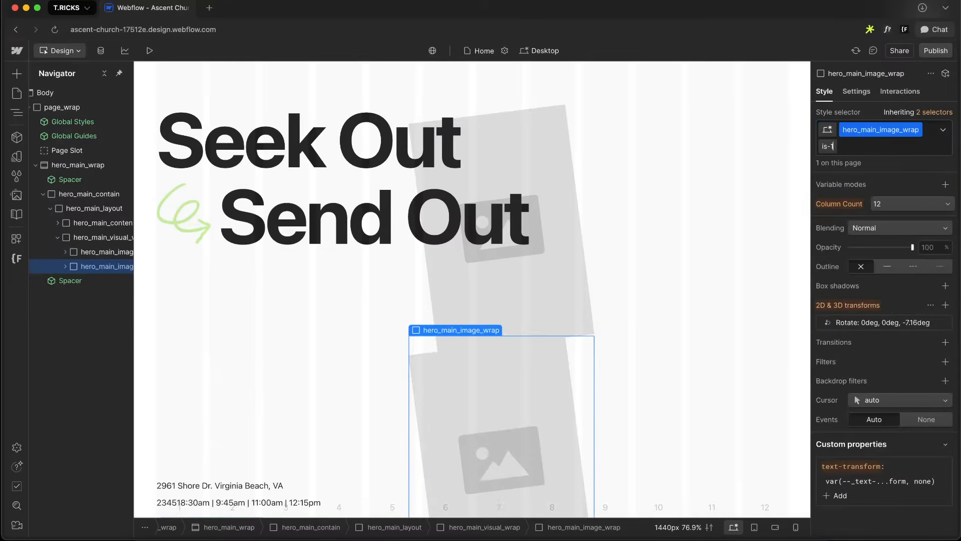
key(Return)
Check the middle photo's rotation in the Figma design and set the is-2 image wrap's Z rotation to 5.74 degrees
key(ctrl+Right)
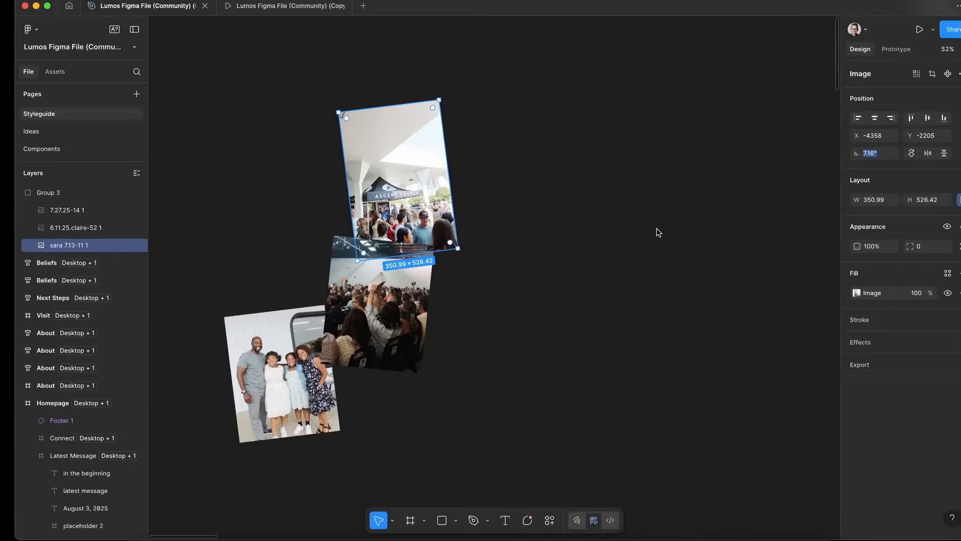
click(362, 311)
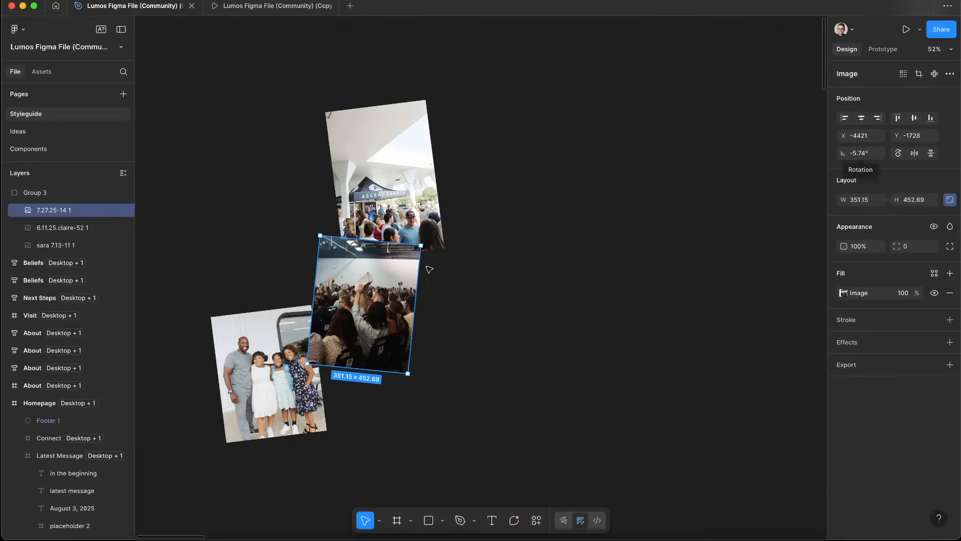
key(ctrl+Left)
click(901, 322)
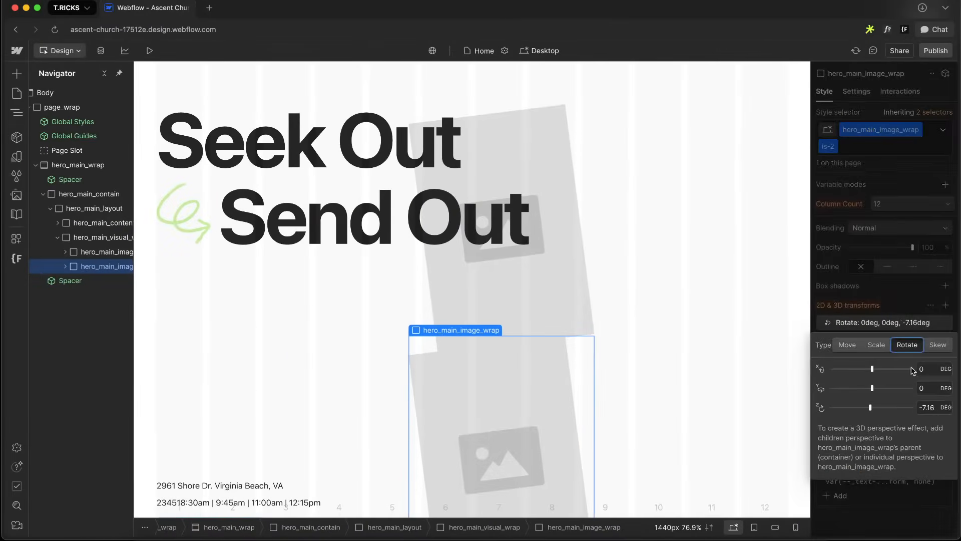
click(935, 404)
text(5.74)
key(ctrl+Right)
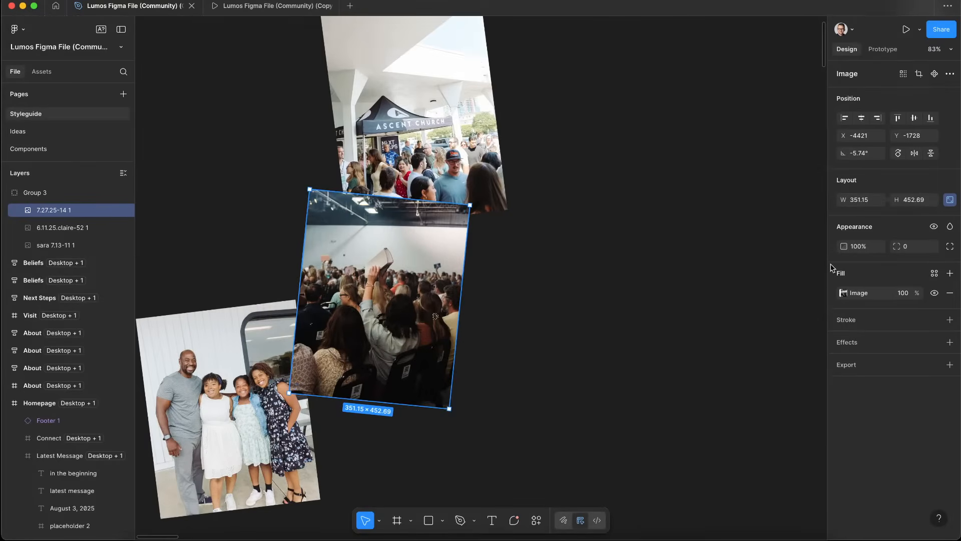
key(ctrl+Left)
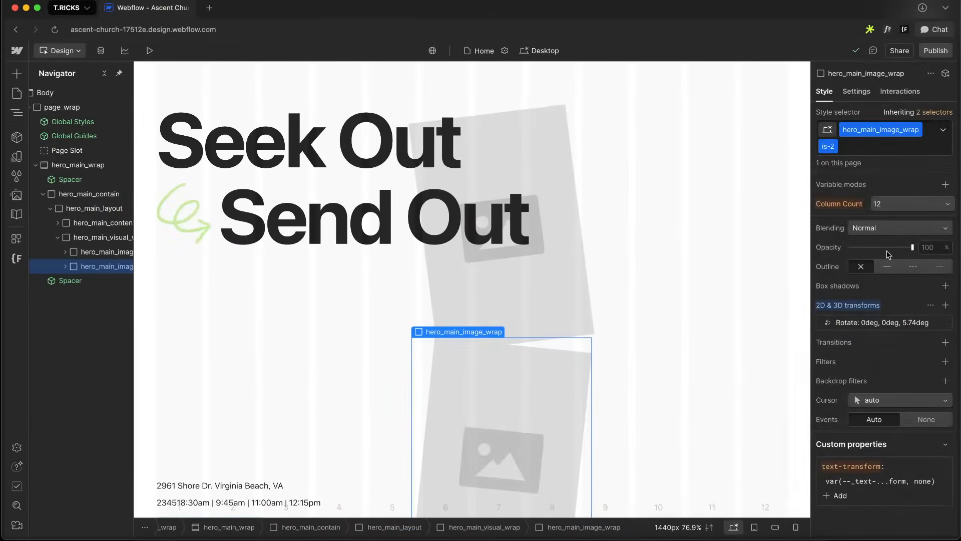
Set the is-2 image wrap's custom aspect ratio to 3.5 by 4.5
scroll(888, 254, down, 10)
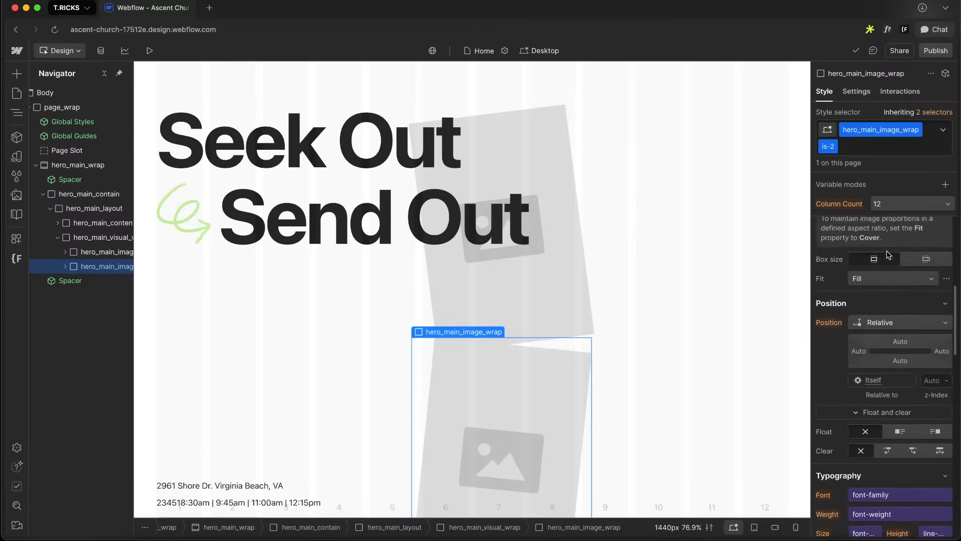
scroll(888, 254, up, 4)
click(929, 366)
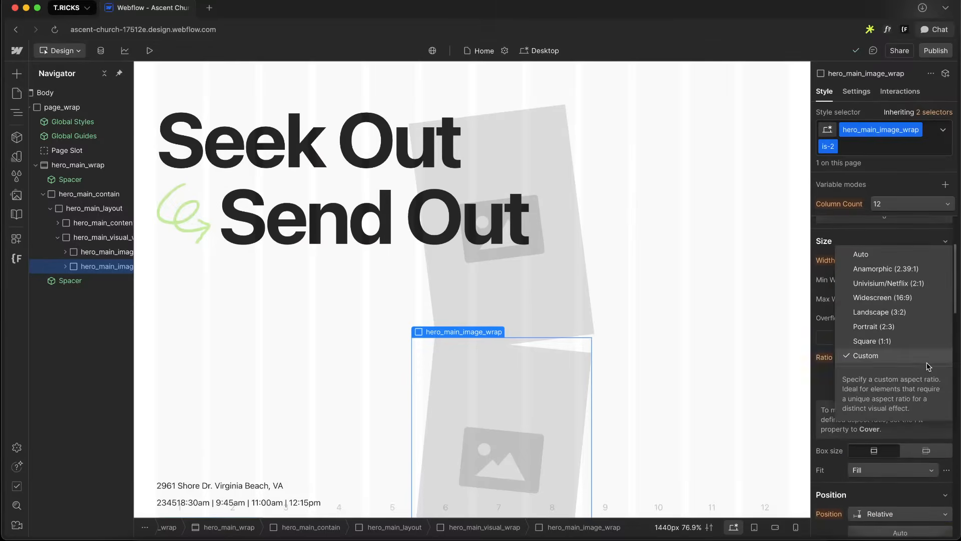
click(794, 386)
double_click(928, 376)
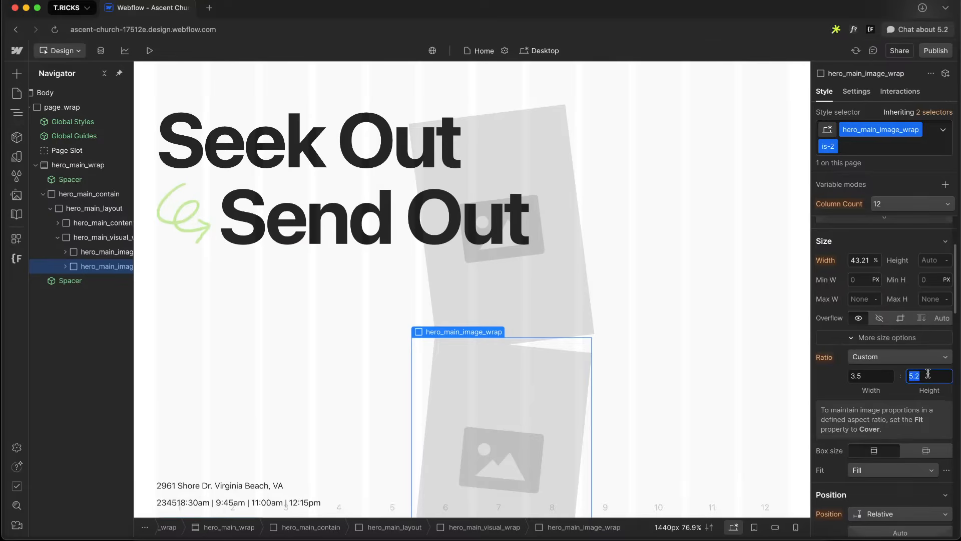
text(4.5)
scroll(646, 321, down, 2)
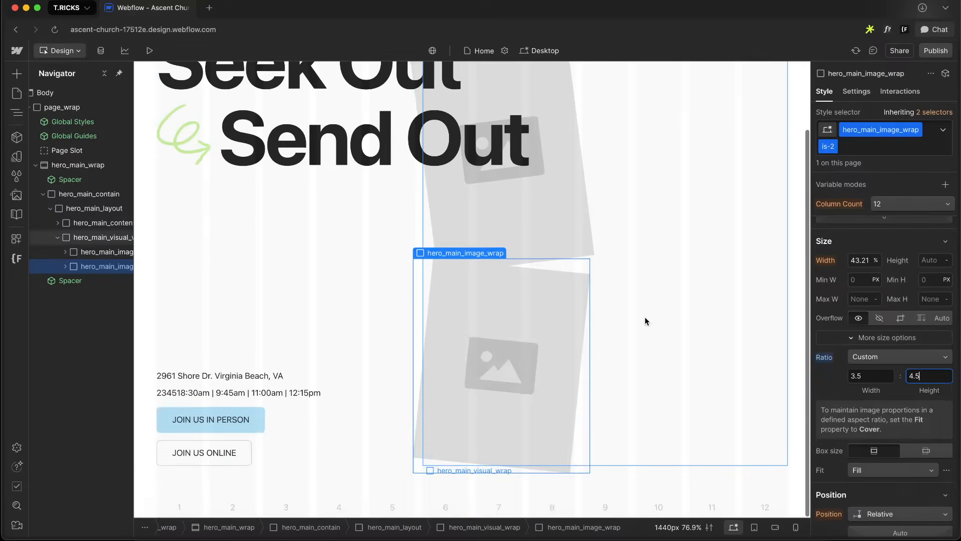
Duplicate the is-2 image wrap and duplicate its combo class as is-3 on the copy
click(103, 266)
key(super+d)
click(100, 280)
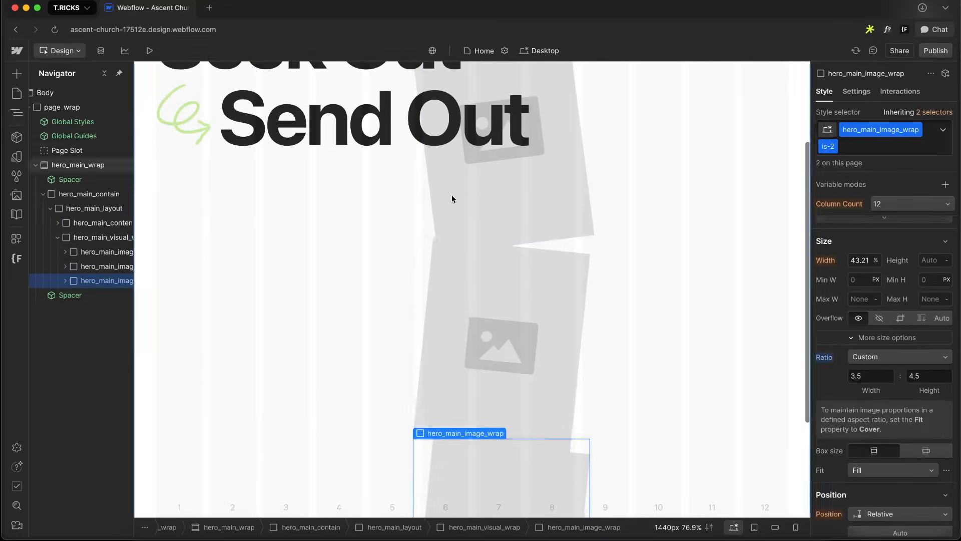
click(834, 149)
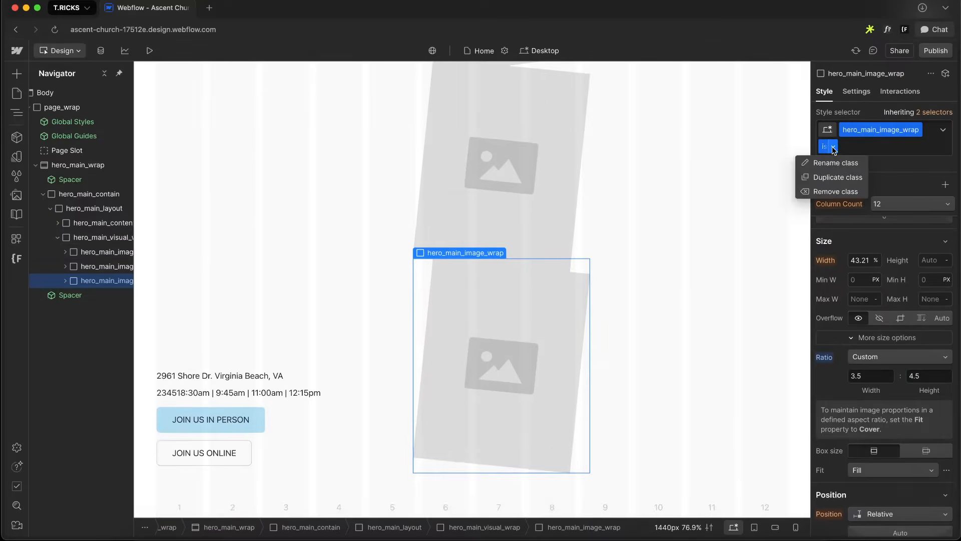
click(833, 178)
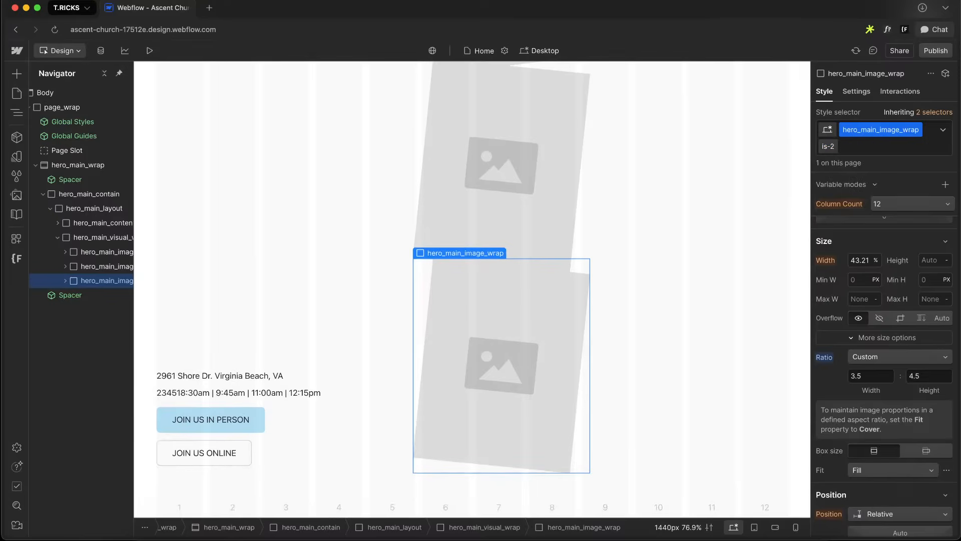
text(is-3)
key(Return)
Check the bottom photo's rotation in Figma and set the is-3 image wrap's Z rotation to -6.99 degrees
key(ctrl+Right)
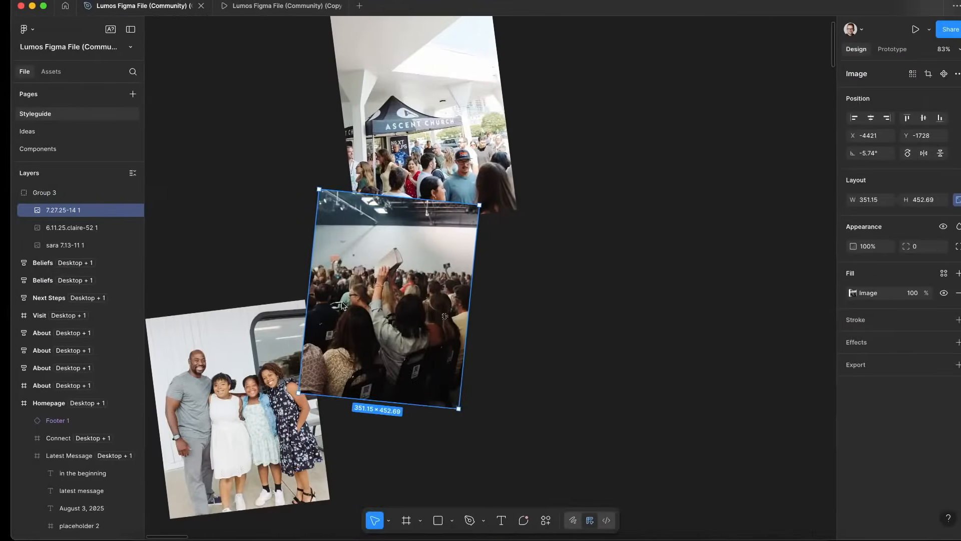
click(218, 350)
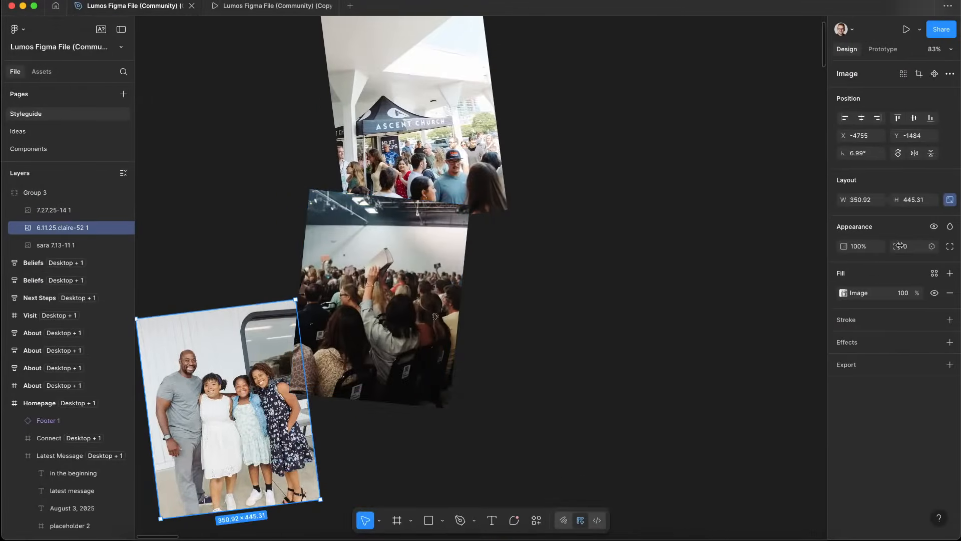
key(ctrl+Left)
scroll(894, 396, down, 10)
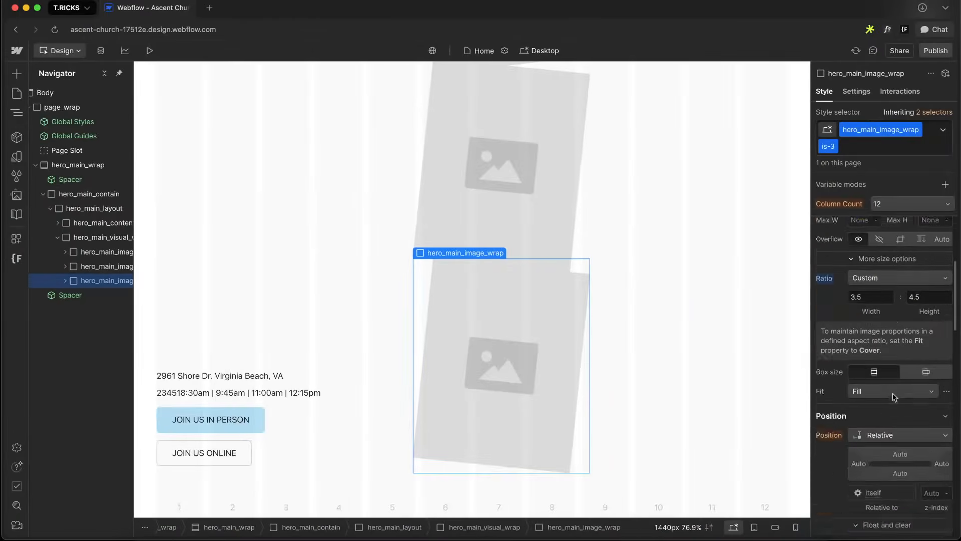
scroll(894, 396, down, 5)
click(889, 299)
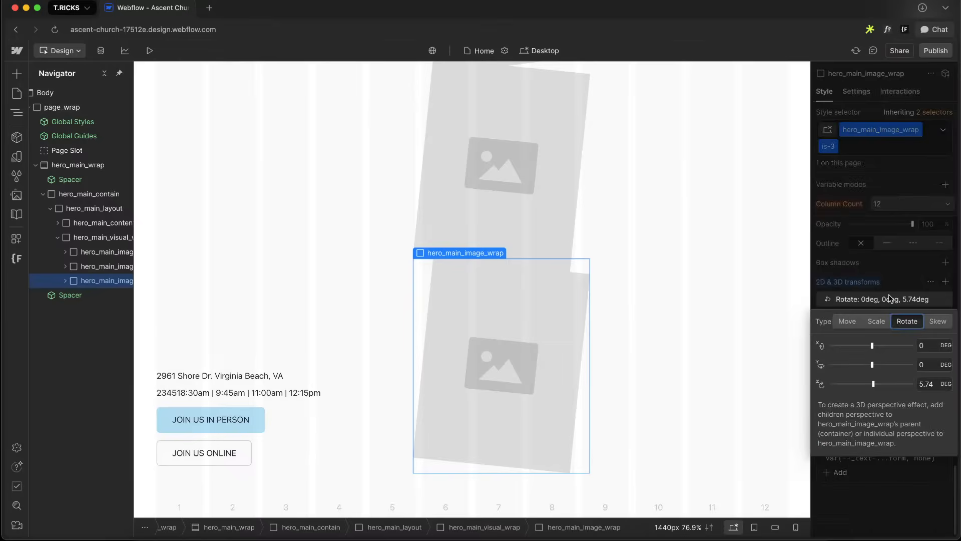
click(932, 380)
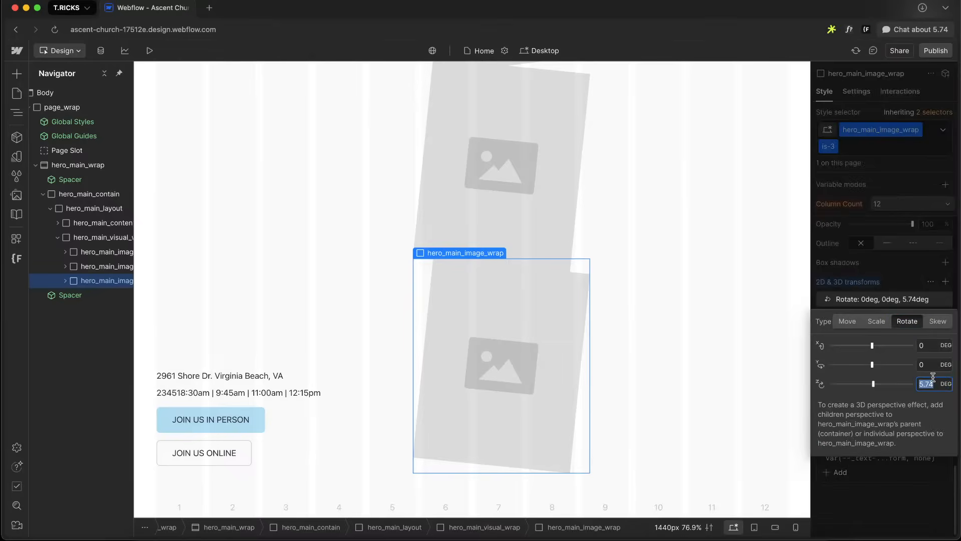
text(6.99)
key(Return)
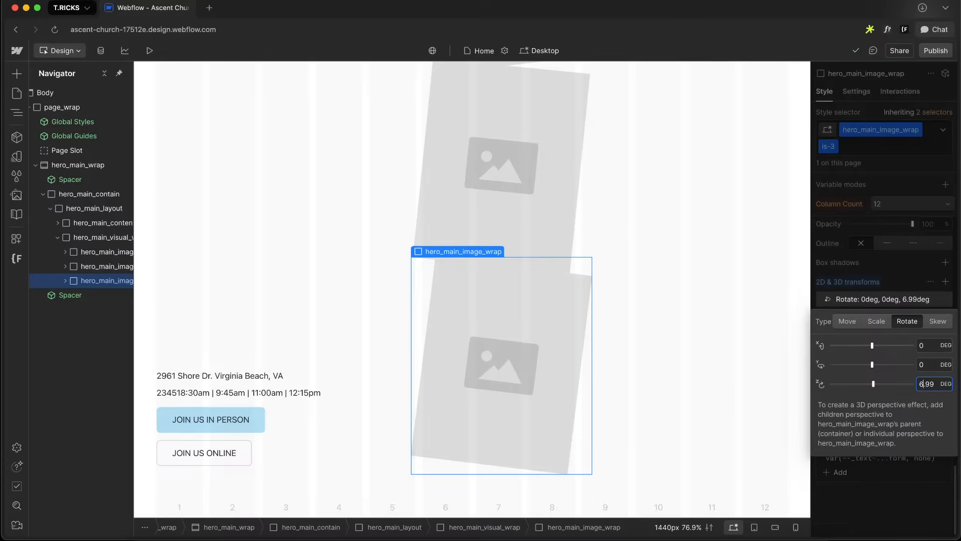
click(929, 288)
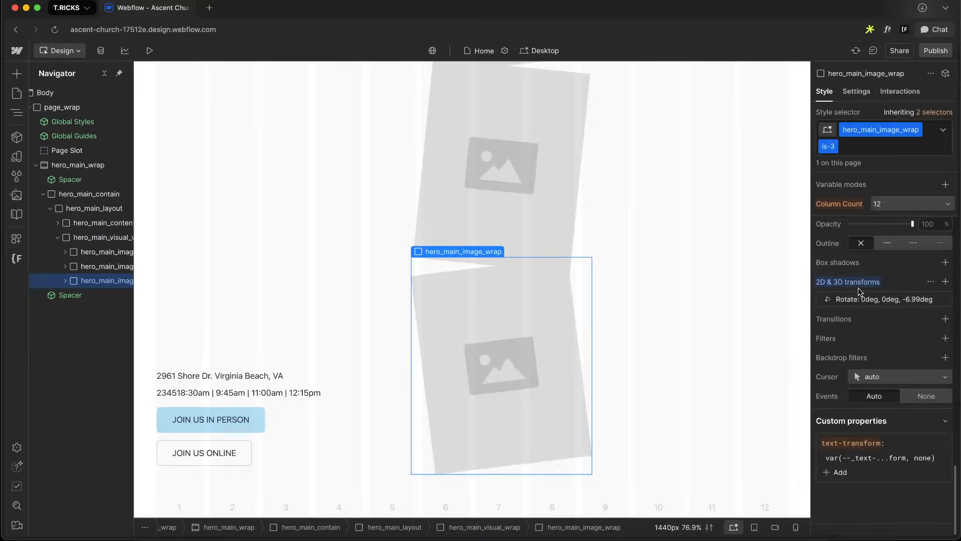
Set the is-3 image wrap's custom aspect ratio height to 4.4, against the photo size in Figma
key(ctrl+Right)
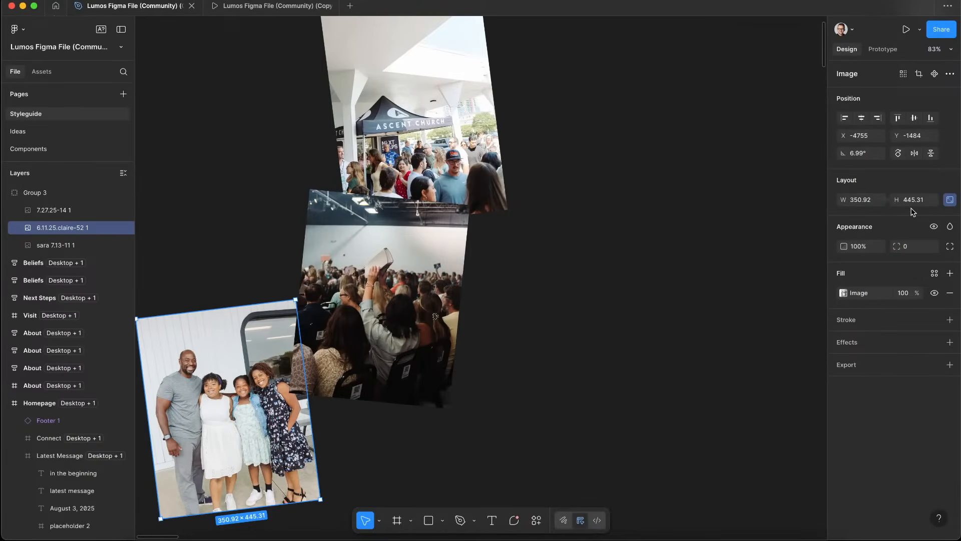
key(ctrl+Left)
scroll(880, 241, up, 10)
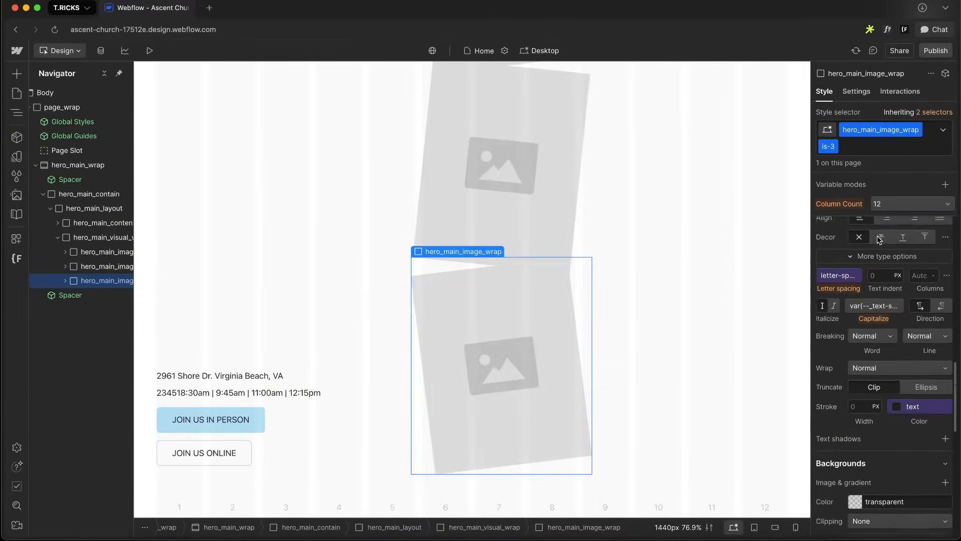
scroll(879, 241, up, 8)
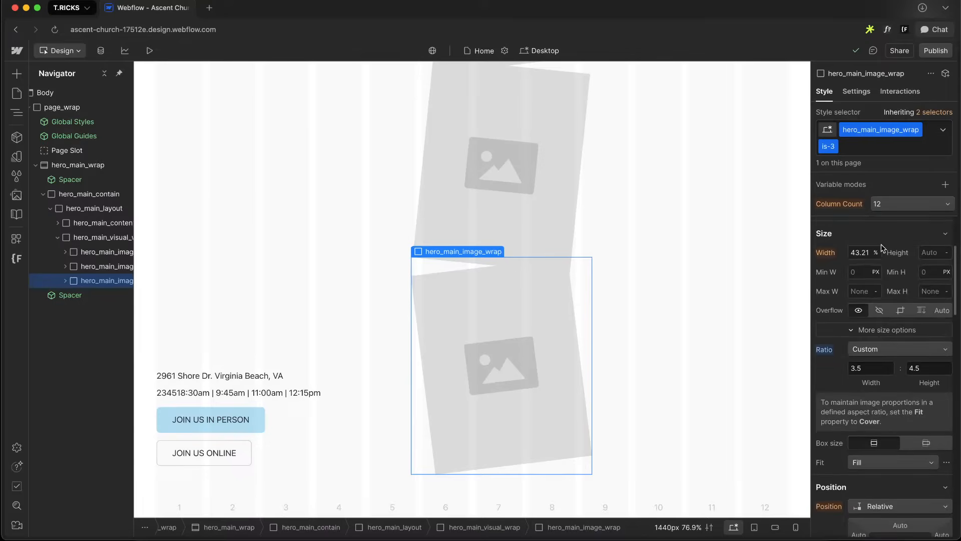
text(44)
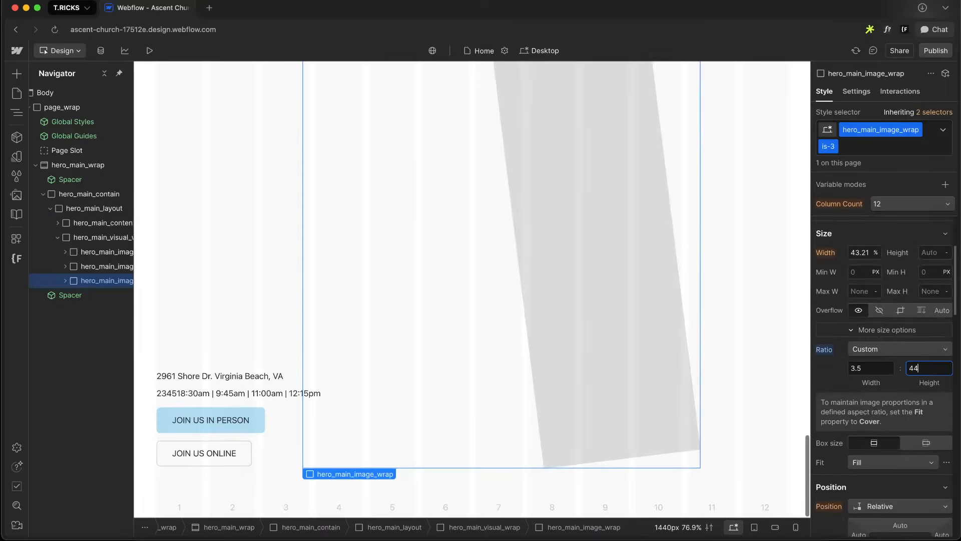
key(BackSpace)
key(BackSpace)
key(BackSpace)
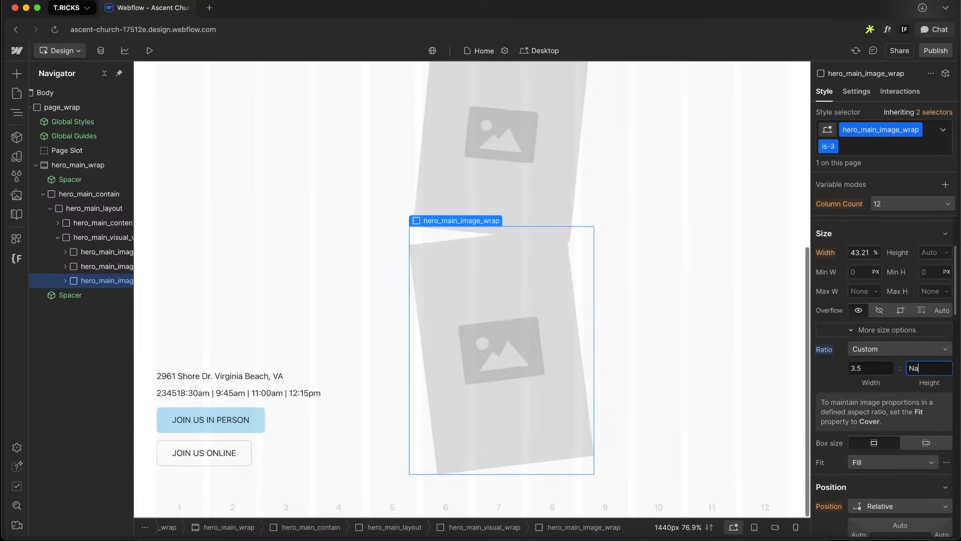
key(Return)
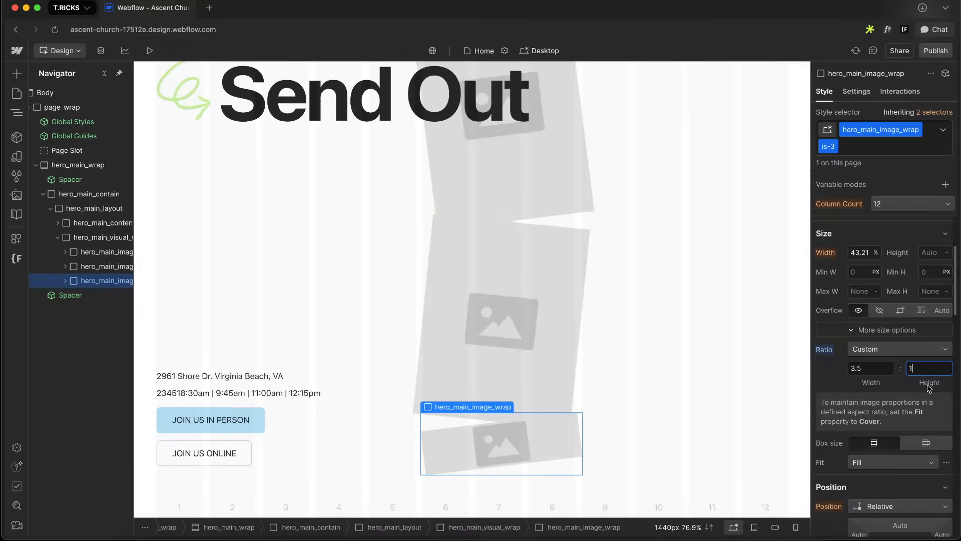
key(BackSpace)
text(4.)
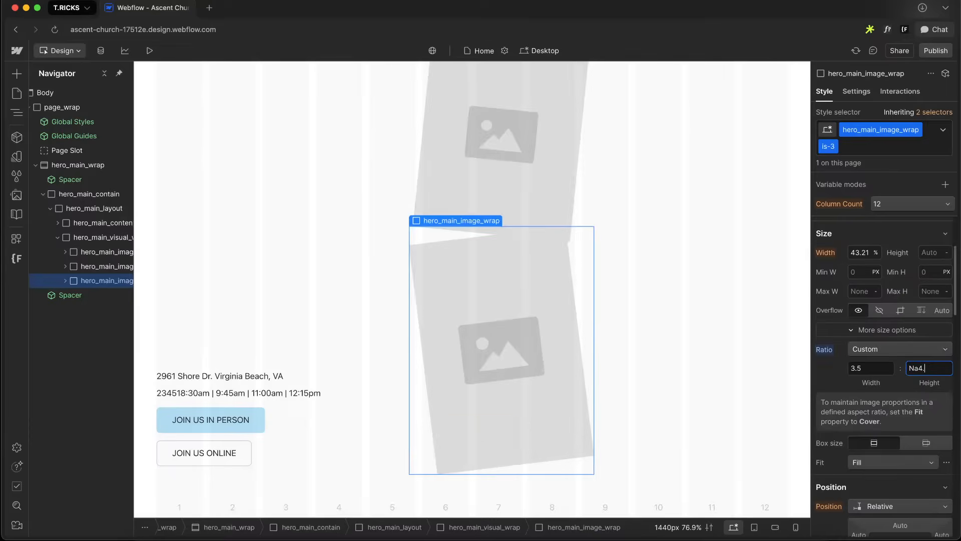
text(4.4)
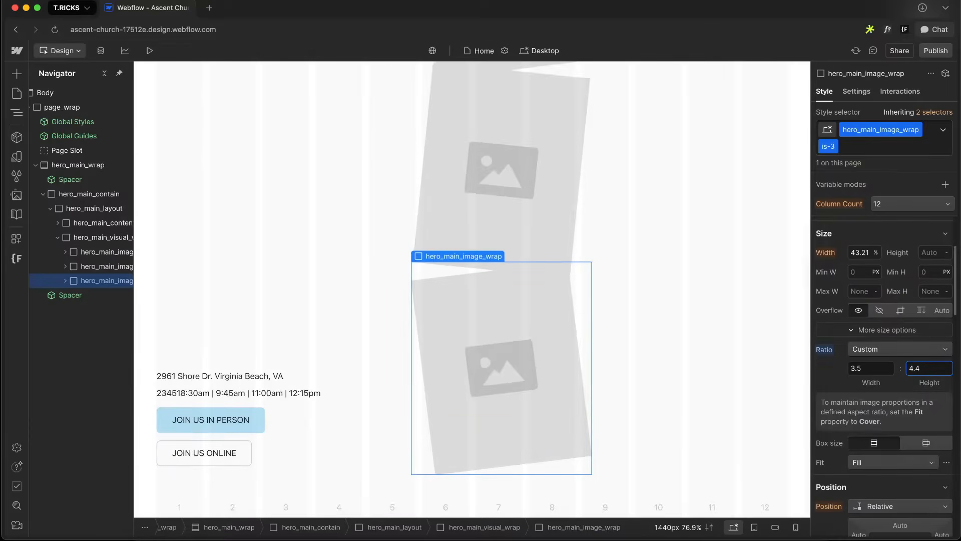
Set hero_main_visual_wrap's position to Relative
click(106, 237)
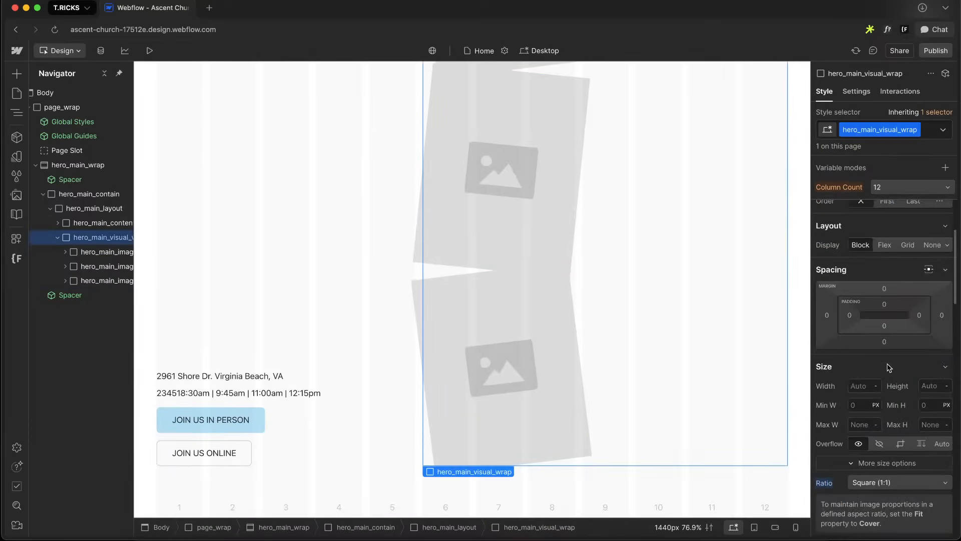
scroll(889, 367, down, 5)
click(876, 358)
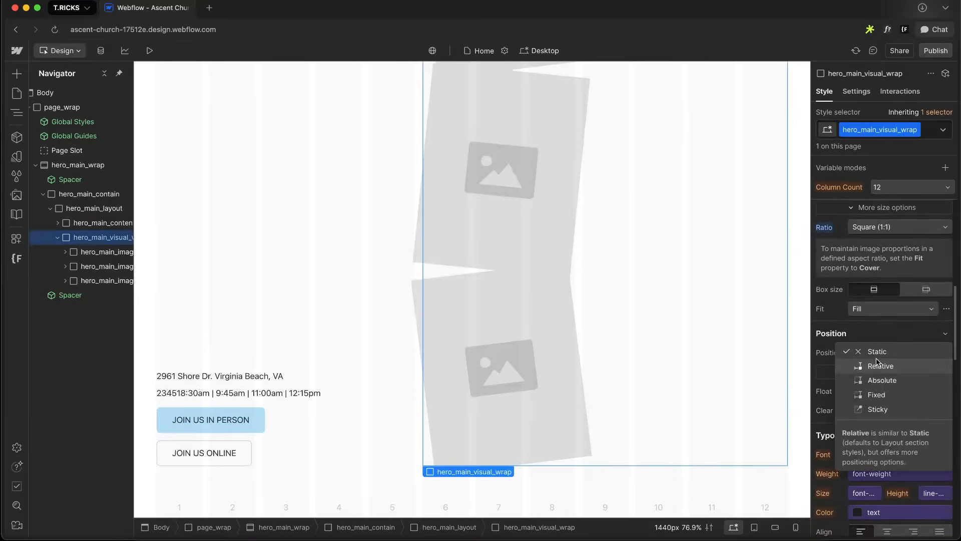
click(877, 367)
Set the hero_main_image_wrap class position to Absolute
click(102, 252)
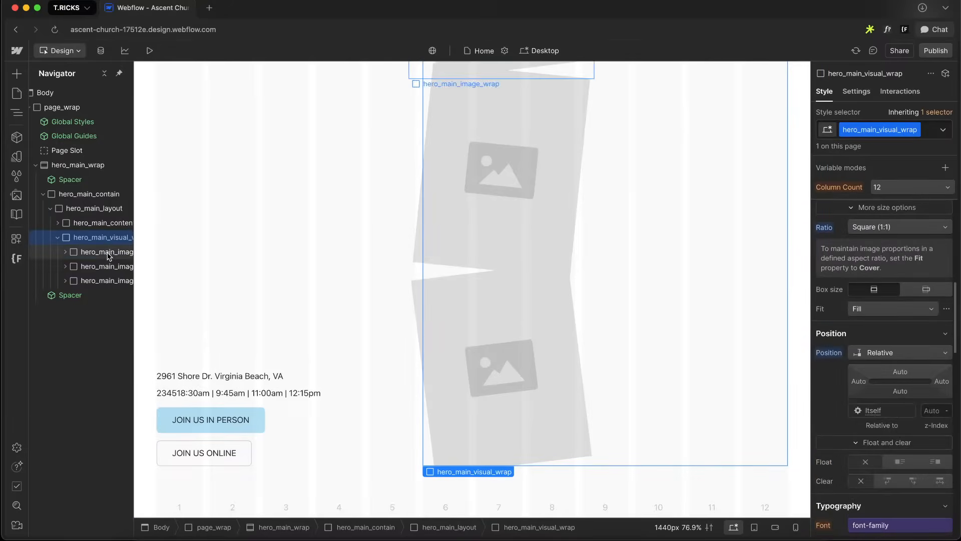
scroll(831, 378, up, 4)
click(884, 442)
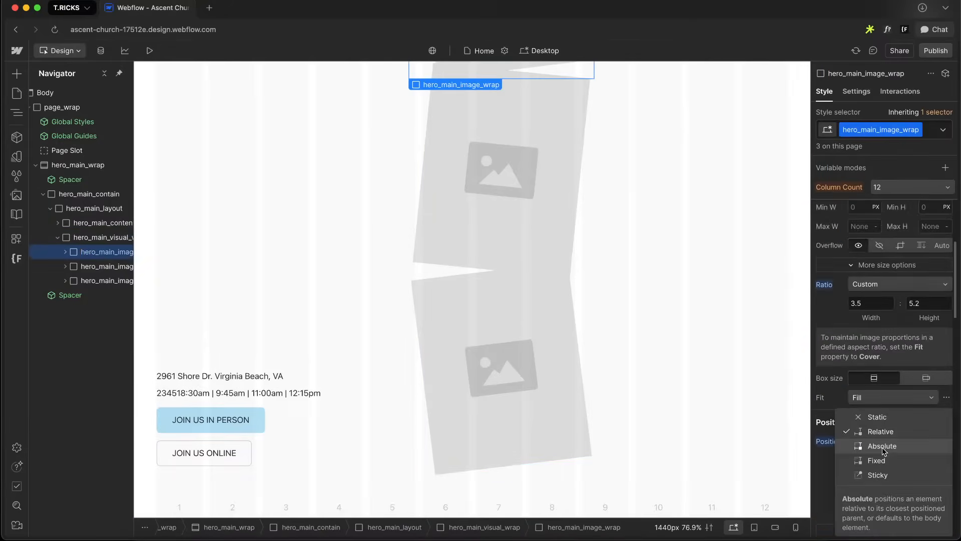
click(883, 446)
click(866, 458)
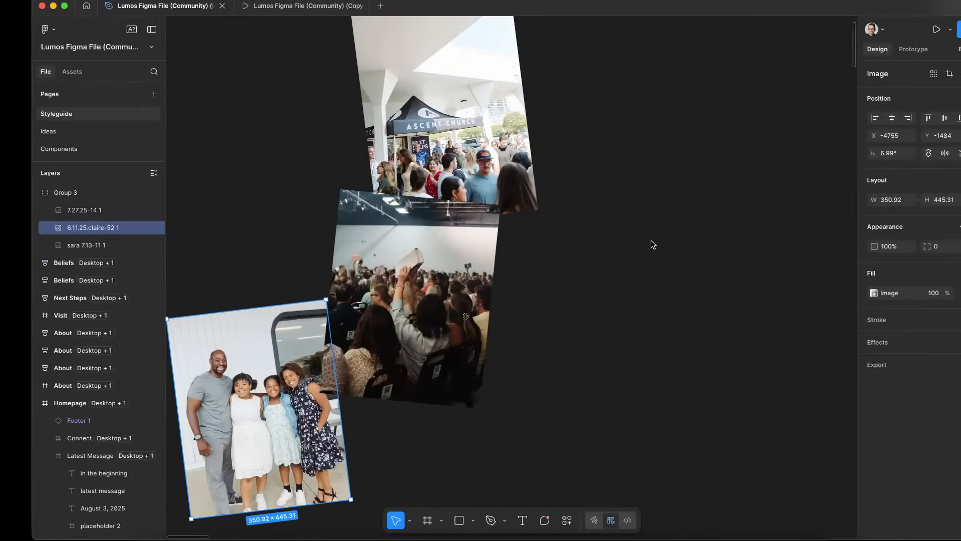
Delete the separate photo group that was copied out of the Figma design
scroll(650, 239, down, 5)
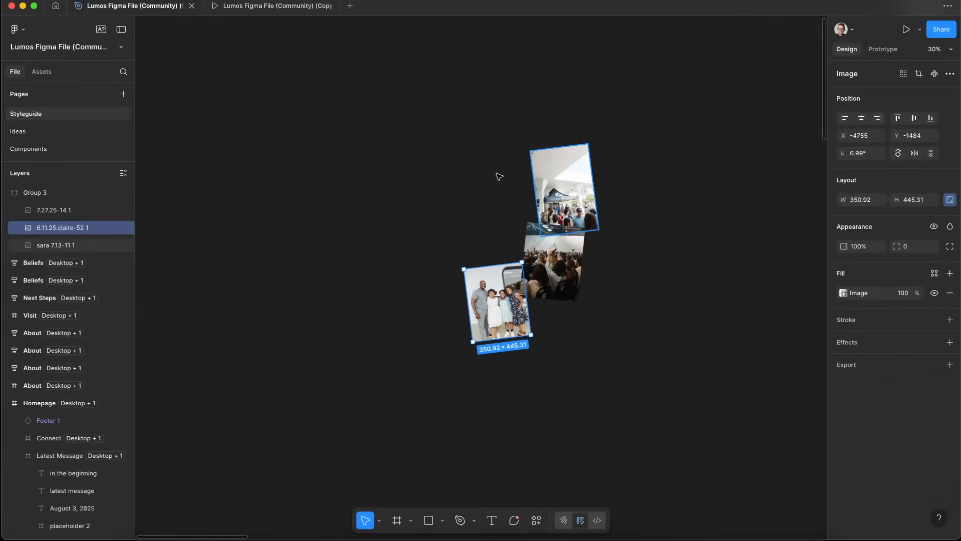
scroll(374, 163, down, 5)
mouse_move(327, 148)
mouse_down()
mouse_move(510, 313)
mouse_move(502, 302)
mouse_up()
key(Delete)
Draw a rectangle about 779 × 694 over the homepage hero's photo collage area
scroll(502, 302, right, 5)
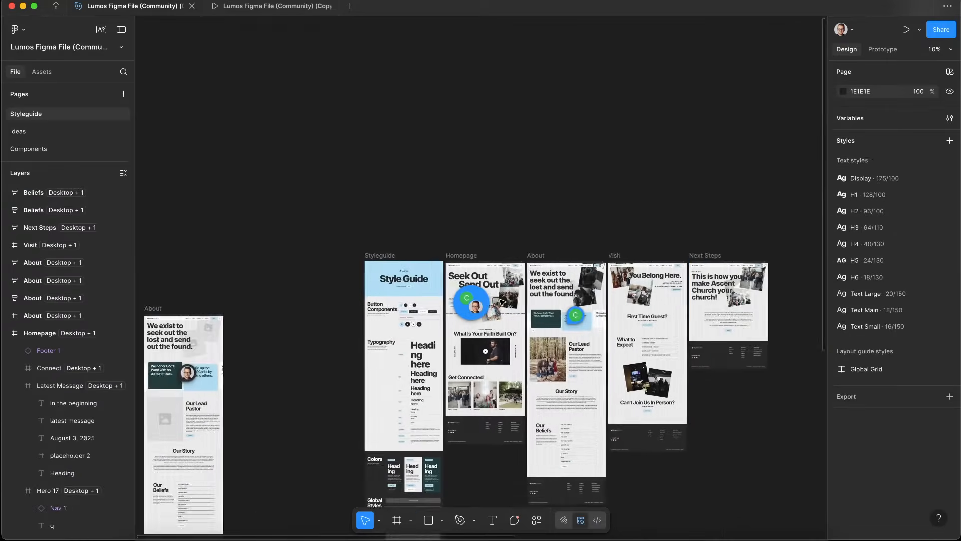
scroll(403, 258, up, 10)
scroll(403, 258, left, 5)
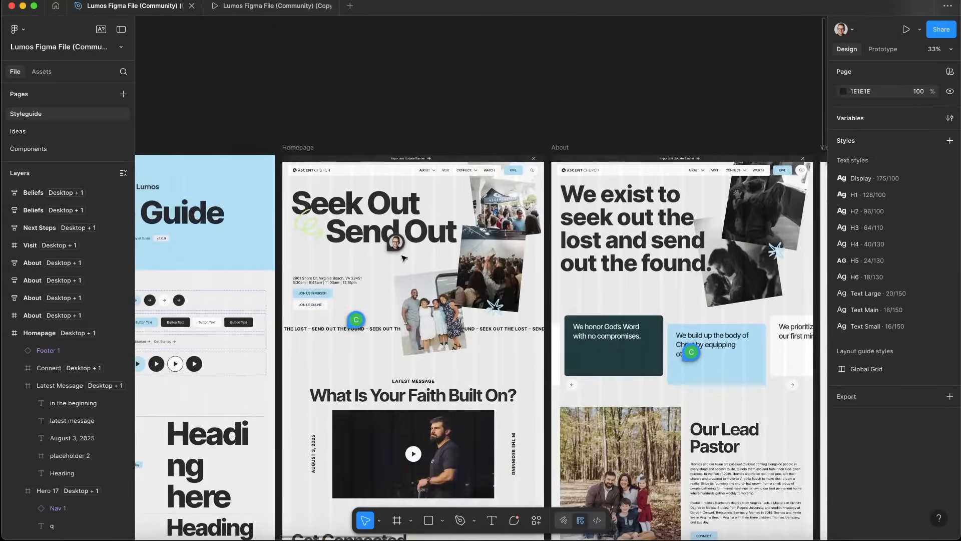
scroll(465, 207, up, 5)
key(r)
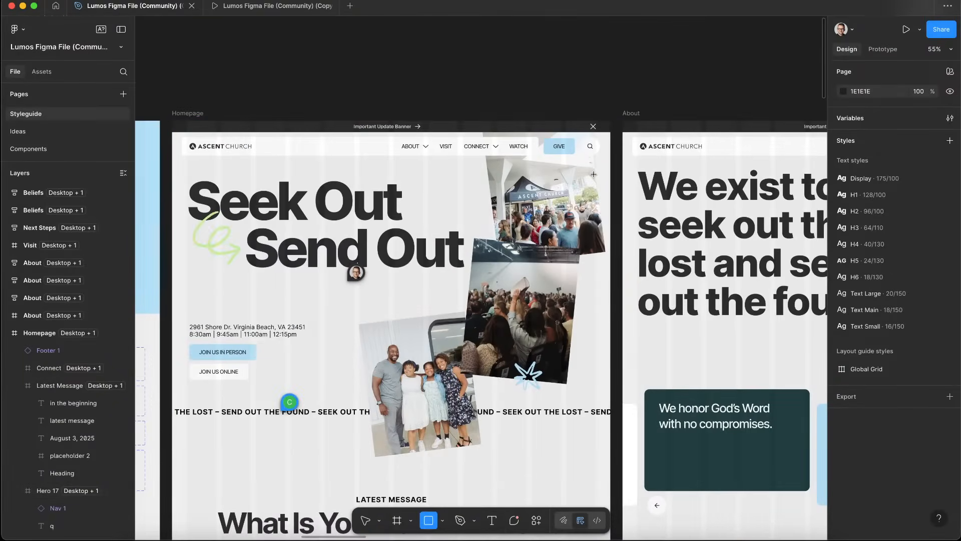
mouse_move(594, 170)
mouse_down()
mouse_move(446, 240)
mouse_move(386, 322)
mouse_move(369, 392)
mouse_move(359, 395)
mouse_up()
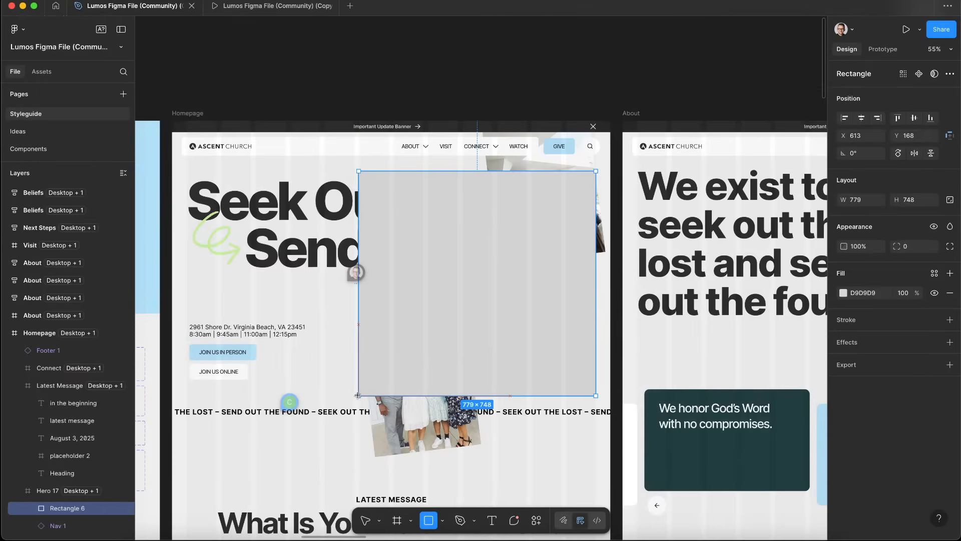
mouse_move(357, 395)
mouse_down()
mouse_move(364, 457)
mouse_move(377, 398)
mouse_move(354, 380)
mouse_move(353, 354)
mouse_move(354, 399)
mouse_move(334, 383)
mouse_move(403, 334)
mouse_move(358, 379)
mouse_up()
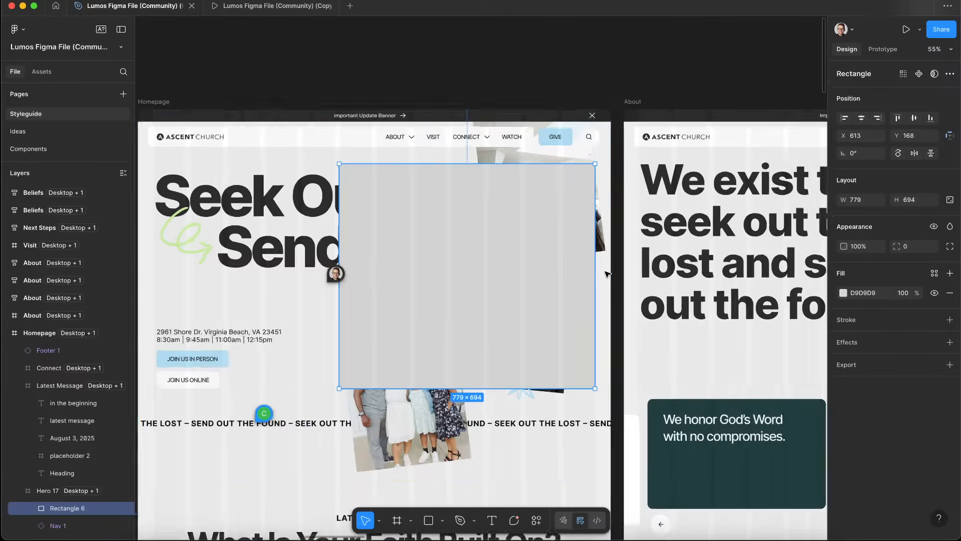
scroll(581, 273, up, 5)
mouse_move(575, 275)
mouse_down()
mouse_move(560, 282)
mouse_move(572, 287)
mouse_up()
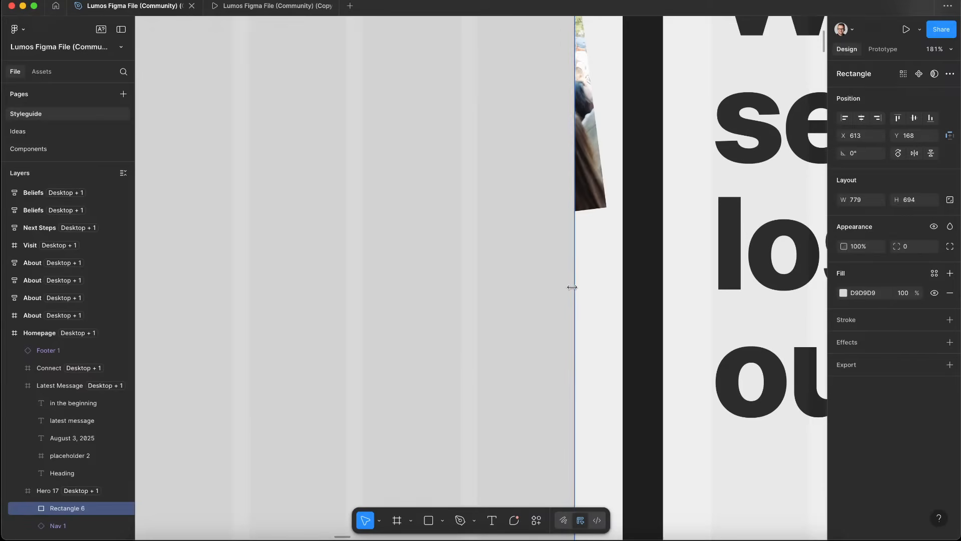
Select the rectangle together with the three hero photos
scroll(572, 287, down, 10)
scroll(601, 215, down, 2)
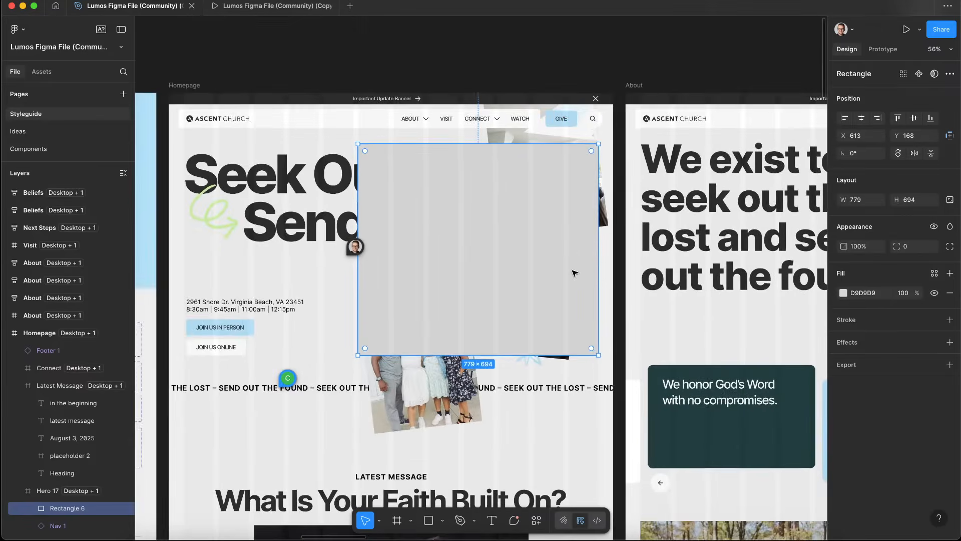
shift+click(607, 213)
scroll(537, 387, up, 10)
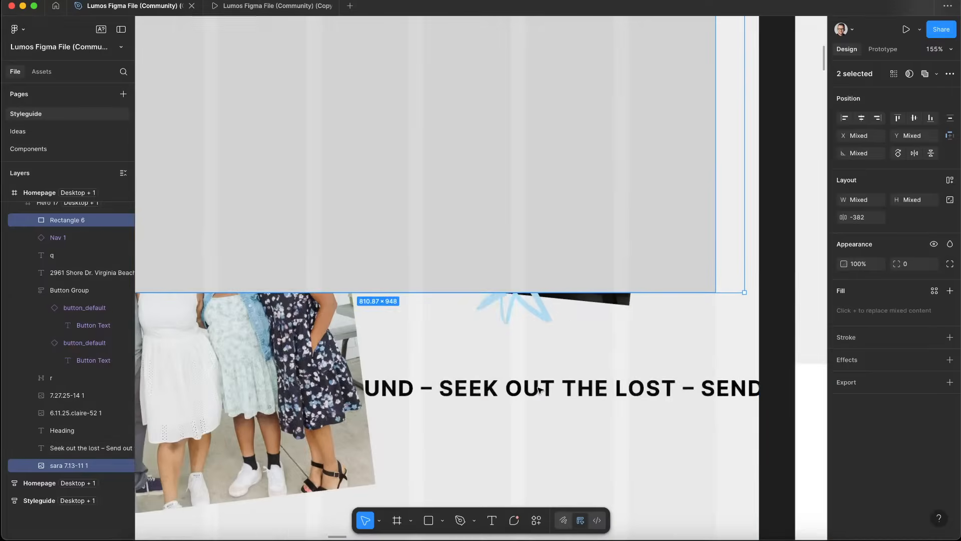
shift+click(595, 301)
shift+click(440, 215)
scroll(440, 214, down, 10)
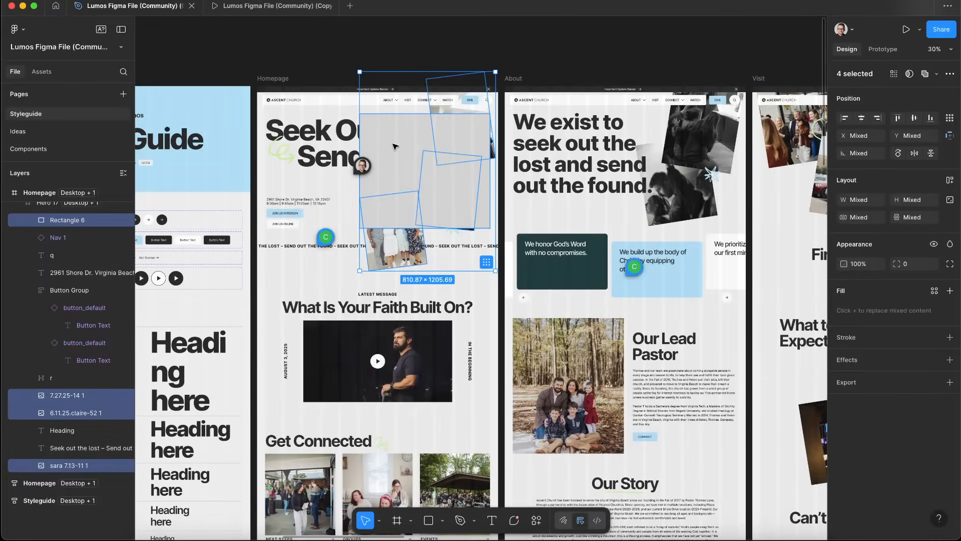
scroll(395, 147, down, 10)
scroll(395, 147, left, 10)
scroll(642, 209, right, 5)
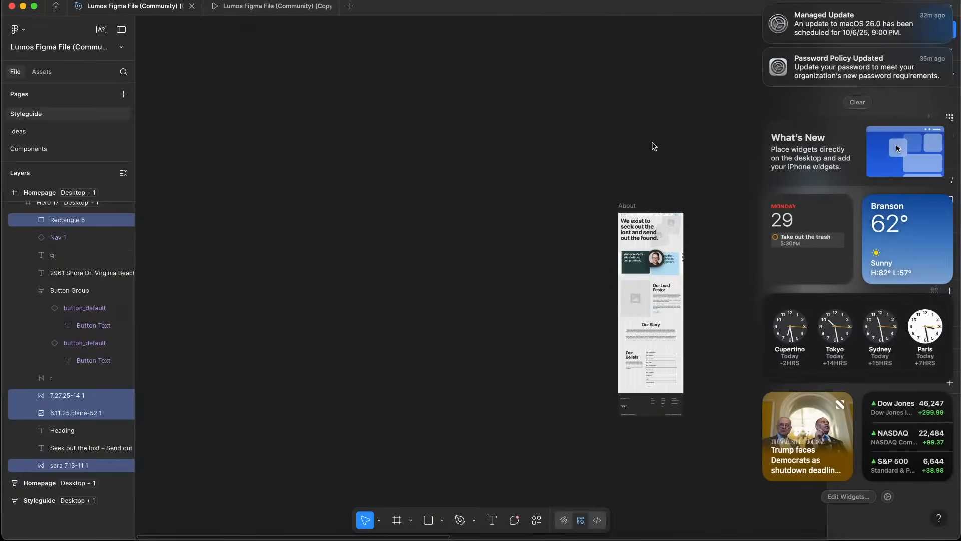
scroll(655, 146, left, 3)
scroll(625, 143, right, 10)
click(511, 131)
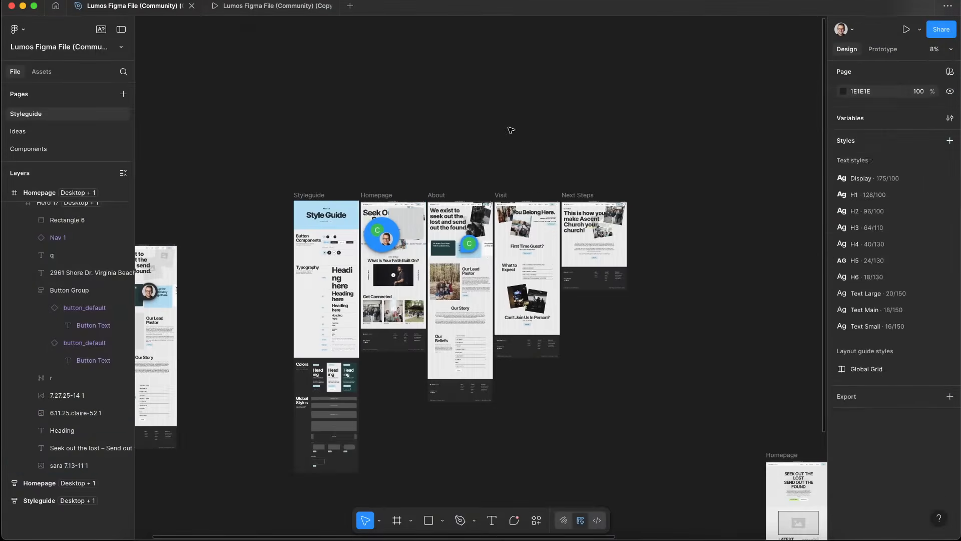
double_click(402, 220)
key(Delete)
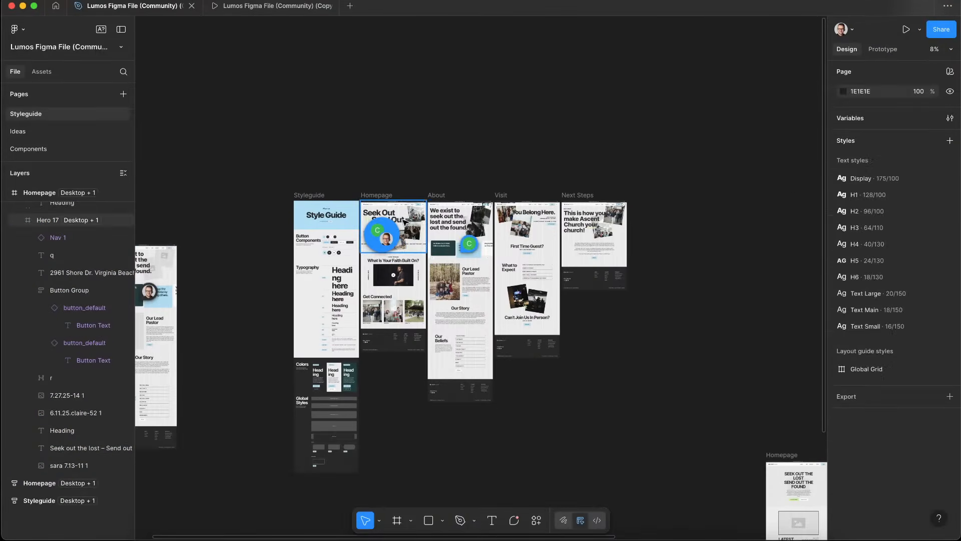
scroll(293, 134, left, 5)
scroll(292, 134, up, 5)
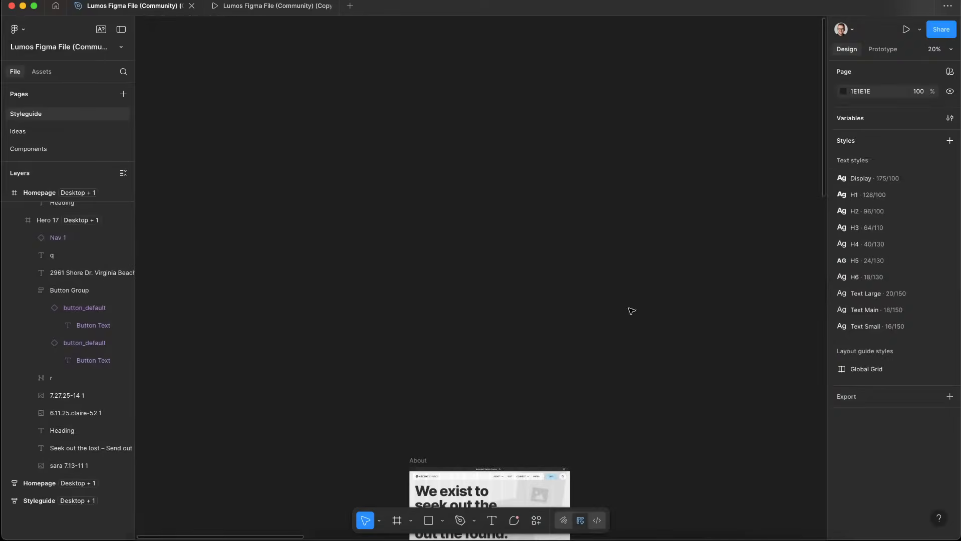
key(ctrl+z)
Send the rectangle backward behind the three collage photos
click(591, 265)
scroll(517, 271, up, 5)
click(468, 269)
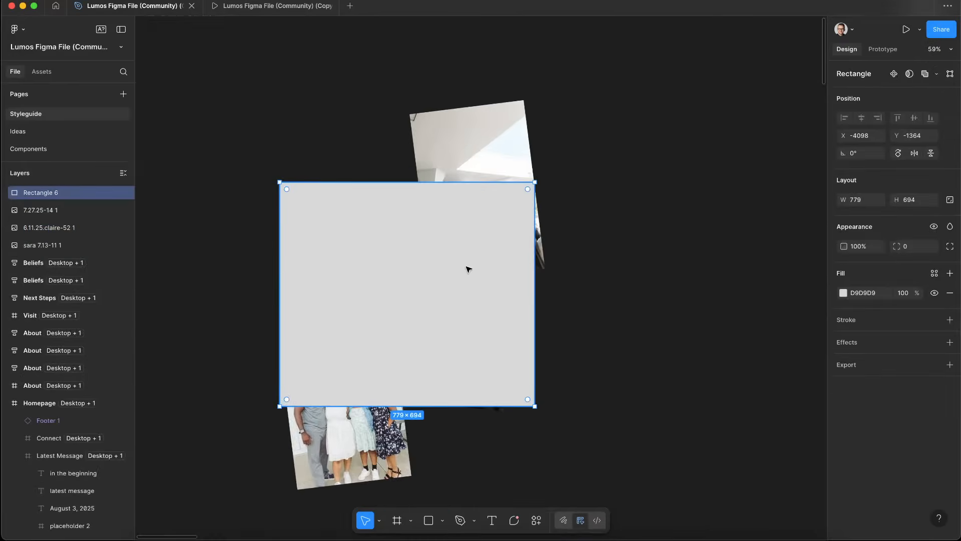
key(super+[)
key(super+[)
key(super+[)
key(super+[)
click(723, 323)
scroll(396, 275, up, 5)
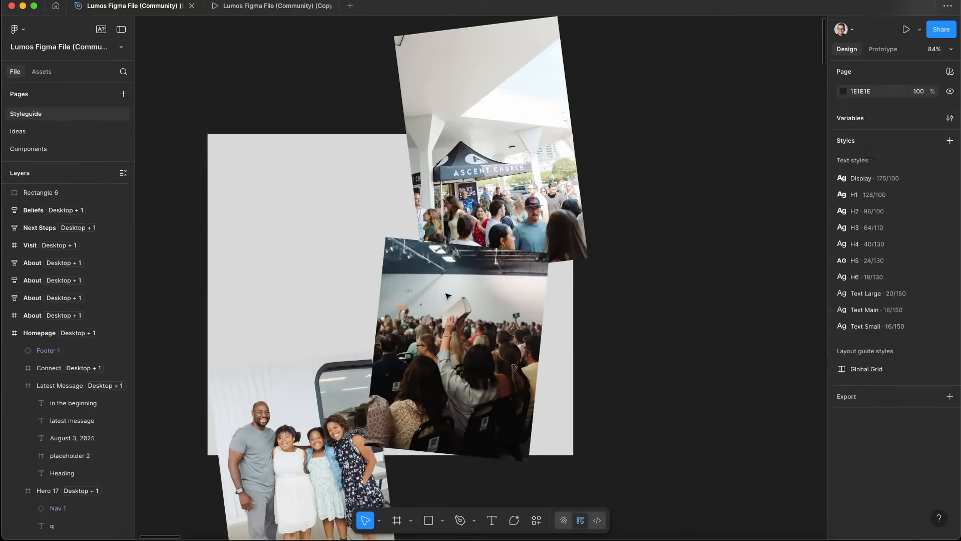
click(311, 210)
click(717, 325)
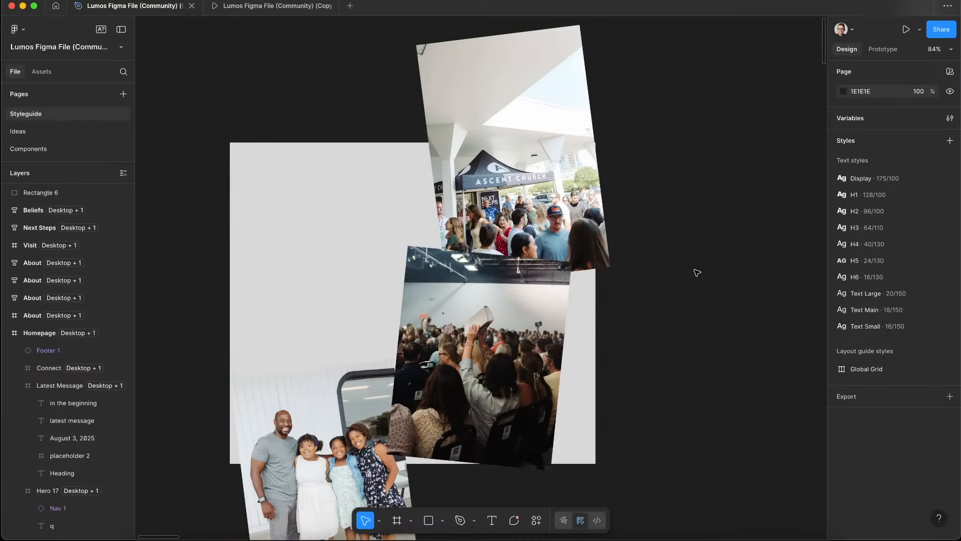
Back in Webflow, add a Move transform to hero_main_image_wrap with a Y offset of 80%
key(ctrl+Left)
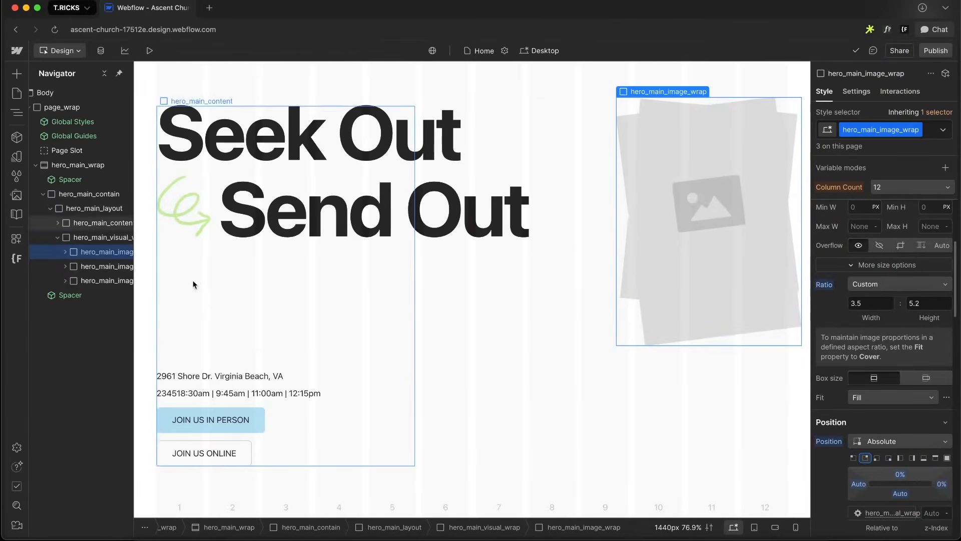
scroll(882, 381, down, 10)
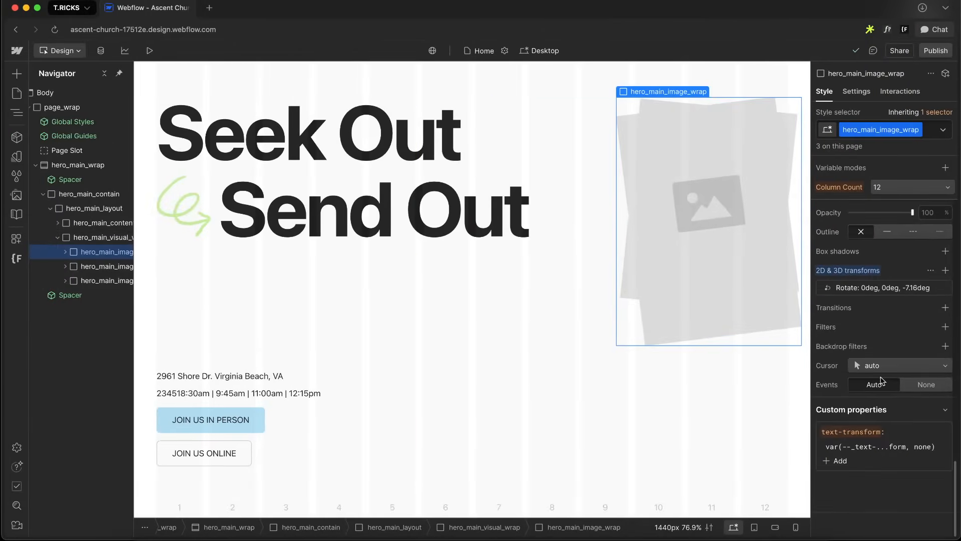
click(946, 270)
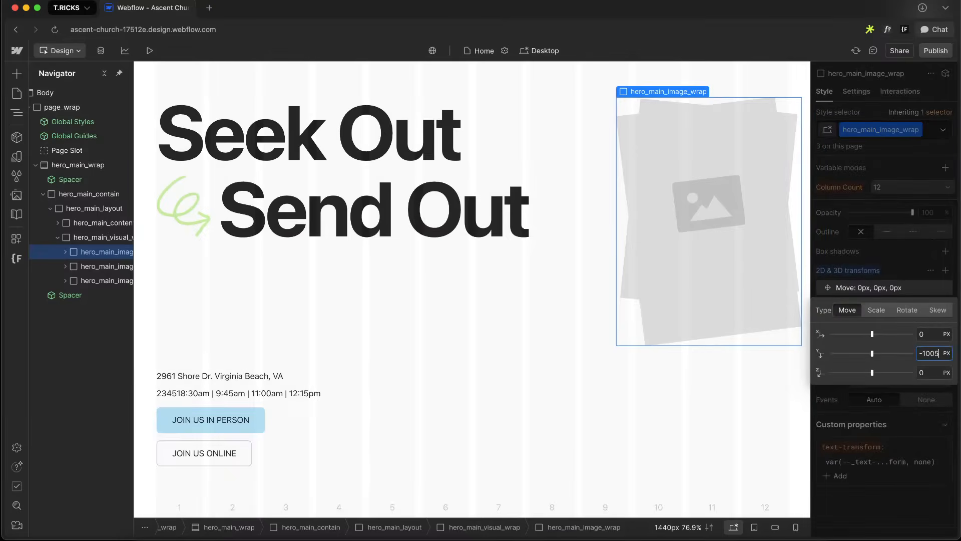
key(Return)
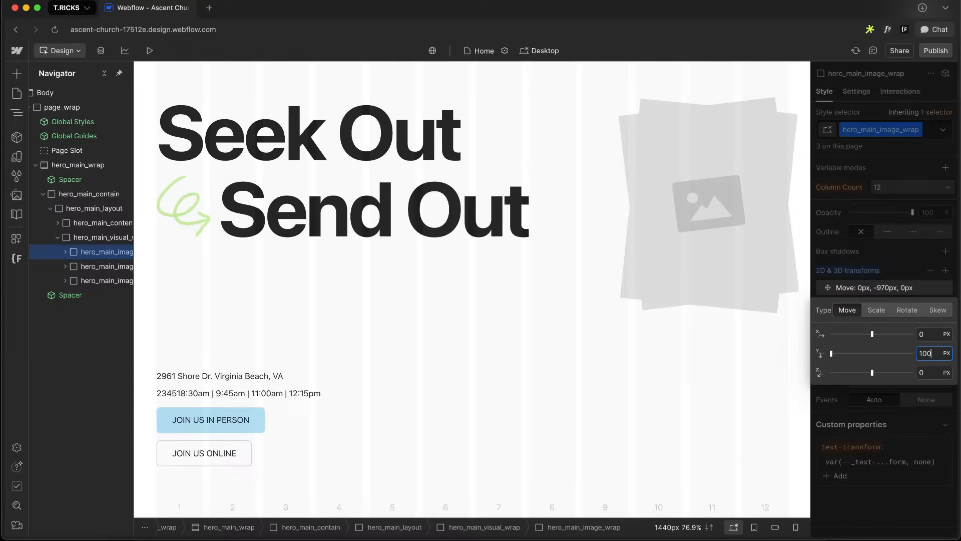
text(100%)
key(Return)
key(shift+Down)
key(shift+Down)
key(shift+Down)
key(shift+Up)
key(shift+Up)
key(shift+Up)
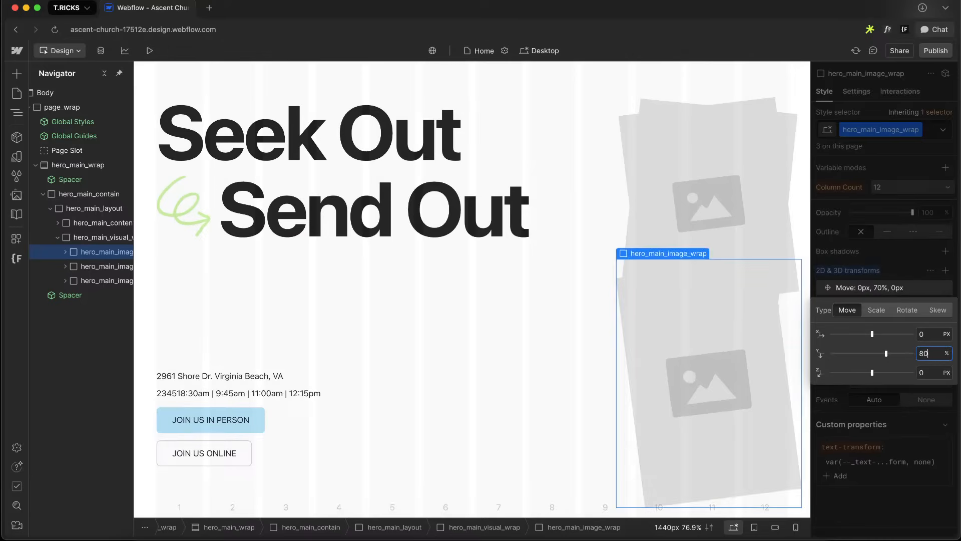
key(shift+Down)
key(shift+Down)
key(shift+Down)
key(shift+Up)
click(889, 227)
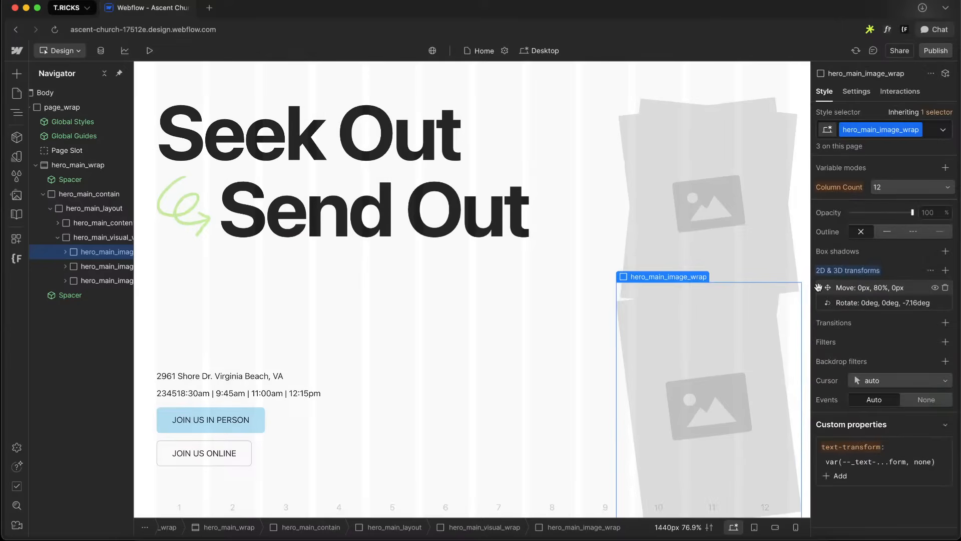
Set the Move transform's Y offset to 60%, keeping it ahead of the Rotate transform
drag(820, 287, 877, 302)
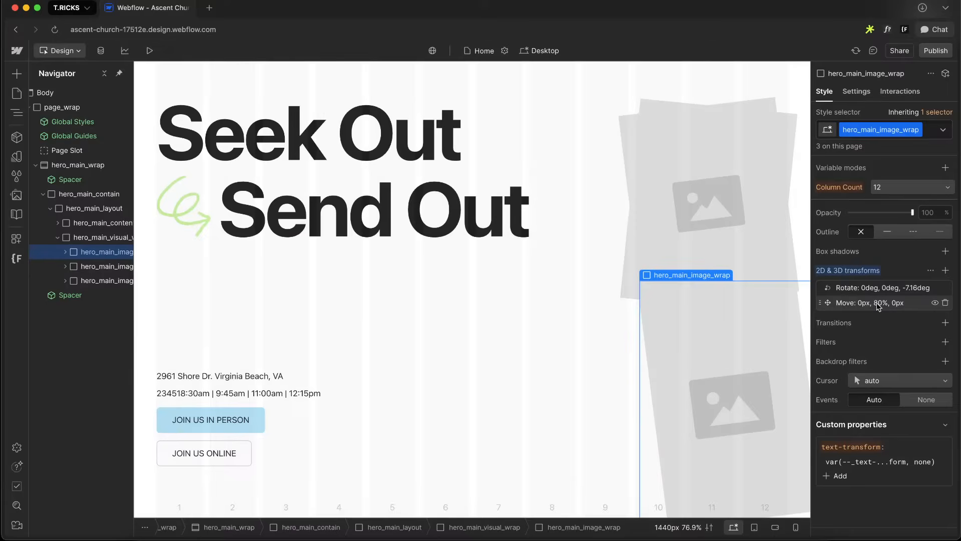
click(877, 304)
text(100)
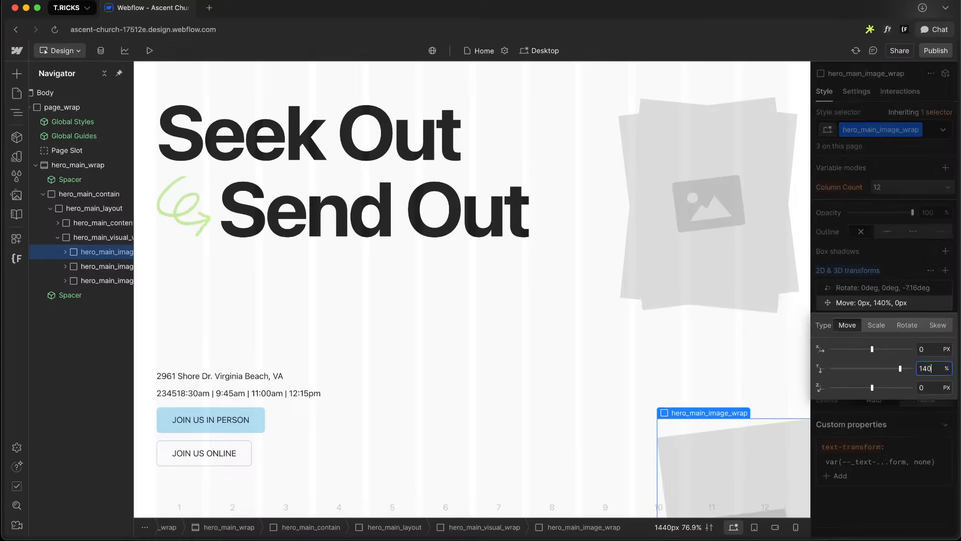
key(shift+Down)
key(shift+Down)
key(shift+Down)
key(shift+Down)
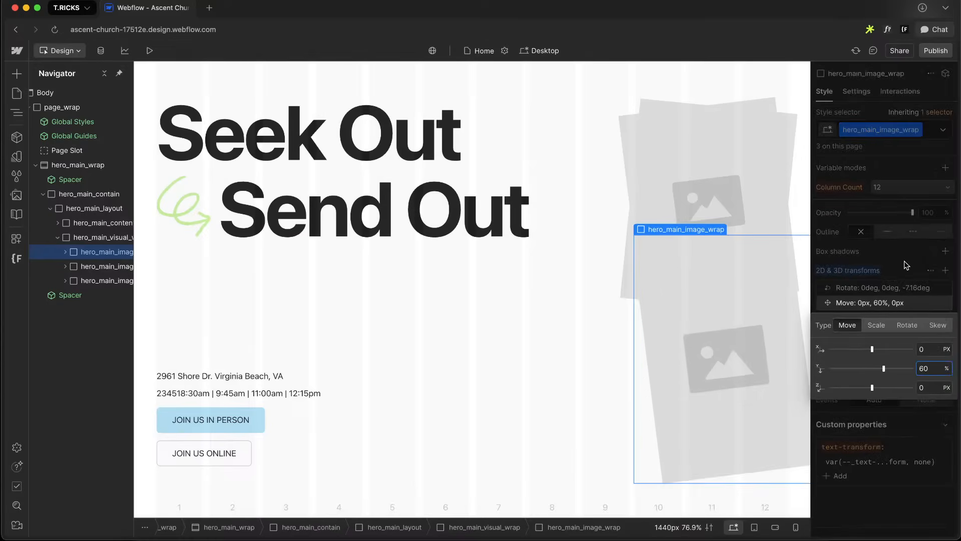
click(905, 261)
drag(864, 291, 863, 304)
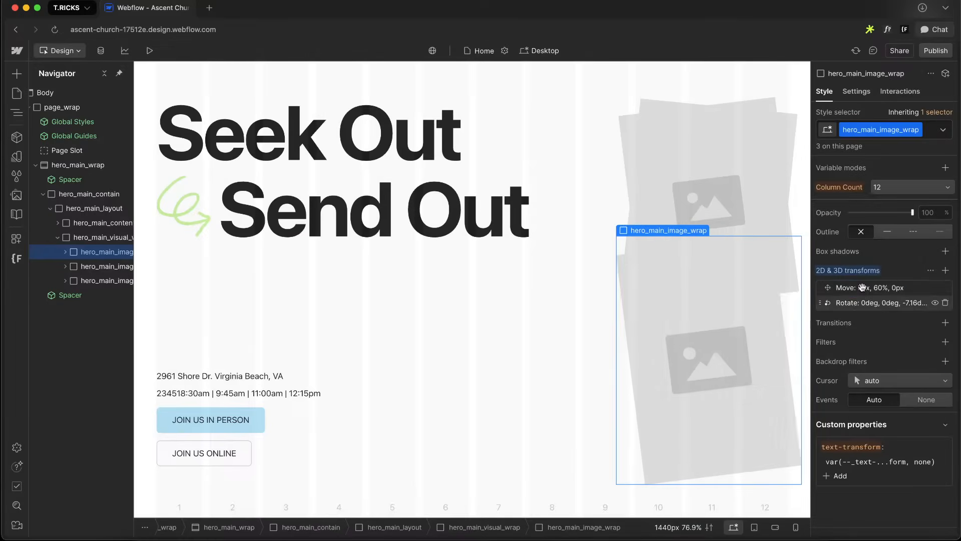
click(881, 303)
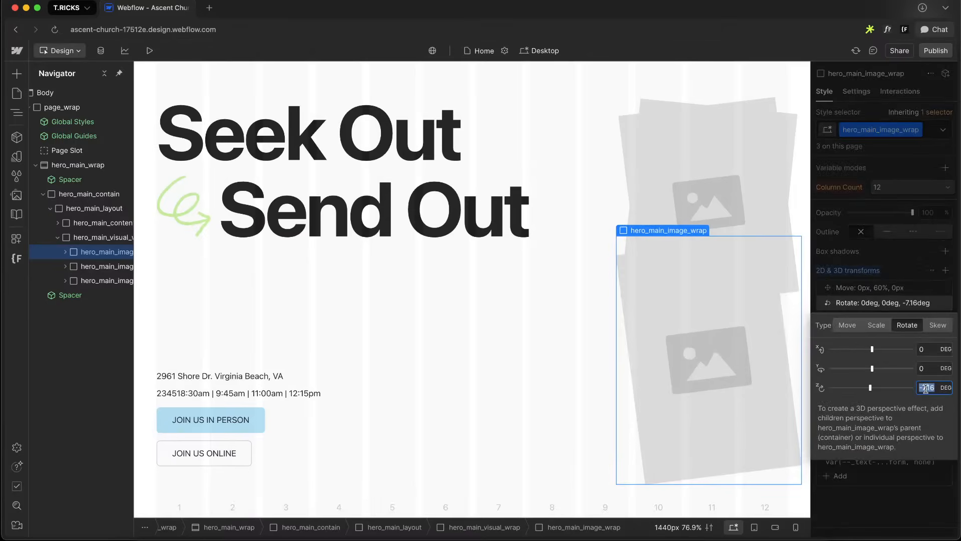
text(-30)
key(shift+Up)
key(shift+Up)
key(shift+Up)
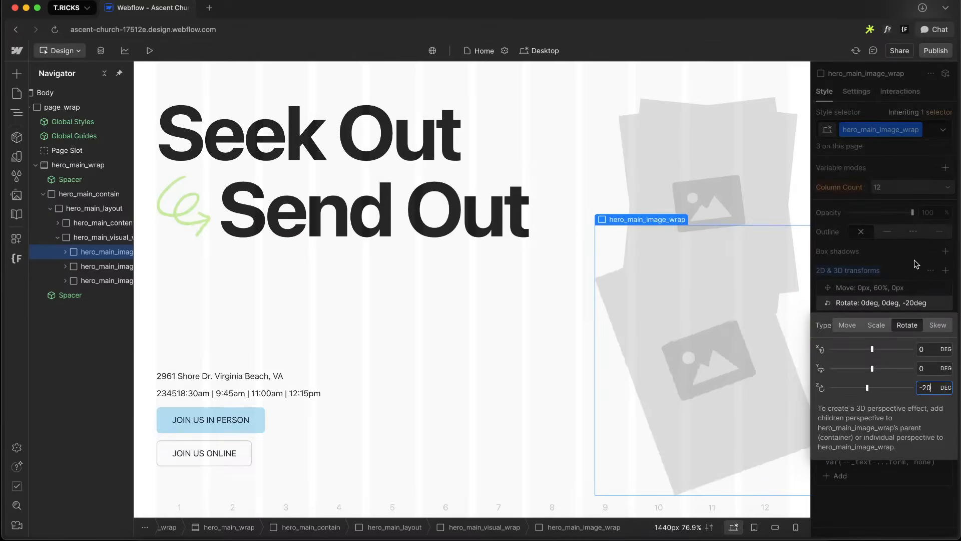
key(Escape)
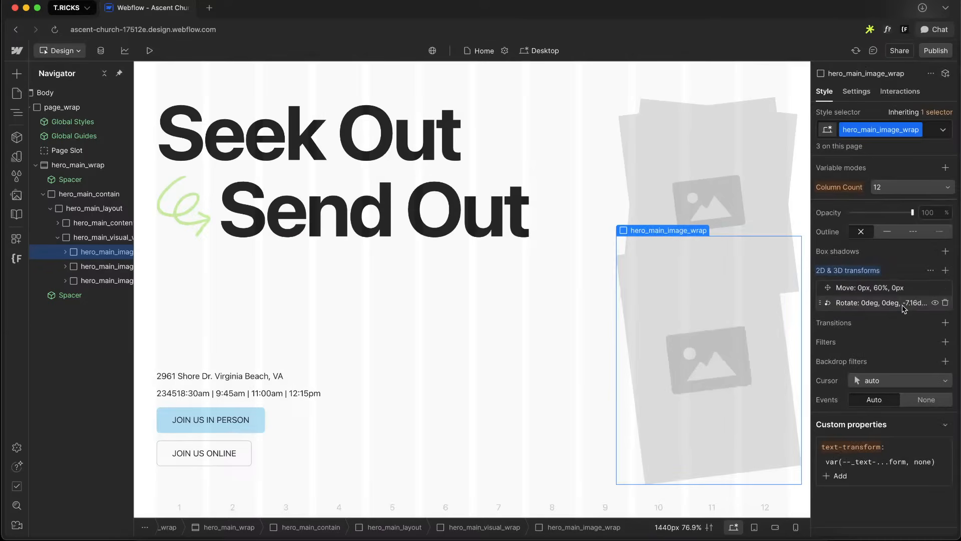
Set the Move transform's Y offset to -40%
click(891, 287)
click(933, 353)
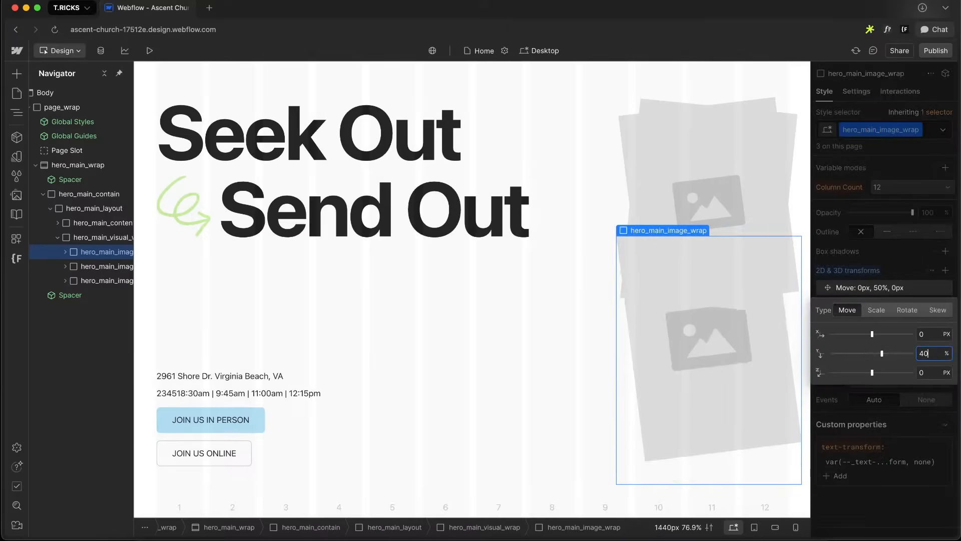
key(shift+Down)
key(shift+Down)
key(shift+Down)
key(shift+Down)
key(shift+Down)
key(shift+Down)
key(shift+Down)
key(shift+Down)
key(shift+Down)
key(shift+Down)
key(Escape)
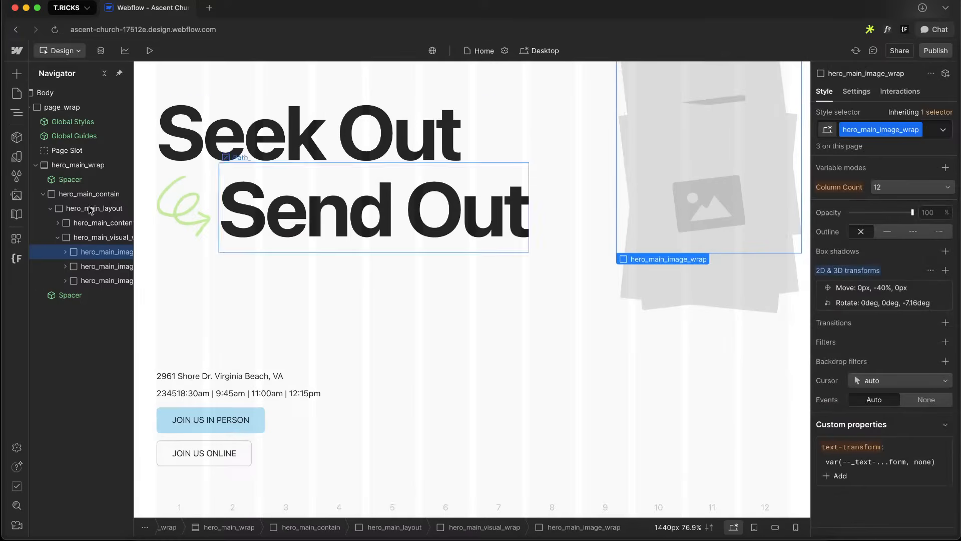
Add a solid outline to hero_main_visual_wrap, then select the is-2 image wrap
click(95, 238)
scroll(897, 246, up, 1)
scroll(897, 247, down, 2)
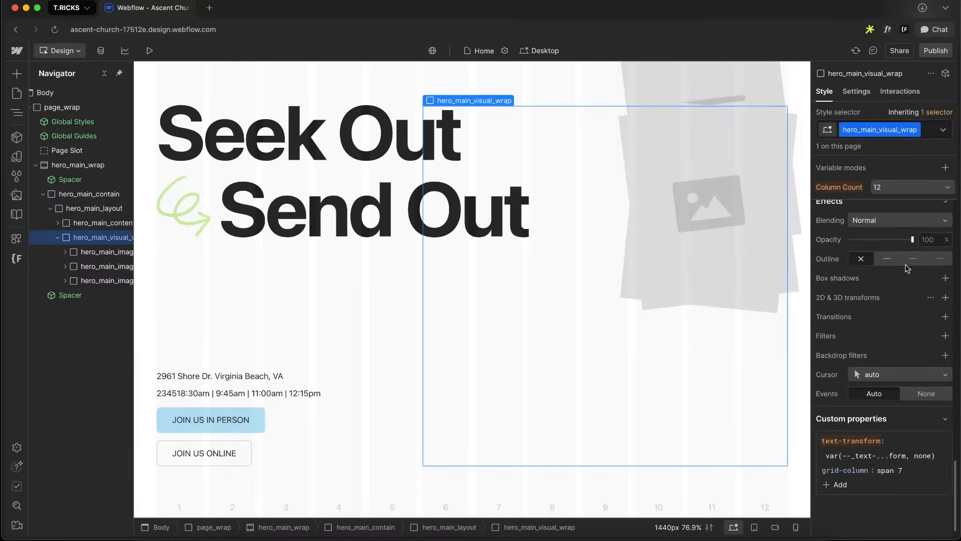
click(888, 259)
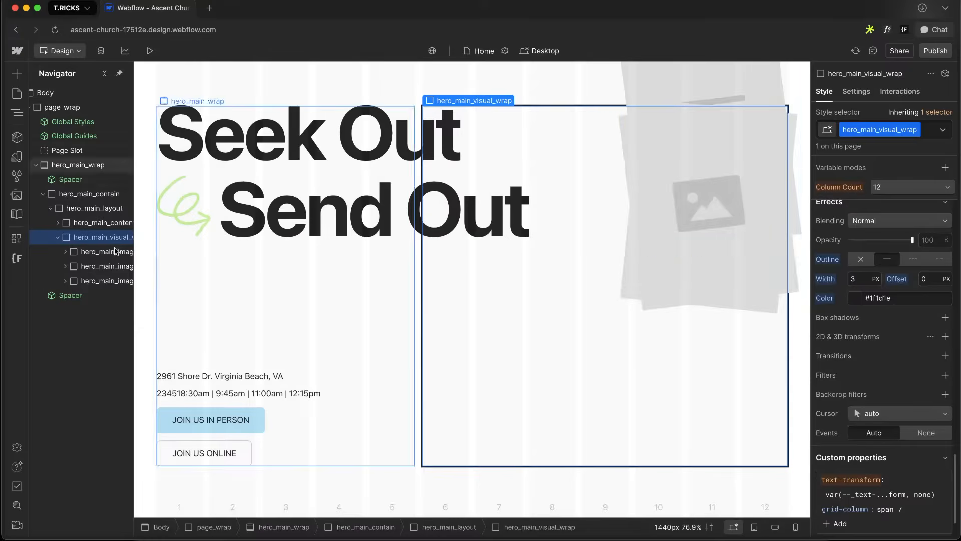
click(102, 268)
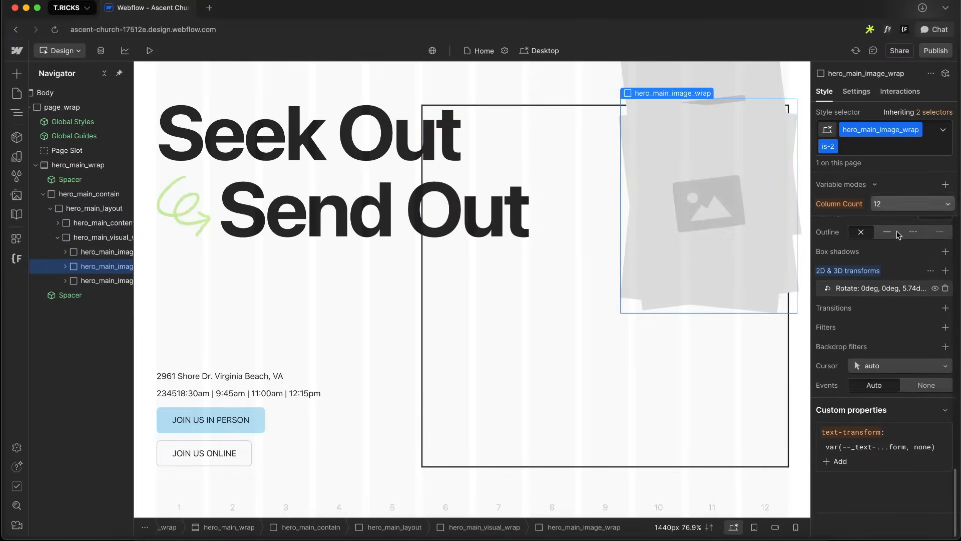
Add a Move transform to the is-2 image wrap with a Y offset of 40%
click(946, 270)
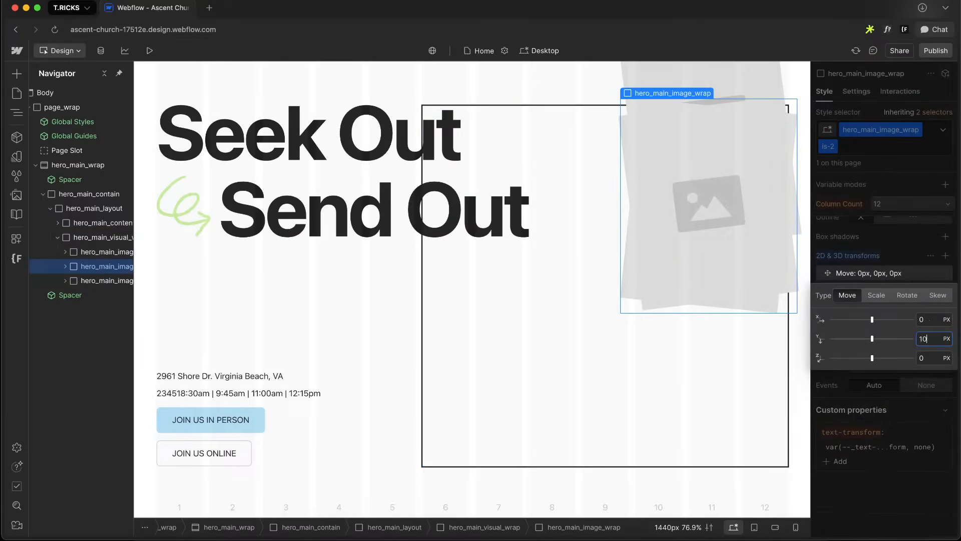
key(Return)
key(shift+Up)
key(shift+Up)
key(shift+Up)
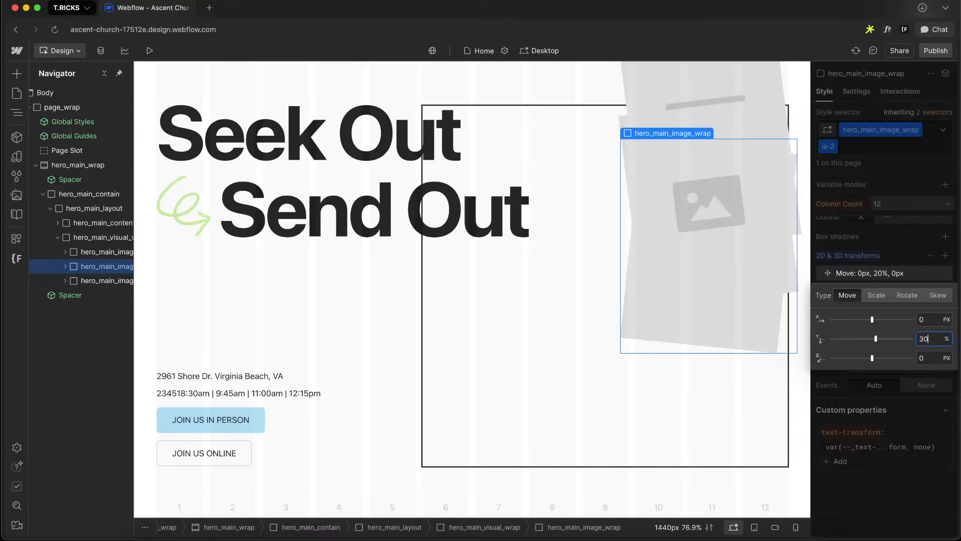
click(872, 252)
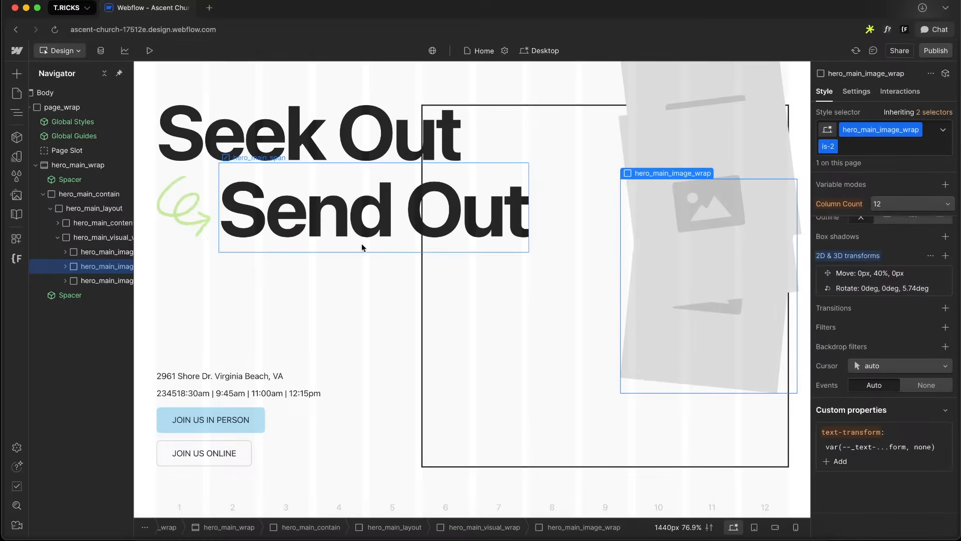
click(885, 293)
click(887, 234)
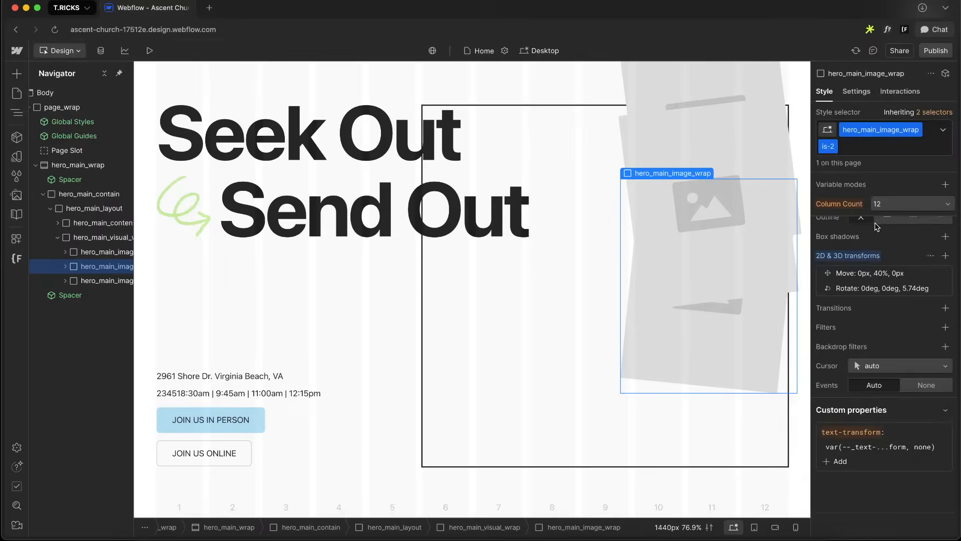
Set the is-2 image wrap's Move X offset to -60%
click(872, 259)
click(880, 254)
click(899, 274)
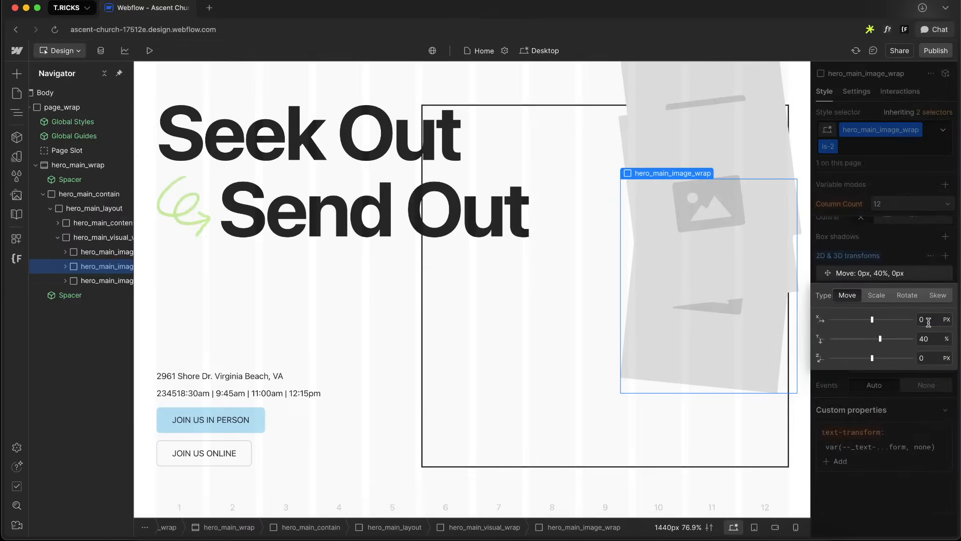
text(-10%)
key(Return)
key(shift+Down)
key(shift+Down)
key(shift+Down)
key(shift+Down)
key(shift+Down)
key(shift+Down)
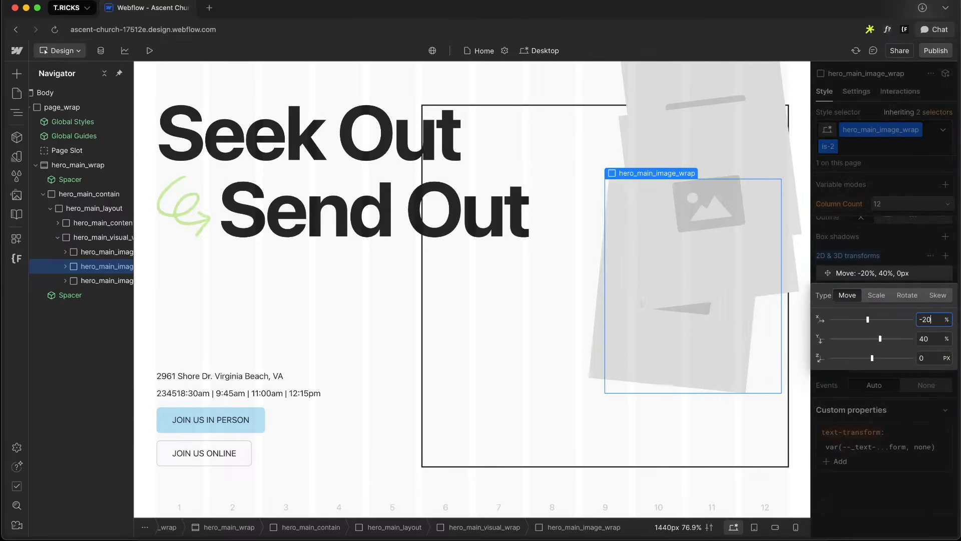
key(shift+Up)
click(939, 235)
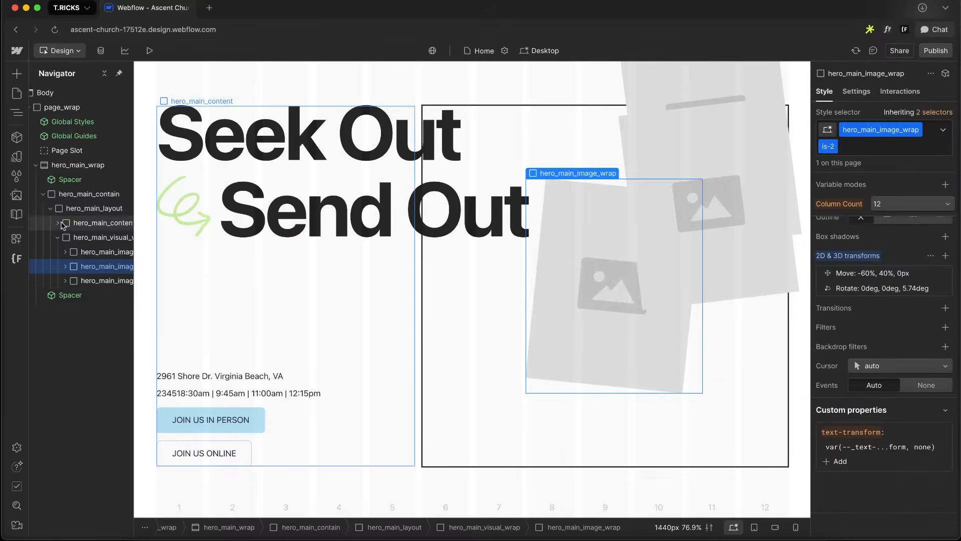
Select the is-3 image wrap and add a Move transform with a Y offset of 120%
click(94, 280)
click(945, 271)
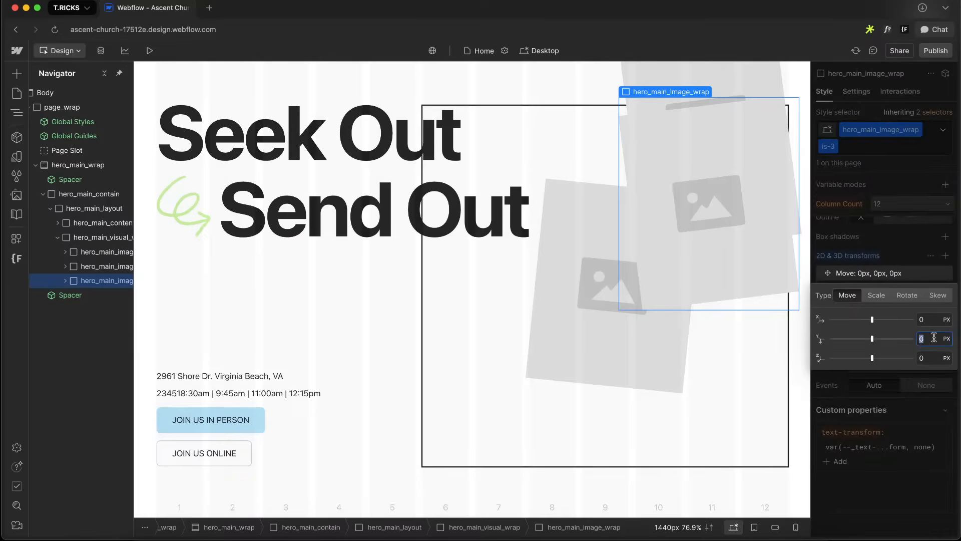
text(10%)
key(Return)
key(shift+Up)
key(shift+Up)
key(shift+Up)
key(shift+Up)
key(shift+Up)
key(shift+Up)
key(shift+Up)
key(shift+Up)
key(shift+Up)
key(shift+Up)
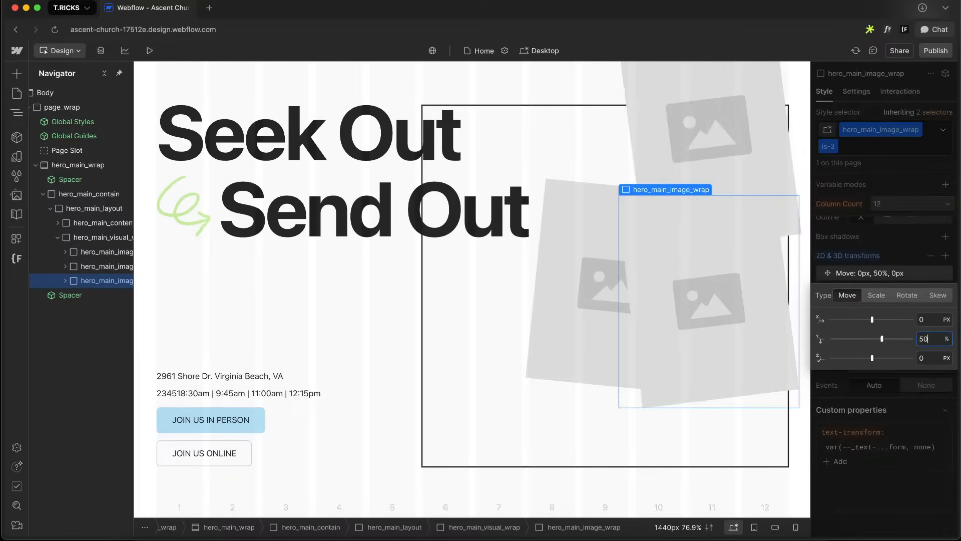
key(shift+Up)
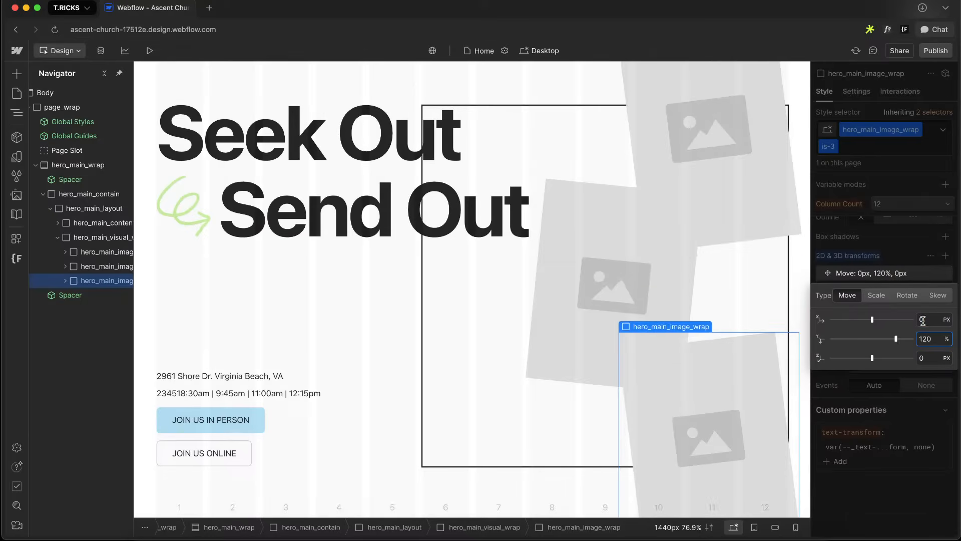
Set the is-3 image wrap's Move X offset to -150%
text(-10%)
key(Return)
key(shift+Down)
key(shift+Down)
key(shift+Down)
key(shift+Down)
key(shift+Down)
key(shift+Down)
key(shift+Down)
key(shift+Down)
key(shift+Down)
key(shift+Down)
key(shift+Down)
key(shift+Down)
key(shift+Down)
key(shift+Down)
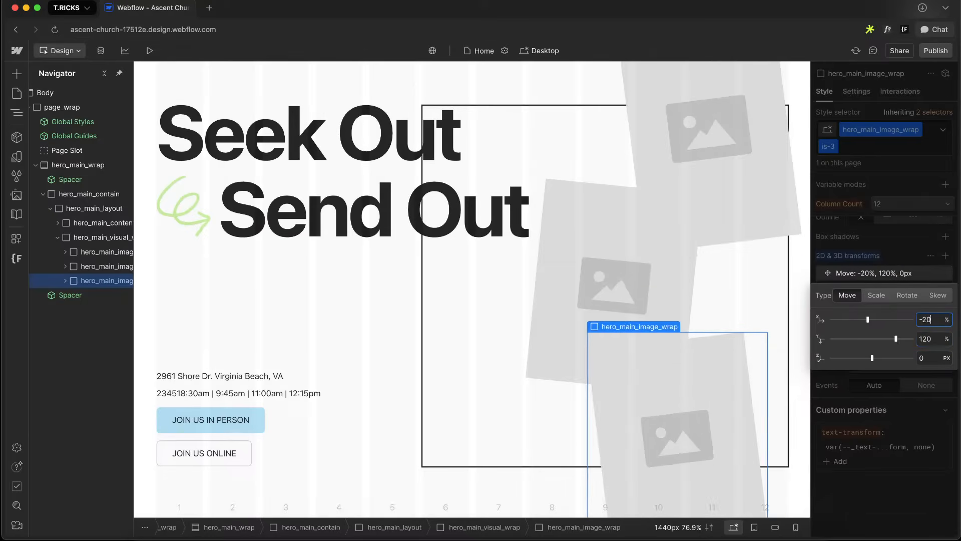
Examine the photo collage layout in the Figma design
key(ctrl+Right)
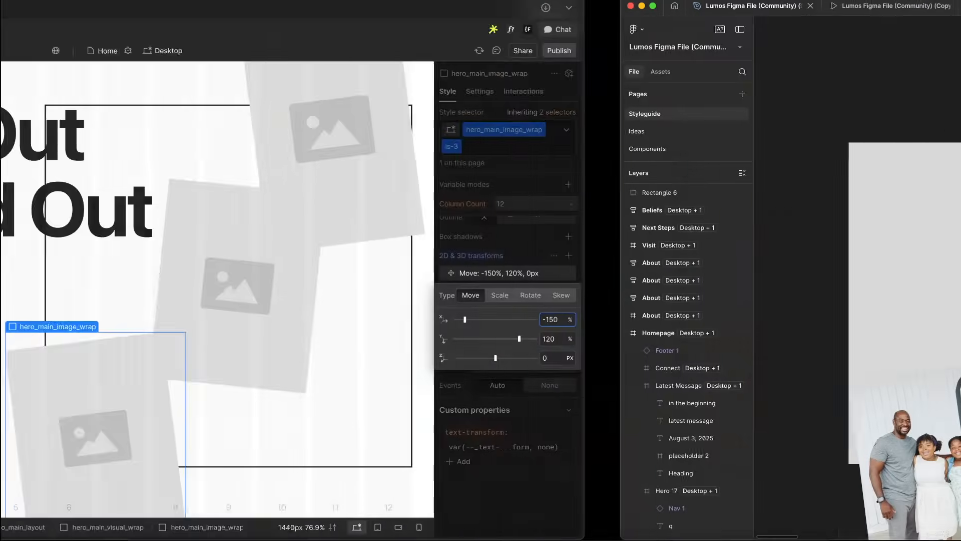
scroll(650, 264, down, 5)
scroll(465, 328, up, 5)
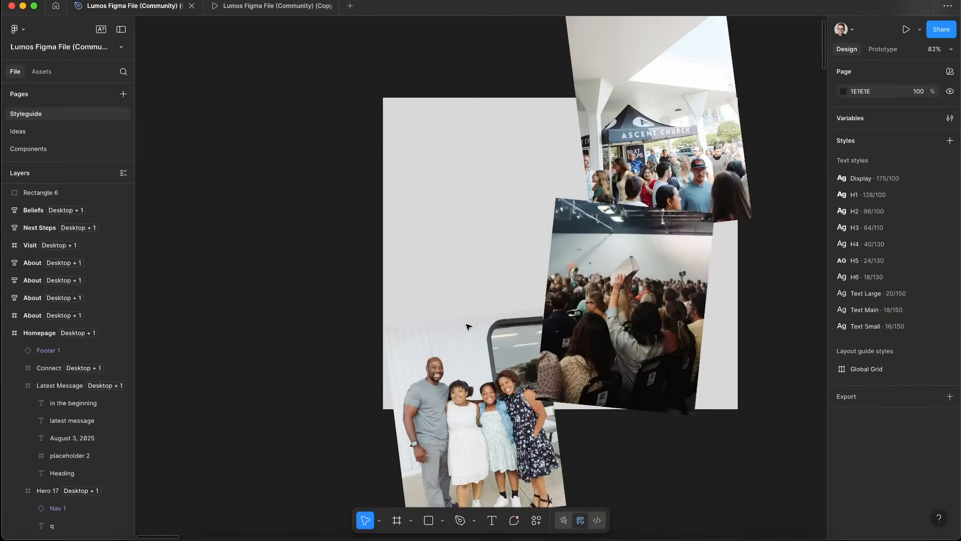
click(419, 315)
key(ctrl+Left)
Nudge the is-3 image wrap's X offset to about -140%
click(926, 322)
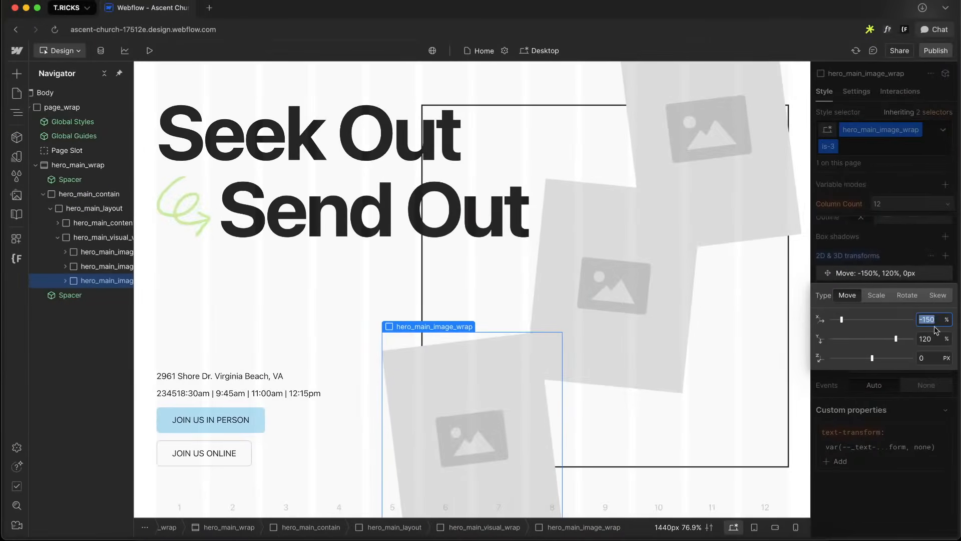
key(shift+Down)
key(shift+Down)
key(shift+Down)
key(shift+Up)
key(shift+Up)
key(shift+Up)
key(shift+Up)
key(shift+Up)
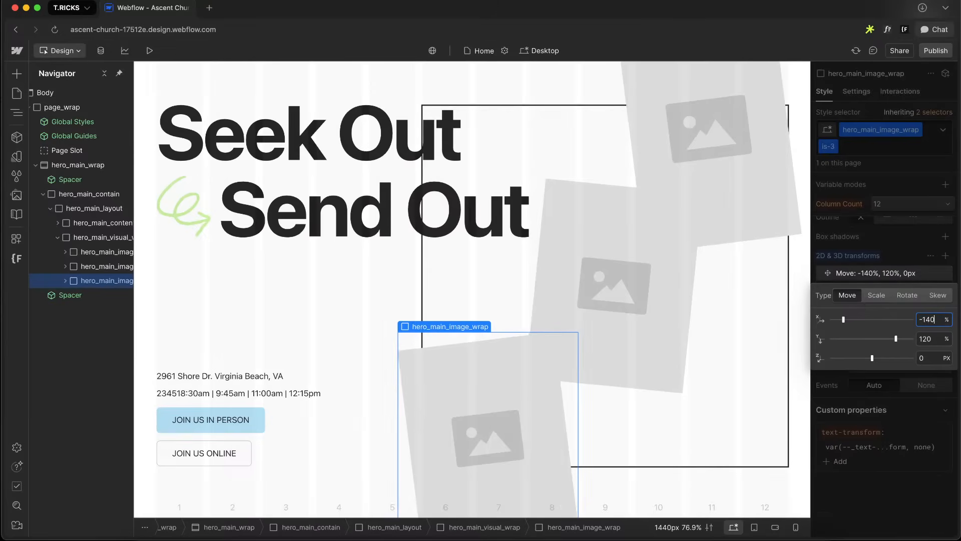
key(Up)
key(Up)
key(Up)
Compare the canvas collage against the Figma design
key(ctrl+Left)
key(ctrl+Left)
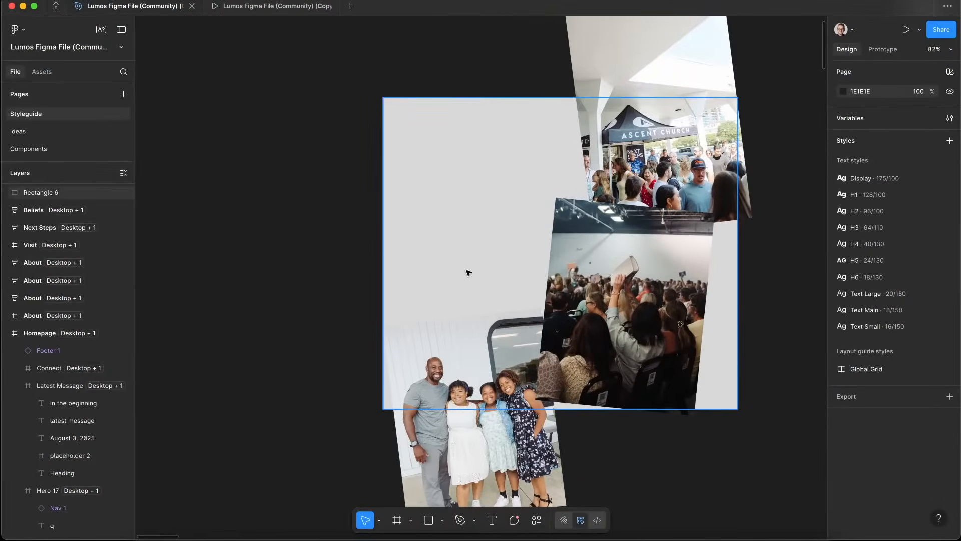
key(ctrl+Left)
key(ctrl+Right)
key(ctrl+Left)
Select the is-2 image wrap and set its Move offsets to X -40% and Y 70%
click(610, 279)
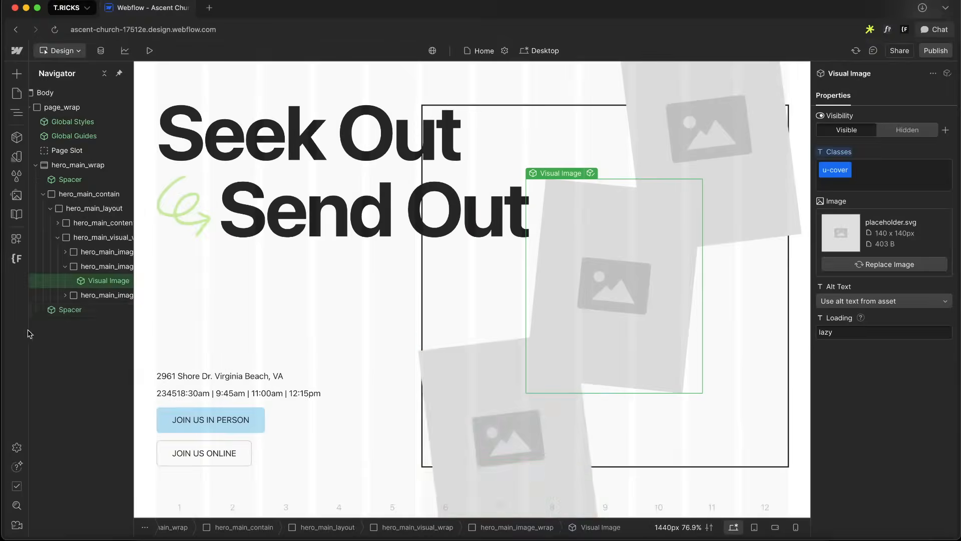
click(103, 267)
scroll(863, 369, down, 10)
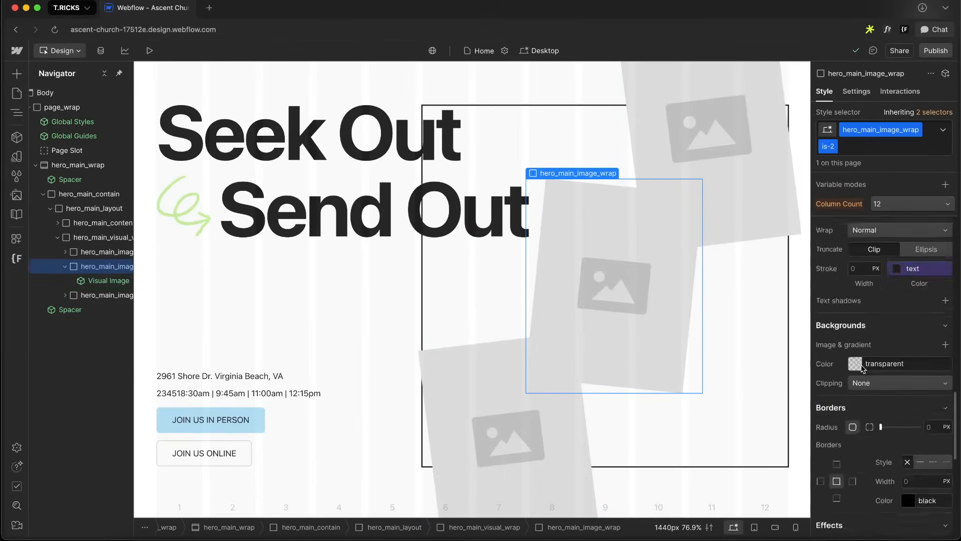
click(881, 288)
click(866, 274)
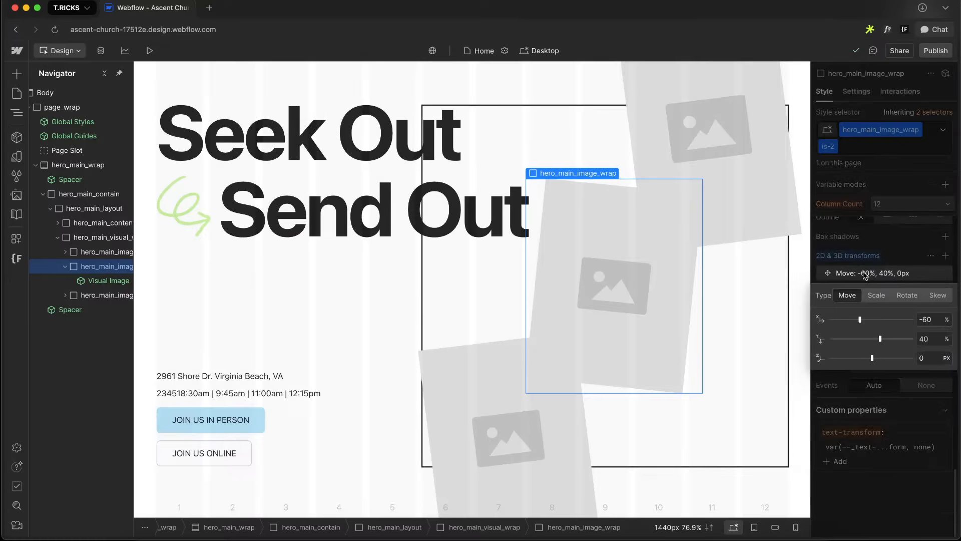
text(-30)
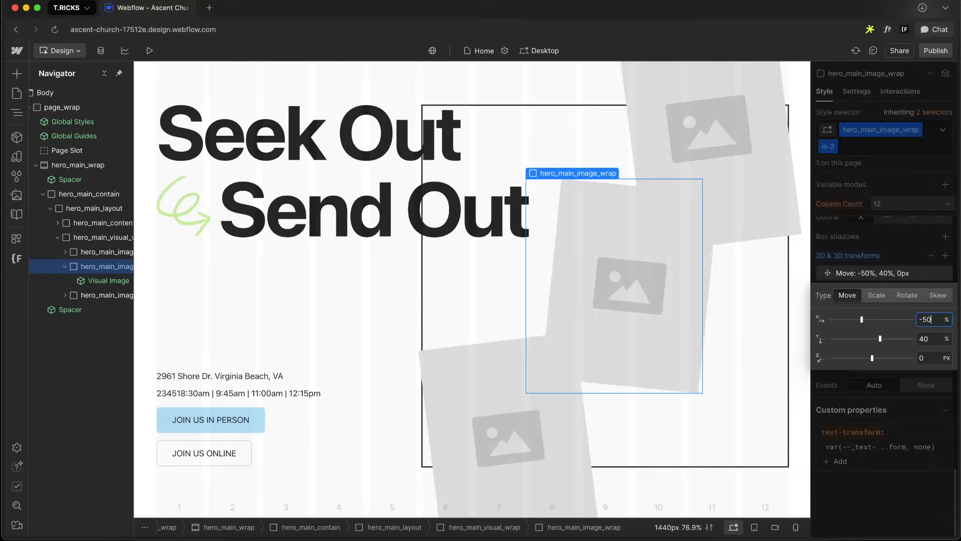
key(Tab)
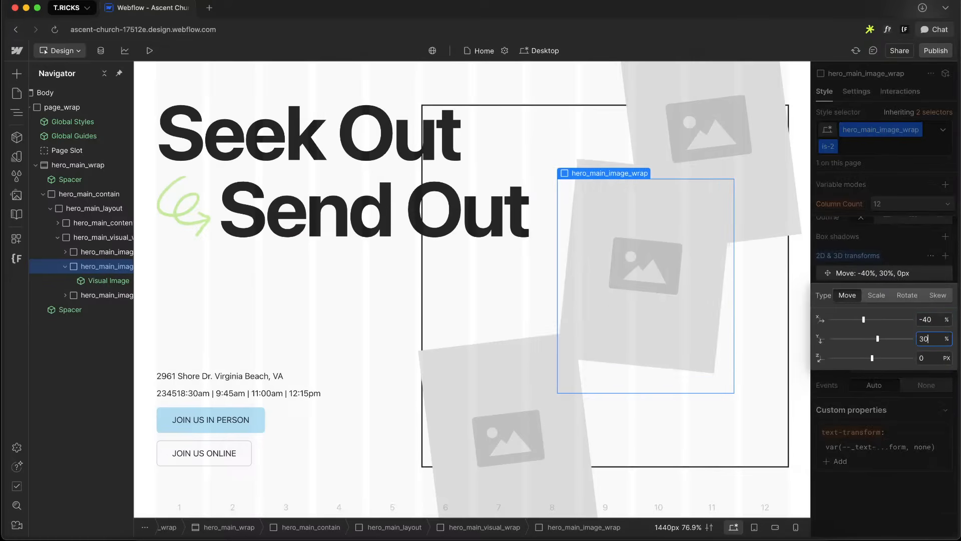
text(80)
key(shift+Down)
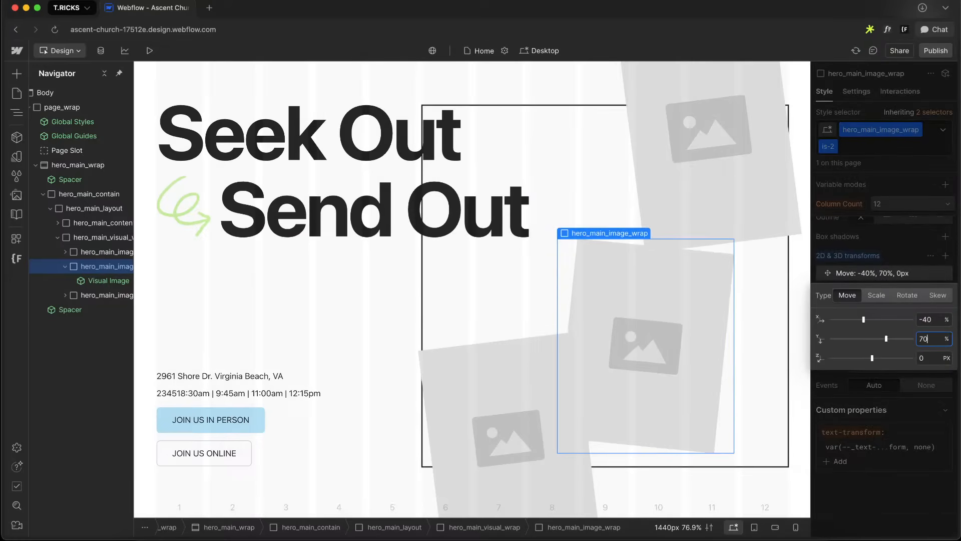
Set hero_main_visual_wrap's aspect ratio to a custom 7.79 by 6.94, matching the Figma rectangle's size
click(912, 216)
click(103, 238)
key(ctrl+Right)
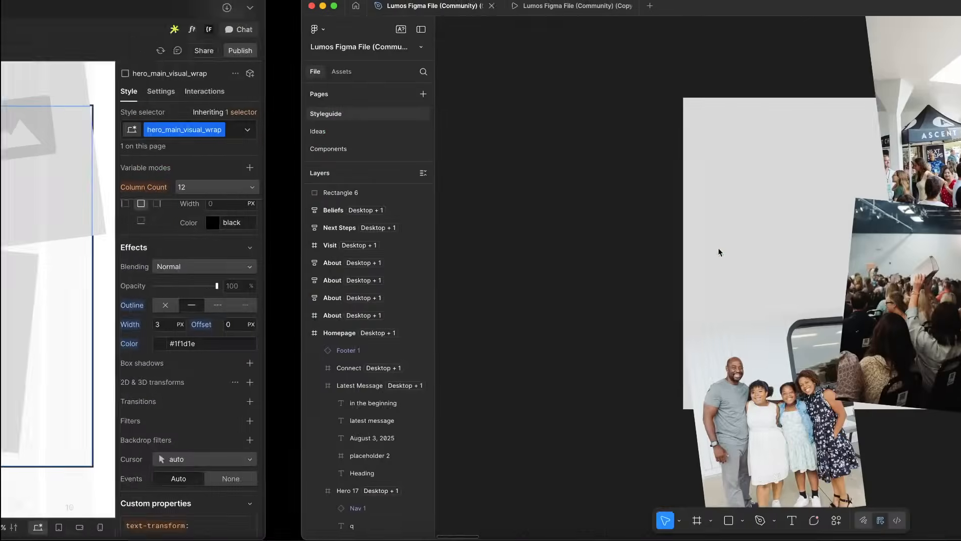
click(452, 173)
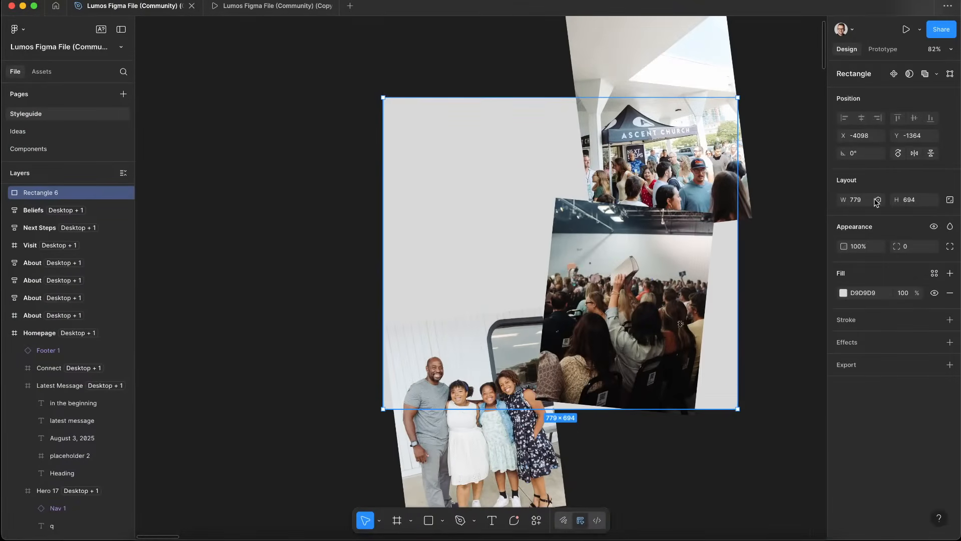
key(ctrl+Left)
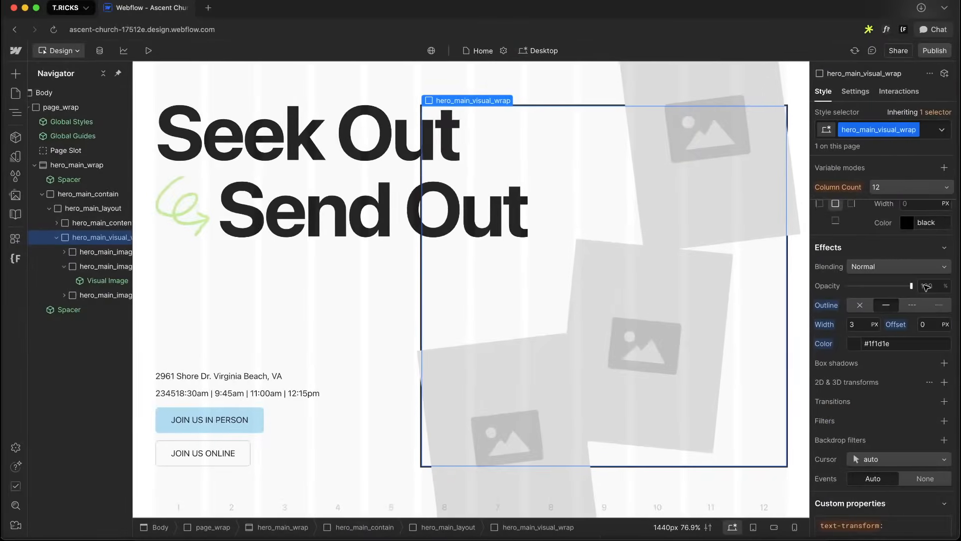
scroll(925, 289, up, 10)
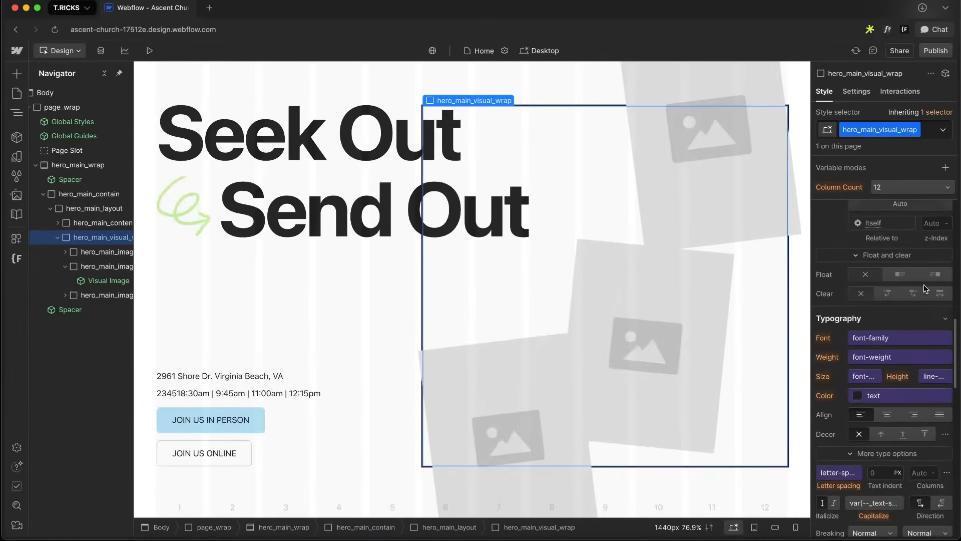
scroll(924, 288, down, 1)
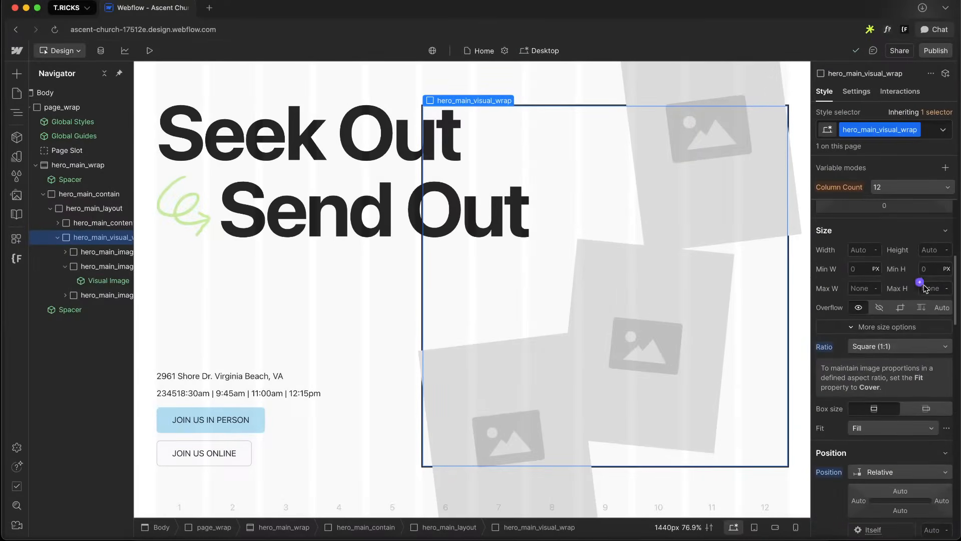
click(865, 349)
click(869, 419)
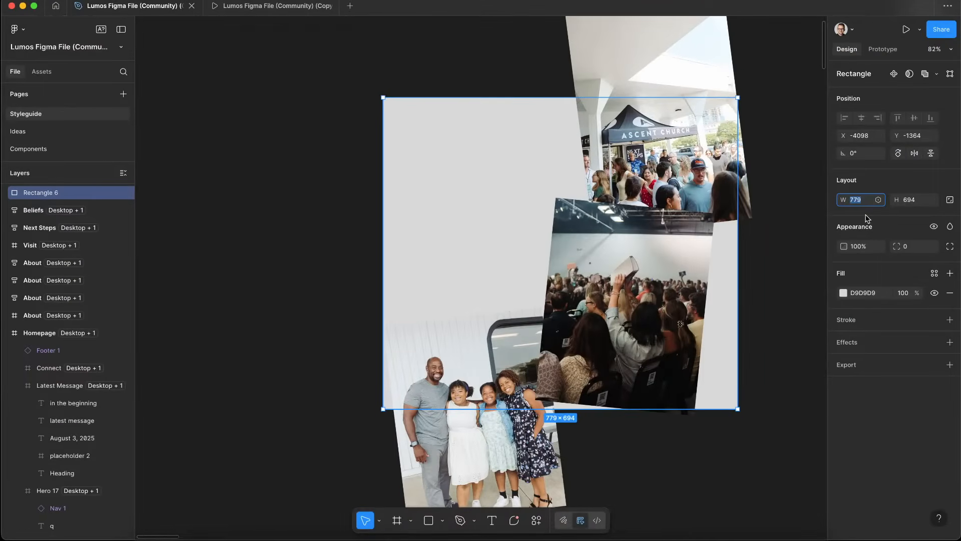
key(ctrl+Left)
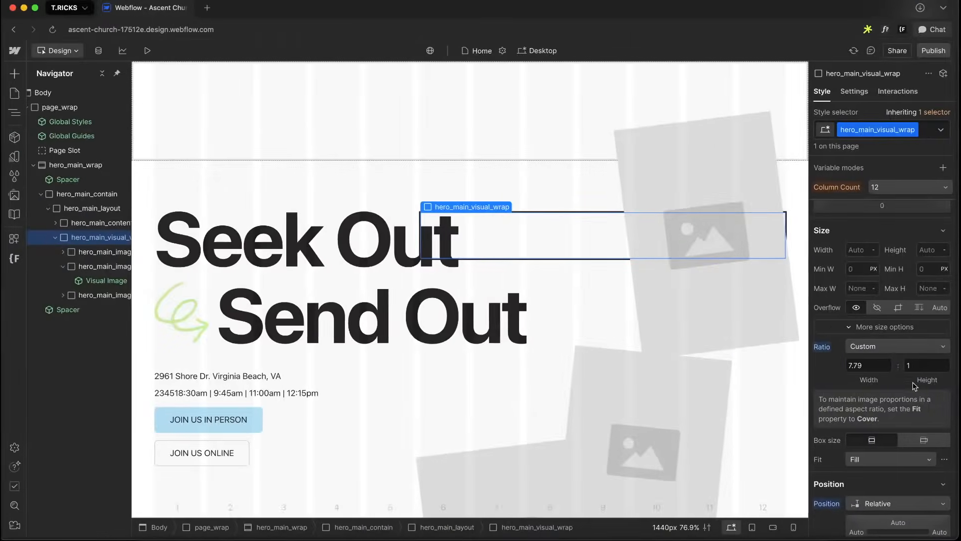
click(924, 365)
text(6.94)
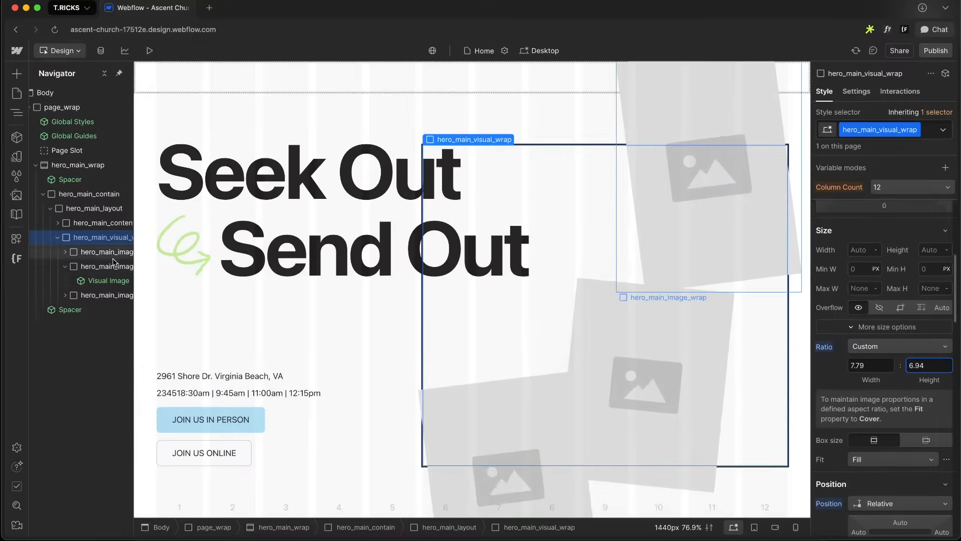
Set the is-2 image wrap's Move Y offset to 60%
click(721, 331)
scroll(857, 352, down, 10)
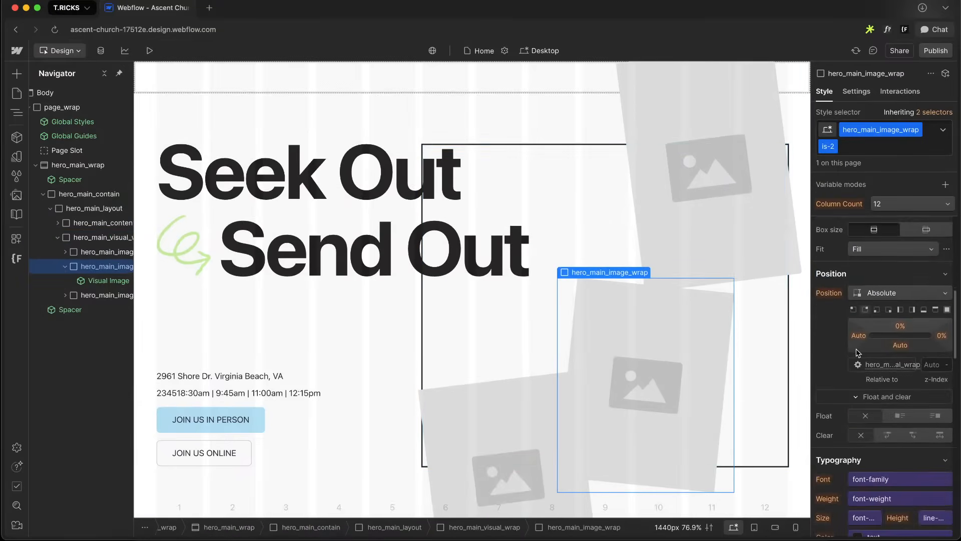
scroll(858, 352, down, 4)
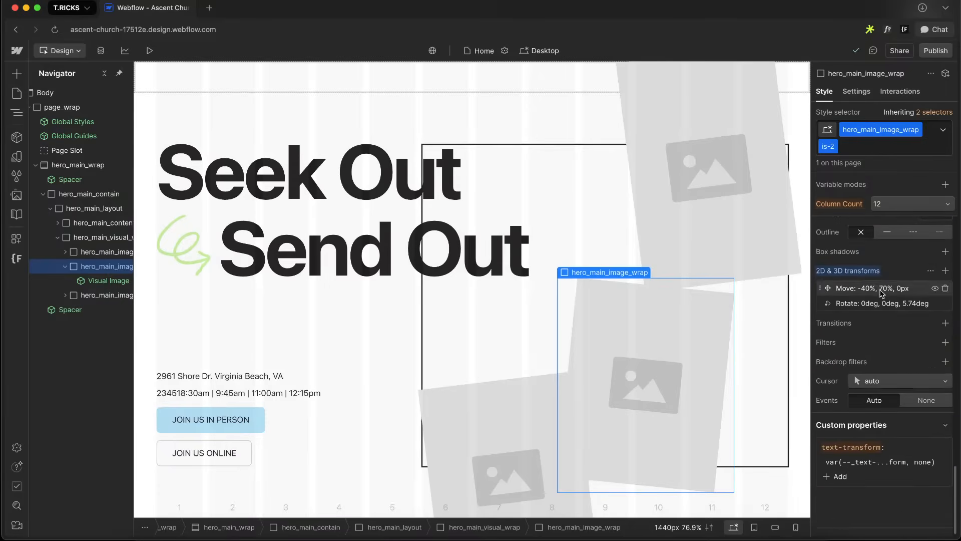
click(881, 289)
key(shift+Down)
key(shift+Down)
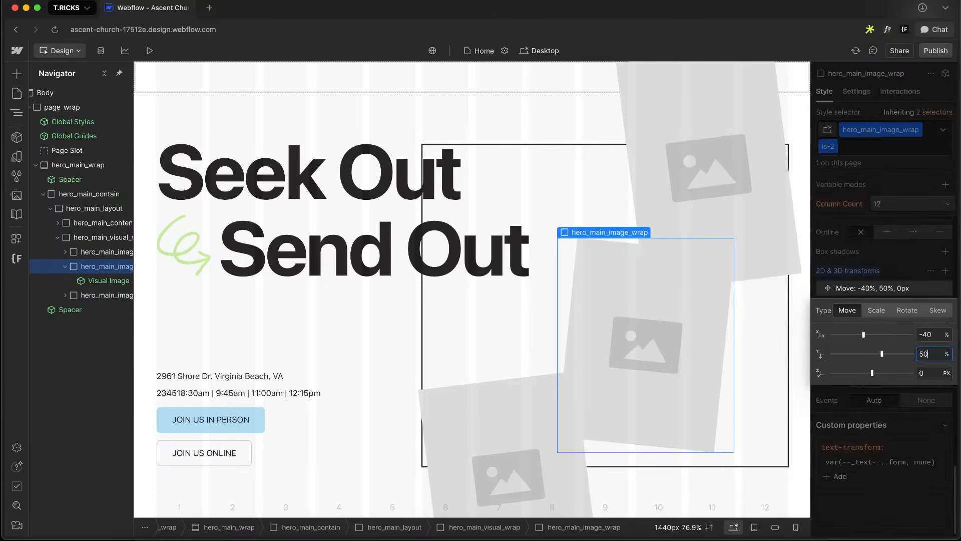
key(shift+Up)
Nudge the is-2 image wrap's Move X offset to -37%
right_click(926, 354)
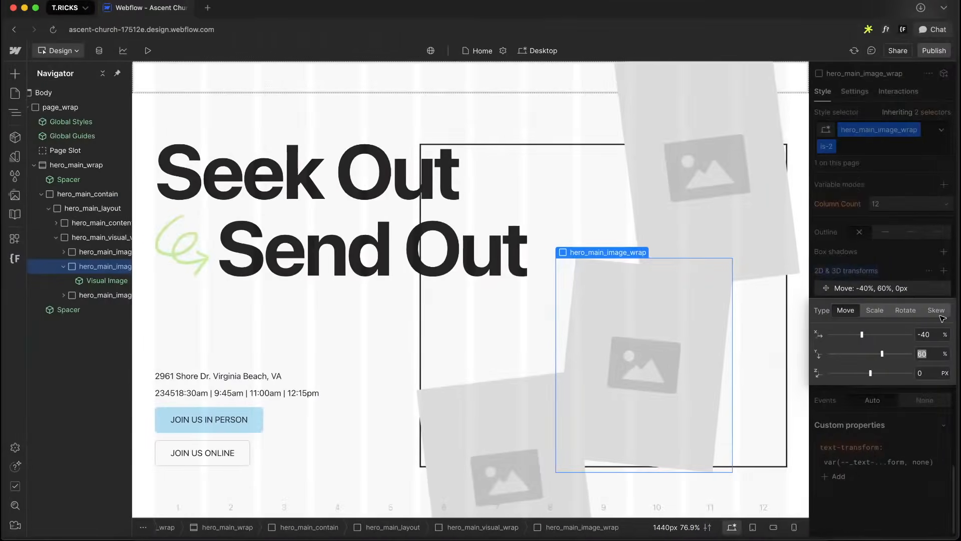
key(Up)
key(Up)
key(Up)
key(Up)
key(Up)
key(Up)
key(Up)
key(Up)
key(Up)
key(Up)
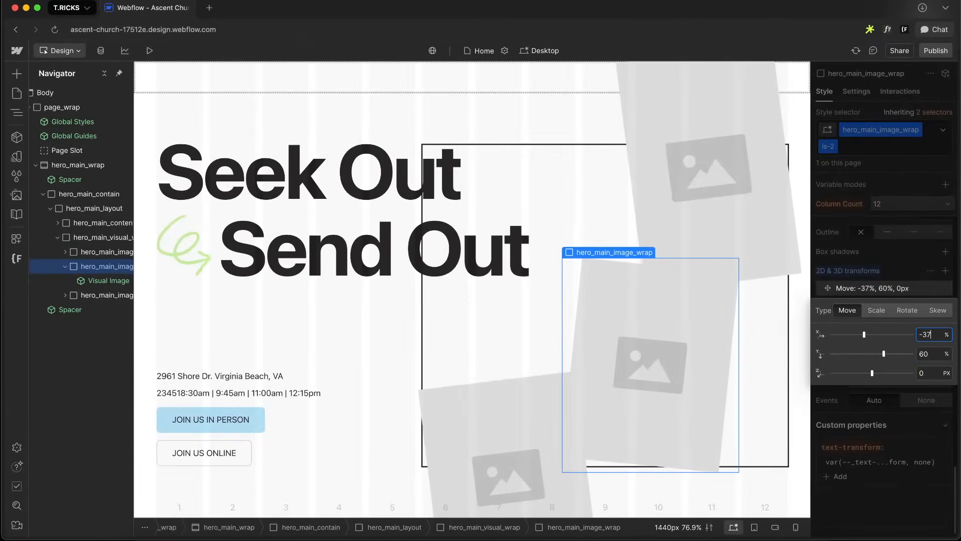
Compare with the Figma design and nudge the is-2 image wrap's Move X offset to -23%
key(ctrl+Right)
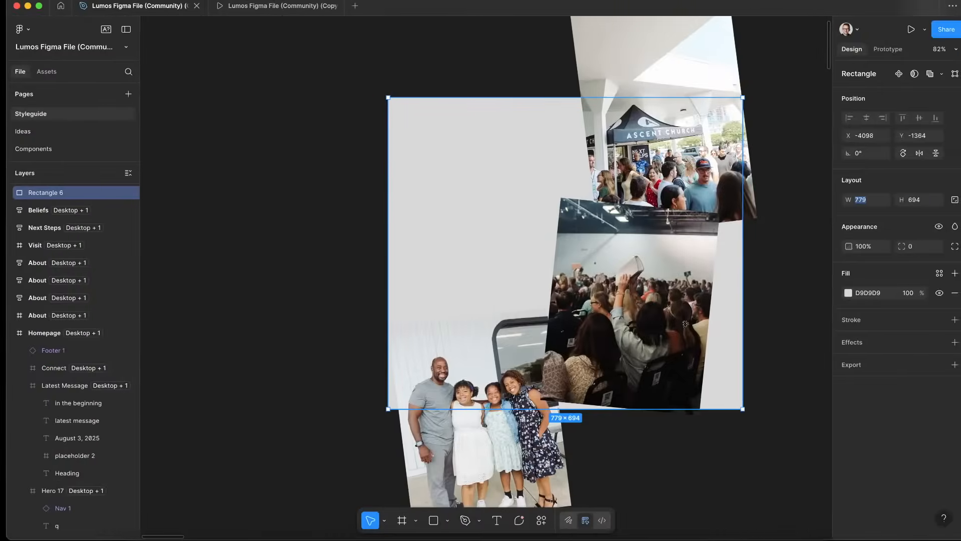
key(ctrl+Left)
key(Up)
key(Up)
key(Up)
key(Up)
key(Up)
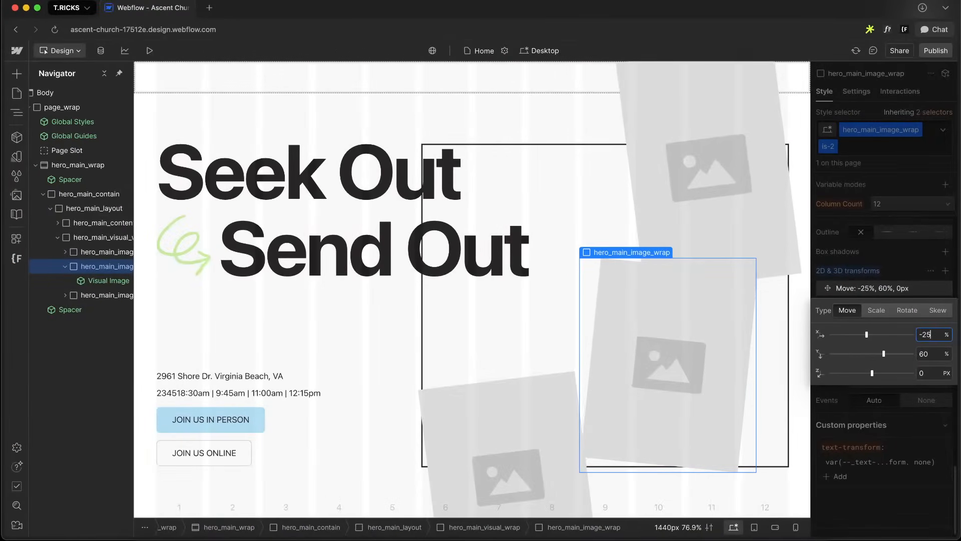
key(ctrl+Right)
key(ctrl+Left)
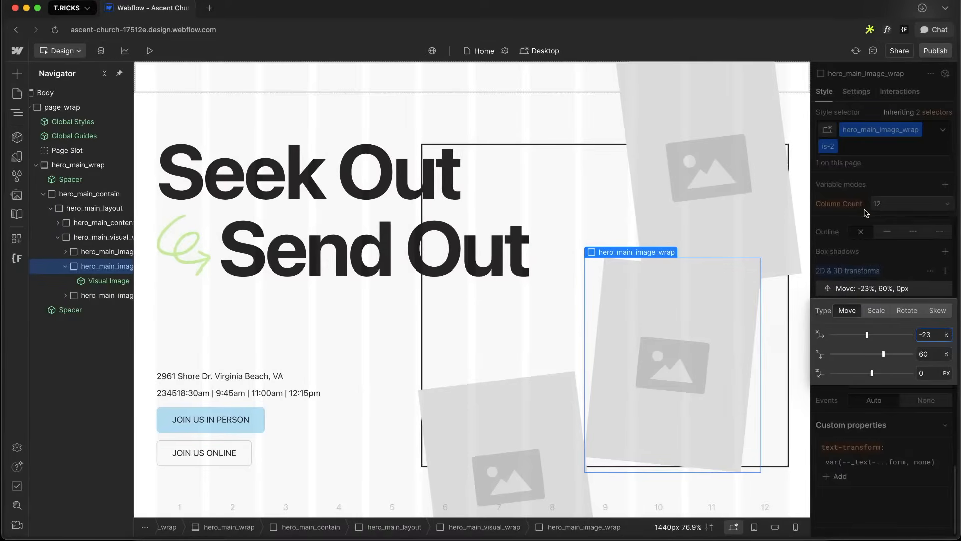
key(Escape)
Select the first hero image wrap and set its Move Y offset to -38%
key(ctrl+Right)
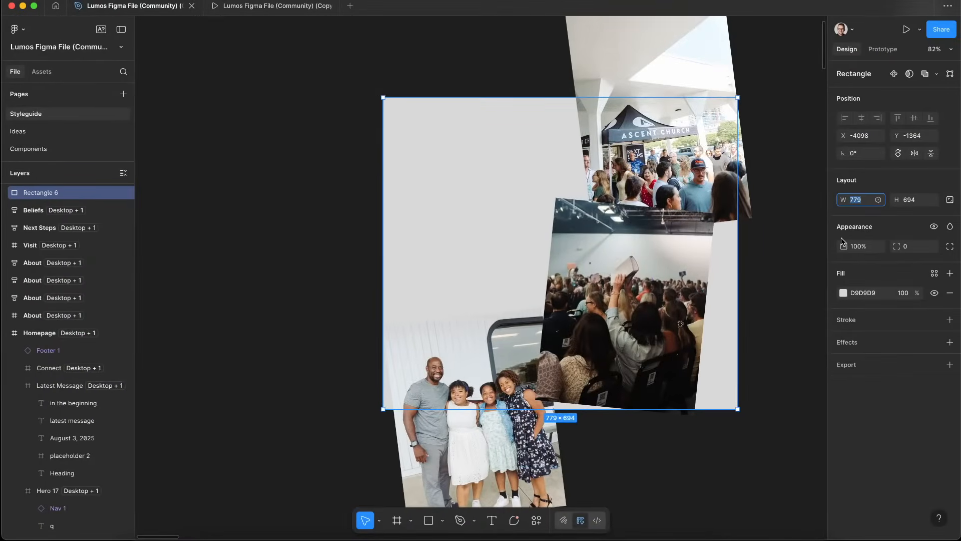
key(ctrl+Left)
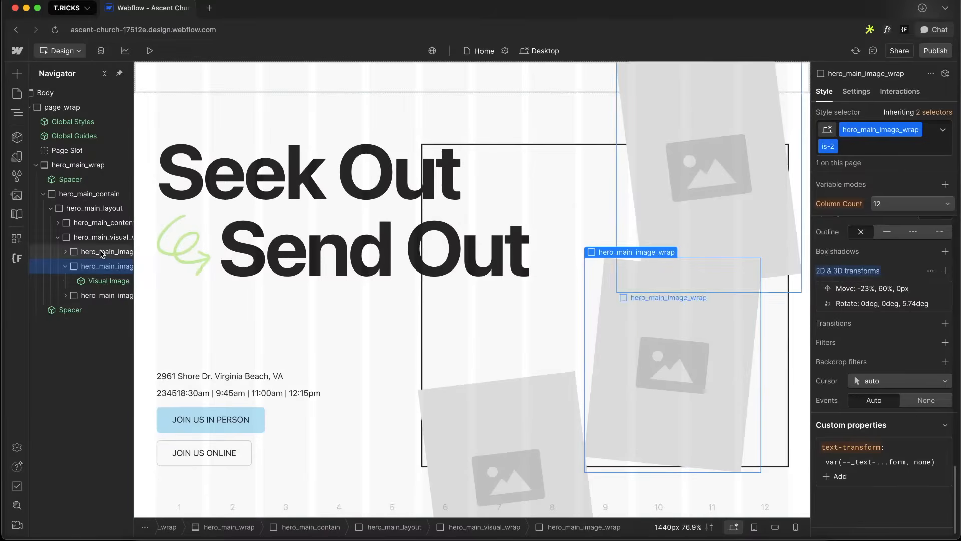
click(101, 254)
click(882, 272)
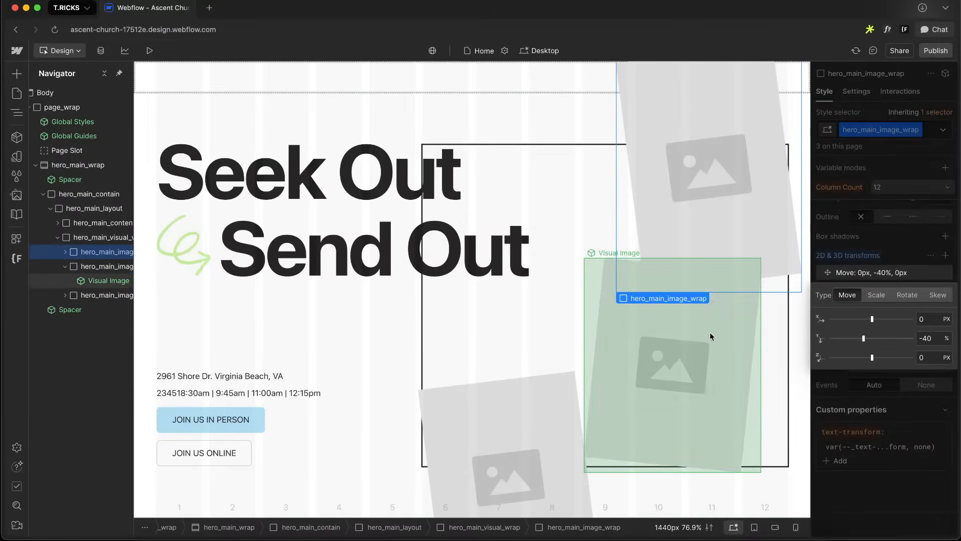
text(-41)
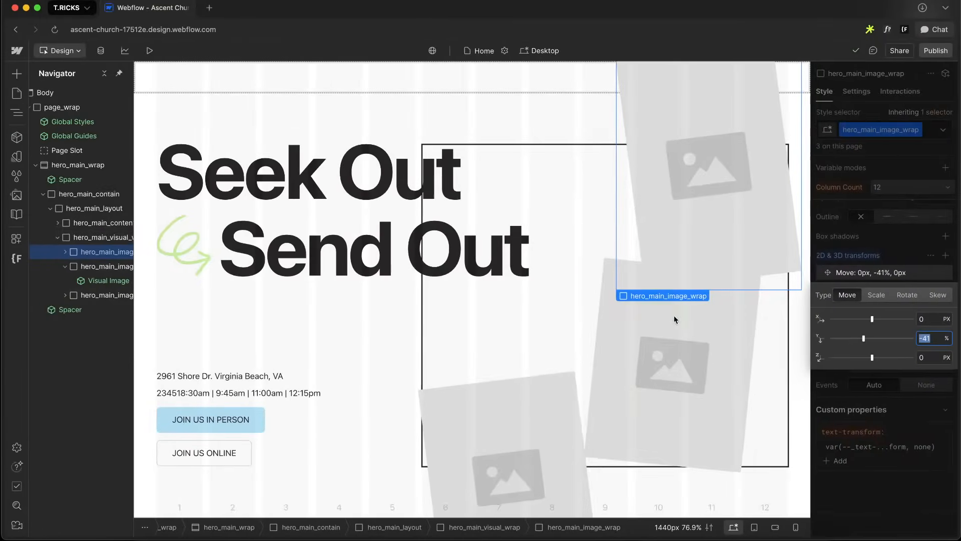
key(Up)
key(Up)
key(Up)
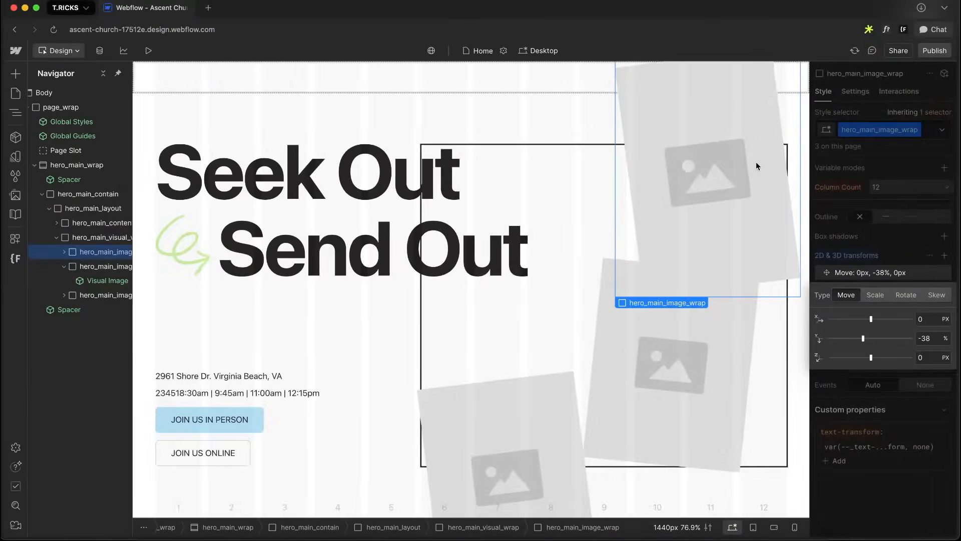
Set the first hero image wrap's Move X offset to 2%, switching the unit to percent
text(10)
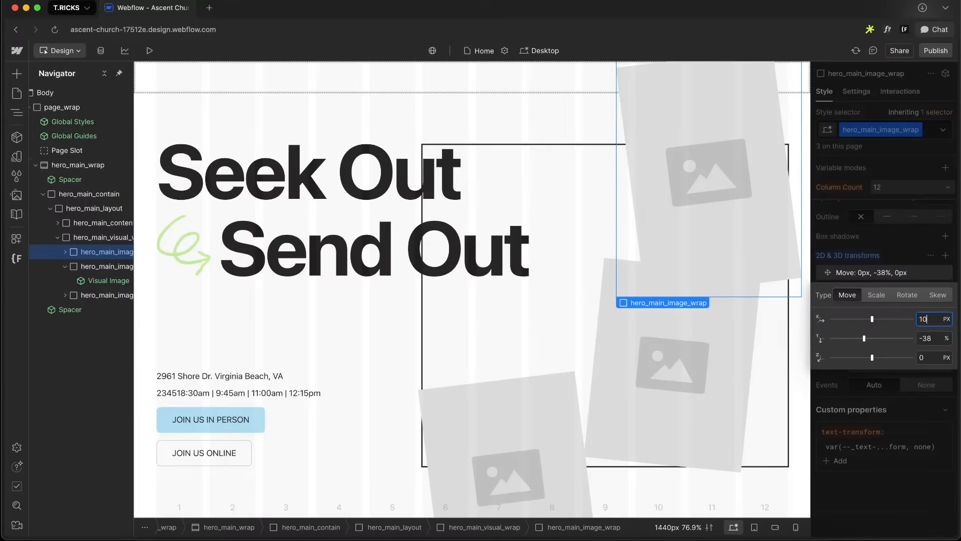
text(%)
key(Return)
key(Down)
key(Down)
key(Down)
key(Down)
key(Down)
key(Down)
key(Down)
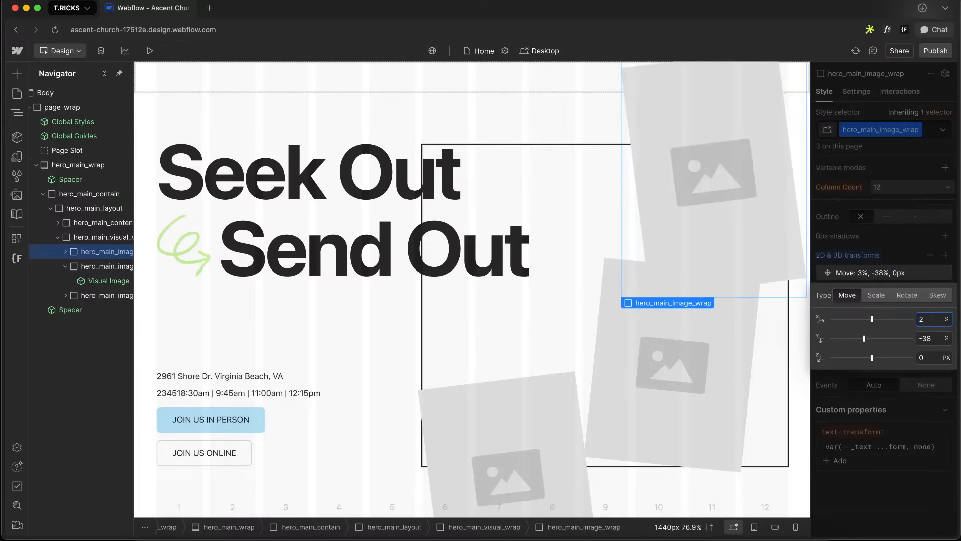
key(Up)
key(Down)
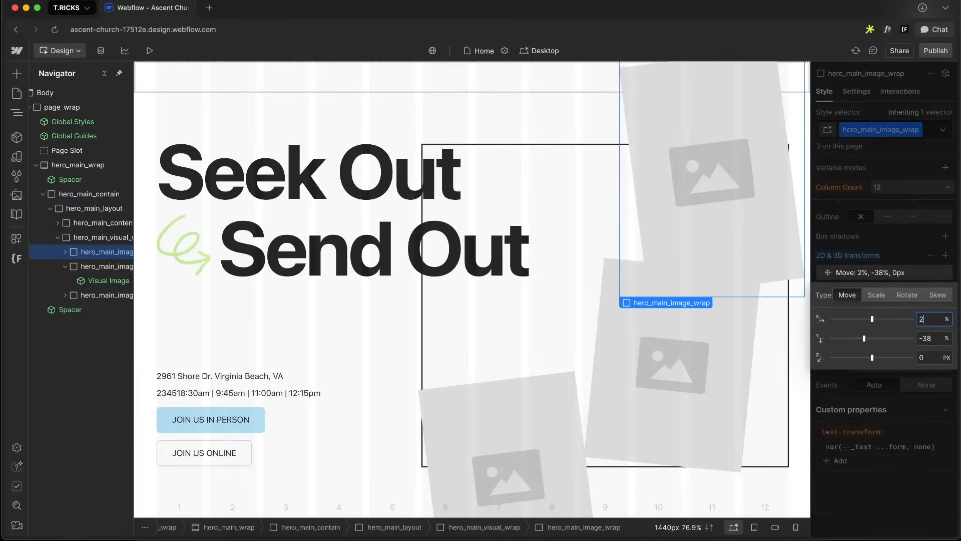
Inspect the three collage photos in the Figma design to compare their positions and rotations
key(ctrl+Right)
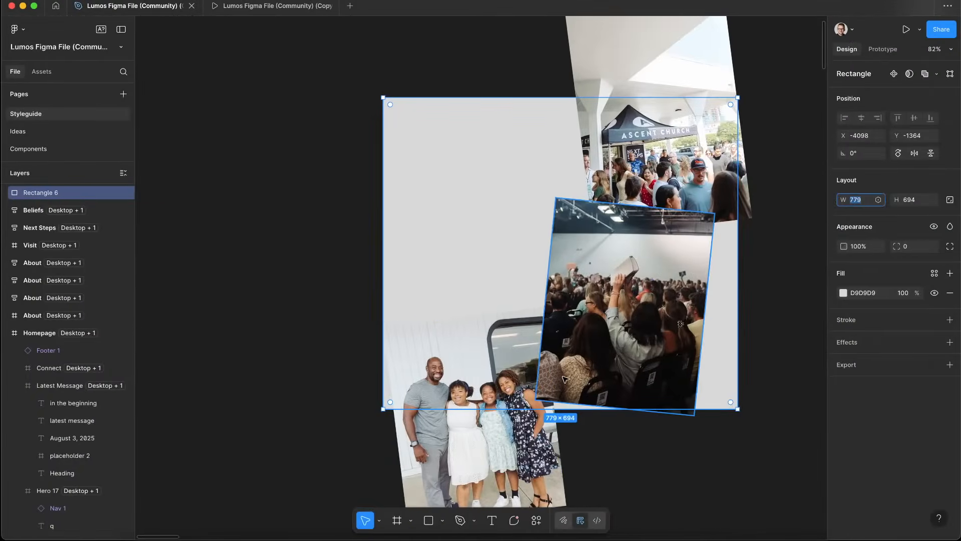
click(443, 404)
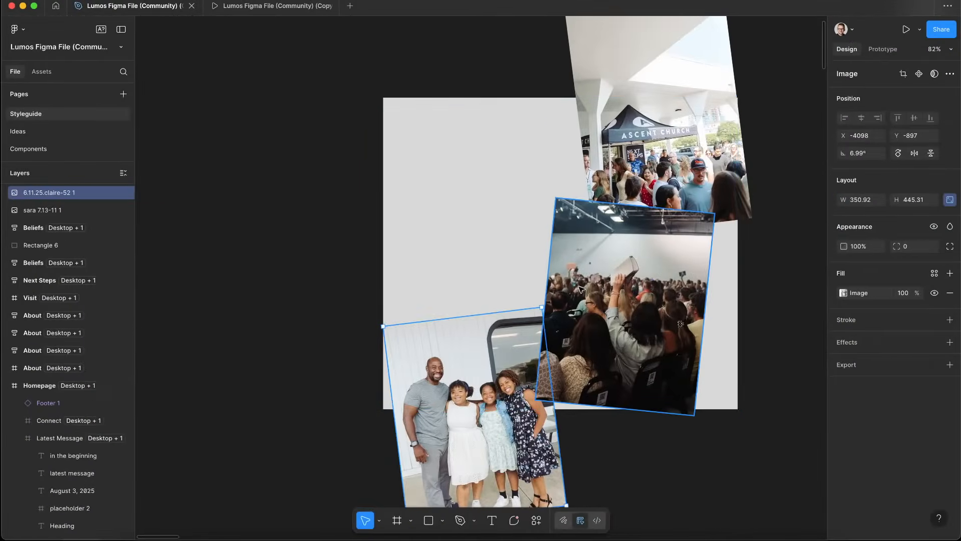
click(653, 185)
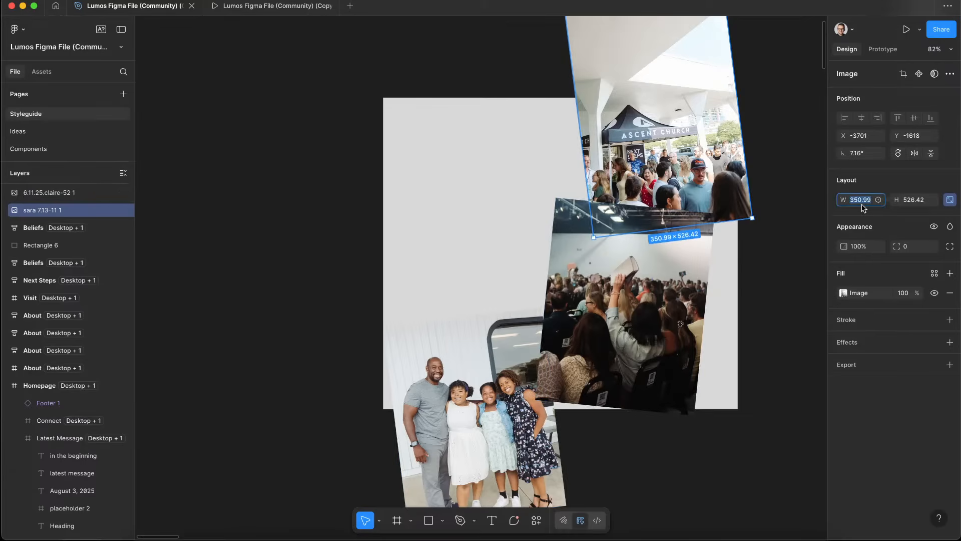
click(591, 334)
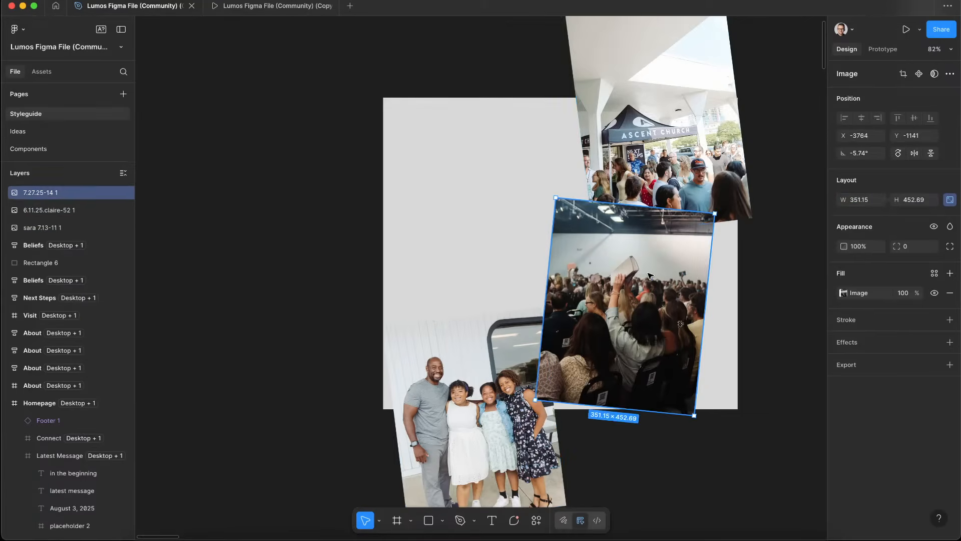
key(ctrl+Left)
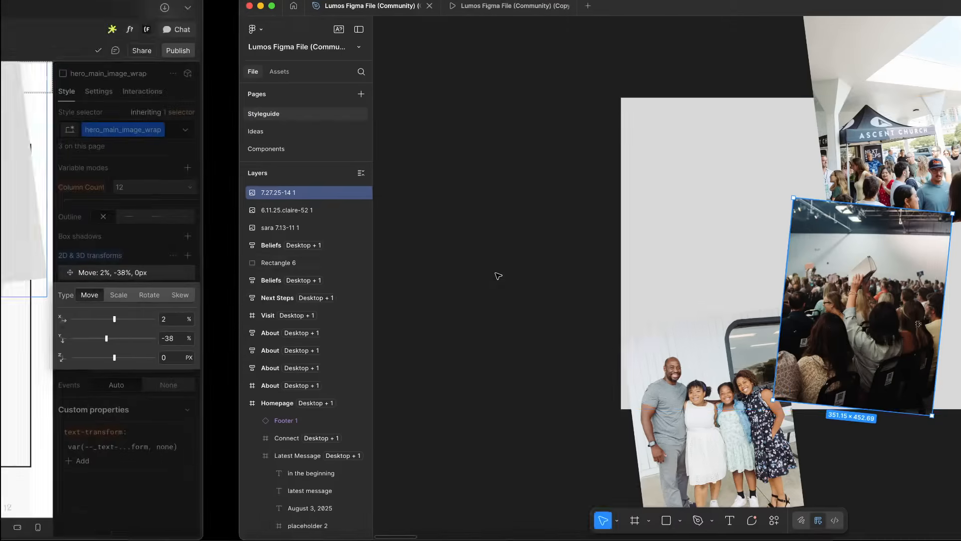
key(ctrl+Right)
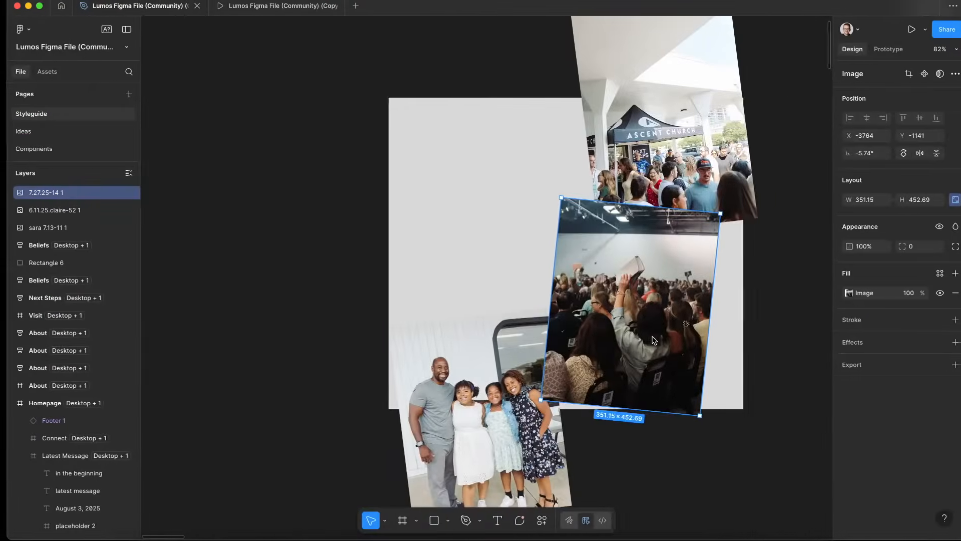
key(ctrl+Left)
Select the is-2 image wrap and set its Move X offset to -36%
click(722, 361)
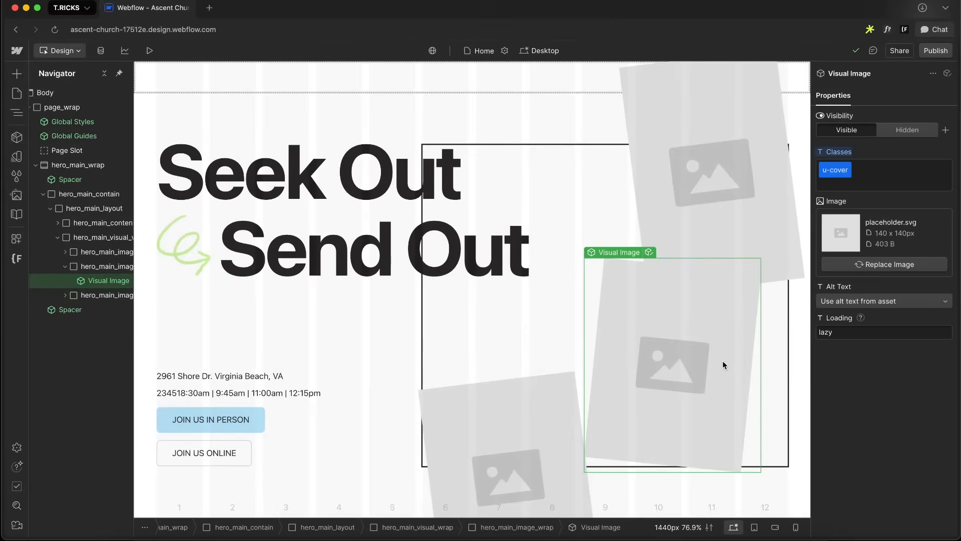
click(723, 360)
scroll(939, 327, down, 10)
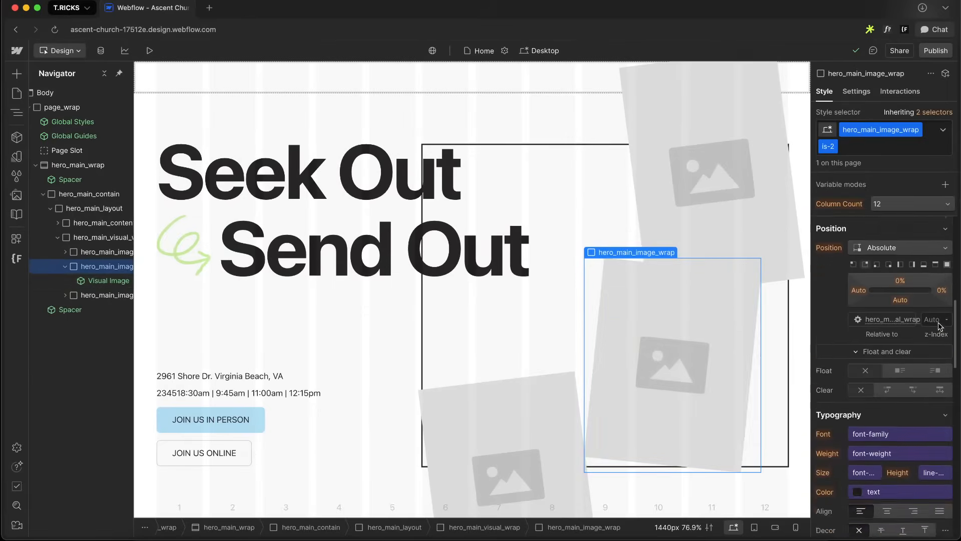
scroll(939, 327, down, 4)
click(880, 316)
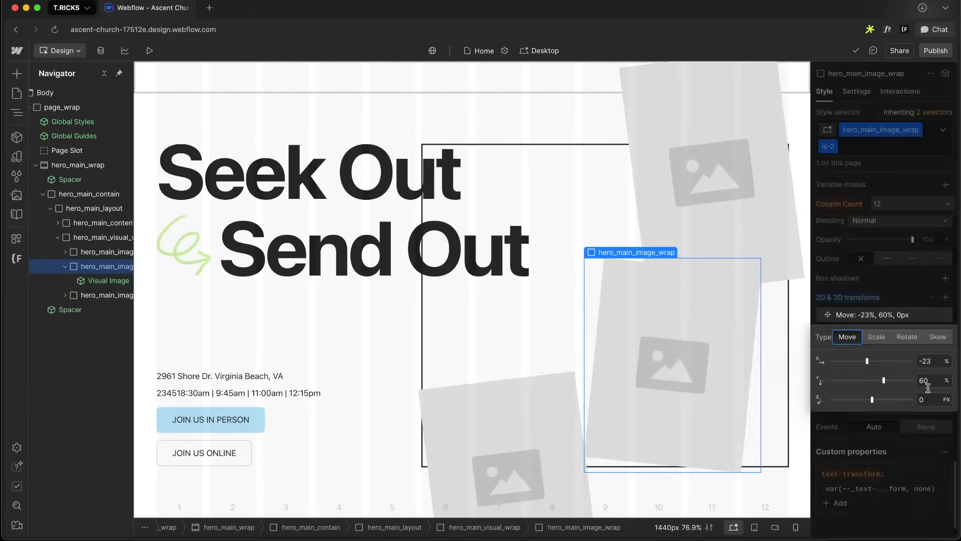
text(-30)
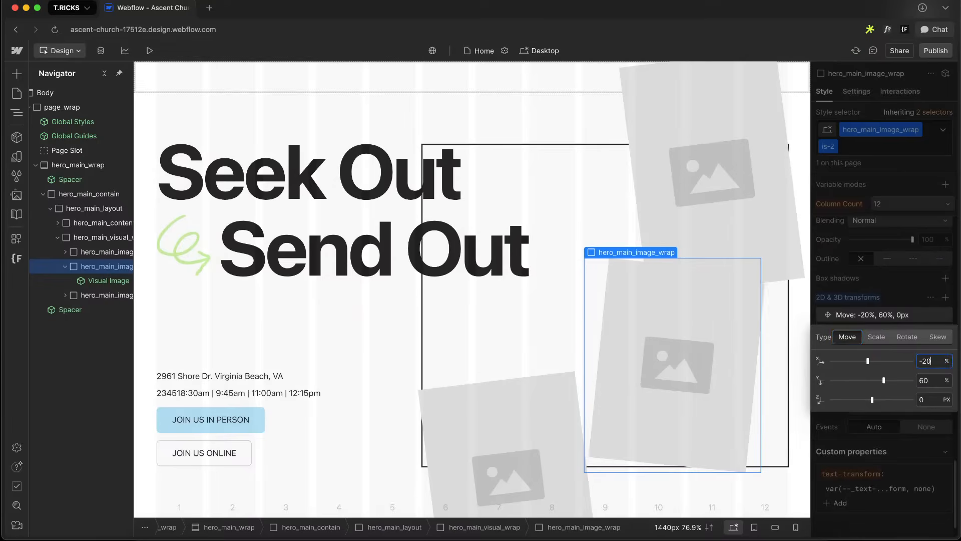
key(Down)
key(Down)
key(Down)
key(Down)
key(Down)
key(Down)
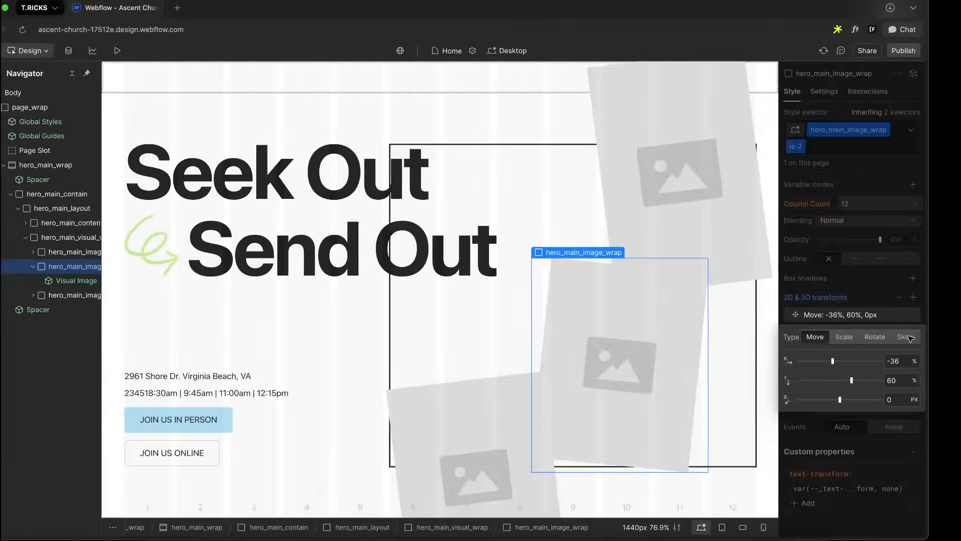
Set the is-2 image wrap's z-index to 3
click(897, 284)
scroll(897, 285, down, 5)
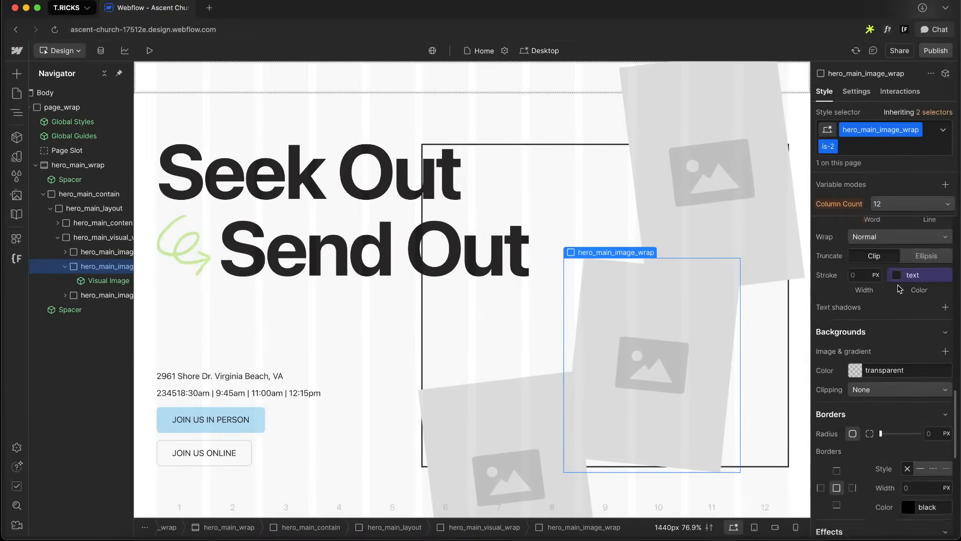
scroll(897, 284, up, 5)
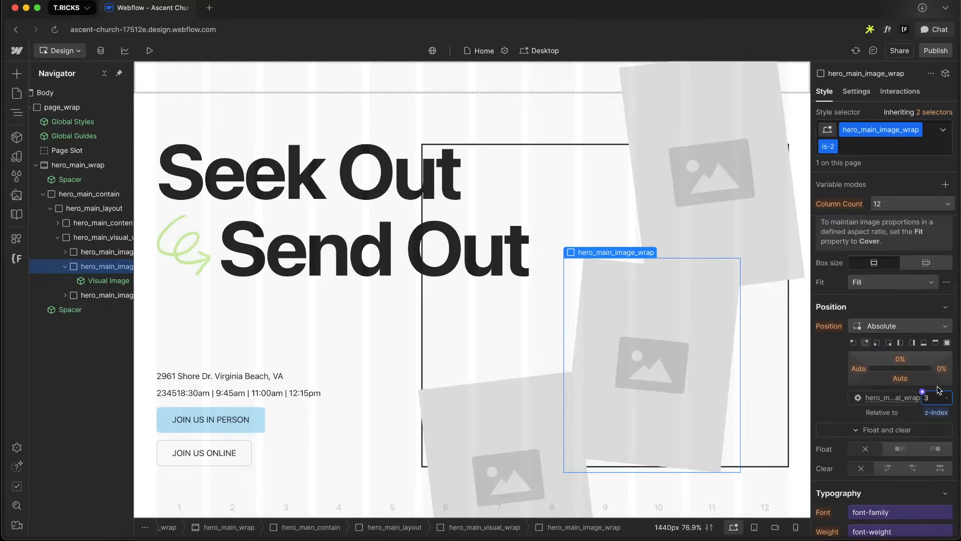
Switch to Figma and delete the temporary rectangle and photo copies outside the page frames
key(ctrl+Right)
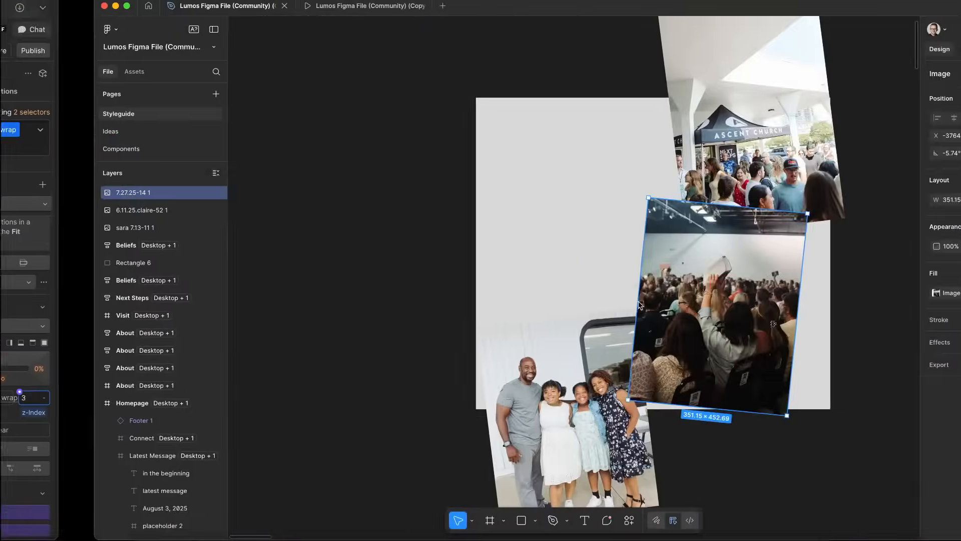
scroll(536, 231, down, 6)
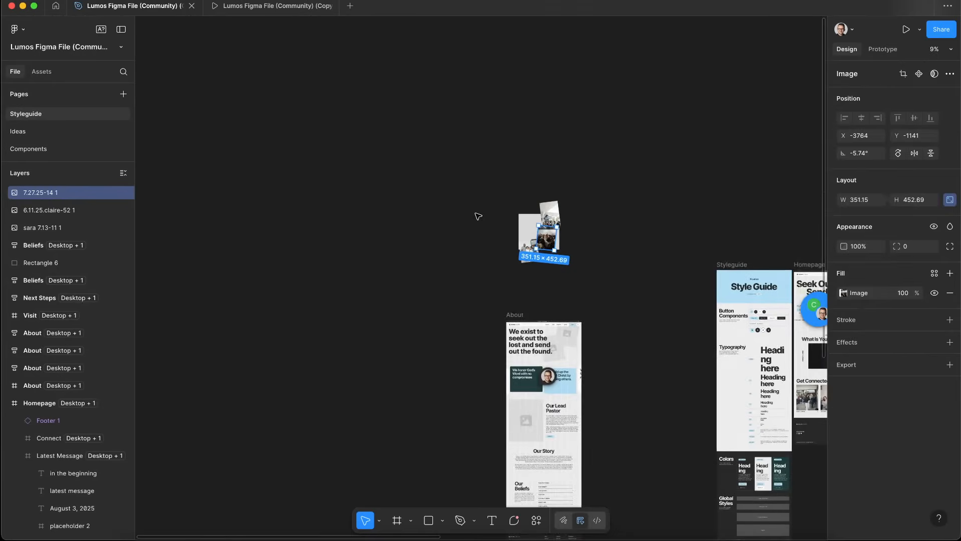
drag(478, 215, 590, 284)
key(Delete)
Outline the stroke of the star doodle in the Figma homepage hero
scroll(590, 283, right, 8)
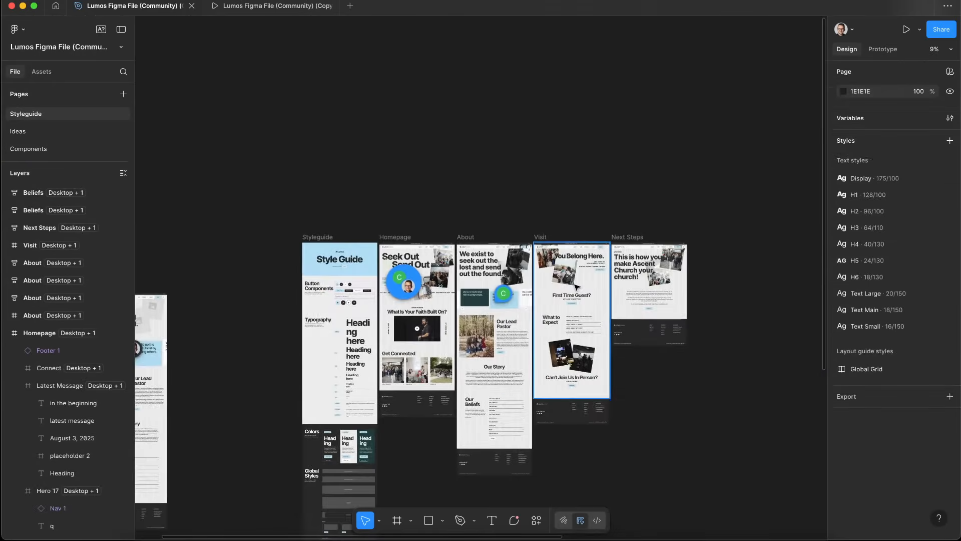
scroll(576, 284, up, 5)
scroll(576, 284, left, 3)
scroll(386, 245, up, 6)
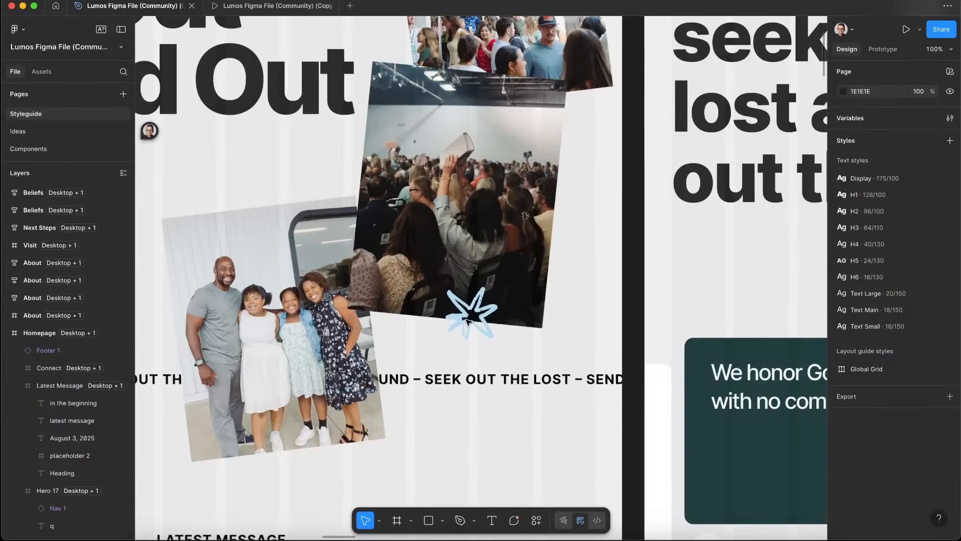
click(471, 328)
right_click(479, 319)
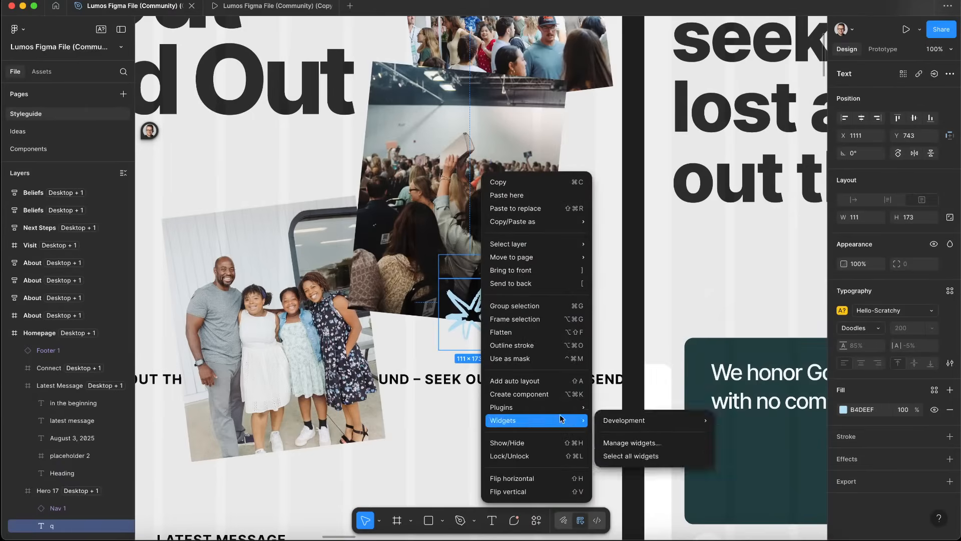
click(533, 350)
Copy the outlined star doodle as SVG
right_click(472, 320)
mouse_move(526, 221)
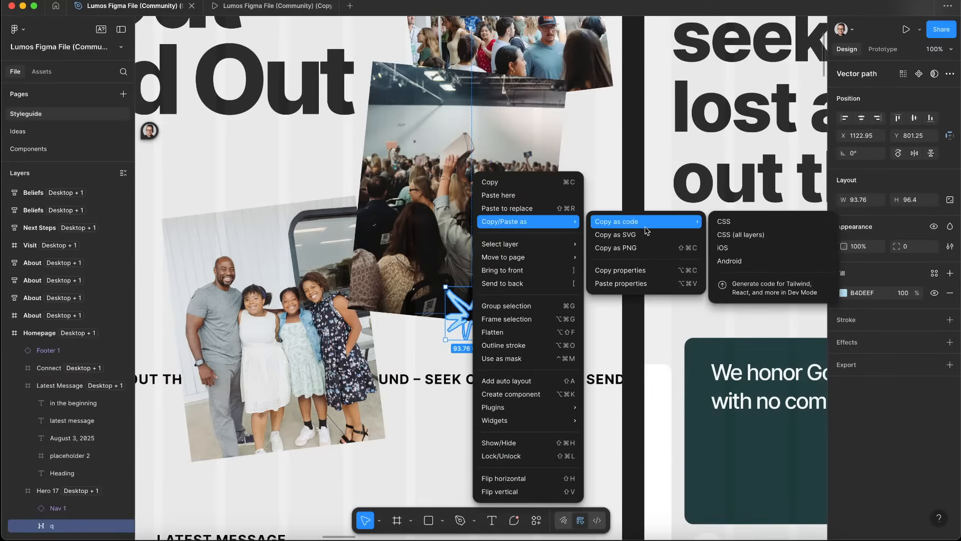
click(645, 234)
Switch back to Webflow and paste the star SVG into the is-2 image wrap using the SVG Import app
key(ctrl+Left)
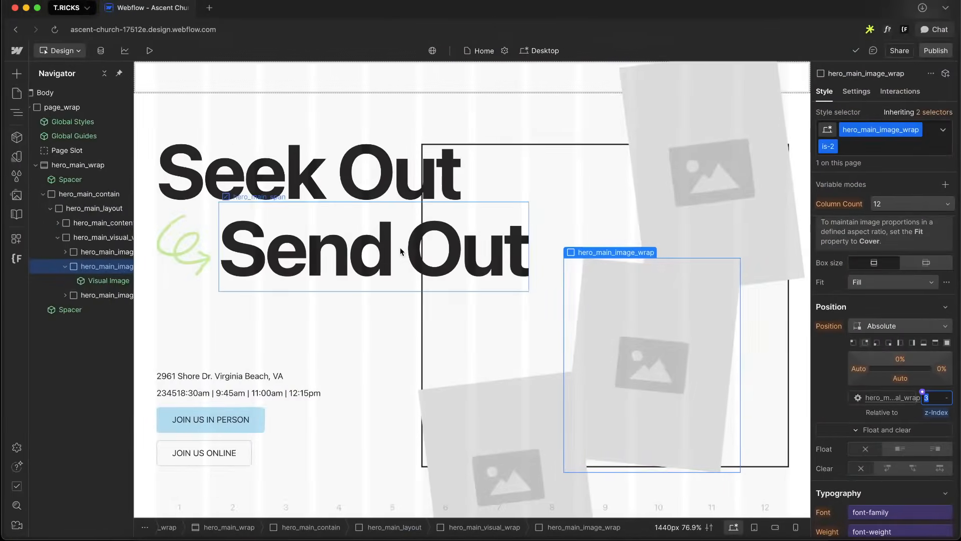
click(95, 280)
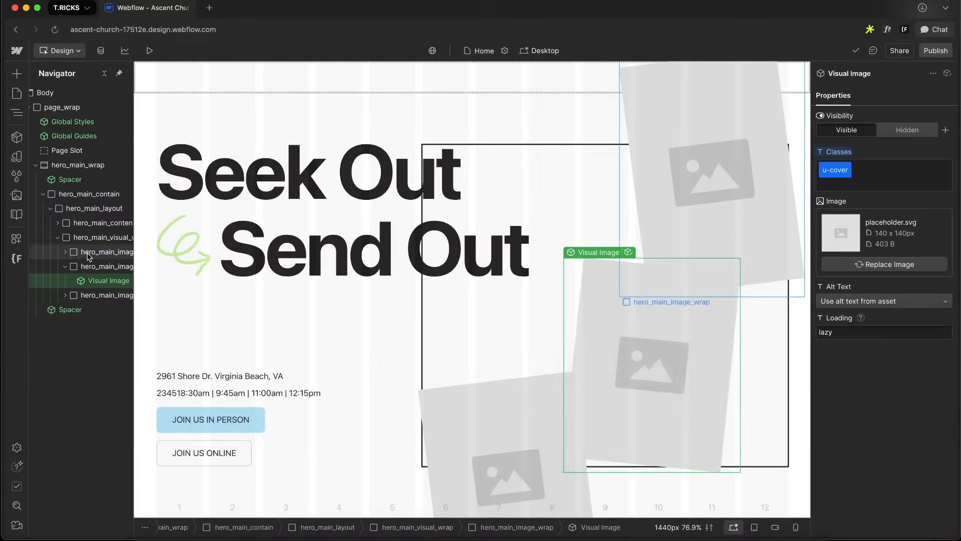
click(100, 266)
key(super+e)
text(sv)
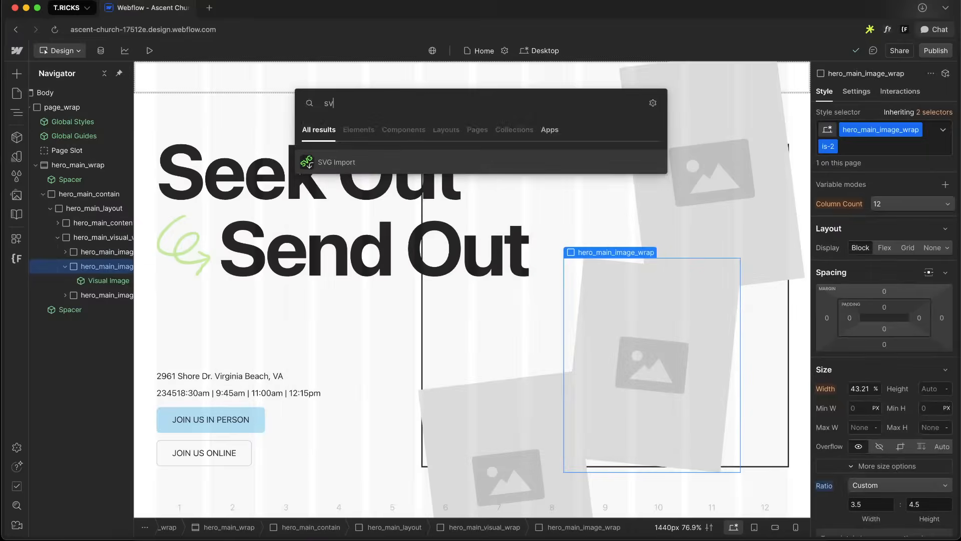
key(Return)
key(super+v)
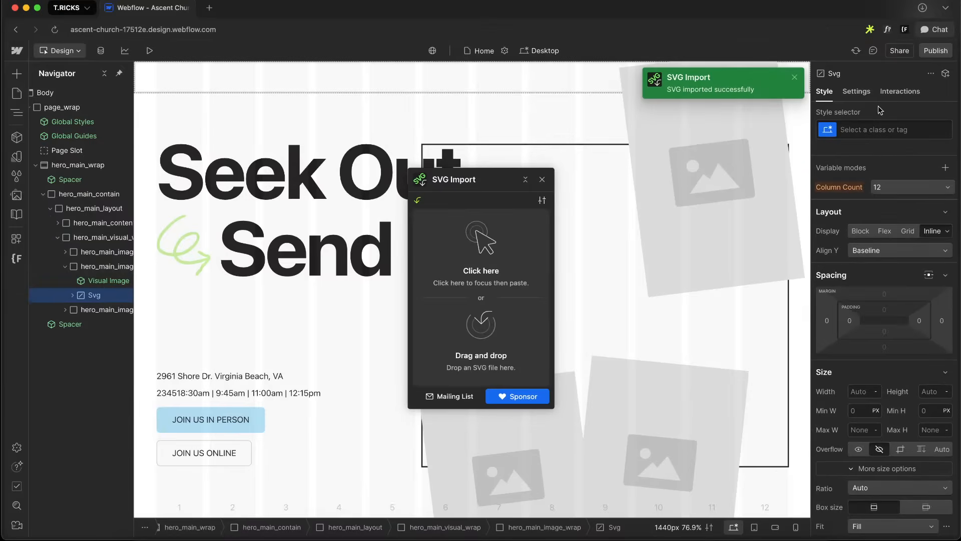
Give the imported star SVG a new class named hero_main_image_svg
click(858, 129)
text(hero_main_image_svg)
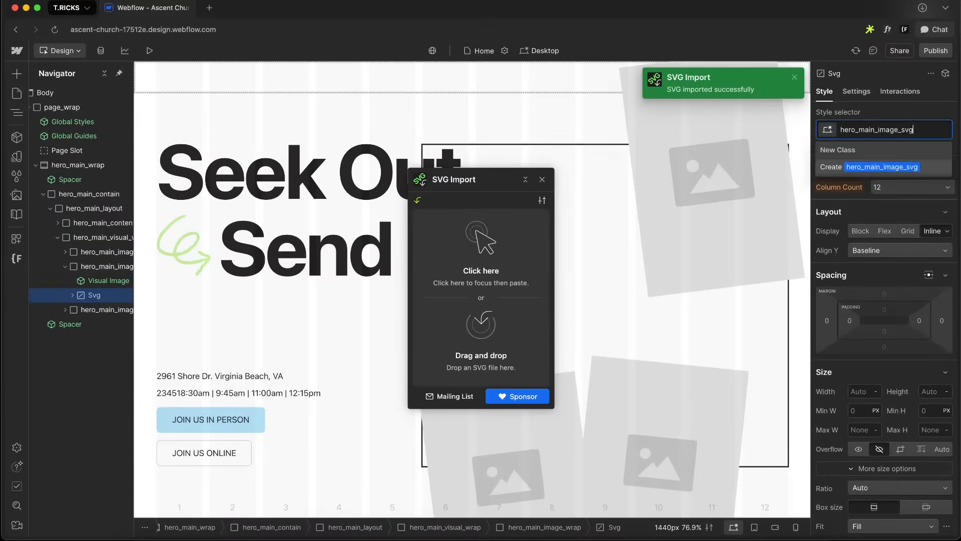
key(Return)
Set the star SVG's position to absolute, anchored to the bottom-right corner of the image wrap
scroll(888, 384, down, 5)
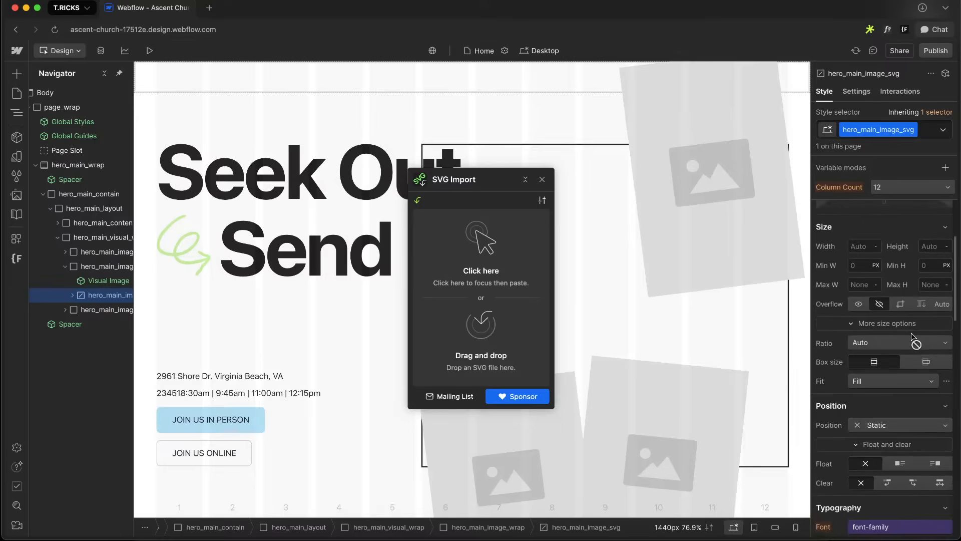
click(887, 355)
click(898, 384)
scroll(897, 386, down, 1)
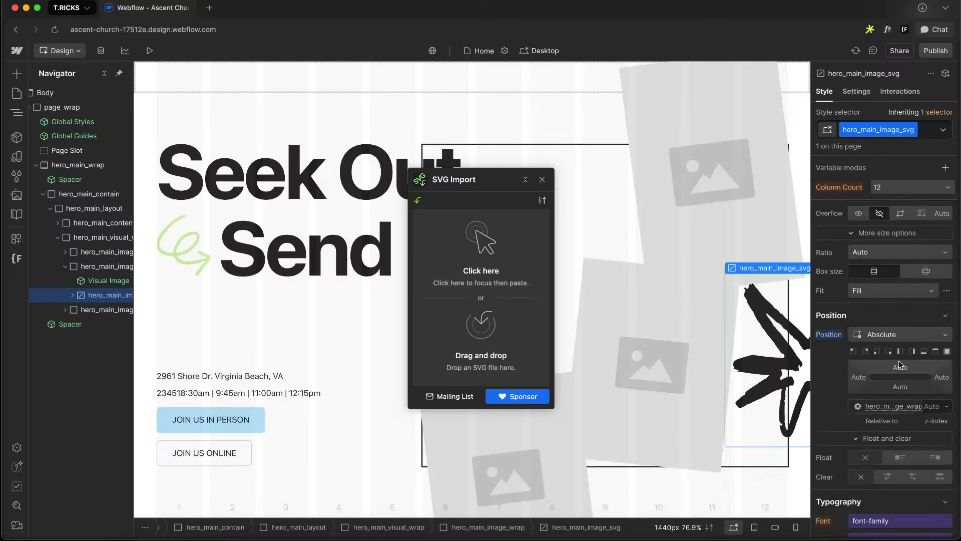
click(922, 352)
Compare the star's size with the photo in Figma and set the SVG's width to 26.57%
scroll(924, 310, up, 2)
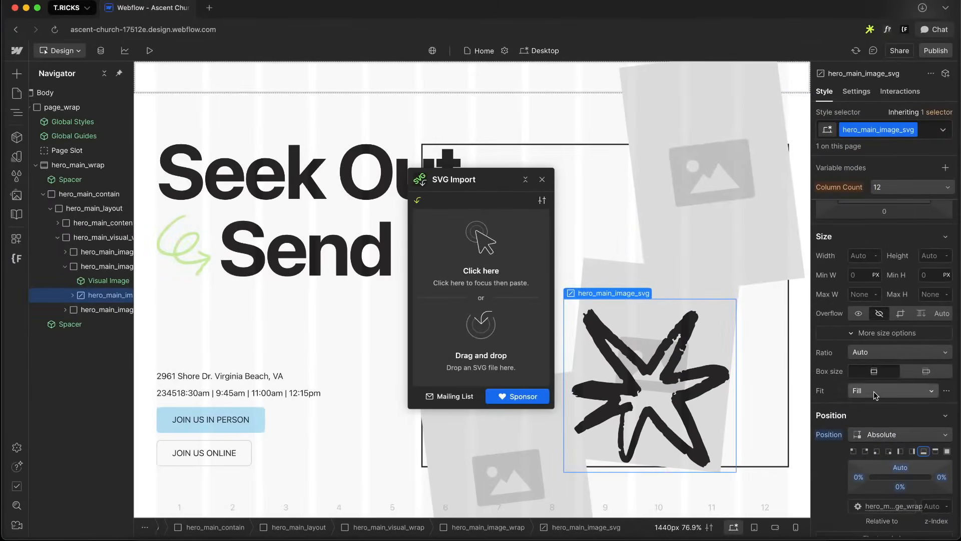
scroll(892, 440, down, 1)
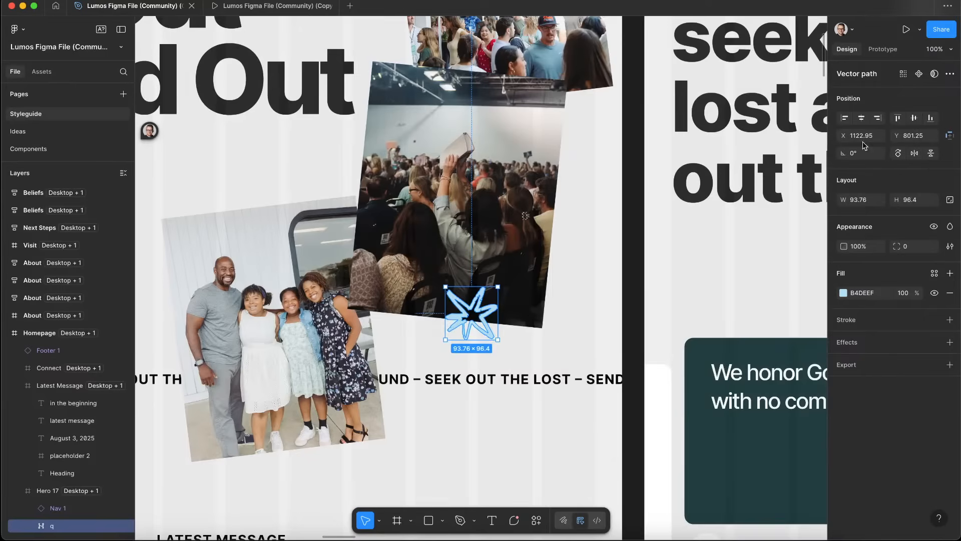
click(536, 193)
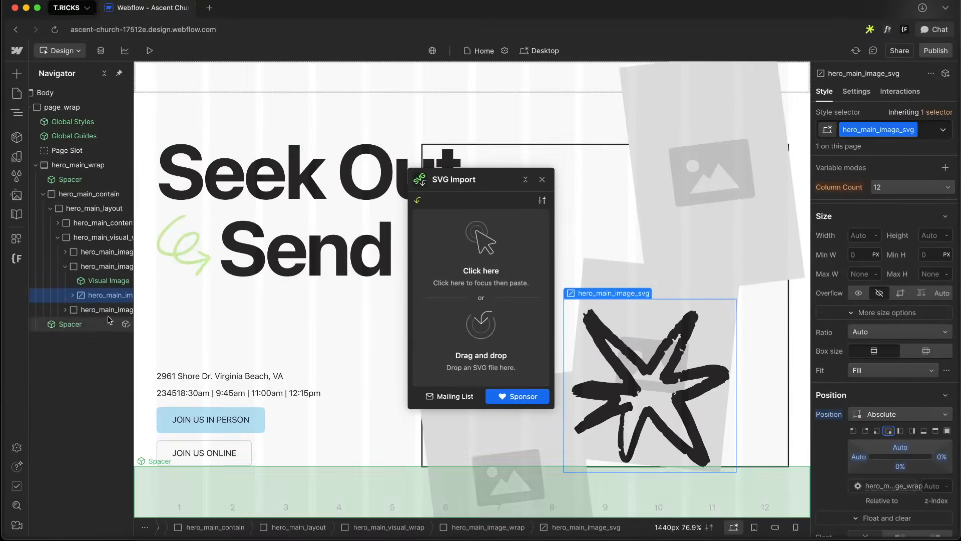
click(858, 251)
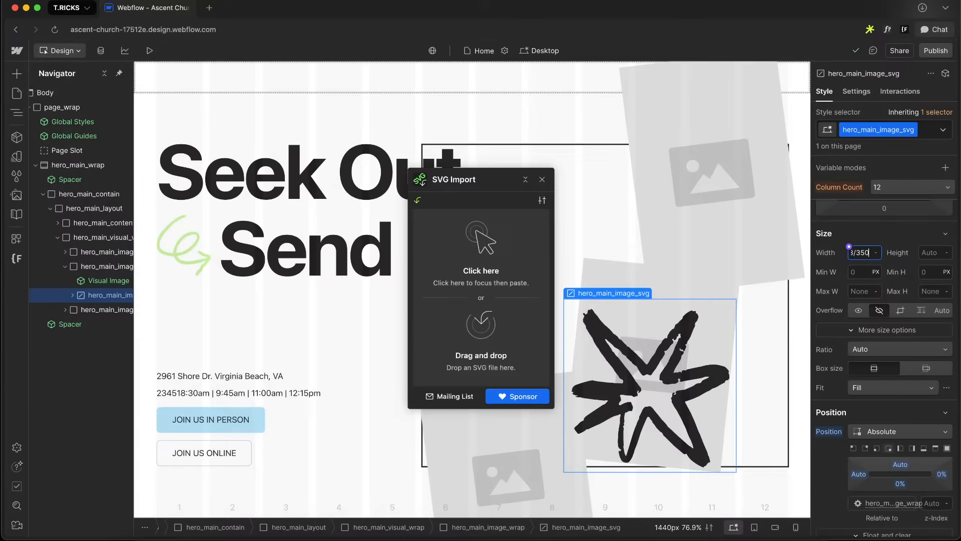
text(26.57%)
key(Return)
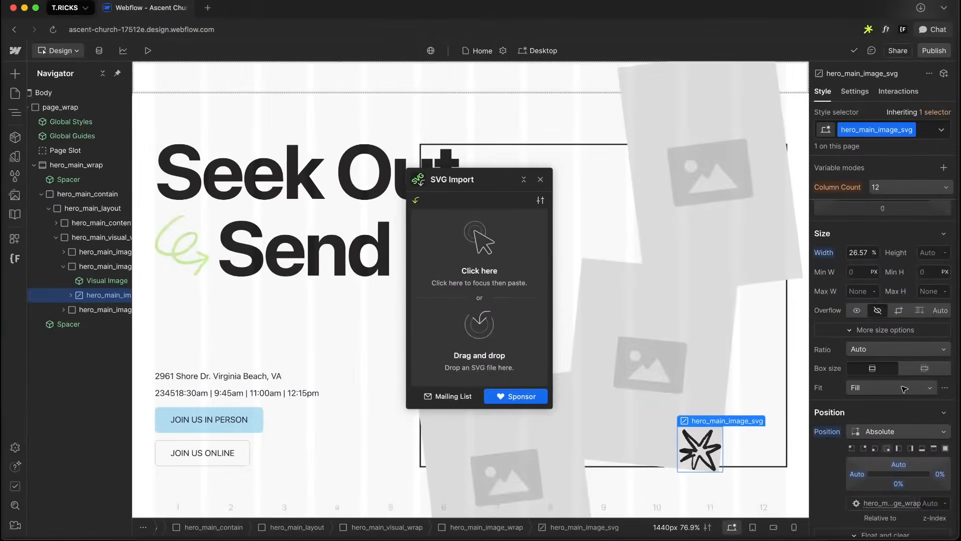
Add a move transform to the star SVG of -100% horizontally and 36% vertically
scroll(891, 351, down, 10)
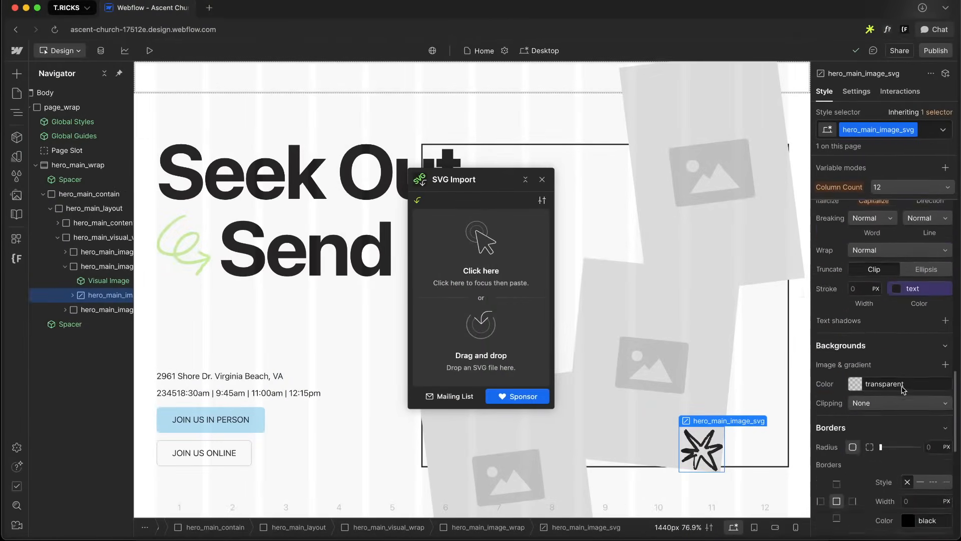
scroll(903, 390, down, 6)
click(945, 359)
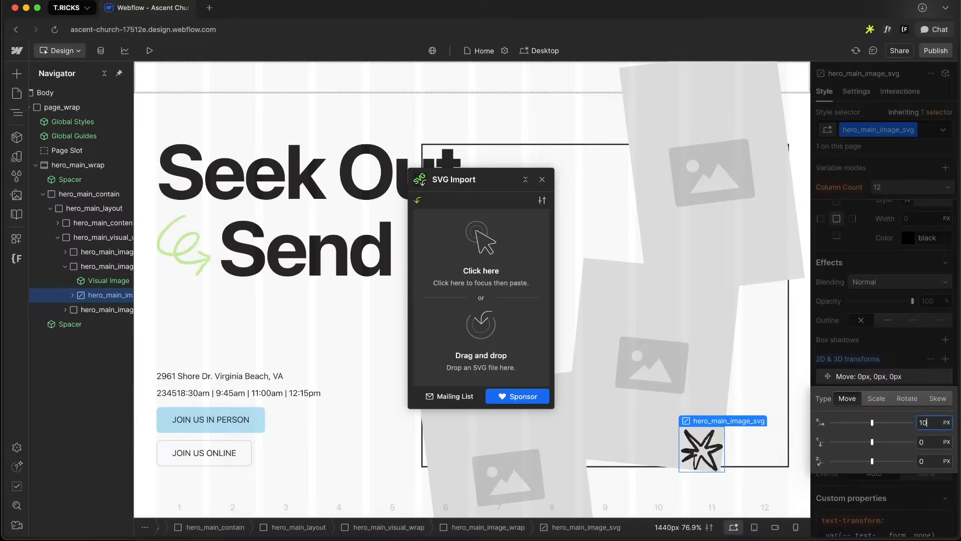
key(shift+Up)
key(shift+Up)
key(shift+Down)
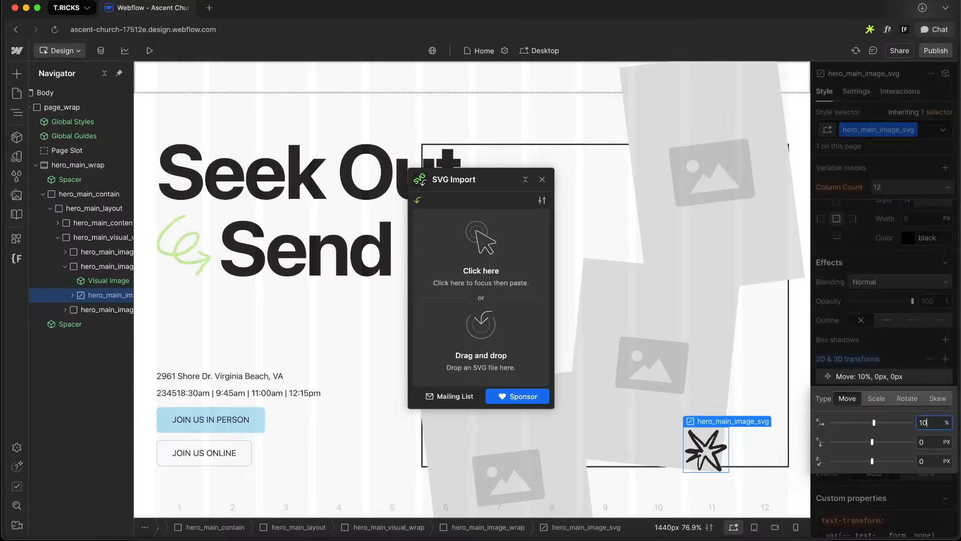
key(shift+Down)
key(shift+Down)
key(shift+Down)
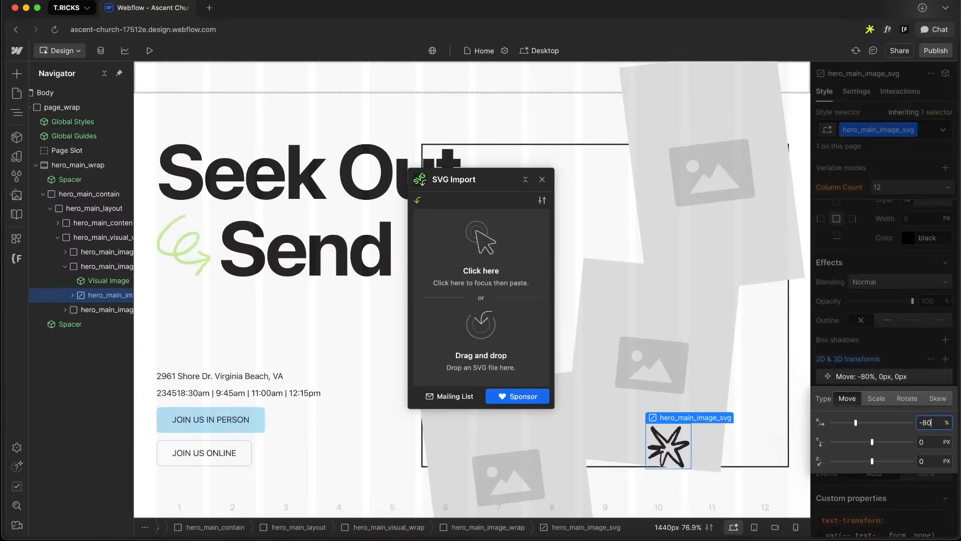
key(shift+Down)
text(10)
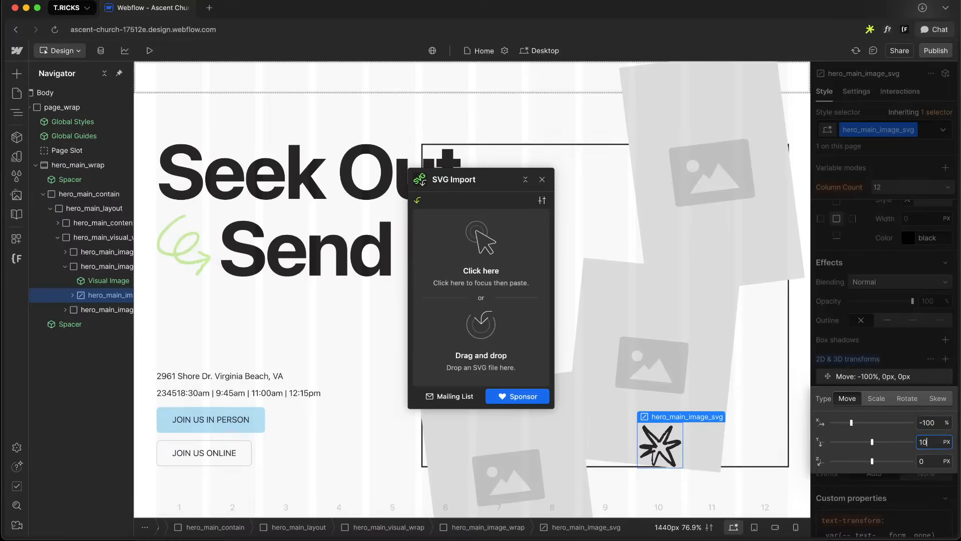
text(%)
key(Return)
key(shift+Up)
key(shift+Up)
key(shift+Up)
key(shift+Up)
key(shift+Down)
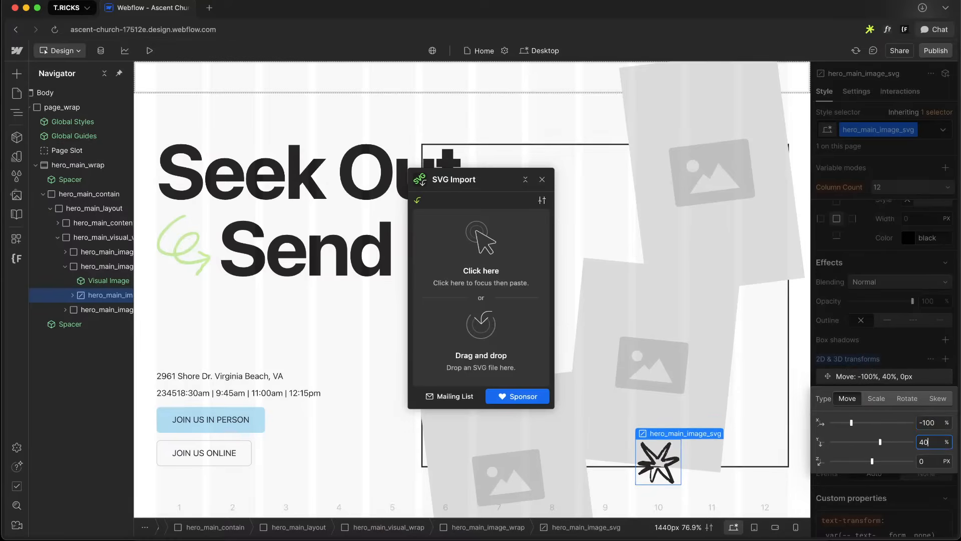
key(ctrl+Right)
key(ctrl+Left)
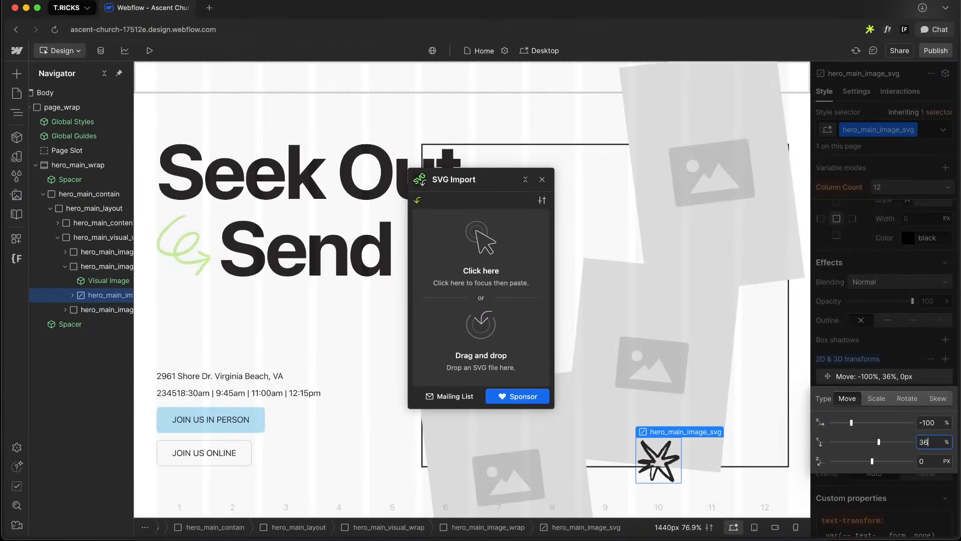
Set the star SVG's color to the brand-500 variable and close the SVG Import panel
scroll(900, 259, up, 10)
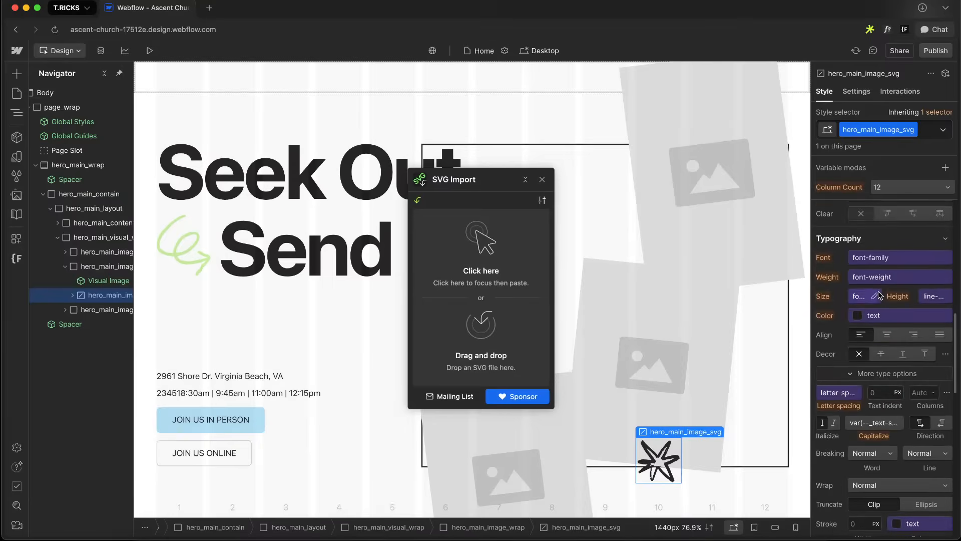
click(863, 316)
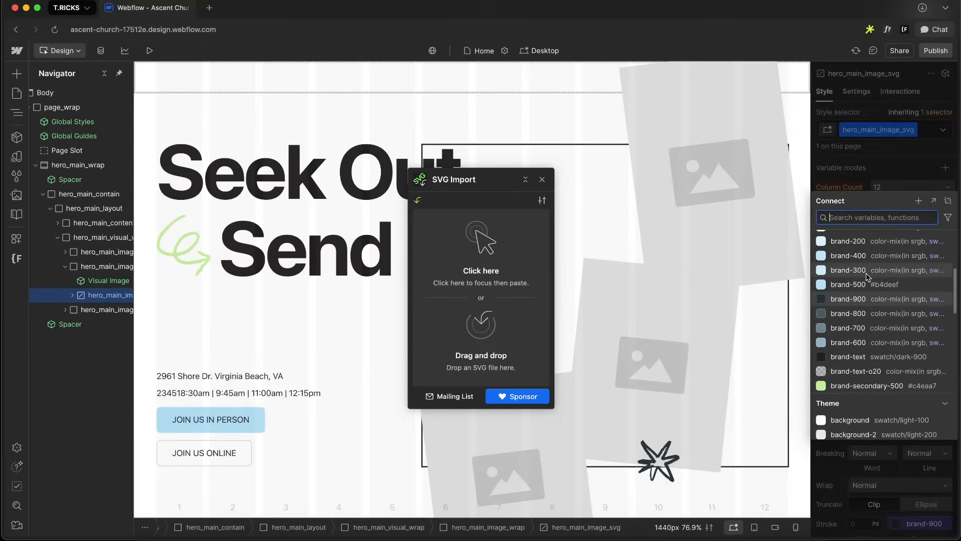
click(863, 292)
key(ctrl+Right)
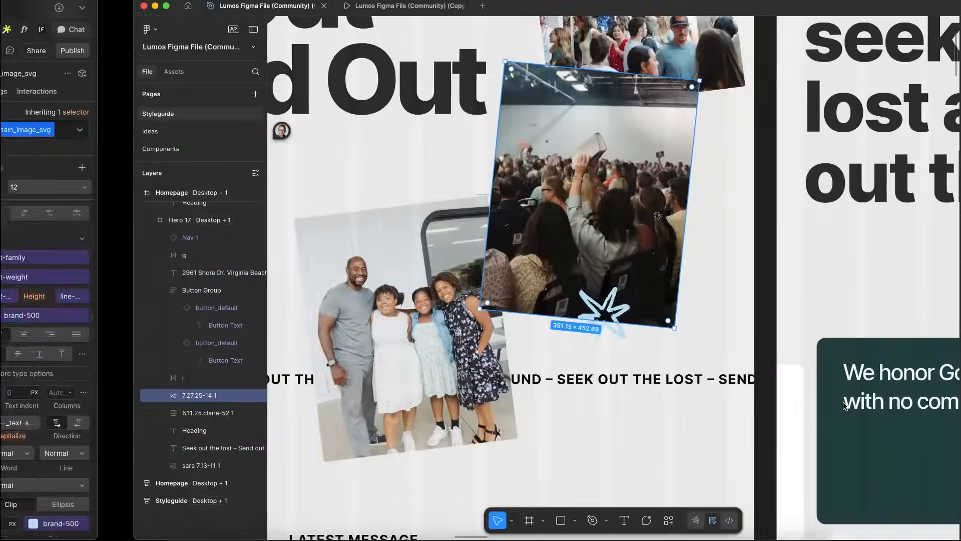
key(ctrl+Left)
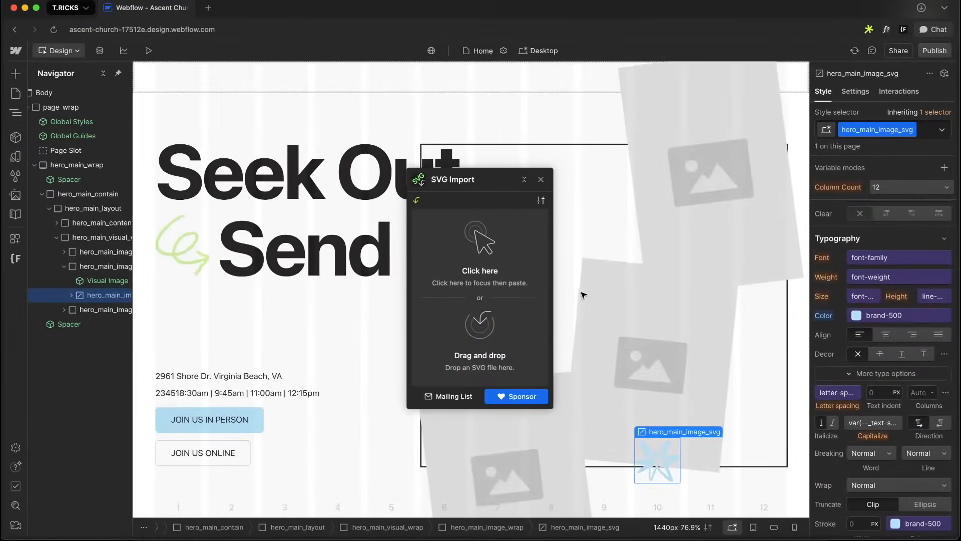
click(543, 180)
click(470, 196)
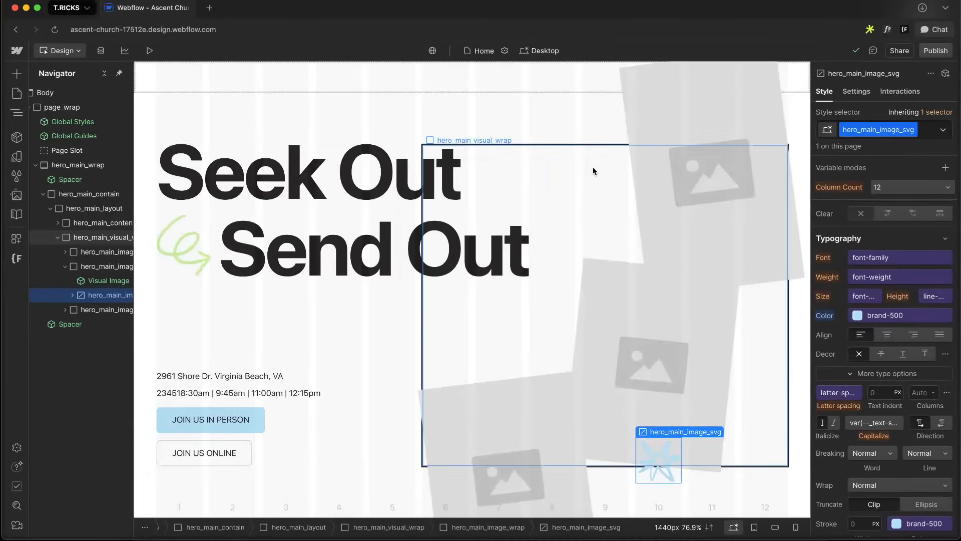
Preview the hero at the tablet and mobile breakpoints, then set the canvas width to 1920 px
key(shift+2)
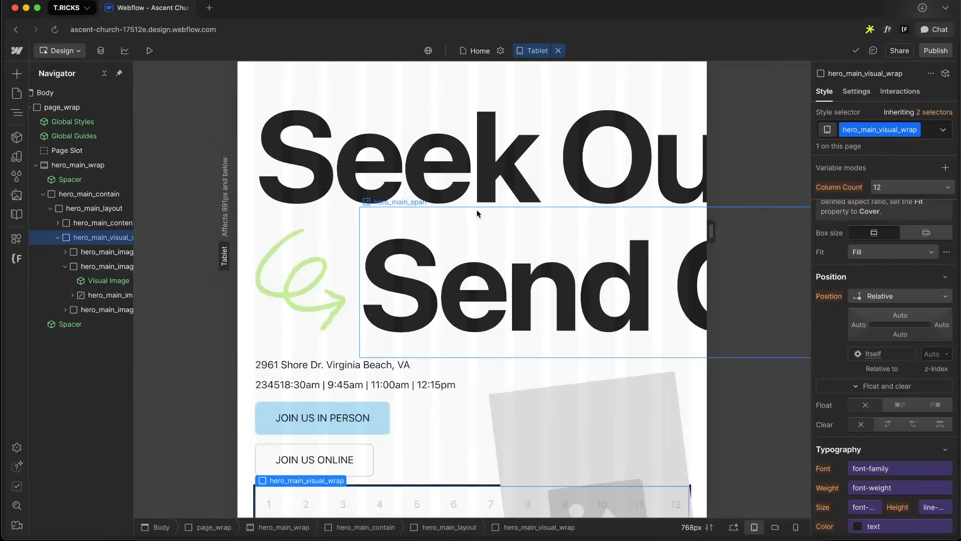
scroll(476, 245, down, 4)
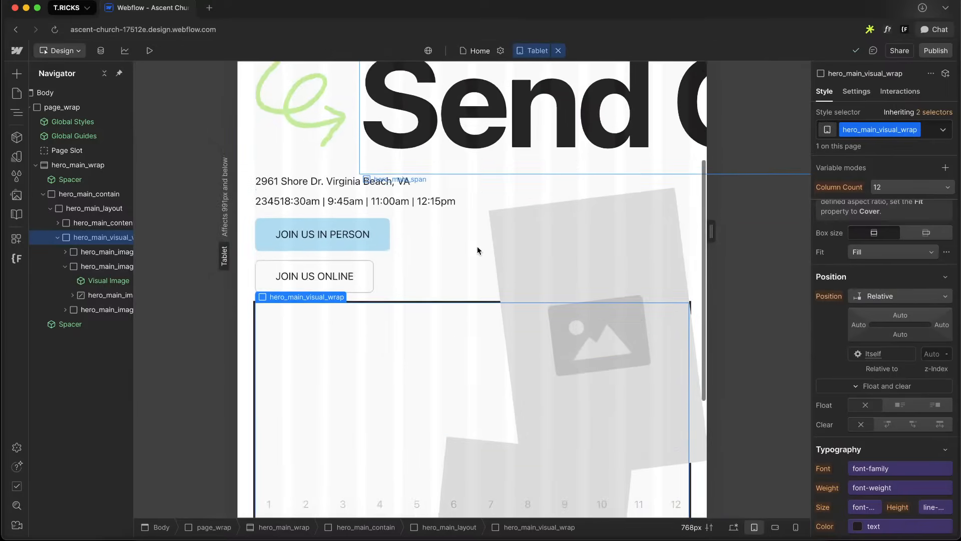
key(shift+3)
scroll(680, 306, up, 3)
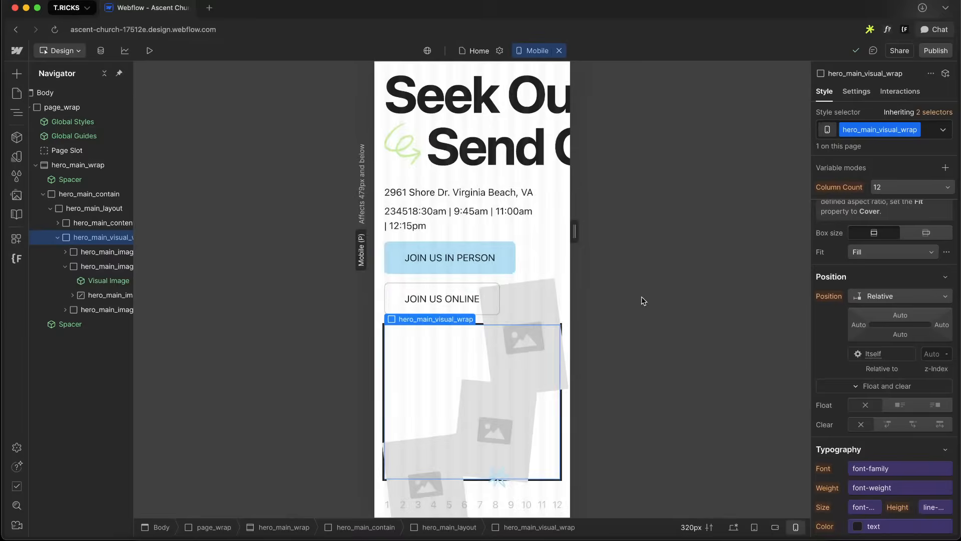
key(shift+1)
scroll(545, 311, up, 1)
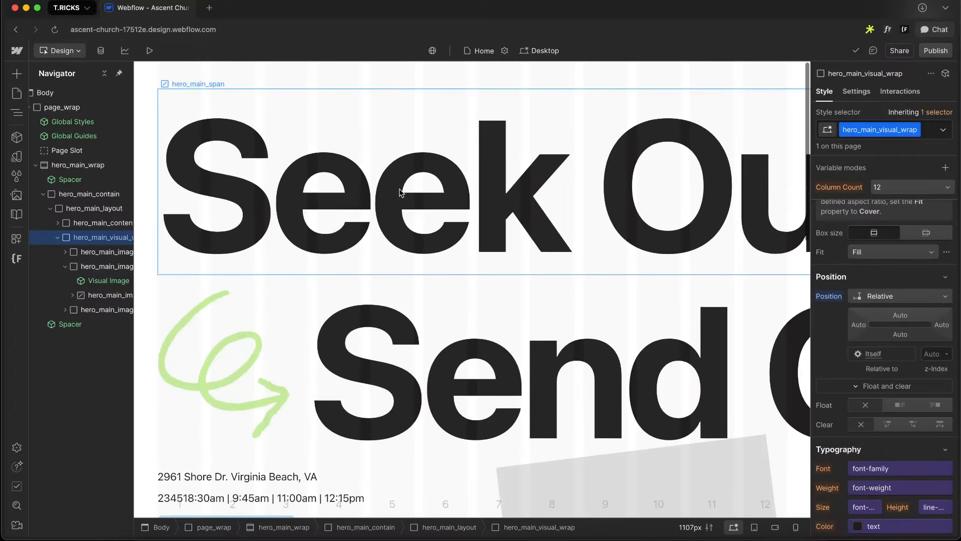
click(687, 524)
click(469, 182)
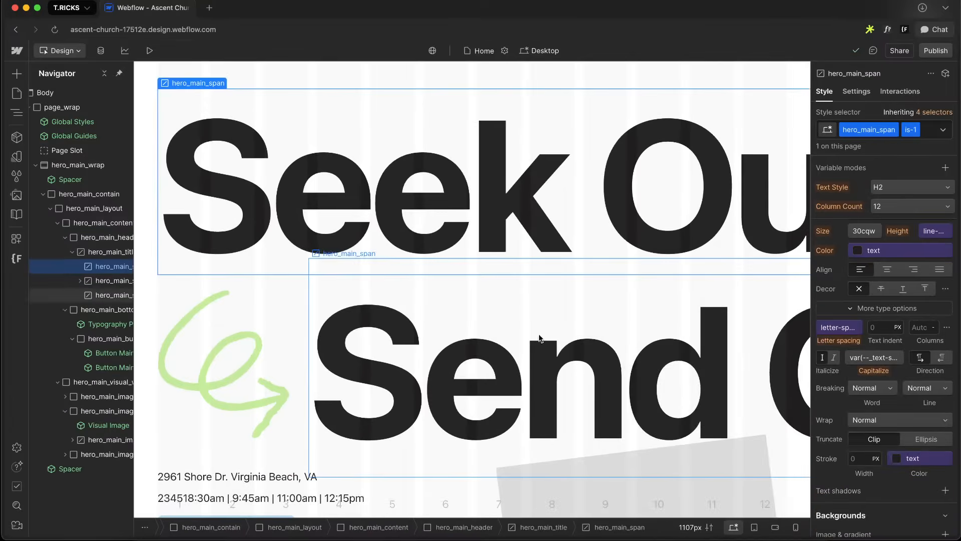
click(705, 528)
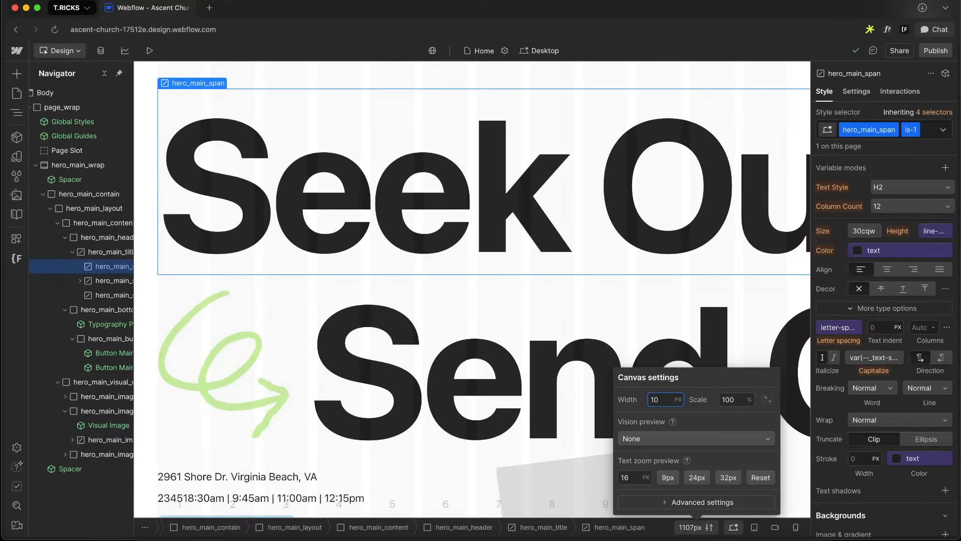
text(1920)
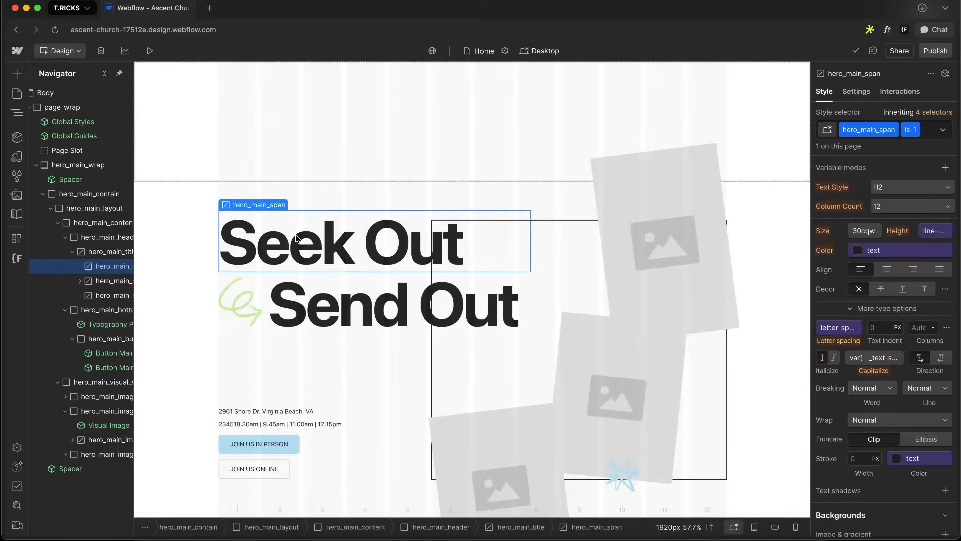
Select hero_main_layout and rename its u-grid-above combo class to u-grid-custom
click(407, 311)
click(354, 353)
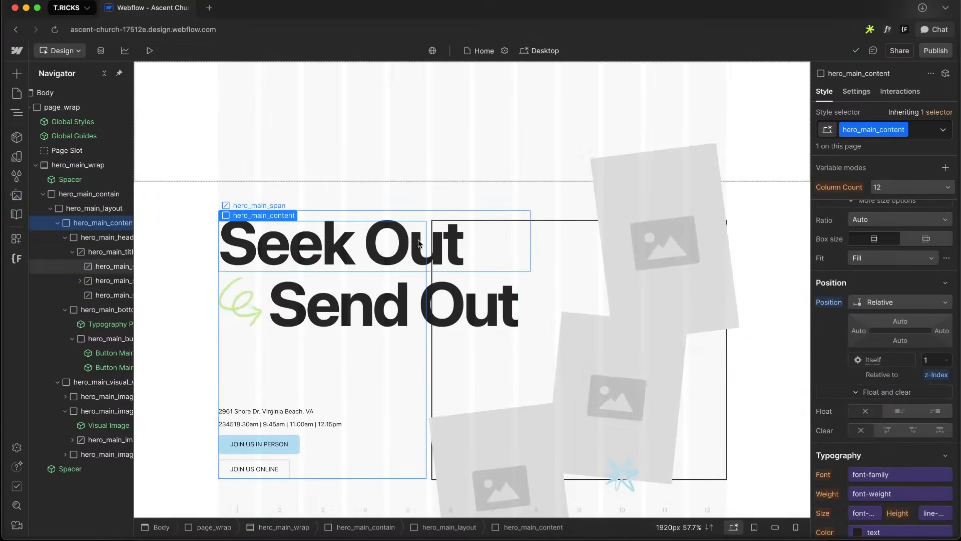
click(92, 208)
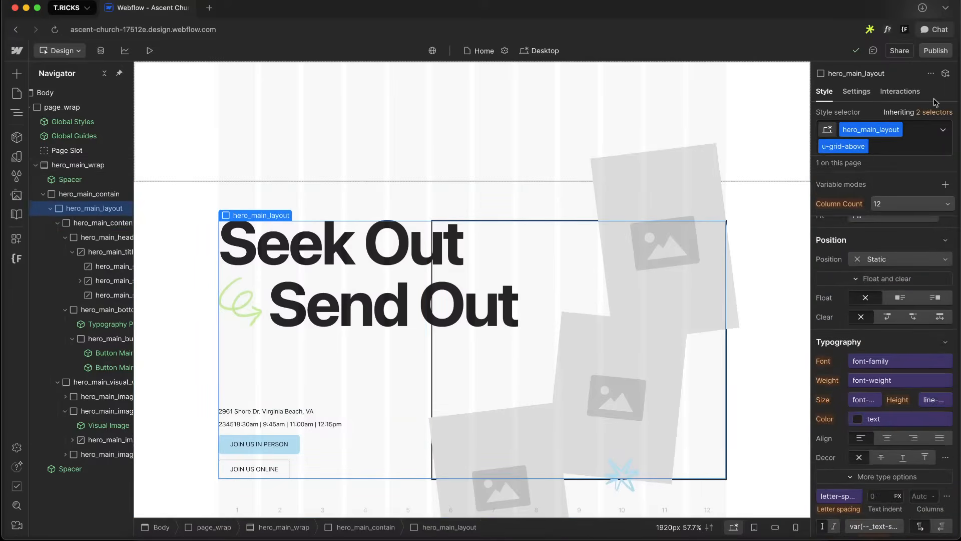
double_click(832, 146)
key(BackSpace)
key(BackSpace)
key(BackSpace)
key(BackSpace)
key(BackSpace)
text(cus)
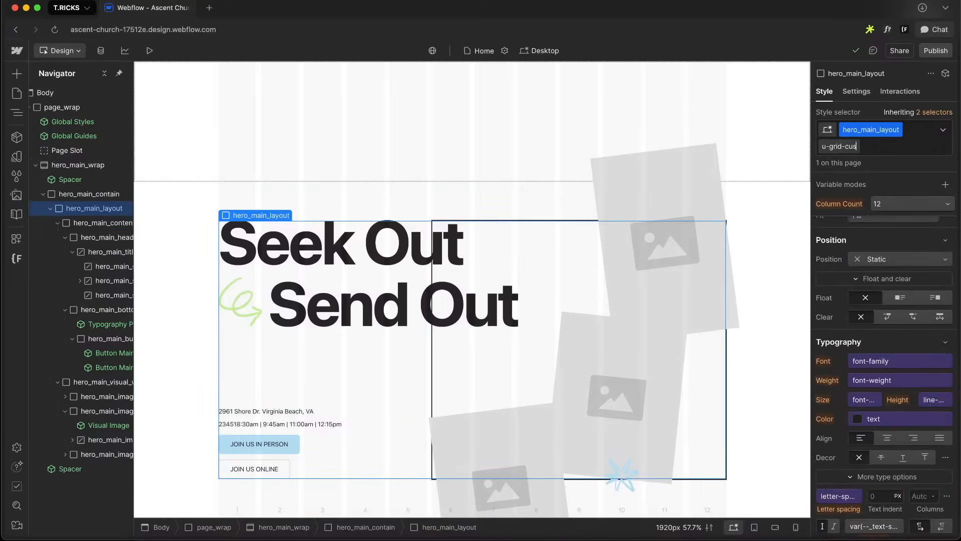
text(tom)
key(Return)
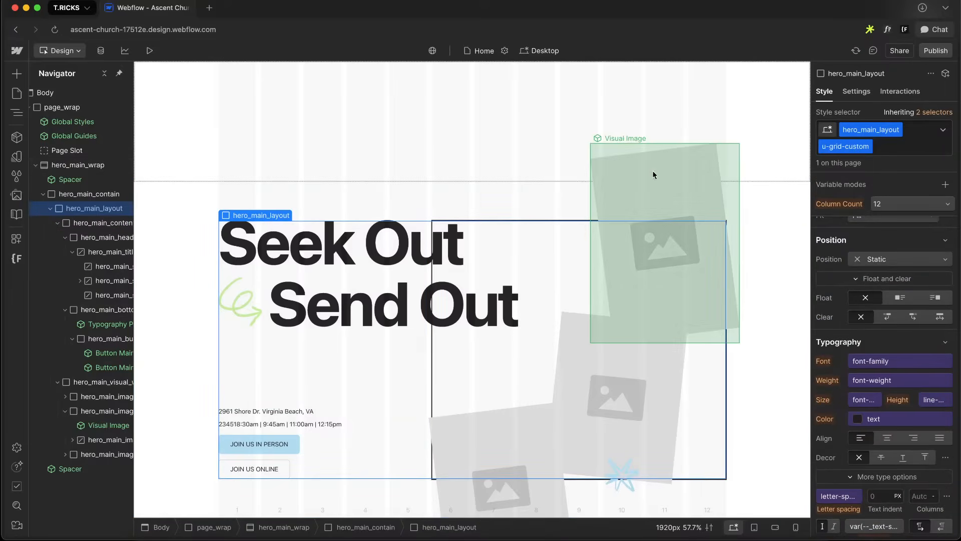
Collapse the hero structure, select hero_main_wrap, and add a Code Embed element inside it via quick find
click(51, 209)
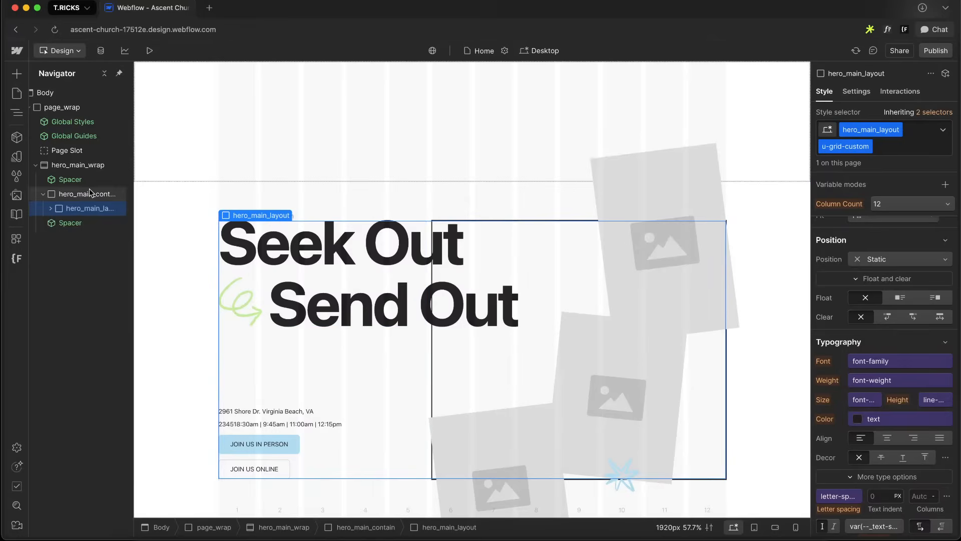
click(90, 194)
key(super+k)
click(43, 194)
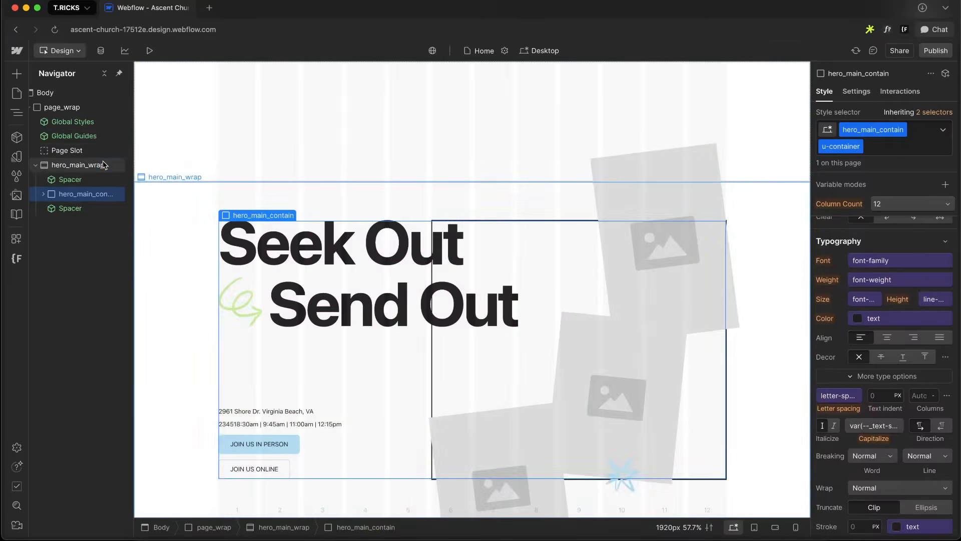
click(102, 165)
key(super+k)
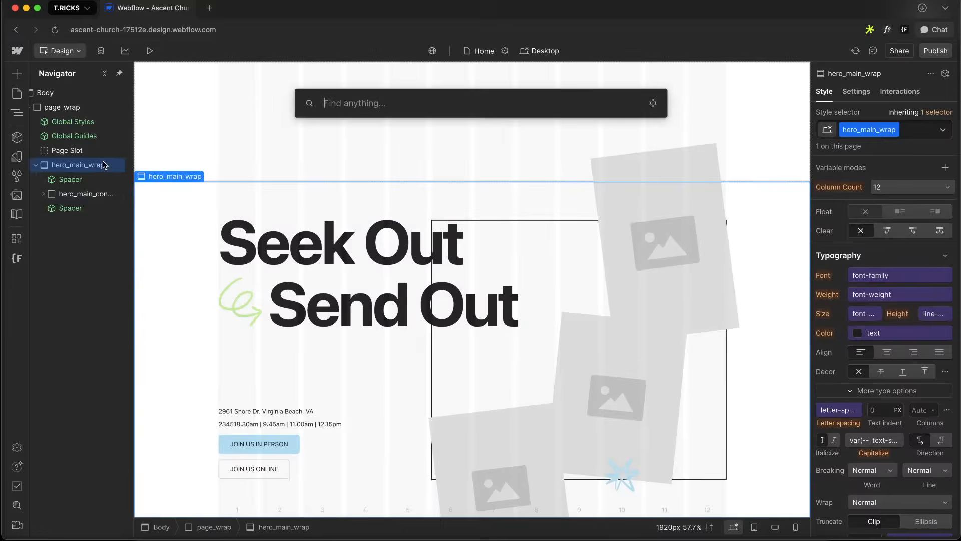
text(em)
key(Return)
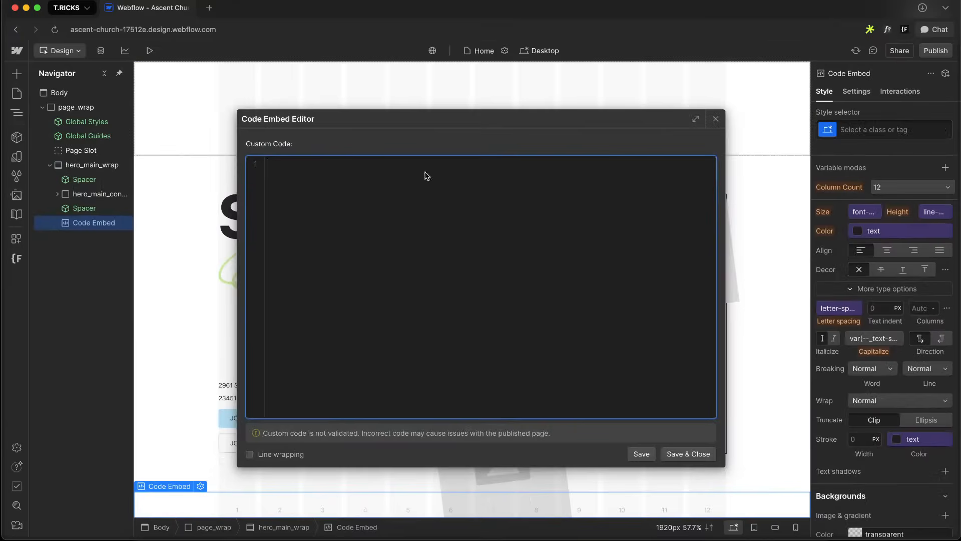
Insert the Starter CSS component into hero_main_wrap via quick find and move it to the top of the wrapper
click(715, 119)
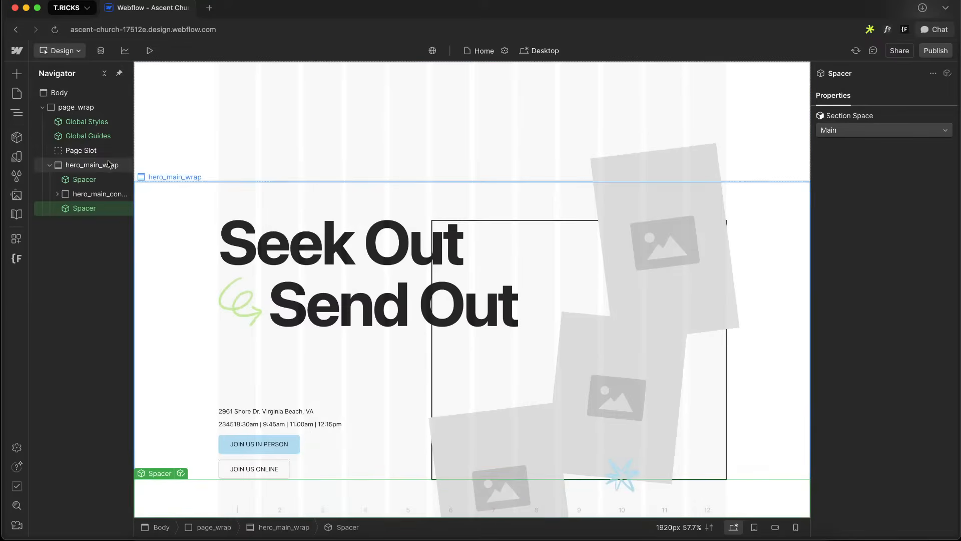
click(103, 165)
key(super+k)
text(css)
key(Return)
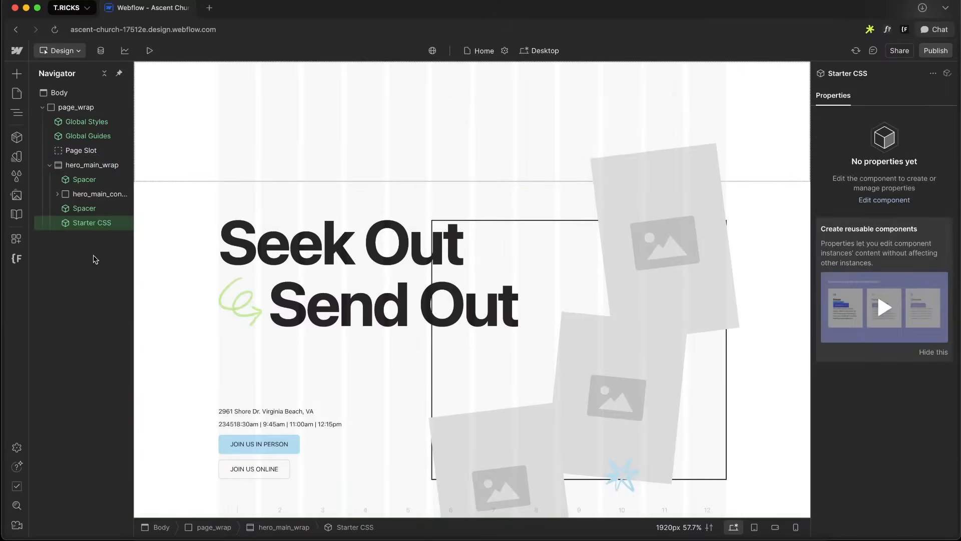
click(88, 228)
drag(88, 226, 92, 181)
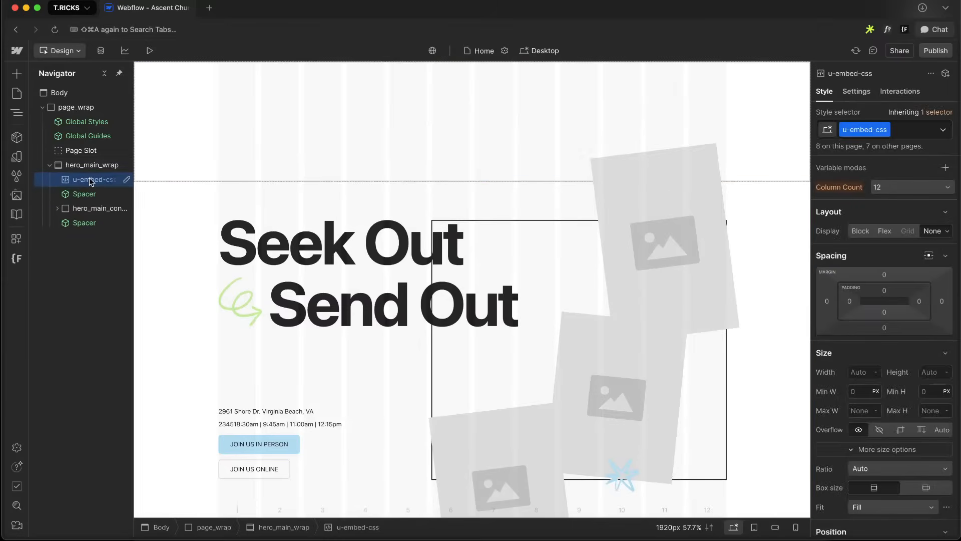
Write a container query for width below 50em in the u-embed-css code embed and save it
double_click(92, 181)
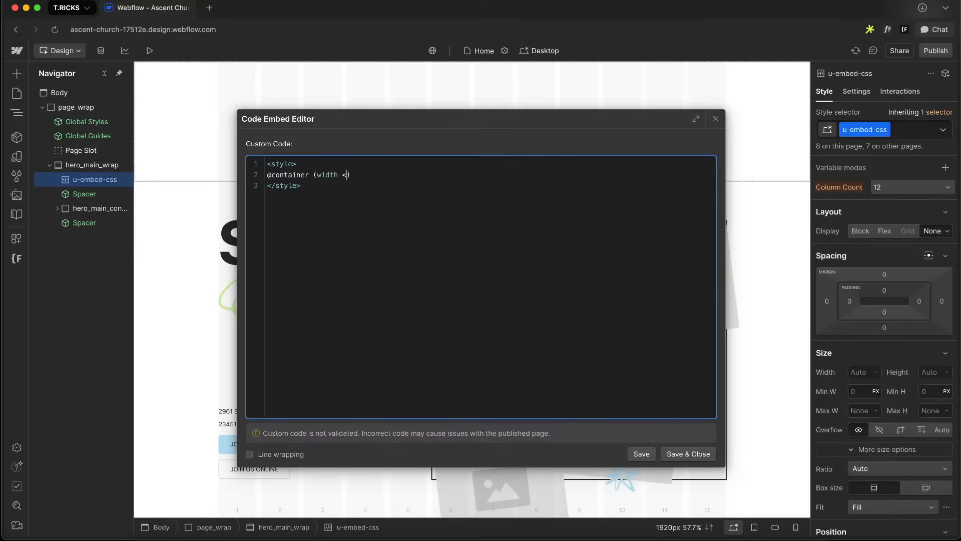
text(50em) {)
key(Return)
key(Return)
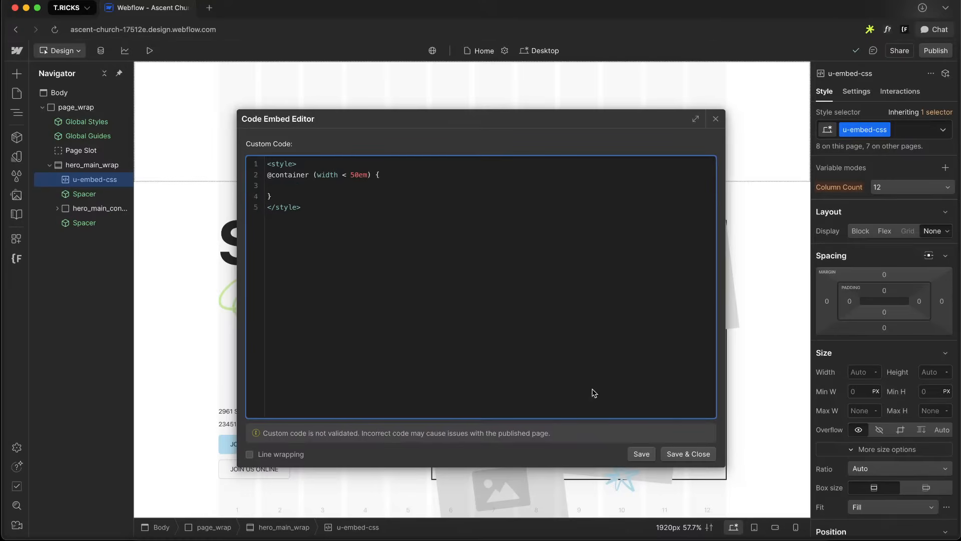
click(687, 453)
Add a .hero_main_layout rule setting display: flex inside the container query and save the embed
click(428, 359)
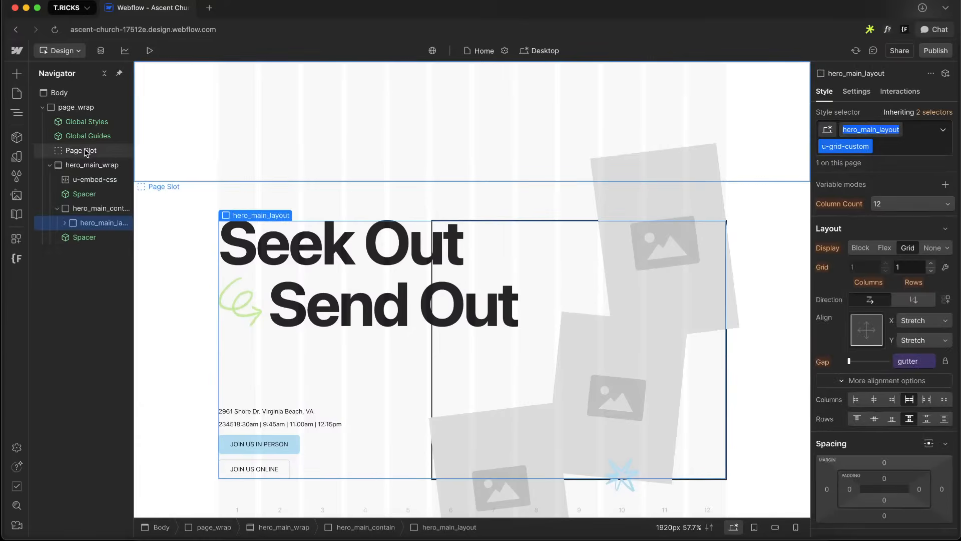
double_click(88, 180)
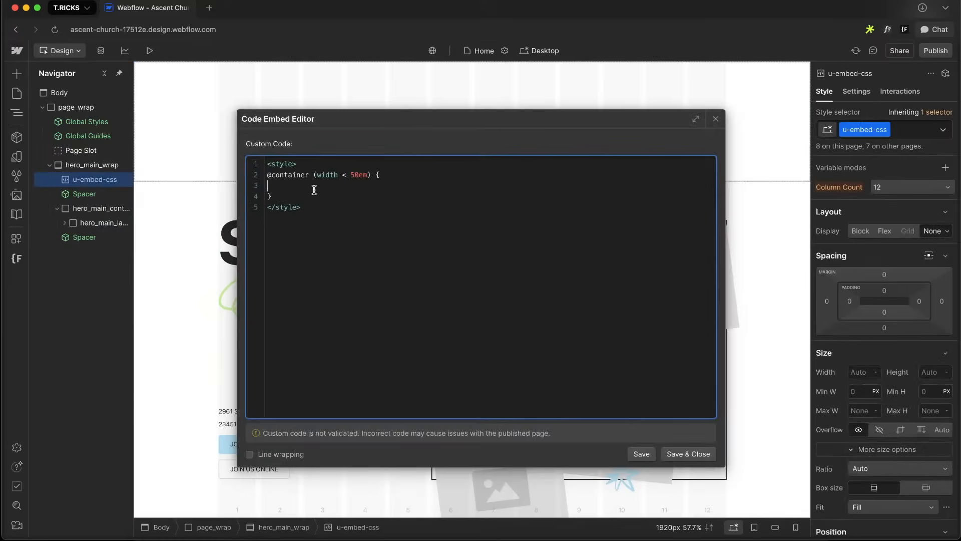
text(hero_main_layout)
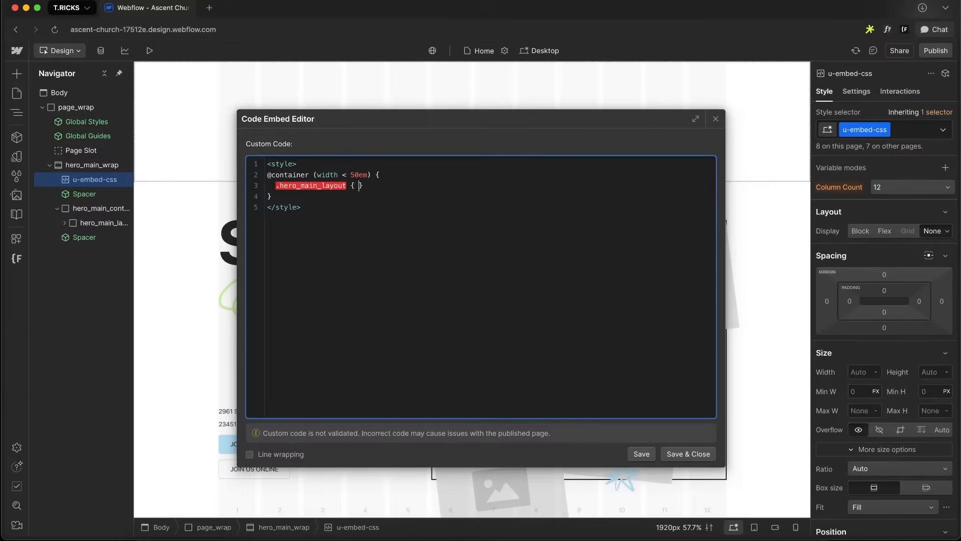
text({ display: flex;)
click(694, 456)
Switch to the tablet breakpoint, try hero_main_header widths from 50% up to 69%, then reset the width
key(shift+2)
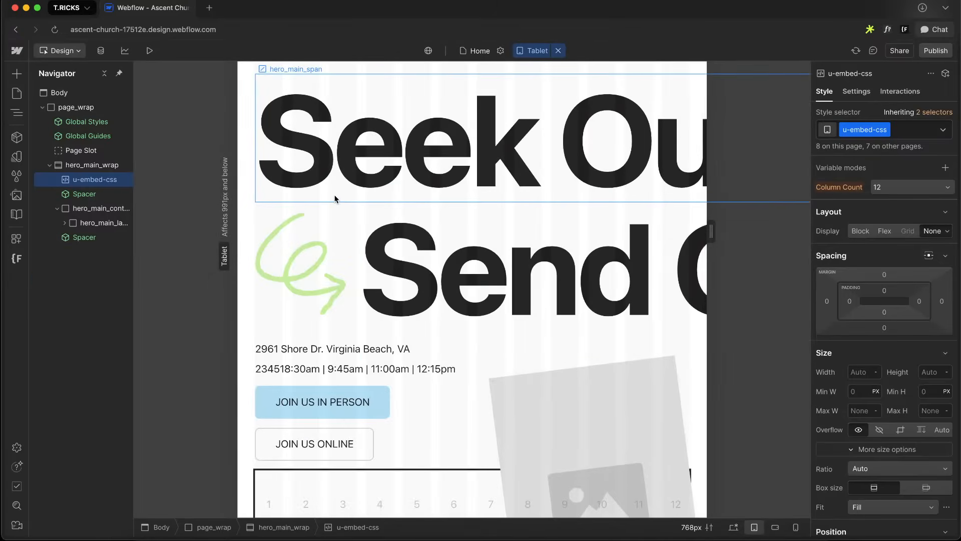
click(333, 199)
scroll(85, 301, right, 2)
click(44, 268)
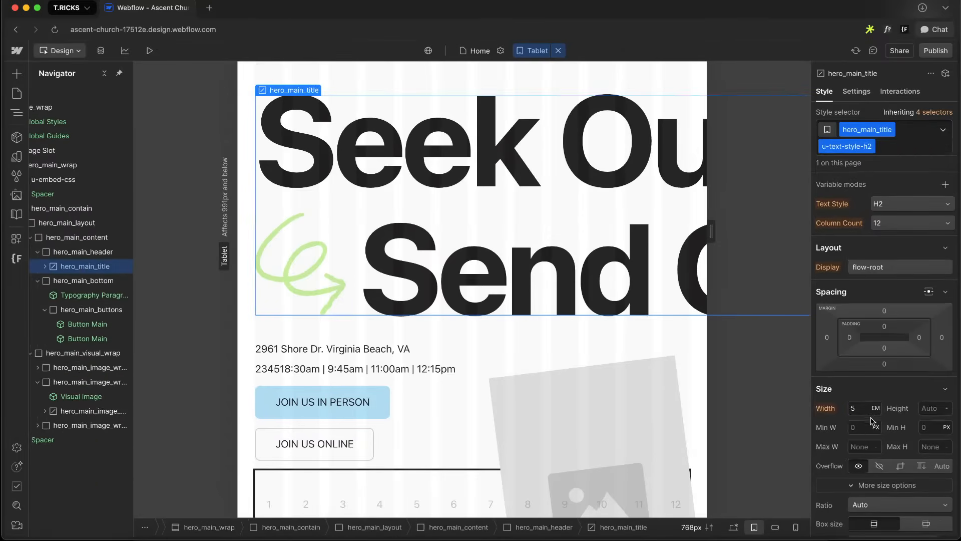
scroll(914, 434, down, 3)
click(76, 252)
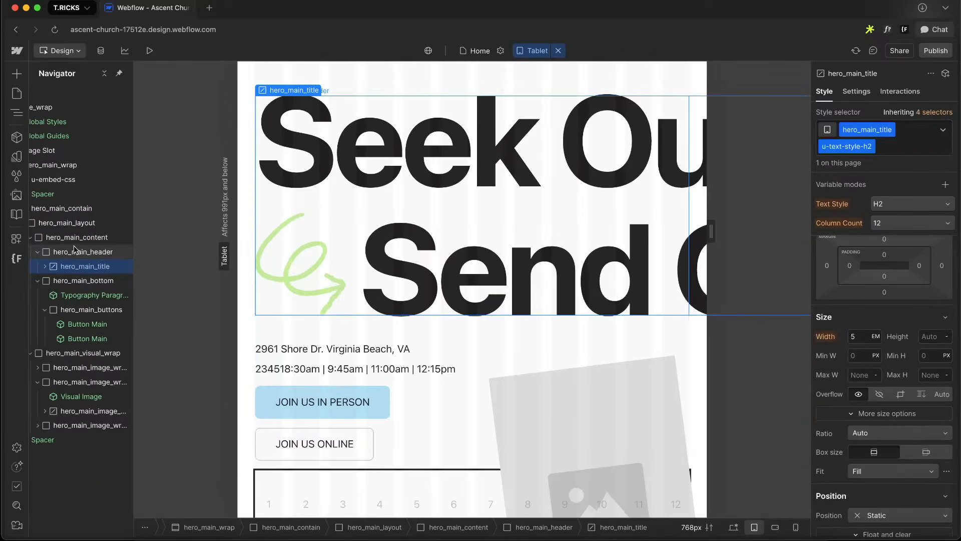
scroll(920, 429, down, 5)
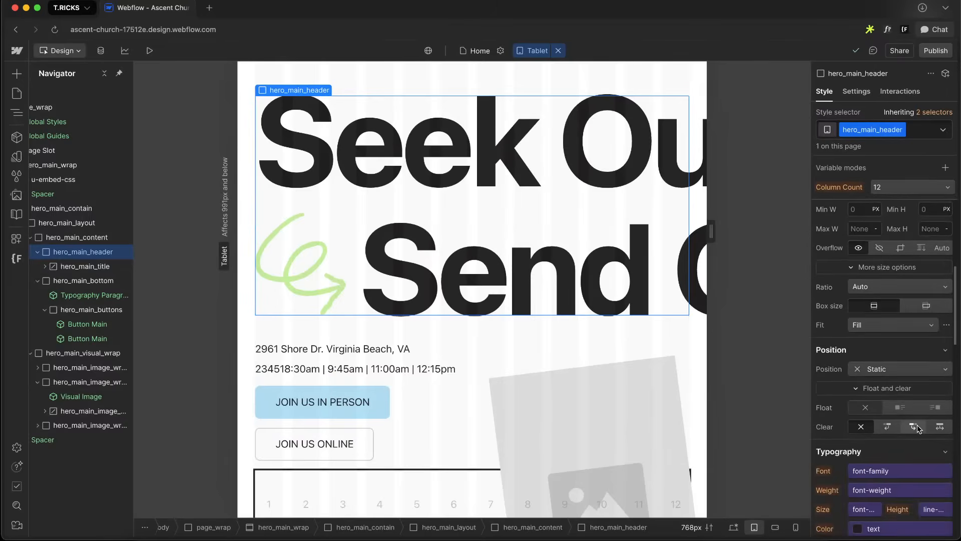
scroll(919, 429, up, 3)
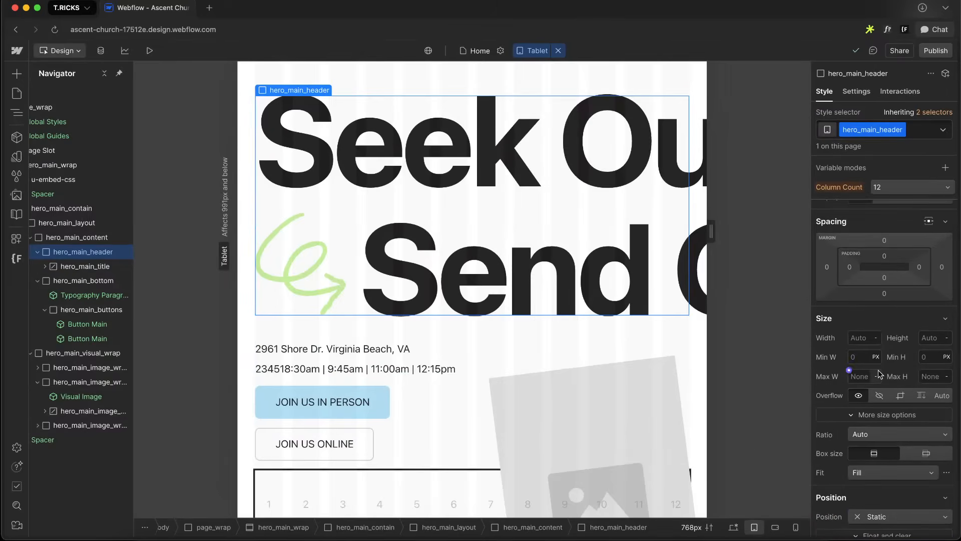
scroll(879, 373, down, 4)
scroll(879, 373, up, 1)
click(863, 236)
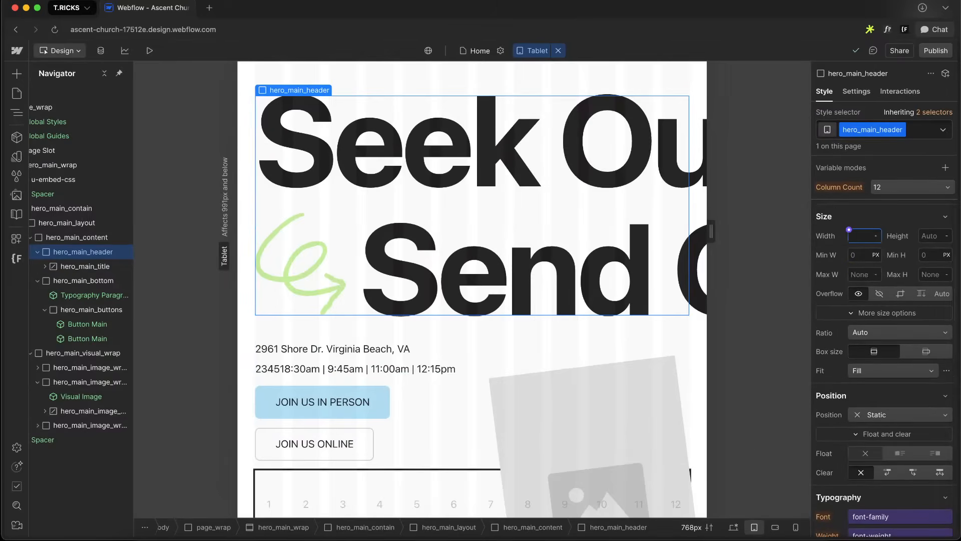
text(50%)
key(Return)
key(shift+Up)
key(shift+Up)
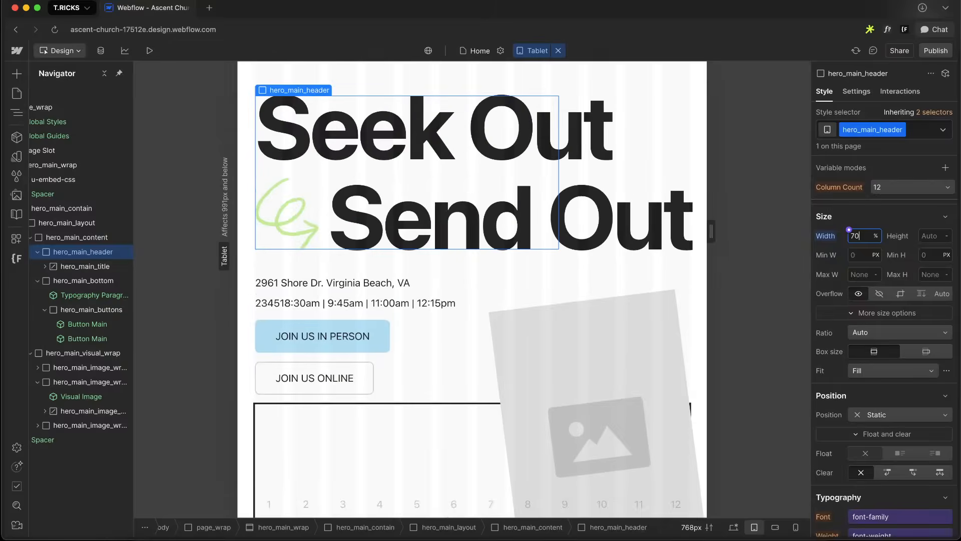
key(shift+Down)
key(Up)
key(Up)
key(Up)
key(Up)
key(Up)
key(Up)
key(Up)
key(Up)
key(Up)
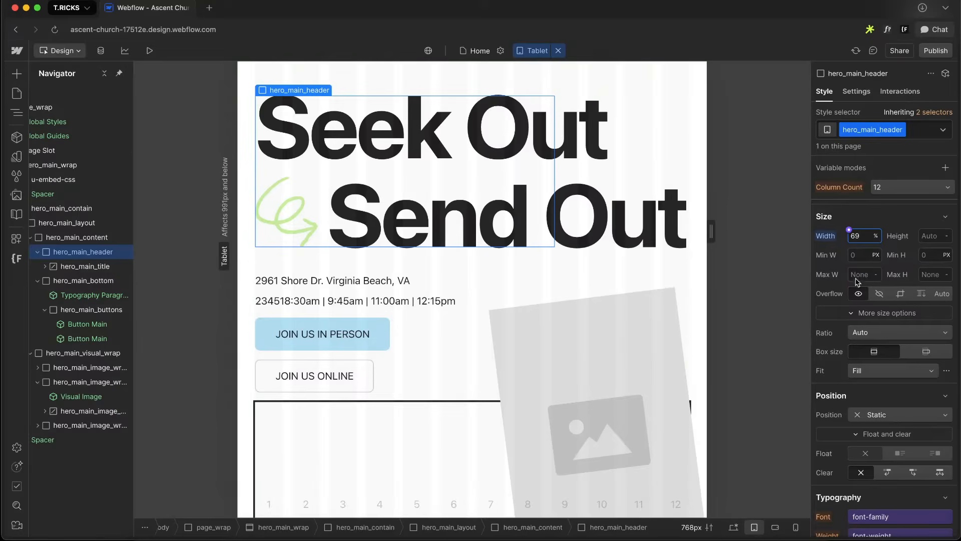
scroll(924, 349, down, 3)
scroll(924, 349, down, 10)
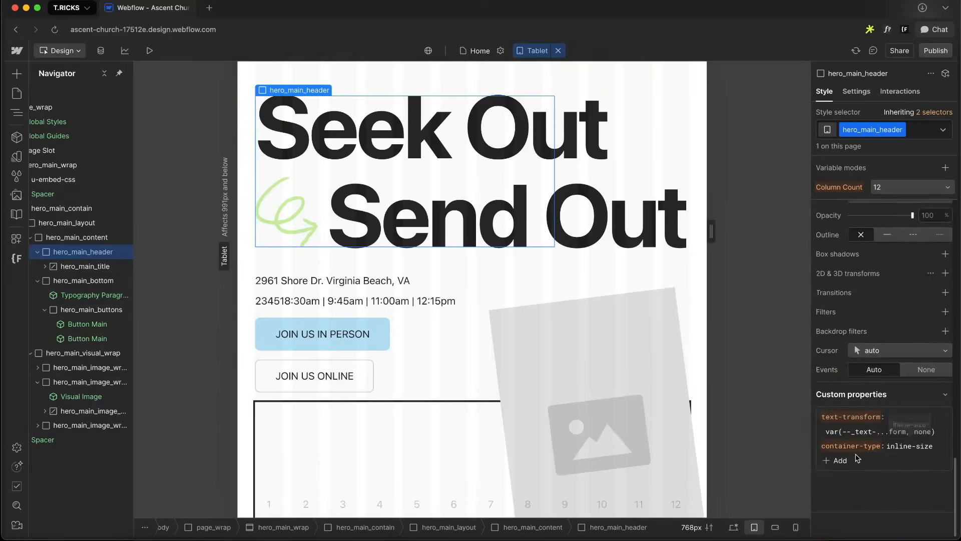
scroll(923, 450, up, 12)
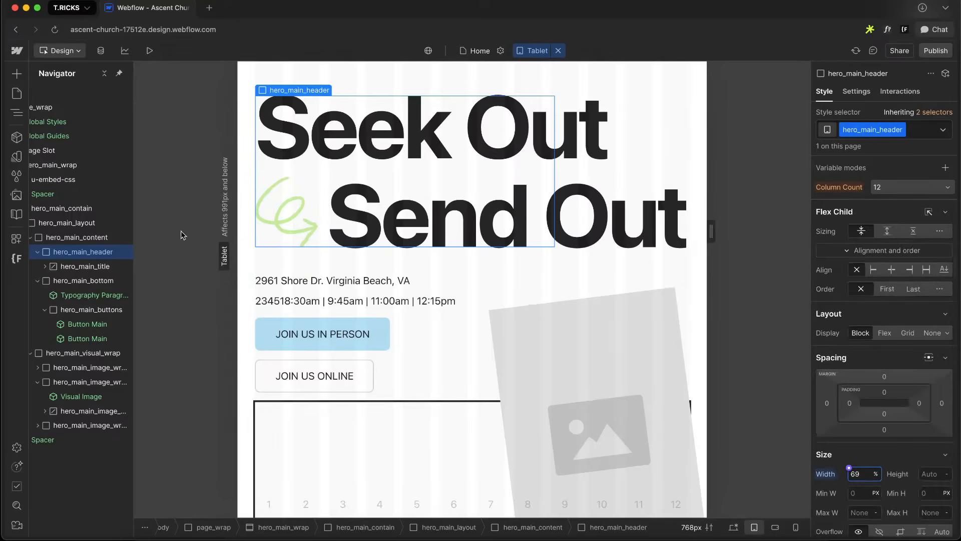
alt+click(825, 474)
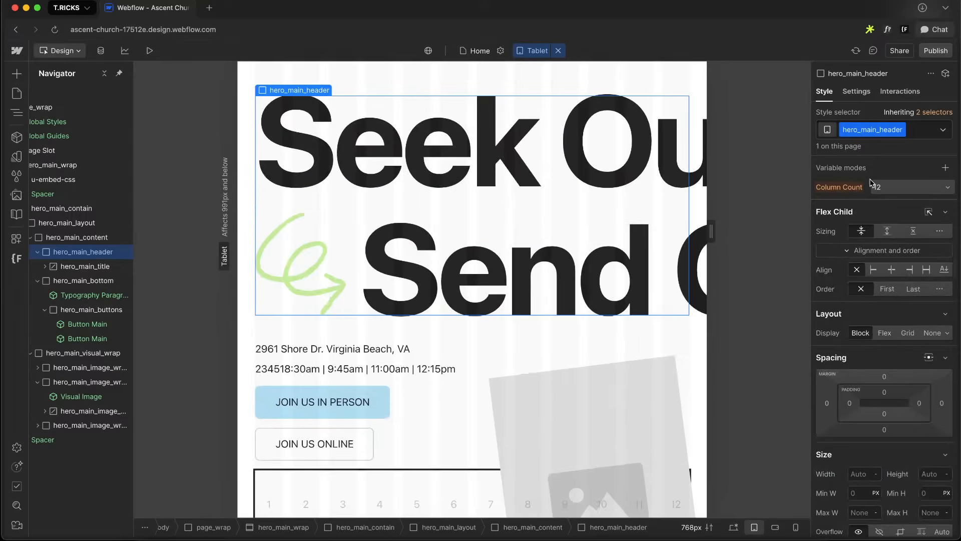
Copy the hero_main_header class name and add a .hero_main_header width: 69% rule to the container query, then save
double_click(860, 131)
scroll(81, 133, left, 2)
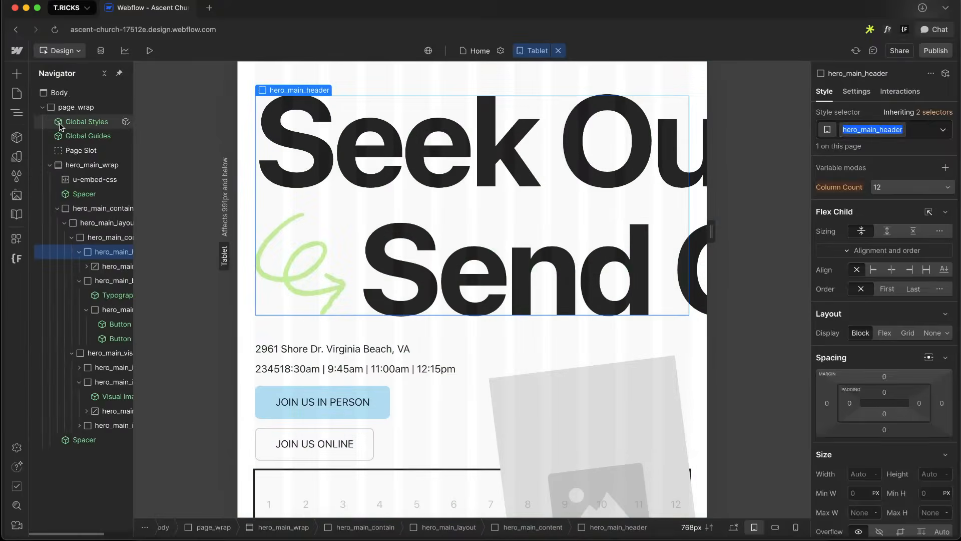
double_click(95, 180)
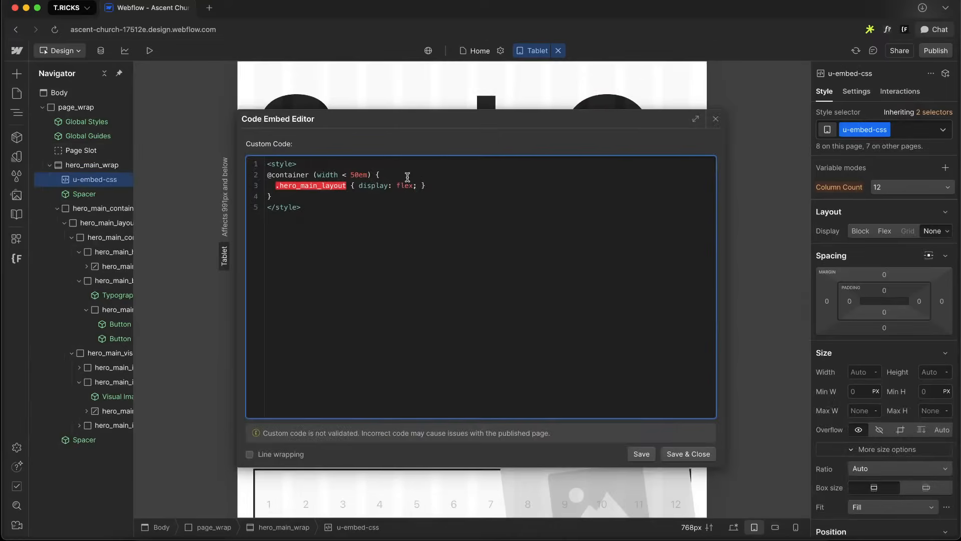
key(Return)
key(BackSpace)
key(Return)
text(.hero_main_header)
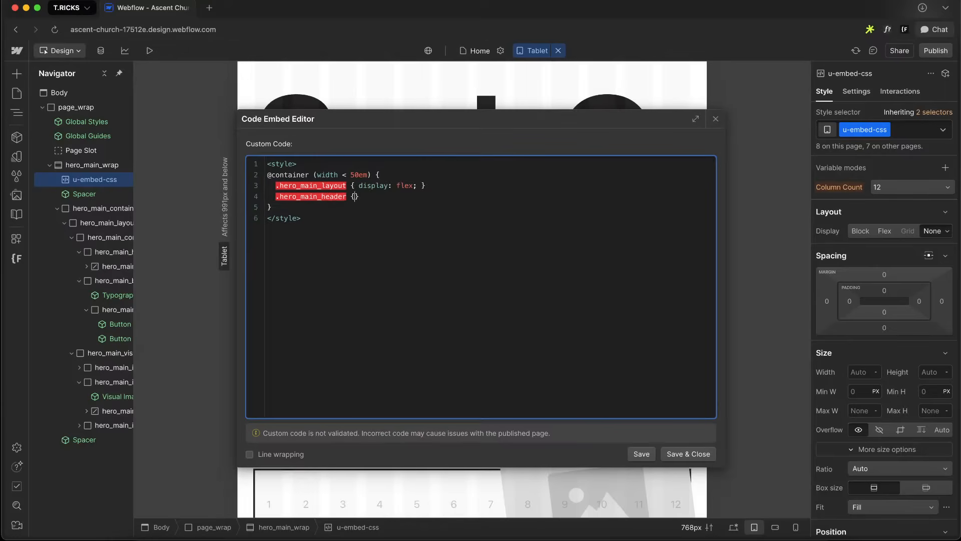
text( { width: 69%;)
click(685, 453)
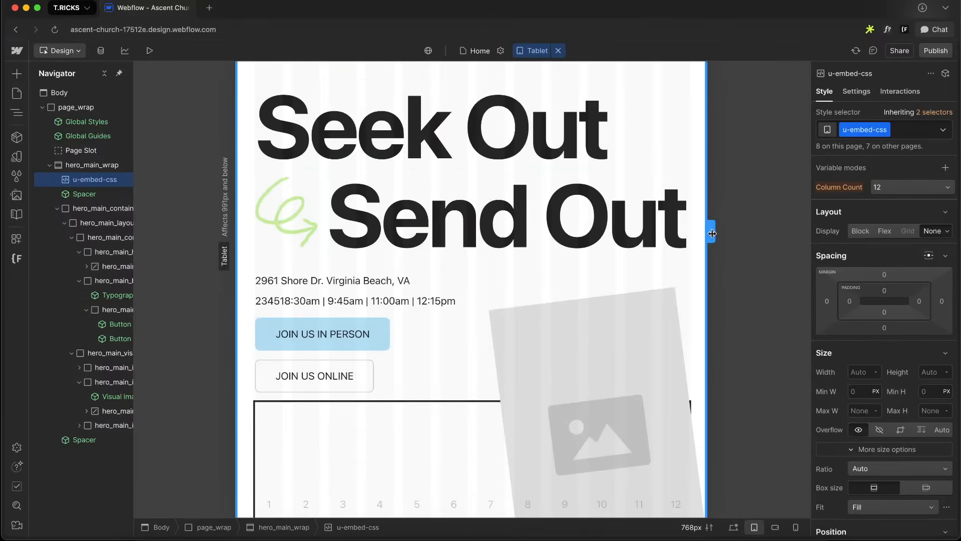
Preview the hero at the mobile and desktop breakpoints, then return to the tablet breakpoint
key(3)
key(4)
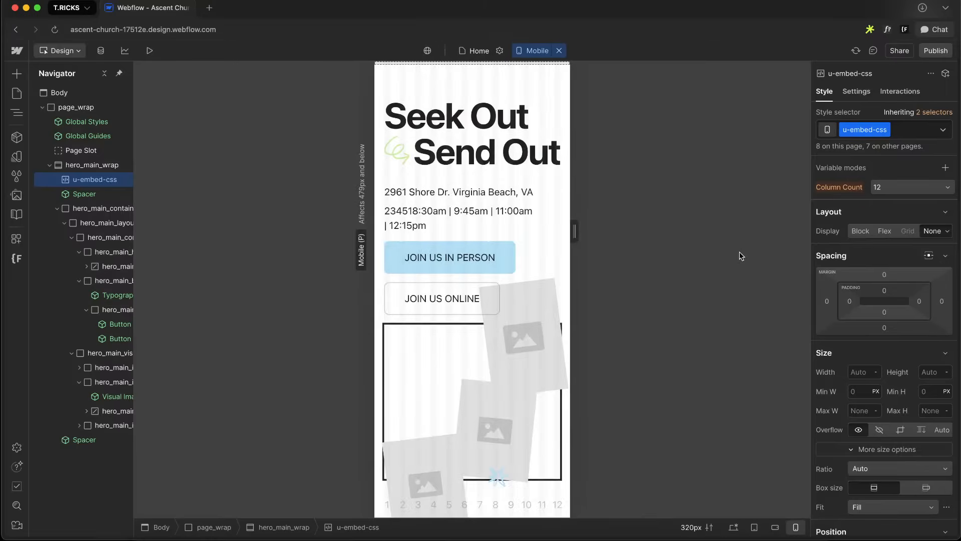
drag(575, 232, 572, 234)
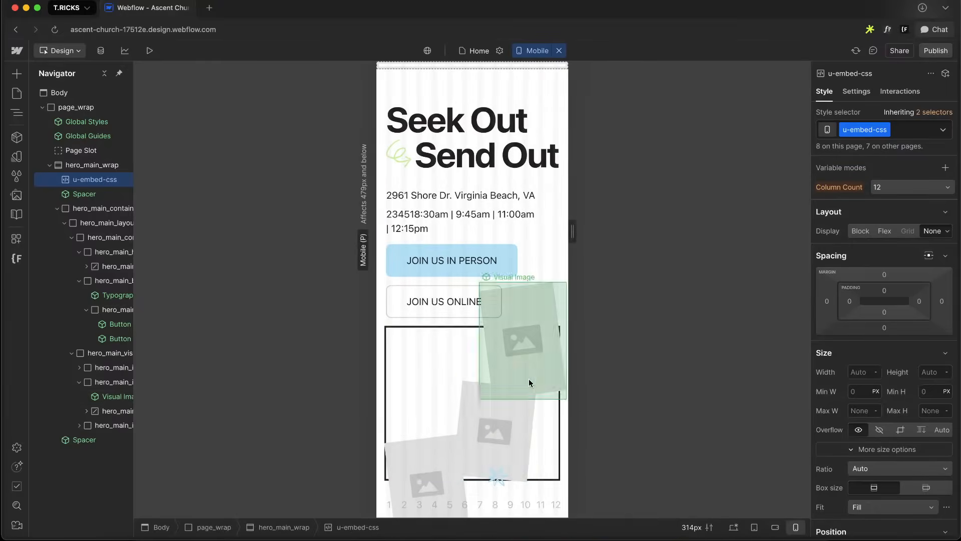
click(735, 531)
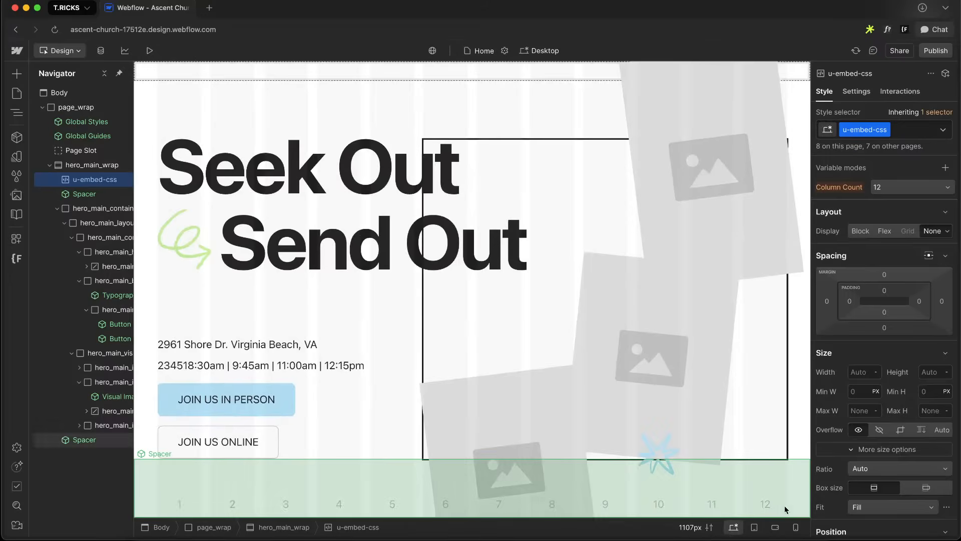
click(757, 528)
scroll(468, 251, down, 7)
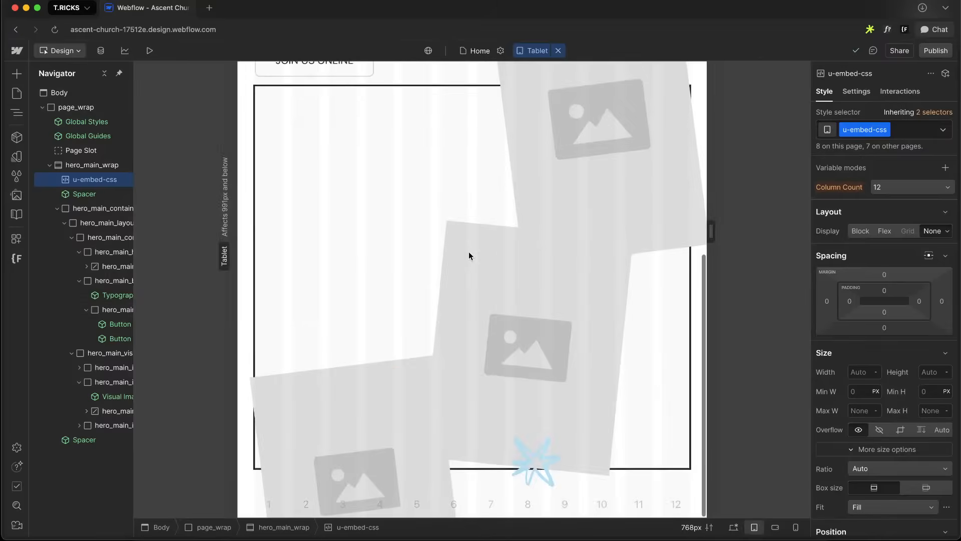
Copy the hero_main_visual_wrap class name and add an aspect-ratio rule for it to the container query, then save
click(353, 375)
click(596, 139)
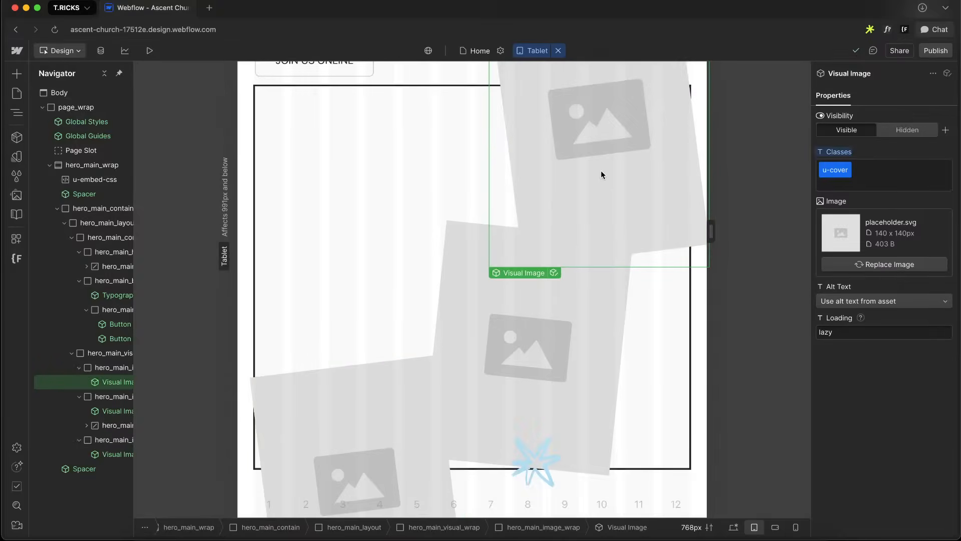
scroll(578, 254, up, 2)
scroll(572, 255, up, 2)
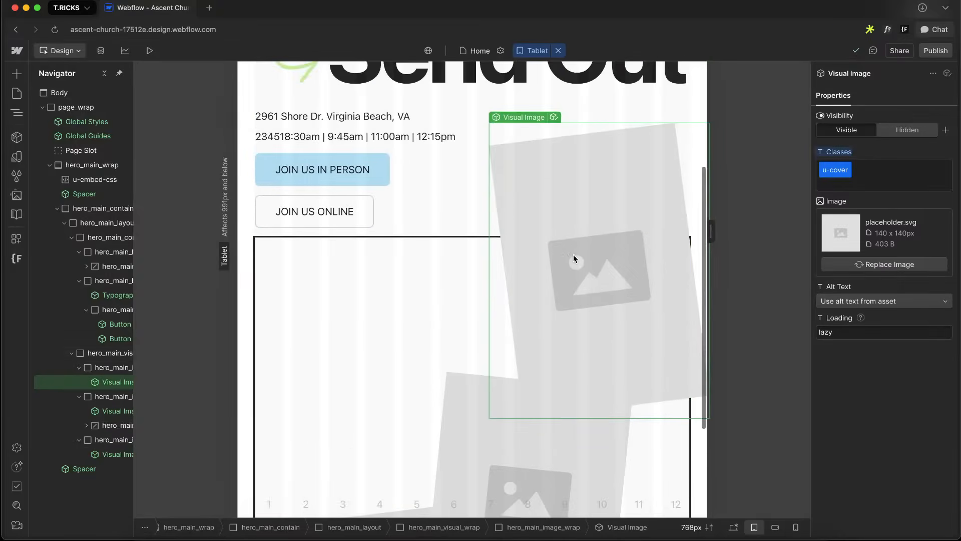
click(573, 254)
click(357, 323)
key(super+Return)
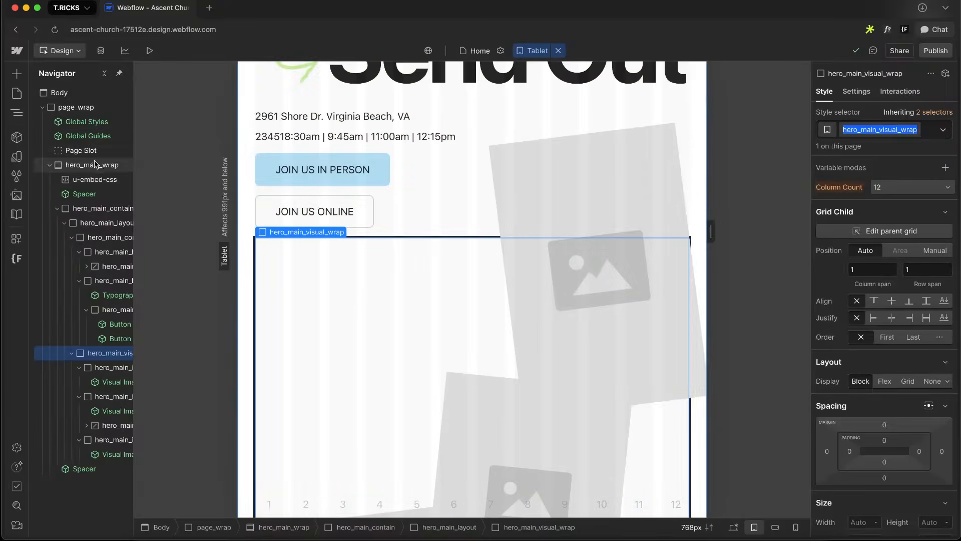
double_click(95, 179)
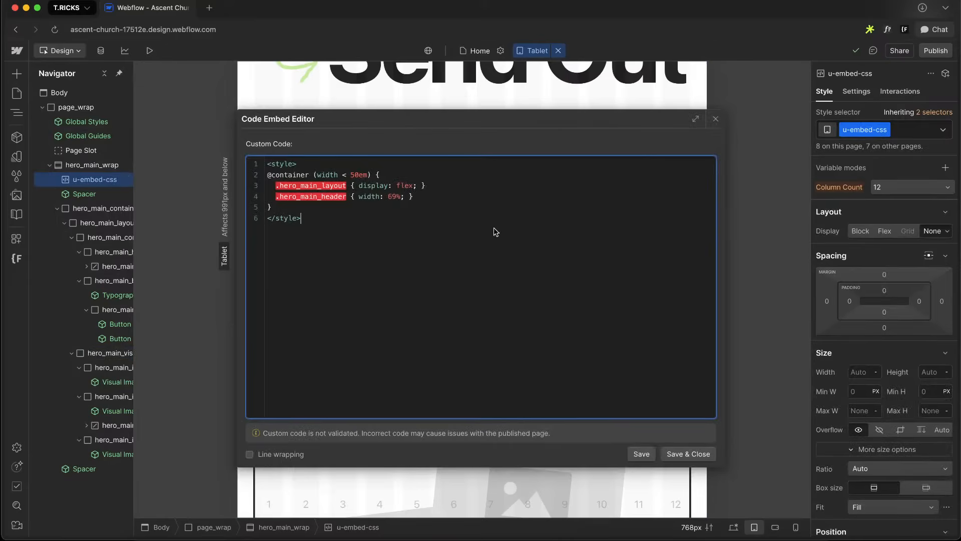
click(427, 196)
key(Return)
text(.hero_main_visual_wrap)
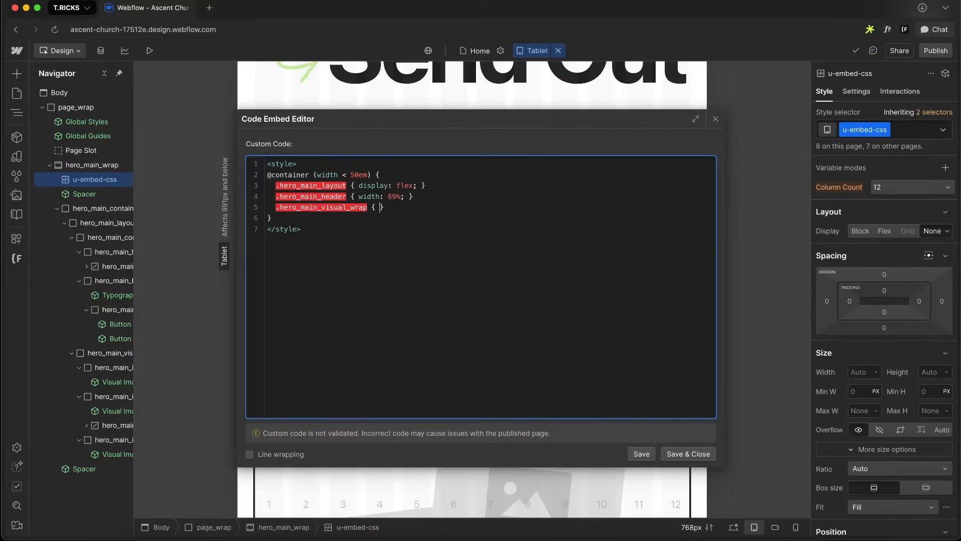
text({ aspect-ratio: 2 / 1;)
click(680, 454)
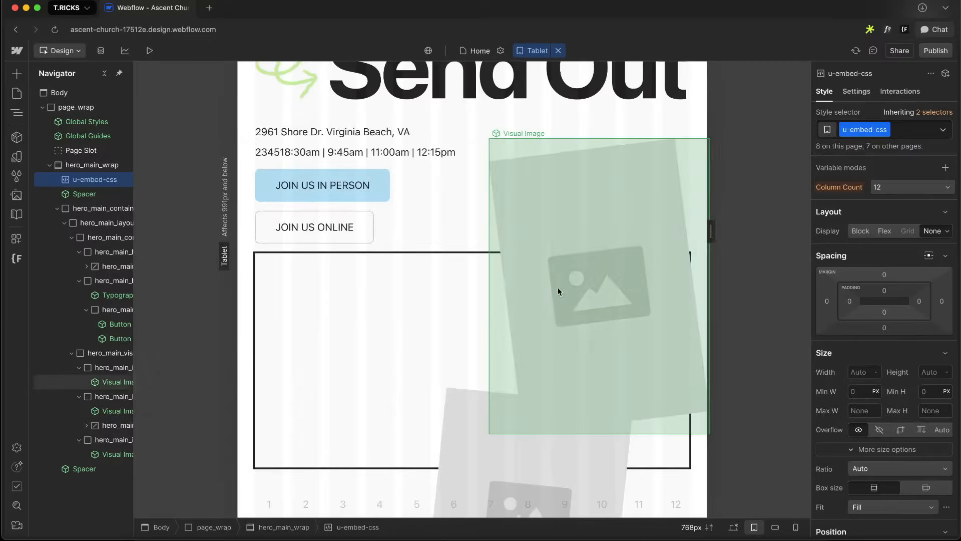
key(Return)
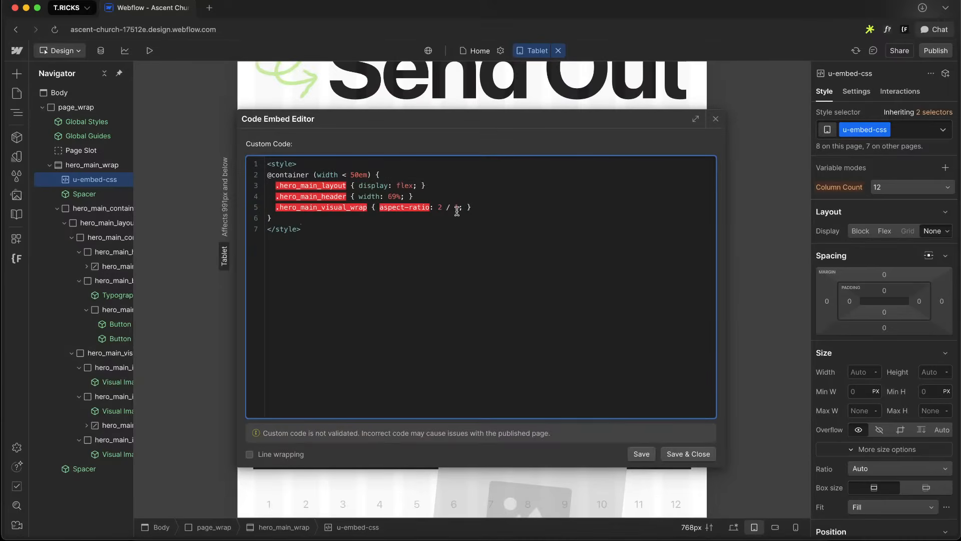
click(691, 450)
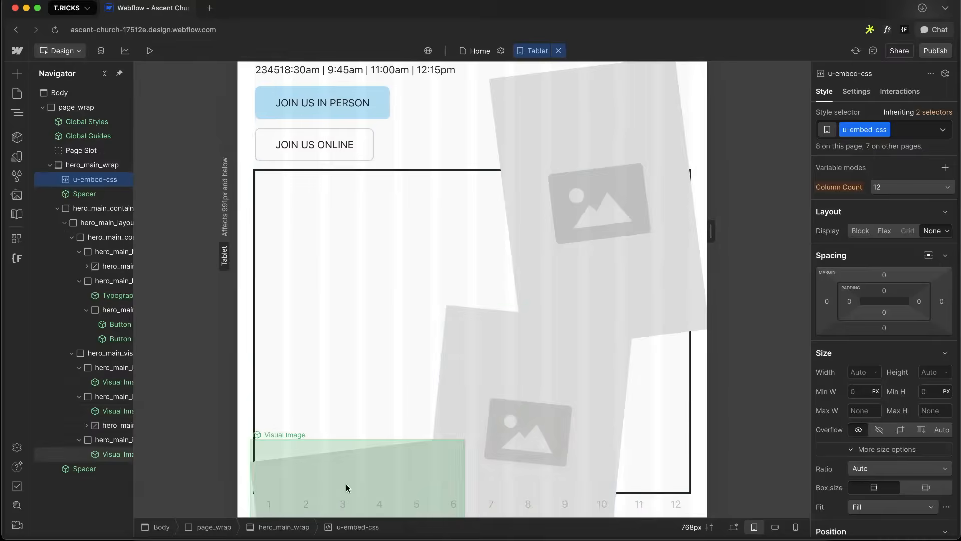
Select the third hero_main_image_wrap and add an empty .hero_main_image_wrap.is-3 rule to the container query, then save and close
click(337, 478)
key(Up)
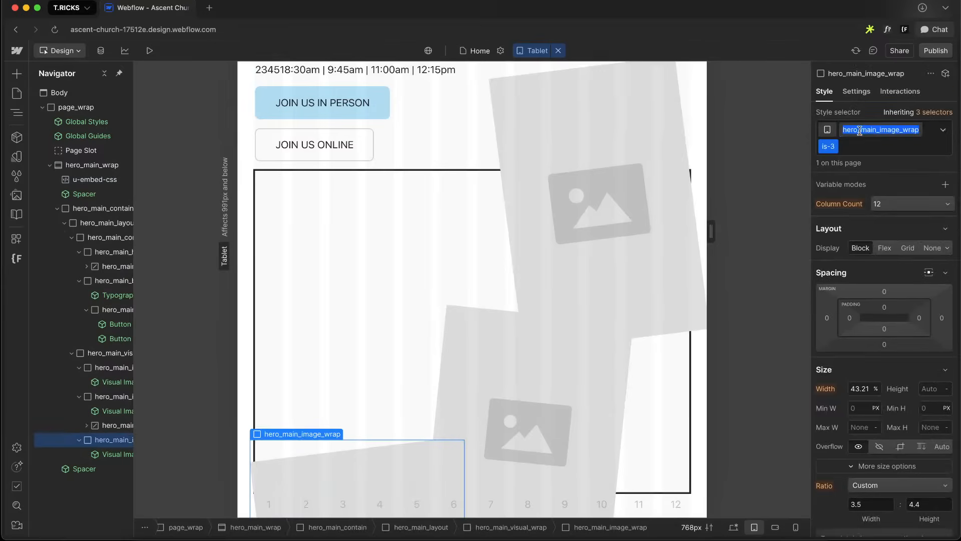
double_click(90, 178)
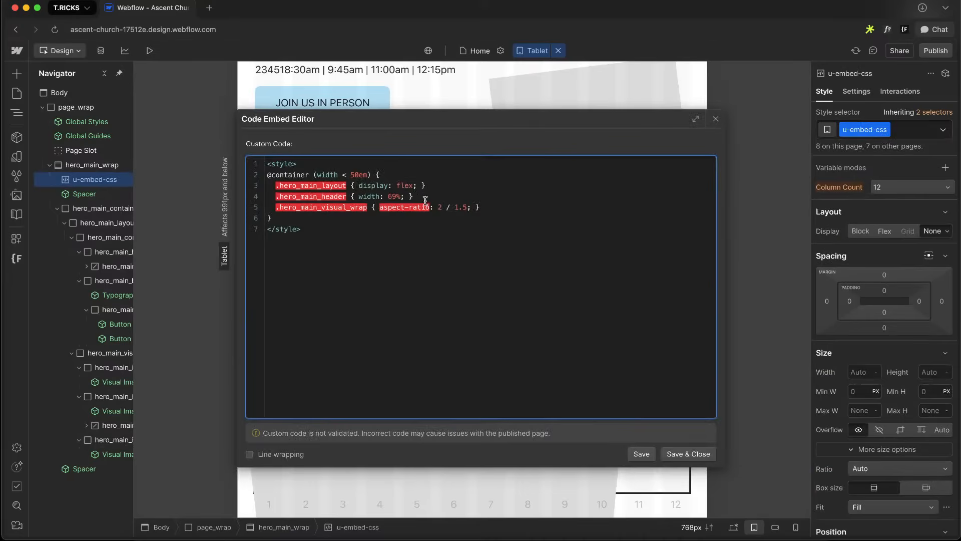
key(Return)
text(.hero_main_image_wrap.is-3 {)
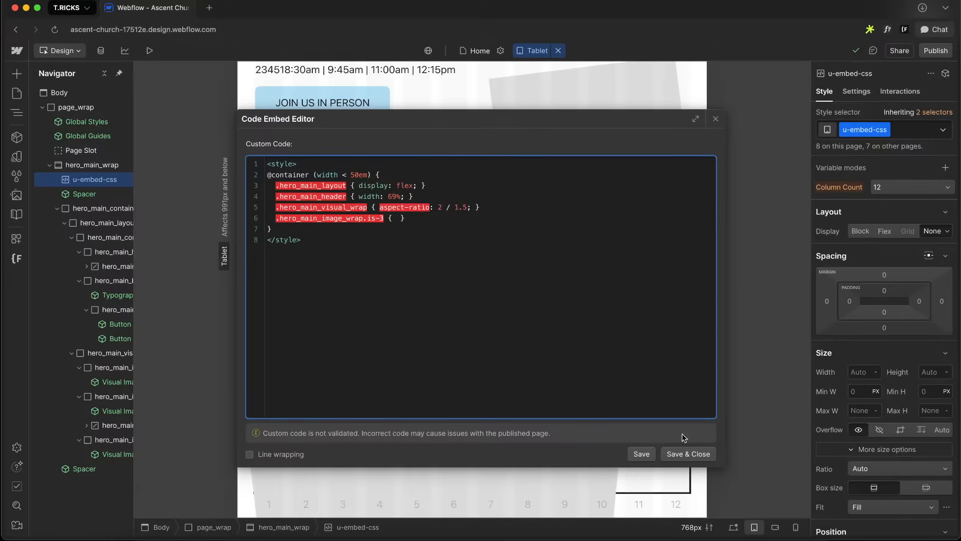
click(690, 454)
Switch to the desktop breakpoint and inspect the third hero_main_image_wrap's position settings
click(736, 527)
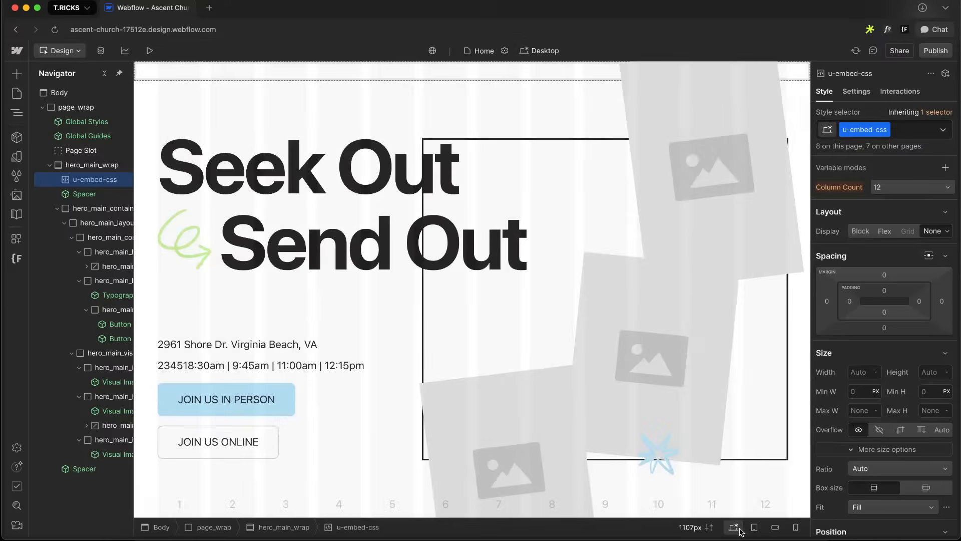
click(487, 408)
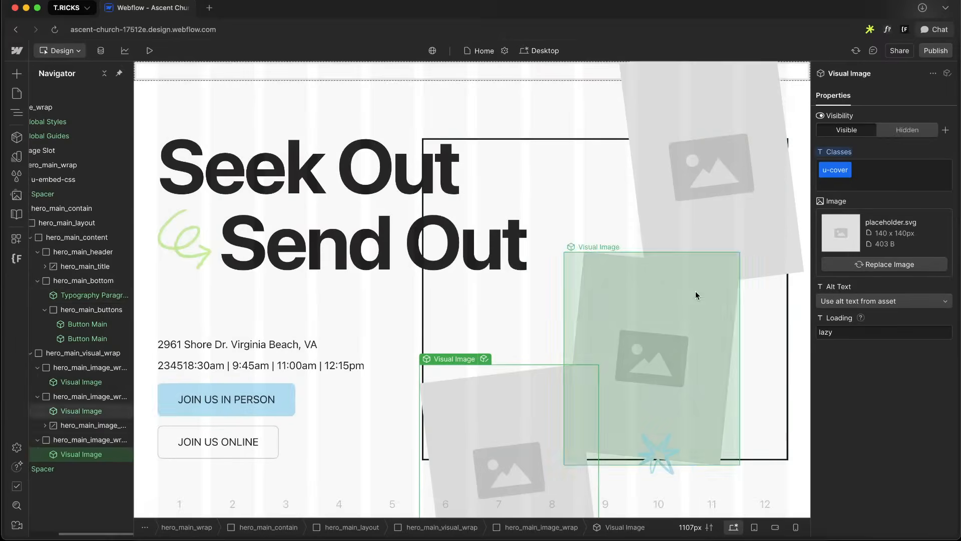
key(Up)
scroll(886, 337, down, 20)
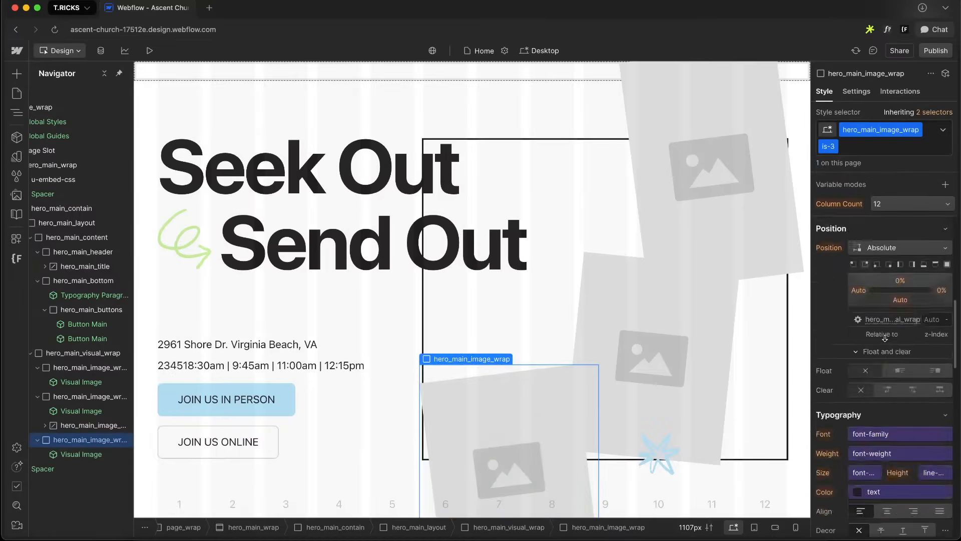
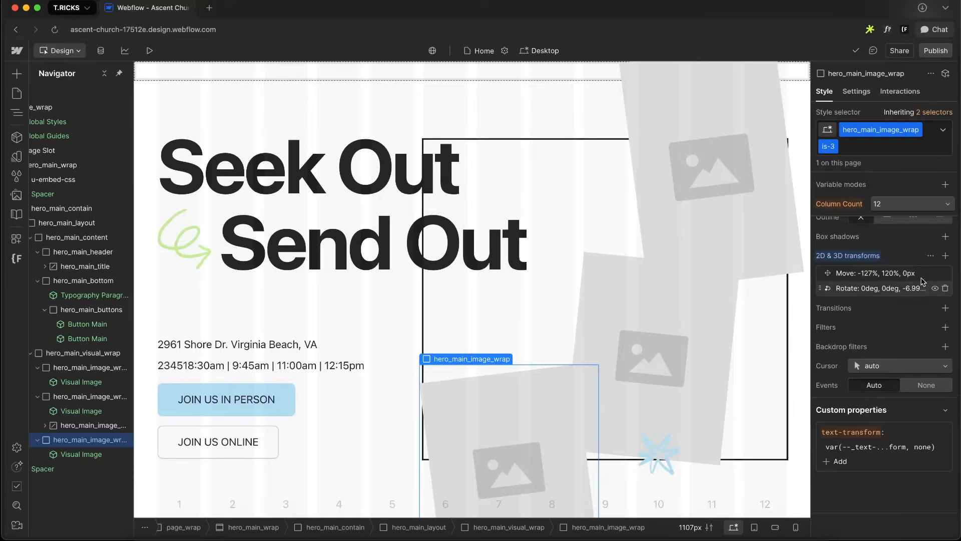
Inspect the third hero_main_image_wrap's 2D transform move values at the tablet and desktop breakpoints, then reselect it
click(877, 273)
click(894, 264)
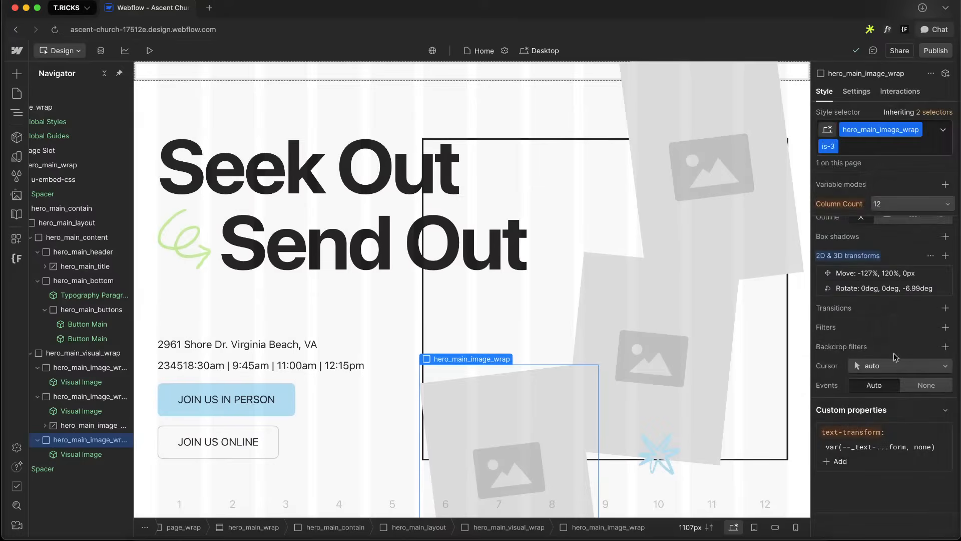
key(shift+2)
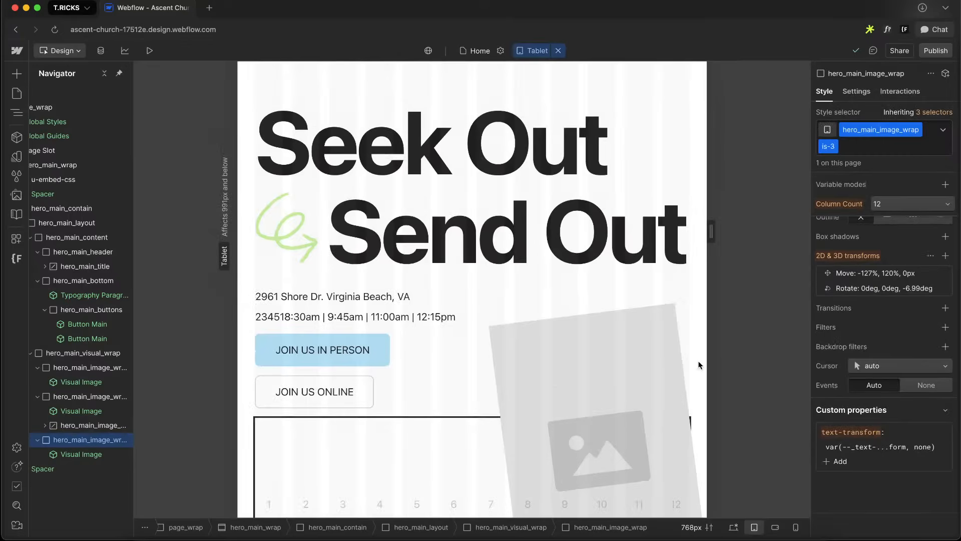
scroll(676, 331, down, 3)
scroll(676, 331, down, 3)
key(shift+1)
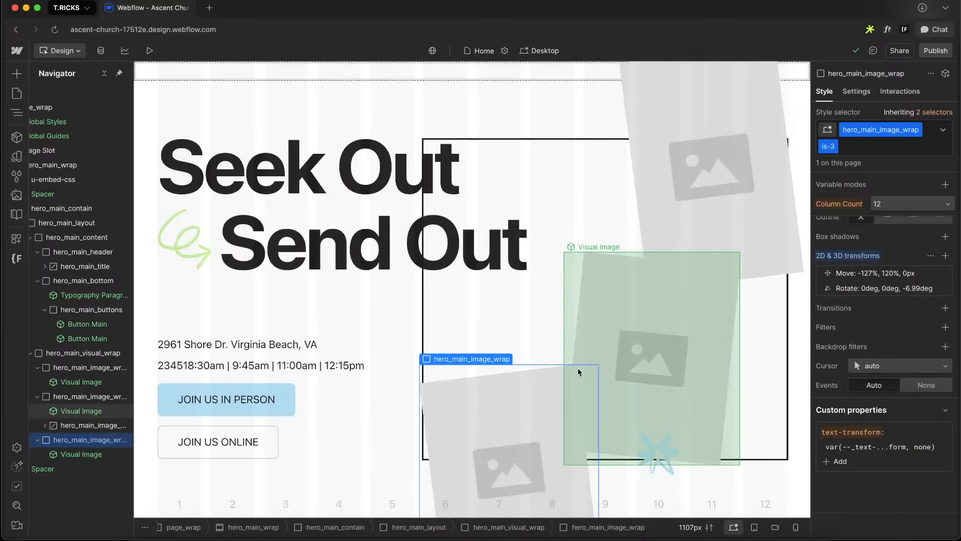
click(890, 274)
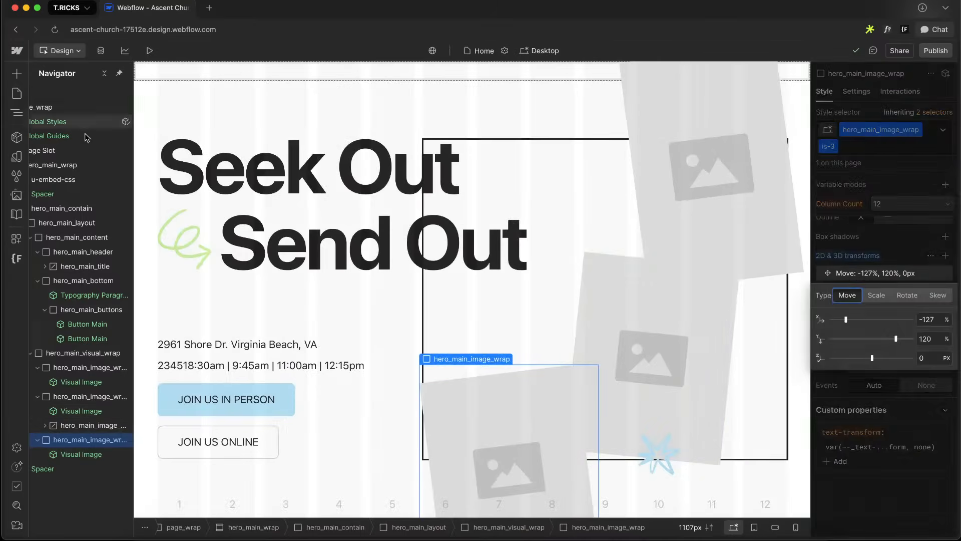
click(435, 275)
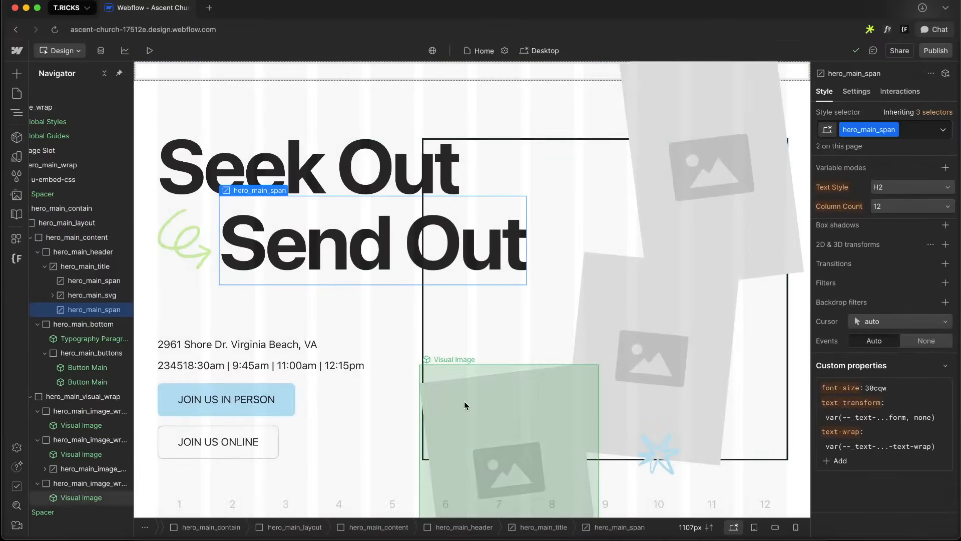
click(465, 405)
key(Up)
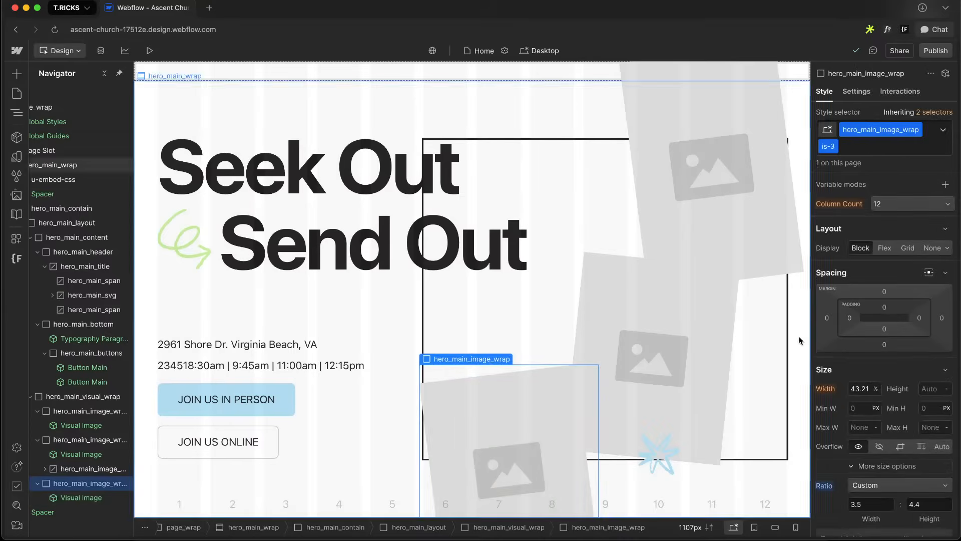
Switch to the tablet breakpoint and copy the third hero_main_image_wrap's CSS from the CSS preview
click(754, 527)
scroll(636, 327, down, 5)
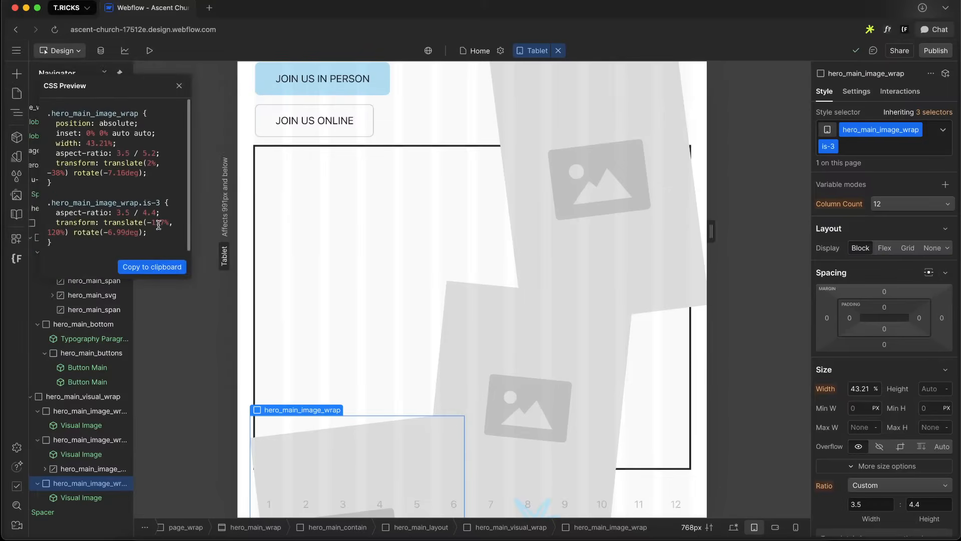
click(156, 267)
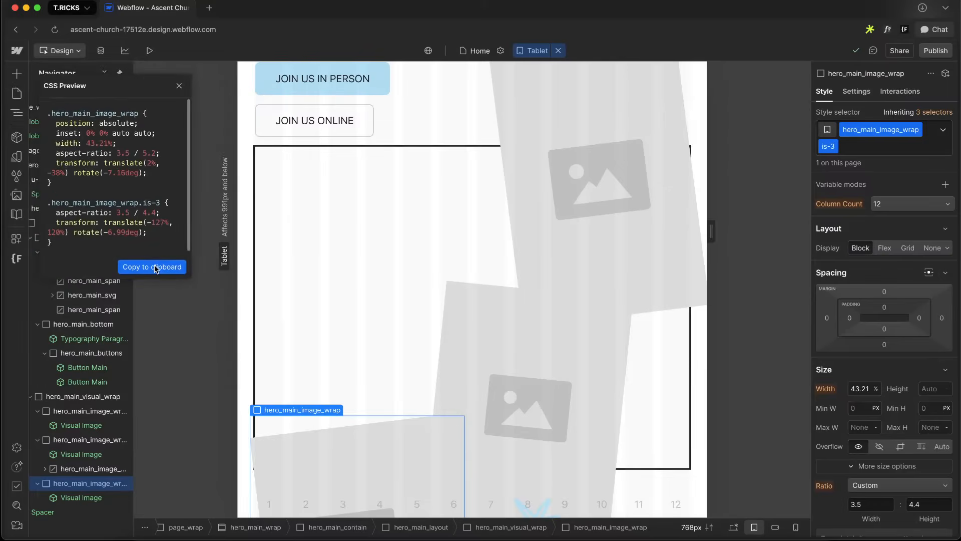
click(178, 85)
Open the custom CSS embed and paste the copied image wrap CSS below the container query
double_click(88, 175)
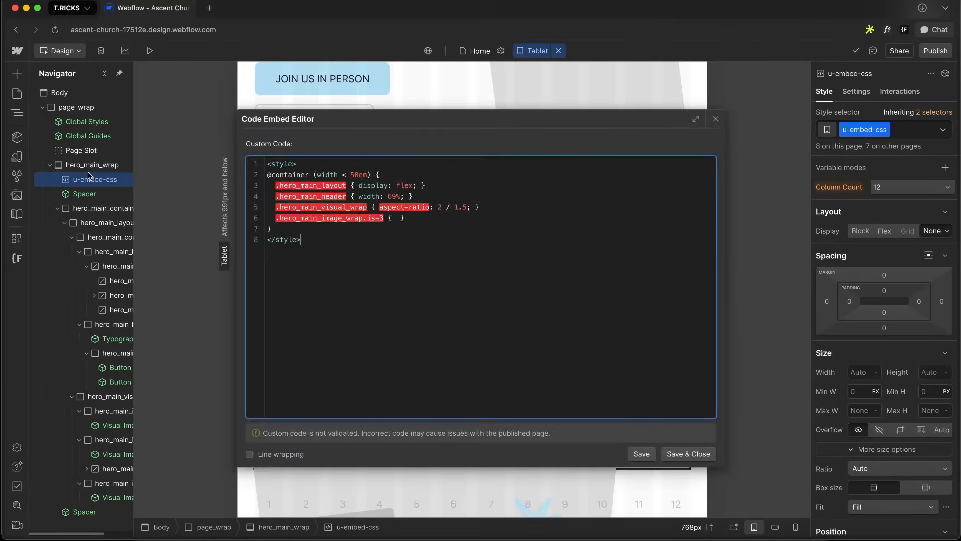
click(318, 230)
key(Return)
key(Return)
key(Return)
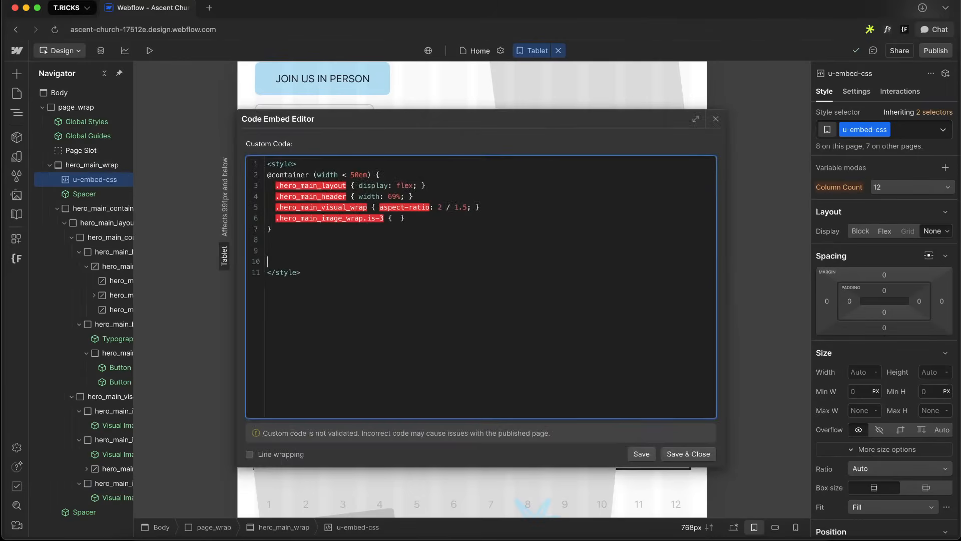
key(ctrl+v)
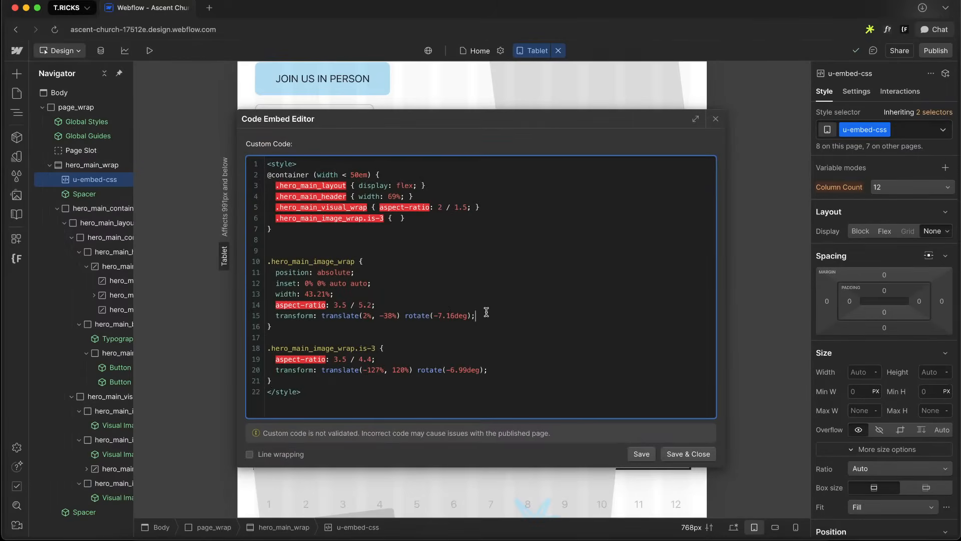
Copy the is-3 transform declaration and paste it into the .hero_main_image_wrap.is-3 rule inside the container query
drag(475, 315, 273, 315)
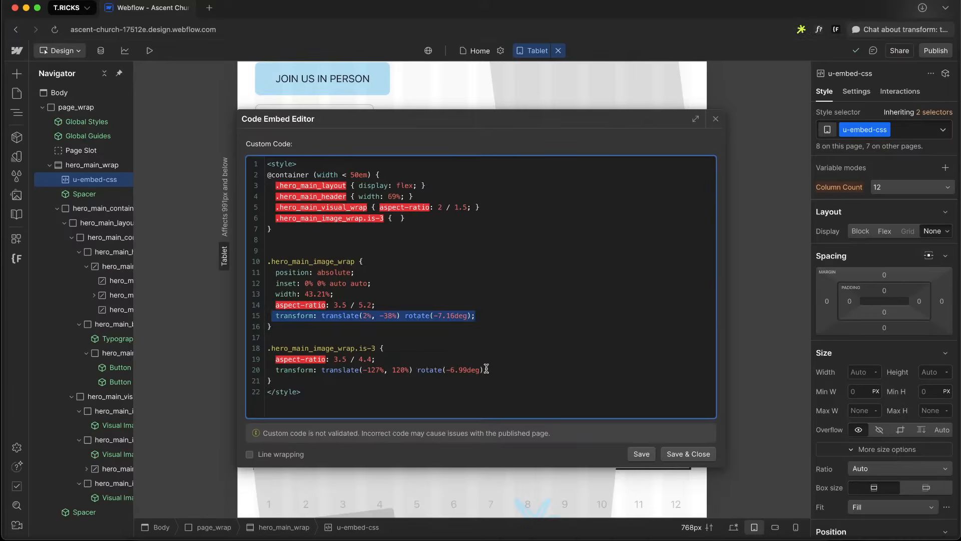
drag(486, 369, 274, 370)
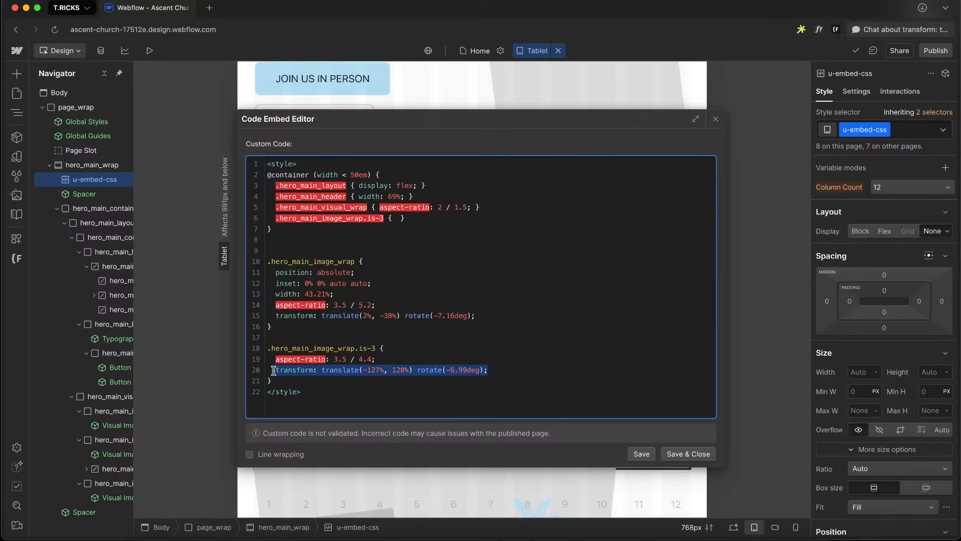
click(394, 219)
key(ctrl+v)
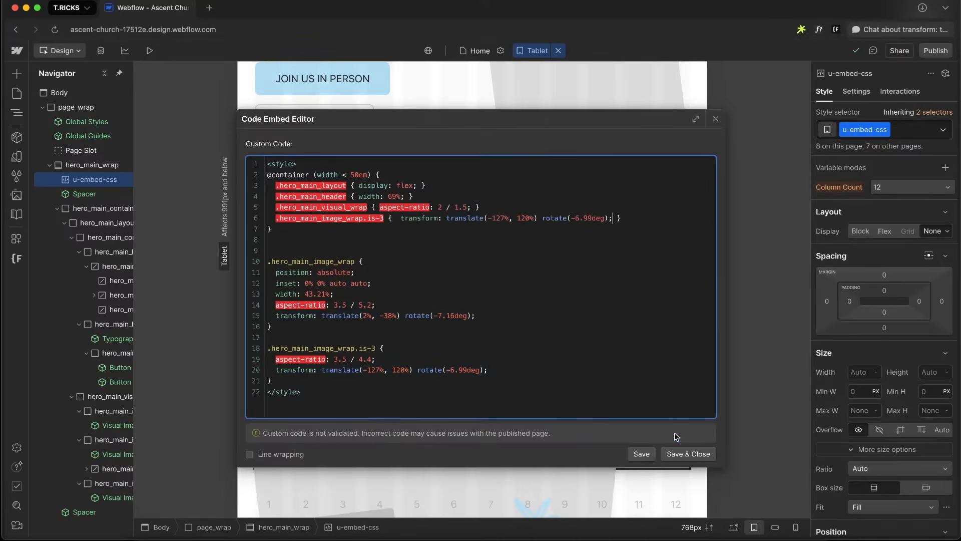
Delete the pasted image wrap CSS block below the container query, then save and close the embed
drag(273, 381, 247, 265)
key(BackSpace)
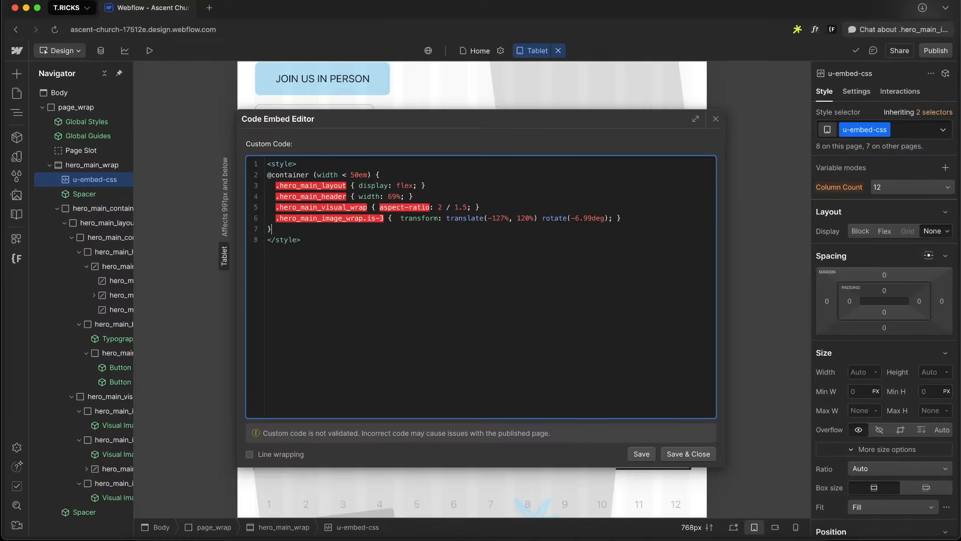
click(642, 455)
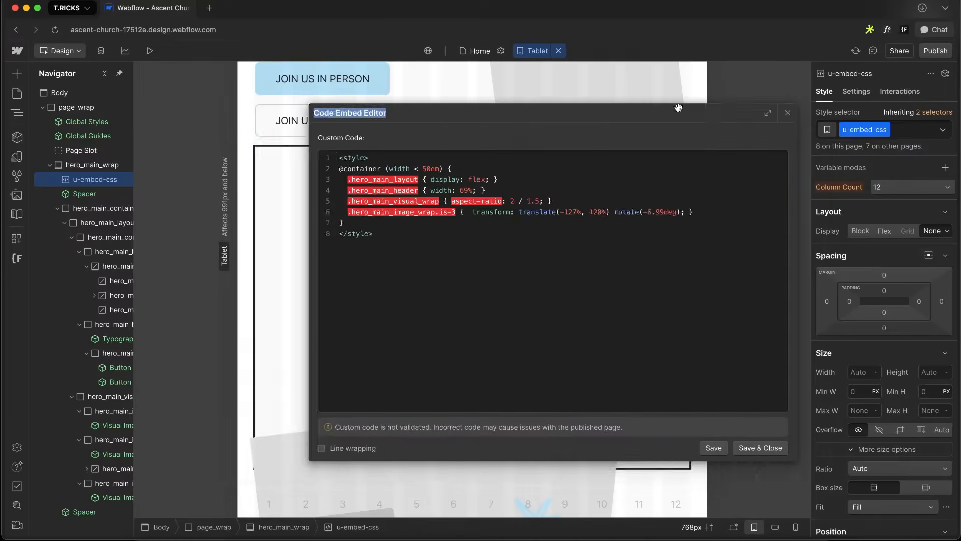
drag(525, 134, 757, 107)
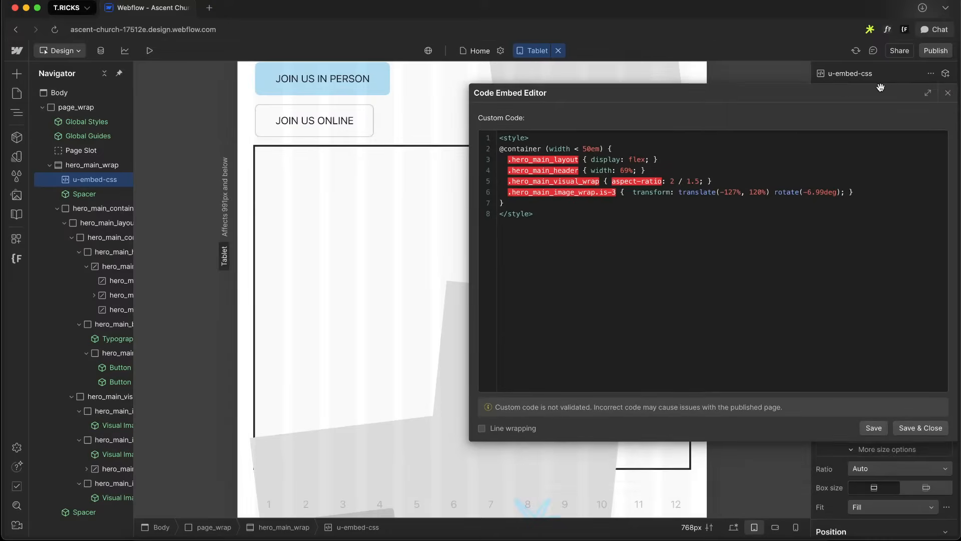
click(931, 427)
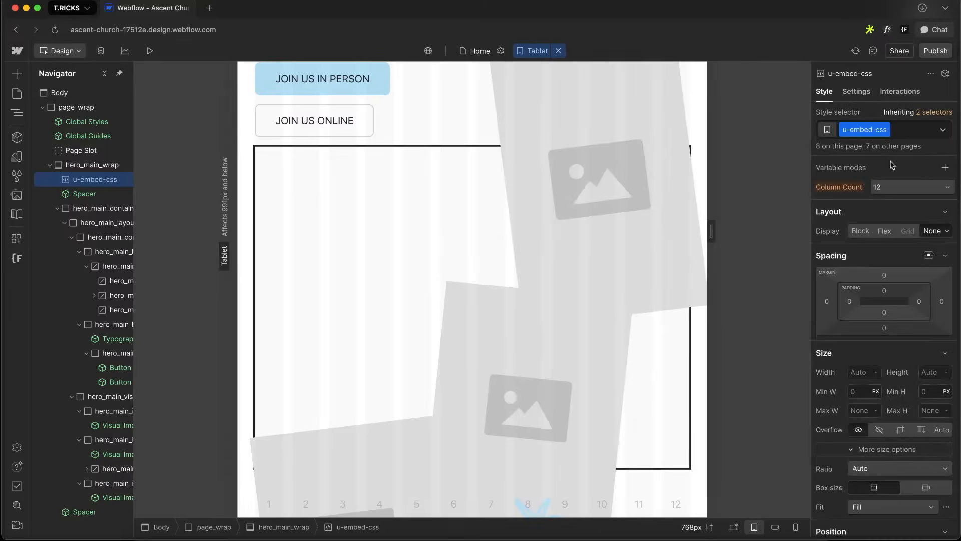
Publish the site to the ascent-church-17512e.webflow.io staging domain
click(935, 50)
click(884, 216)
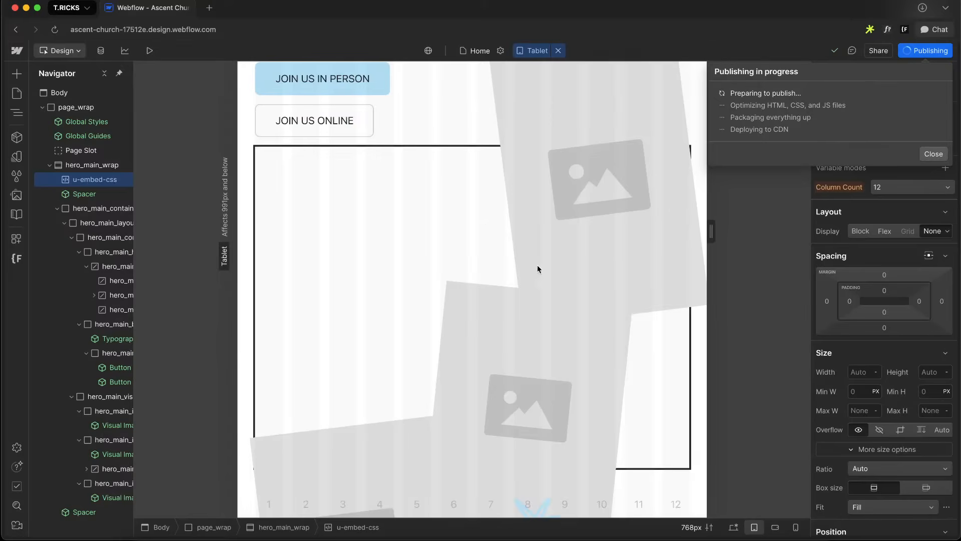
click(846, 103)
Open the published site and inspect the third hero image wrap in the browser's developer tools
right_click(292, 225)
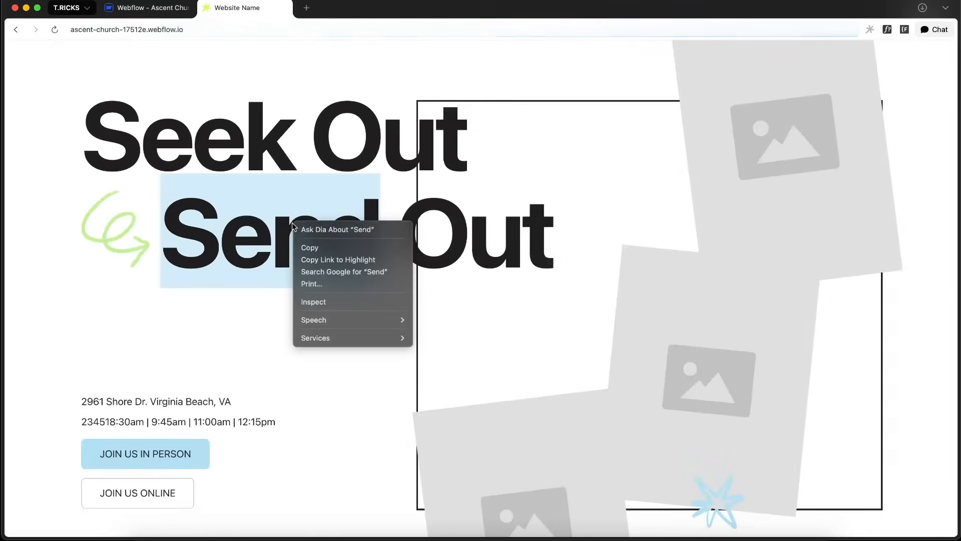
click(330, 303)
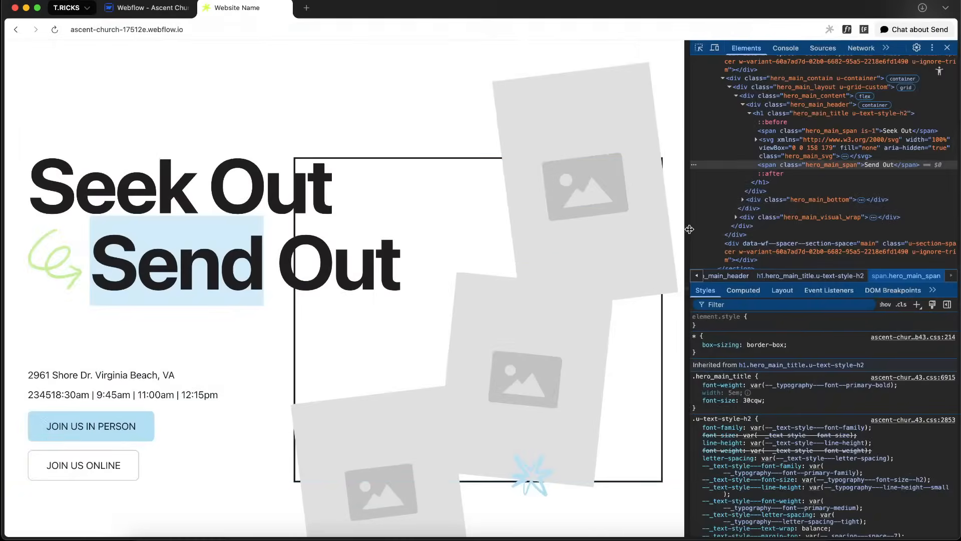
drag(687, 230, 264, 258)
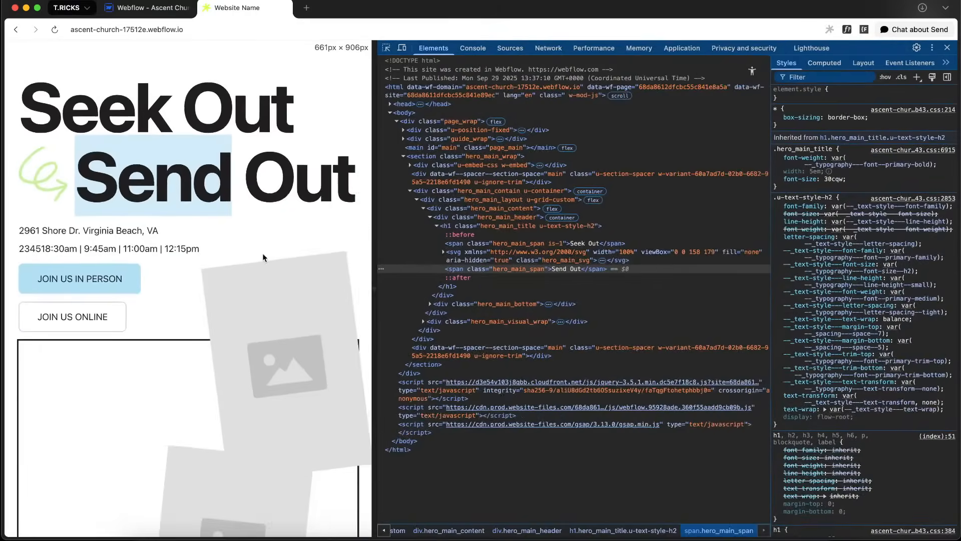
scroll(264, 258, down, 3)
right_click(61, 509)
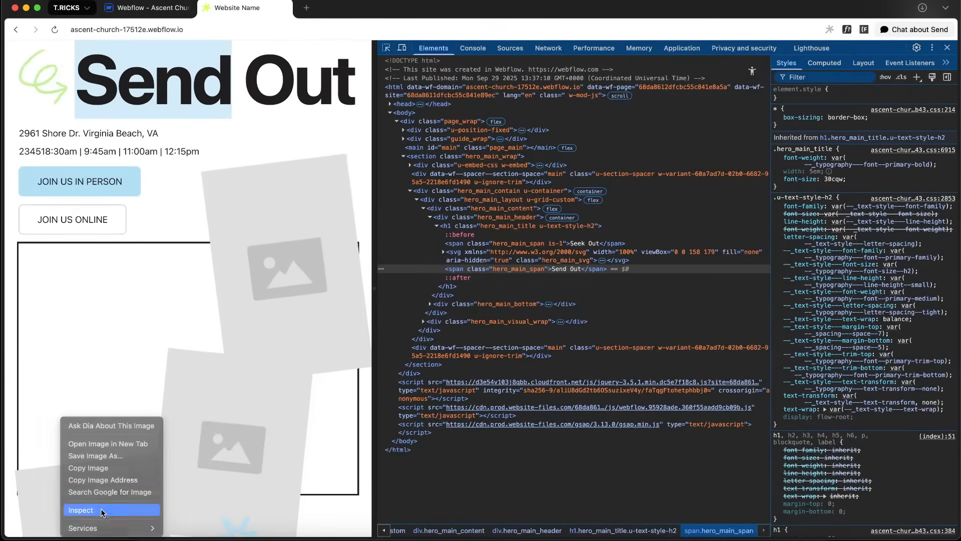
click(83, 509)
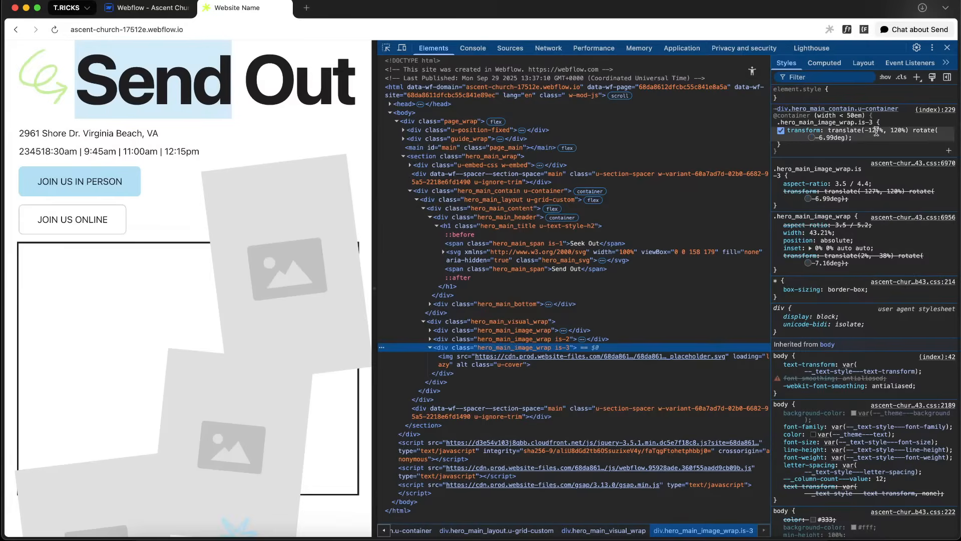
Test different translate values for the is-3 container query rule in the developer tools styles pane
click(876, 131)
key(shift+Down)
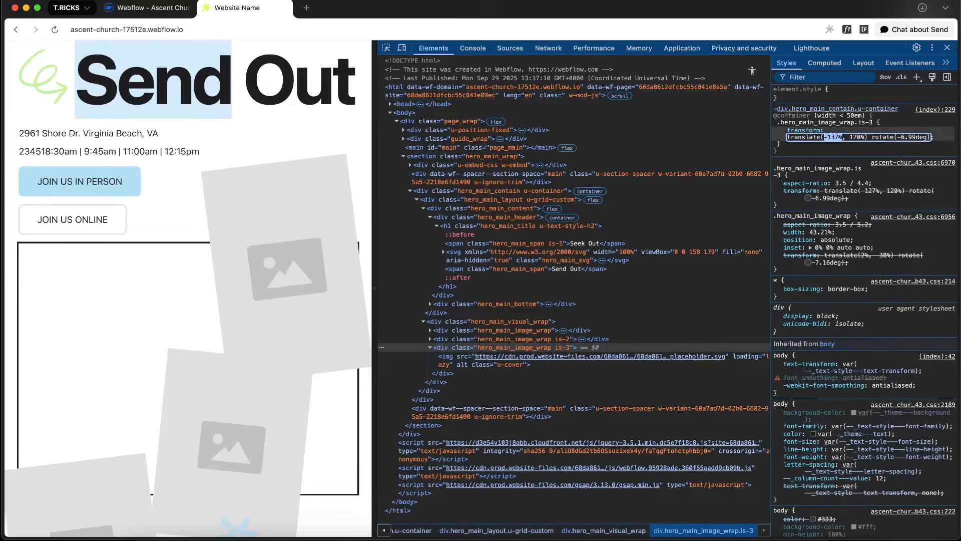
click(859, 135)
key(shift+Down)
key(shift+Down)
key(shift+Down)
key(shift+Down)
key(shift+Down)
key(shift+Down)
key(shift+Down)
key(shift+Down)
key(shift+Down)
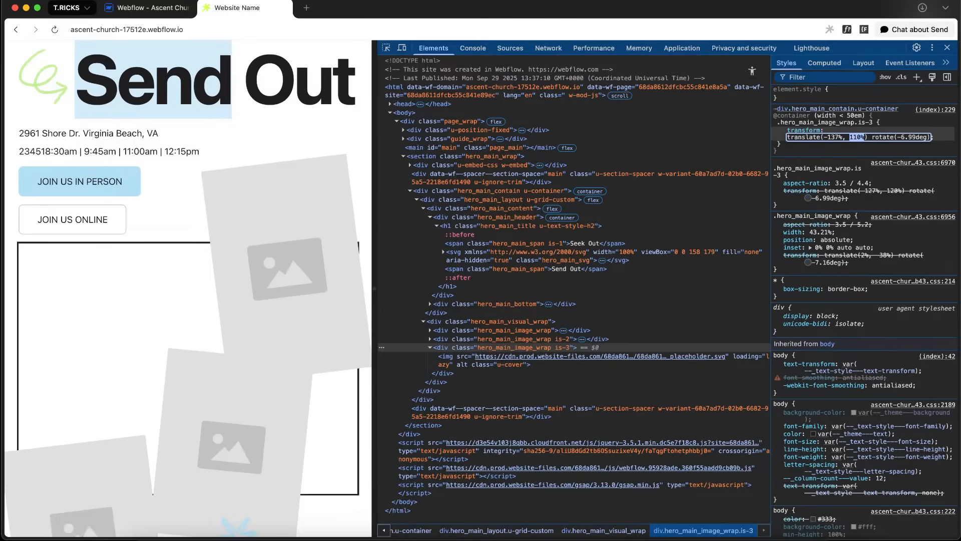
key(Up)
key(Up)
key(Up)
key(Up)
key(Up)
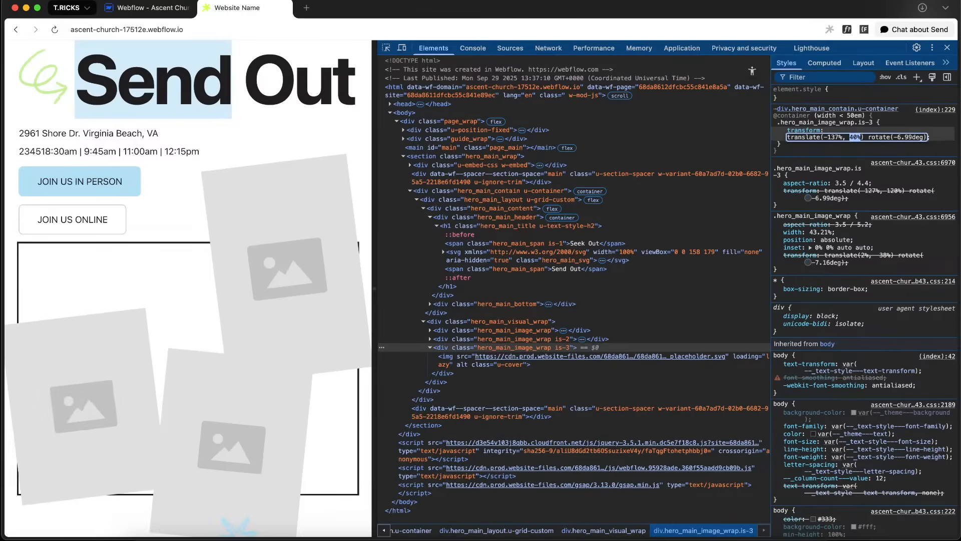
key(Up)
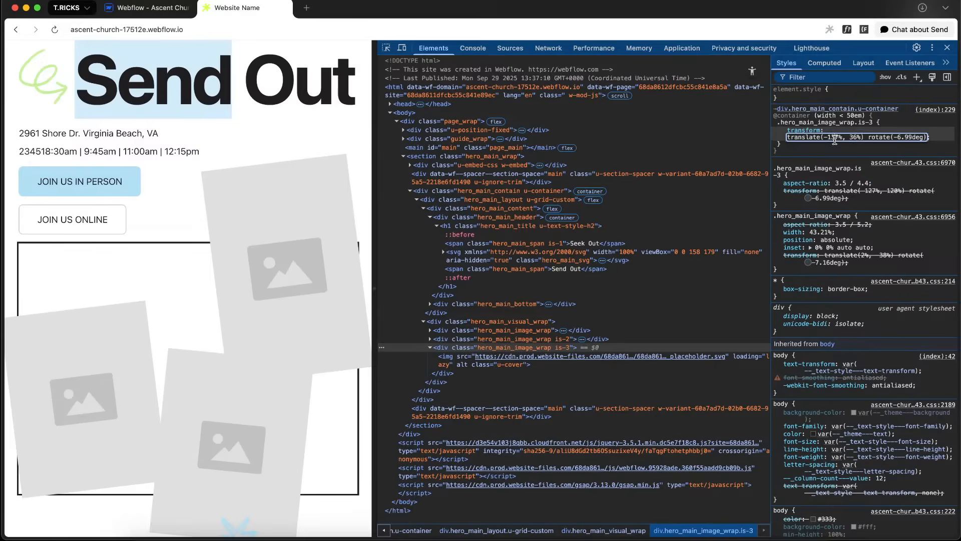
key(Up)
key(shift+Up)
key(shift+Down)
key(Down)
key(Up)
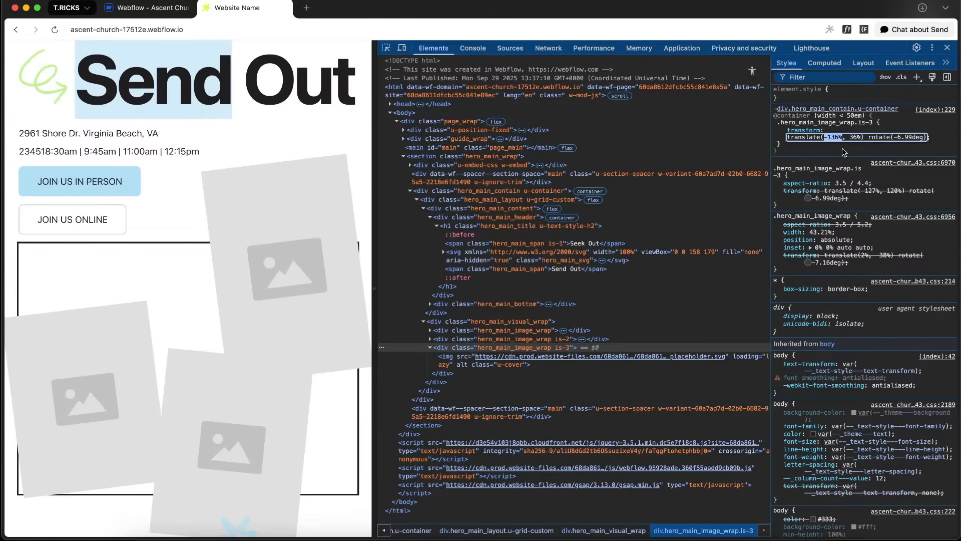
Return to the designer, open the CSS embed, and duplicate the is-3 transform rule as a .hero_main_image_wrap.is-2 rule
click(162, 4)
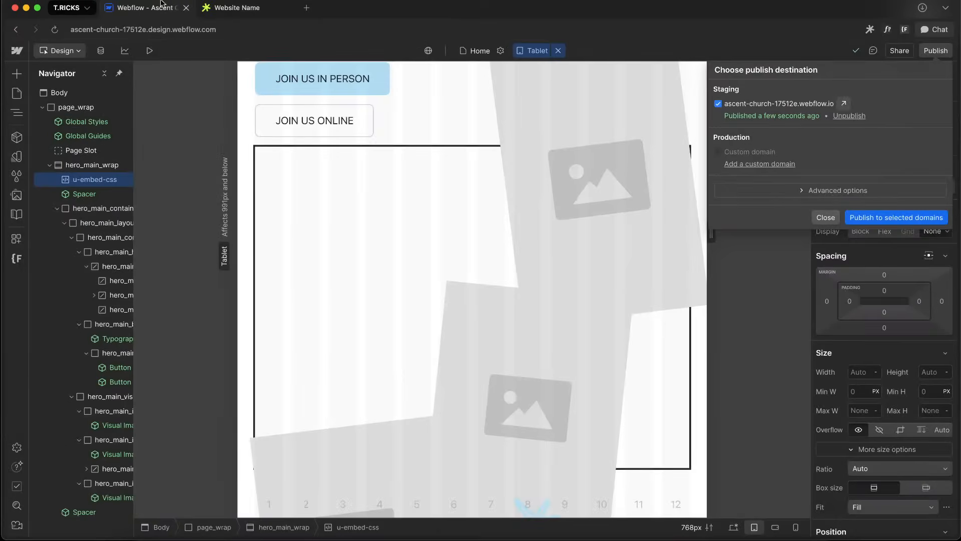
double_click(104, 179)
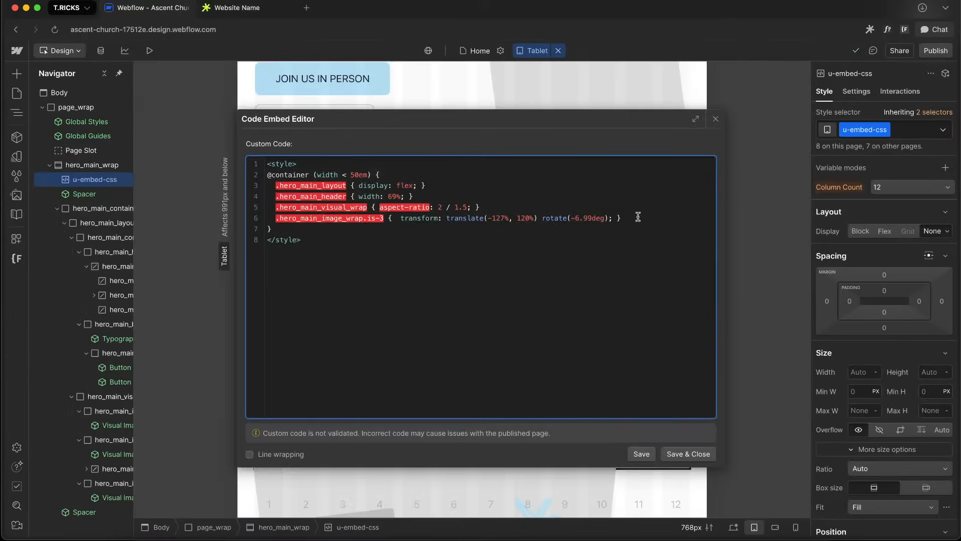
drag(638, 217, 135, 219)
key(cmd+c)
click(501, 209)
key(Return)
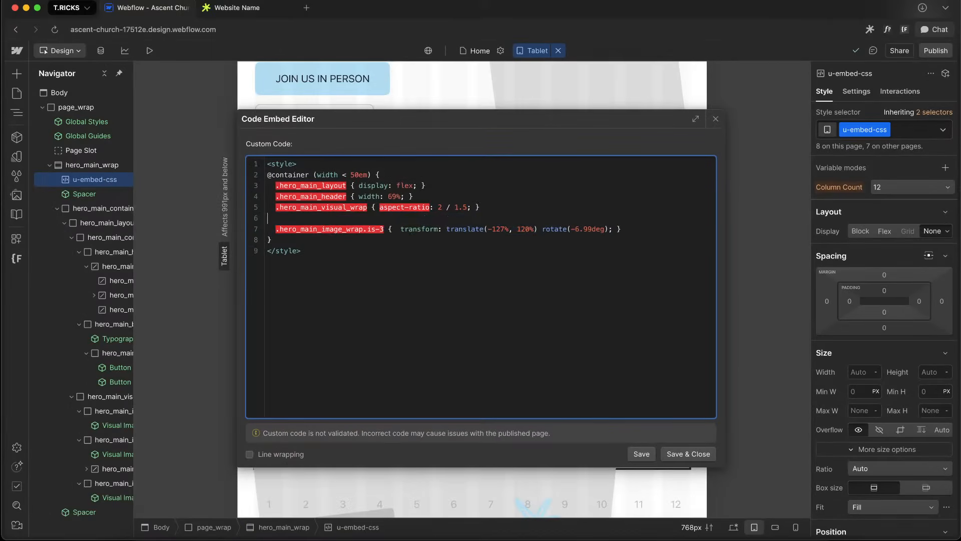
key(cmd+v)
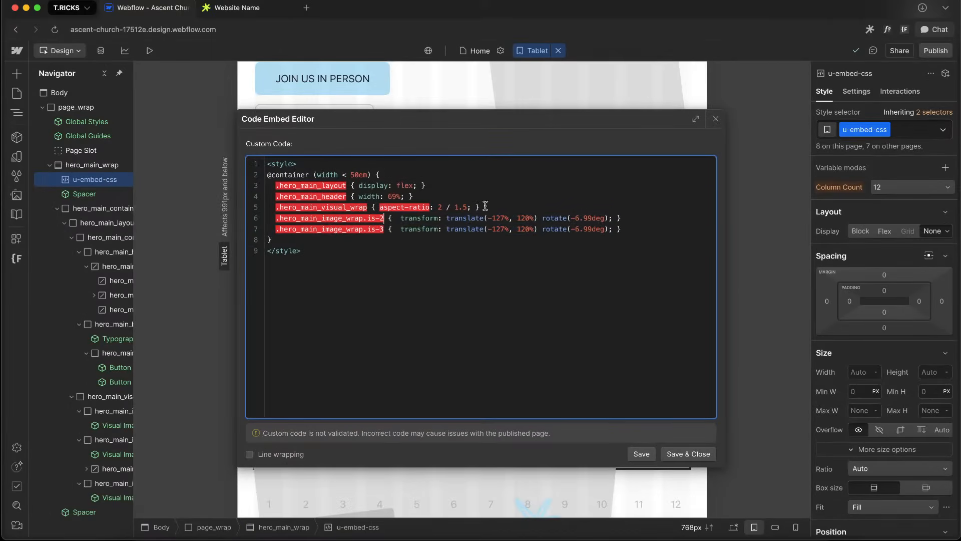
Add a matching .hero_main_image_wrap.is-1 transform rule to the container query, then save and close
click(485, 205)
key(Return)
key(cmd+v)
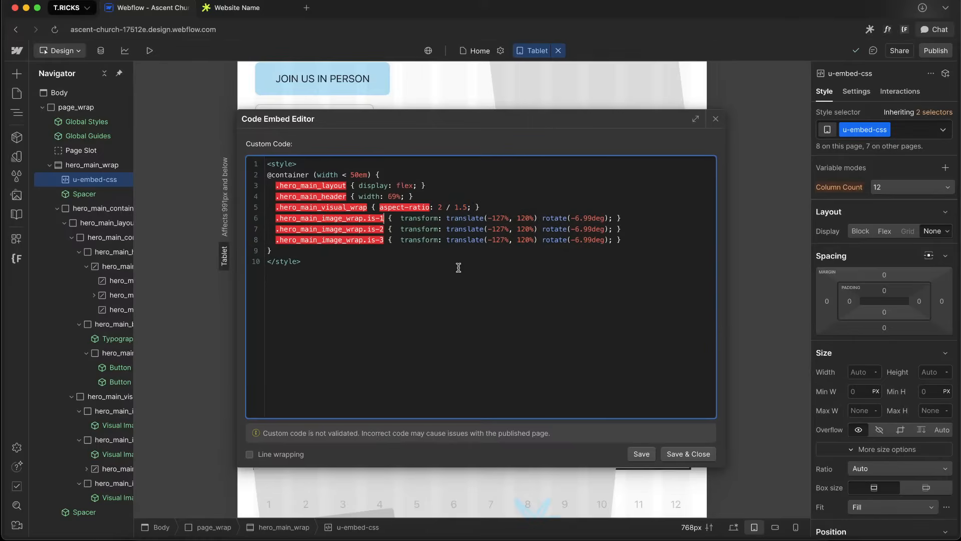
click(688, 453)
Select the first hero_main_image_wrap and add the combo class is-1 to it
scroll(626, 215, up, 5)
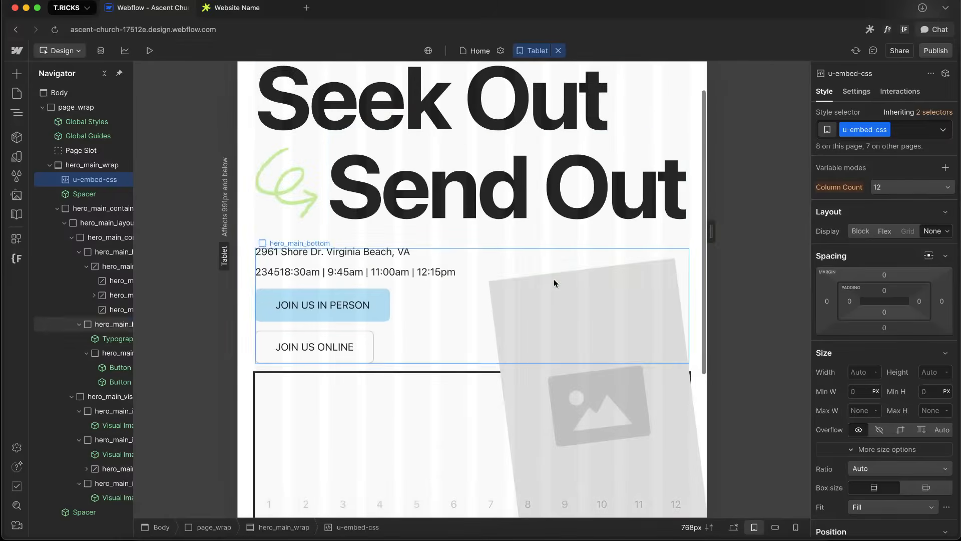
click(602, 422)
key(Up)
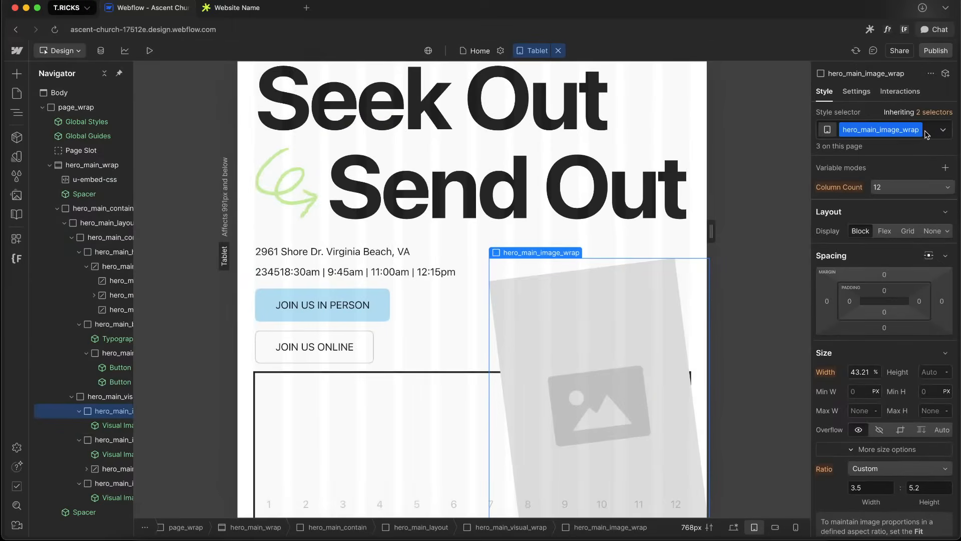
click(926, 133)
text(is-1)
key(Return)
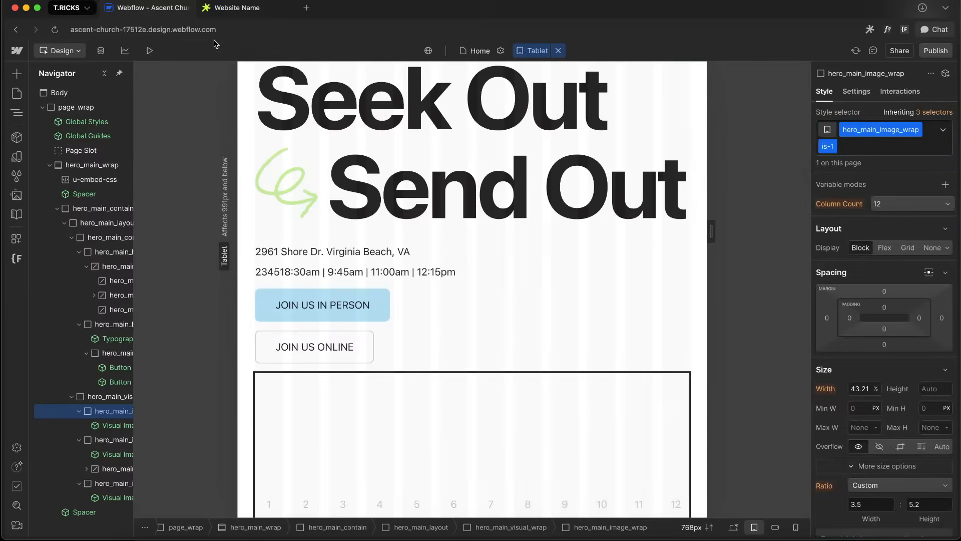
Switch to the published site and test different translate values on the is-2 image wrap rule in the developer tools
scroll(536, 381, down, 5)
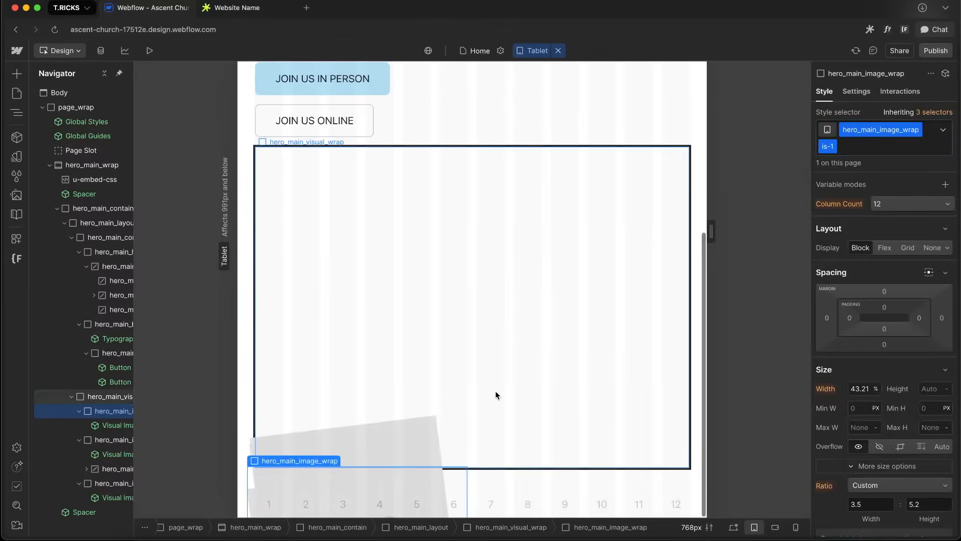
click(733, 527)
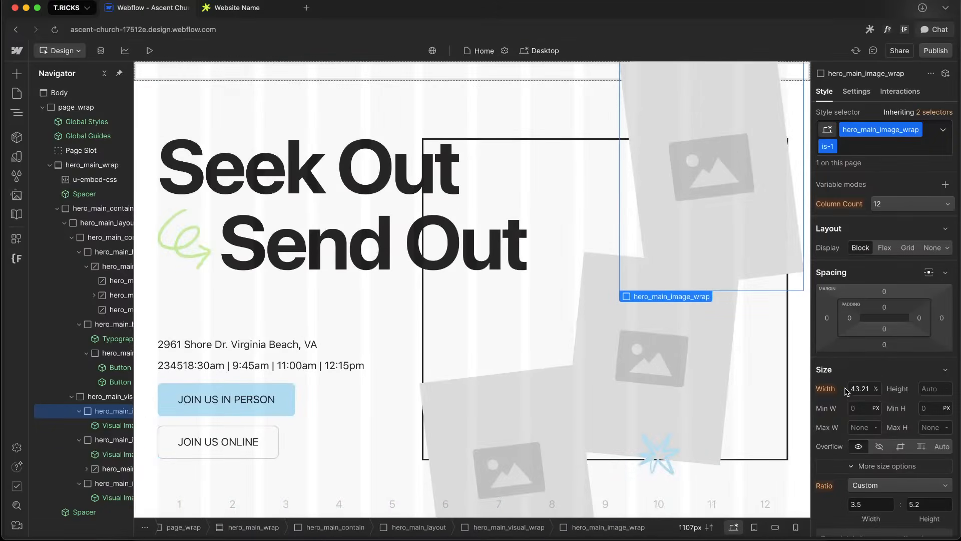
click(235, 8)
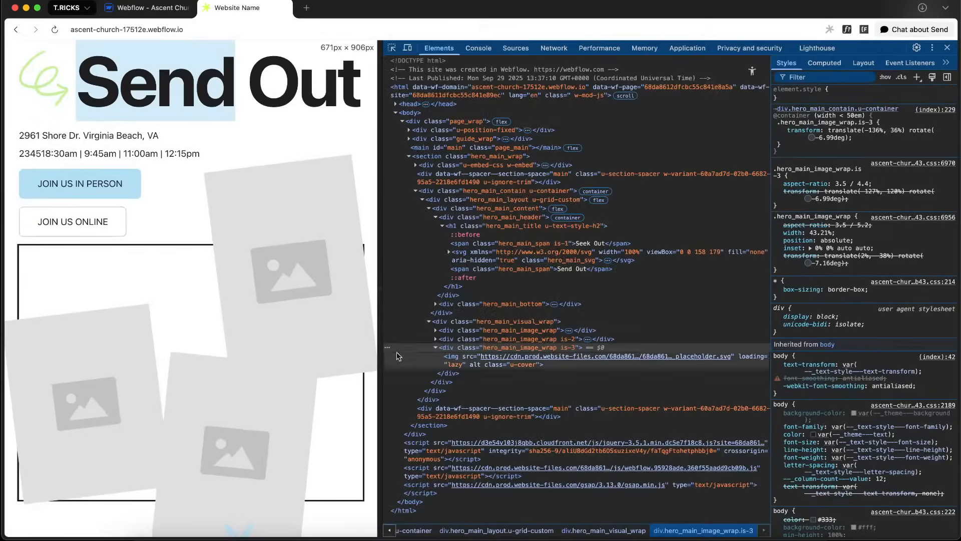
click(484, 340)
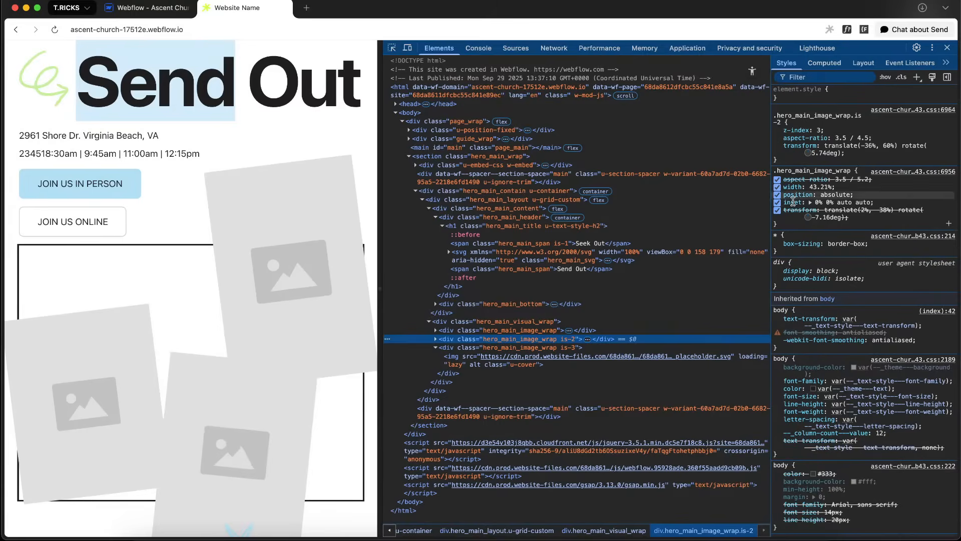
click(867, 146)
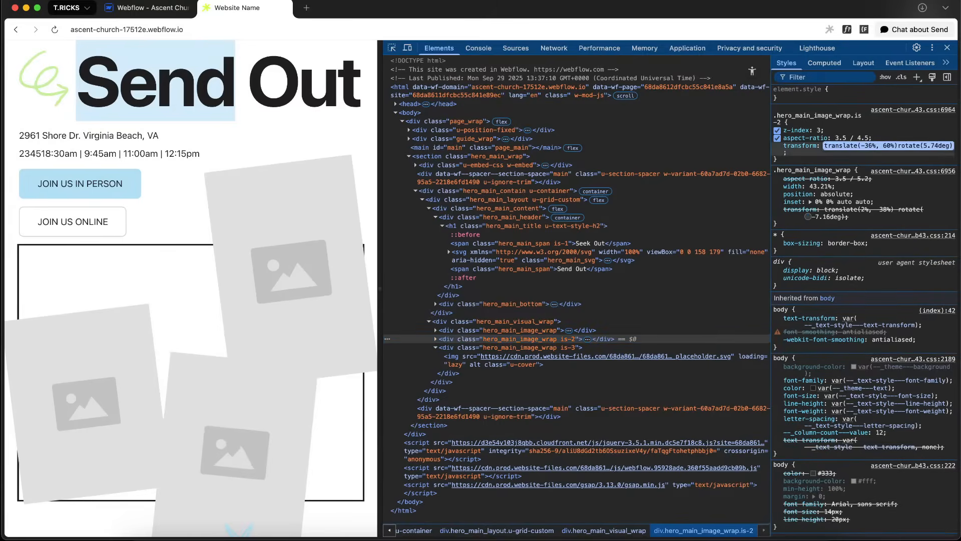
click(871, 146)
key(shift+Down)
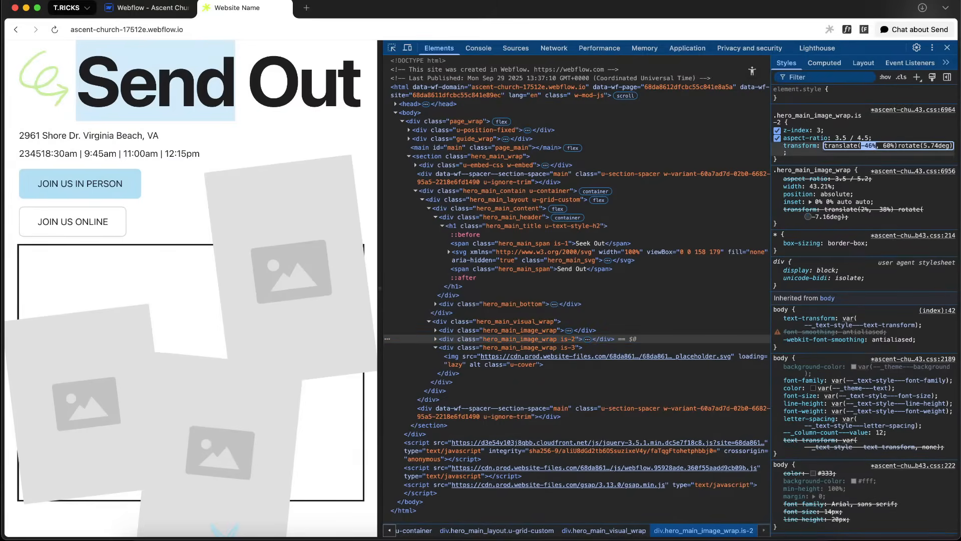
click(890, 145)
key(shift+Down)
key(shift+Down)
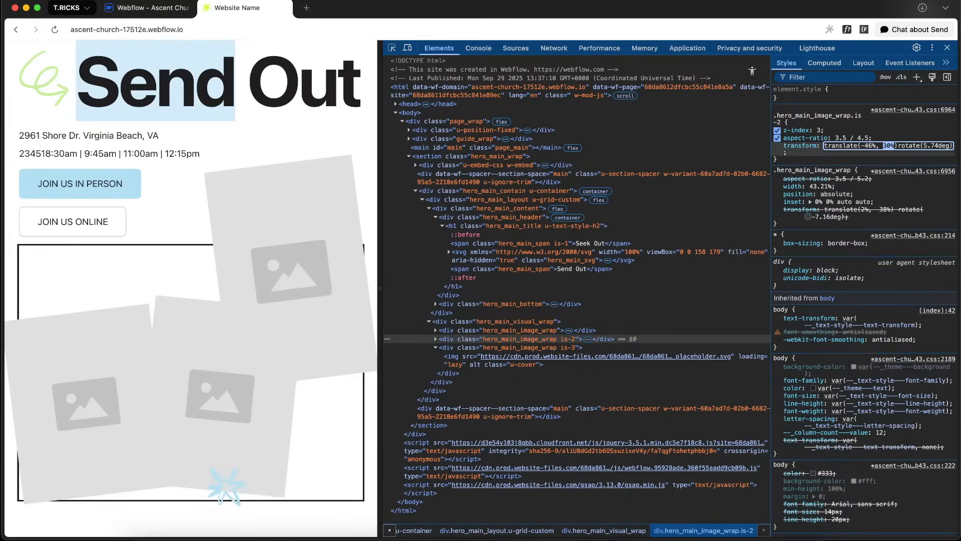
key(Down)
key(Down)
key(Down)
key(Down)
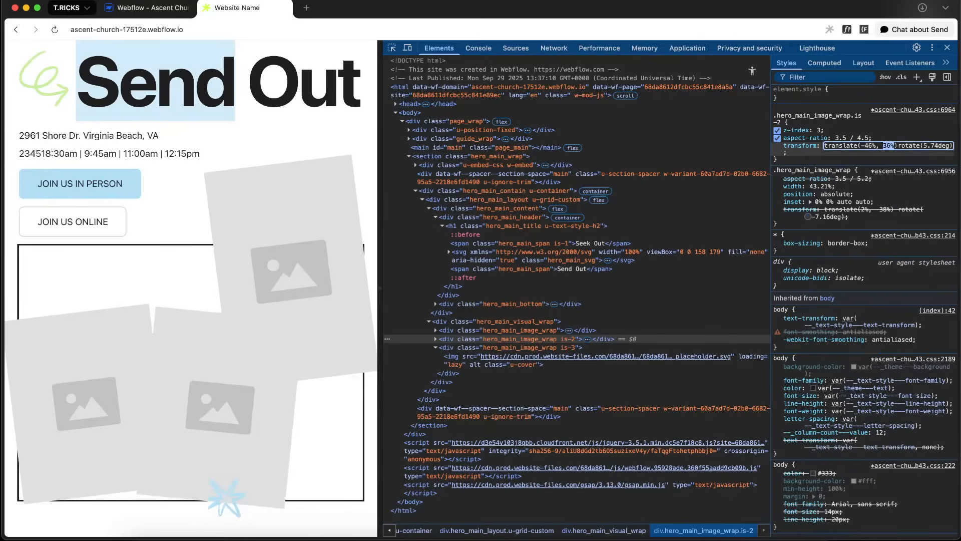
click(858, 147)
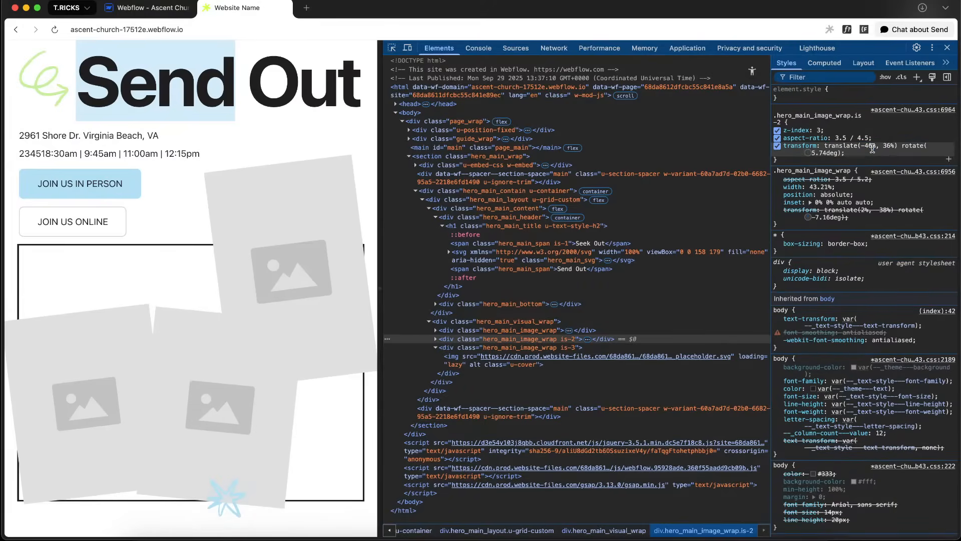
key(Up)
key(Up)
key(Up)
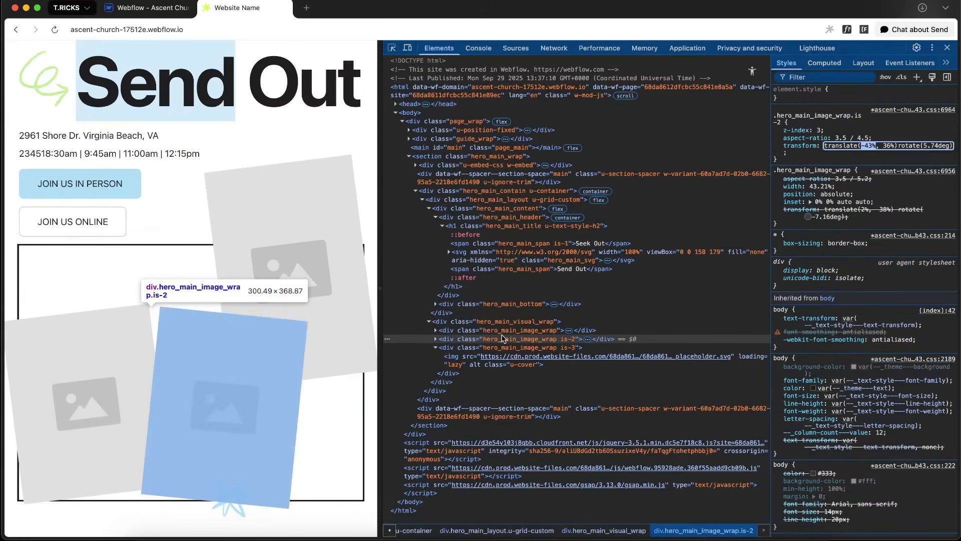
Test different vertical translate values on the first image wrap's base transform in the developer tools
click(501, 330)
click(863, 147)
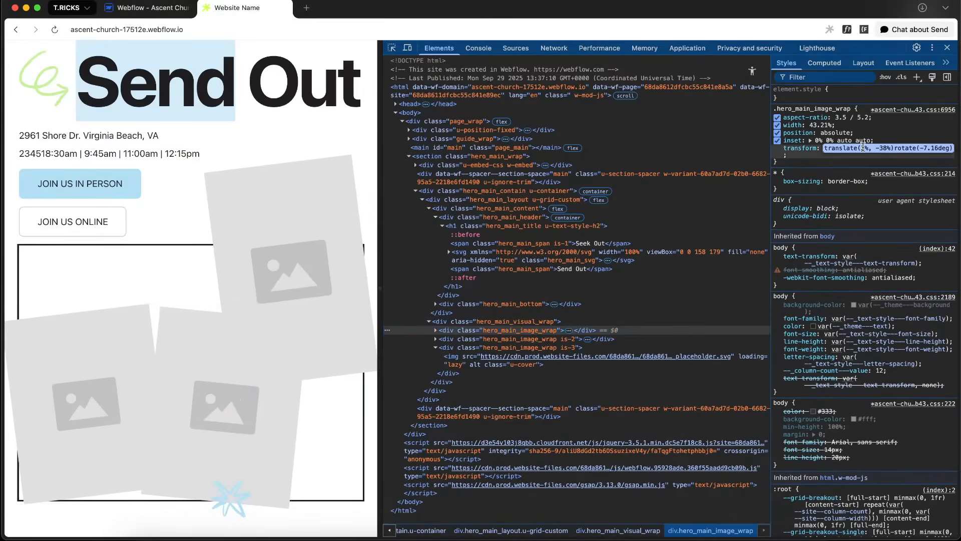
key(Up)
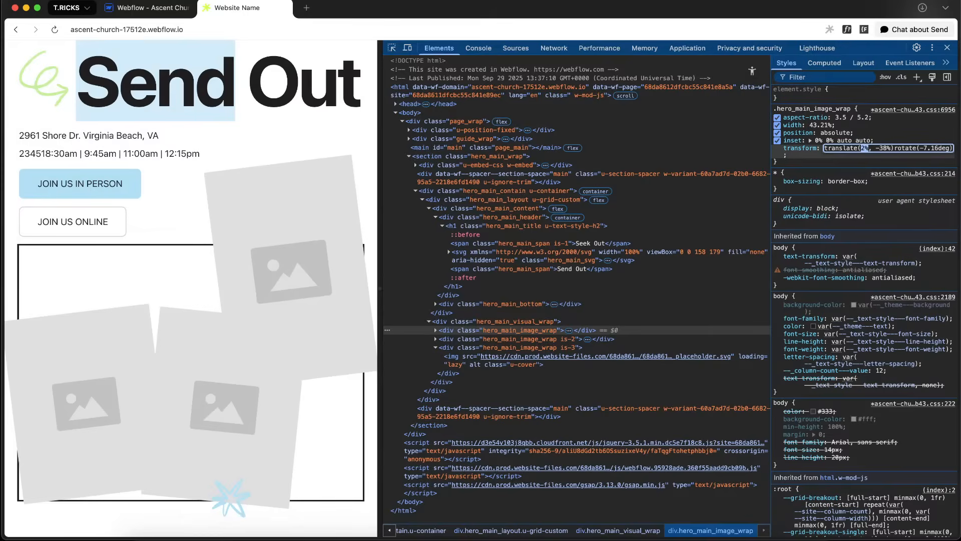
key(shift+Up)
key(shift+Up)
key(shift+Up)
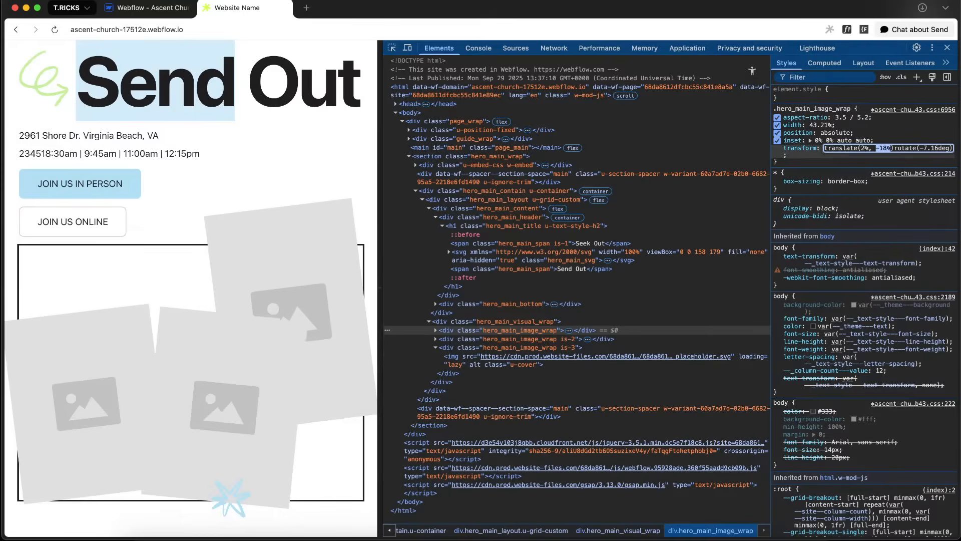
key(shift+Down)
key(shift+Up)
key(shift+Up)
key(shift+Down)
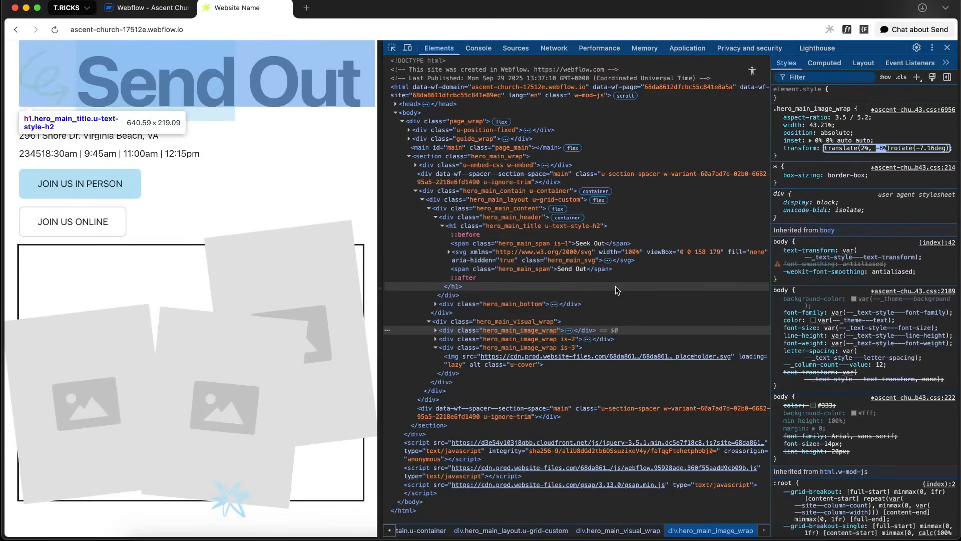
Inspect the hero visual wrap and test different aspect-ratio values in its container query rule
right_click(171, 269)
click(205, 381)
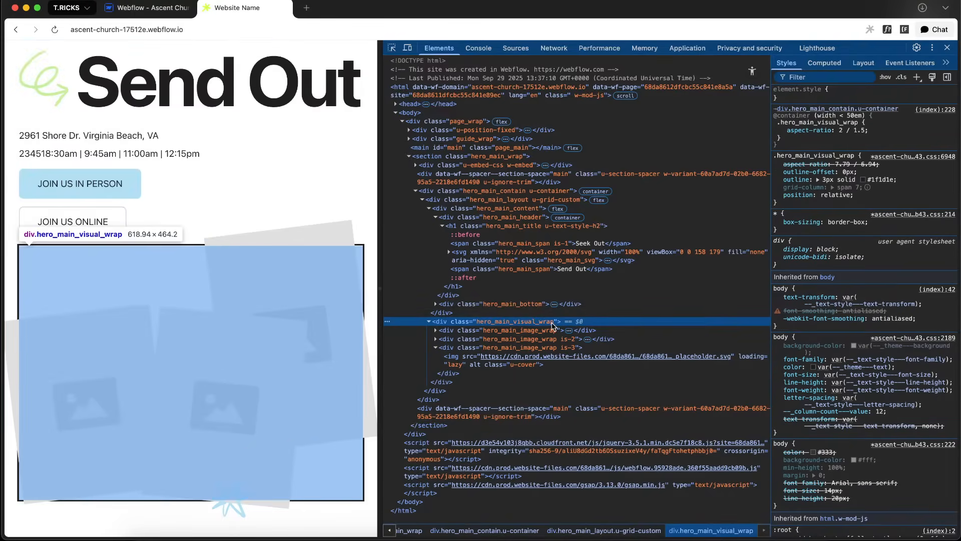
click(841, 130)
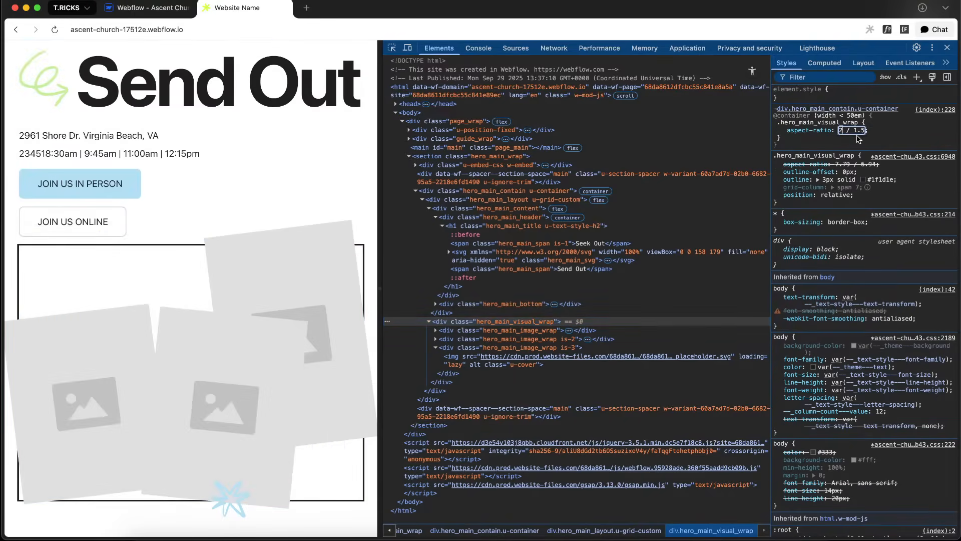
key(Up)
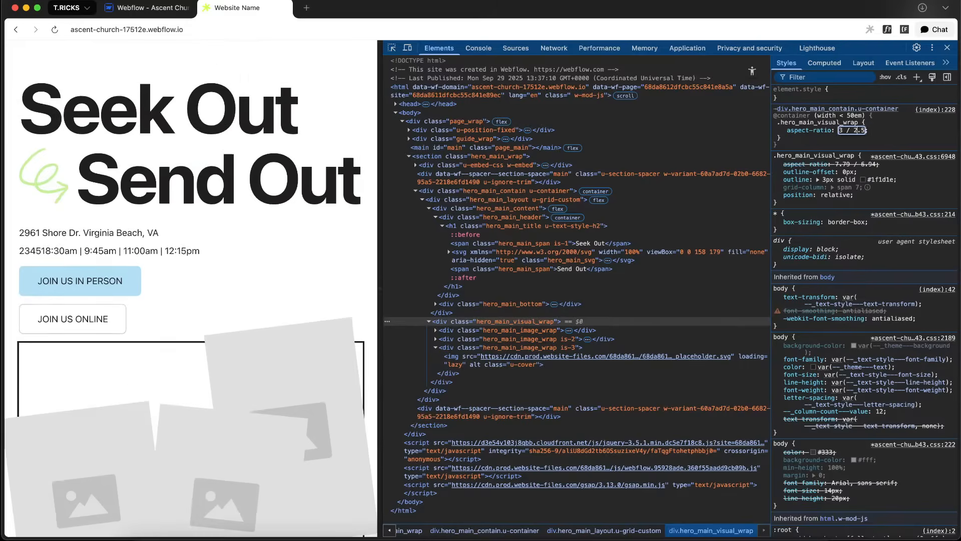
key(Up)
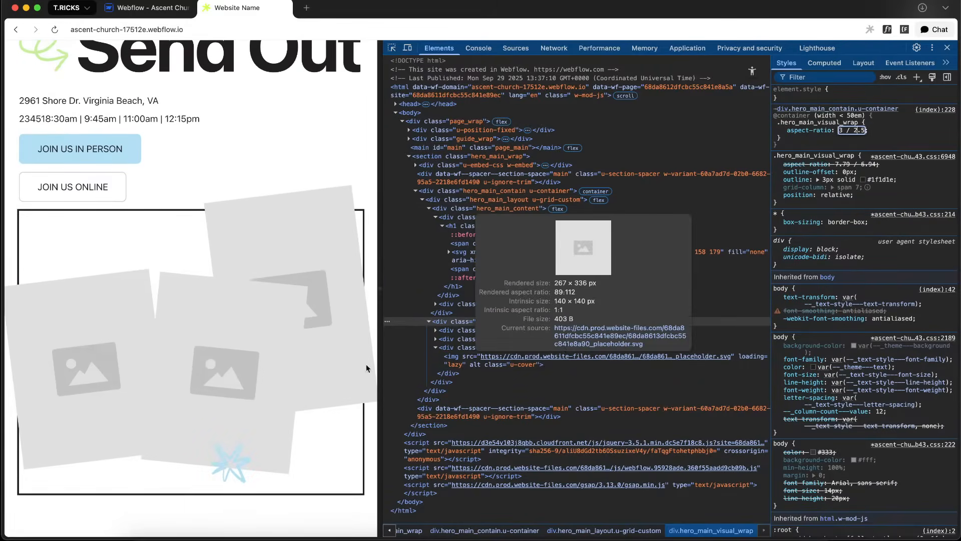
Test different vertical translate values on the is-3 container query transform rule
click(506, 330)
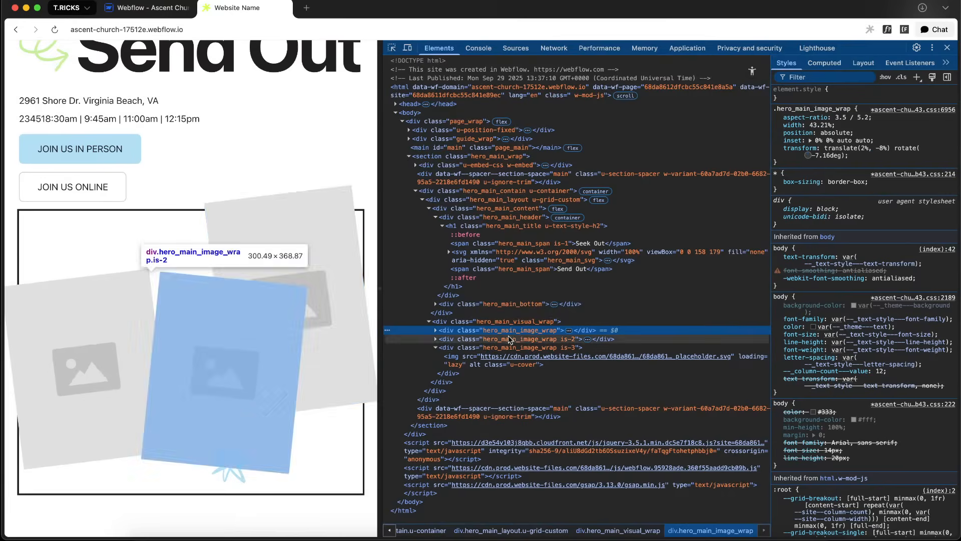
click(497, 347)
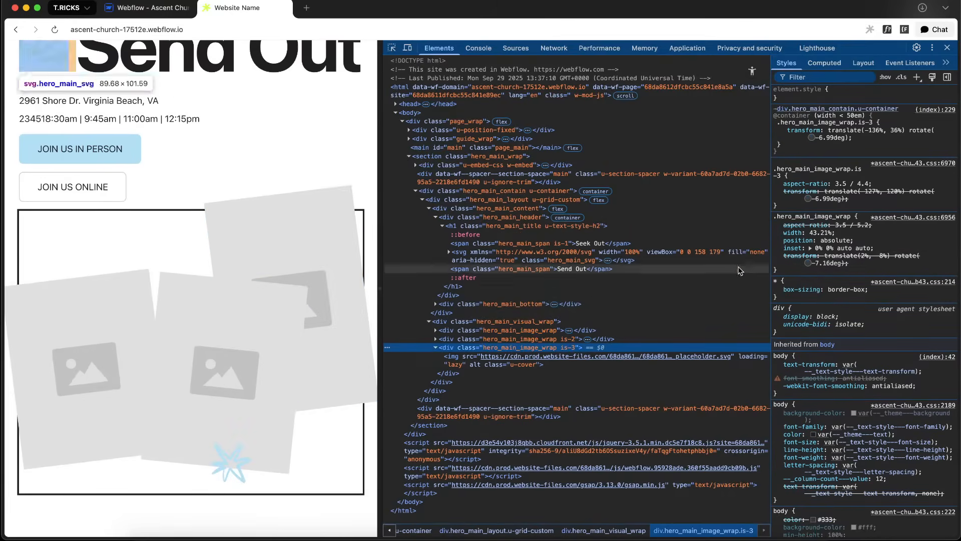
click(873, 133)
click(844, 138)
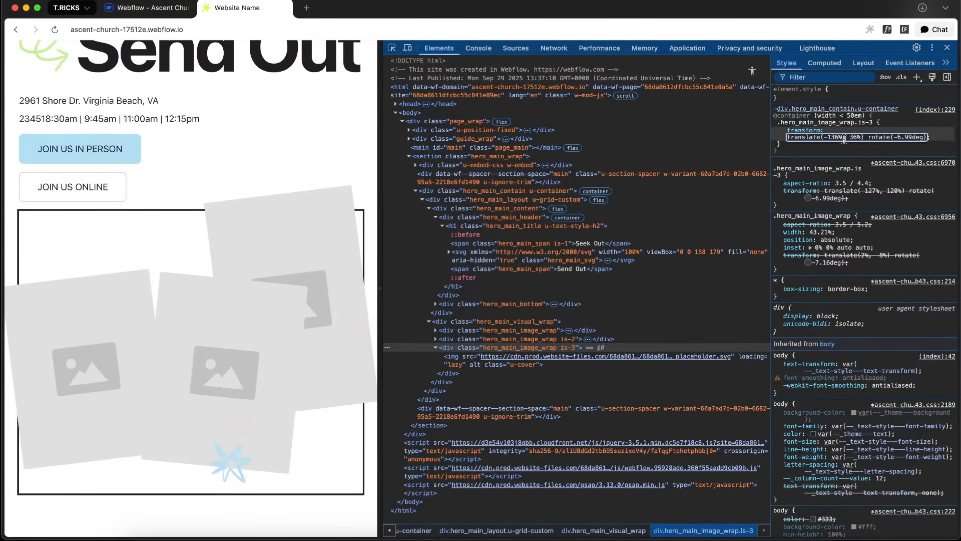
click(858, 139)
key(Up)
key(Up)
key(Up)
key(Up)
key(shift+Up)
key(shift+Up)
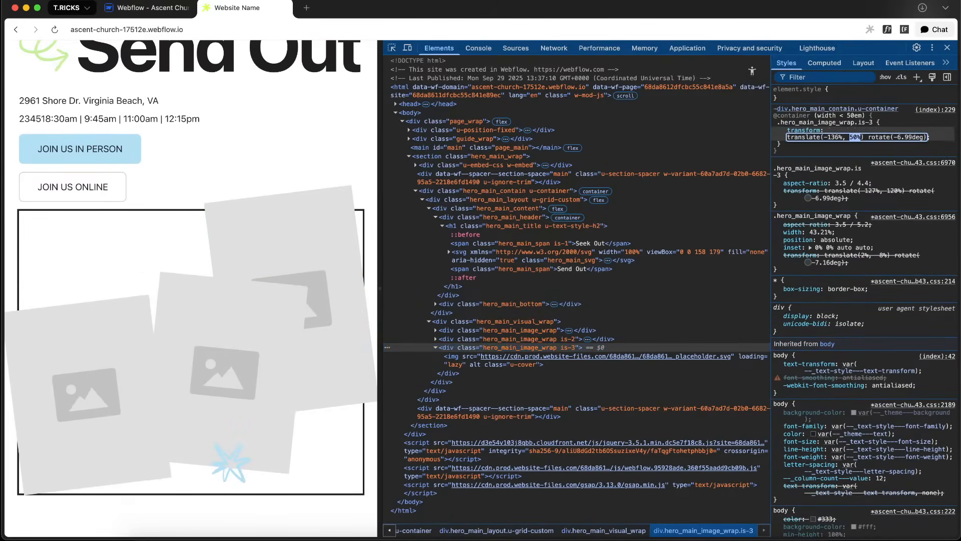
key(shift+Down)
key(Up)
key(Up)
key(Up)
key(Up)
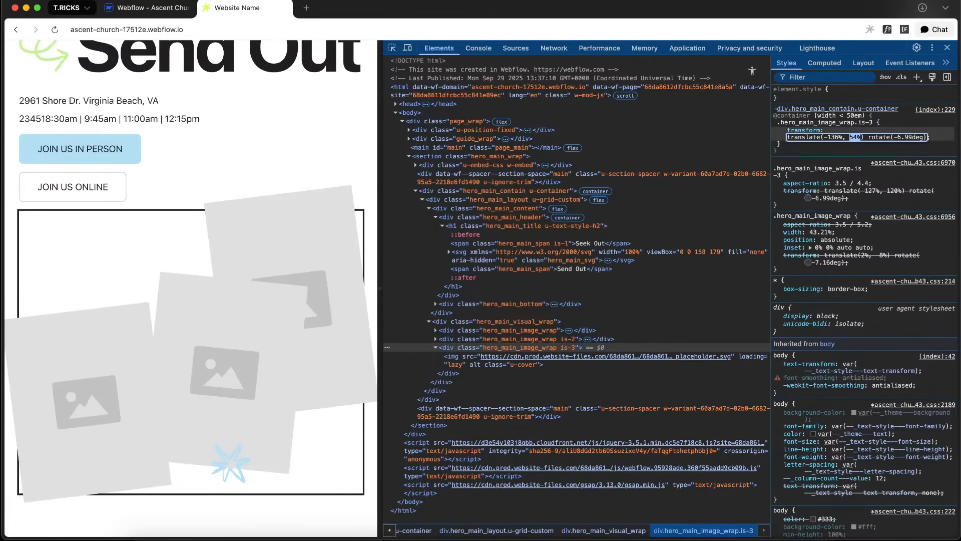
key(Up)
key(Up)
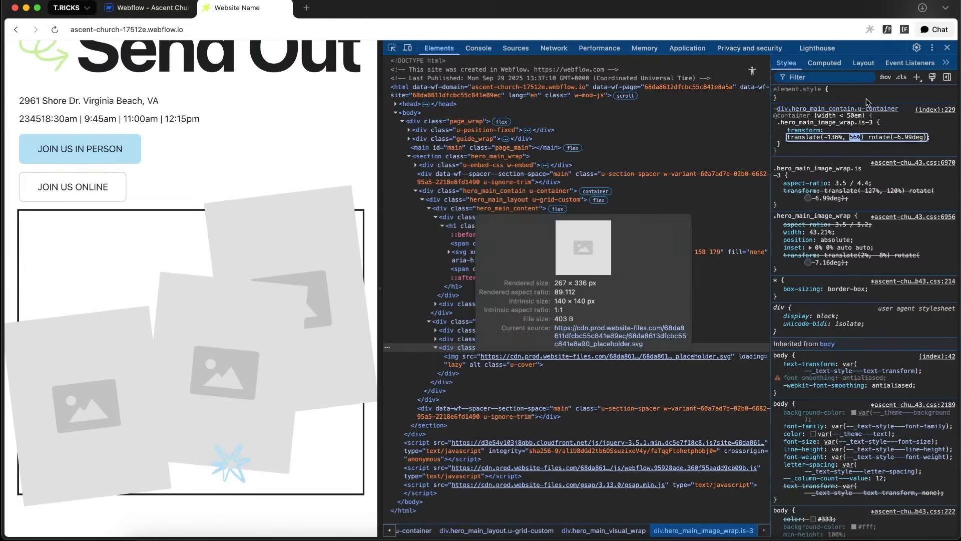
Test different width percentages on the base hero_main_image_wrap rule in the developer tools
click(501, 330)
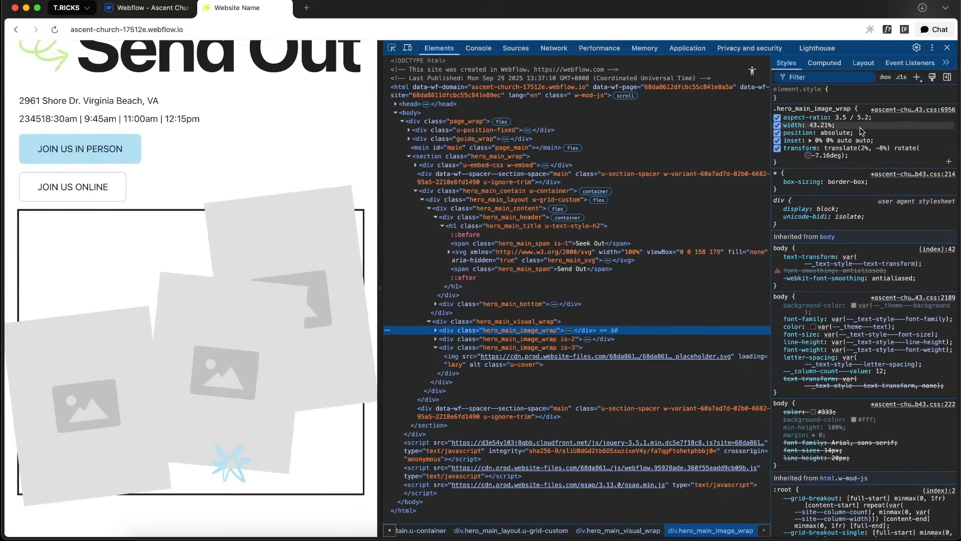
key(Down)
key(Down)
key(Down)
key(Down)
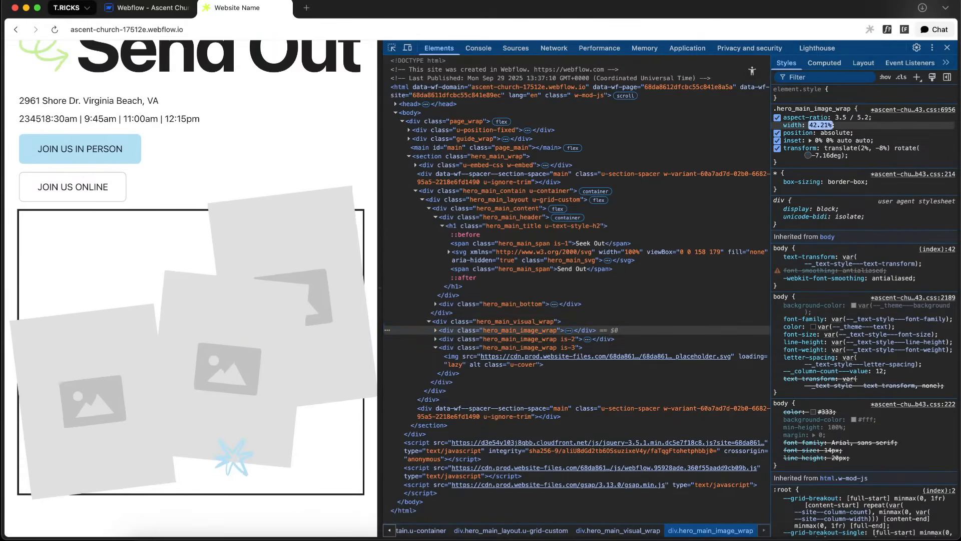
key(Down)
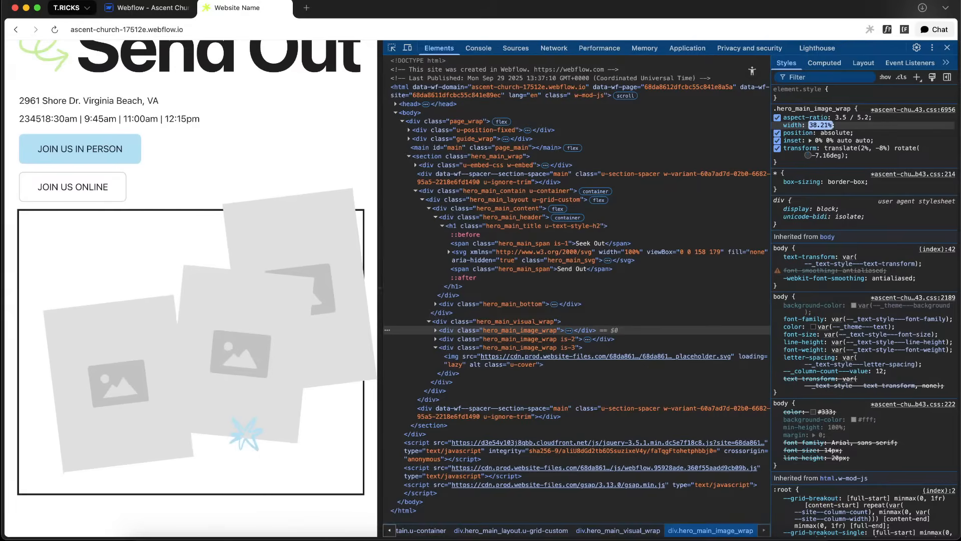
key(Down)
key(Up)
text(3)
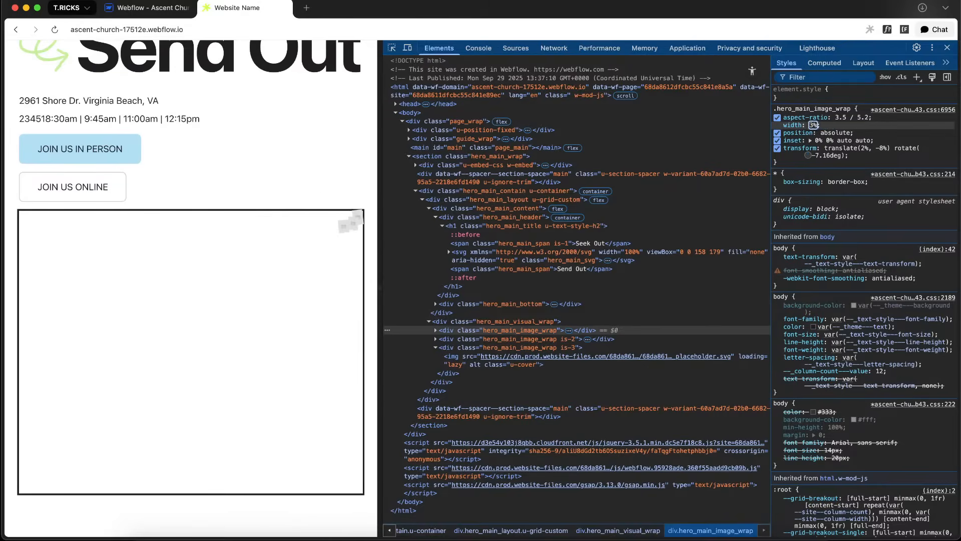
key(Escape)
Return to the designer, open the CSS embed, and add a .hero_main_image_wrap { width: 36%; } rule to the container query
click(147, 8)
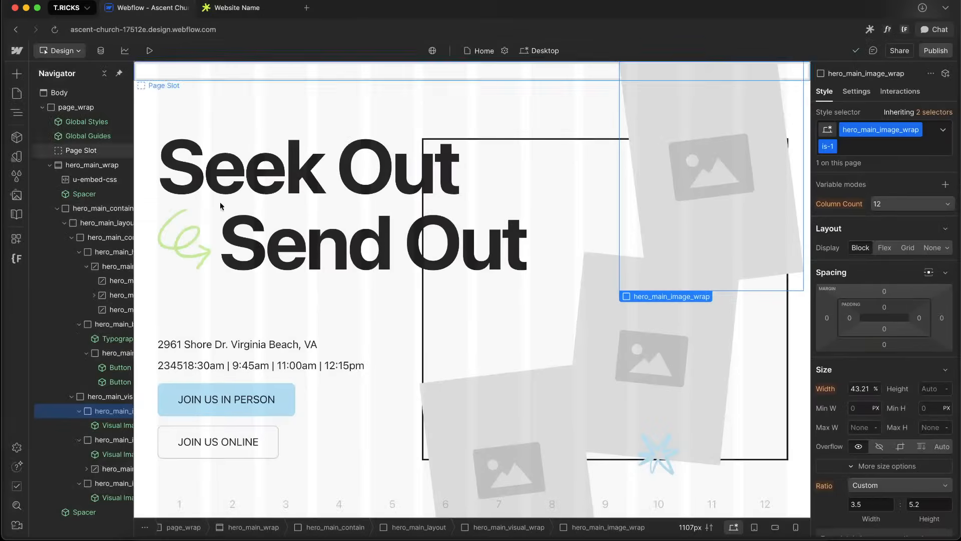
double_click(110, 179)
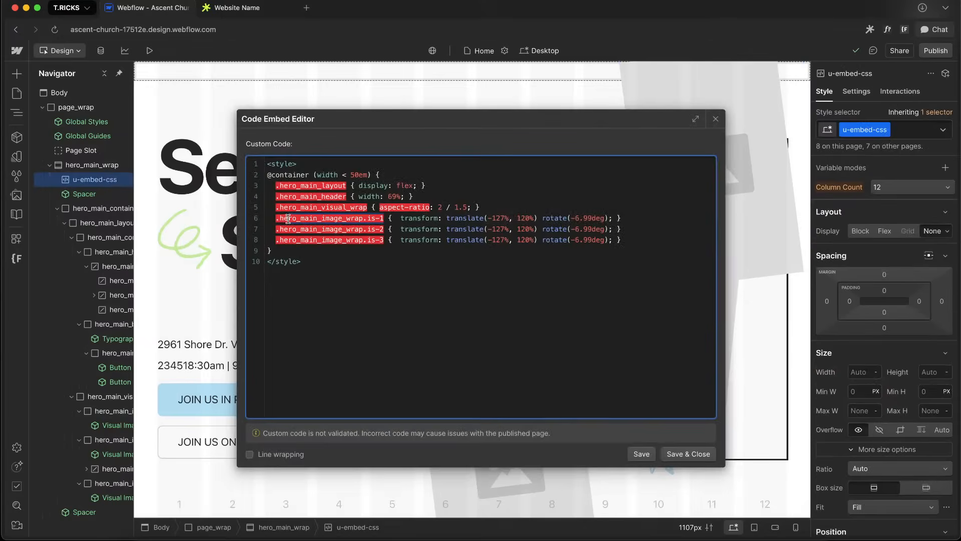
drag(288, 219, 273, 219)
key(super+c)
click(497, 207)
key(Return)
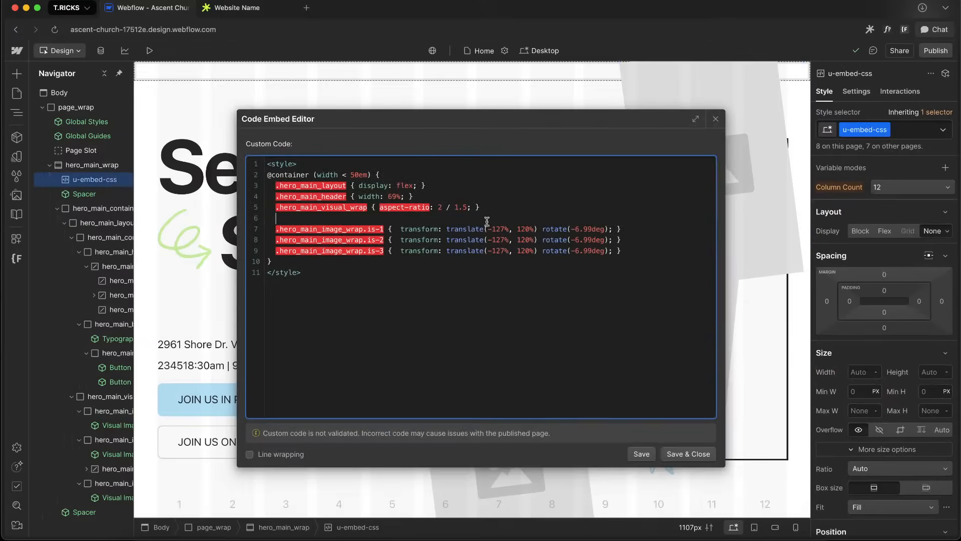
key(super+v)
drag(363, 220, 399, 222)
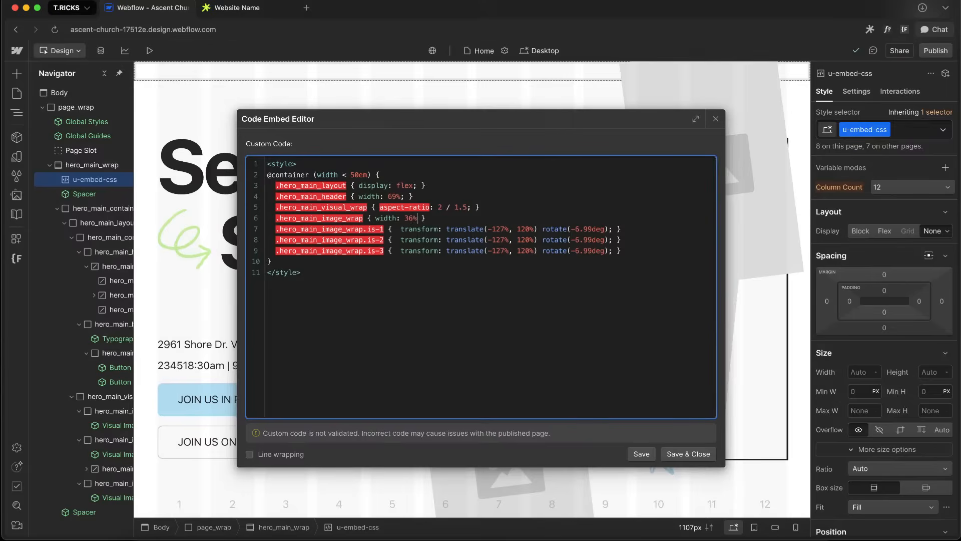
Copy the visual wrap's aspect-ratio tested in dev tools and set it to 3 / 2.5 in the embed's container query
click(689, 453)
click(267, 6)
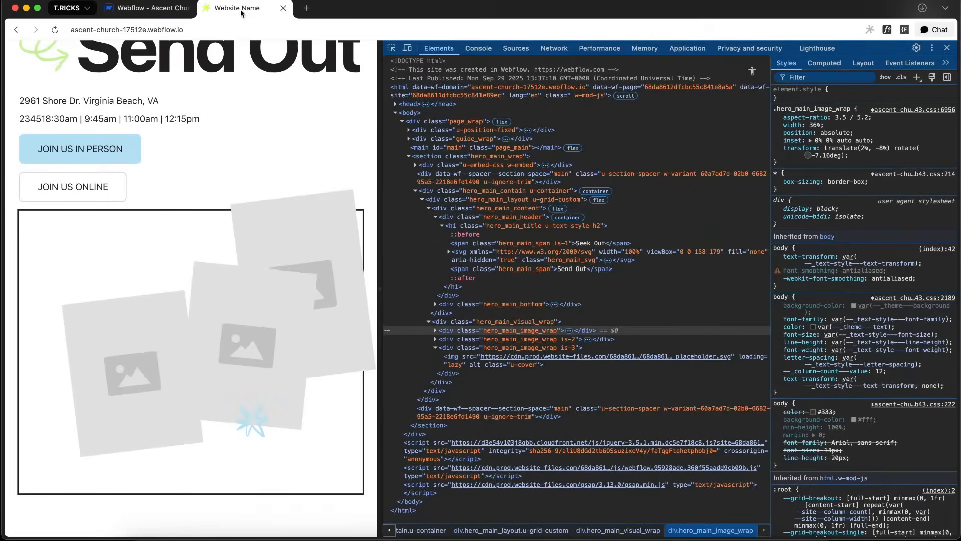
click(500, 321)
click(858, 130)
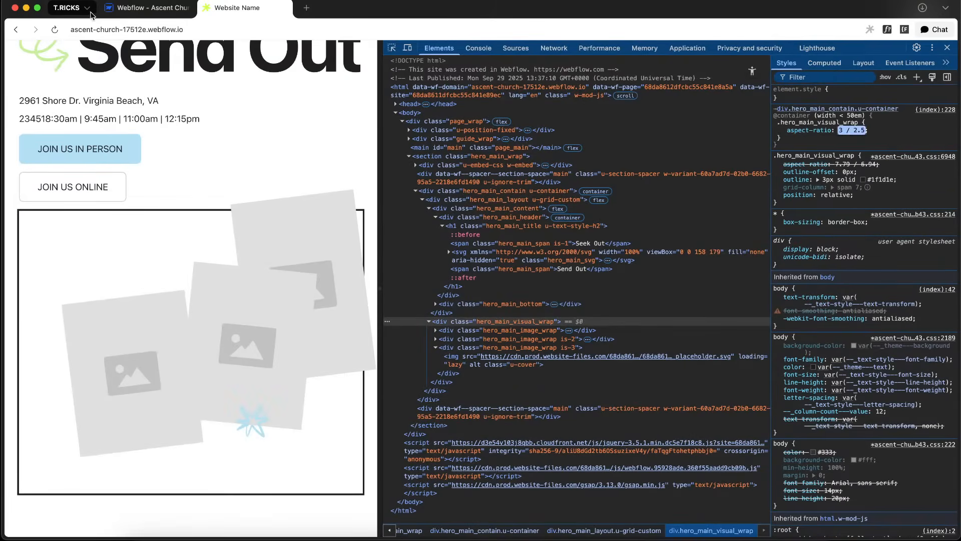
click(148, 8)
double_click(115, 185)
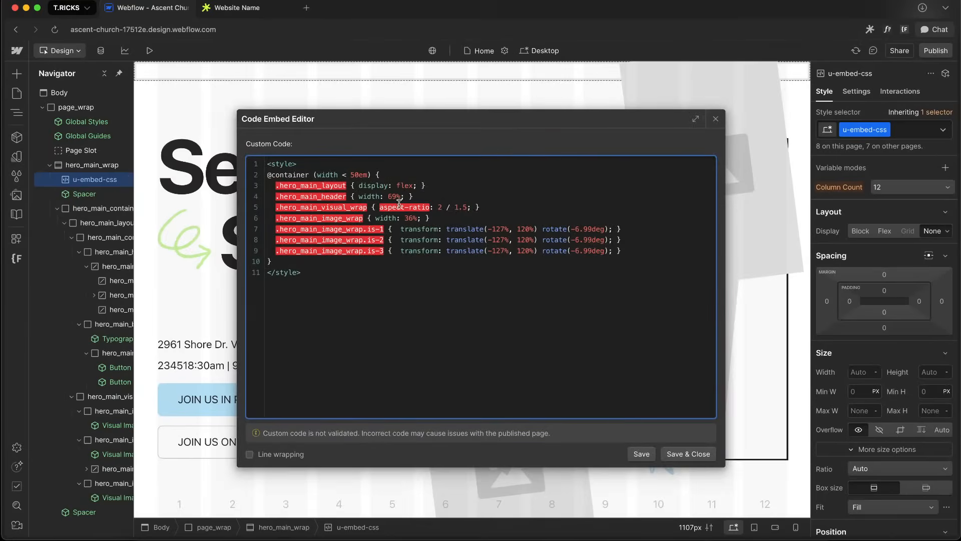
key(BackSpace)
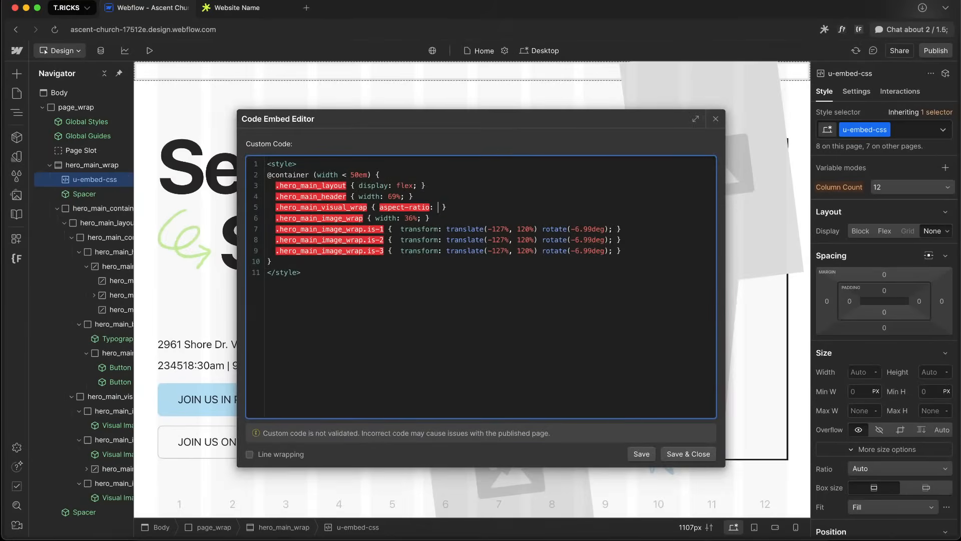
text(;)
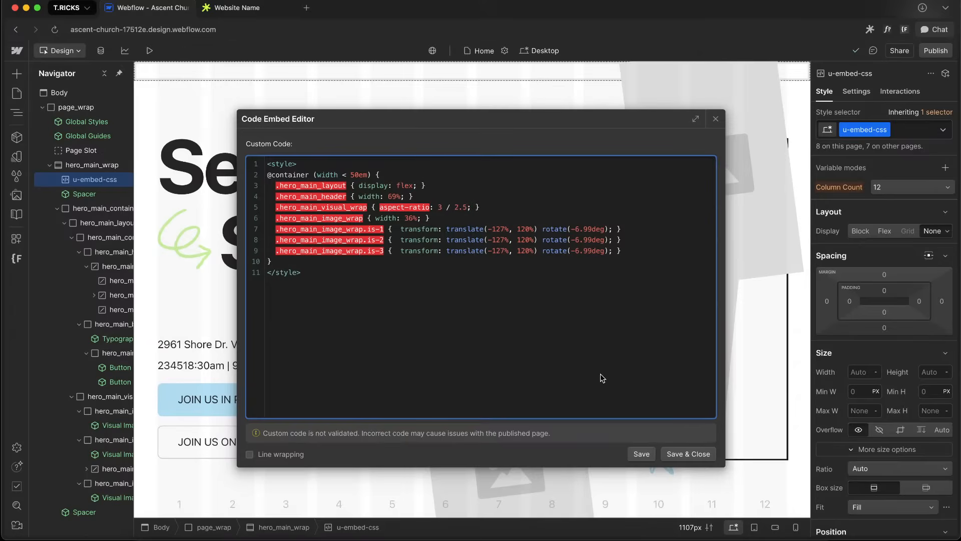
Test the is-3 image wrap's container query transform in dev tools, nudging it to translate(-174%, 86%)
click(235, 7)
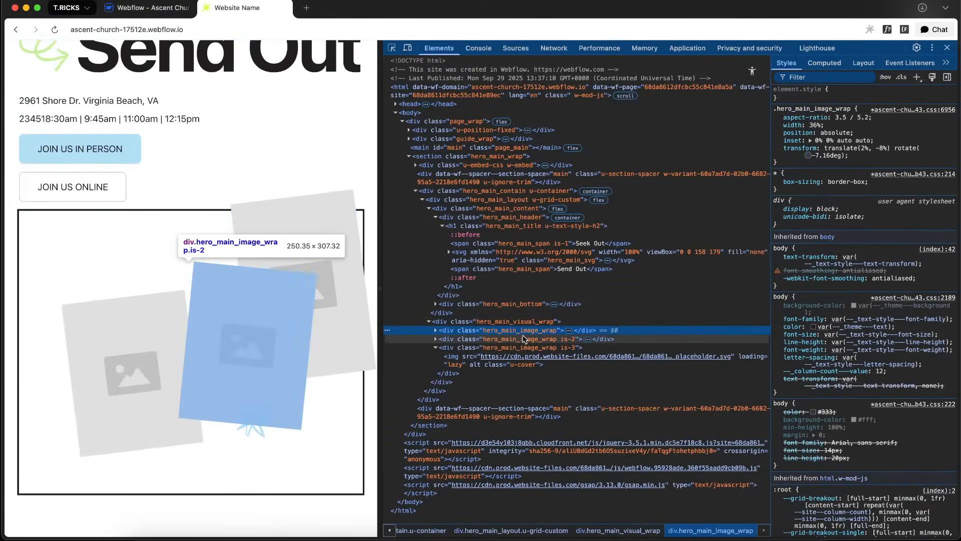
click(500, 347)
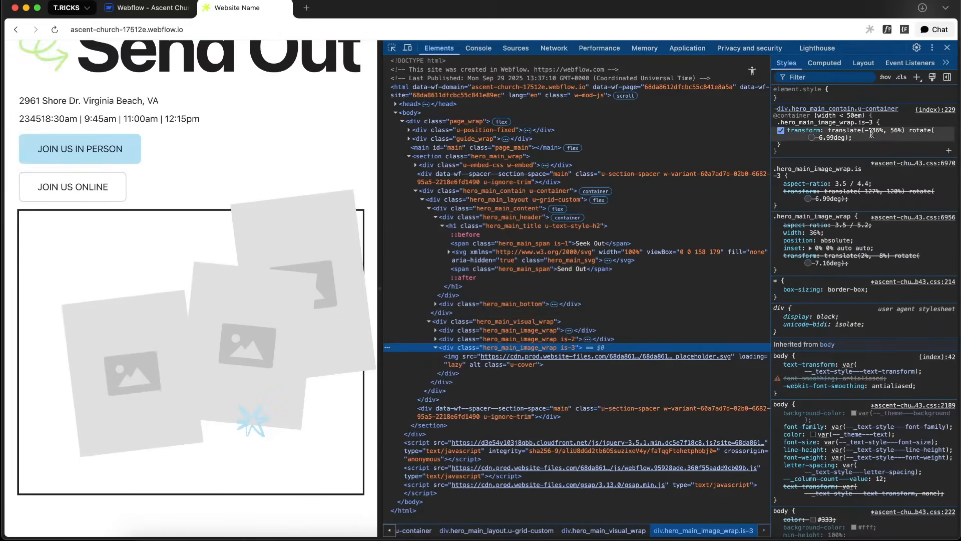
click(870, 133)
click(855, 137)
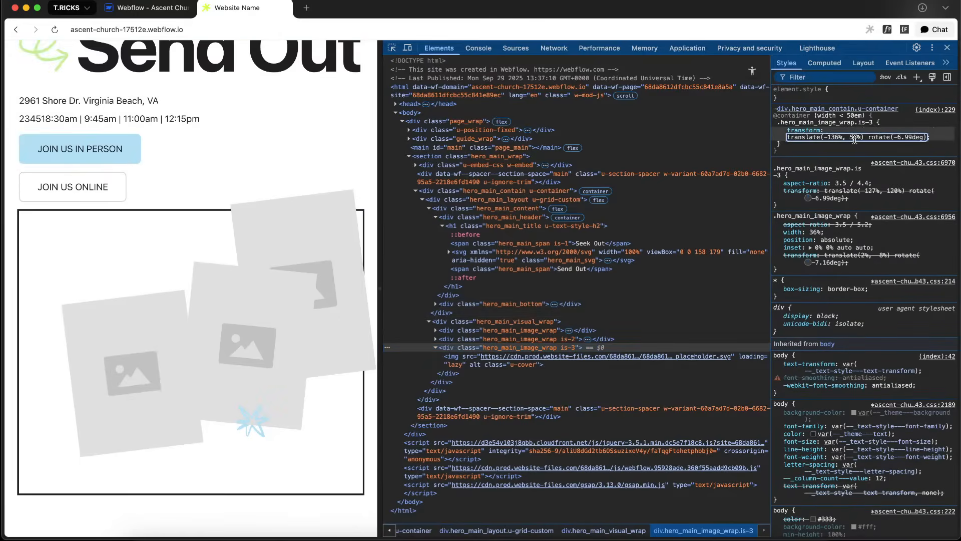
key(shift+Up)
key(shift+Up)
key(shift+Up)
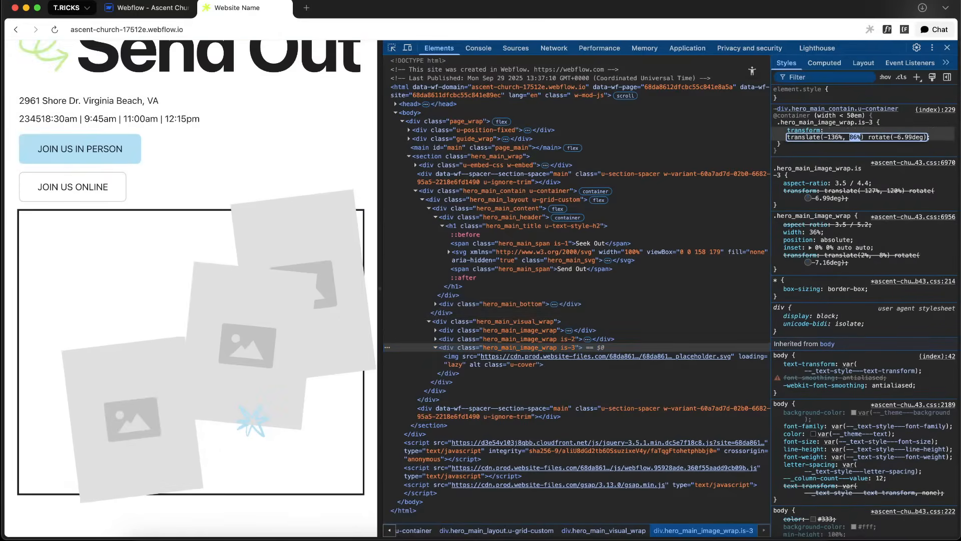
key(shift+Down)
key(shift+Down)
key(shift+Down)
key(shift+Down)
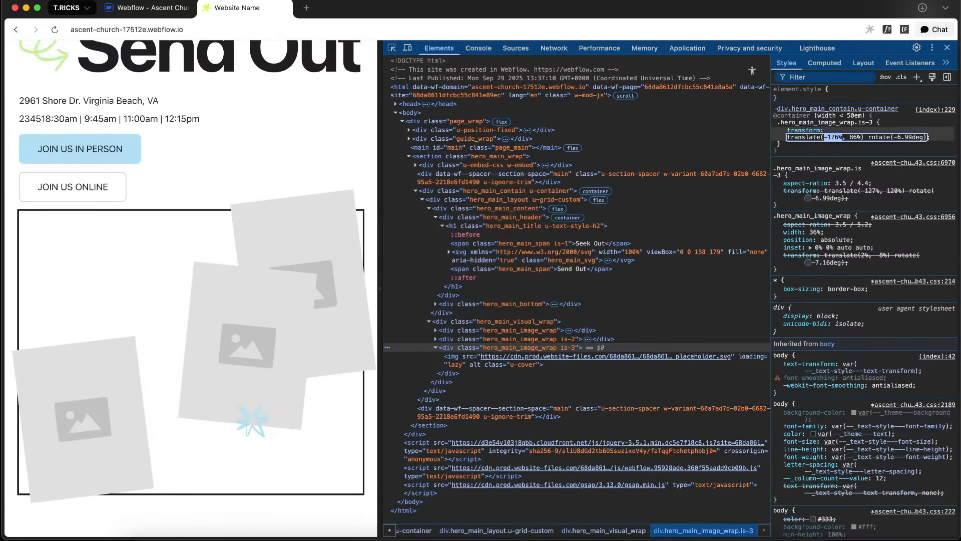
key(Up)
key(Up)
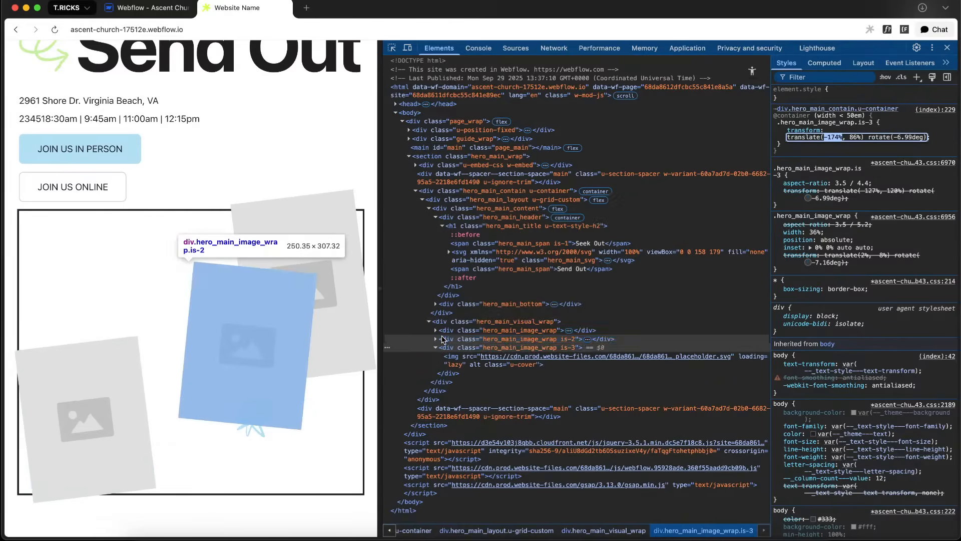
Test the is-2 image wrap's transform in dev tools, shifting its horizontal translate to -93%
click(506, 339)
click(845, 137)
click(869, 145)
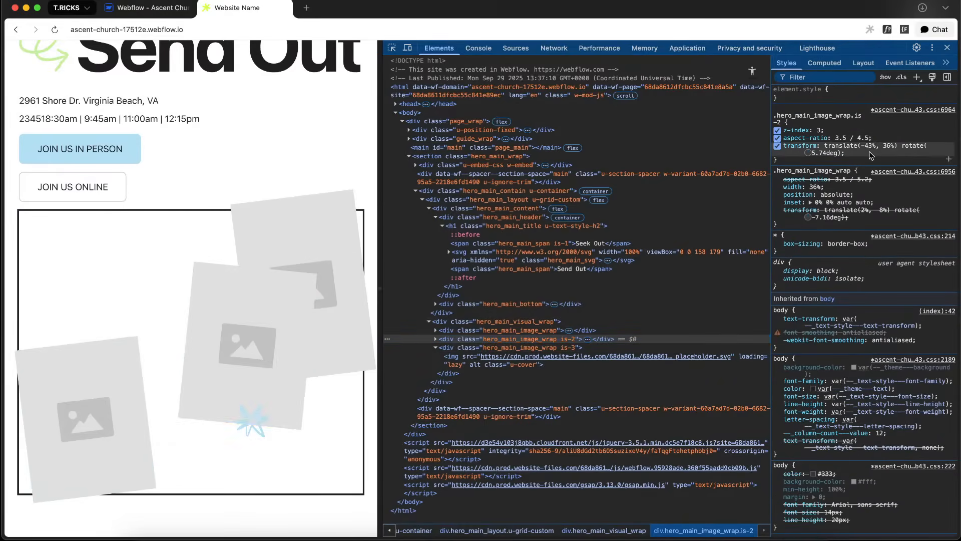
click(869, 145)
click(869, 146)
key(Down)
key(shift+Down)
key(shift+Down)
key(shift+Down)
key(shift+Down)
key(shift+Down)
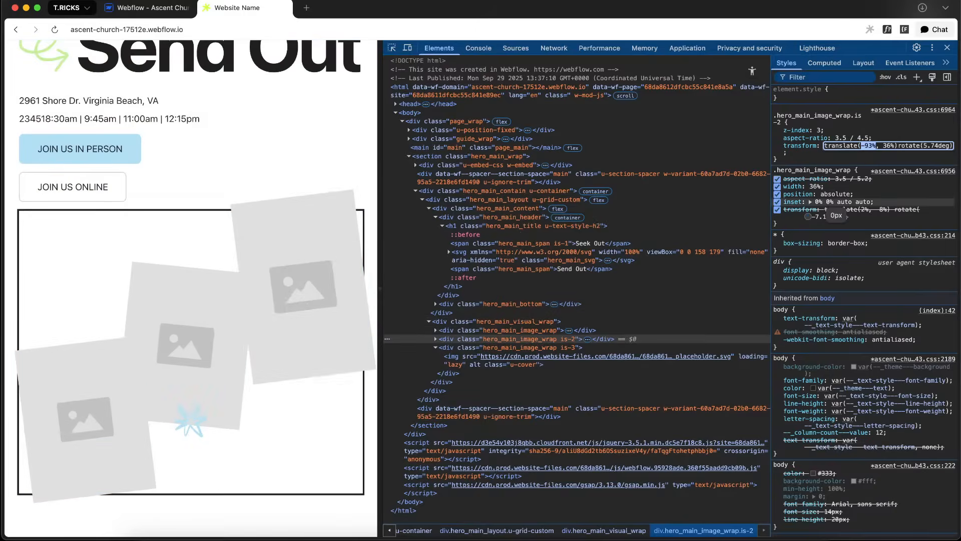
Set the is-1 rule in the embed to transform: translate(2%, -8%) rotate(-7.16deg), copied from the base image wrap
click(530, 331)
click(871, 149)
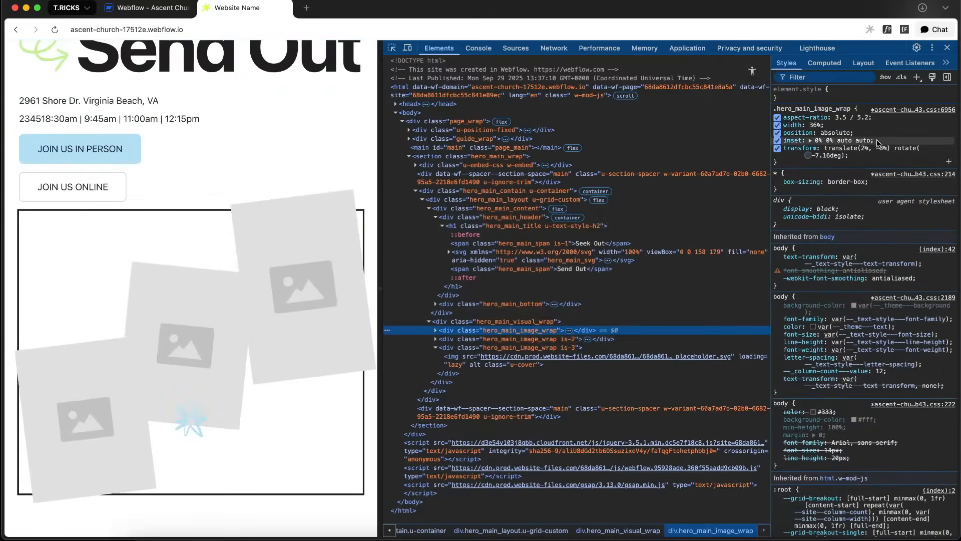
click(146, 8)
click(235, 8)
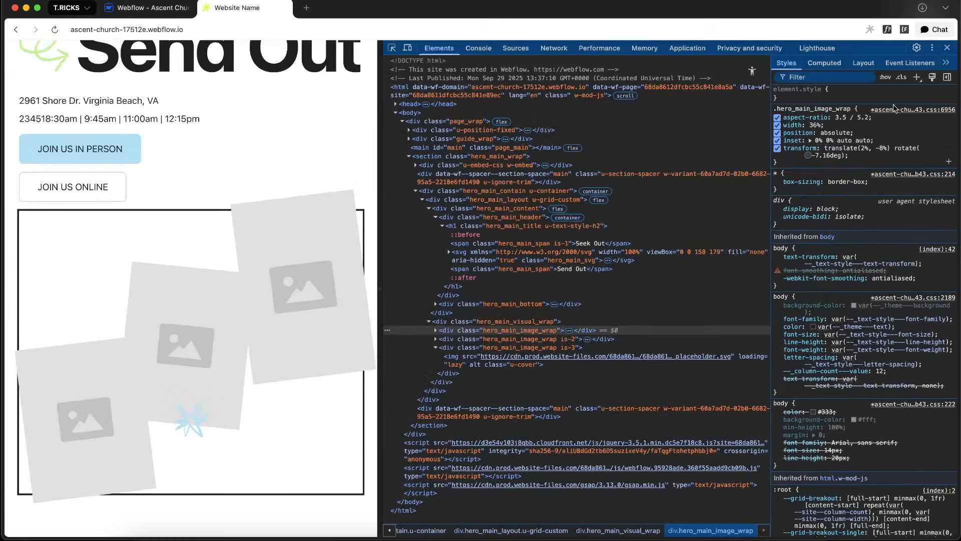
click(145, 7)
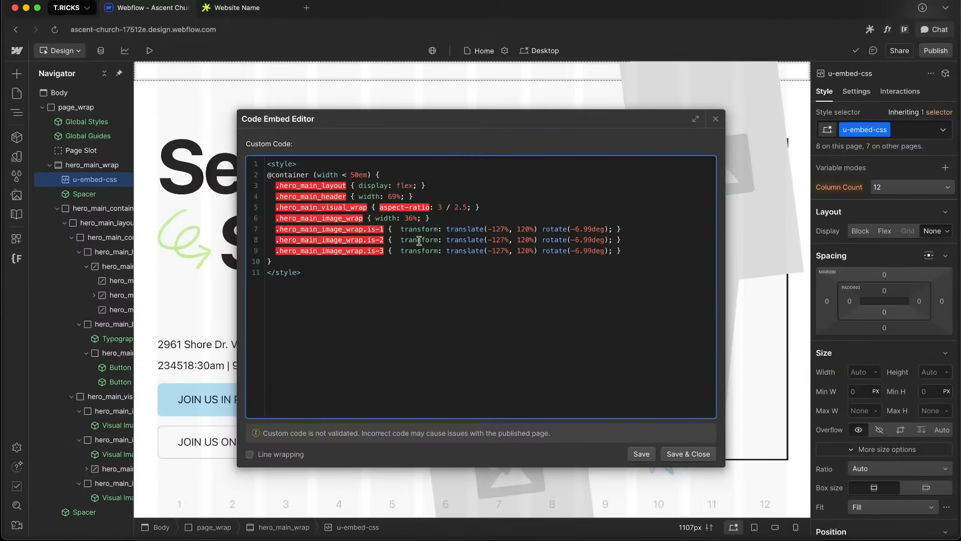
drag(398, 232, 590, 233)
text(translate(2%, -8%)rotate(-7.16deg))
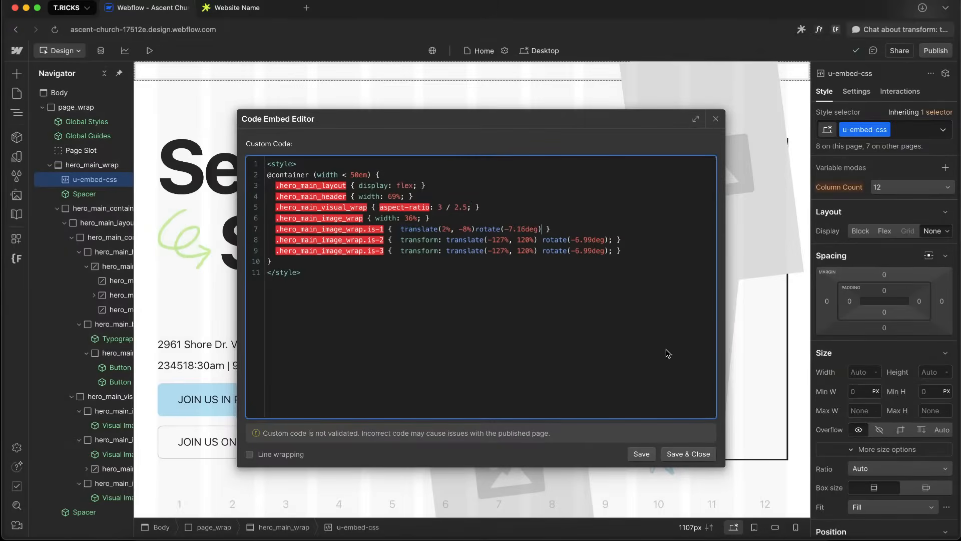
text(;)
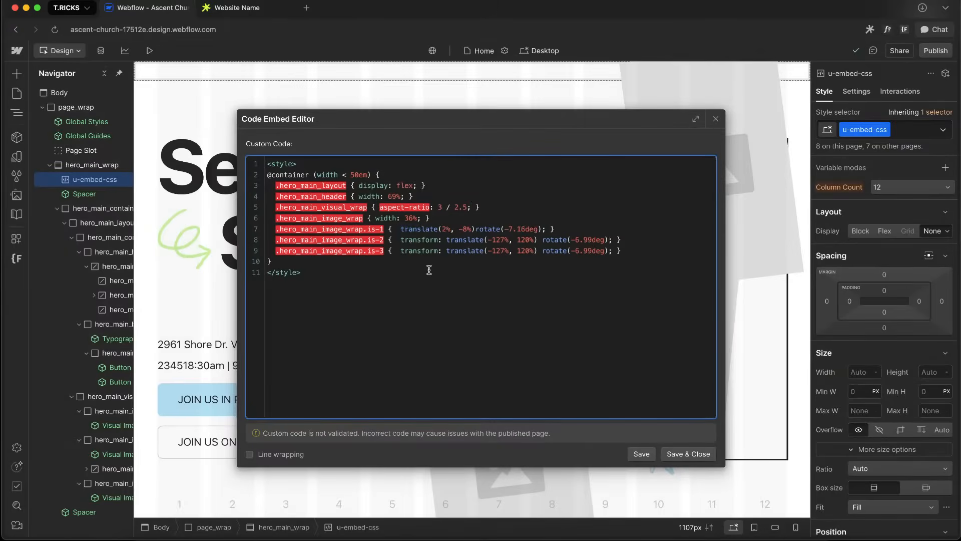
text(trasnform:)
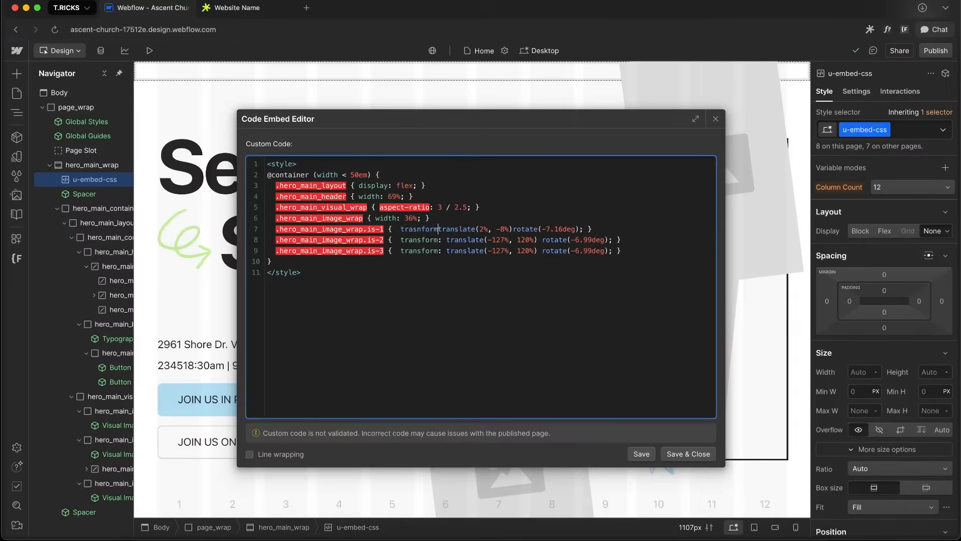
double_click(412, 228)
text(transform)
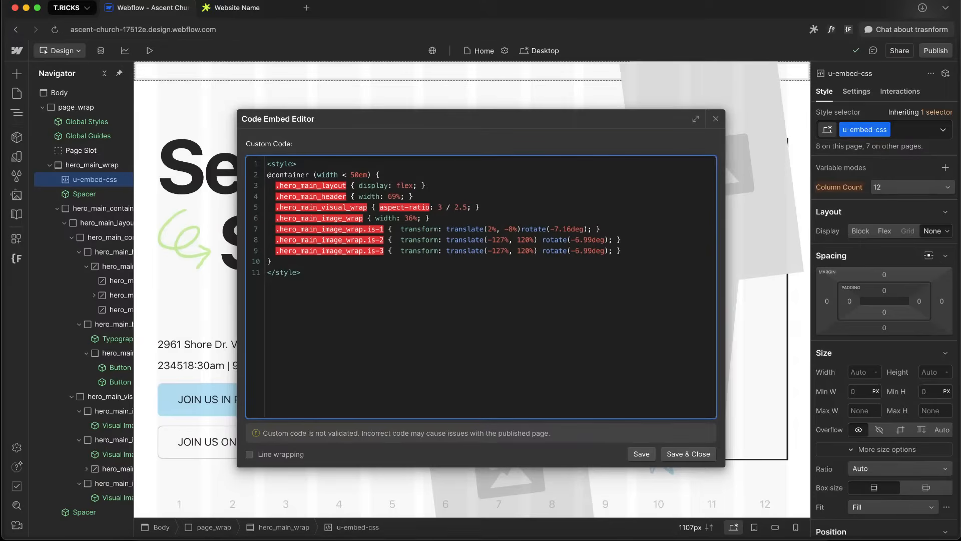
Copy the is-2 transform from dev tools into the embed's is-2 rule as translate(-93%, 36%) rotate(5.74deg)
click(250, 7)
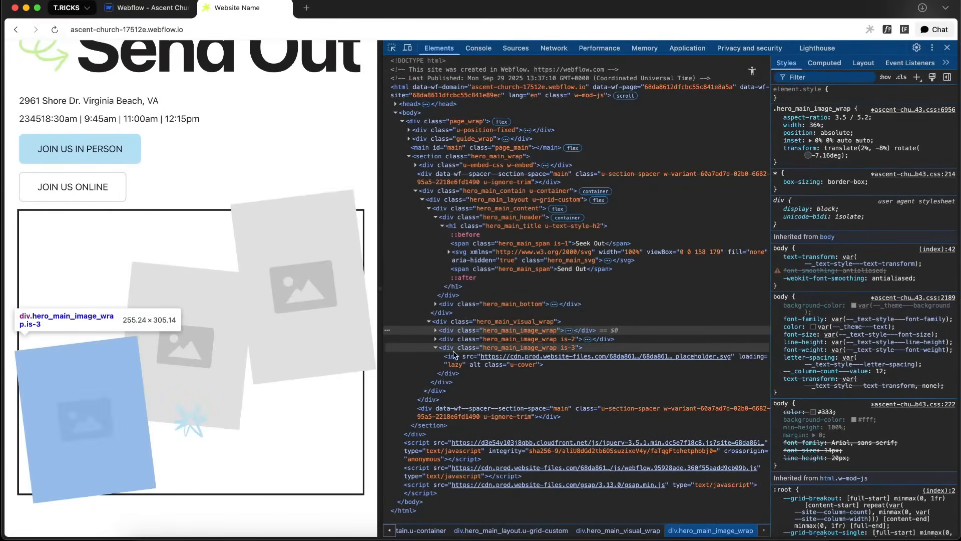
click(481, 339)
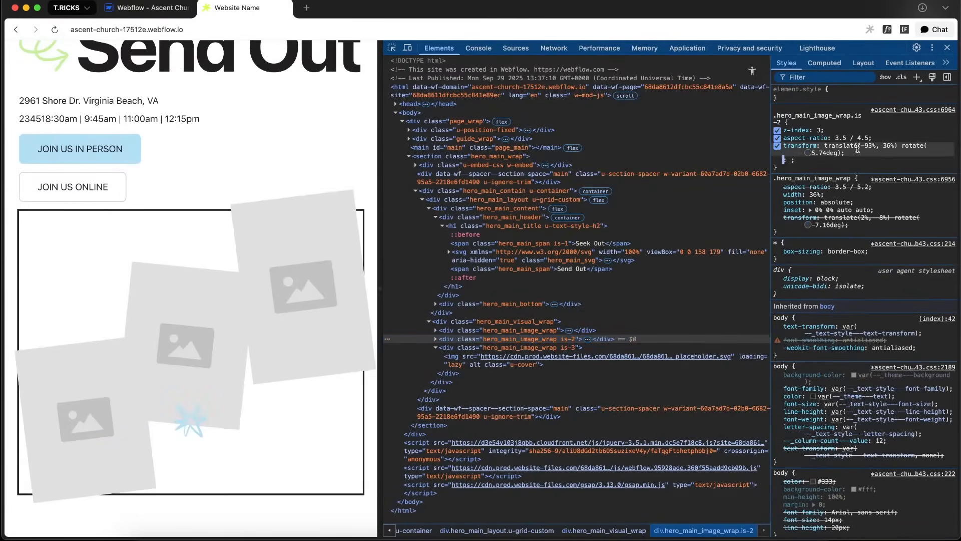
click(851, 150)
click(146, 8)
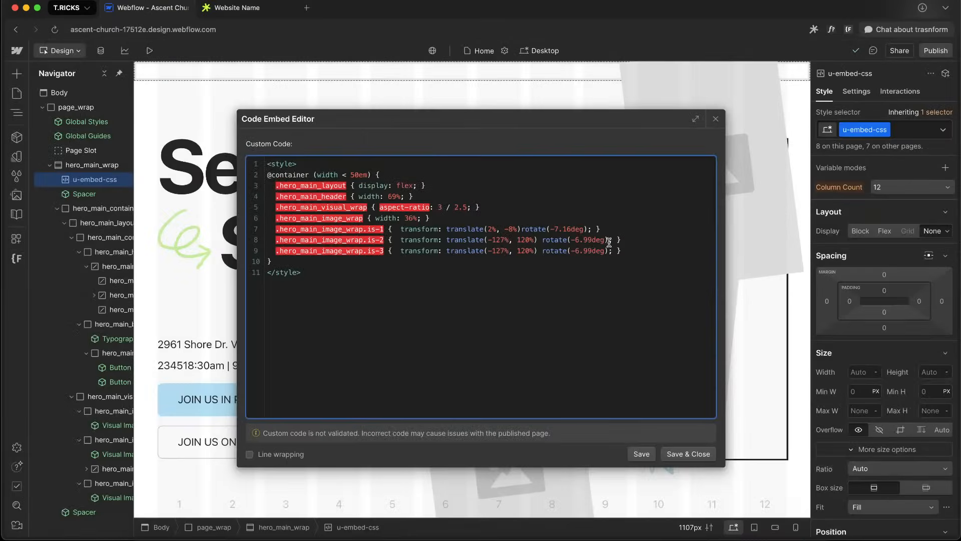
drag(612, 240, 444, 240)
text(translate(-93%, 36%)rotate(5.74deg);)
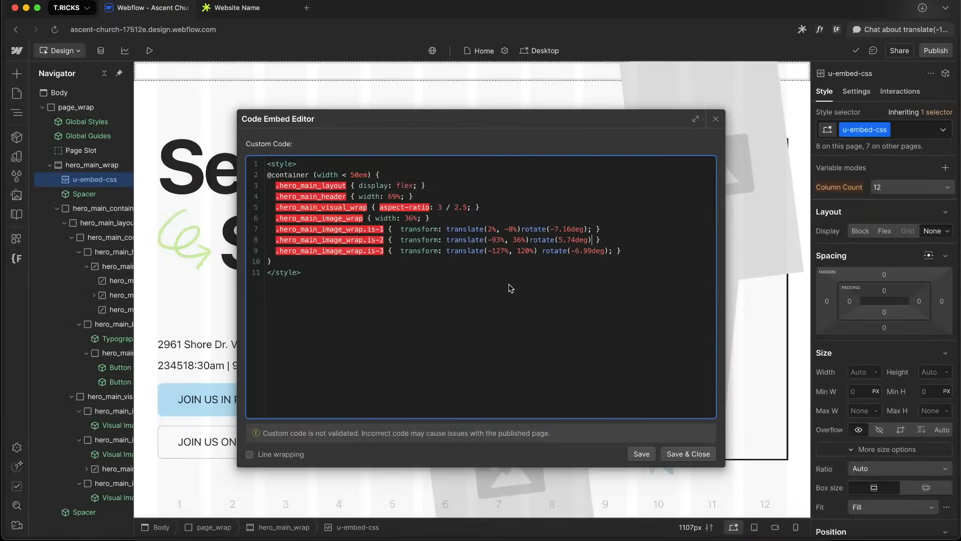
Copy the is-3 transform into the embed's is-3 rule as translate(-174%, 86%) rotate(-6.99deg) and save the embed
click(243, 7)
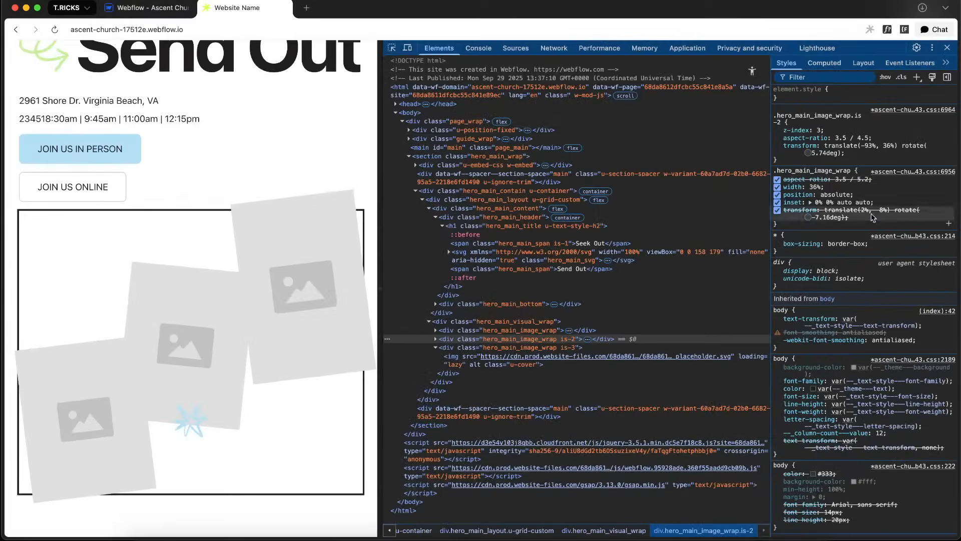
click(442, 350)
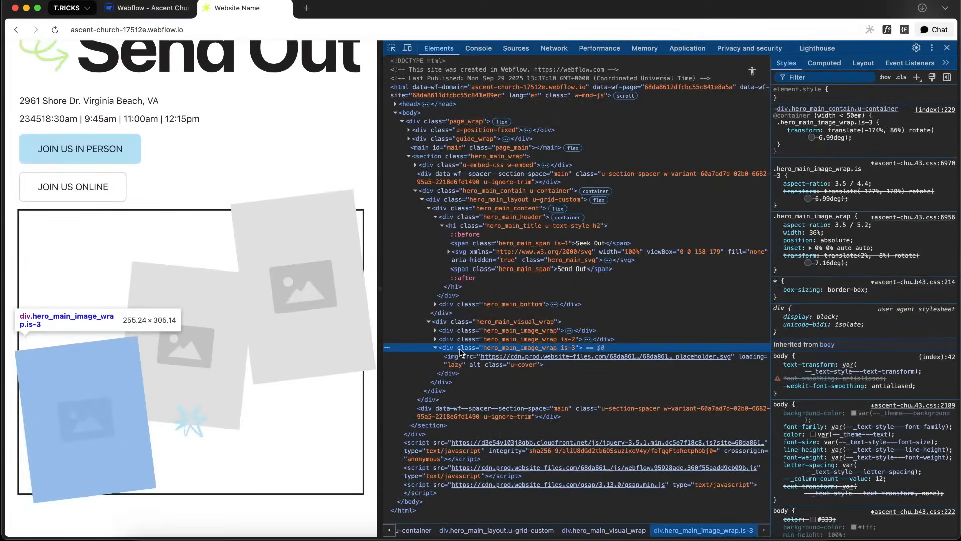
click(863, 136)
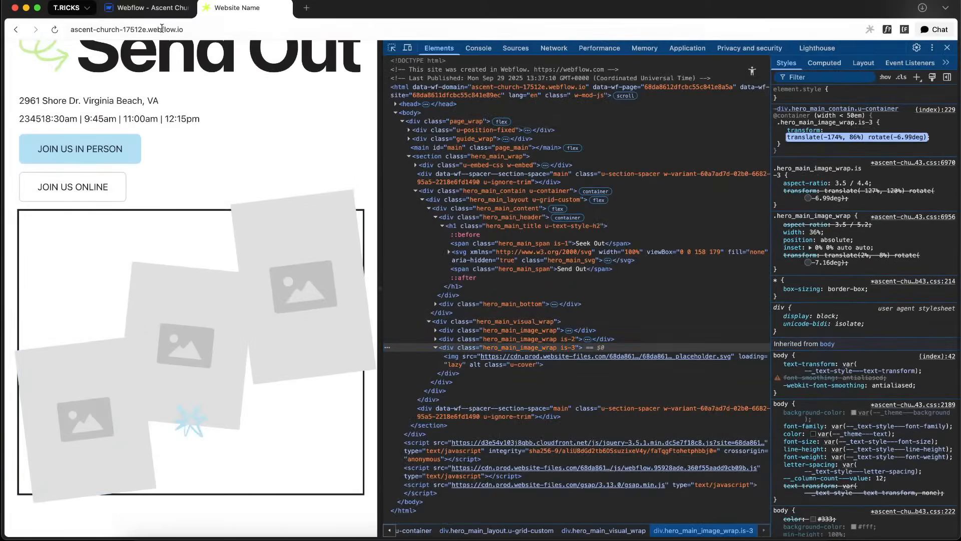
click(150, 7)
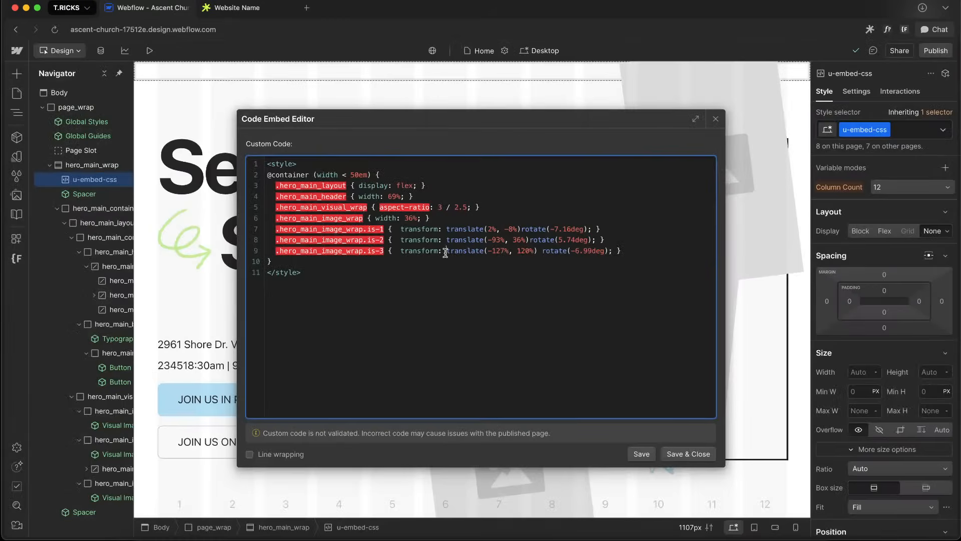
drag(446, 253, 608, 256)
text(translate(-174%, 86%) rotate(-6.99deg);)
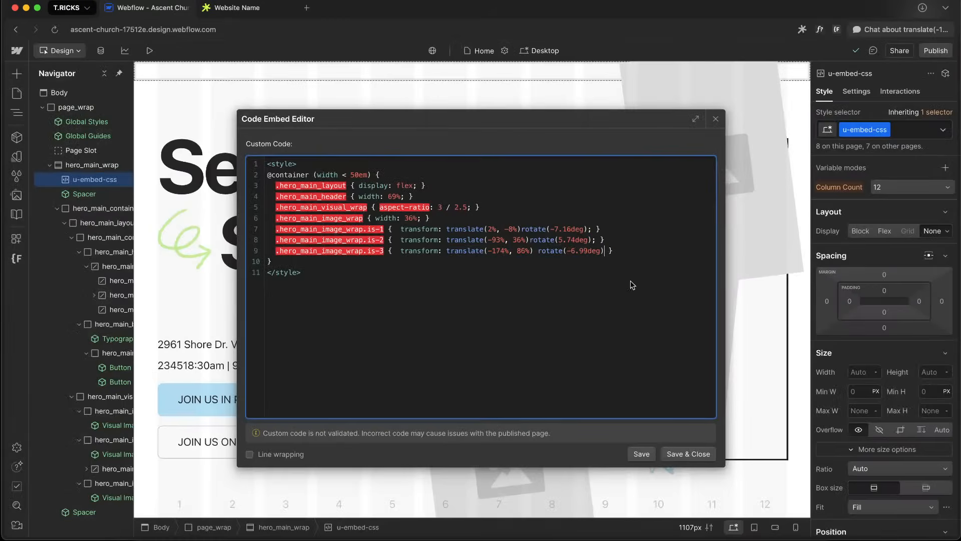
click(686, 453)
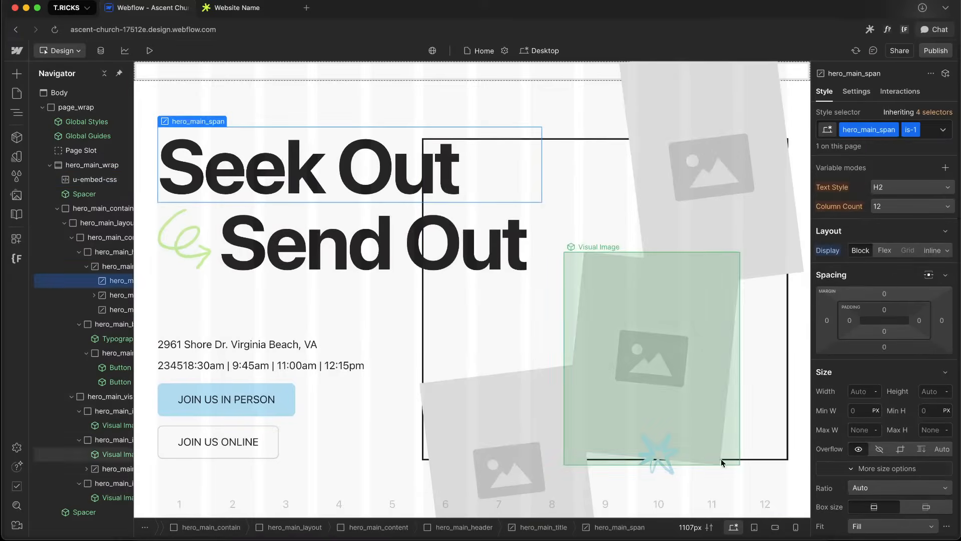
Set the canvas text zoom preview to 20 px
click(690, 527)
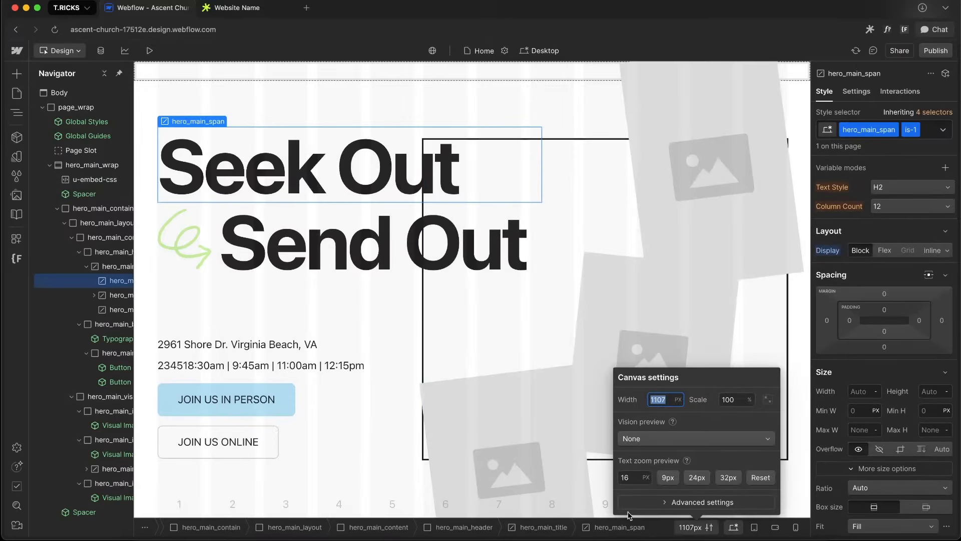
click(629, 480)
key(Up)
key(Up)
key(Up)
key(Up)
key(Up)
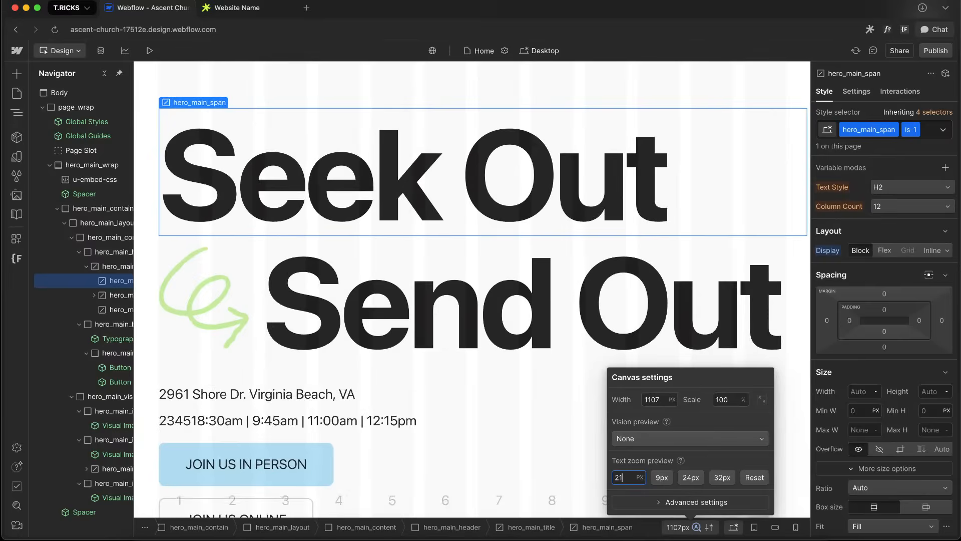
key(Down)
key(Down)
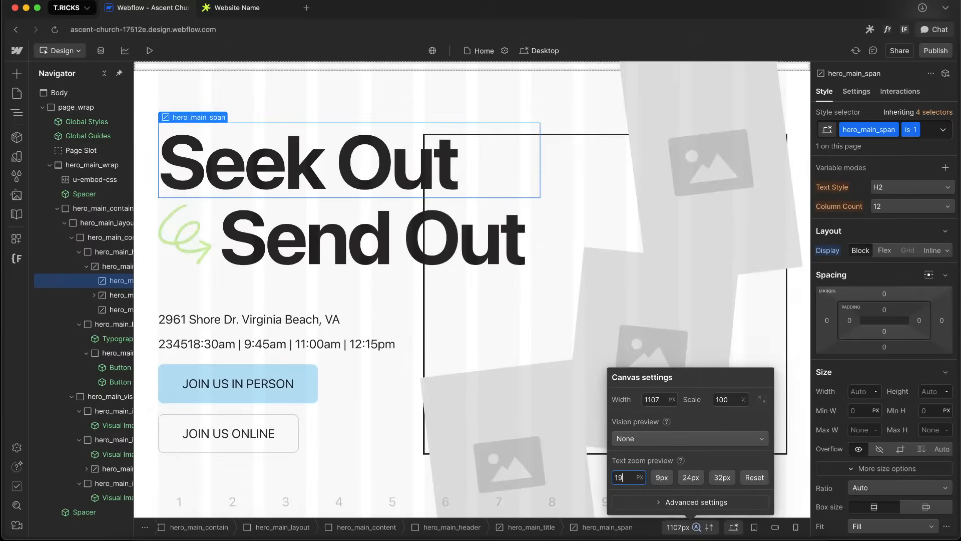
key(Down)
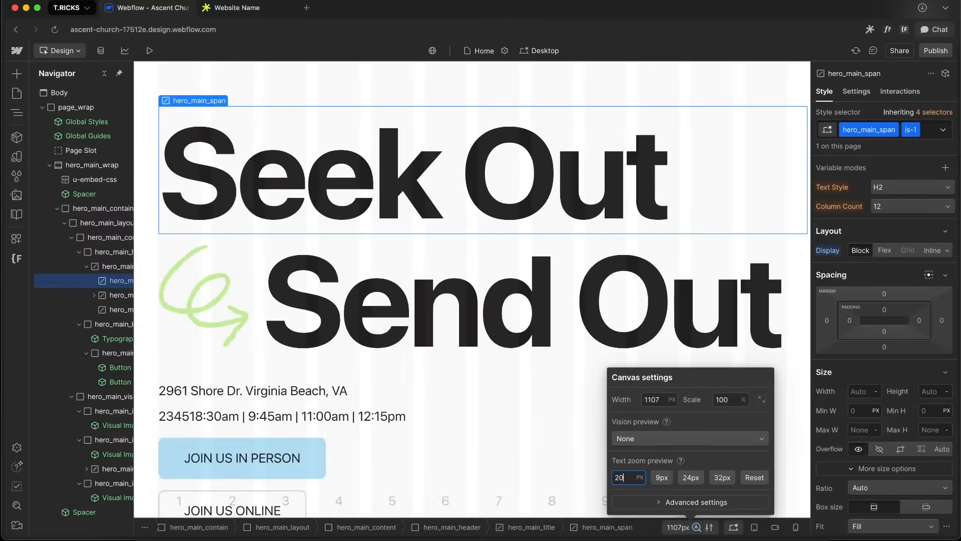
key(Up)
key(Up)
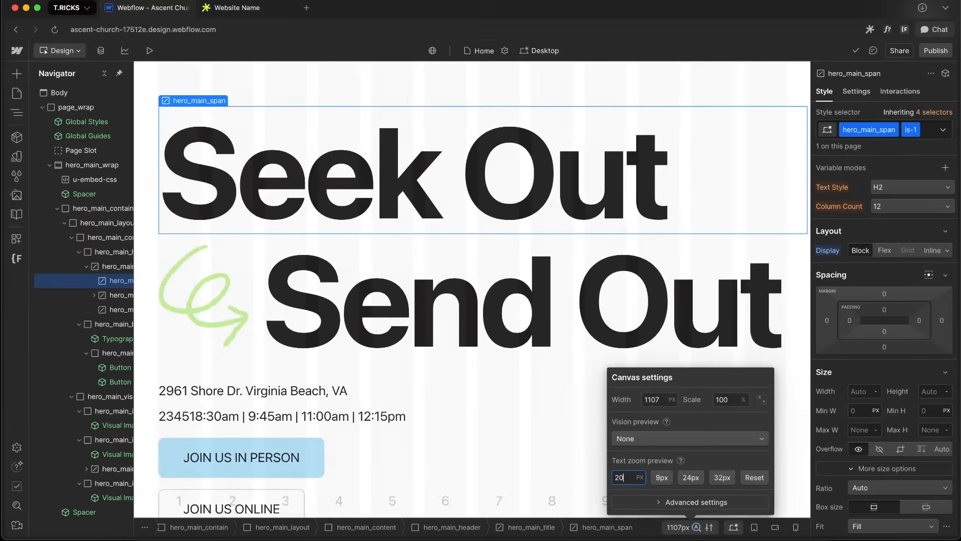
Preview larger text zoom sizes up to 34 px, then reset the canvas text zoom preview
key(Up)
key(Up)
key(Up)
key(Up)
key(Up)
key(Up)
key(Up)
key(Up)
key(Up)
key(Up)
key(Up)
key(Up)
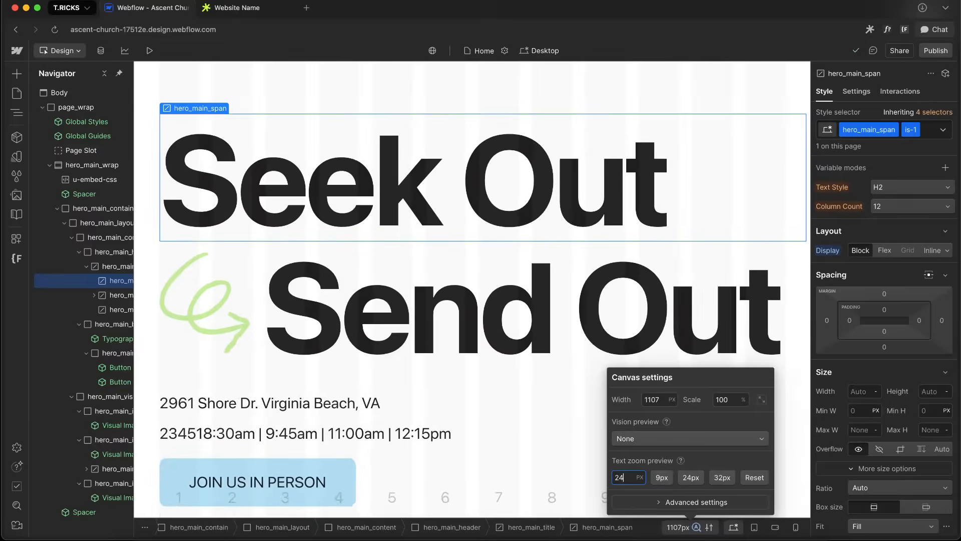
key(Up)
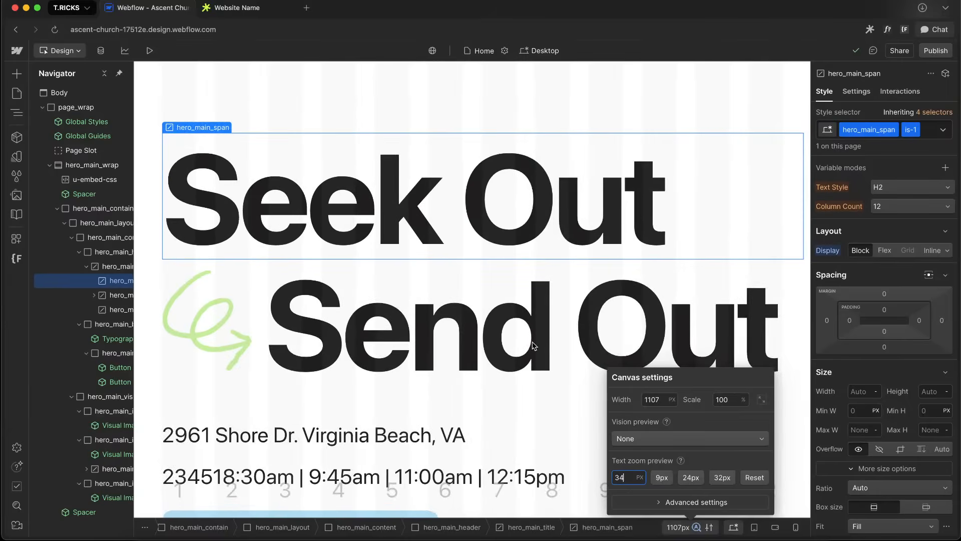
click(754, 477)
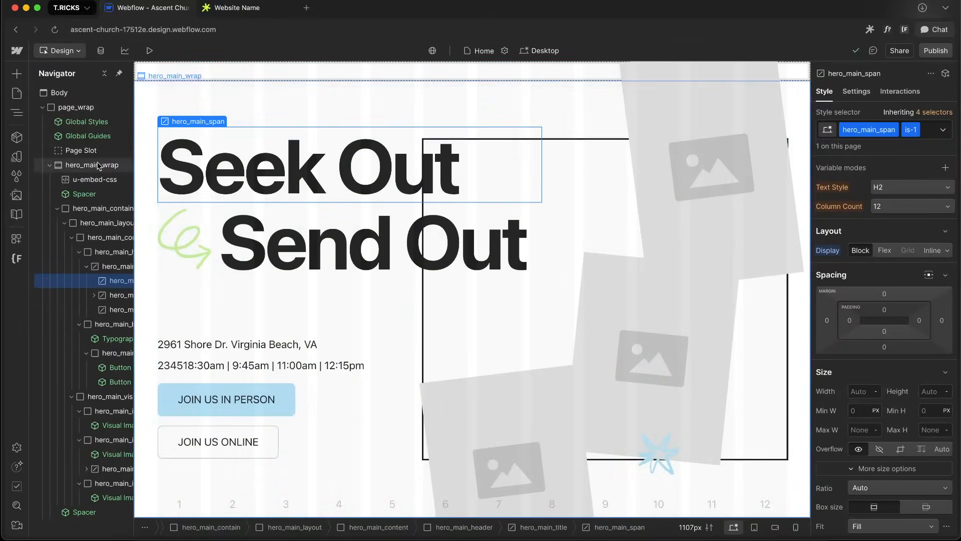
Turn hero_main_wrap into a component named Section Hero Main in the Section group
click(80, 165)
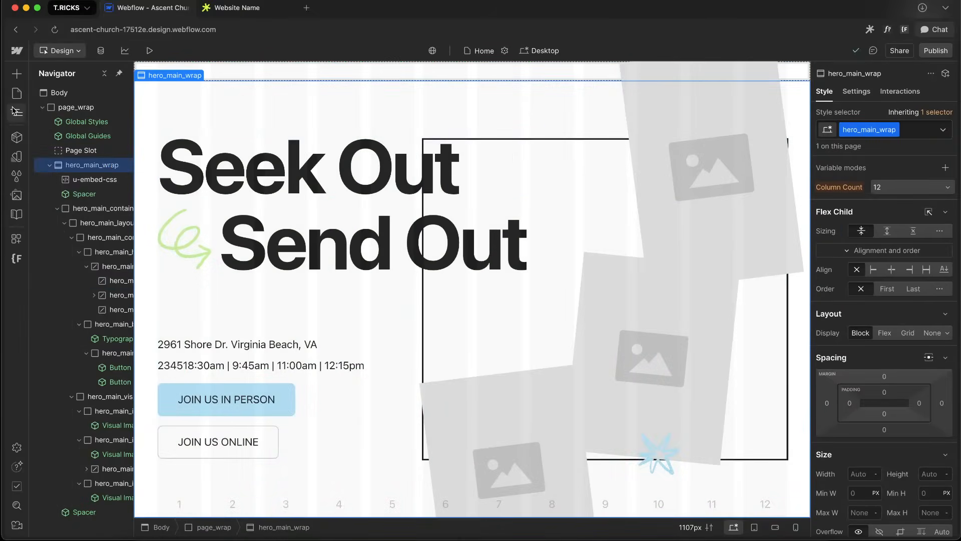
click(16, 137)
click(167, 74)
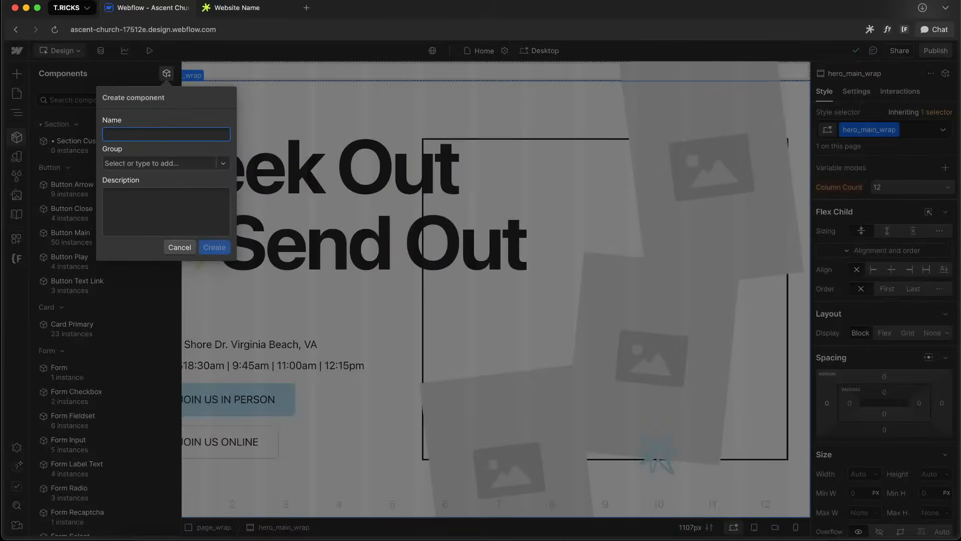
text(Section Hero Main)
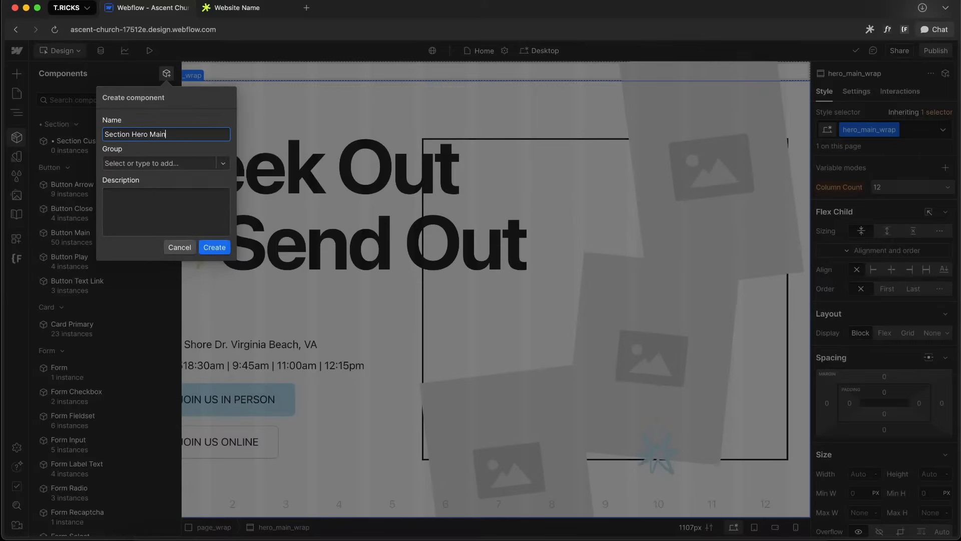
click(160, 163)
click(169, 183)
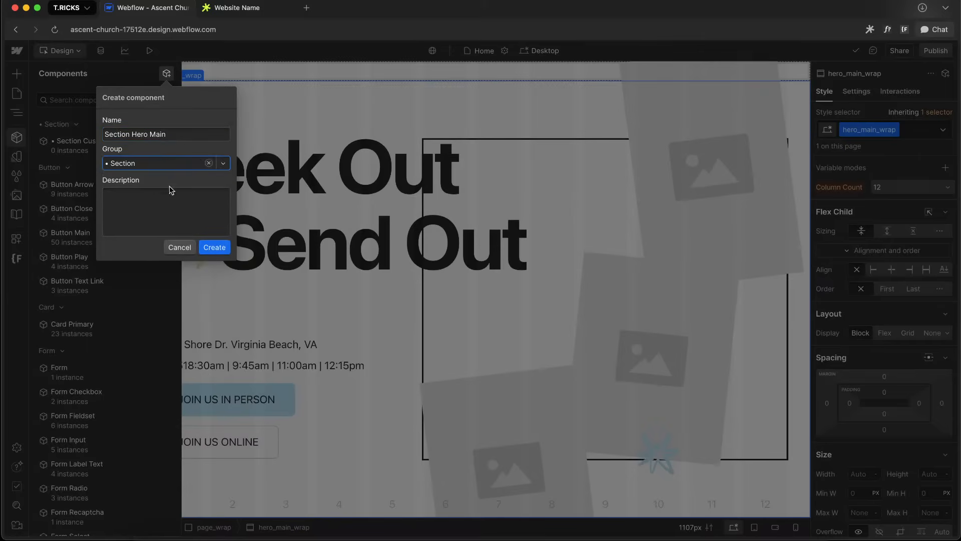
click(214, 247)
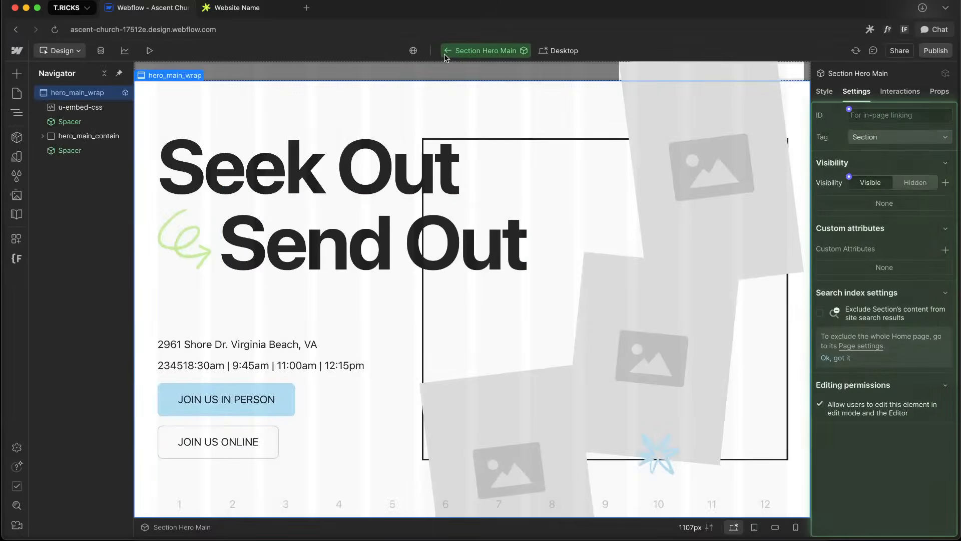
Connect the Seek Out span's text to a new component property named Text 1 in a Heading group
mouse_move(79, 166)
mouse_down()
mouse_move(88, 152)
mouse_move(92, 163)
mouse_up()
double_click(300, 168)
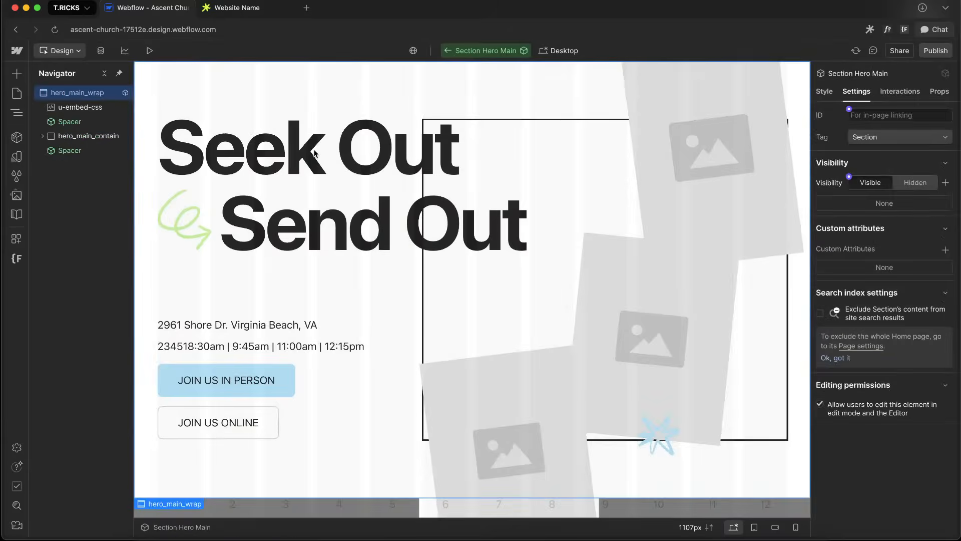
click(315, 152)
click(849, 267)
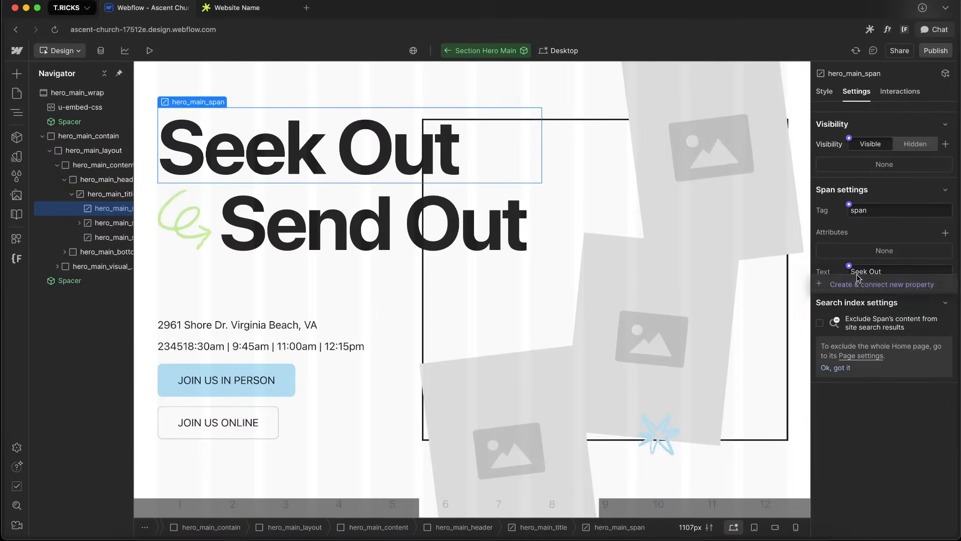
click(859, 283)
click(896, 312)
double_click(894, 315)
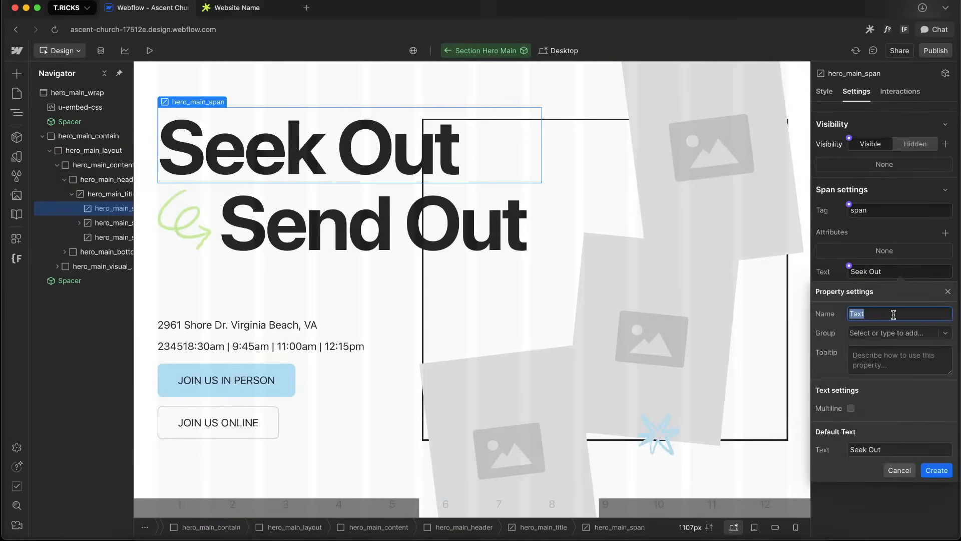
text(Heading)
click(888, 332)
text(Headi)
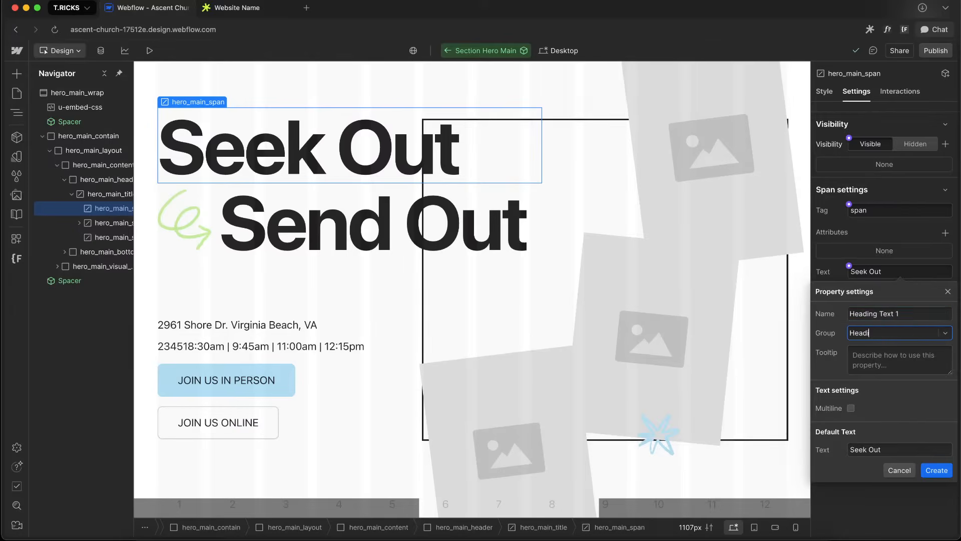
text(ng)
click(894, 347)
click(879, 314)
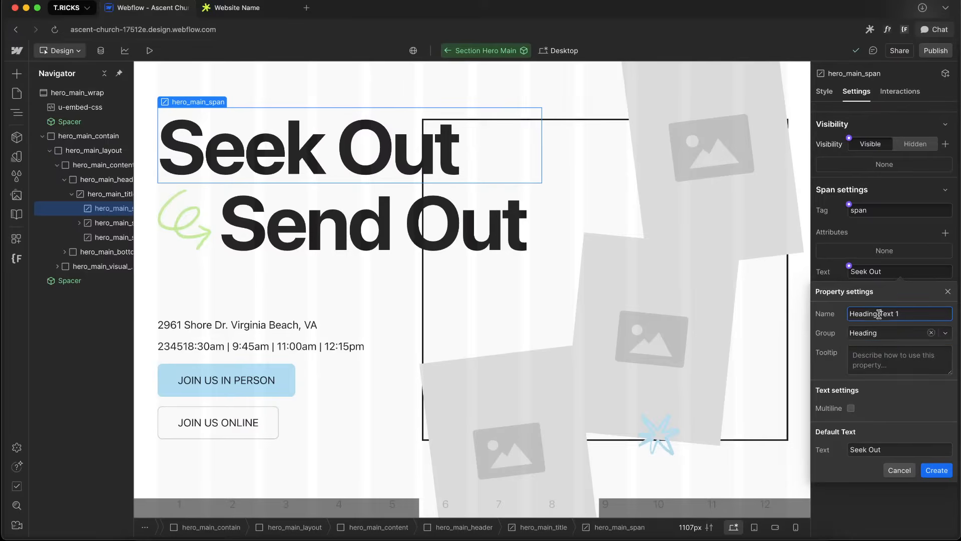
drag(879, 314, 822, 311)
key(BackSpace)
click(937, 471)
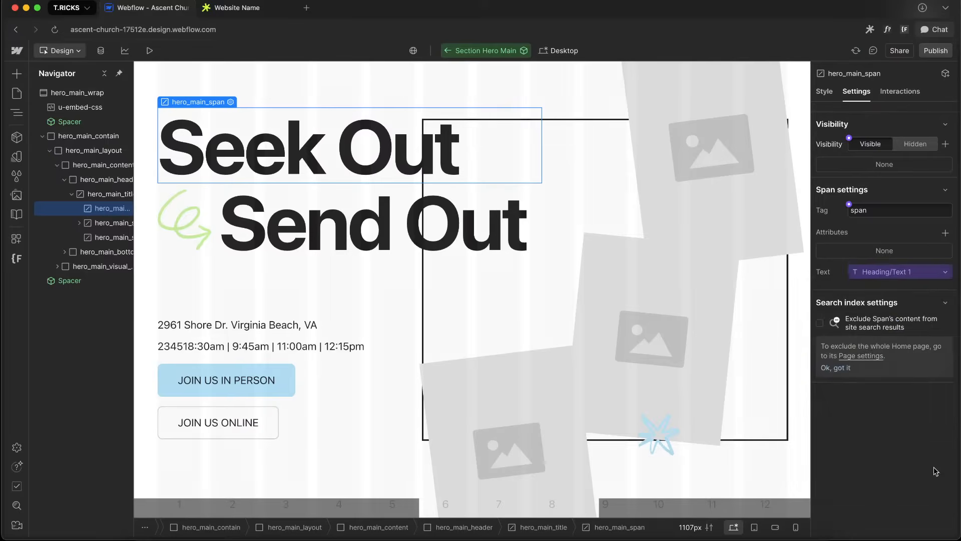
Connect the Send Out span's text to a new text property in the Heading group
click(500, 235)
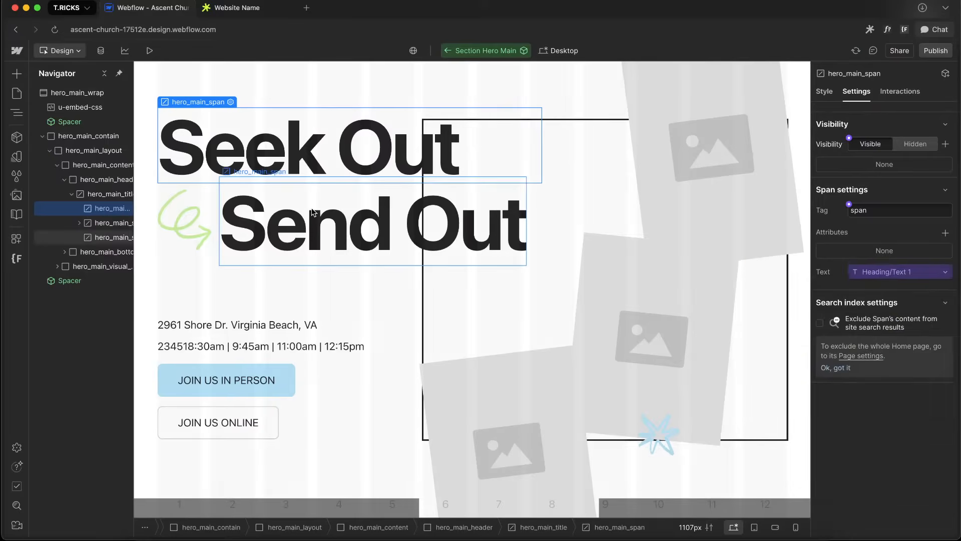
click(849, 266)
click(861, 285)
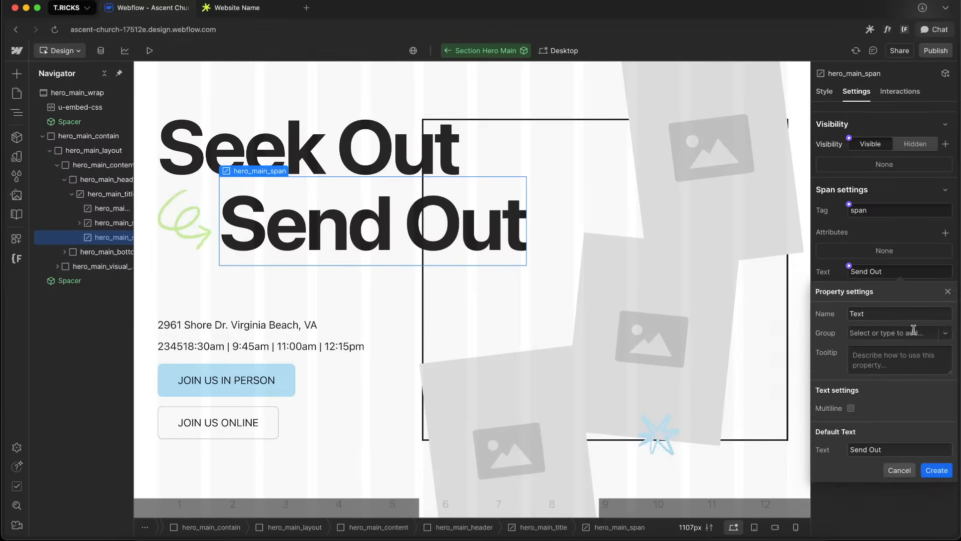
click(945, 333)
click(882, 356)
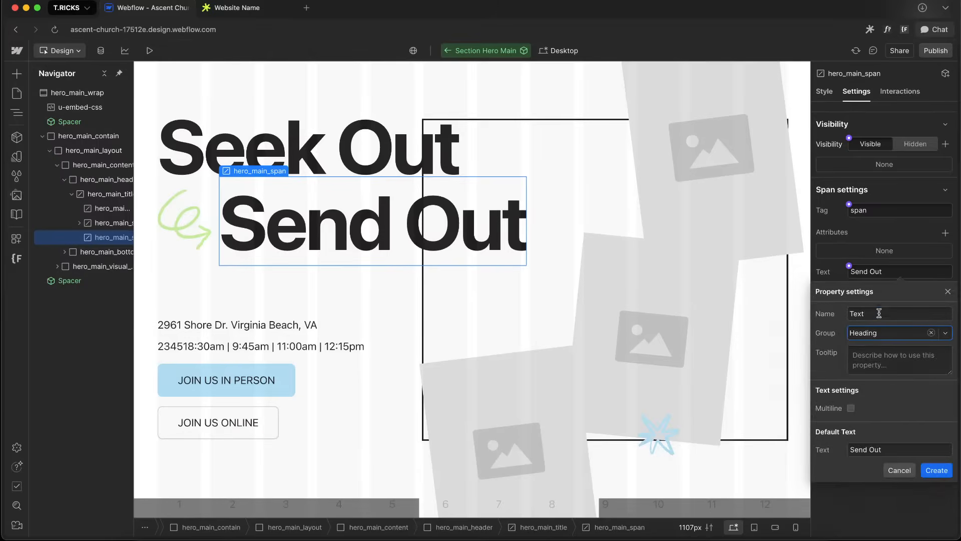
click(886, 314)
click(947, 473)
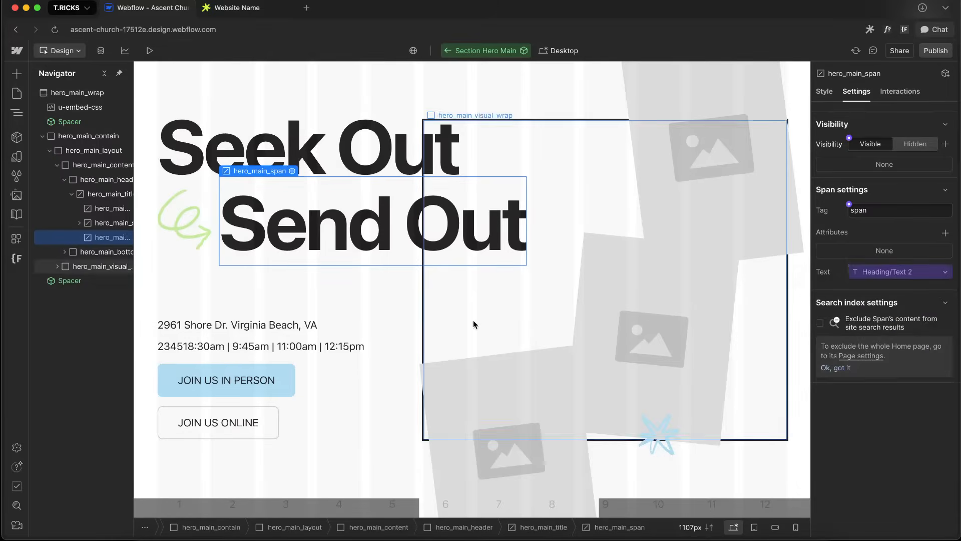
Leave the component and set the instance's Text 2 property to Send Outside
click(477, 341)
click(448, 52)
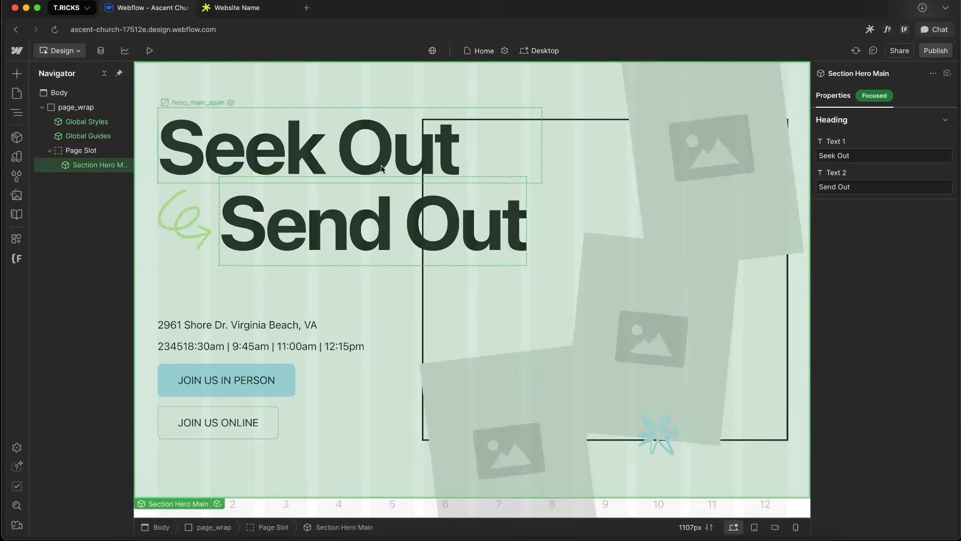
click(863, 190)
text(side)
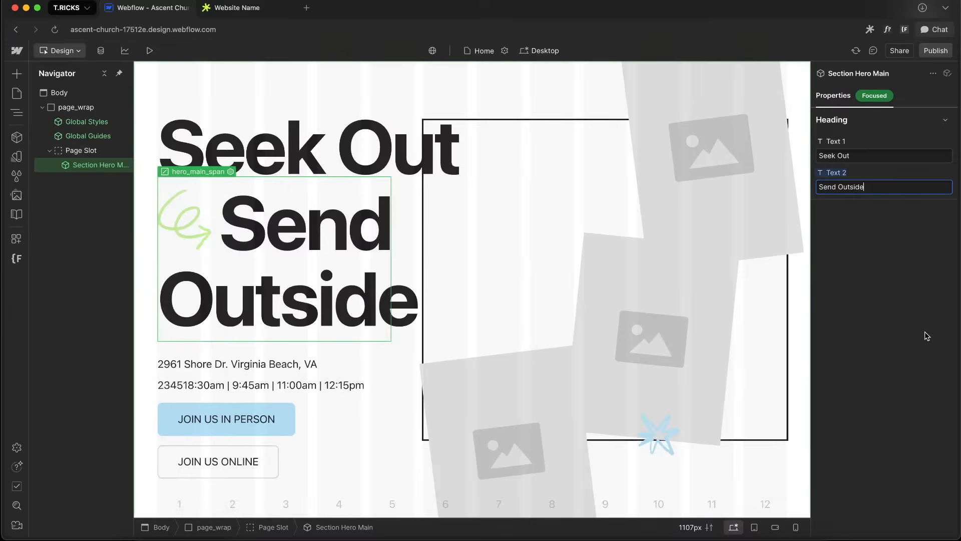
key(Return)
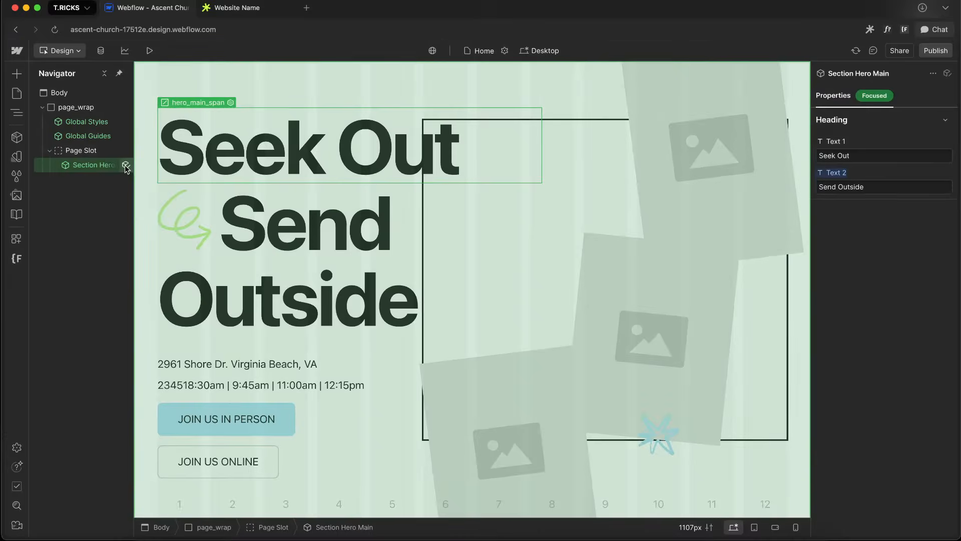
Open the component again and inspect the hero_main_title's style selectors and typography settings
click(126, 166)
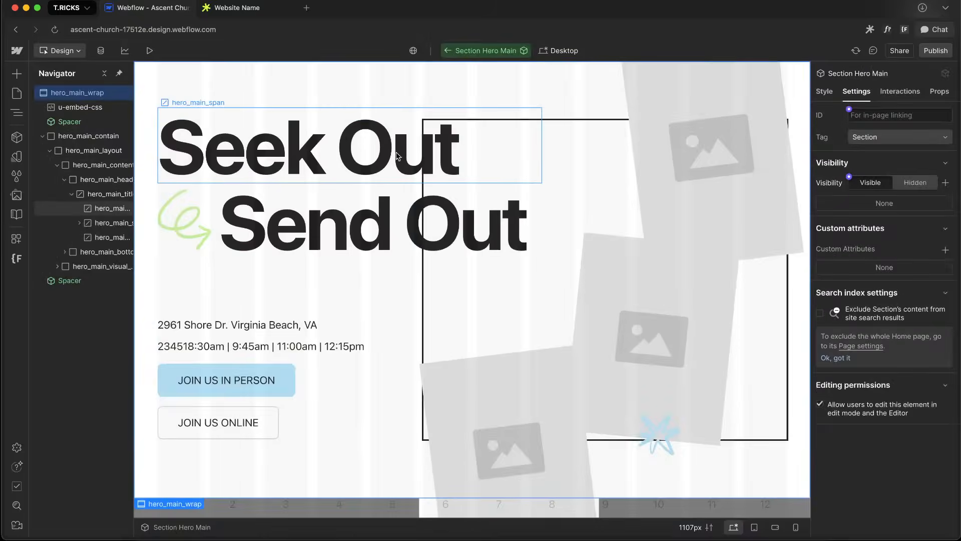
click(229, 178)
click(108, 193)
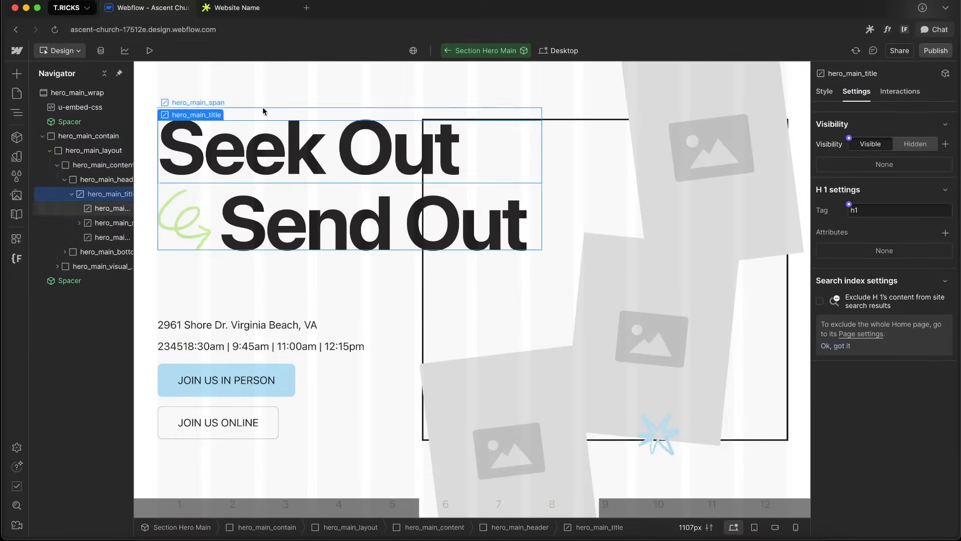
click(824, 91)
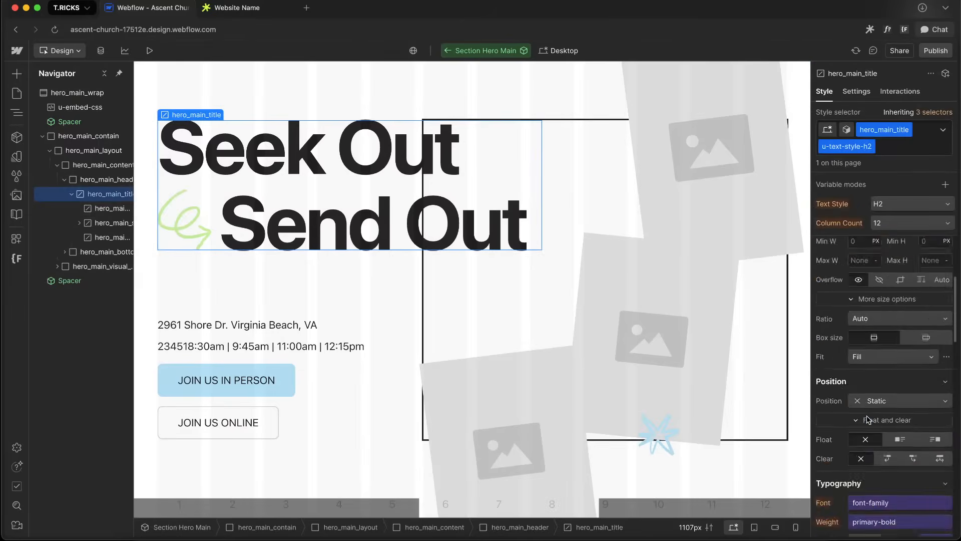
scroll(876, 396, down, 5)
scroll(876, 396, up, 4)
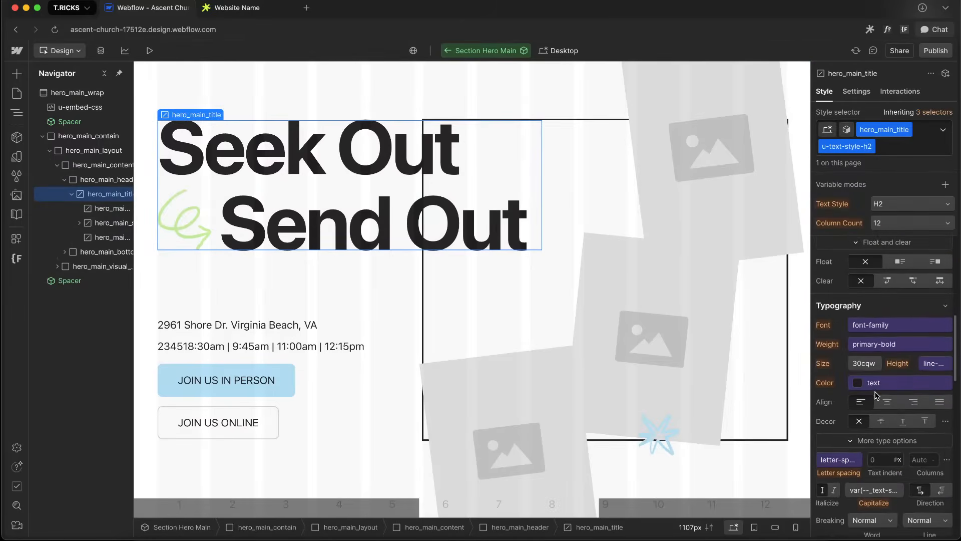
key(alt+Up)
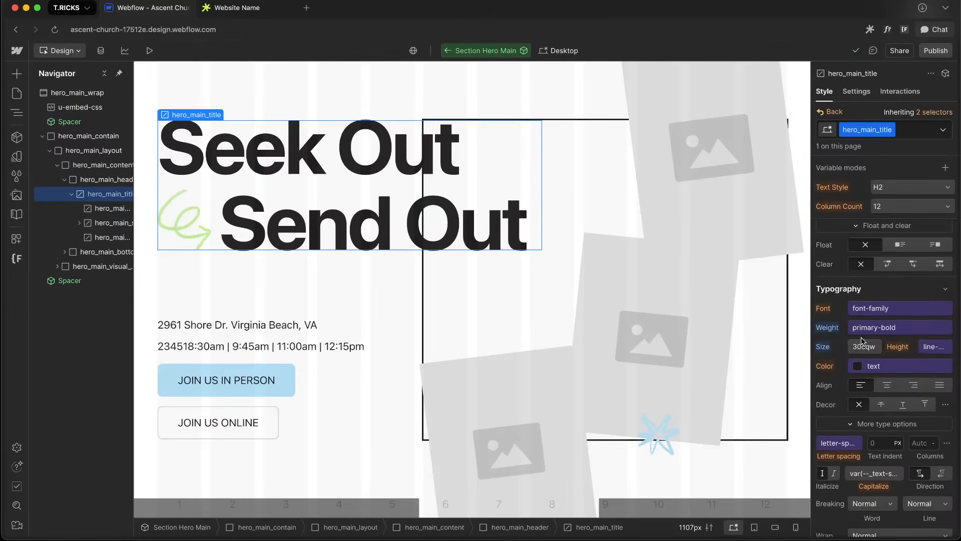
scroll(88, 220, right, 1)
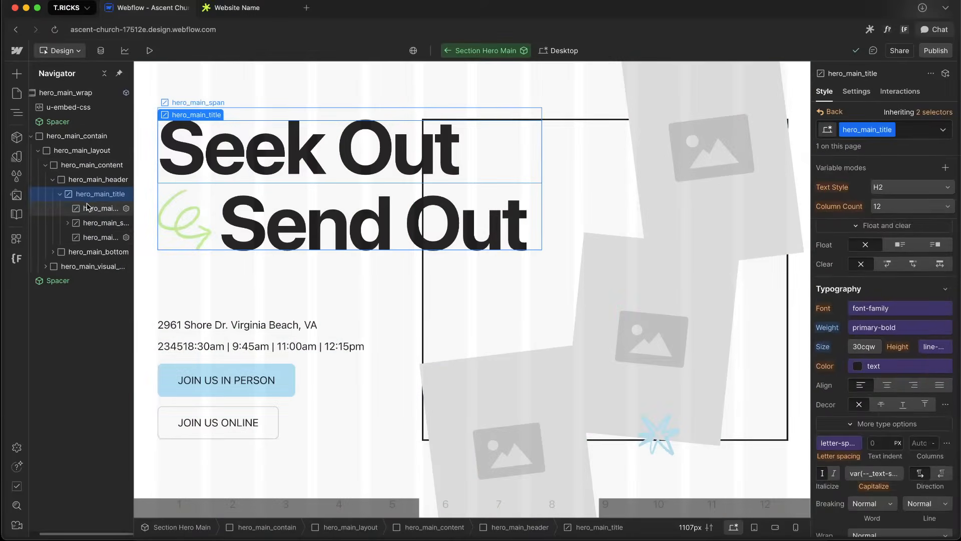
key(Up)
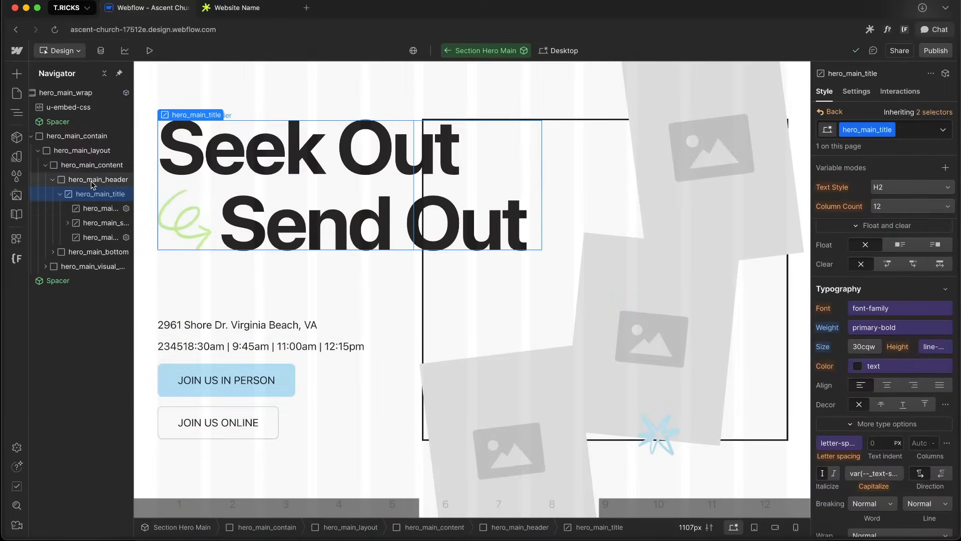
click(60, 194)
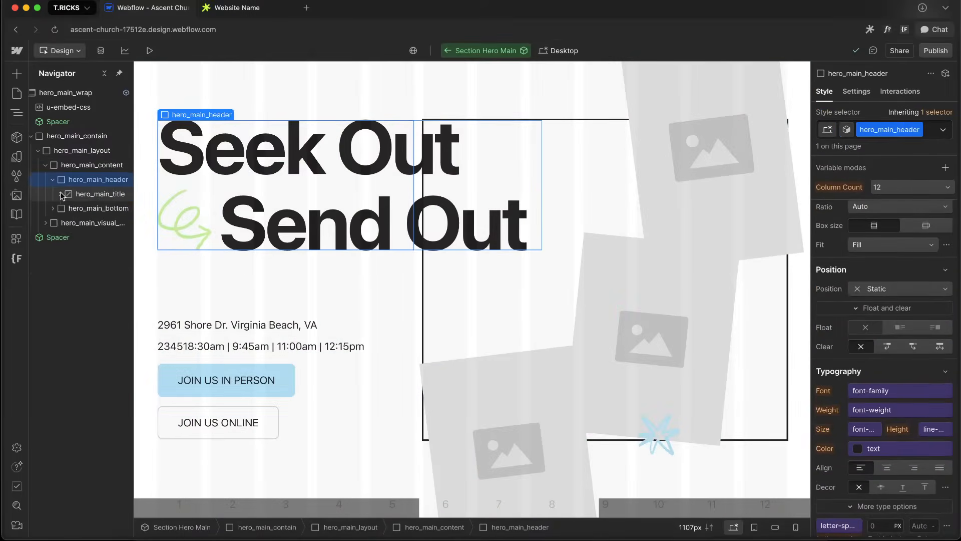
Wrap hero_main_title in a div block and give the wrapper the class hero_main_inner
click(92, 198)
right_click(92, 194)
click(71, 193)
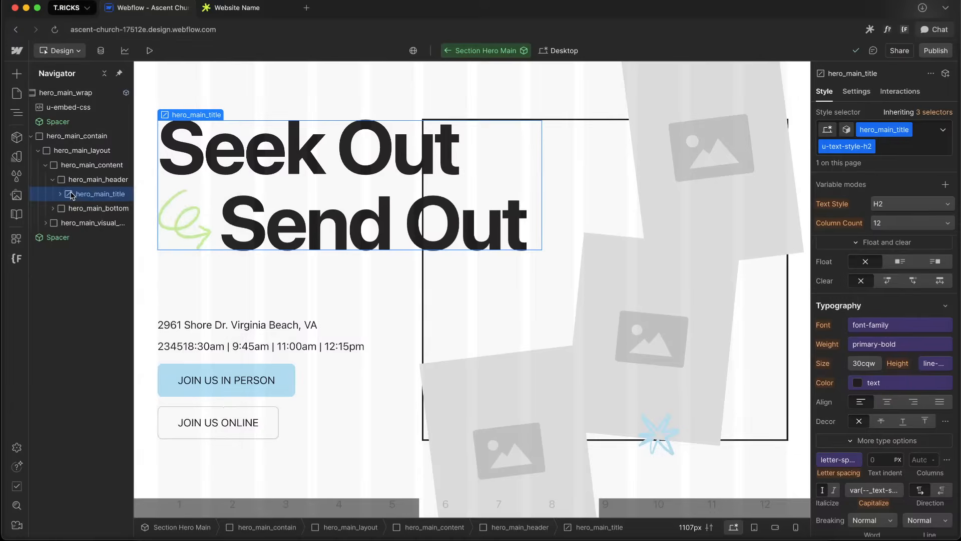
right_click(82, 195)
mouse_move(168, 230)
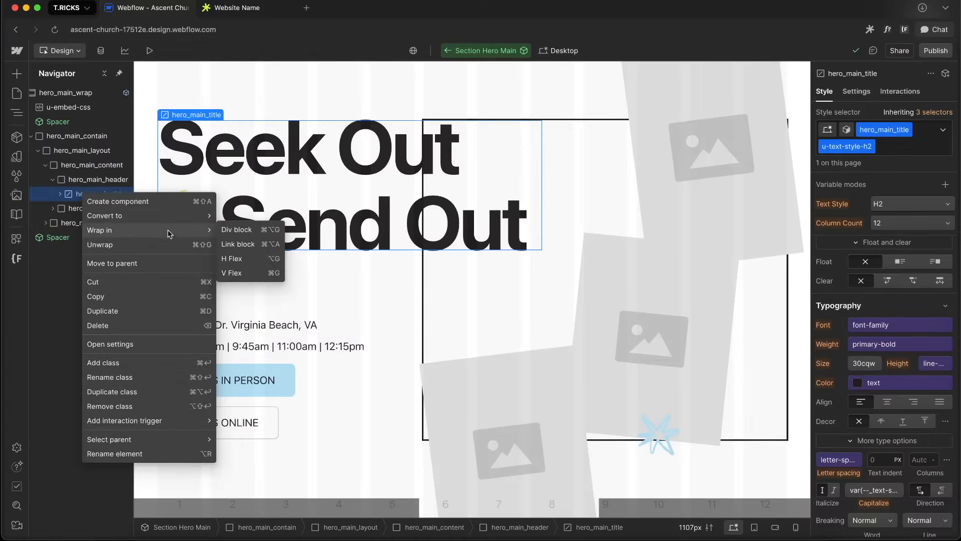
click(249, 230)
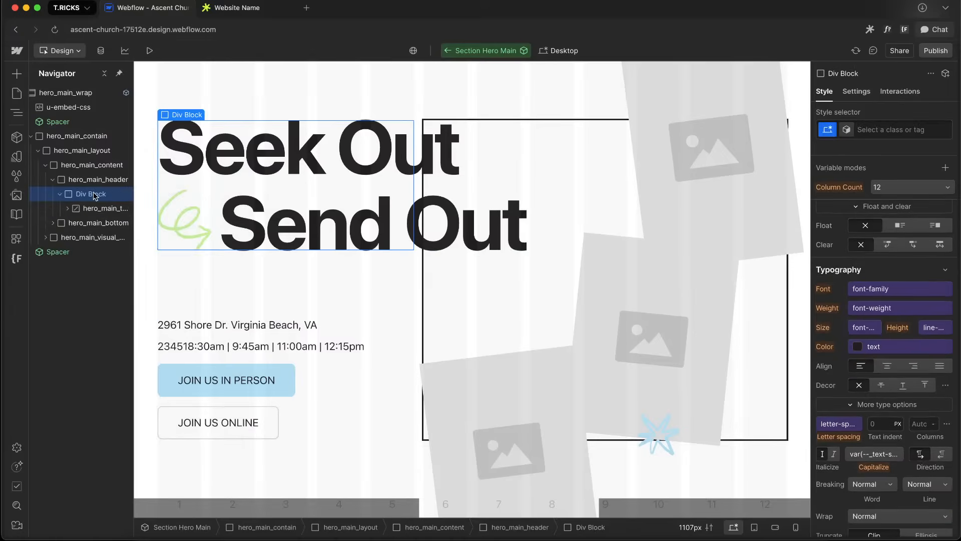
click(867, 130)
text(hero_main_)
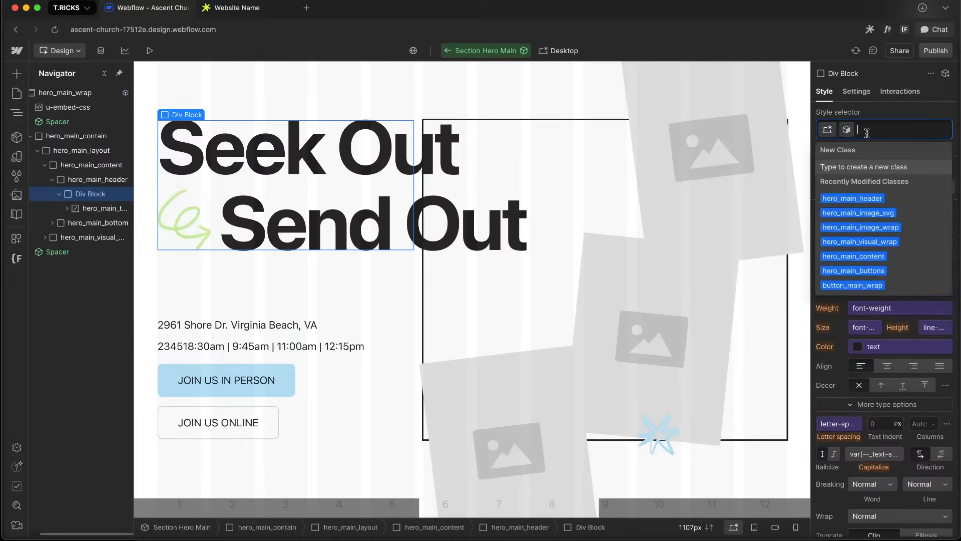
text(inner)
key(Return)
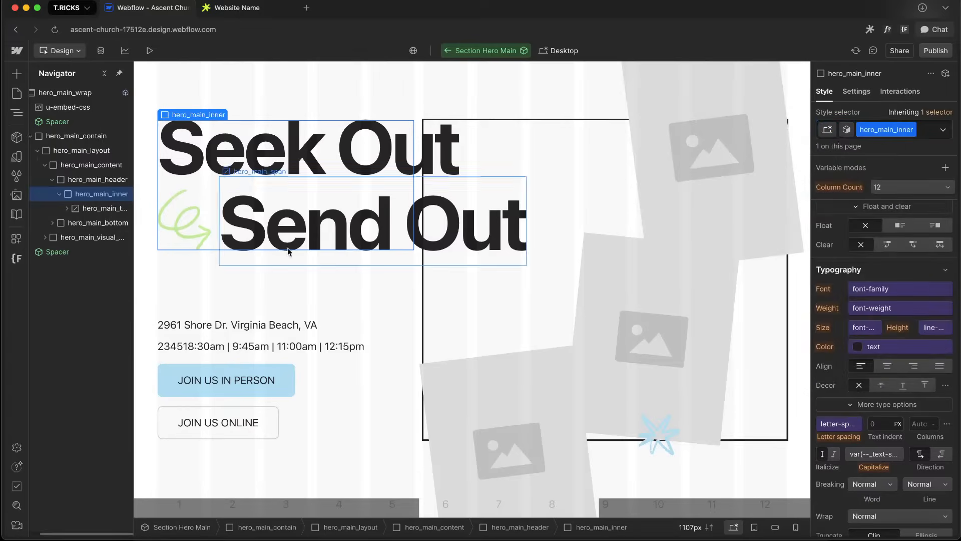
scroll(949, 378, down, 3)
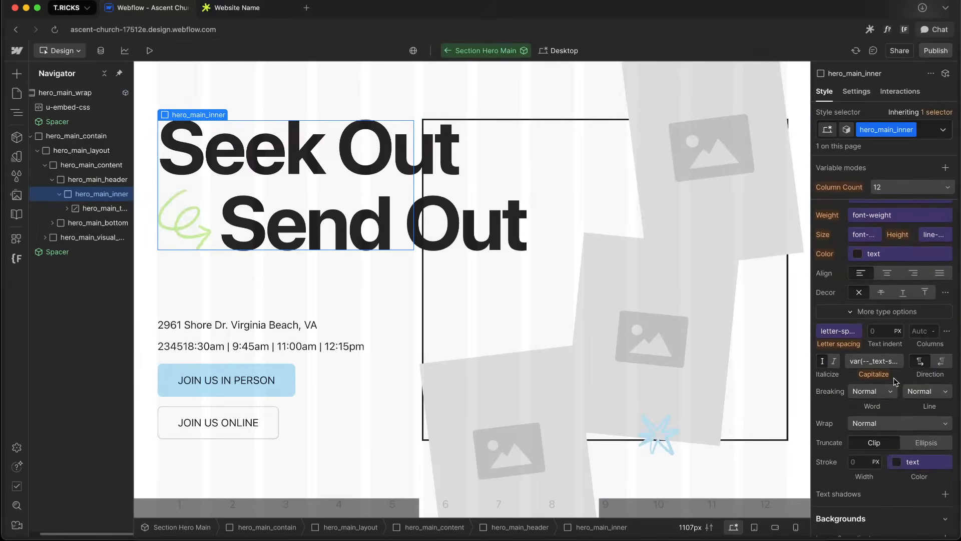
Set hero_main_inner's font size to the custom value 30cqw
key(super+Return)
scroll(857, 253, up, 1)
click(857, 251)
click(947, 266)
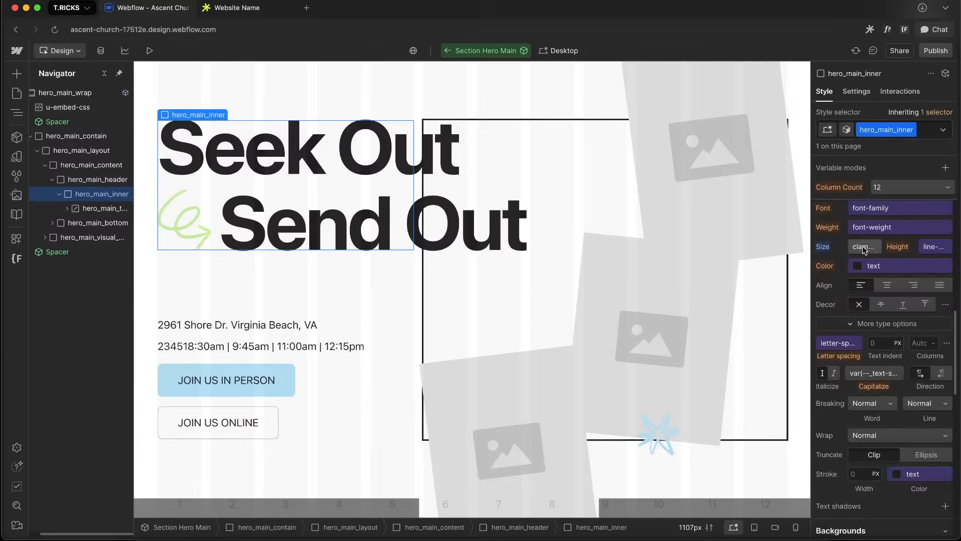
click(863, 250)
click(948, 266)
click(857, 247)
text(=30cg)
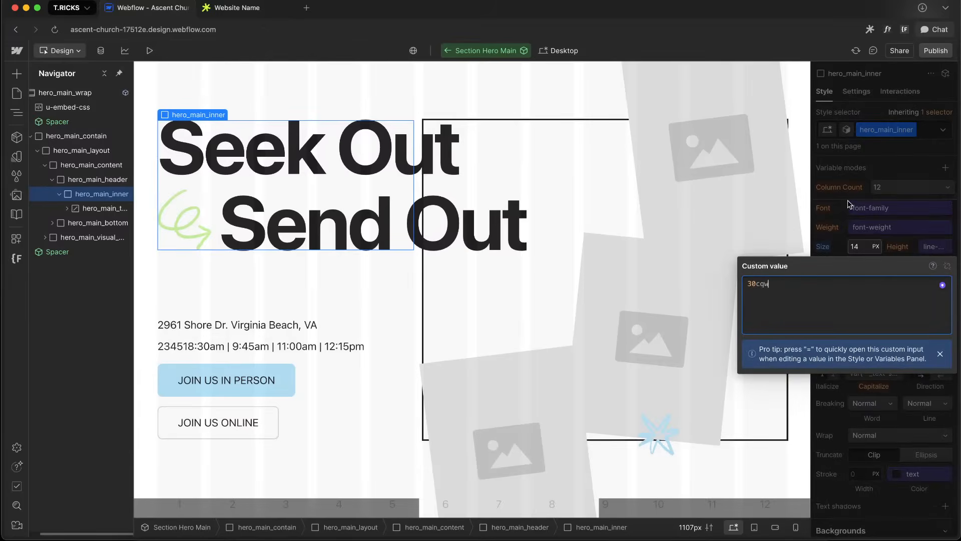
text(w)
key(Return)
Select hero_main_title, edit its hero_main_title class alone, and set its font size to 1em
click(93, 209)
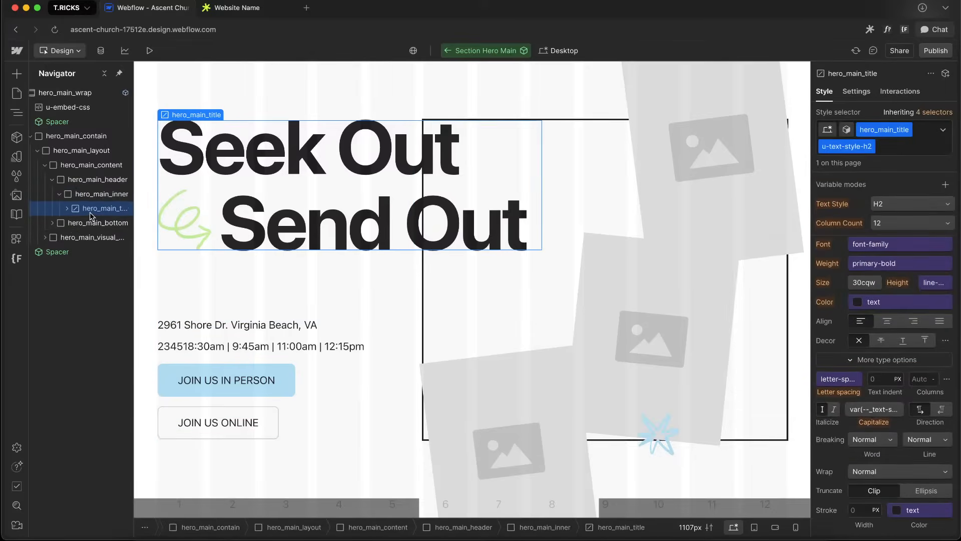
key(alt+Up)
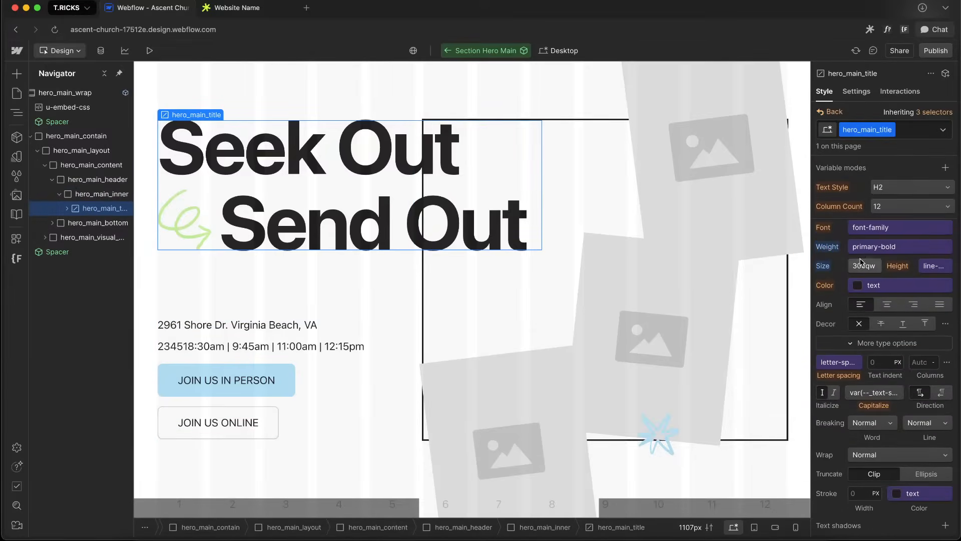
alt+click(823, 266)
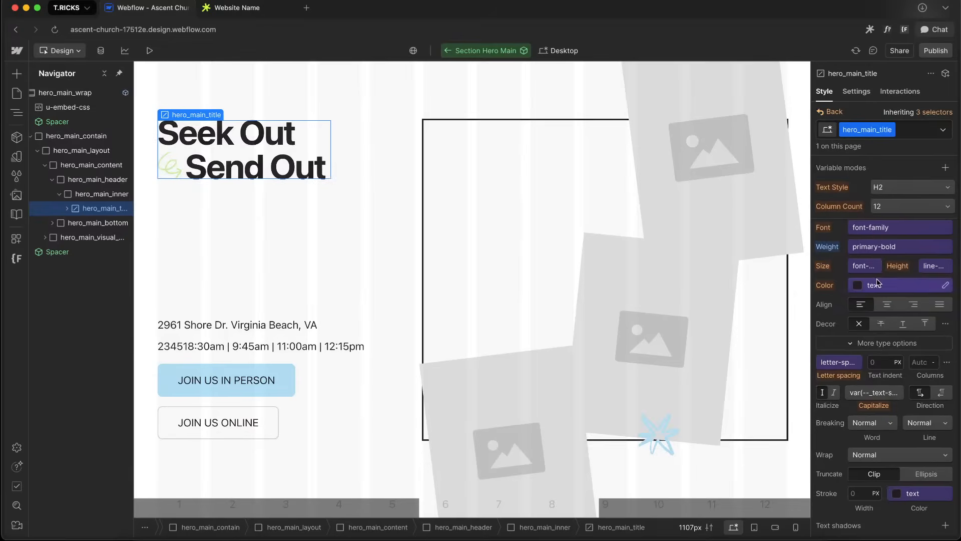
click(864, 269)
click(949, 288)
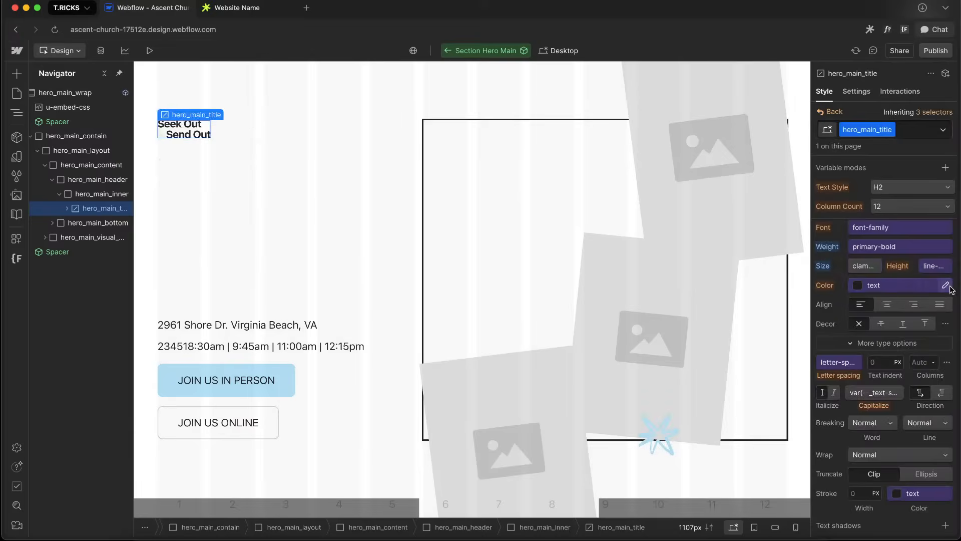
click(861, 266)
click(943, 282)
click(861, 267)
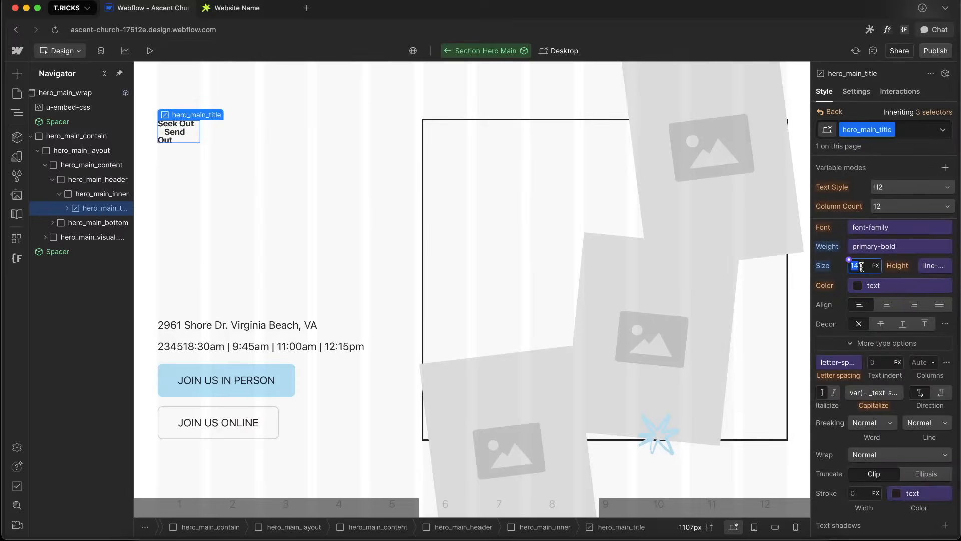
text(1em)
key(Return)
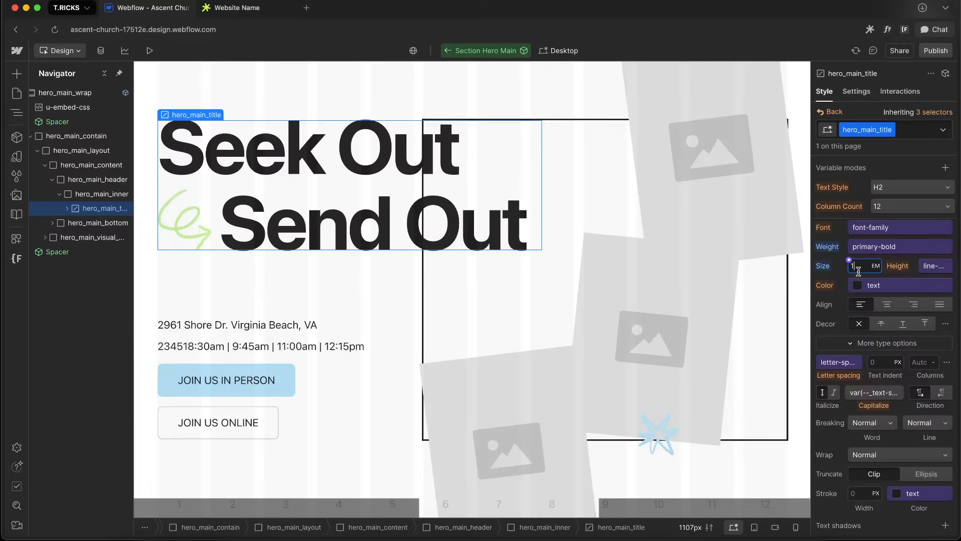
Replace the title's font size with the custom value calc(var(--size, 1) * 1em)
key(equal)
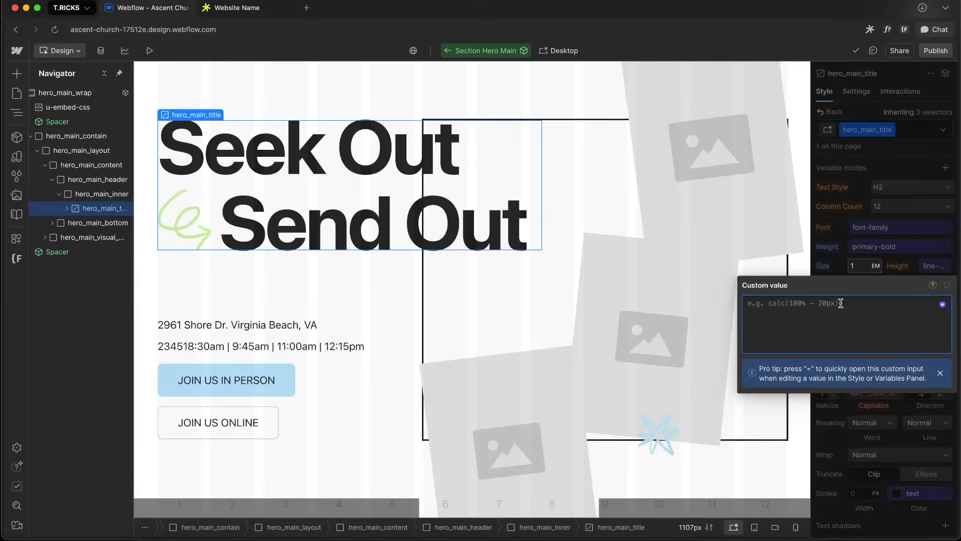
text(calc(1)
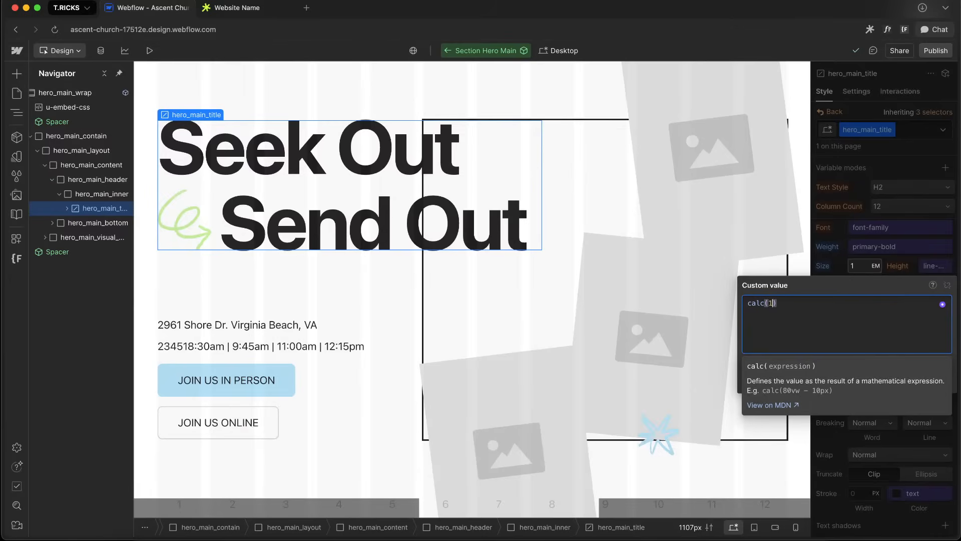
text(var()
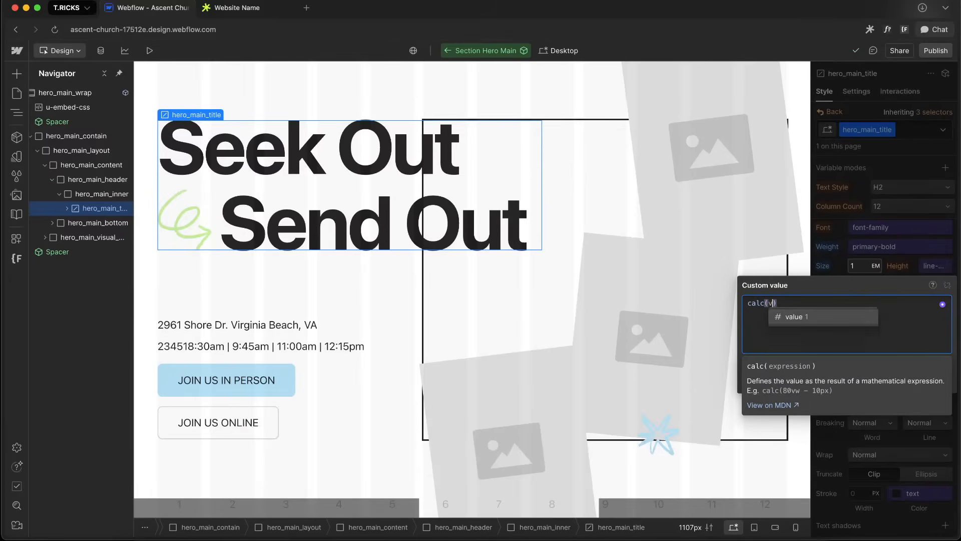
text(--size, )
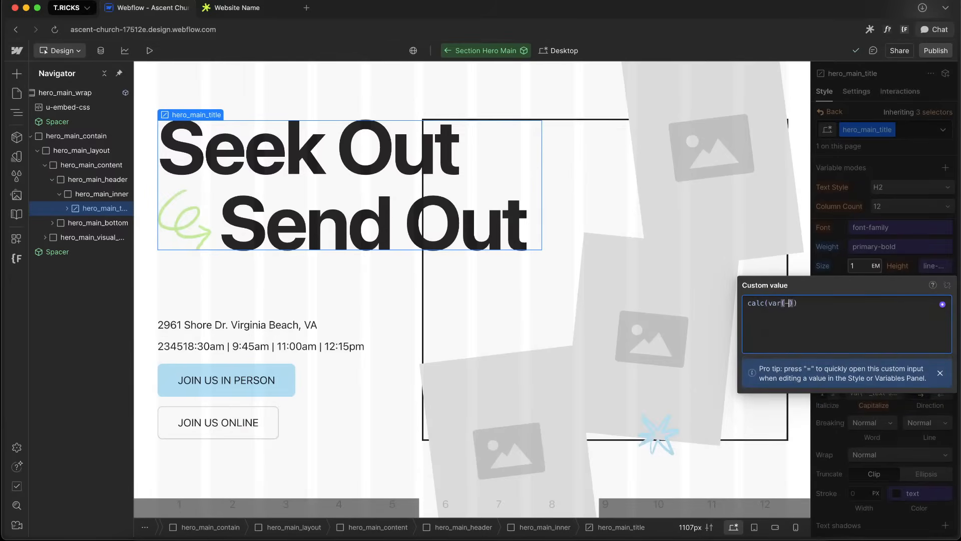
text(1),)
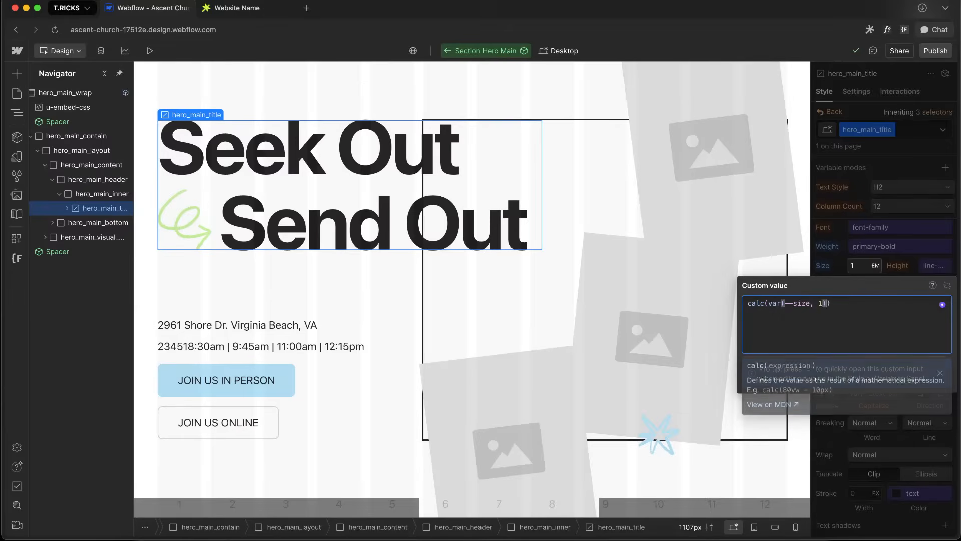
key(BackSpace)
key(BackSpace)
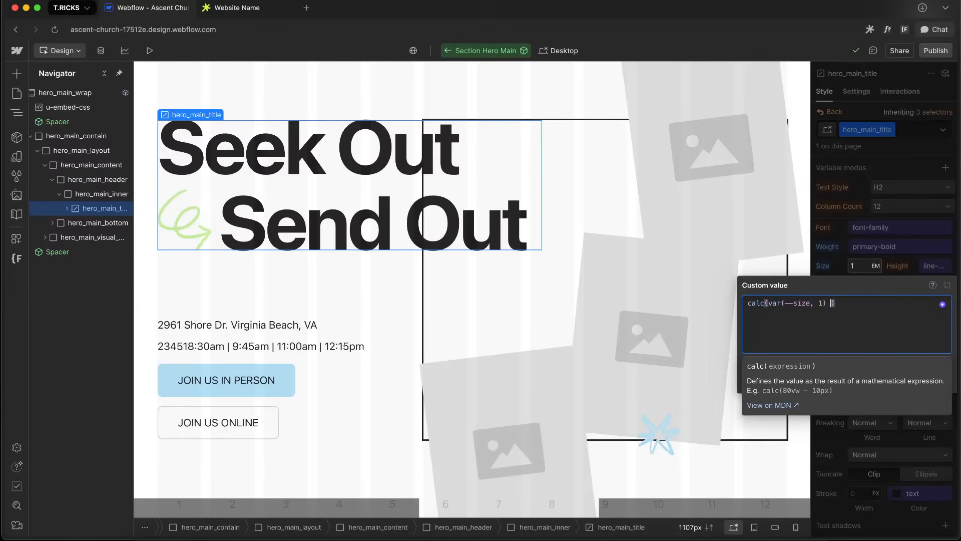
text(* 1rem)
key(BackSpace)
key(BackSpace)
key(BackSpace)
text(em)
key(Return)
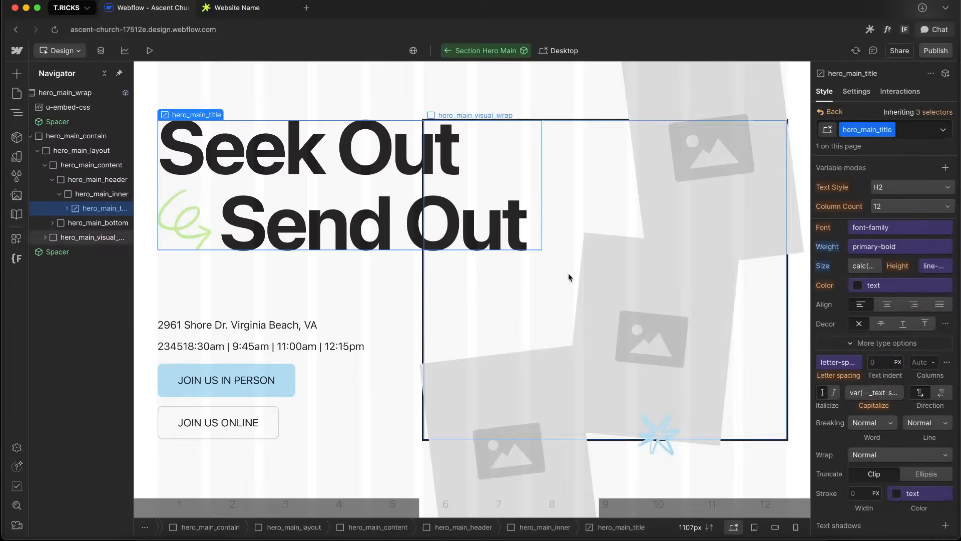
Add a custom attribute named style with the value --size: 1; to hero_main_title
click(858, 90)
click(944, 233)
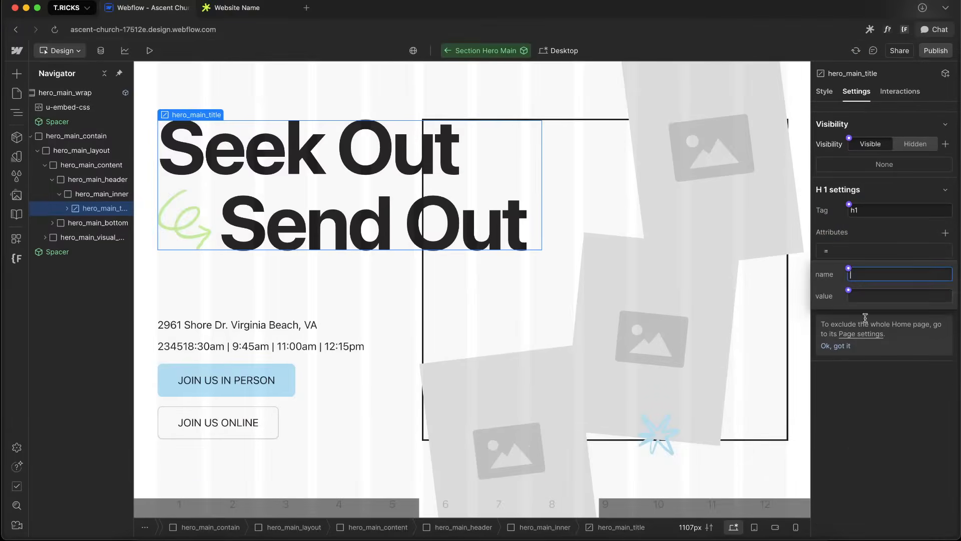
click(871, 295)
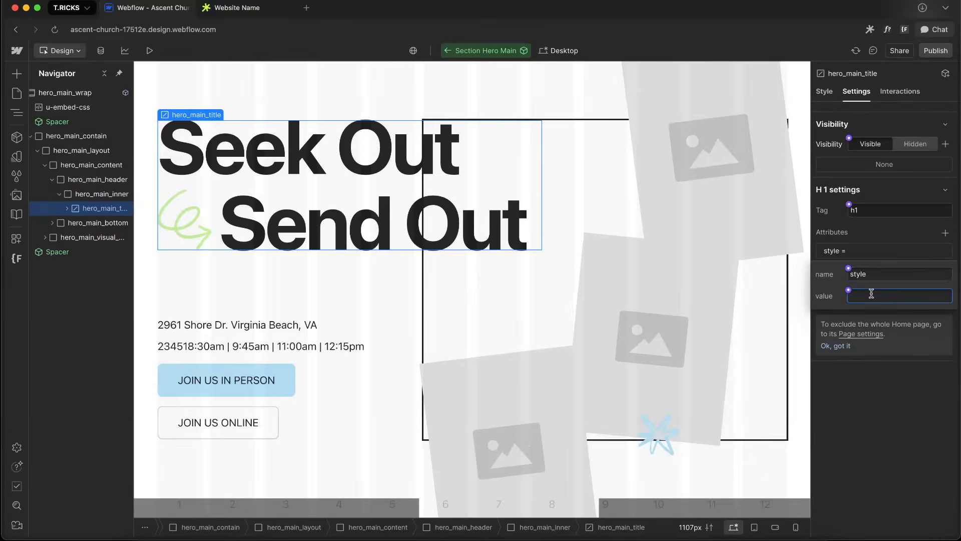
text(--size:)
key(BackSpace)
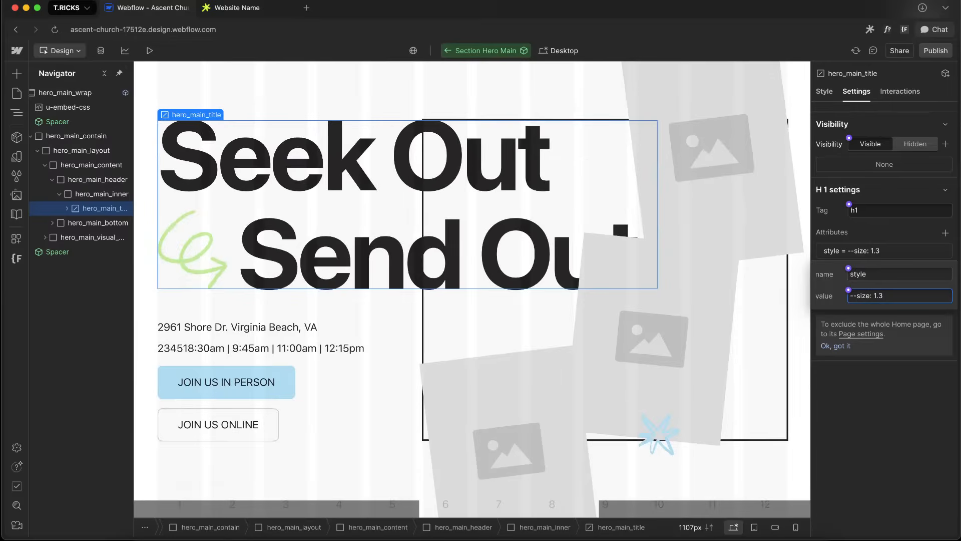
key(BackSpace)
text(1)
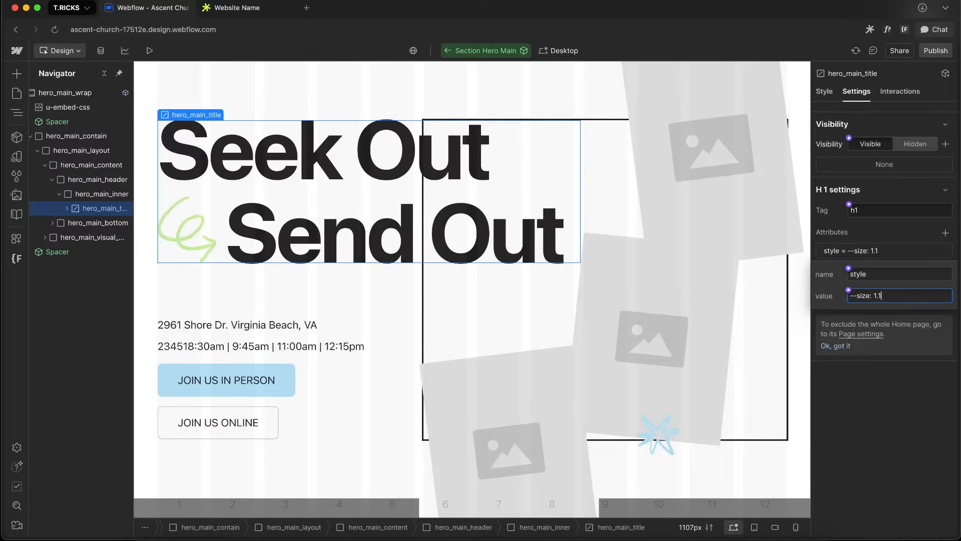
key(BackSpace)
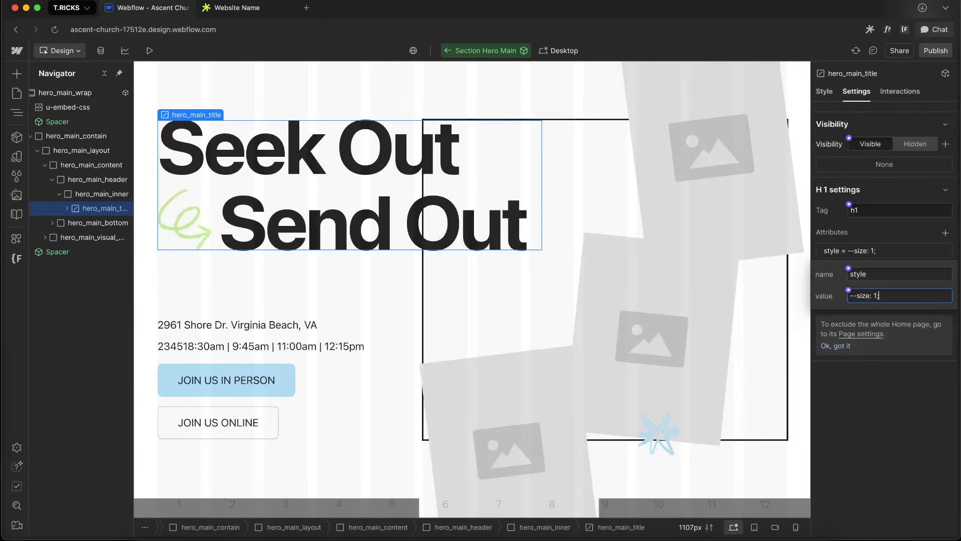
Connect the style attribute's value to a new text property named Font Size in the Heading group
click(849, 290)
click(861, 309)
click(889, 340)
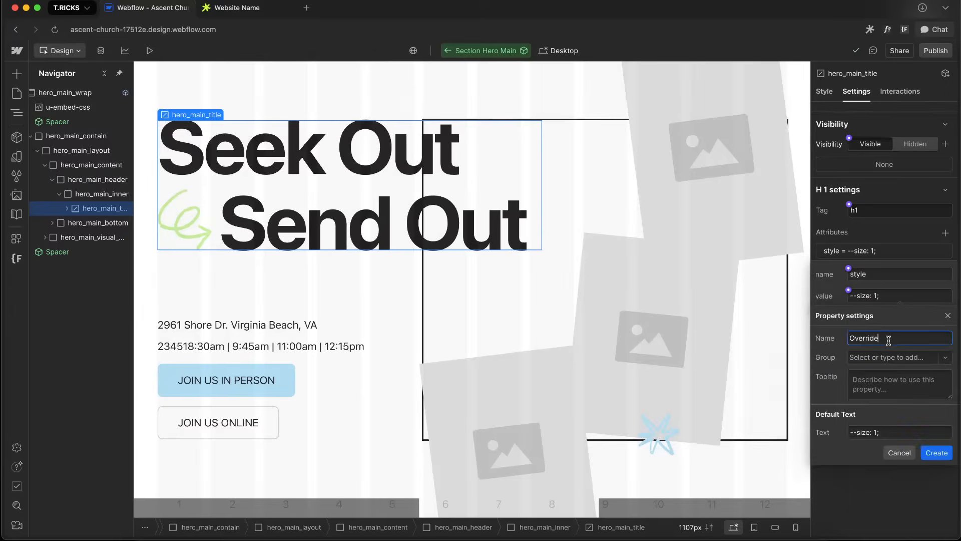
double_click(889, 339)
text(Font Size)
key(Tab)
text(Heading)
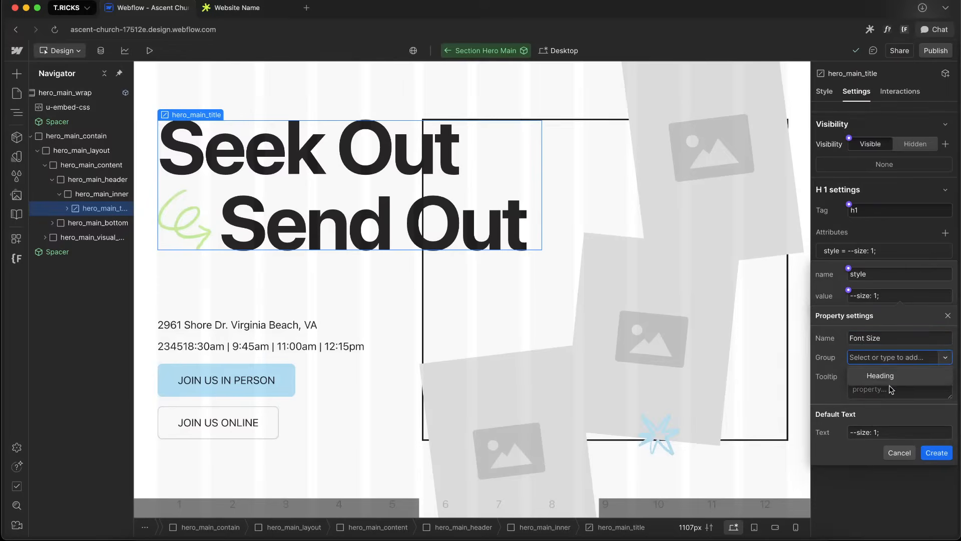
click(936, 453)
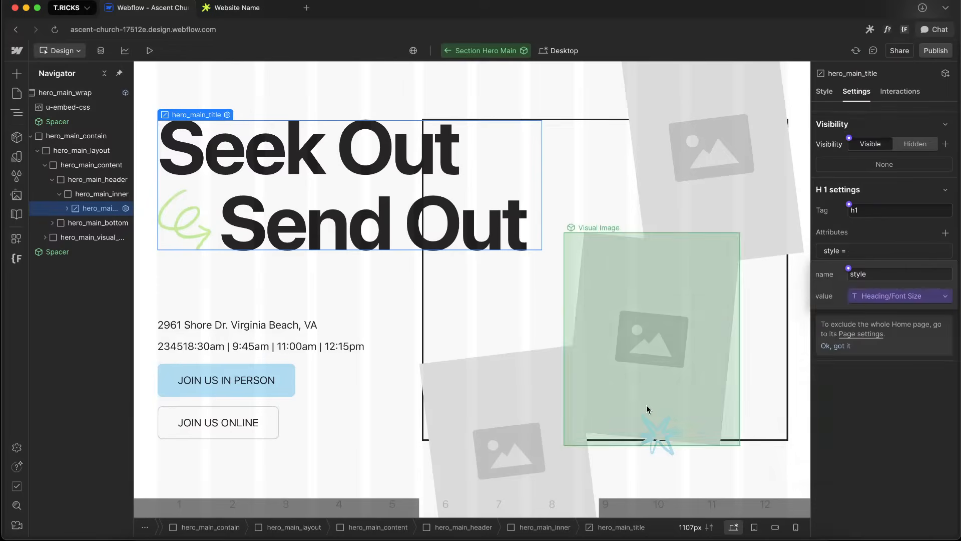
Leave the component and set the instance's Font Size property to --size: 0.7;
click(645, 408)
click(448, 51)
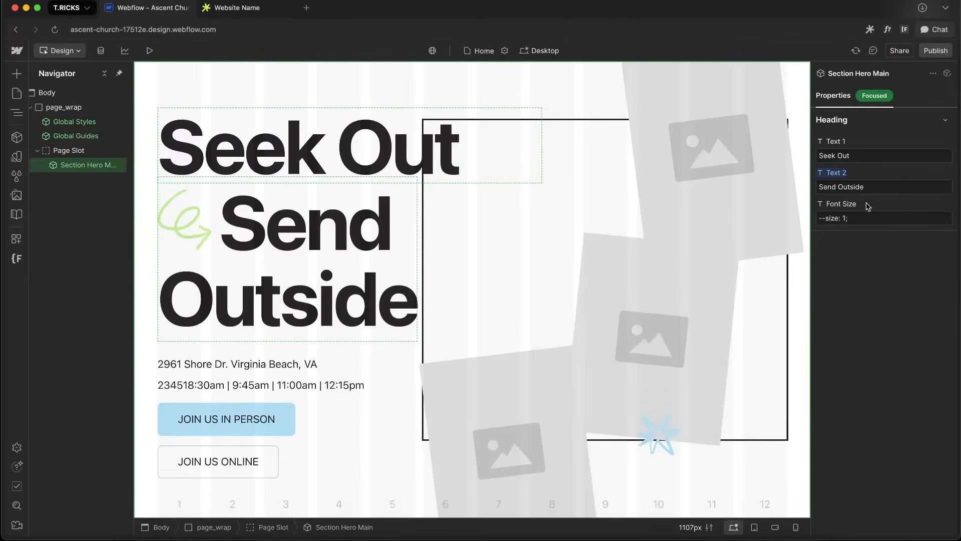
click(859, 216)
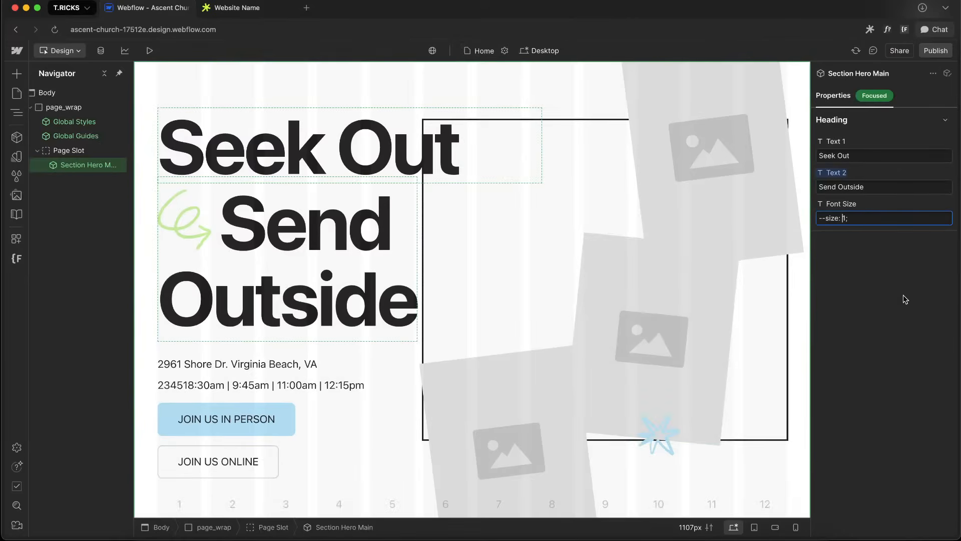
key(BackSpace)
text(0.9)
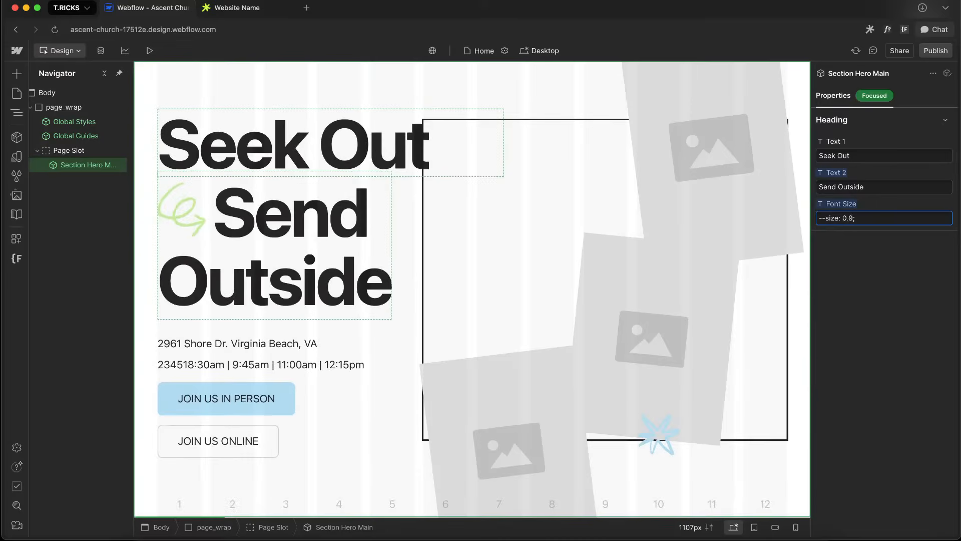
key(BackSpace)
text(8)
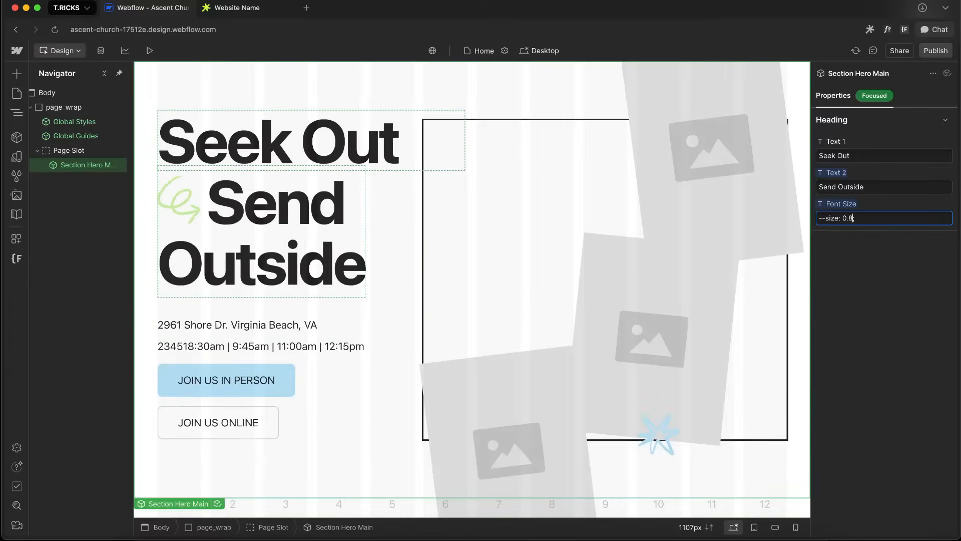
key(BackSpace)
text(7)
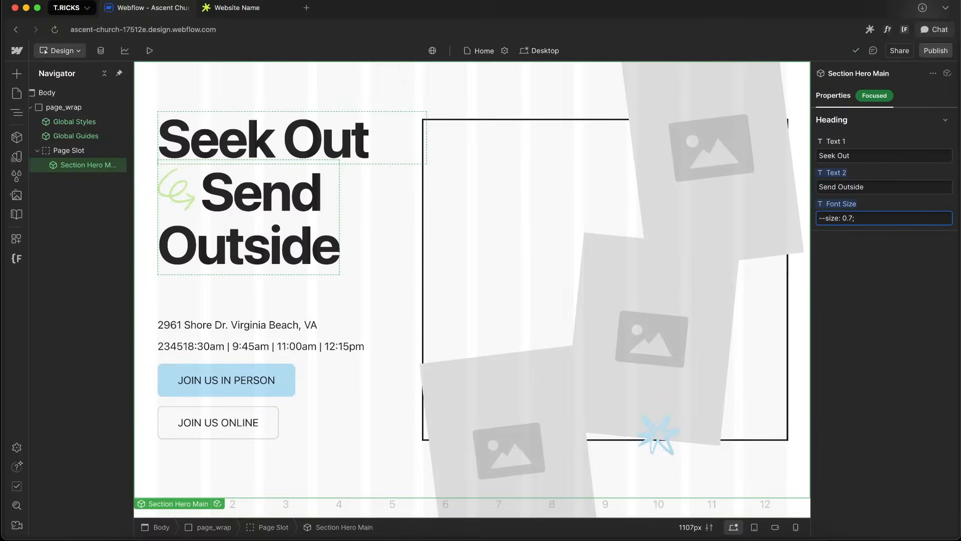
Set the instance's Font Size property to --size: 0.6;
double_click(361, 201)
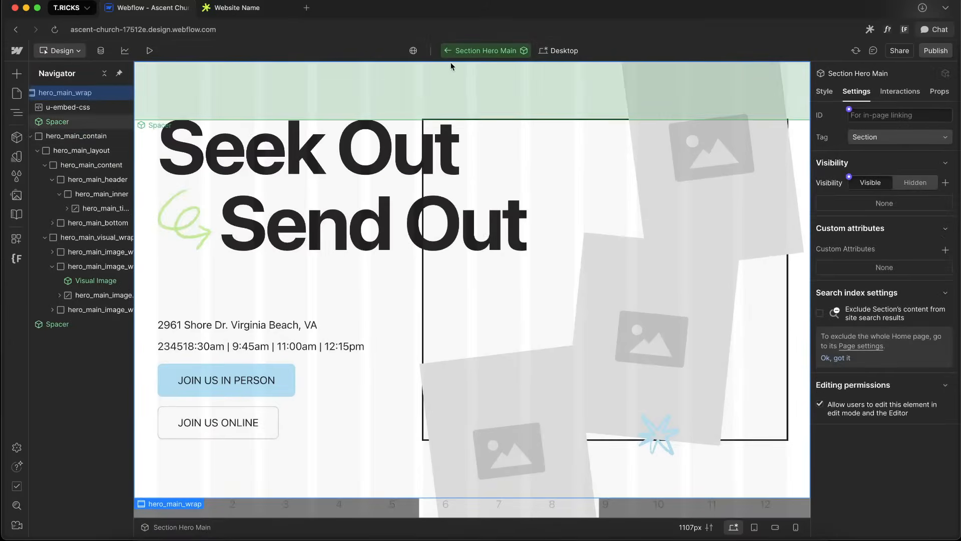
click(444, 51)
click(847, 221)
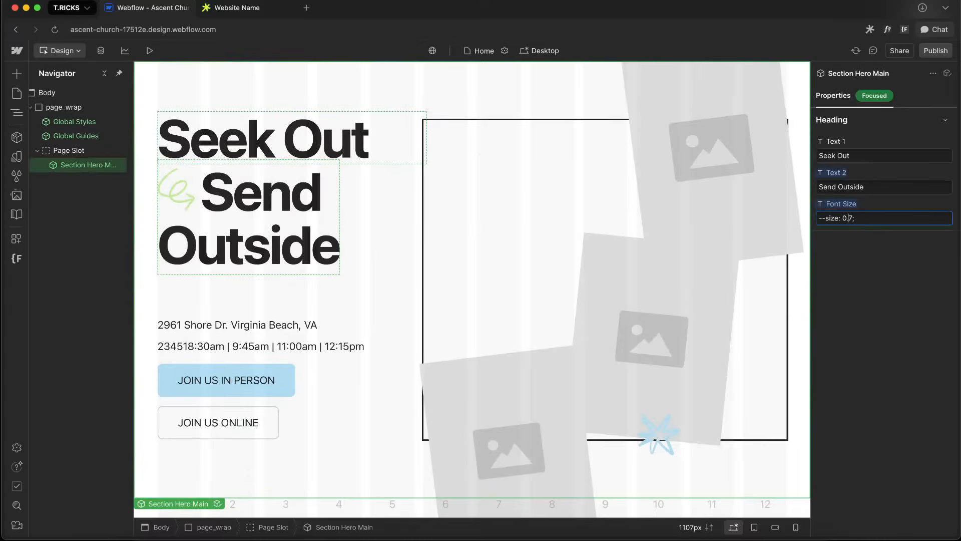
key(BackSpace)
text(5)
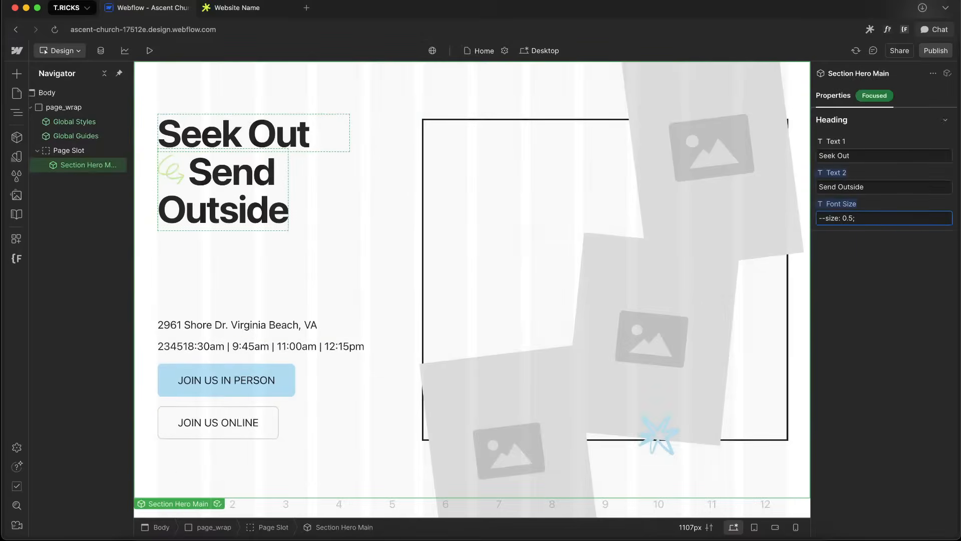
key(BackSpace)
text(6)
Open the component again and inspect hero_main_title's style settings and typography
double_click(291, 183)
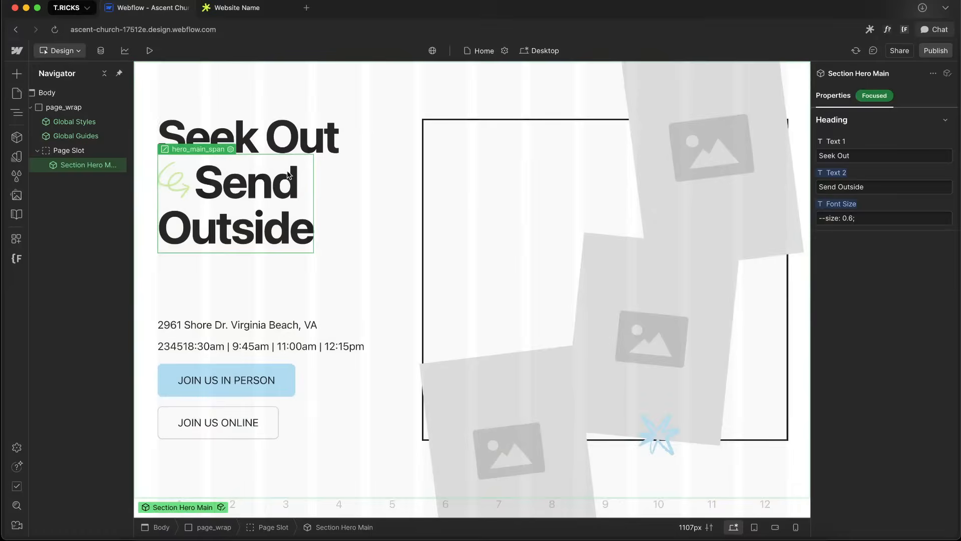
double_click(329, 173)
click(246, 192)
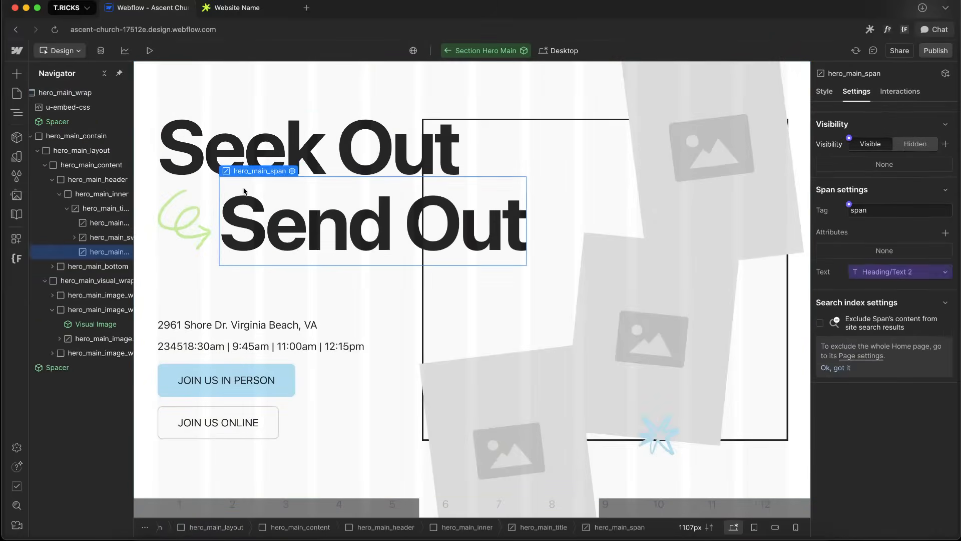
click(229, 214)
click(824, 90)
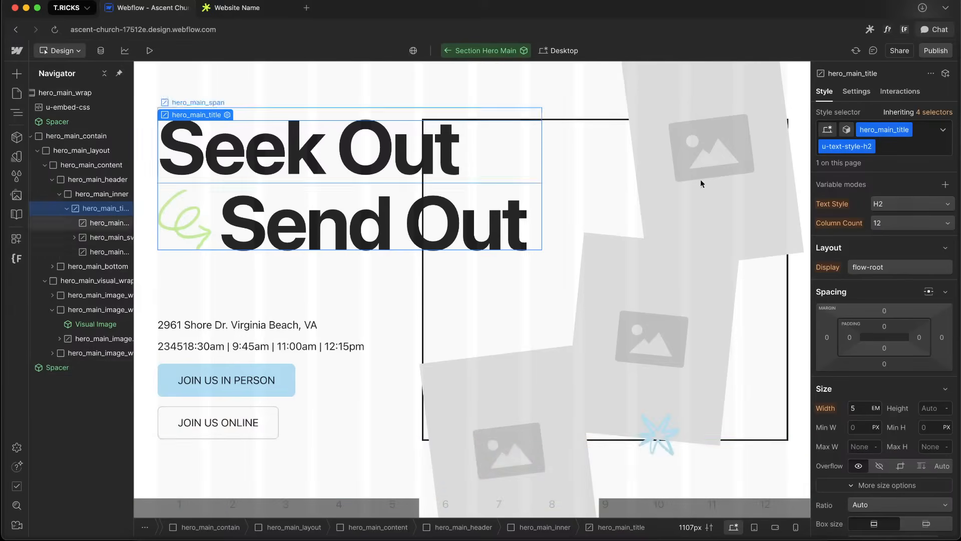
scroll(891, 322, down, 8)
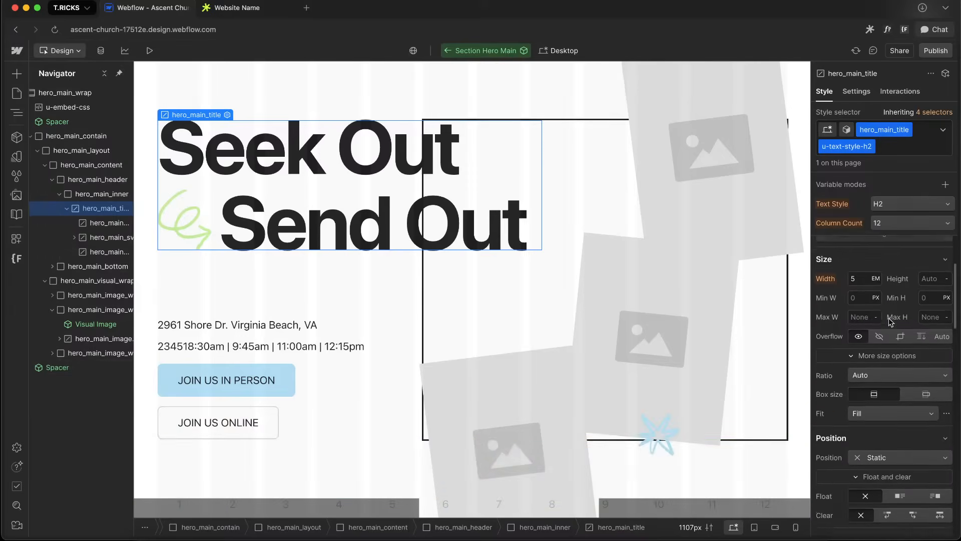
Select hero_main_inner and set its width to 142%
click(66, 208)
click(100, 195)
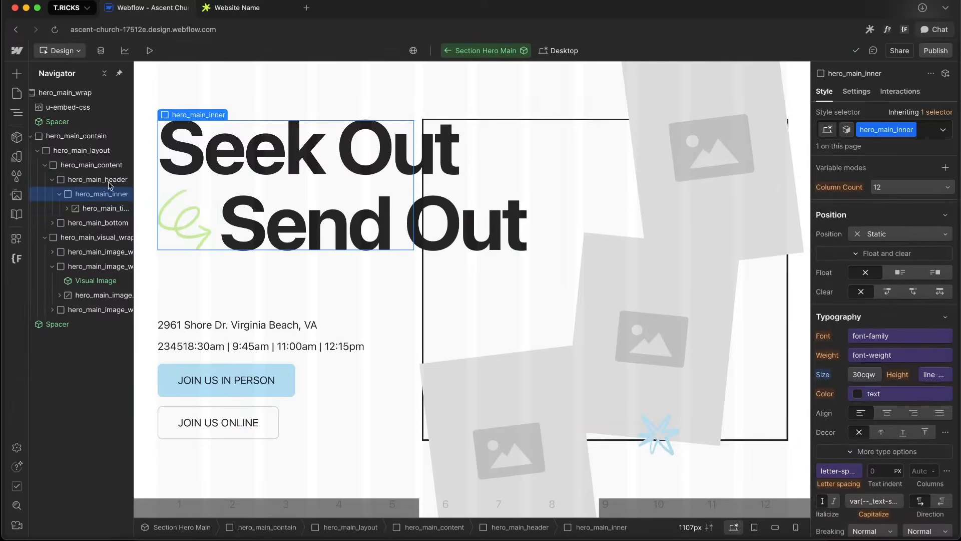
scroll(884, 344, up, 5)
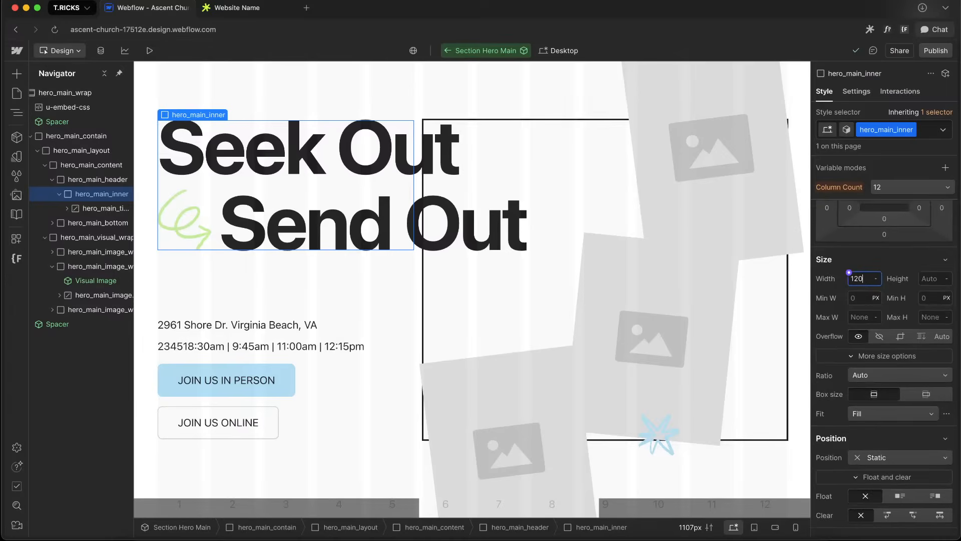
text(%)
key(Return)
key(shift+Up)
key(shift+Up)
key(shift+Up)
key(shift+Down)
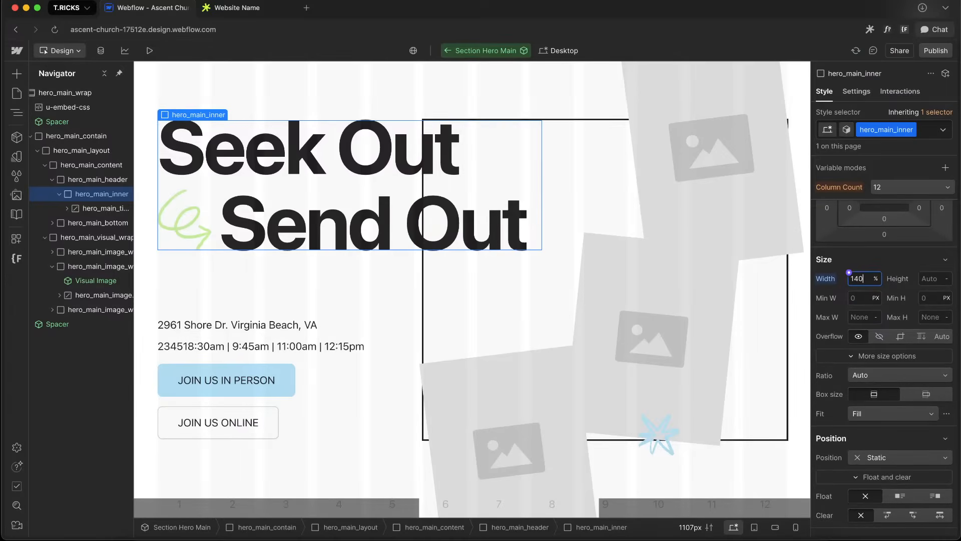
key(Up)
key(Up)
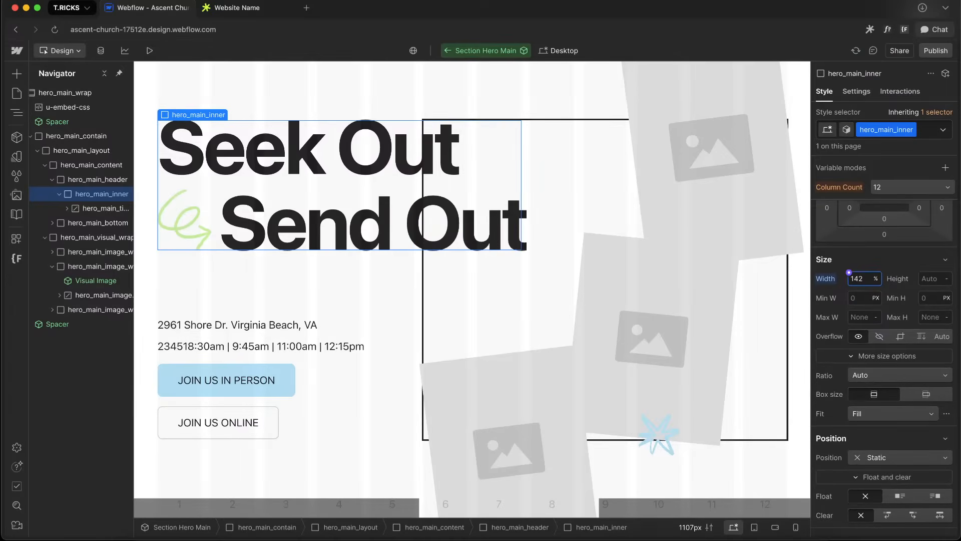
Select hero_main_title and reset its 5 em width to auto
scroll(895, 323, down, 5)
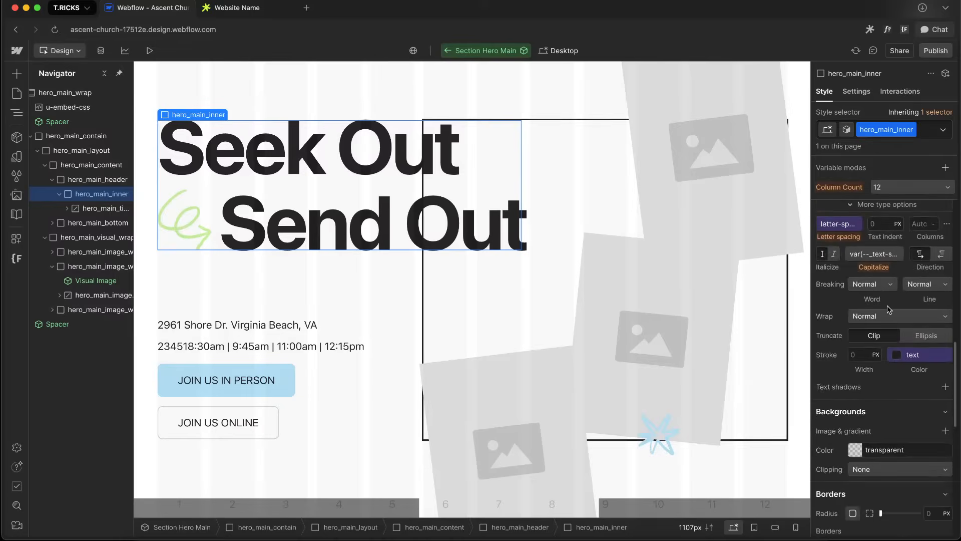
scroll(890, 313, up, 8)
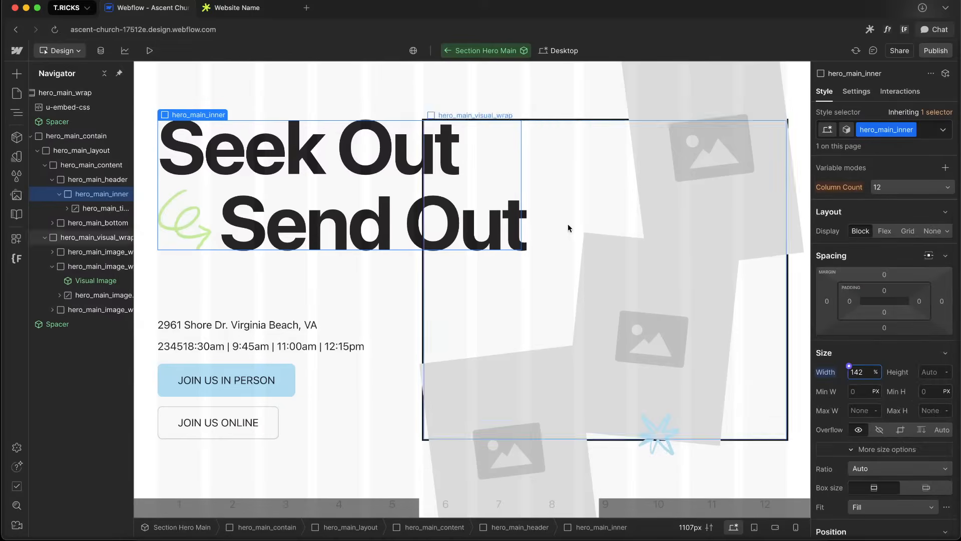
click(109, 209)
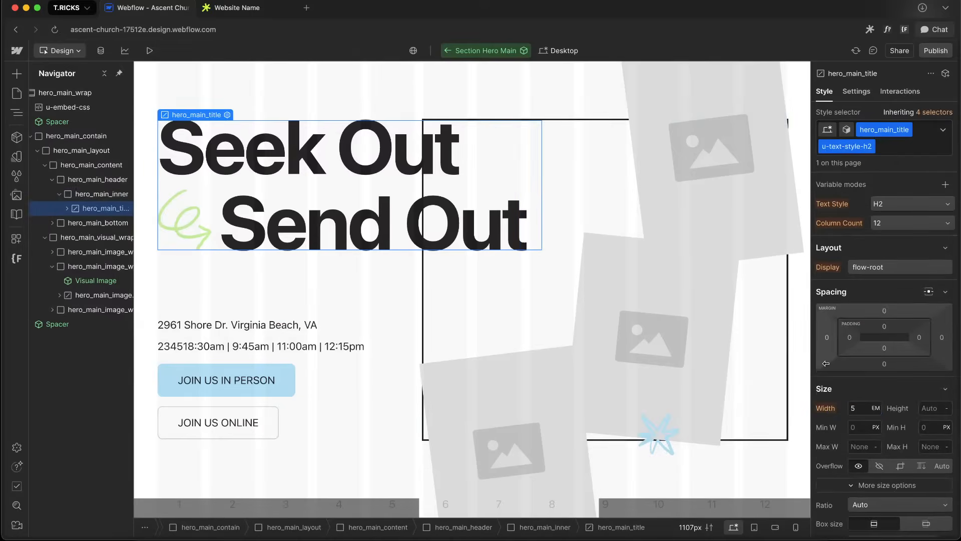
scroll(863, 353, down, 3)
click(825, 284)
click(849, 280)
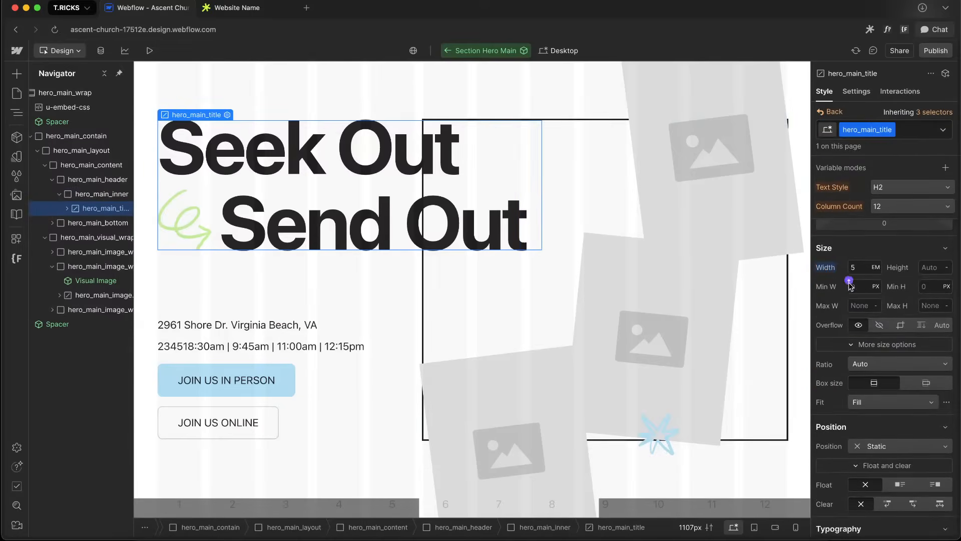
scroll(899, 280, down, 4)
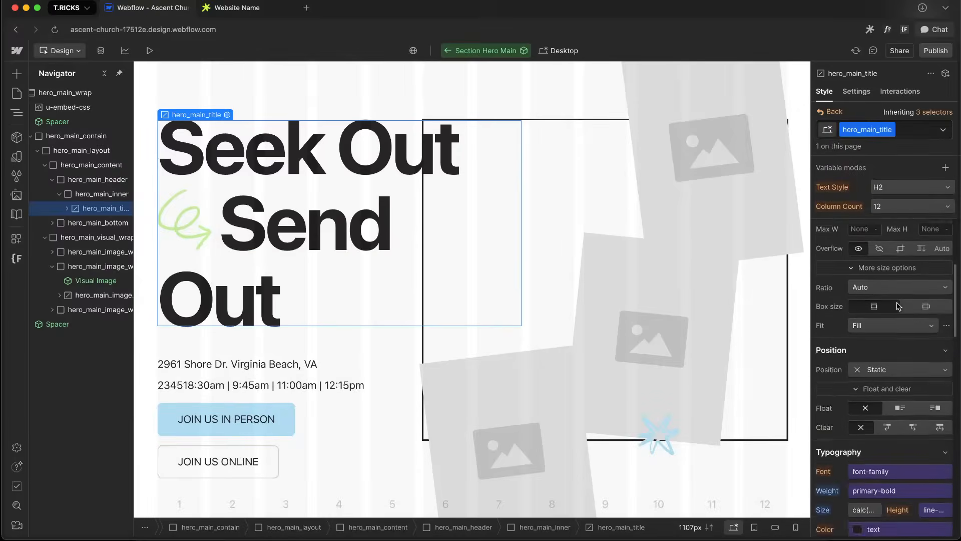
scroll(898, 306, down, 10)
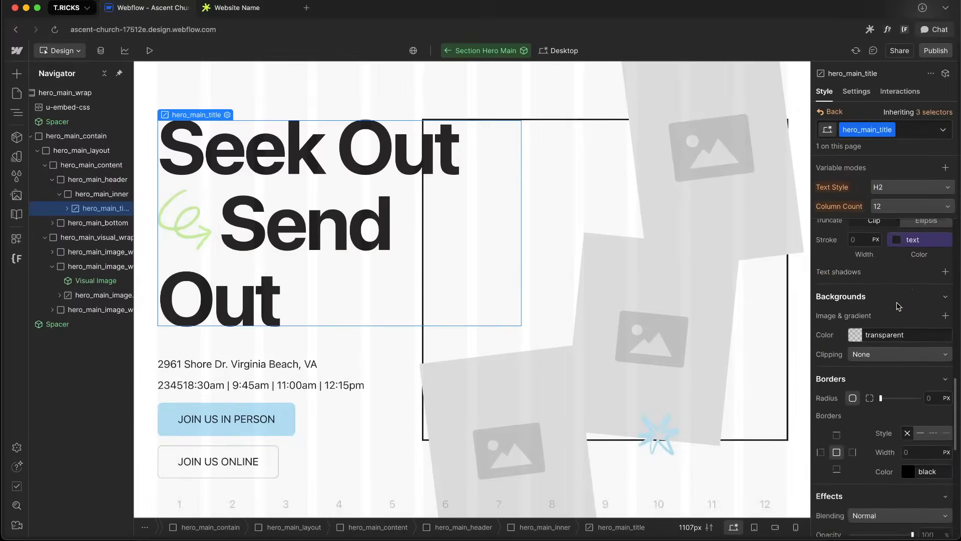
scroll(896, 303, up, 5)
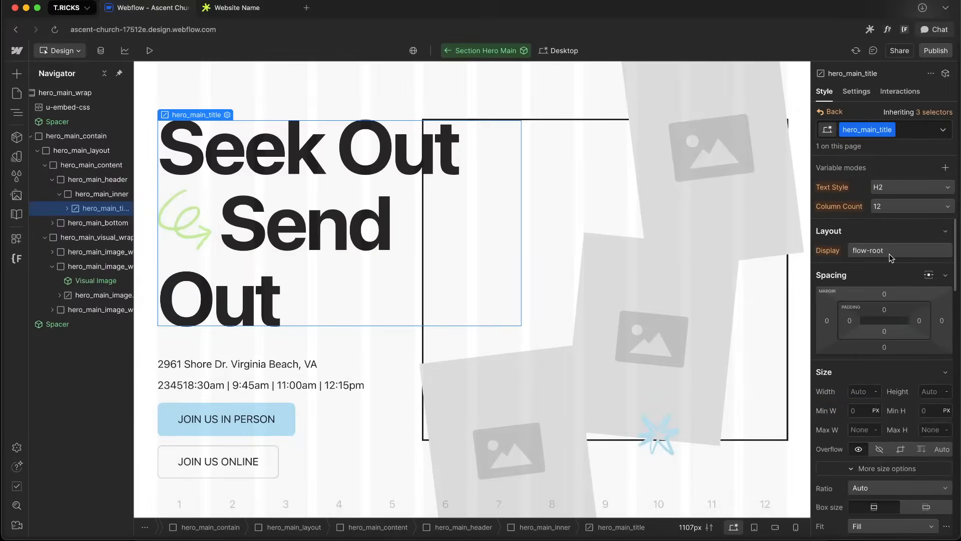
scroll(881, 301, down, 6)
Set hero_main_inner's font size to 29cqw
click(103, 194)
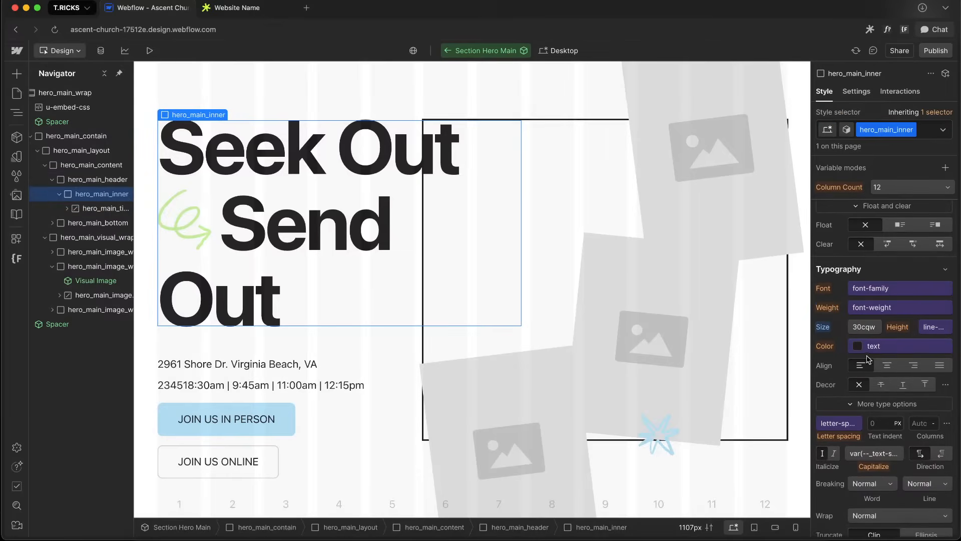
click(862, 327)
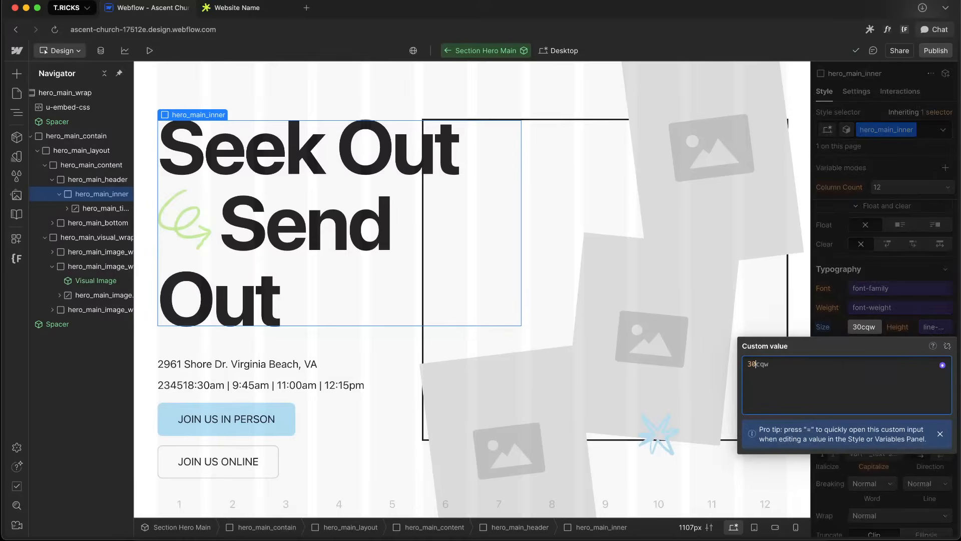
text(29)
key(Return)
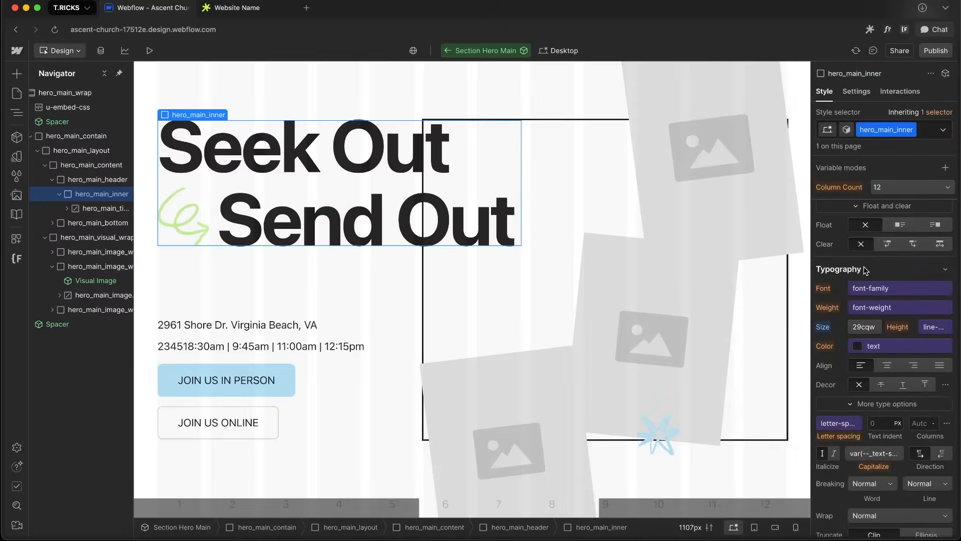
Review the custom properties of hero_main_inner and hero_main_title and preview the tablet breakpoint
scroll(874, 331, down, 1)
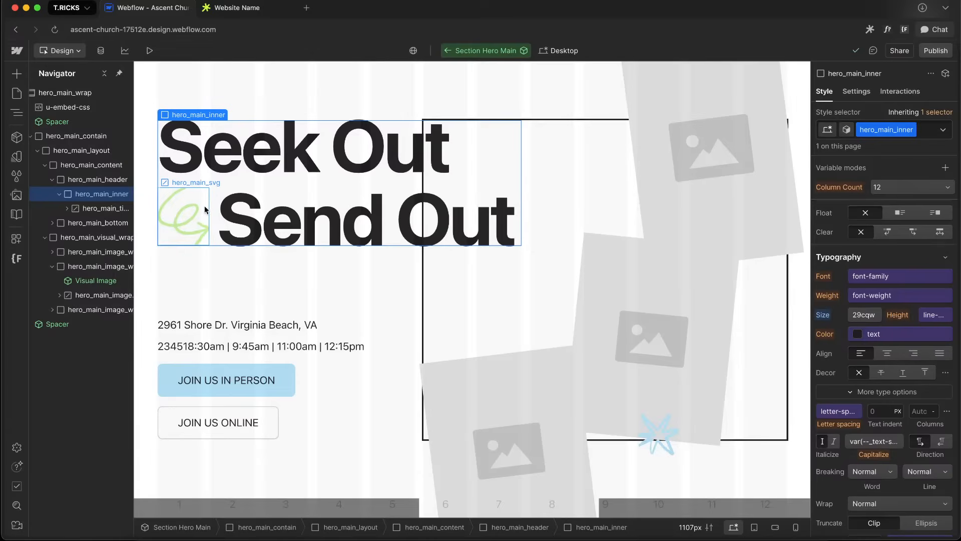
scroll(870, 280, up, 10)
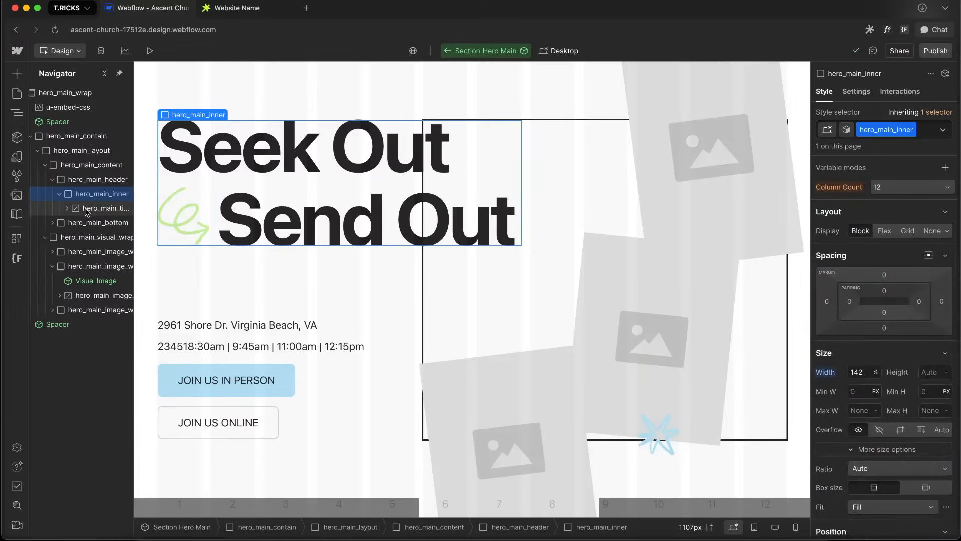
scroll(885, 336, down, 10)
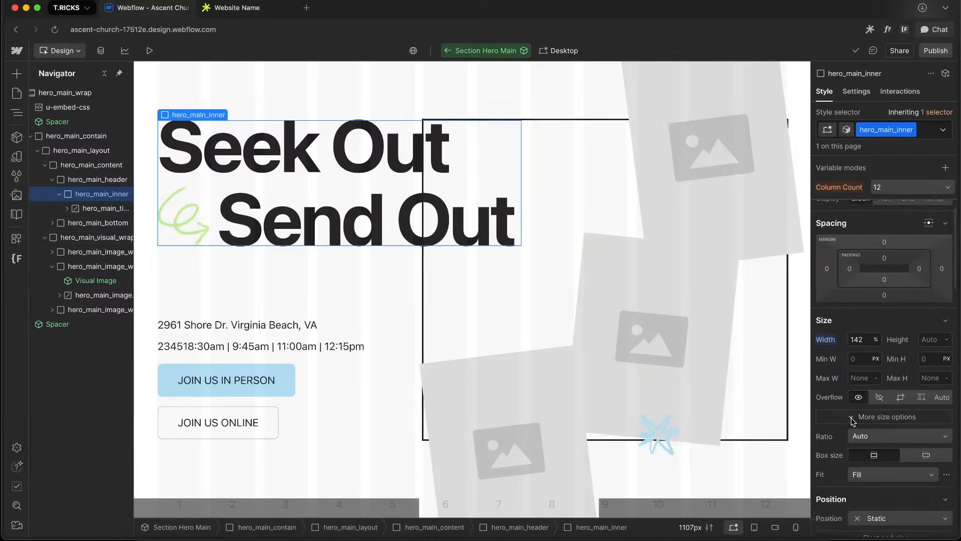
scroll(885, 335, up, 5)
scroll(861, 375, down, 5)
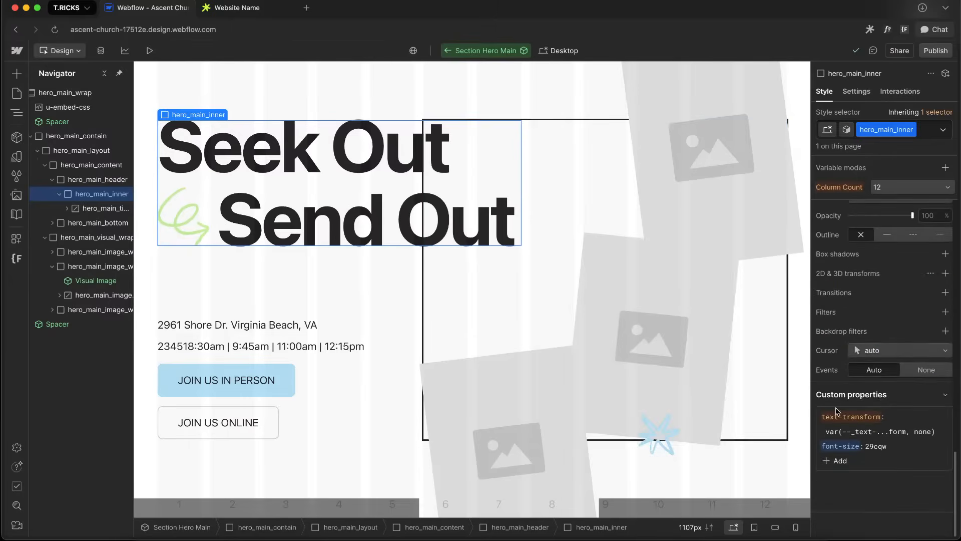
click(100, 209)
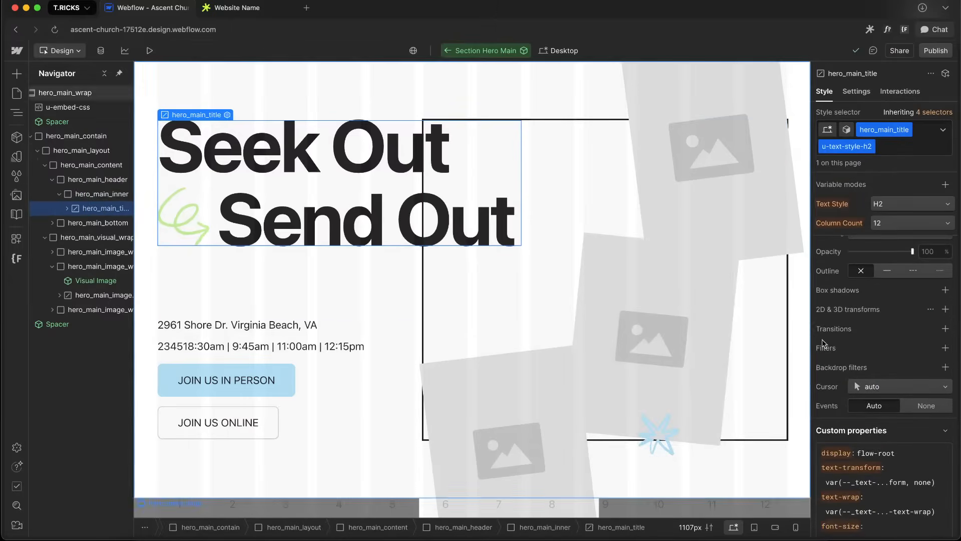
scroll(877, 398, down, 1)
key(shift+3)
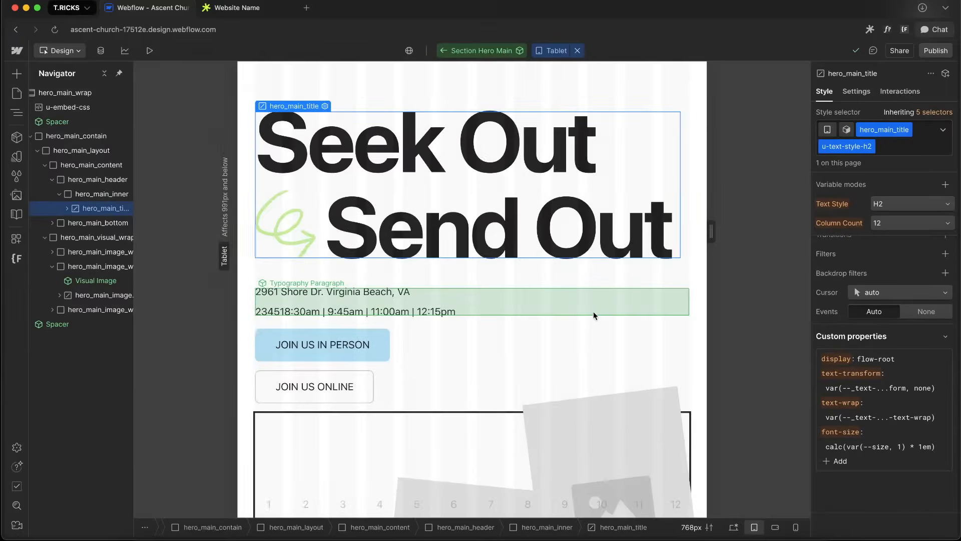
key(shift+1)
Leave the component and set the instance's Font Size property to --size: 0.74;
click(445, 50)
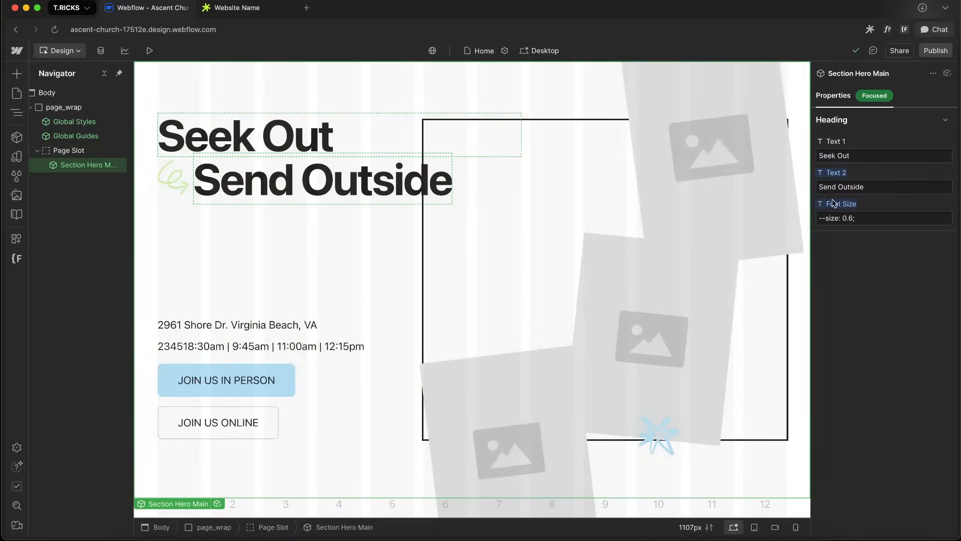
click(848, 214)
key(BackSpace)
text(8)
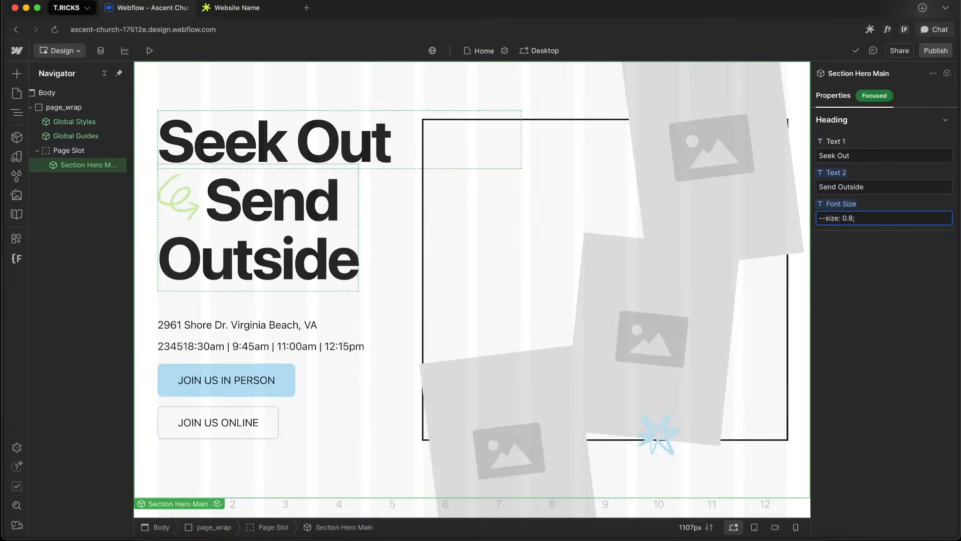
key(BackSpace)
text(7)
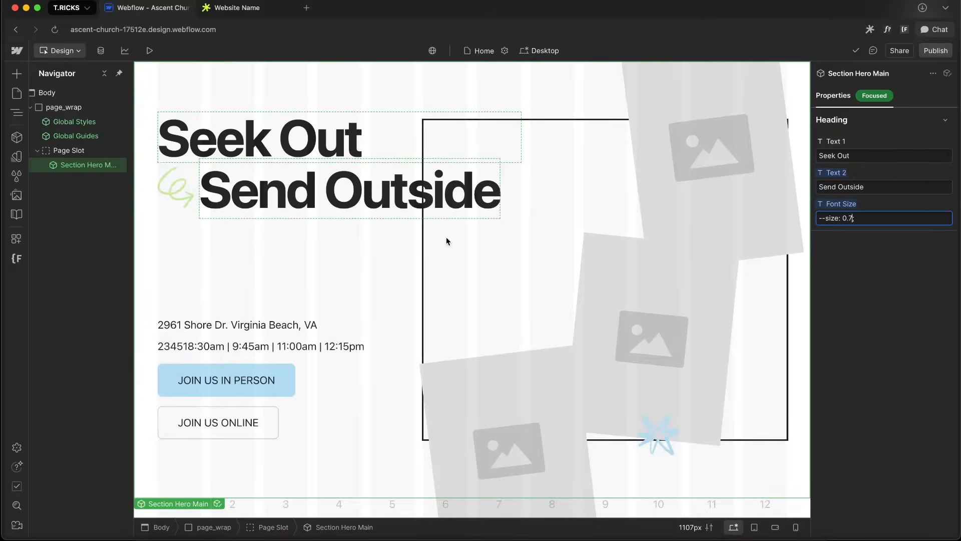
text(5)
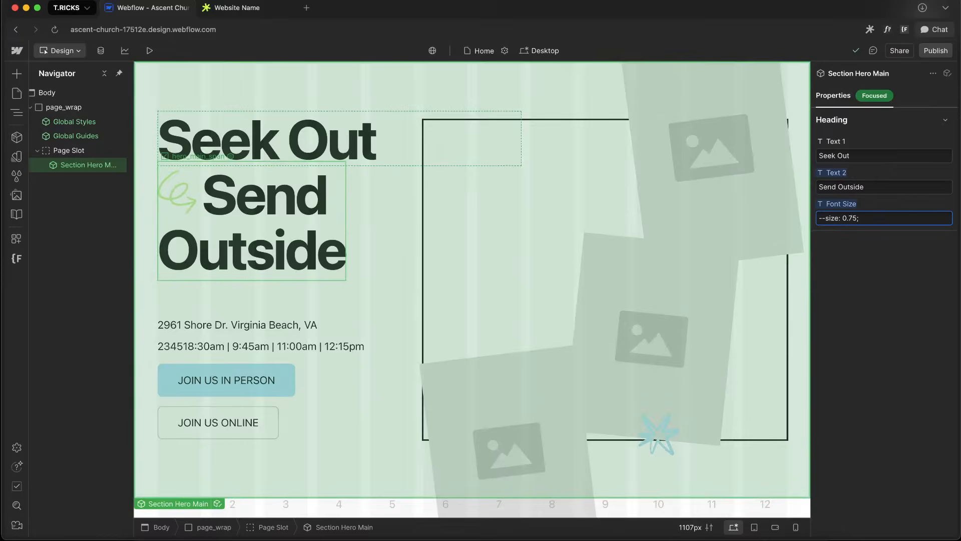
key(BackSpace)
text(4)
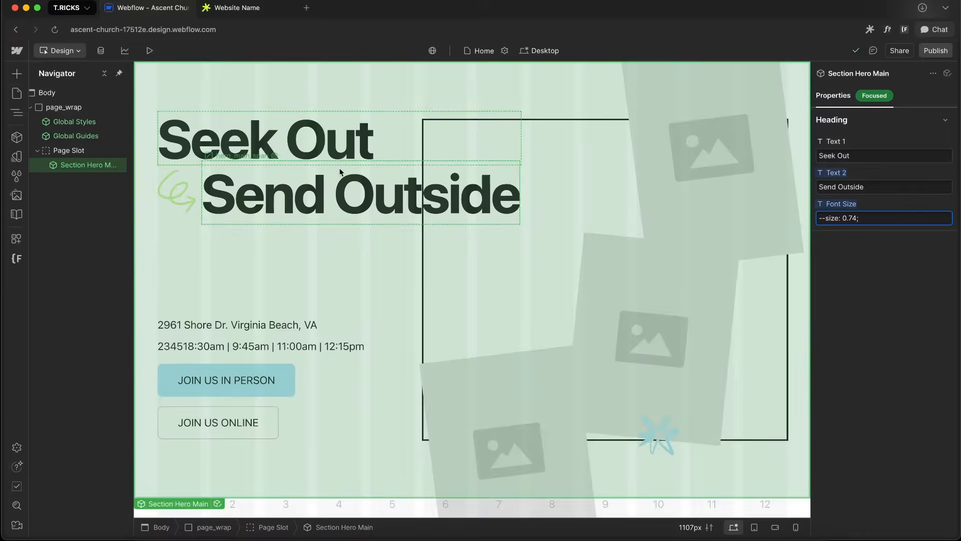
At the tablet breakpoint, open the component and examine the header, content and inner wrappers' styles
click(341, 180)
key(shift+2)
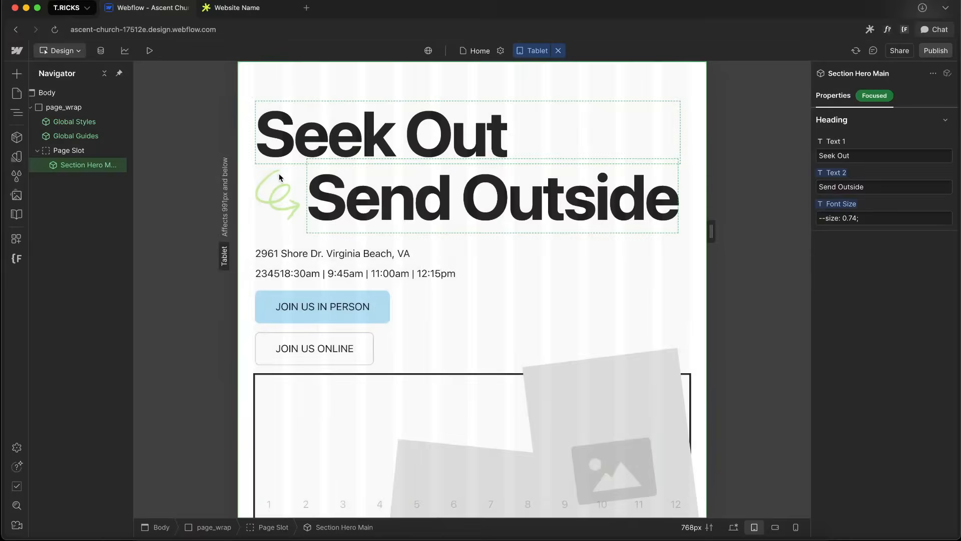
double_click(279, 173)
click(293, 182)
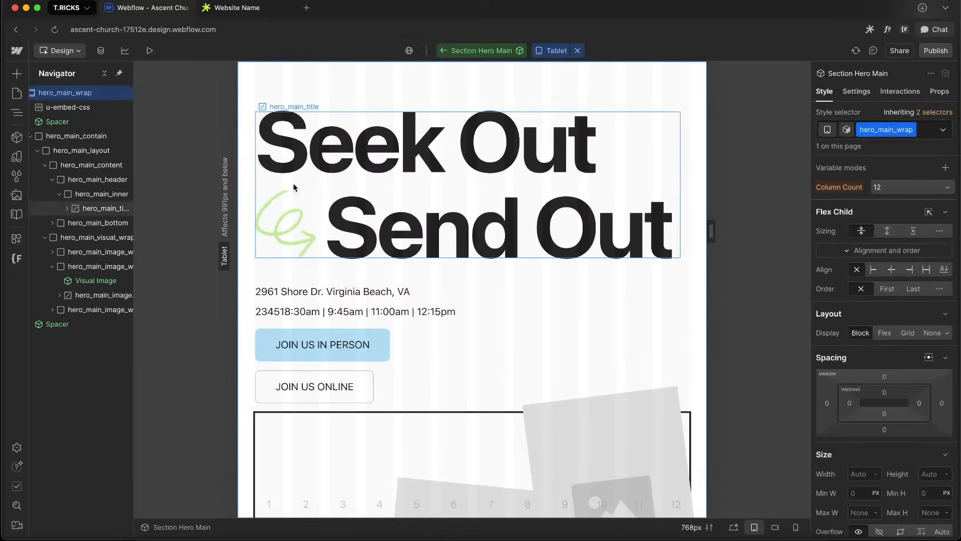
click(95, 179)
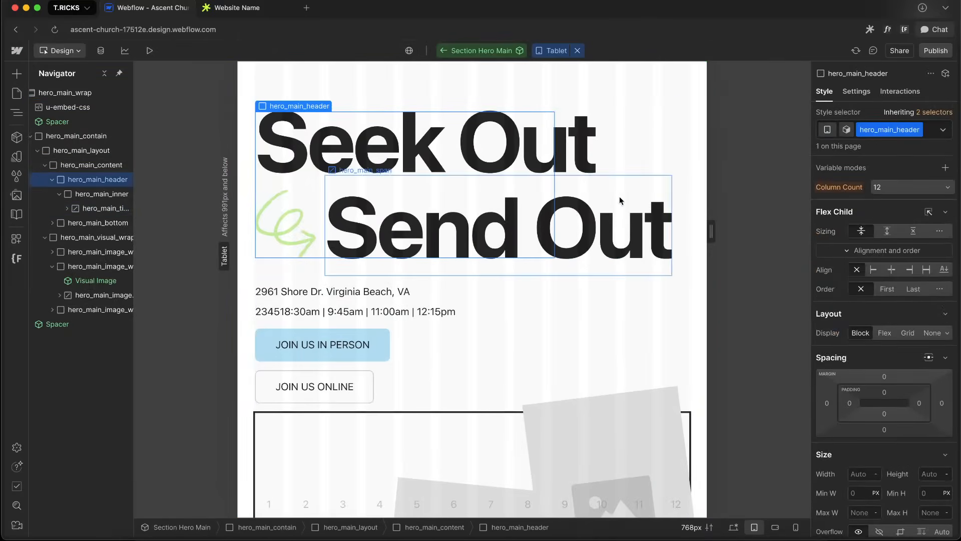
scroll(888, 363, down, 2)
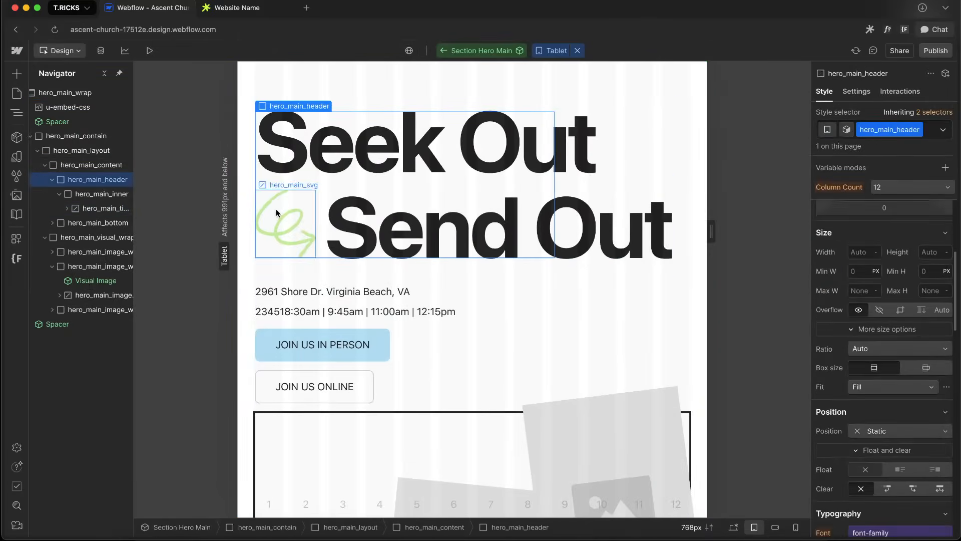
click(99, 165)
scroll(855, 348, down, 2)
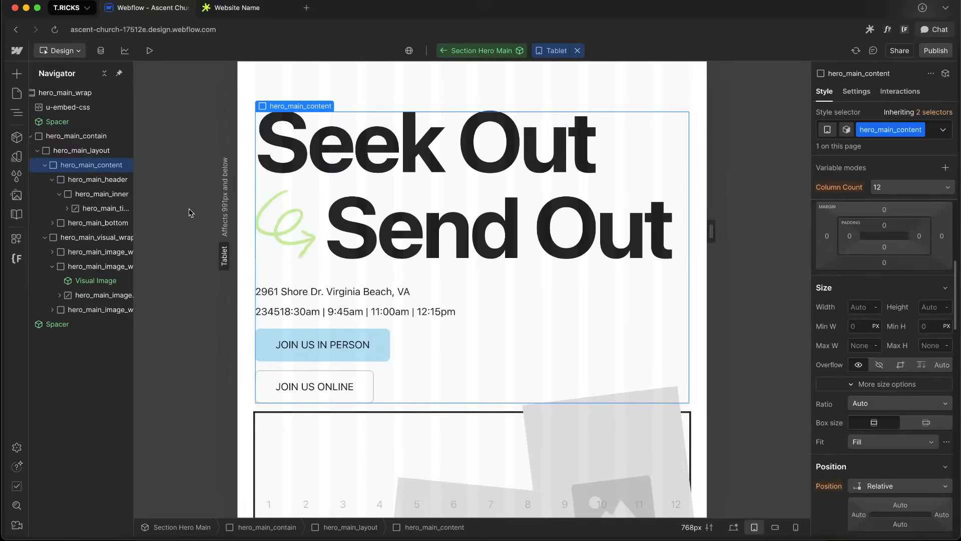
click(99, 181)
click(102, 196)
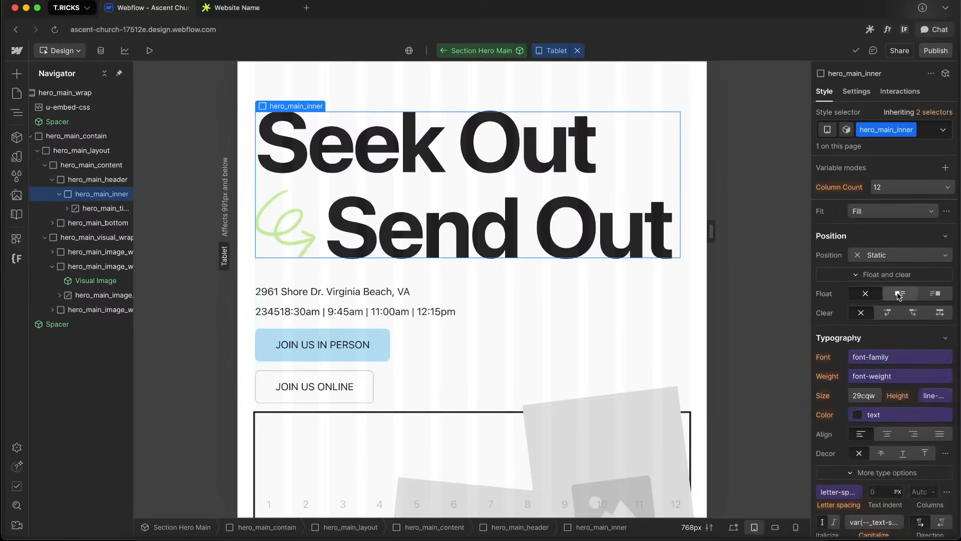
scroll(901, 290, up, 6)
In the embed CSS container query, replace the hero_main_header rule with hero_main_inner and set its width to 100%
double_click(886, 130)
key(ctrl+c)
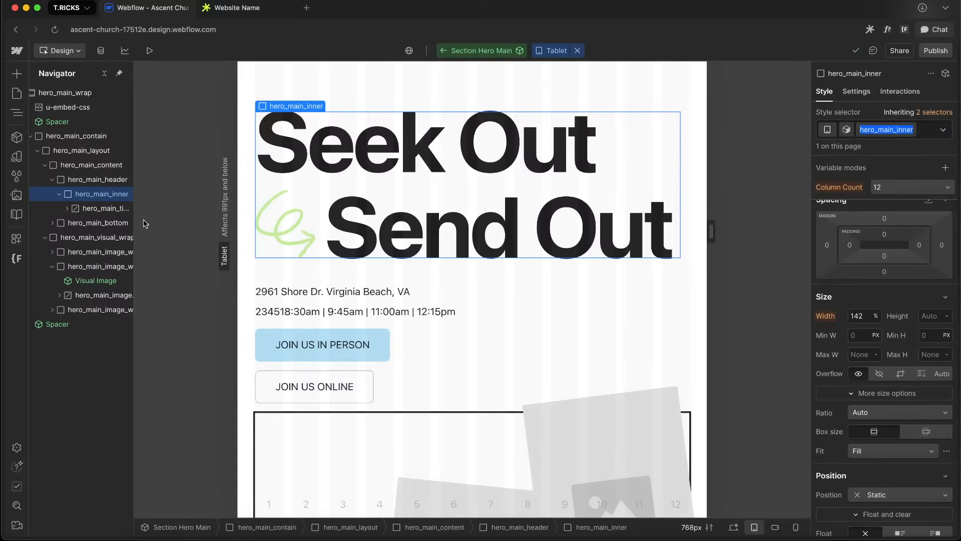
double_click(94, 111)
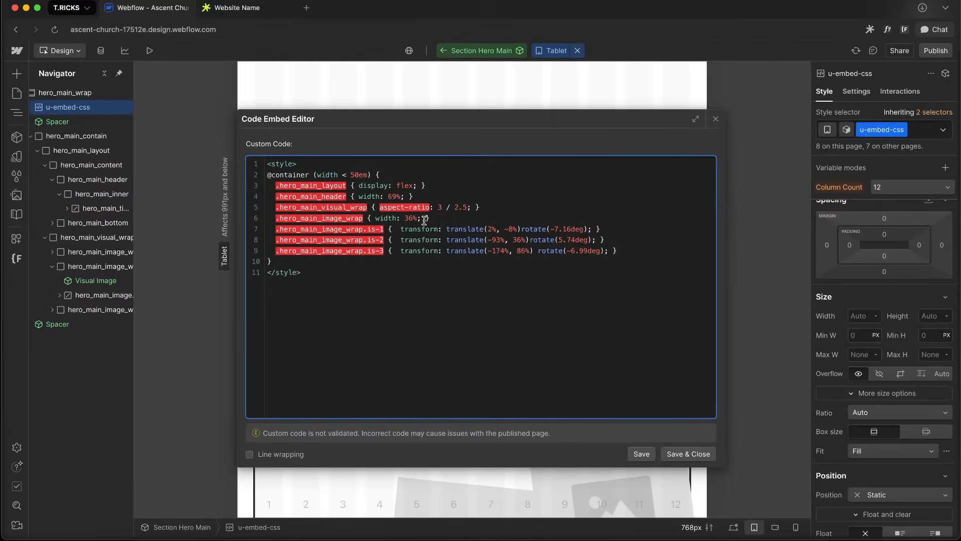
drag(424, 220, 357, 196)
click(371, 175)
click(316, 198)
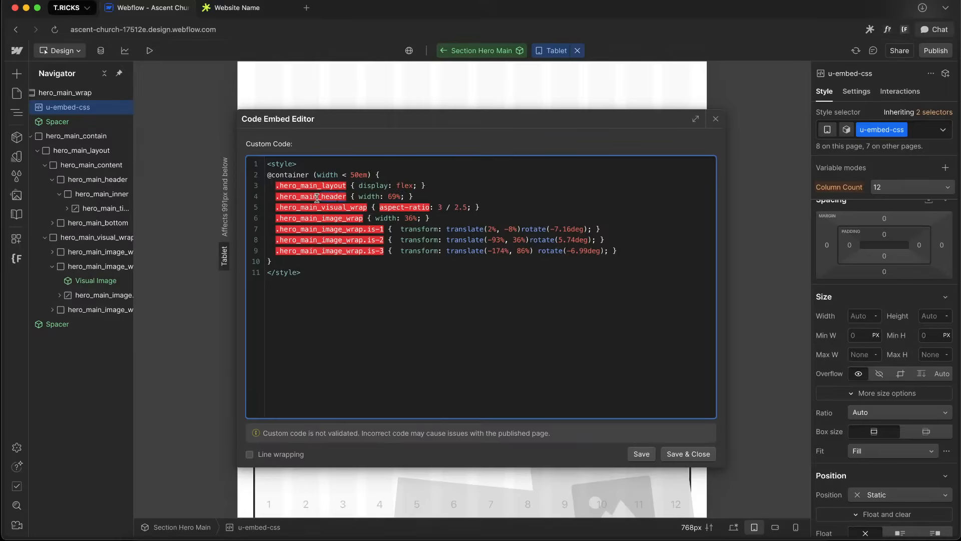
double_click(279, 198)
key(ctrl+v)
drag(355, 198, 401, 201)
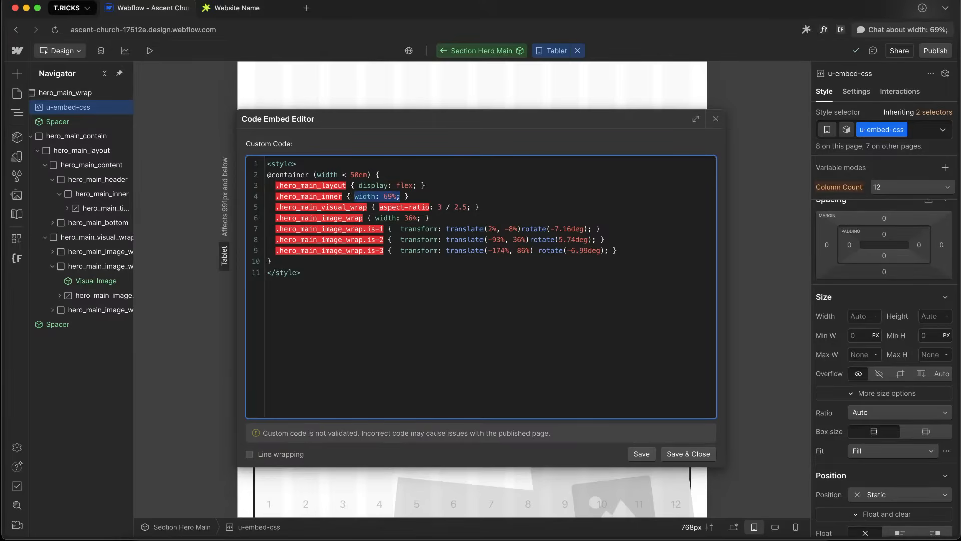
text(widt)
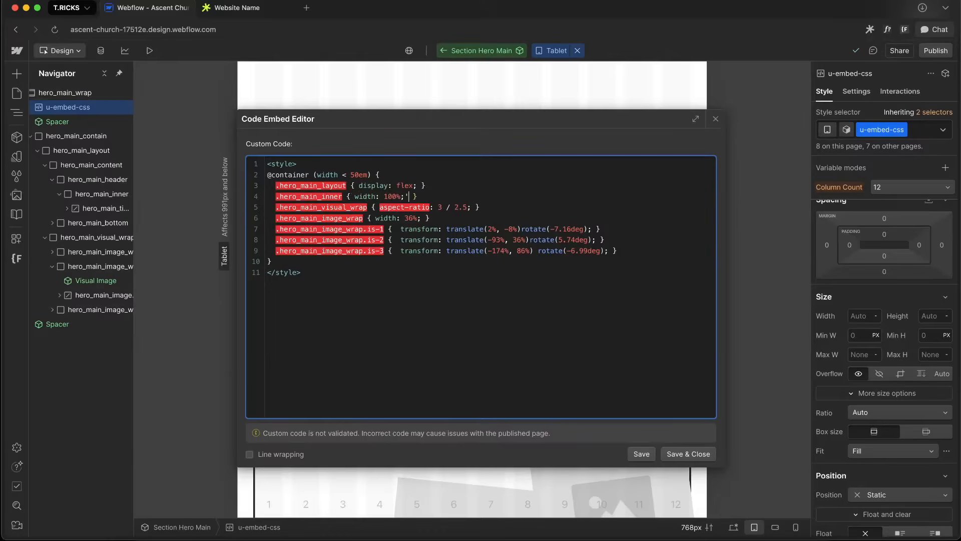
click(675, 455)
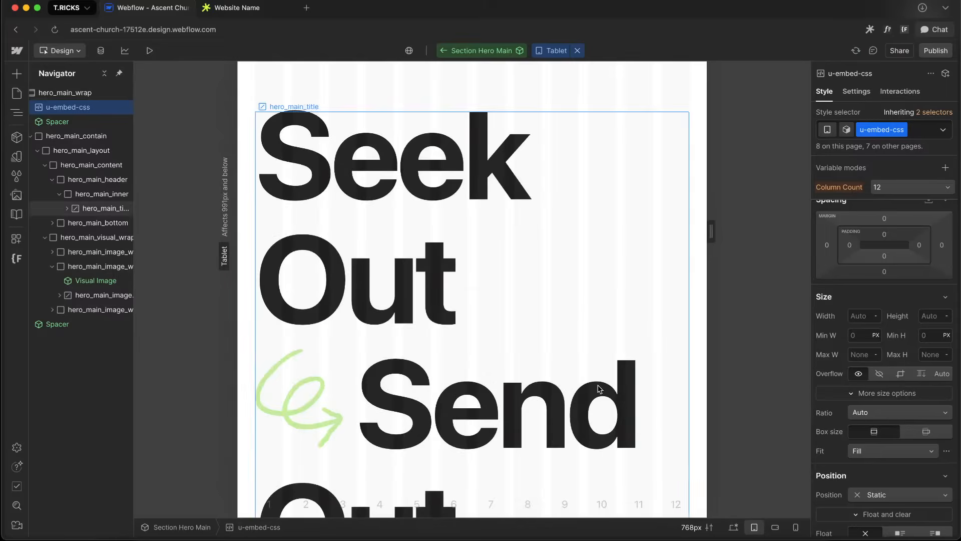
Review hero_main_inner's size settings and the embed CSS at the tablet breakpoint
click(455, 318)
key(Up)
key(Up)
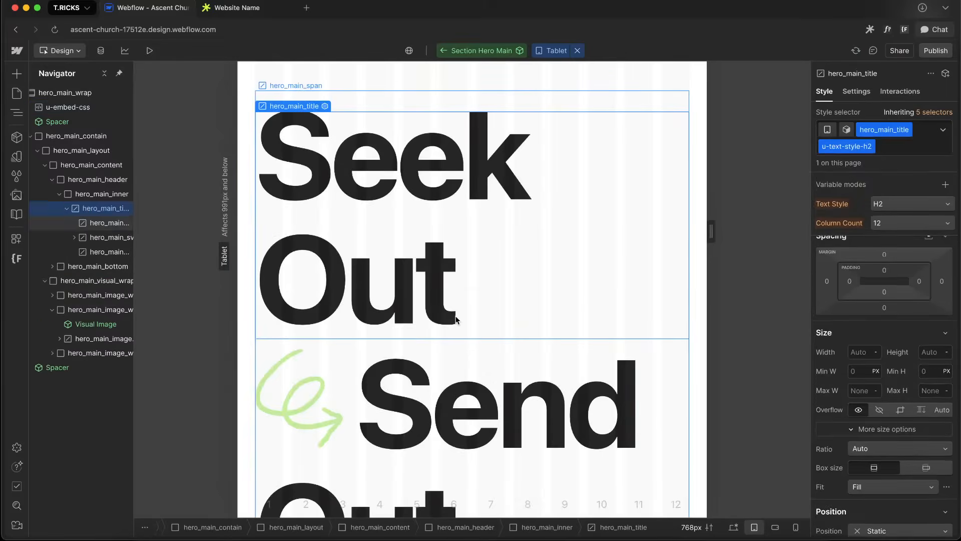
scroll(891, 400, down, 1)
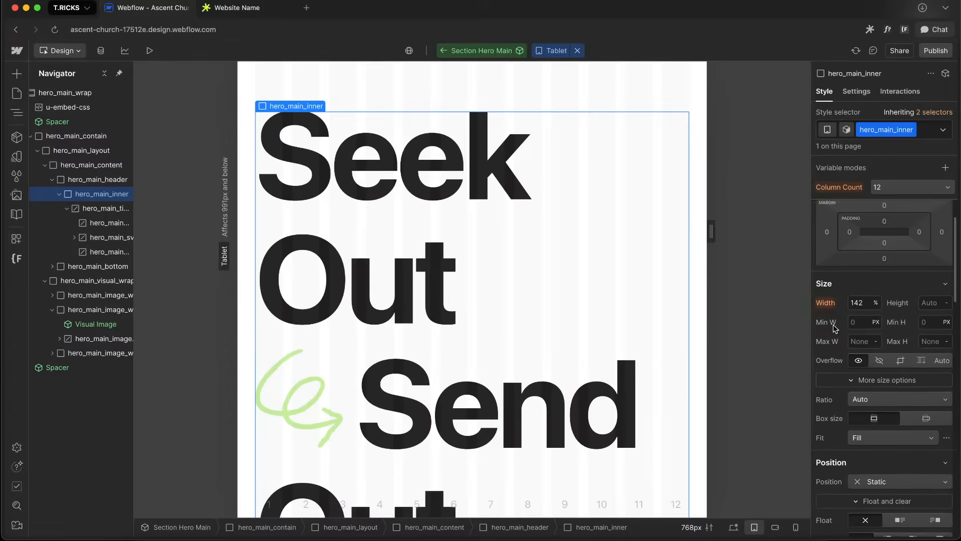
double_click(98, 108)
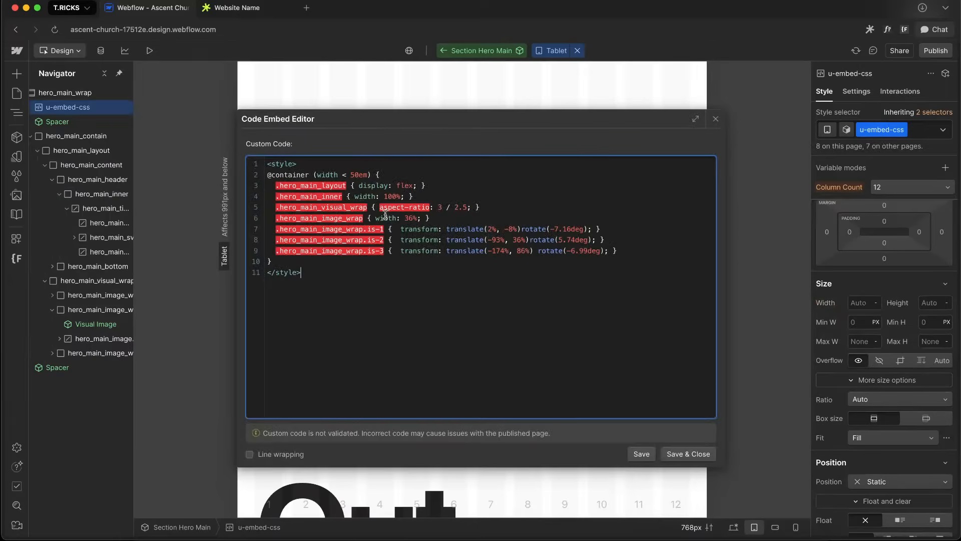
click(707, 477)
click(696, 454)
click(389, 211)
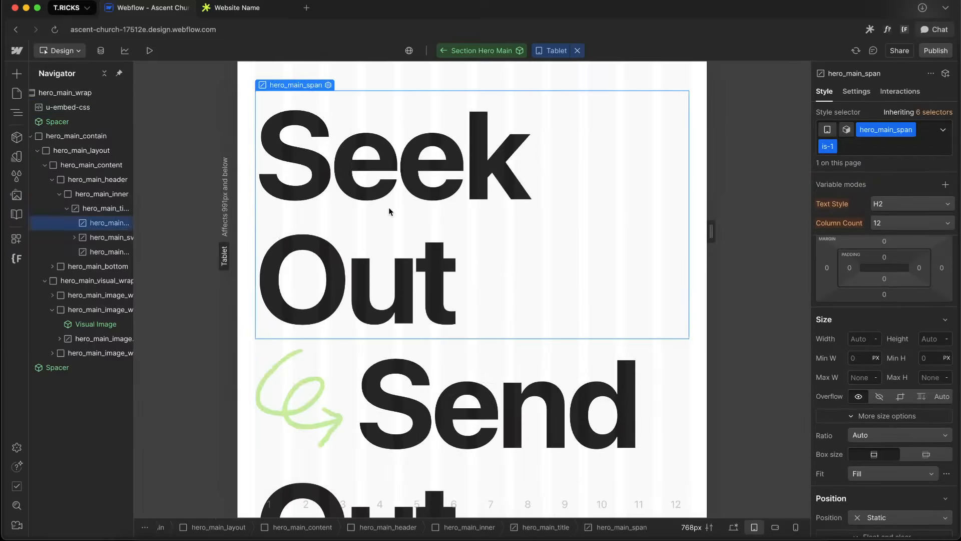
key(Up)
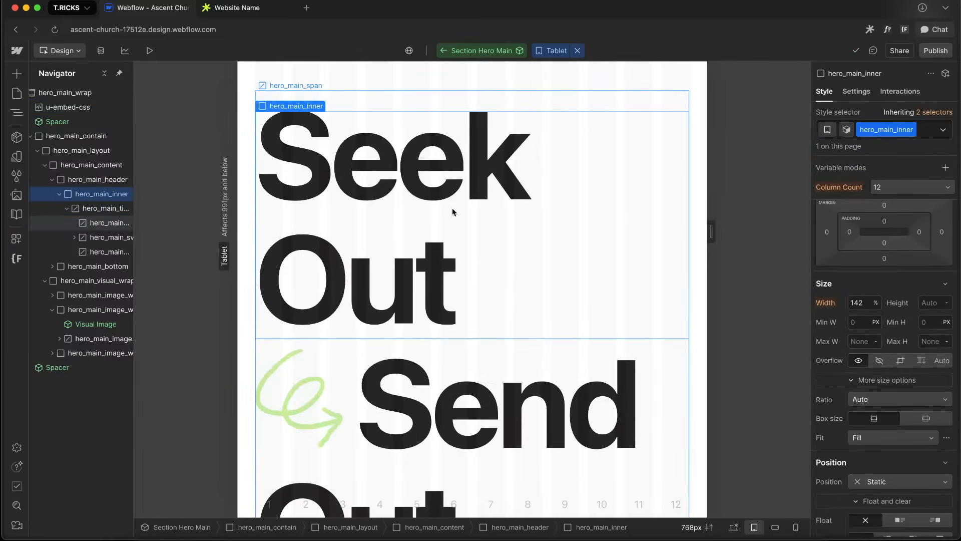
scroll(872, 336, down, 2)
scroll(880, 302, up, 1)
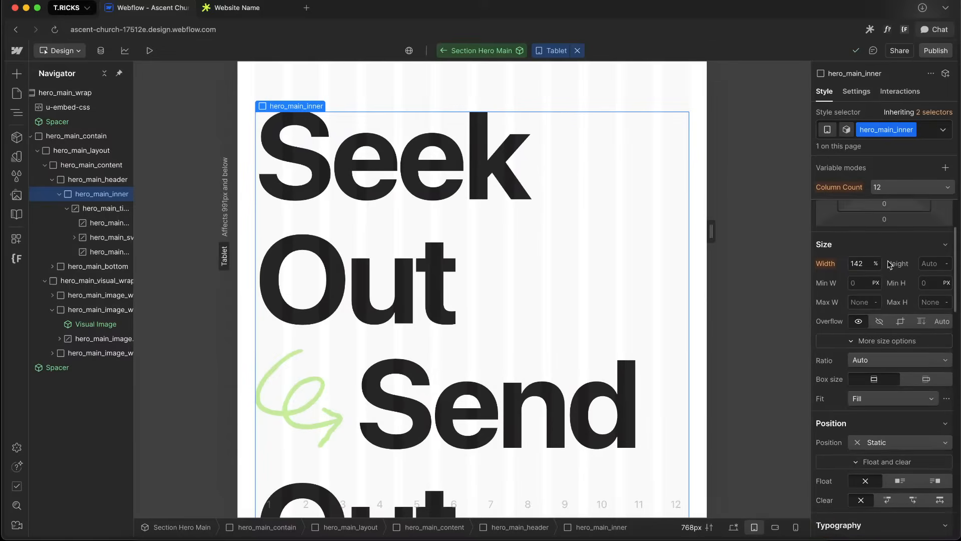
scroll(614, 317, down, 7)
scroll(614, 317, up, 5)
scroll(614, 321, up, 3)
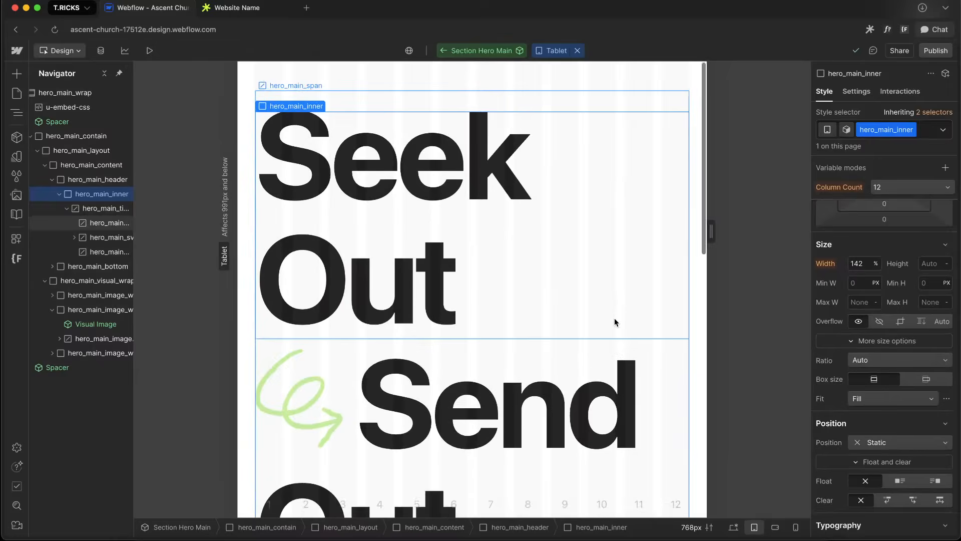
Switch to the desktop breakpoint and inspect the typography of hero_main_title and hero_main_inner
click(733, 527)
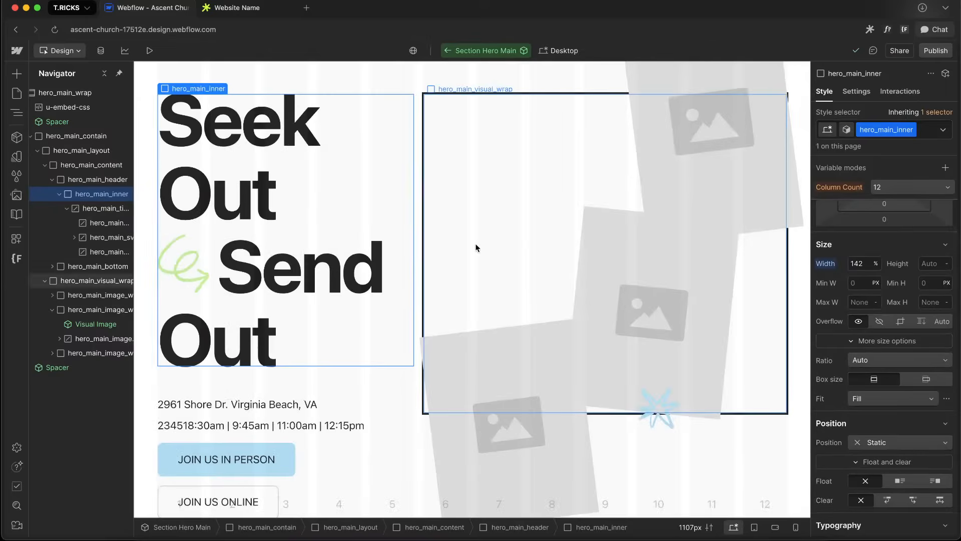
click(117, 211)
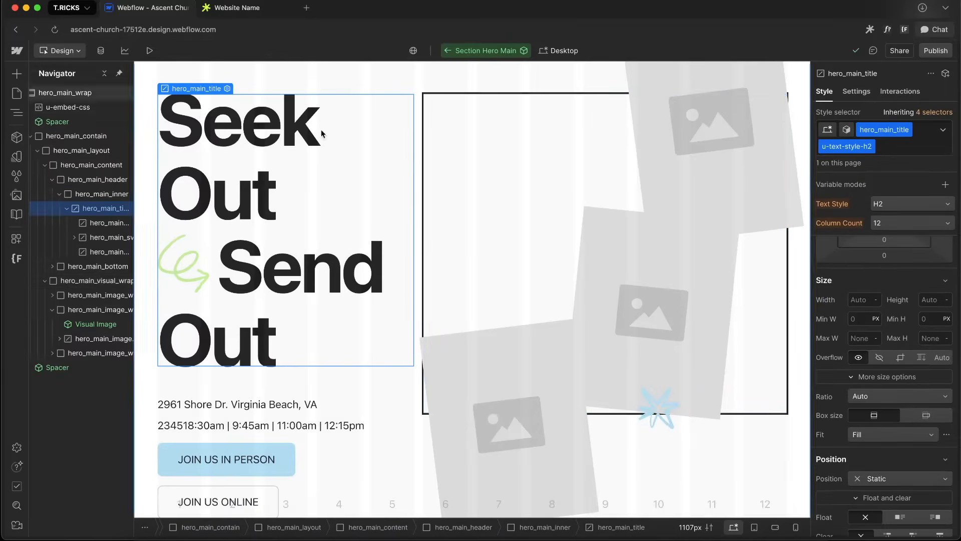
scroll(860, 332, down, 3)
scroll(860, 331, down, 4)
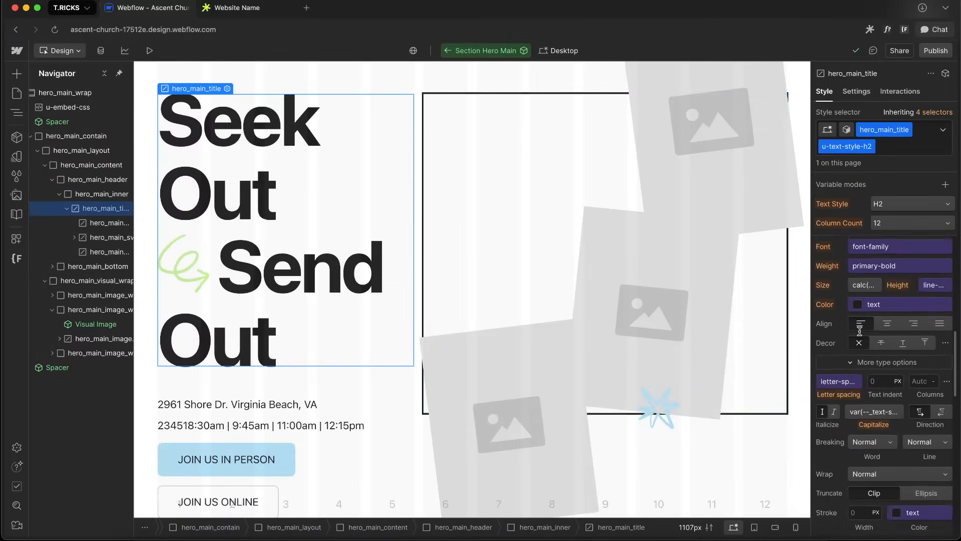
click(100, 195)
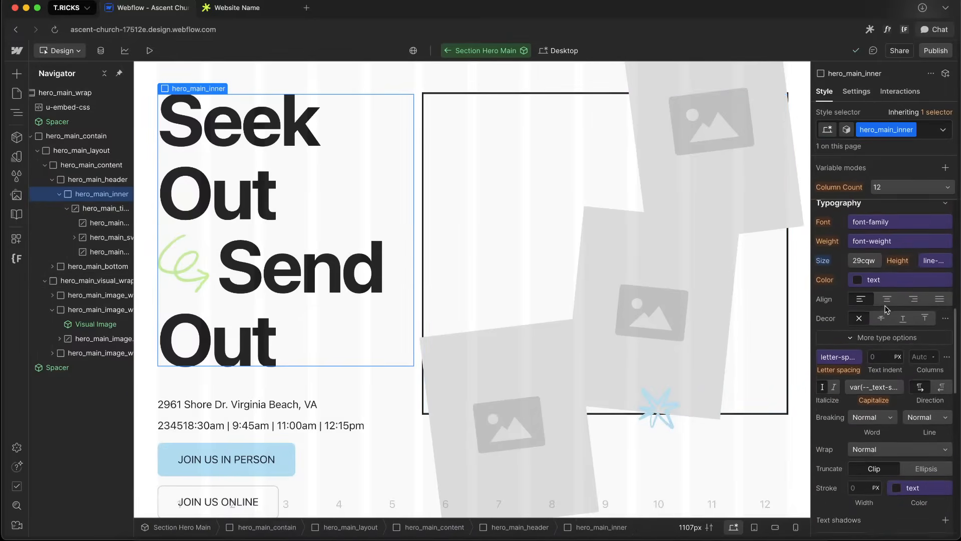
scroll(851, 295, up, 1)
click(864, 261)
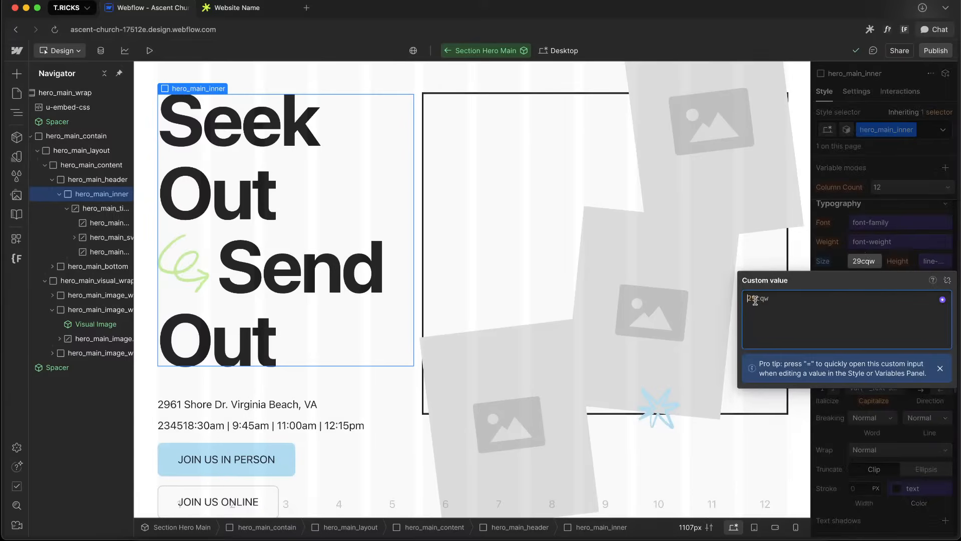
scroll(871, 251, up, 8)
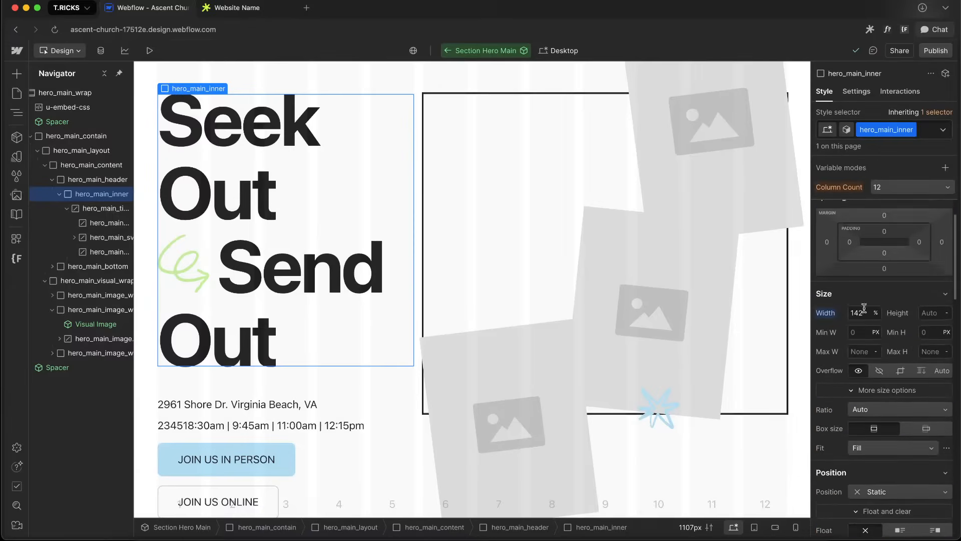
scroll(908, 315, up, 2)
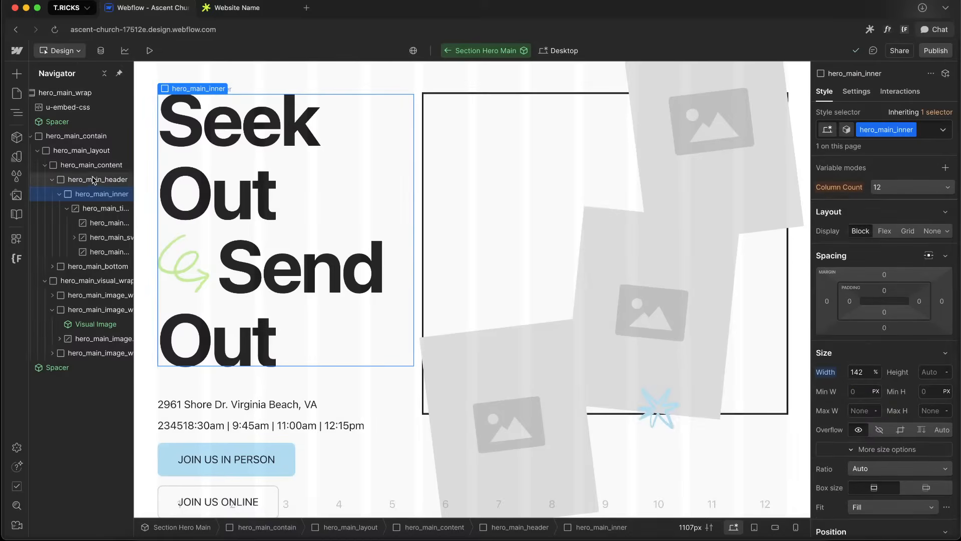
Reopen the embed CSS to review it, then inspect the hero title span and title on the canvas
click(59, 193)
double_click(95, 107)
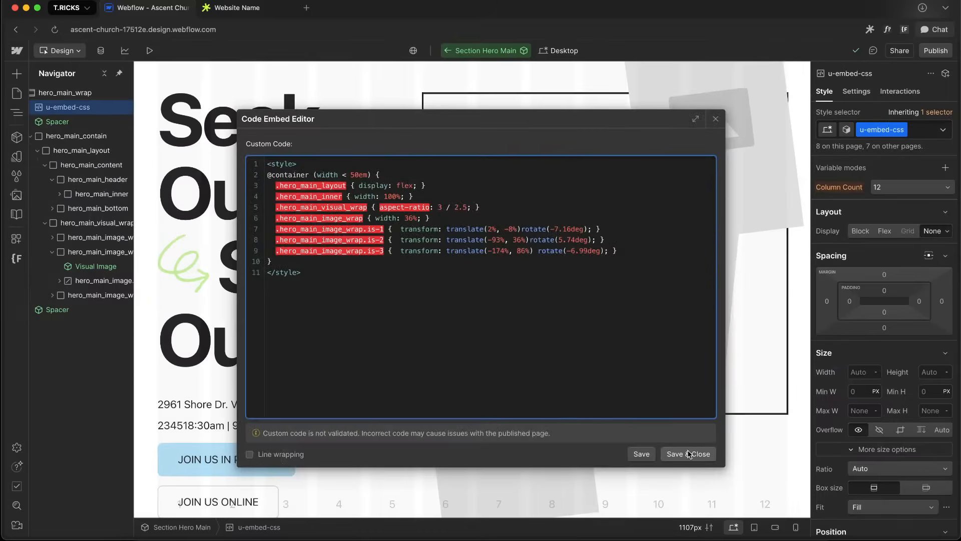
drag(287, 195, 453, 189)
click(452, 189)
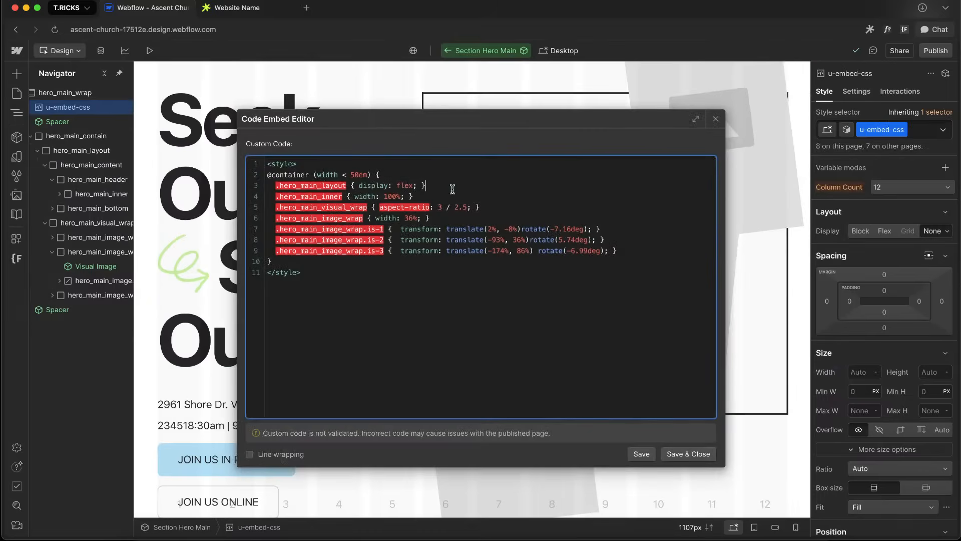
click(667, 446)
click(270, 299)
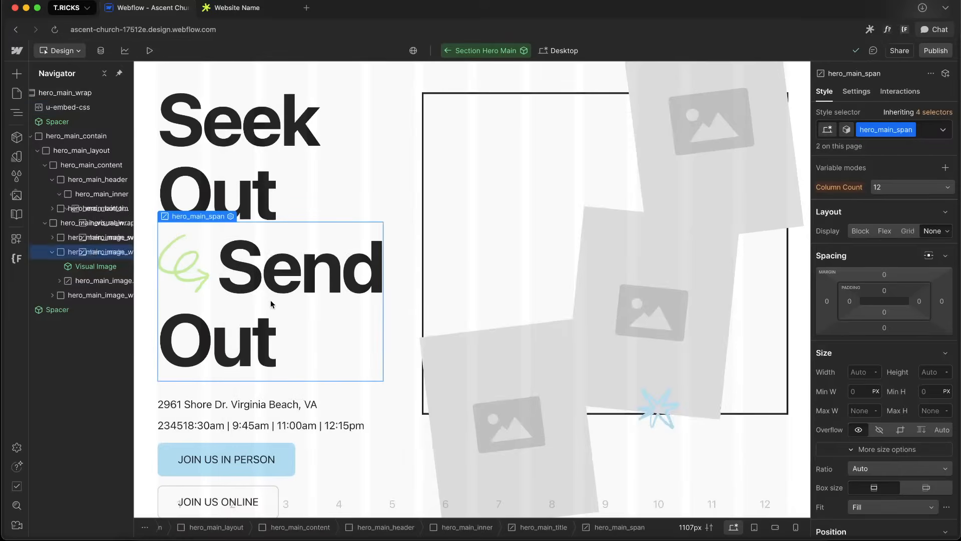
click(297, 201)
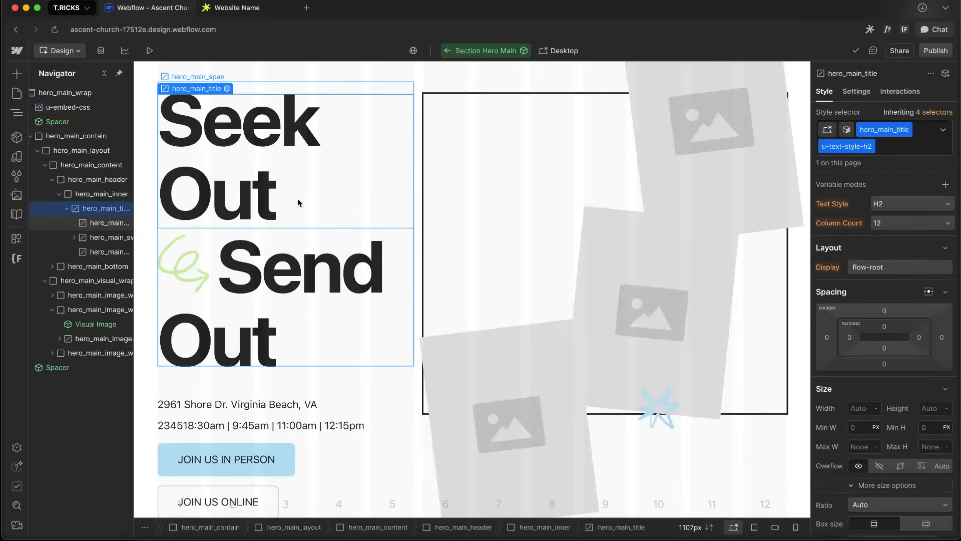
Select hero_main_header and set its display to Flex
click(110, 208)
click(113, 194)
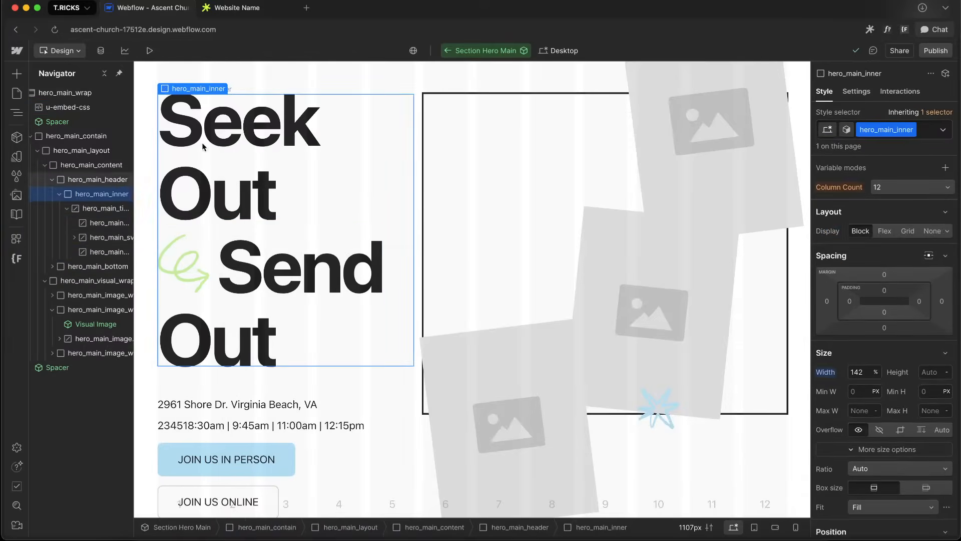
click(112, 180)
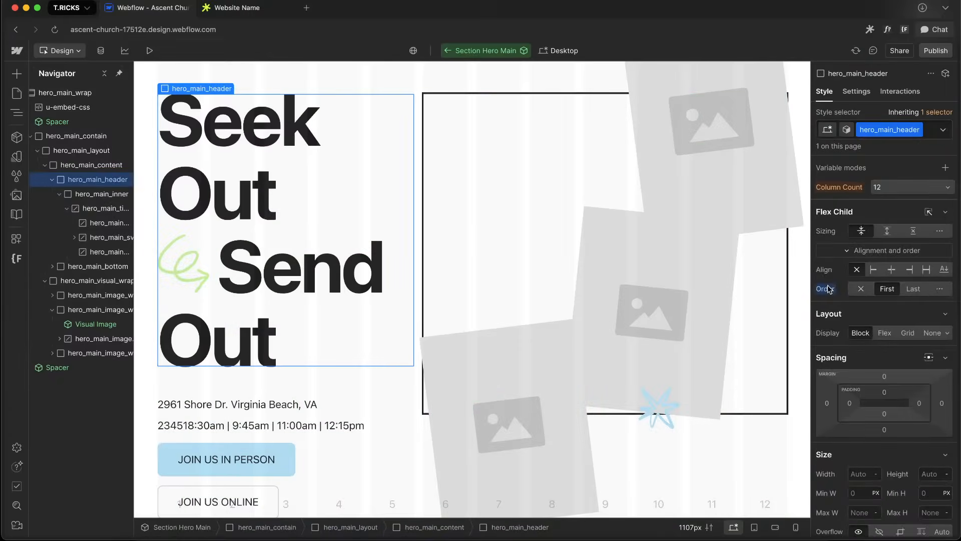
click(884, 333)
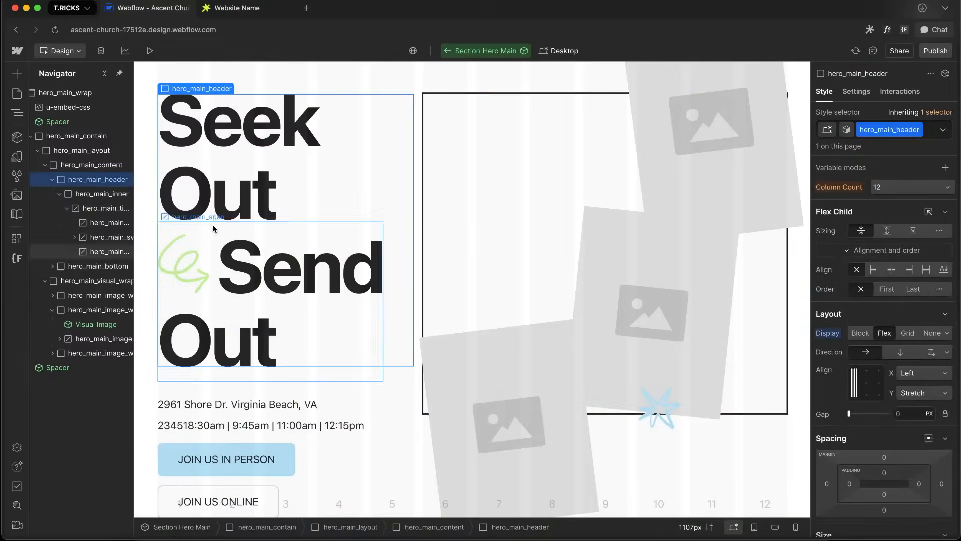
Set hero_main_inner's minimum width to 142% and reset its width to auto
click(102, 193)
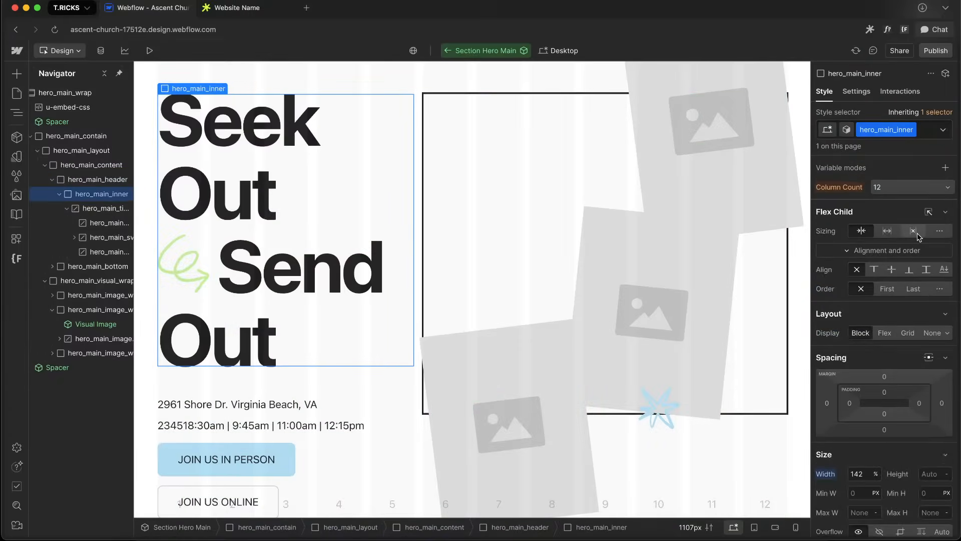
scroll(889, 432, down, 2)
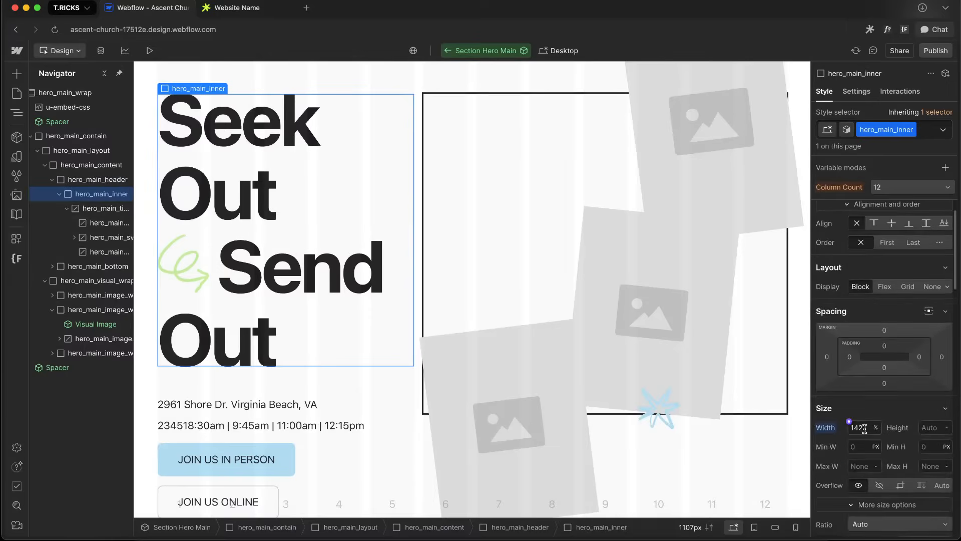
scroll(859, 454, down, 1)
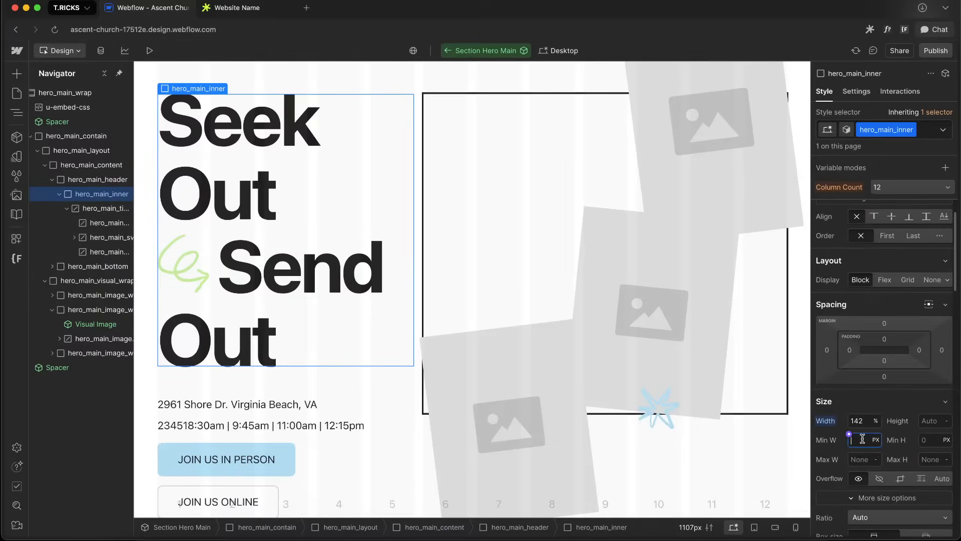
text(142%)
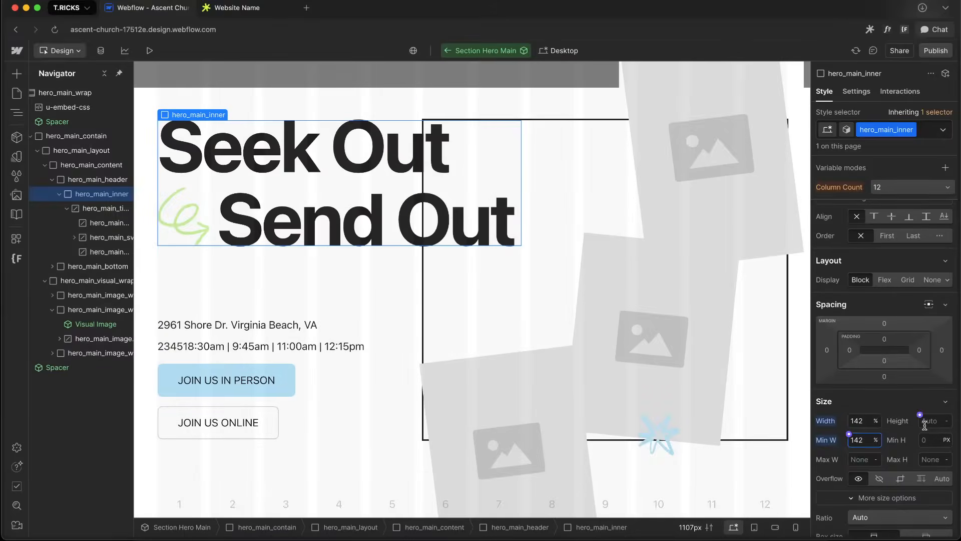
alt+click(840, 424)
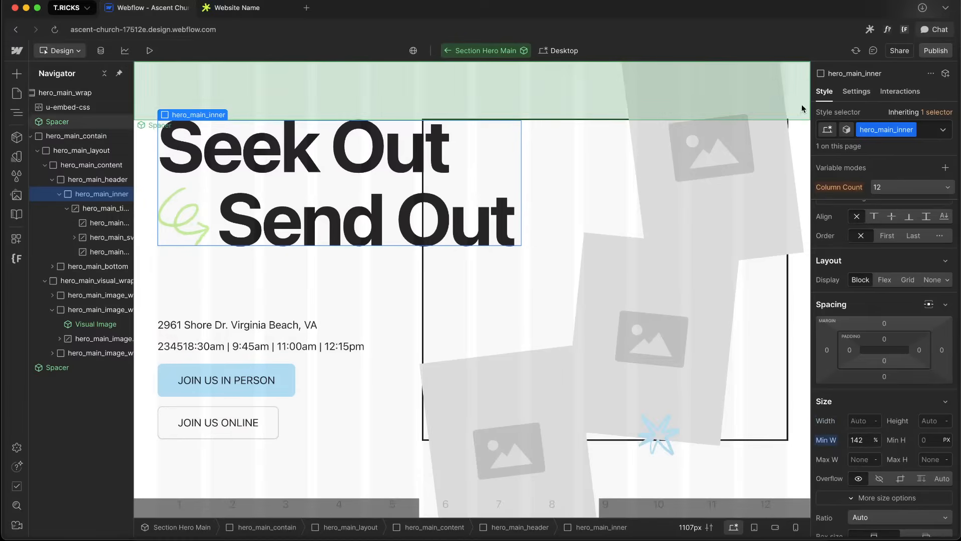
In the embed CSS, change the hero_main_inner rule to min-width: 100% and save
double_click(98, 111)
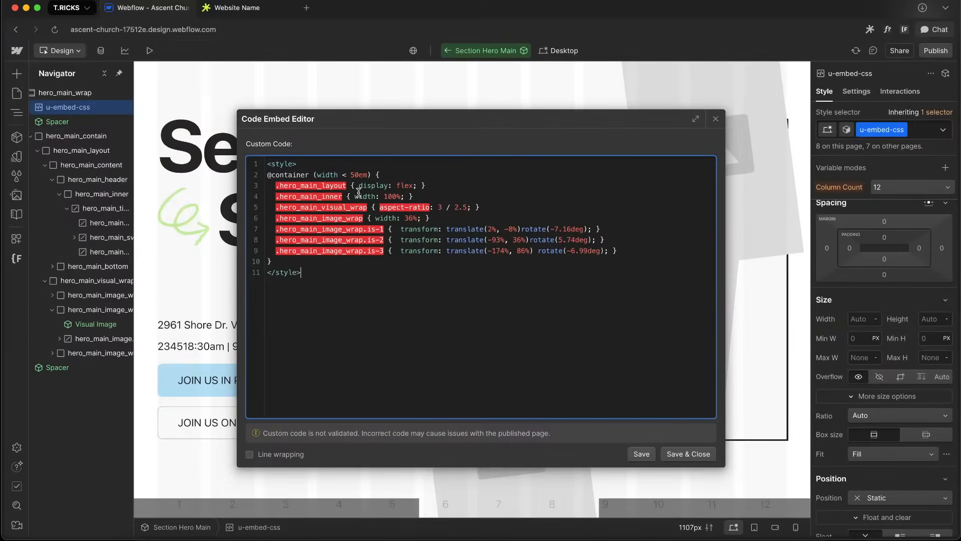
key(BackSpace)
text(min-)
click(688, 454)
Switch to the tablet breakpoint and inspect the hero title span and title
key(shift+2)
click(601, 213)
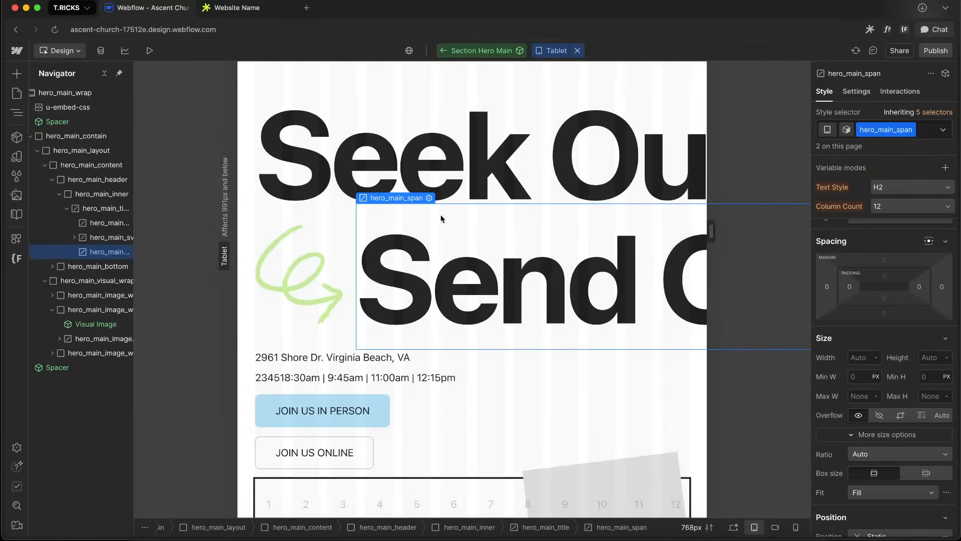
click(385, 192)
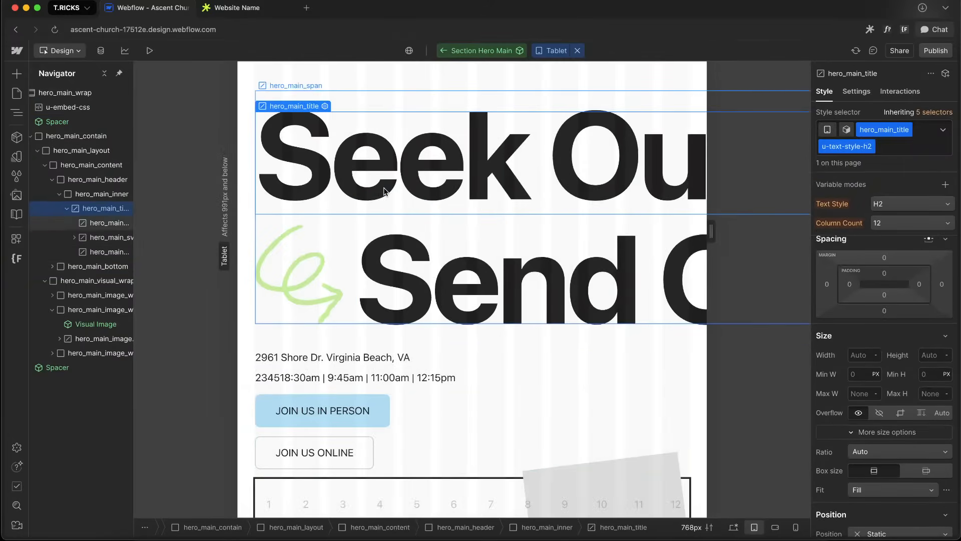
Step up from the hero title to inspect the hero_main_header and hero_main_inner styles at tablet
key(Up)
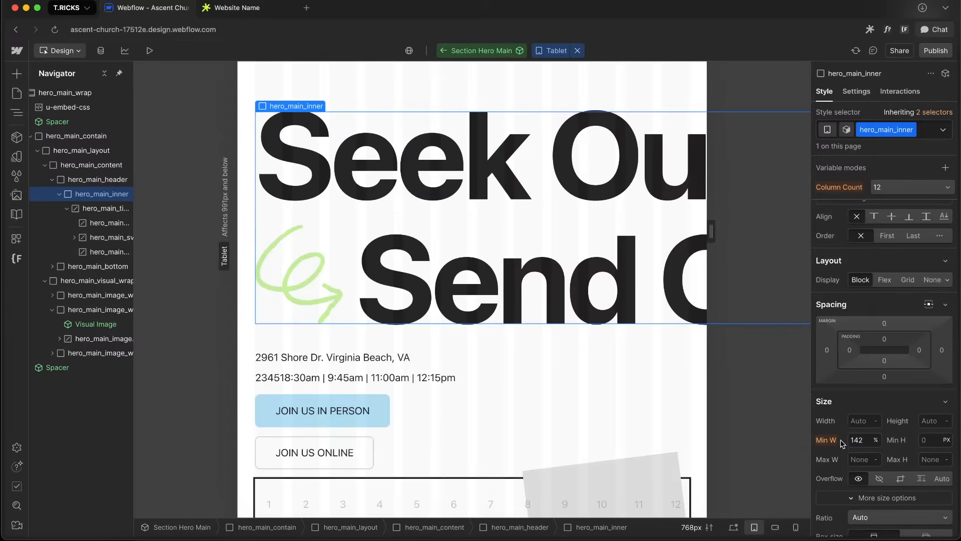
key(Up)
scroll(899, 323, down, 5)
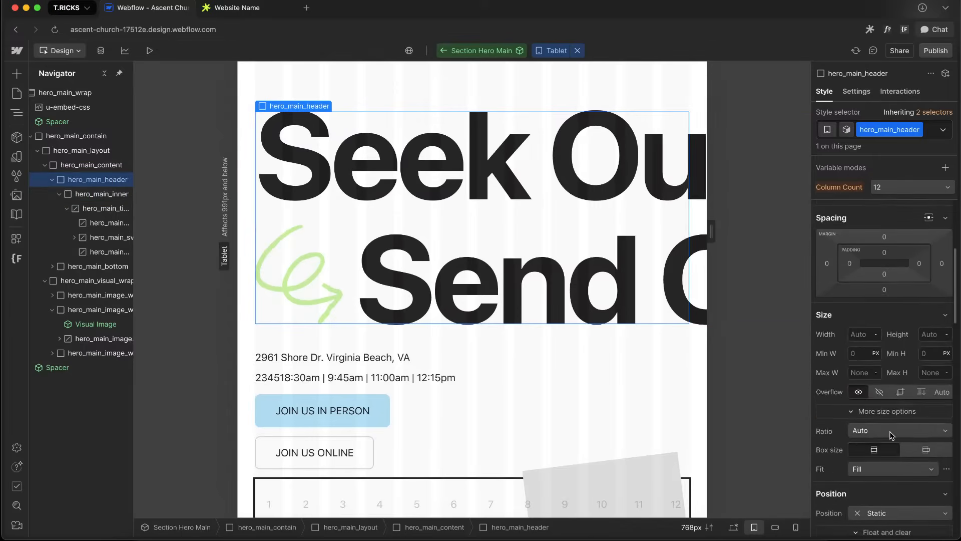
scroll(899, 323, up, 5)
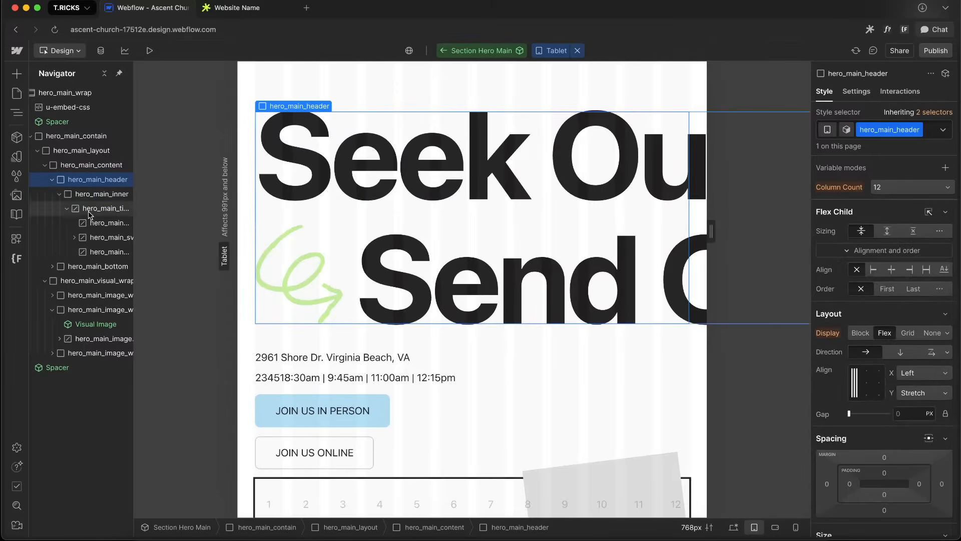
click(95, 194)
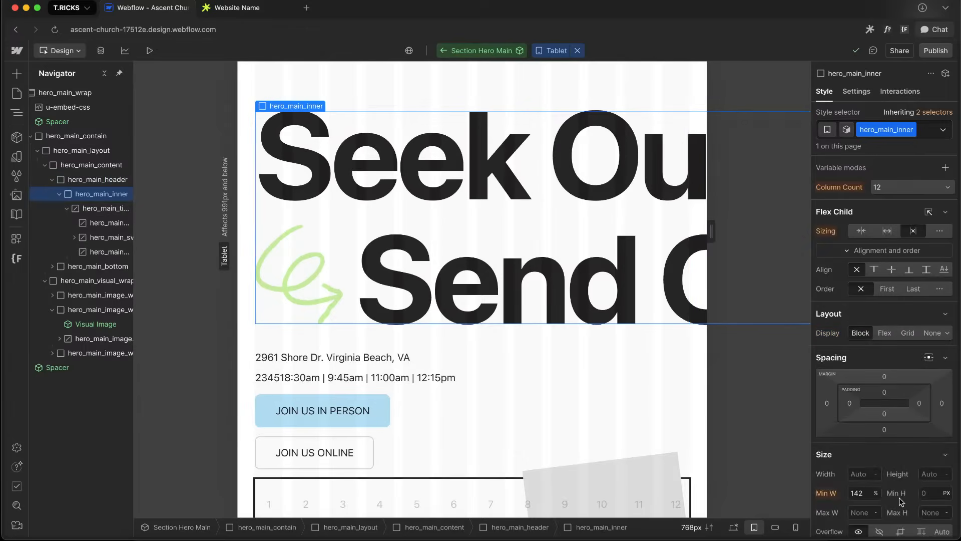
click(734, 527)
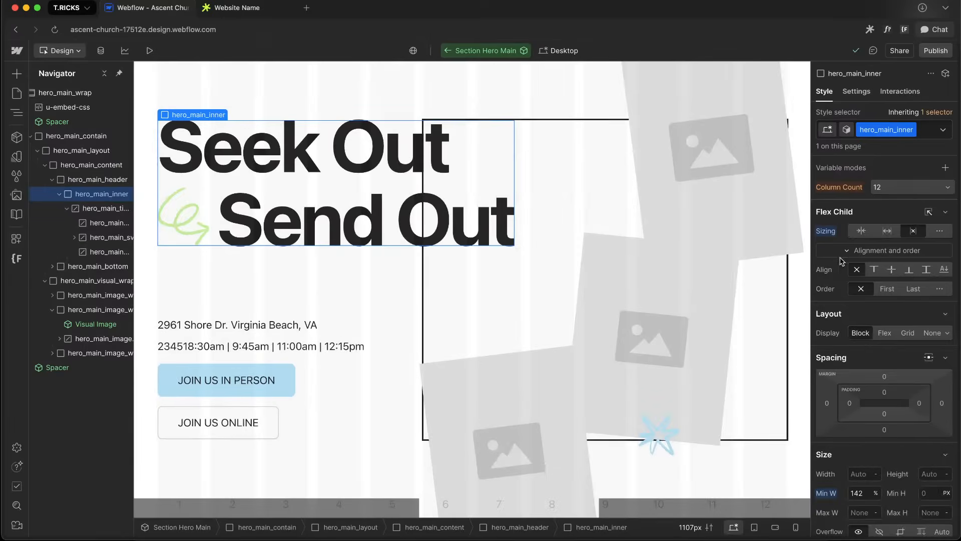
alt+click(827, 234)
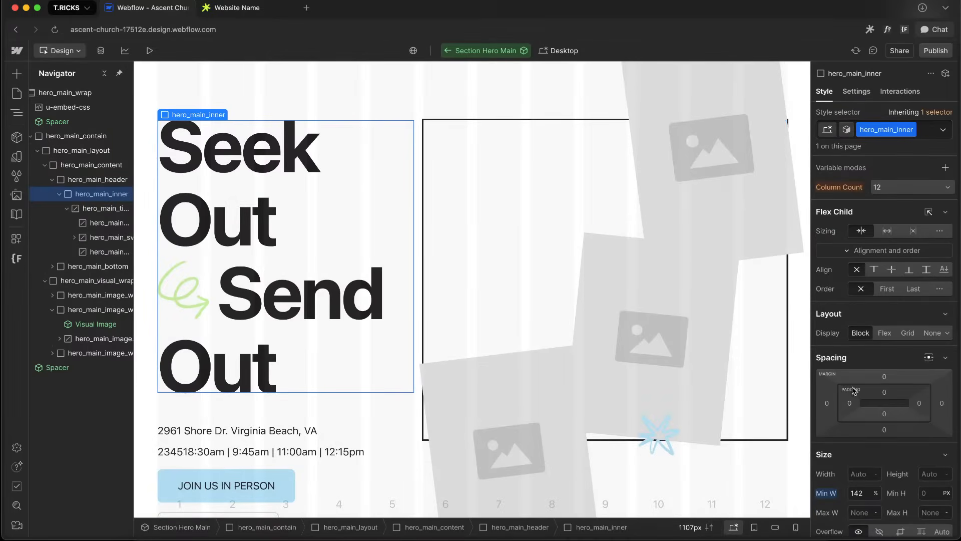
click(910, 231)
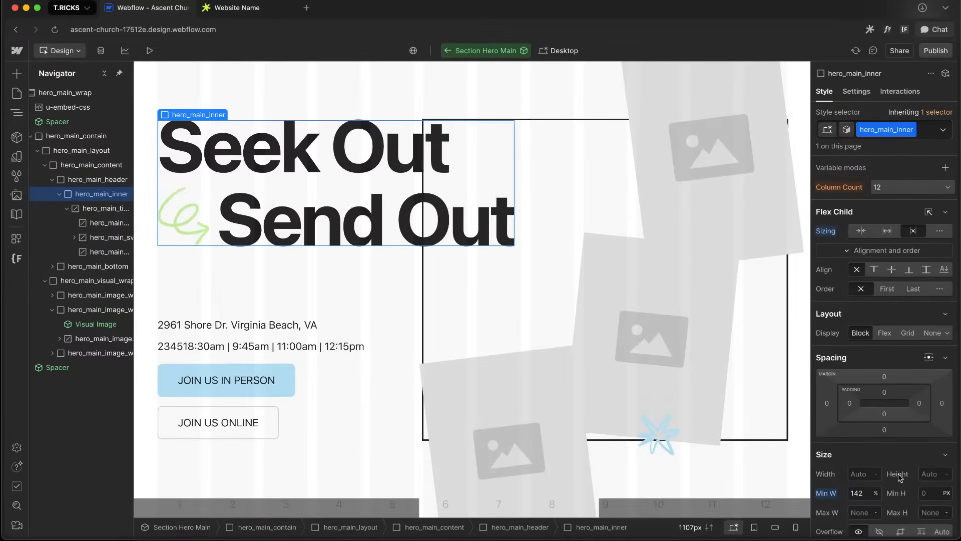
At the tablet breakpoint, set hero_main_inner's minimum width to 100%
key(2)
scroll(930, 442, down, 1)
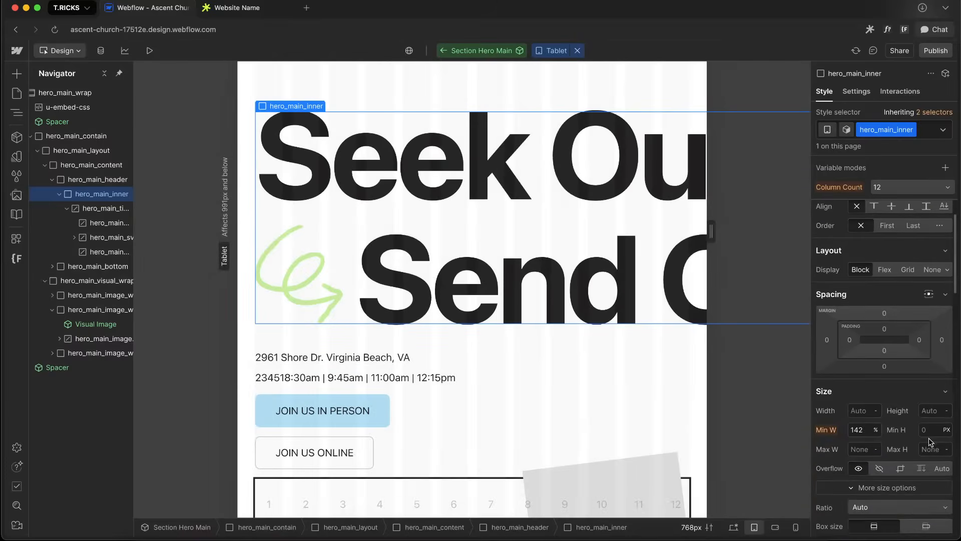
double_click(866, 429)
text(100%)
click(861, 449)
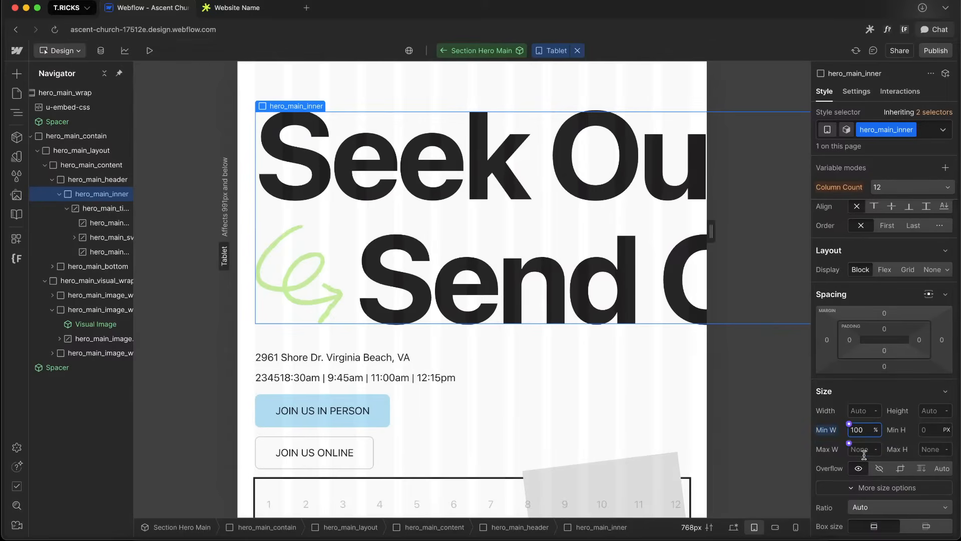
text(100%)
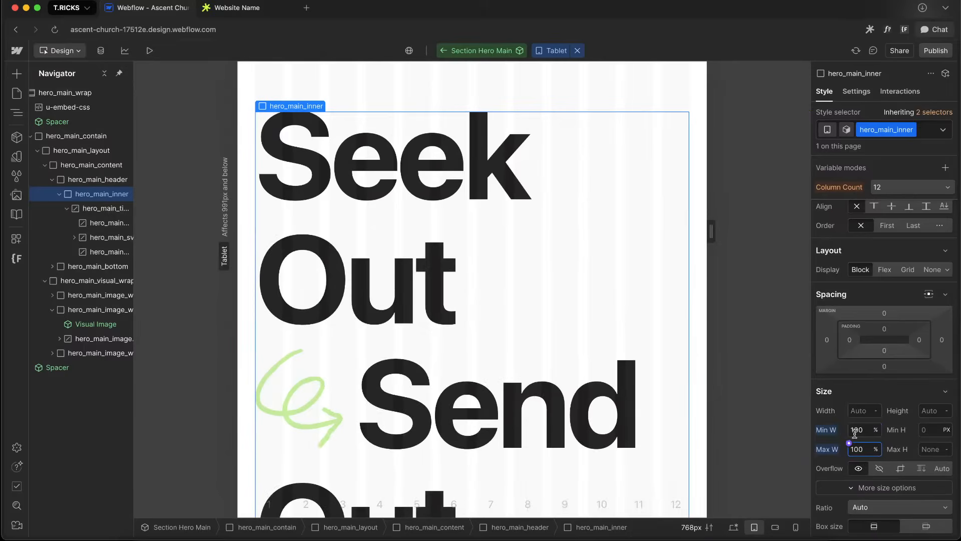
scroll(580, 273, down, 2)
alt+click(834, 449)
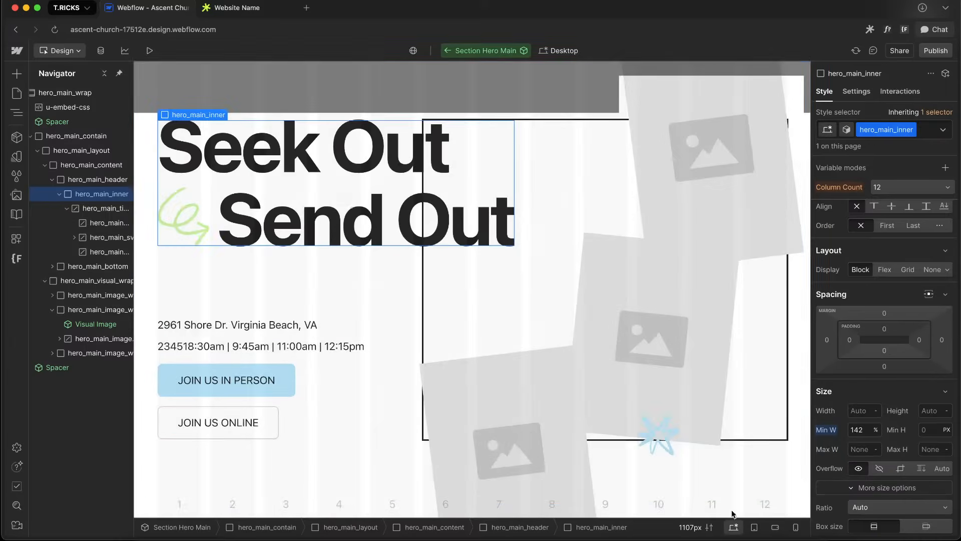
Try setting hero_main_inner's maximum width to 100% at desktop, comparing with tablet, then reset it
click(733, 527)
click(849, 443)
click(860, 447)
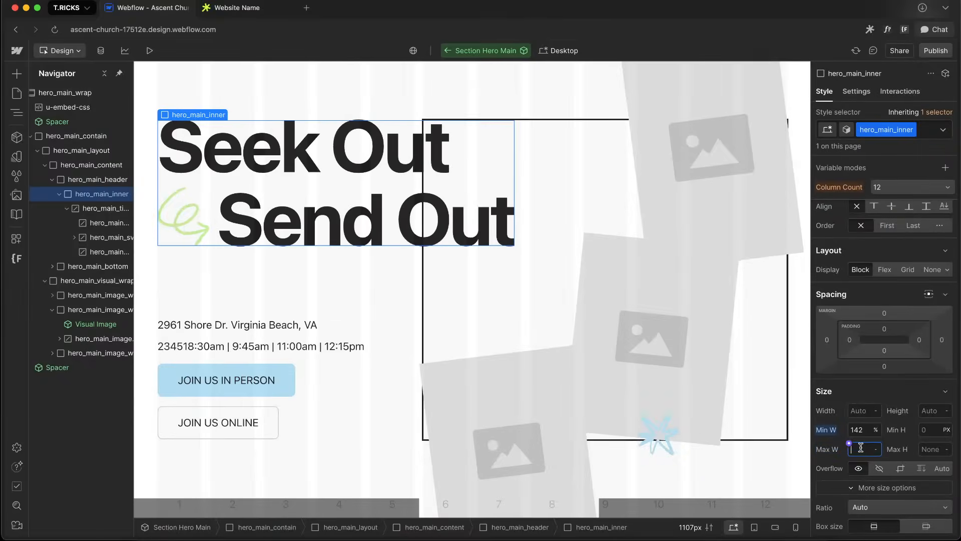
text(100%)
key(Return)
click(902, 438)
key(2)
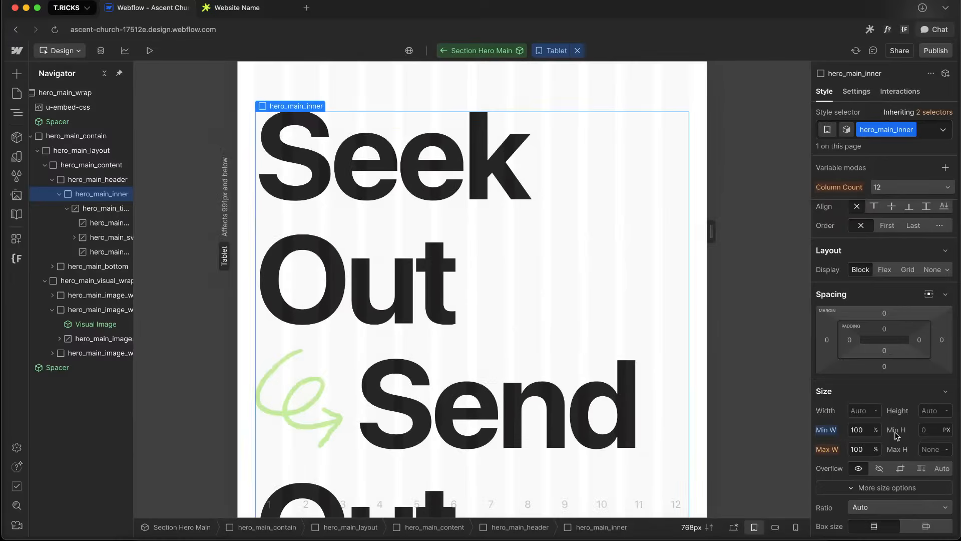
key(1)
alt+click(828, 449)
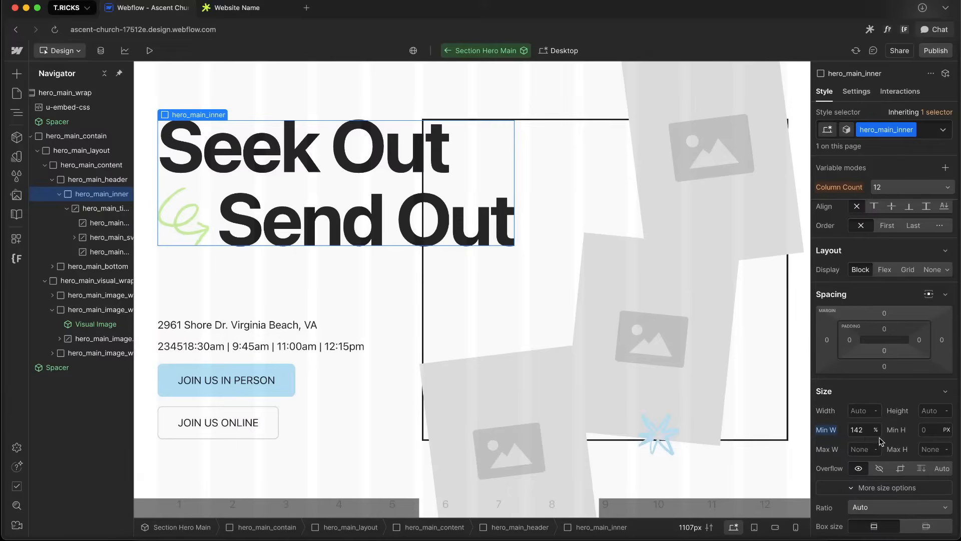
At desktop, set hero_main_inner's width to 142% and reset its minimum width
click(865, 431)
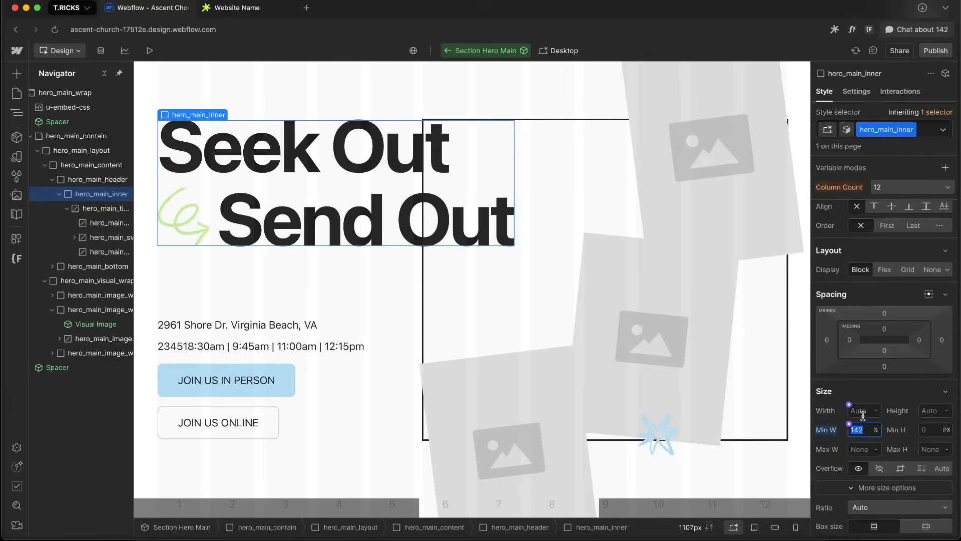
click(862, 412)
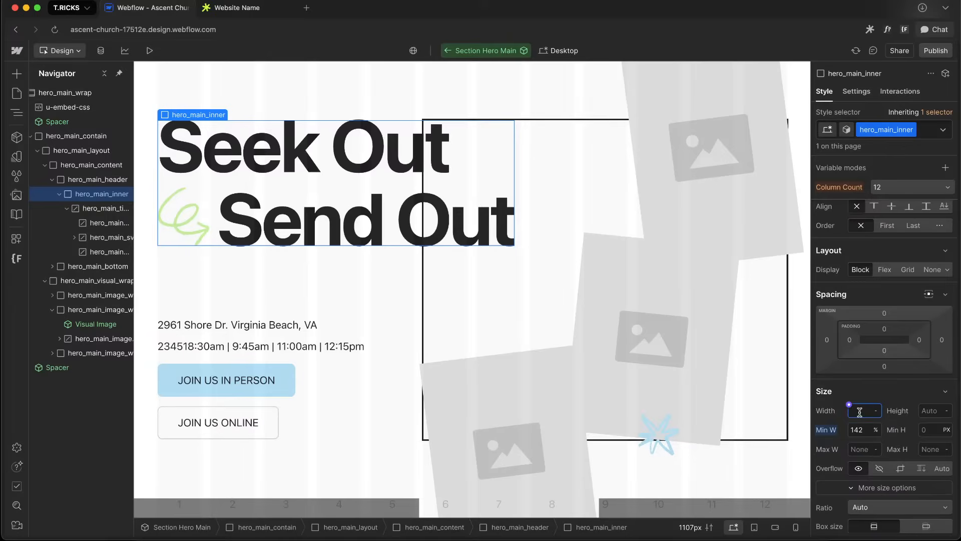
text(142%)
key(Return)
alt+click(837, 430)
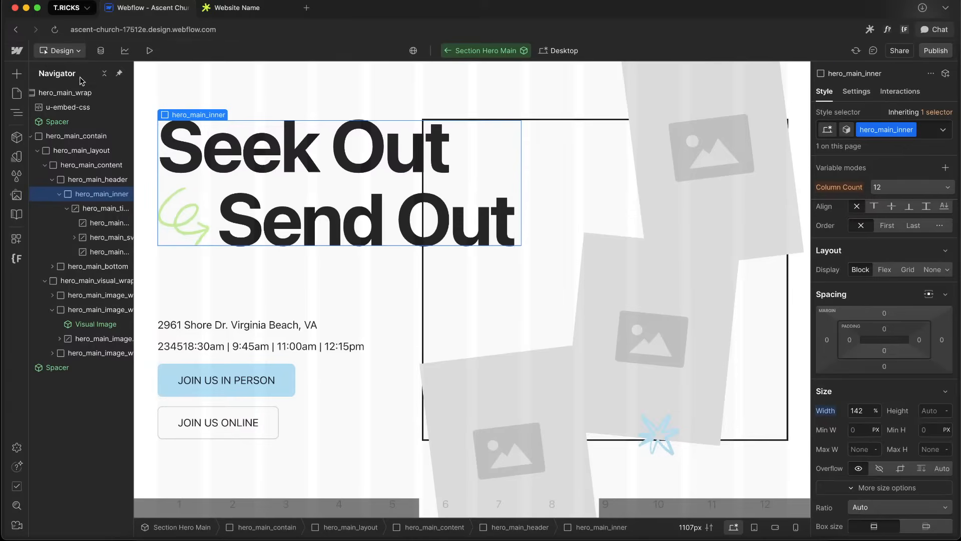
Delete the hero_main_inner min-width rule from the embed CSS and save the code
double_click(71, 111)
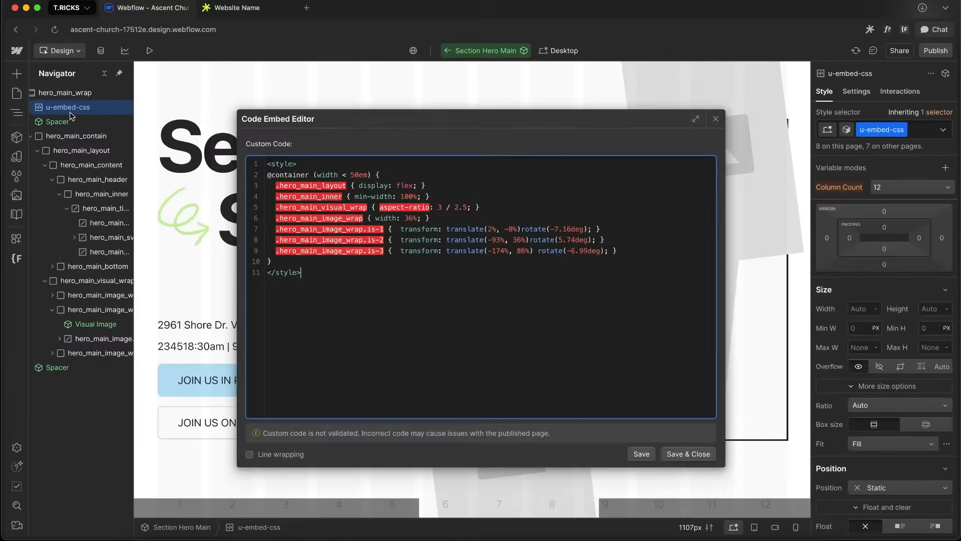
click(371, 196)
key(BackSpace)
key(BackSpace)
key(BackSpace)
key(BackSpace)
click(689, 454)
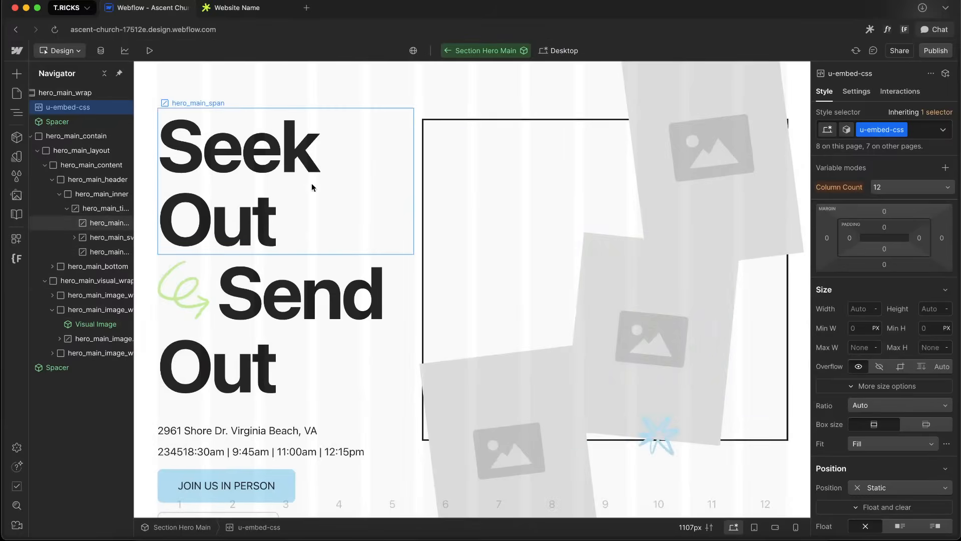
key(Return)
drag(425, 196, 244, 197)
key(BackSpace)
key(BackSpace)
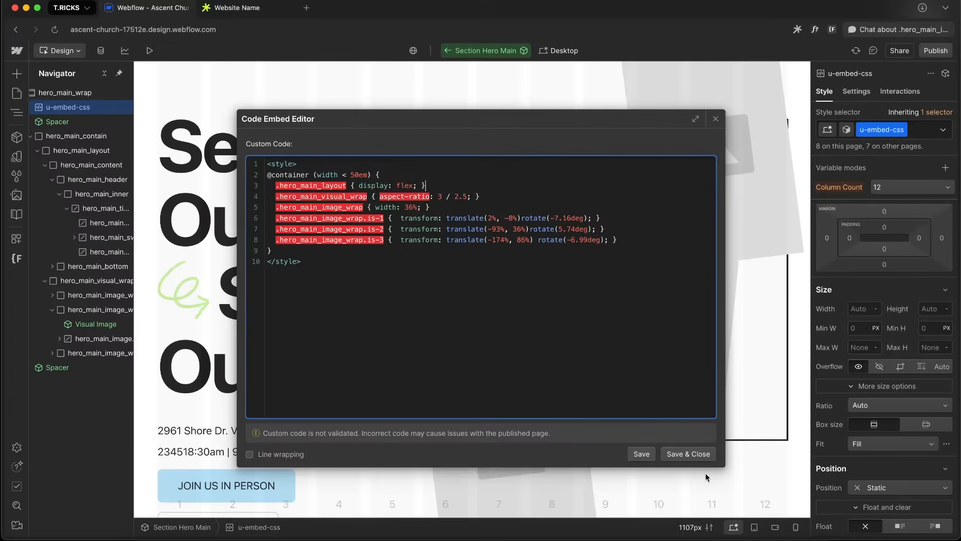
click(693, 454)
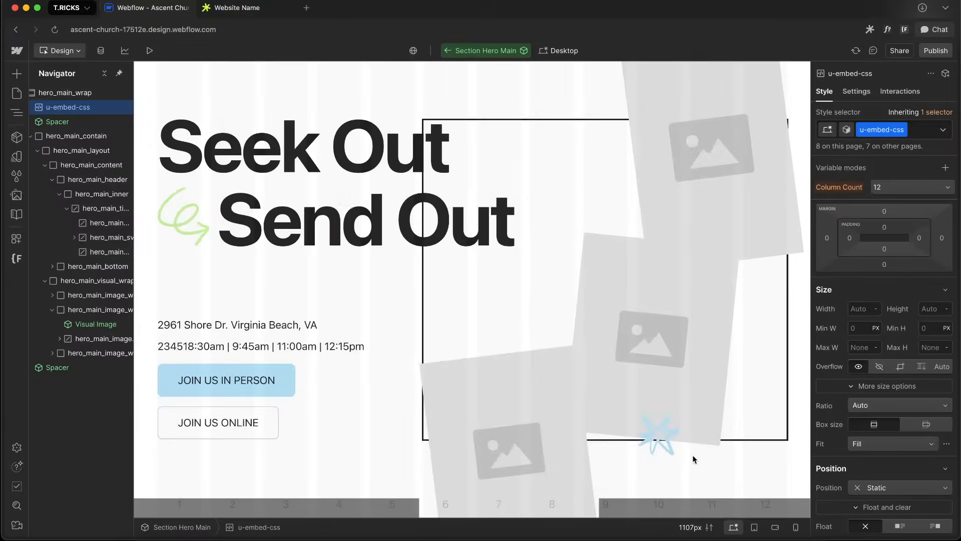
Try setting hero_main_title's width and maximum width to 100% at tablet, reset both, and reselect hero_main_inner
click(388, 201)
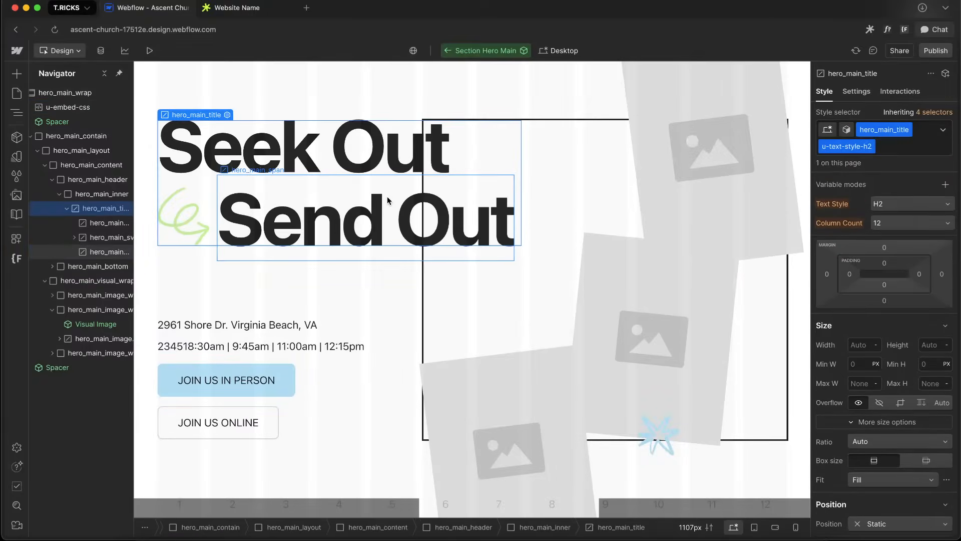
key(shift+2)
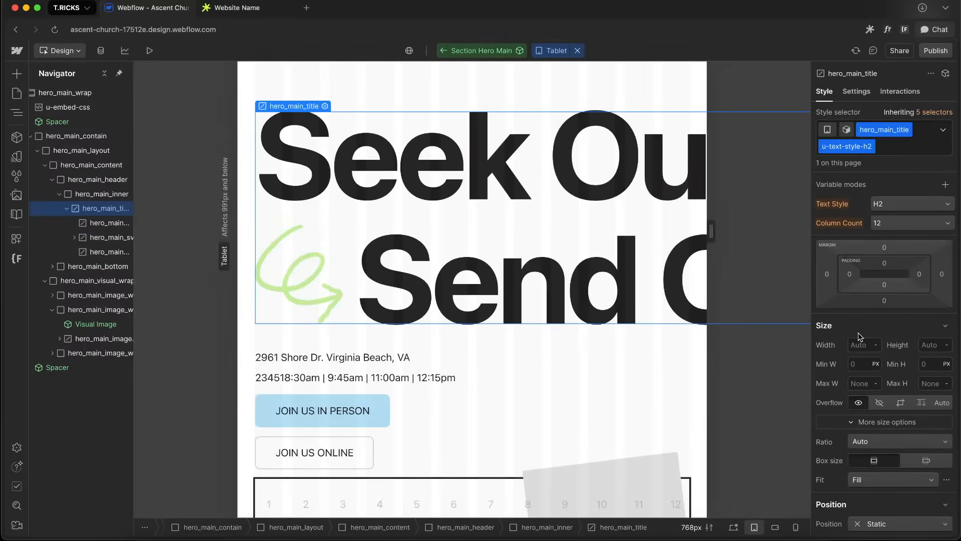
click(860, 340)
text(100%)
key(Return)
alt+click(826, 344)
click(862, 383)
text(100%)
key(Return)
alt+click(829, 387)
click(106, 195)
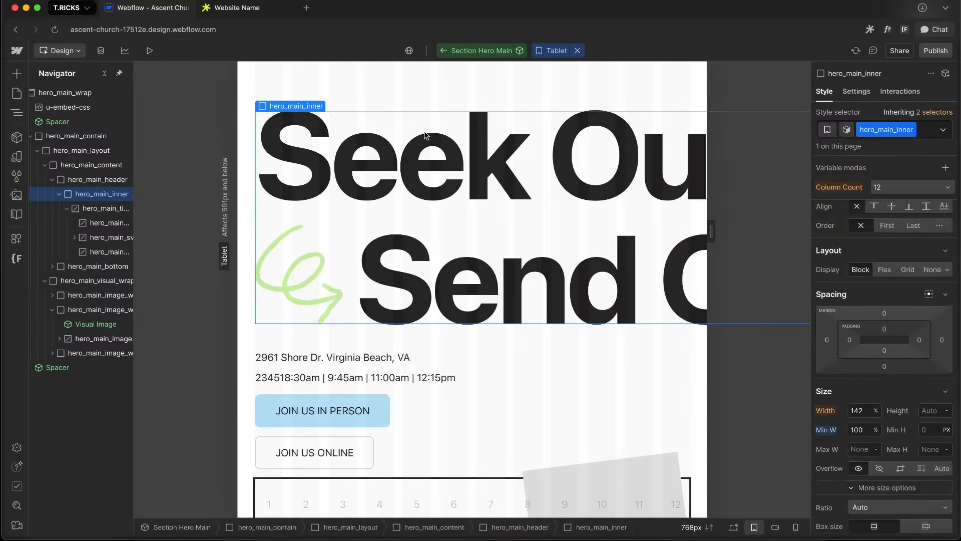
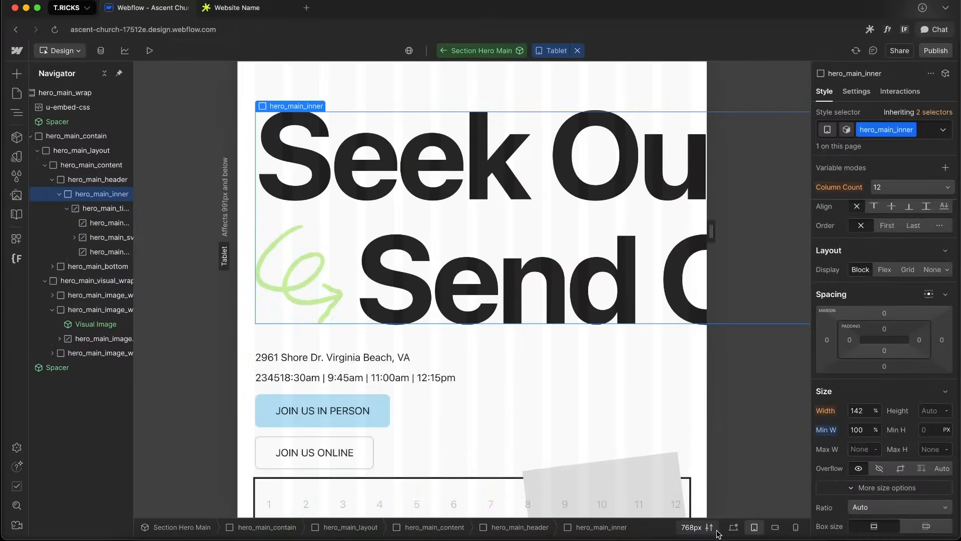
Compare desktop and tablet, then at tablet reset hero_main_inner's minimum width and try a 100% width before resetting it
click(734, 526)
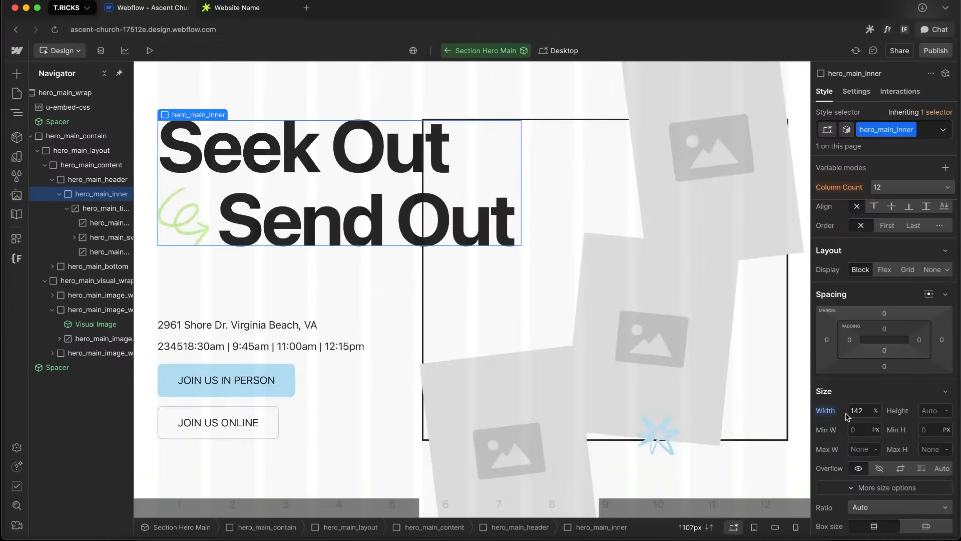
click(754, 527)
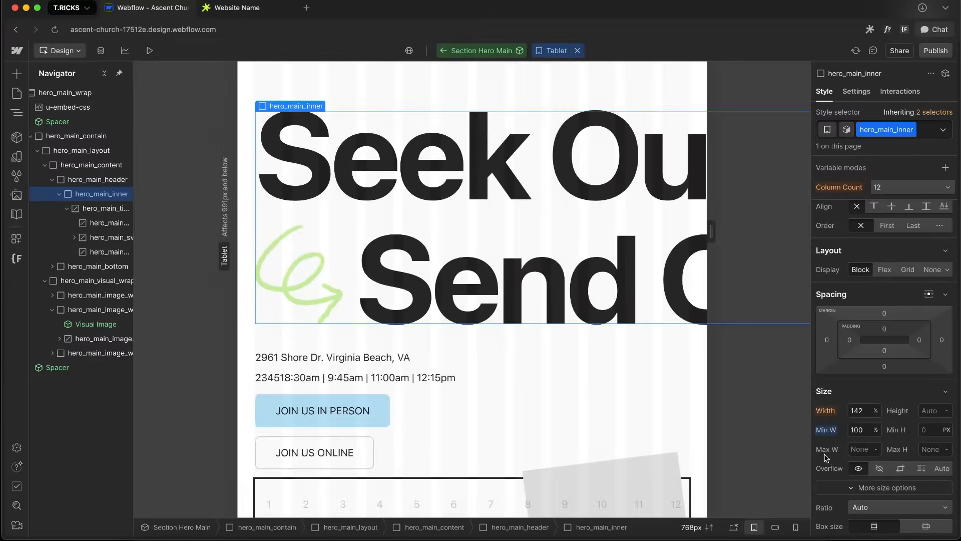
click(861, 410)
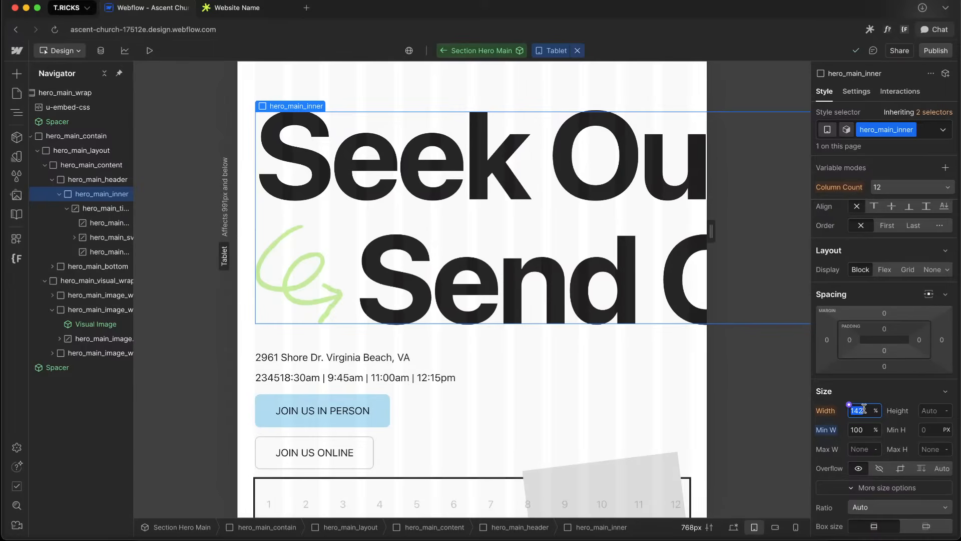
alt+click(825, 431)
text(100%)
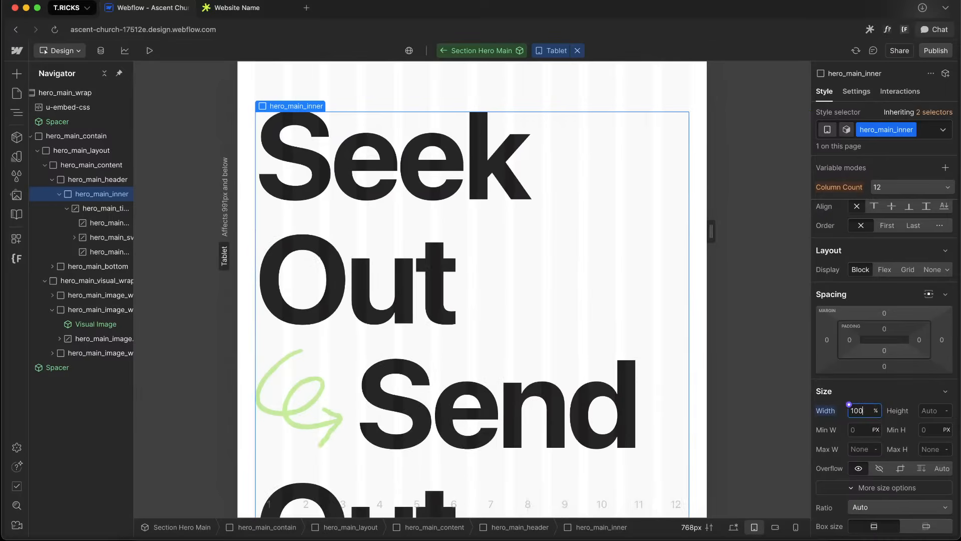
alt+click(832, 413)
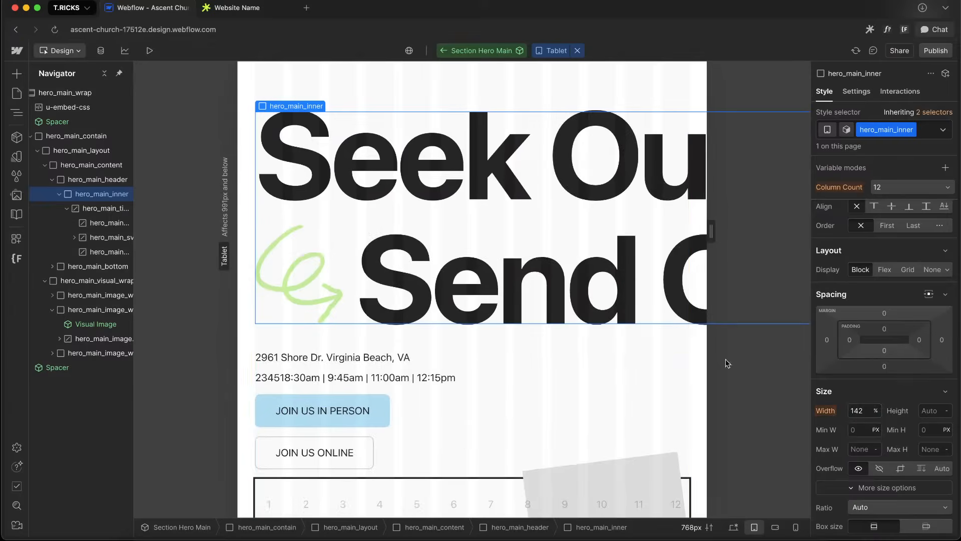
Select hero_main_header and, at desktop, remove its container-type: inline-size custom property
click(110, 181)
scroll(871, 358, down, 10)
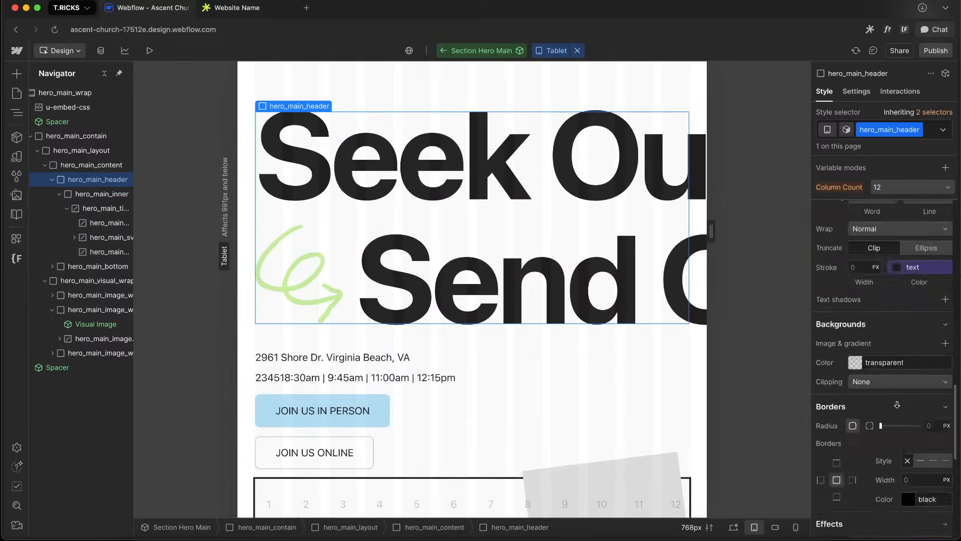
scroll(869, 358, up, 10)
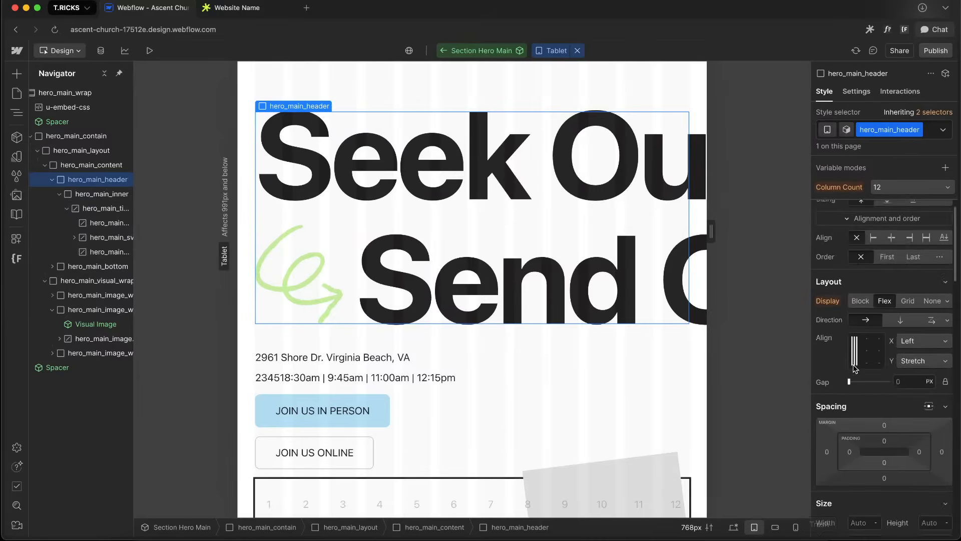
click(734, 527)
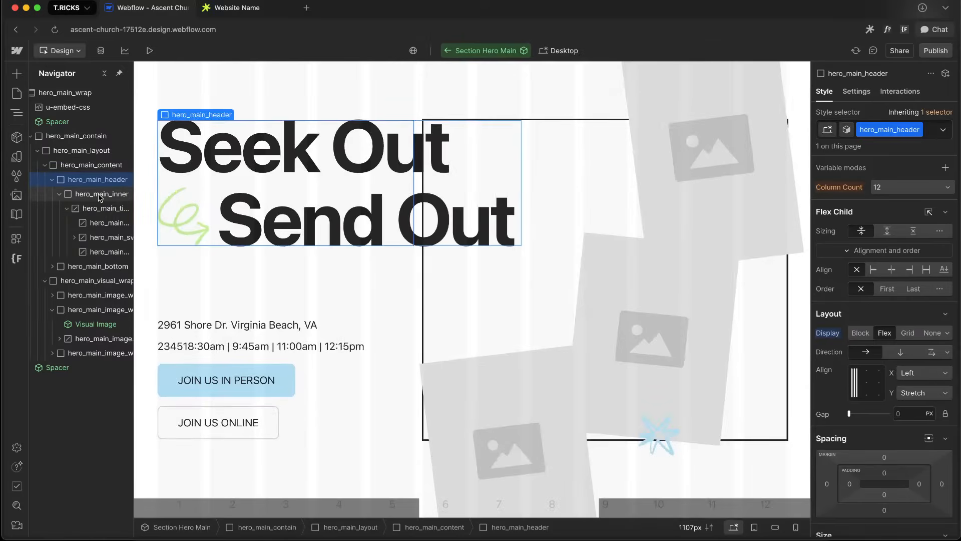
scroll(883, 391, down, 10)
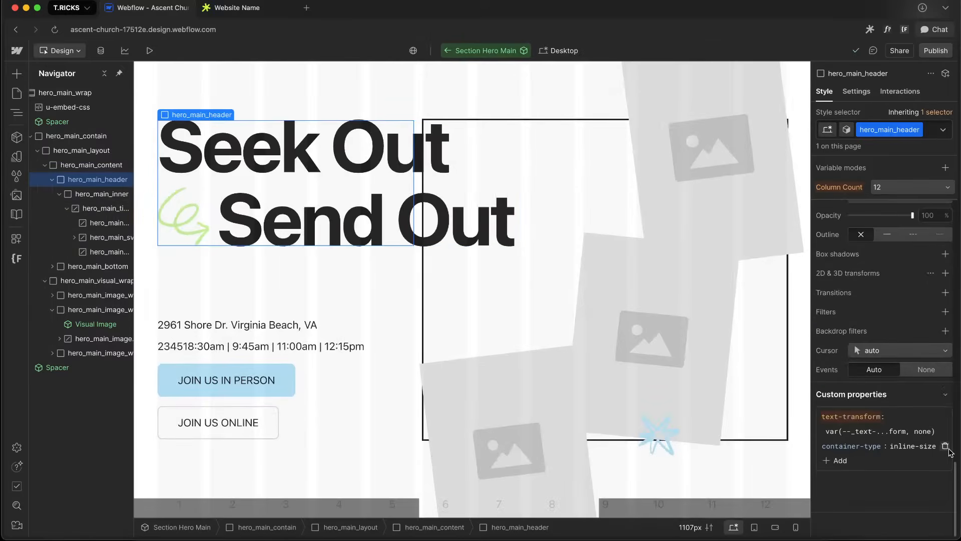
click(946, 447)
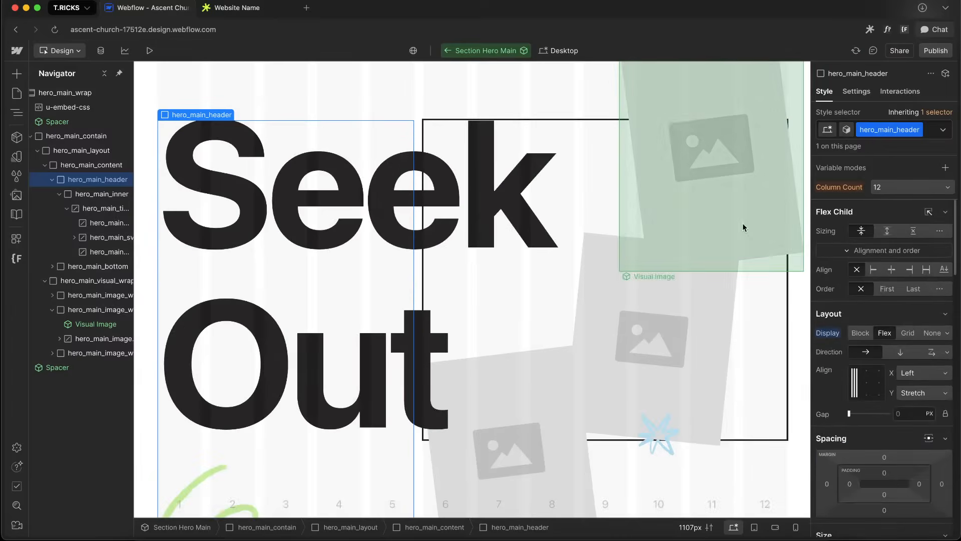
Try adding a container-type: inline-size custom property to hero_main_inner, then remove it
click(102, 194)
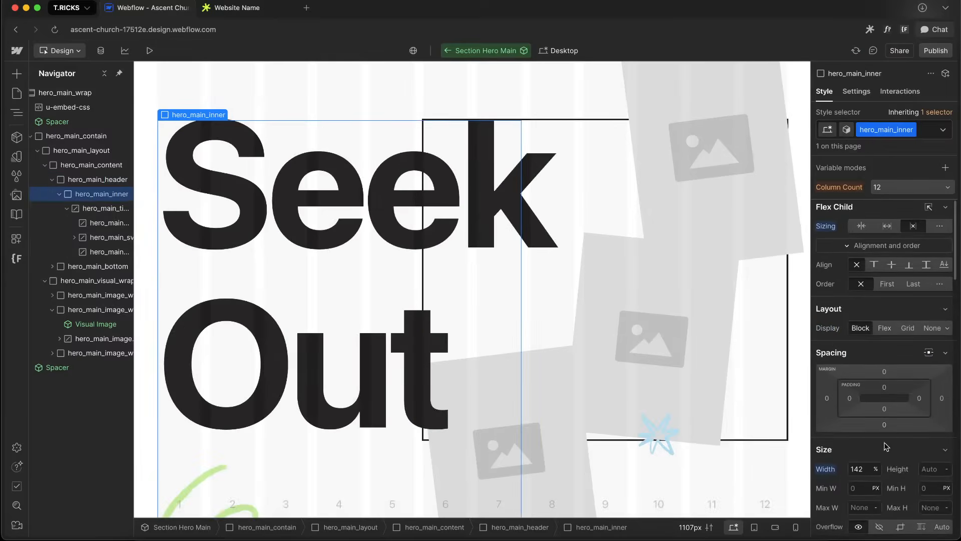
scroll(890, 452, down, 10)
click(836, 460)
text(cont)
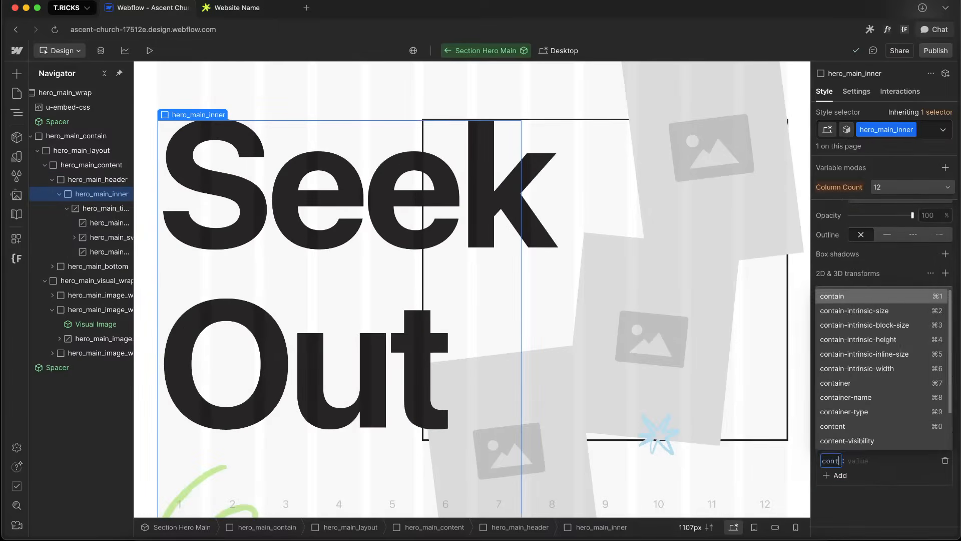
text(ainer-type)
key(Tab)
text(inl)
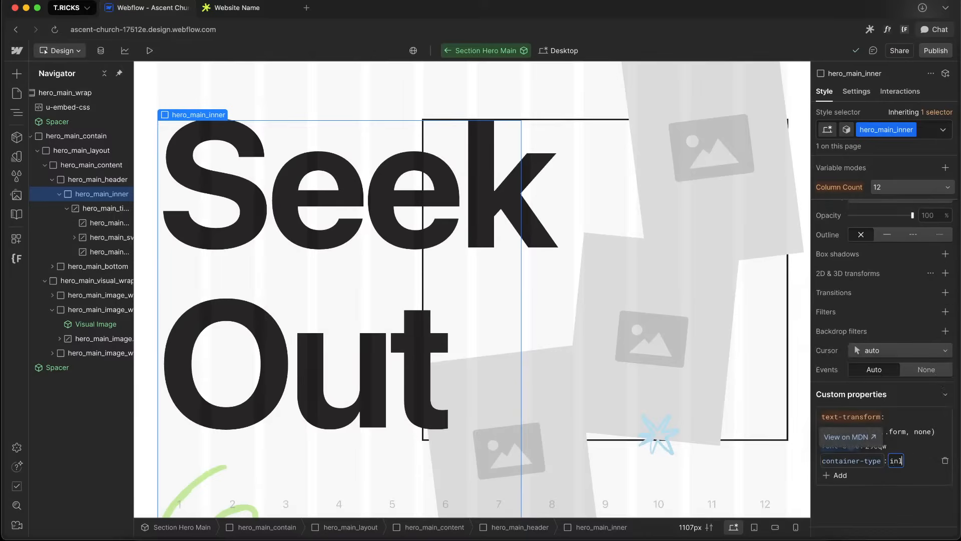
text(ine-size)
key(Return)
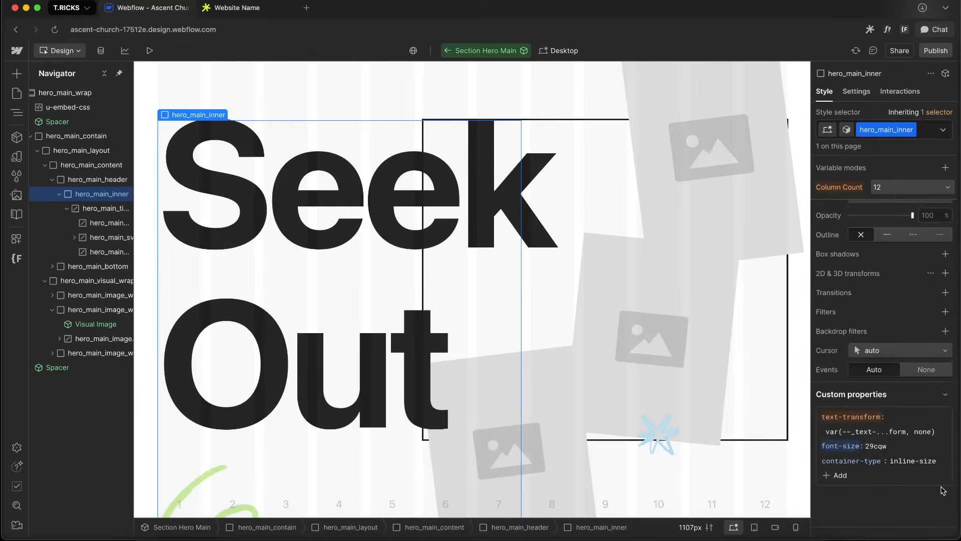
click(946, 462)
scroll(884, 301, up, 5)
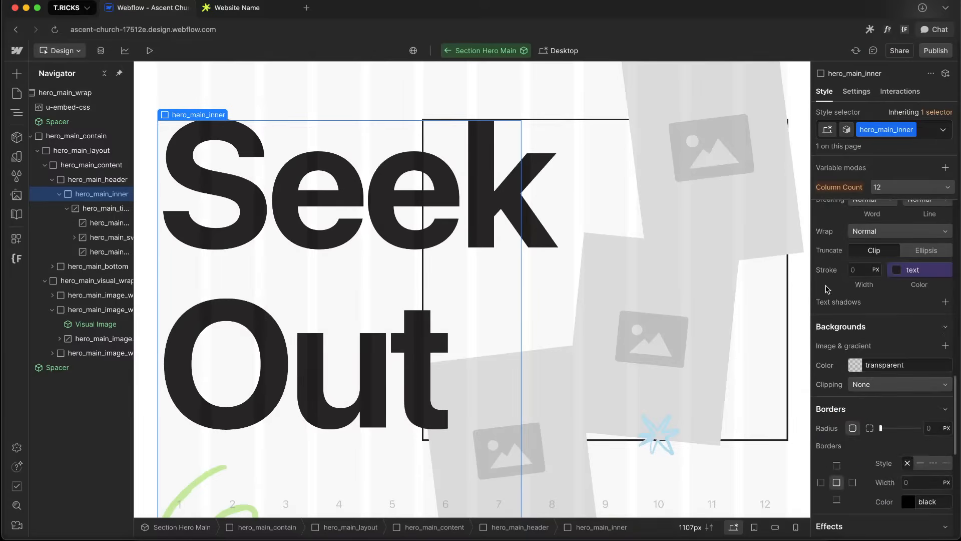
Move hero_main_title out of hero_main_inner directly into hero_main_header, and delete hero_main_inner
click(107, 180)
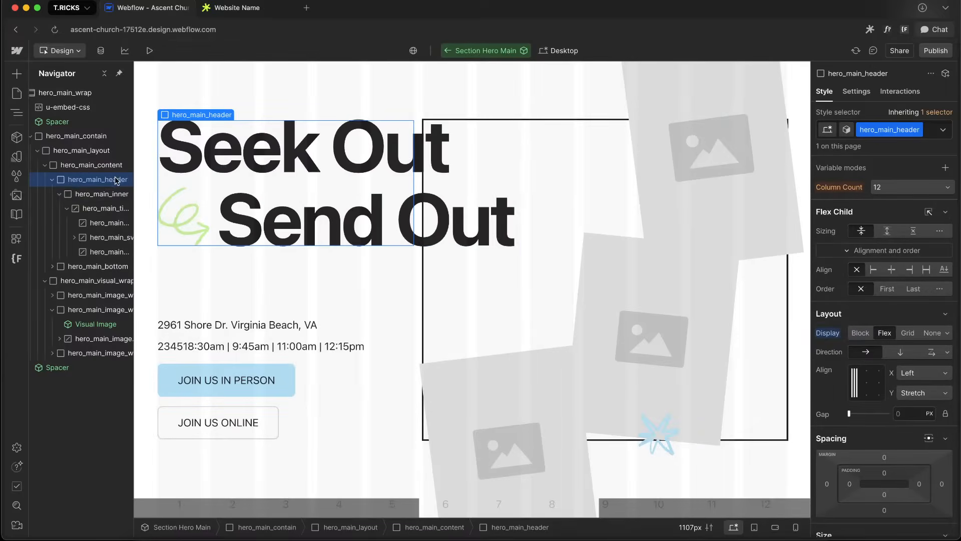
click(98, 207)
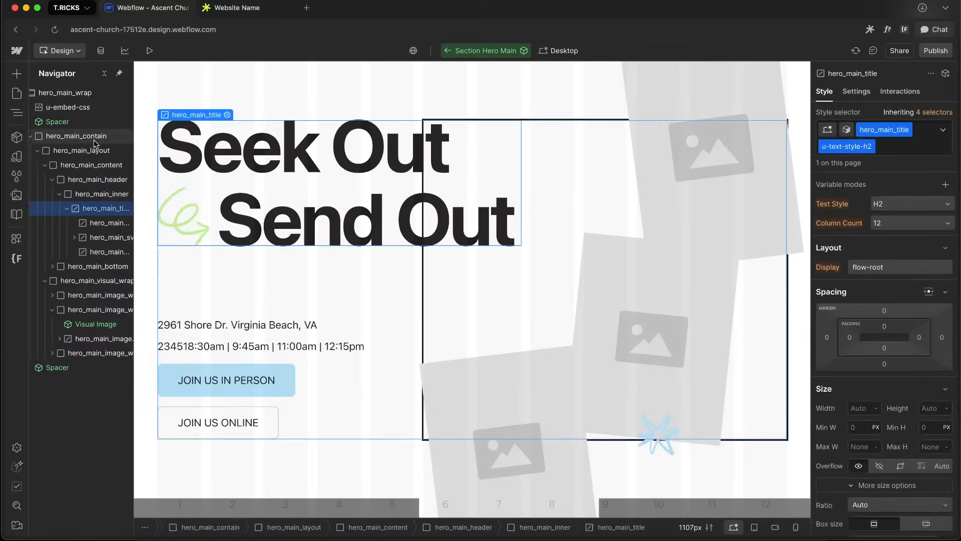
drag(109, 209, 105, 192)
click(107, 209)
key(Delete)
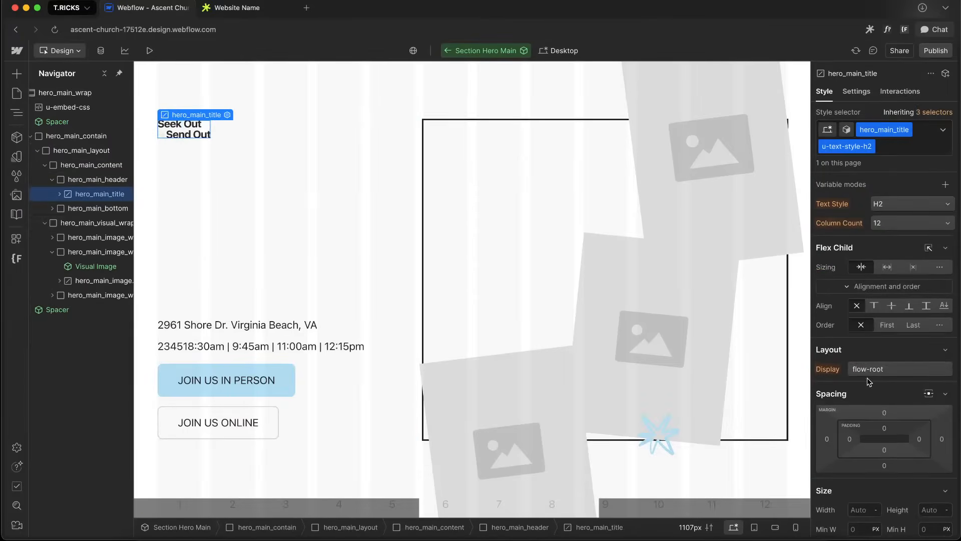
Set hero_main_title's font size to calc(var(--size, 1) * 29cqi)
scroll(867, 377, down, 3)
scroll(867, 377, down, 10)
scroll(867, 377, up, 3)
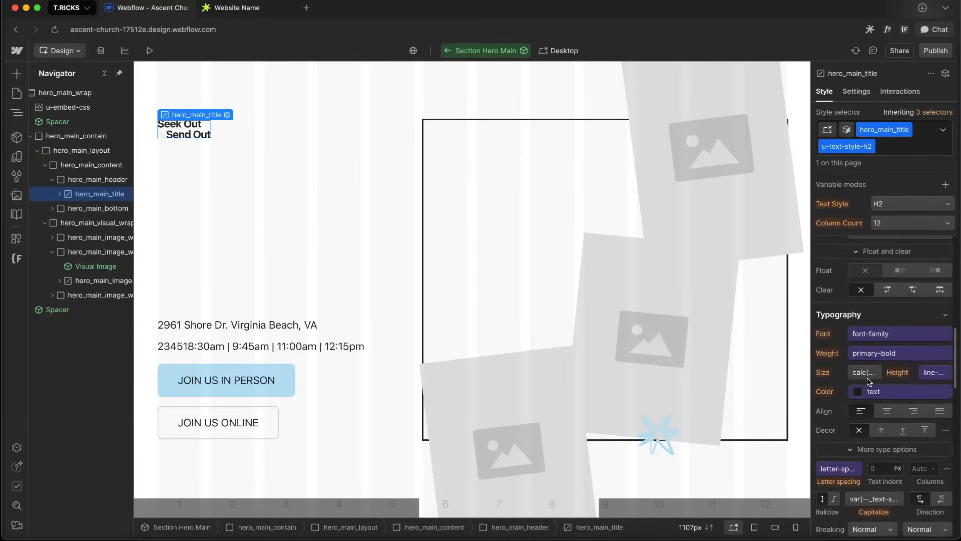
click(859, 356)
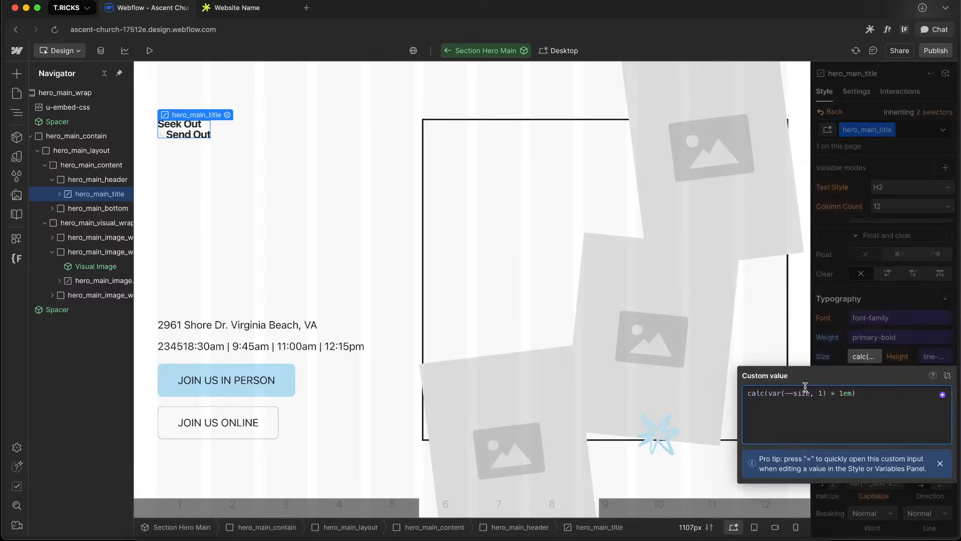
click(839, 393)
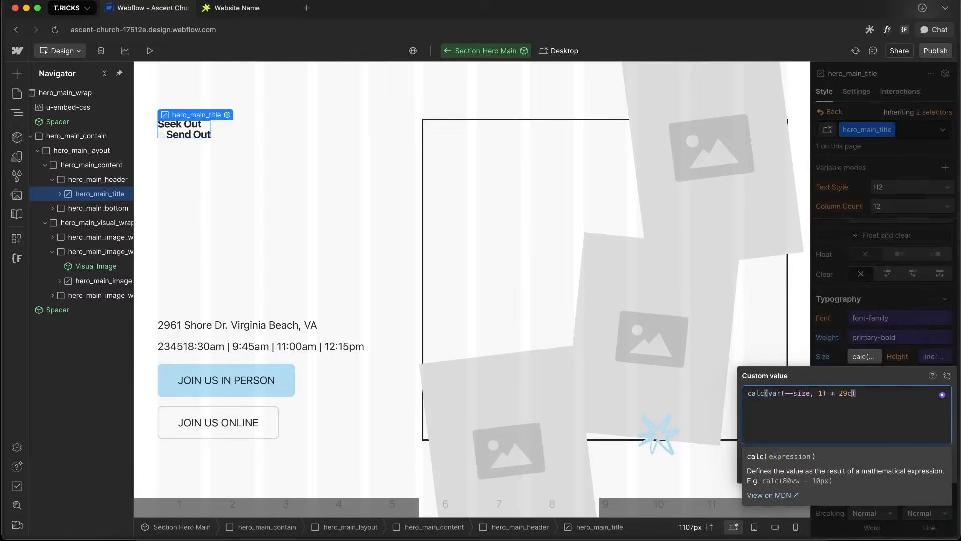
click(883, 310)
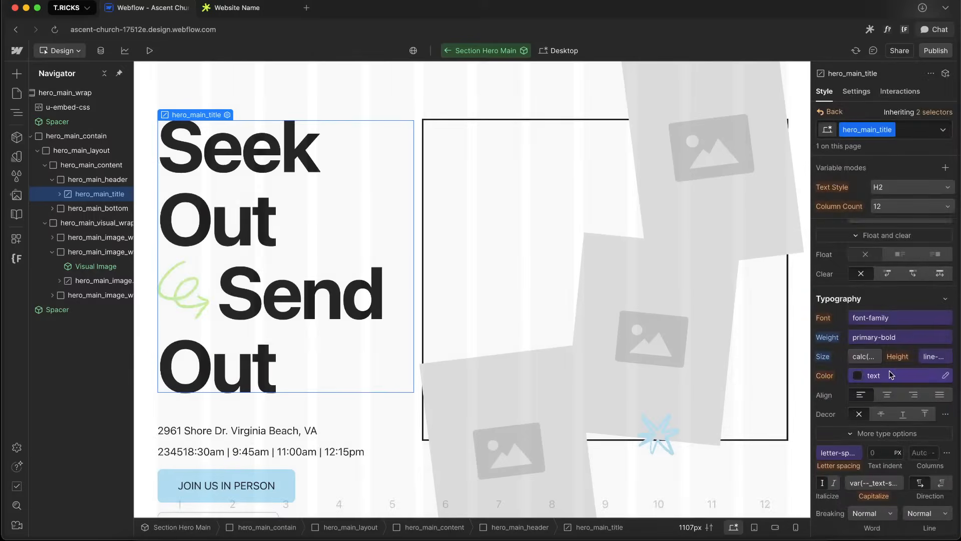
Set hero_main_title's width to 120% and change its flex child sizing option
scroll(884, 331, up, 5)
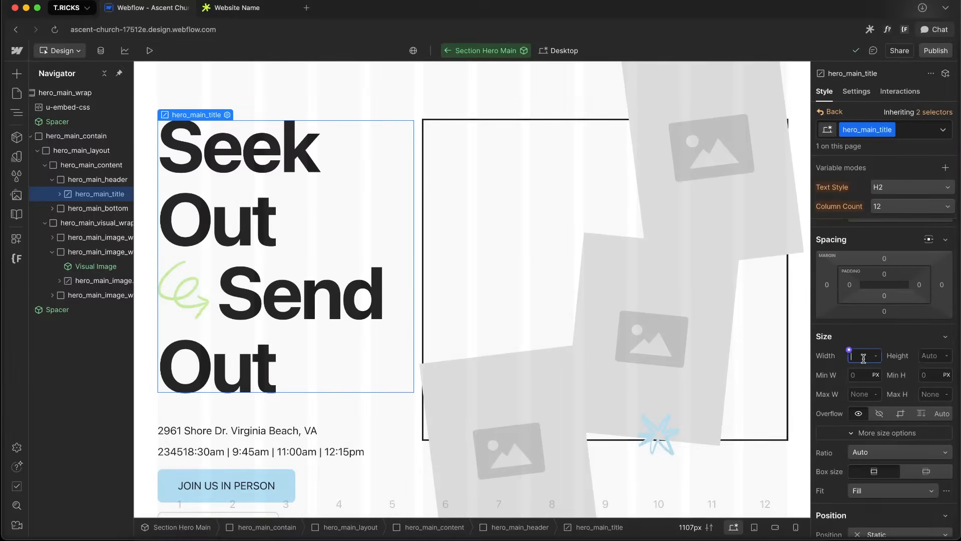
key(Return)
scroll(905, 259, up, 3)
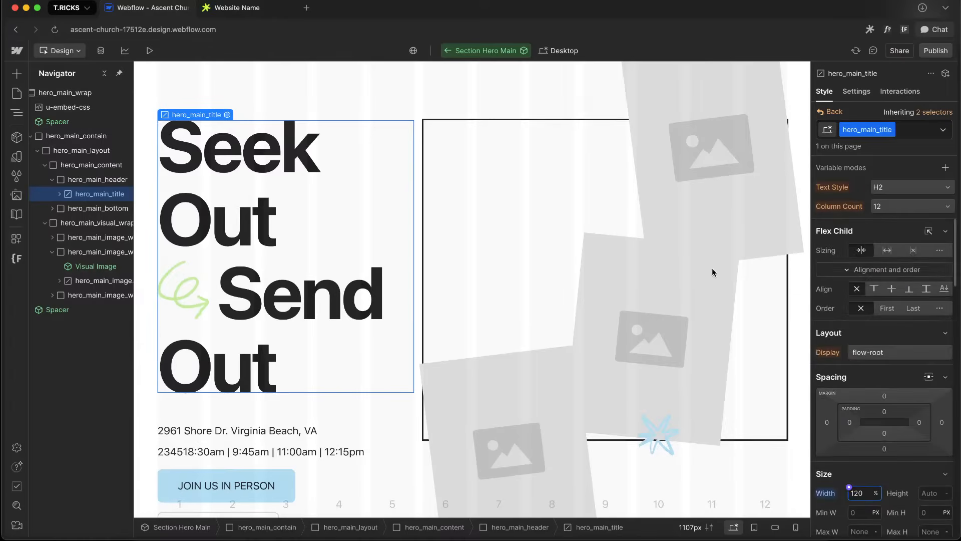
click(913, 248)
scroll(910, 341, down, 2)
Fine-tune hero_main_title's width in steps until it reaches 146%
click(859, 445)
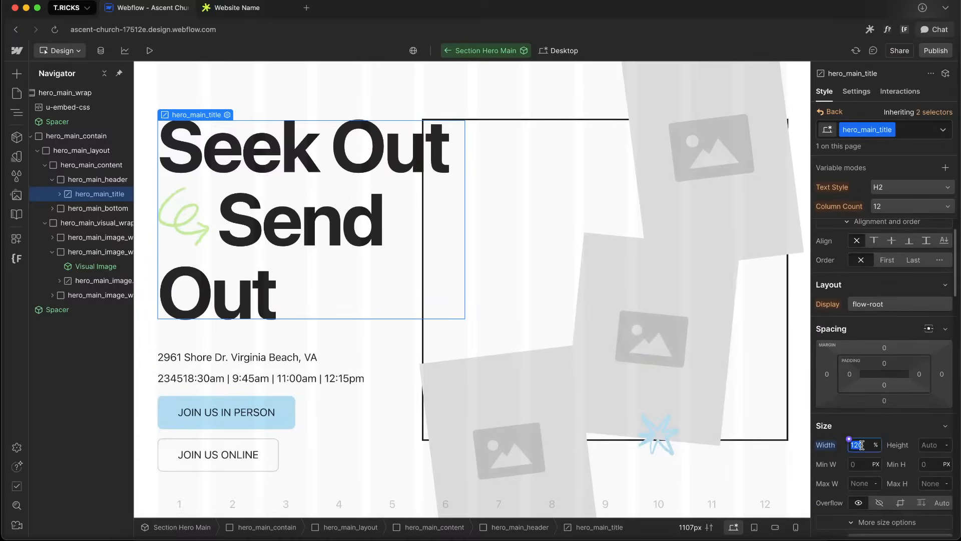
key(shift+Up)
key(shift+Up)
key(shift+Up)
key(Down)
key(Down)
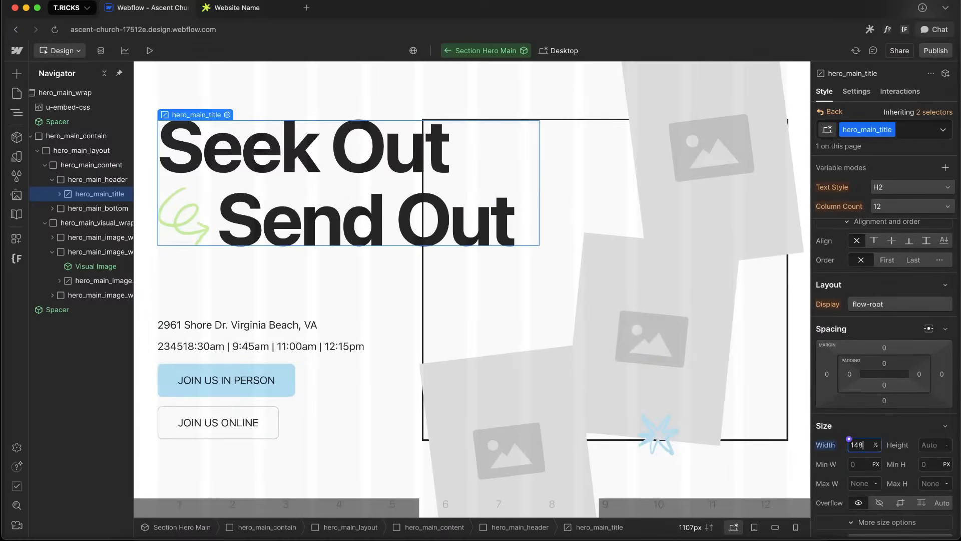
key(Down)
key(Down)
key(Down)
key(Down)
key(Down)
key(Down)
scroll(916, 346, down, 2)
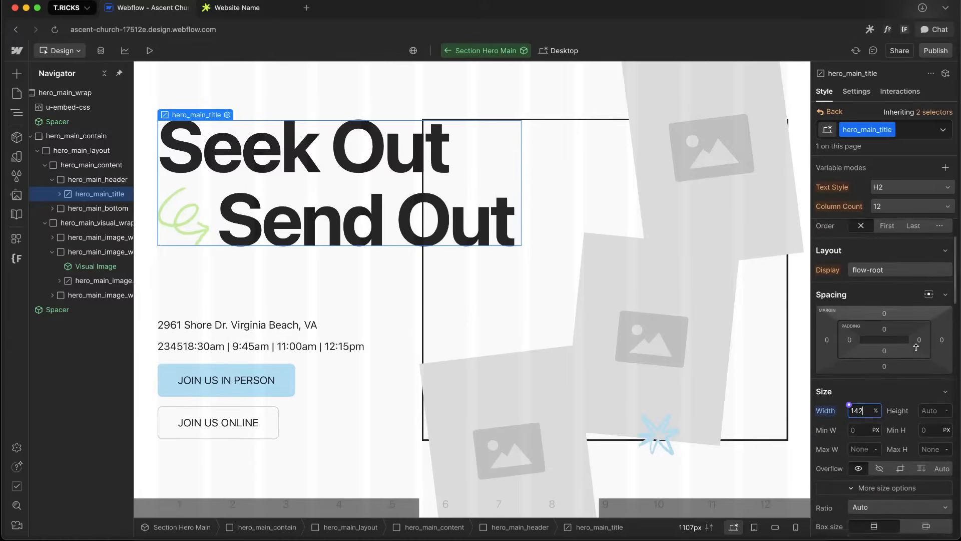
scroll(916, 346, down, 1)
key(shift+Up)
key(Down)
key(Down)
key(Down)
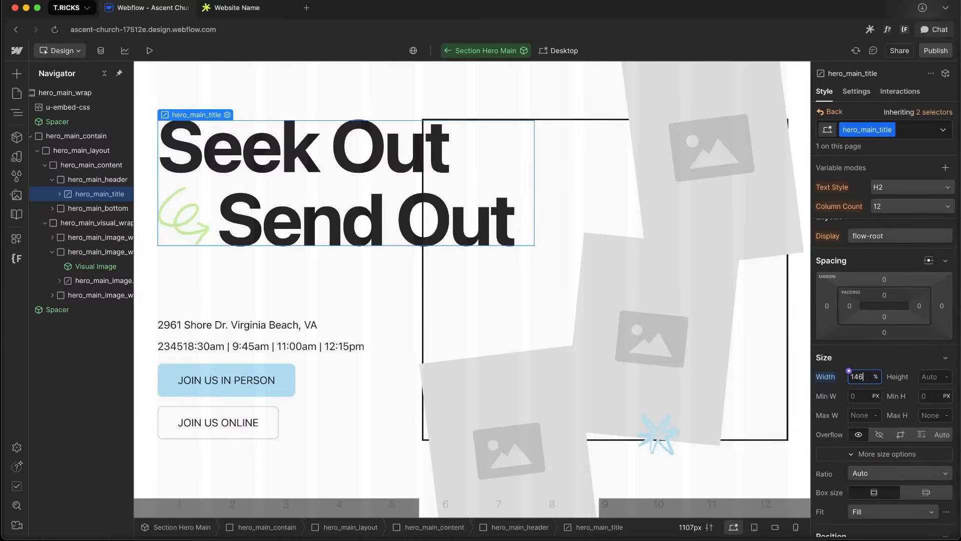
Return to the full hero_main_title combo selector and copy its class name
click(869, 131)
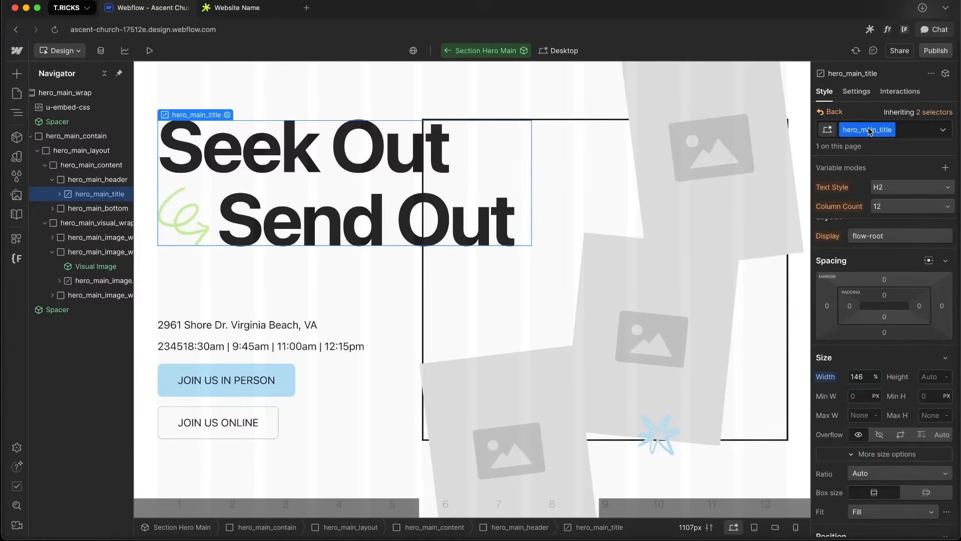
click(825, 112)
double_click(883, 129)
key(ctrl+c)
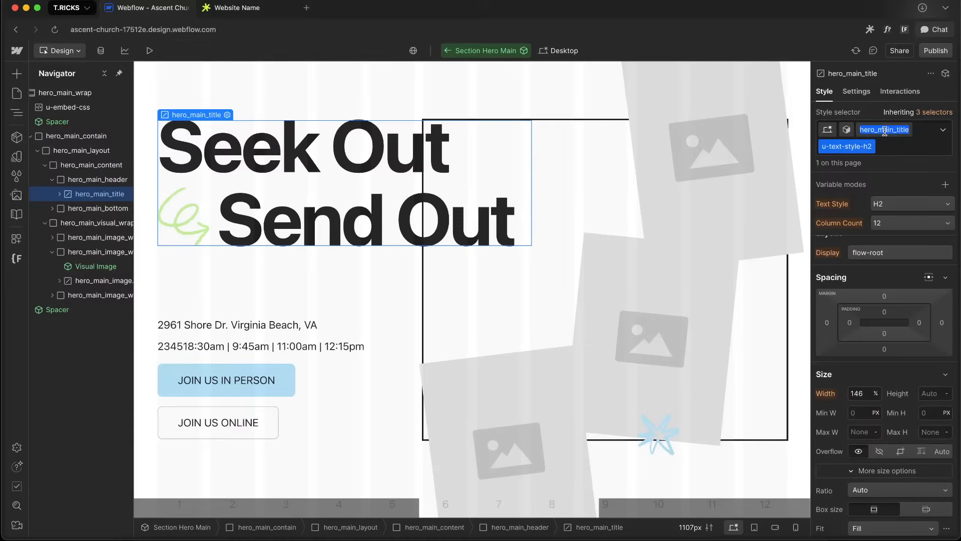
Try replacing the hero_main_image_wrap selector on line 5 of the embed CSS with hero_main_title, then undo and close without saving
double_click(80, 108)
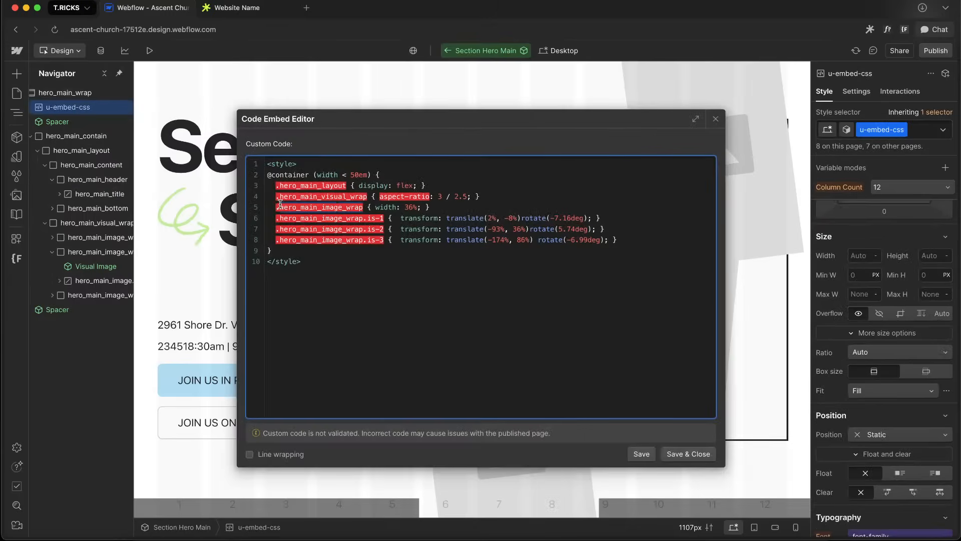
drag(278, 207, 363, 207)
key(ctrl+v)
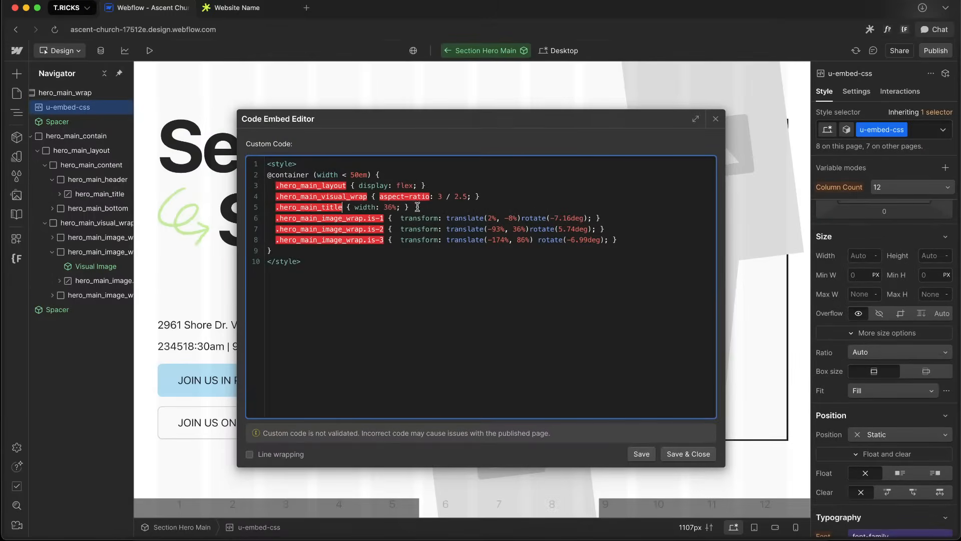
key(ctrl+z)
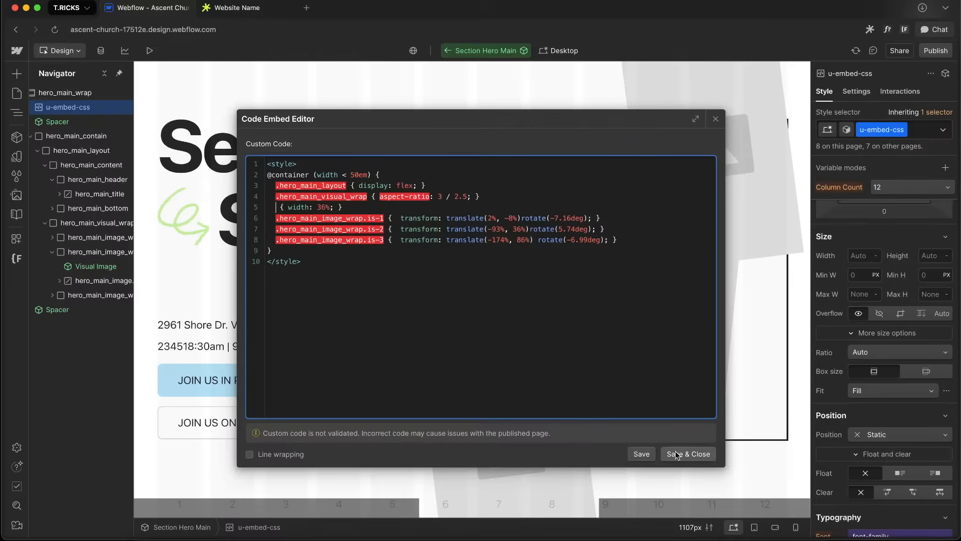
right_click(686, 457)
click(566, 323)
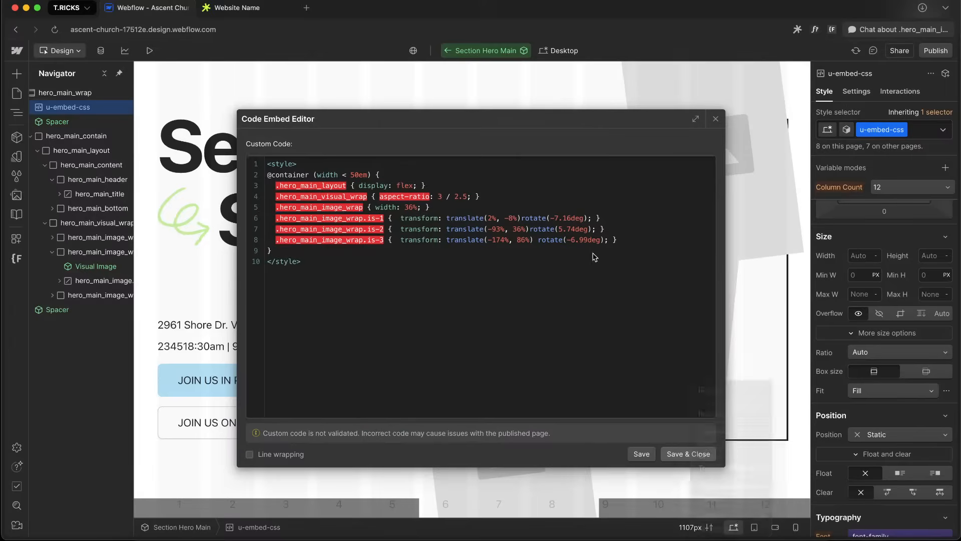
click(716, 119)
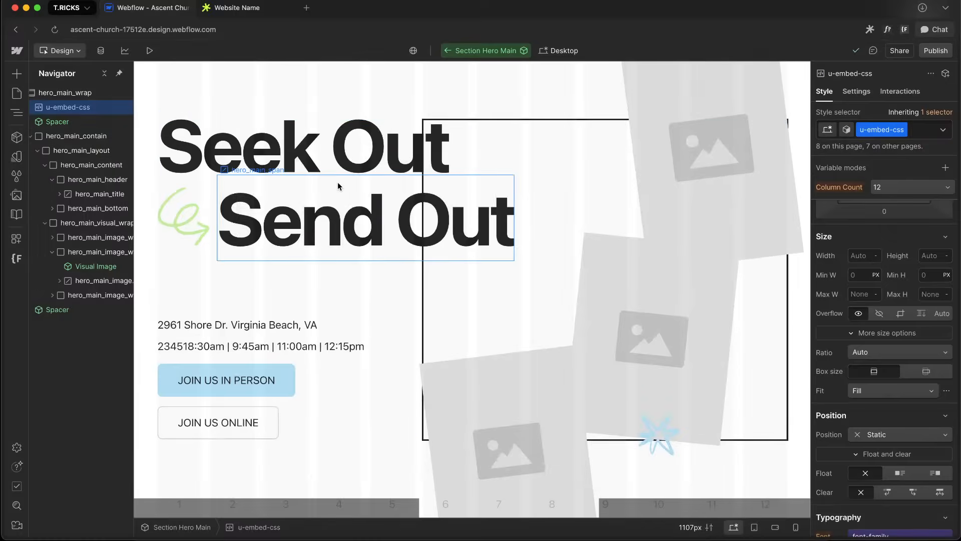
Try setting hero_main_header's width to 40%, then reset it
click(338, 186)
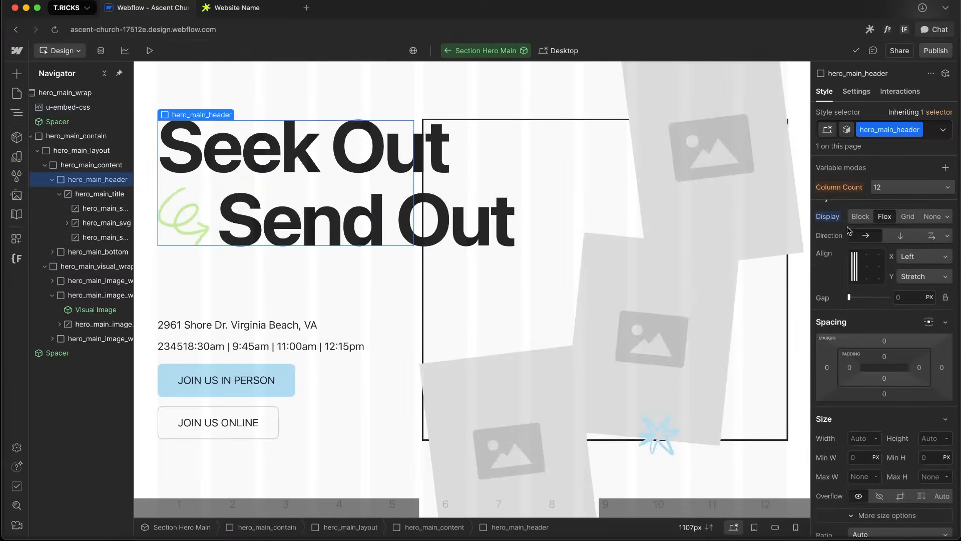
click(878, 128)
scroll(896, 325, down, 10)
scroll(898, 357, up, 6)
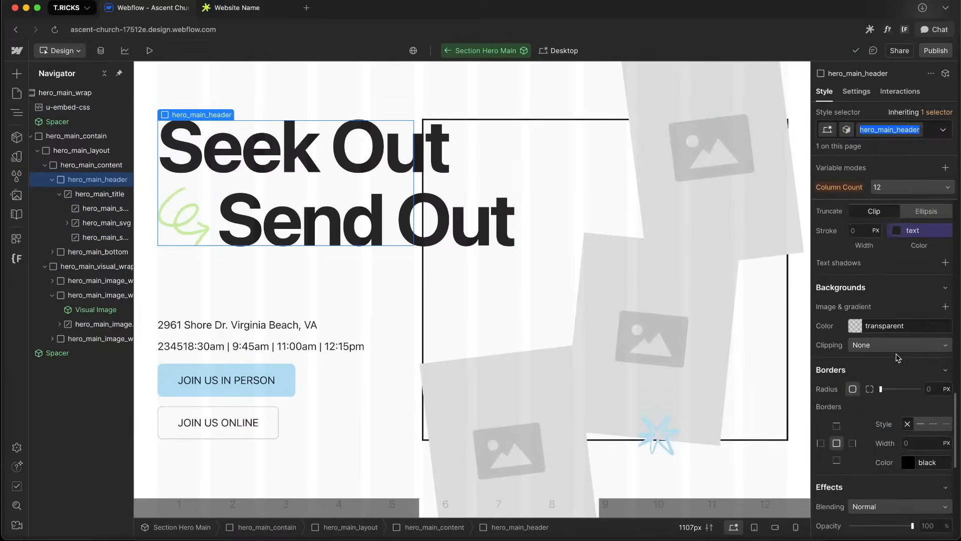
scroll(898, 357, up, 5)
click(862, 249)
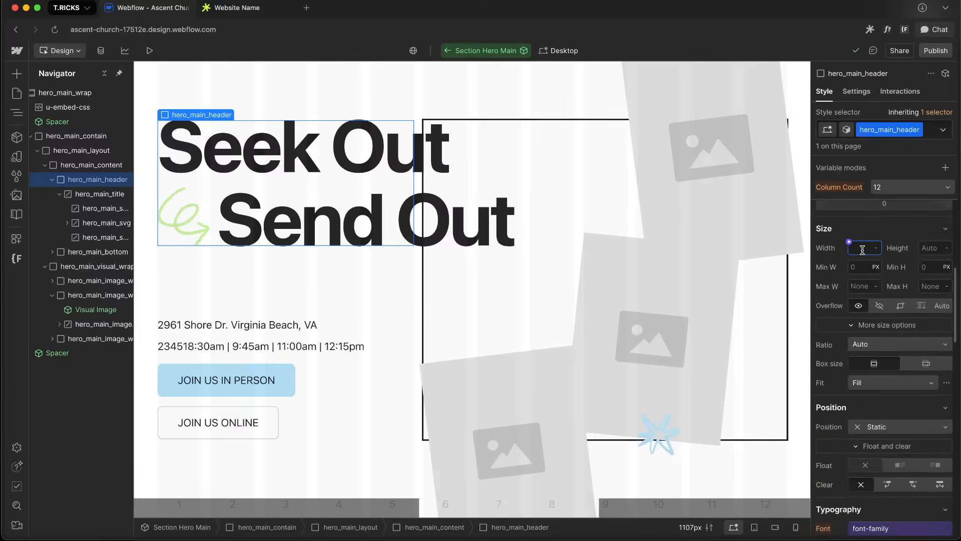
text(50%)
key(shift+Up)
key(shift+Down)
key(shift+Down)
key(shift+Down)
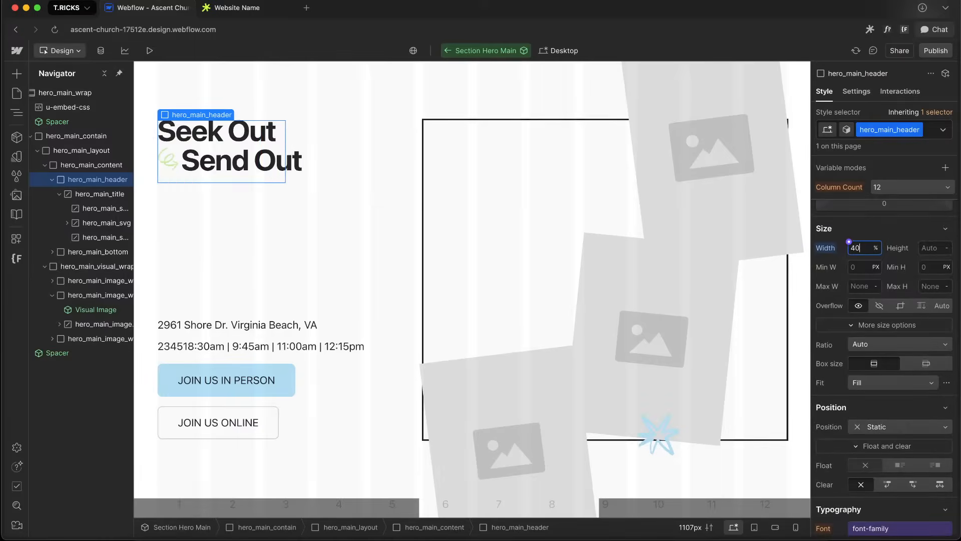
alt+click(826, 249)
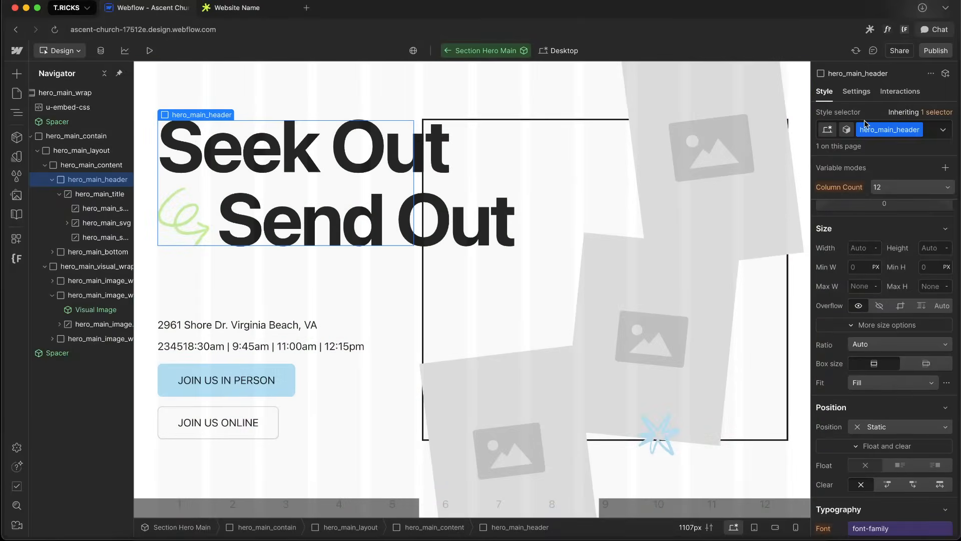
Copy the hero_main_header class and add a .hero_main_header { width: 68%; } rule to the embed CSS container query, then save
double_click(899, 131)
key(super+c)
double_click(80, 109)
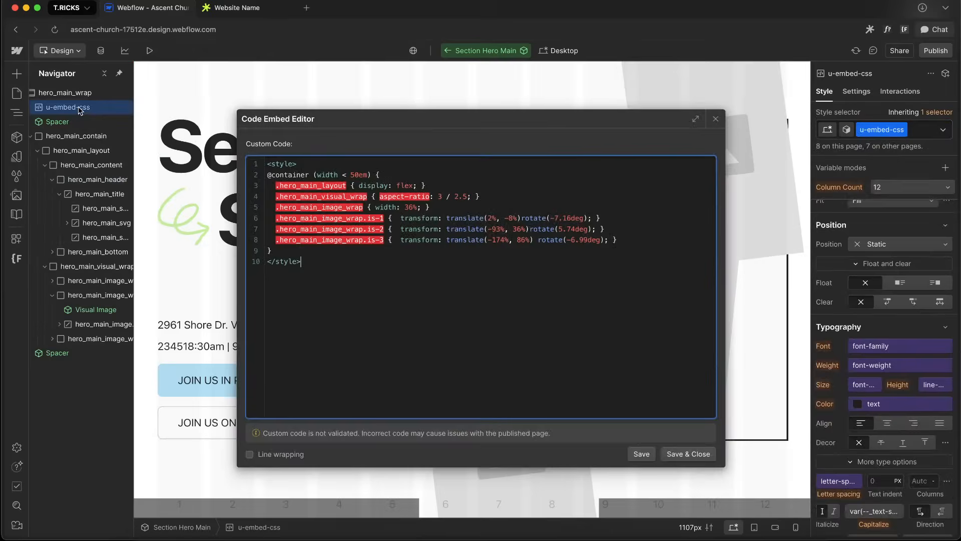
click(496, 198)
key(Return)
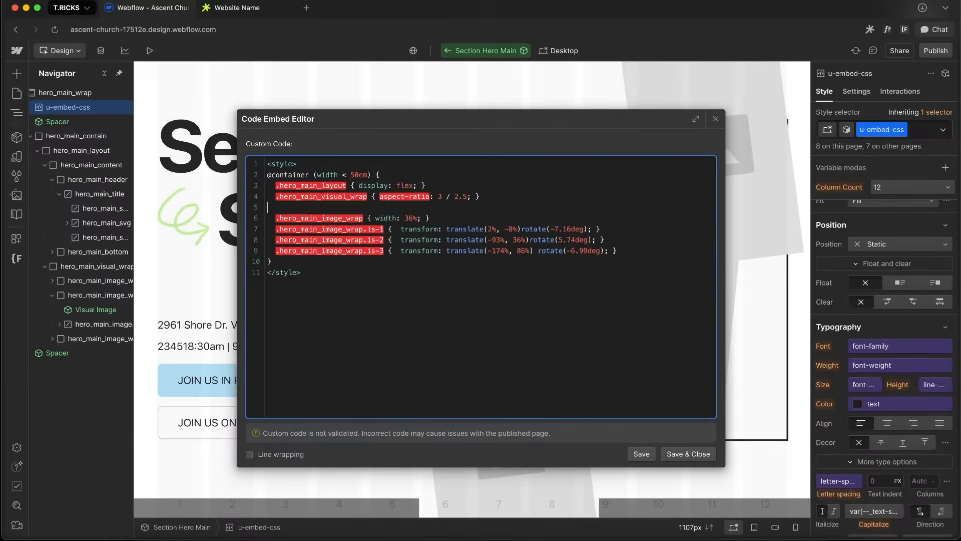
text(.)
key(super+v)
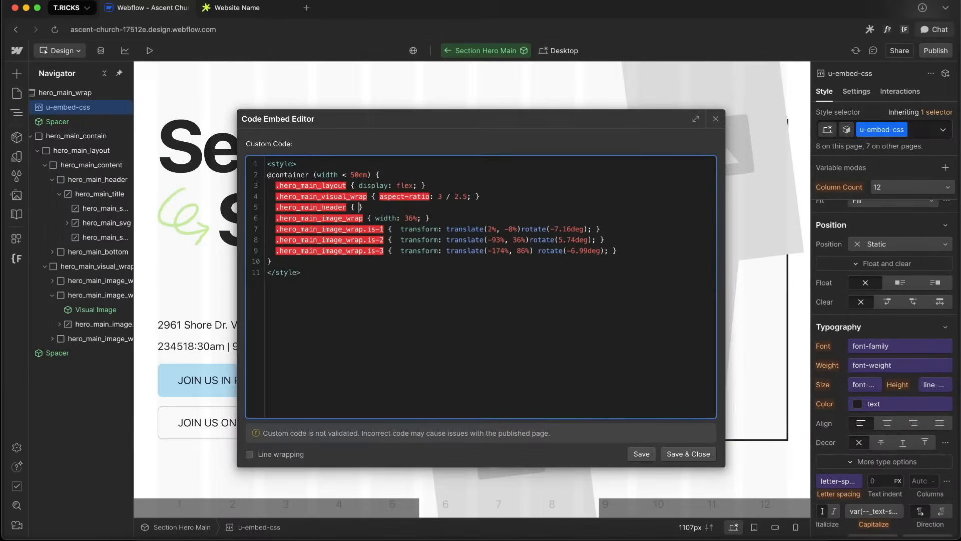
text({ width: 69%;)
click(688, 453)
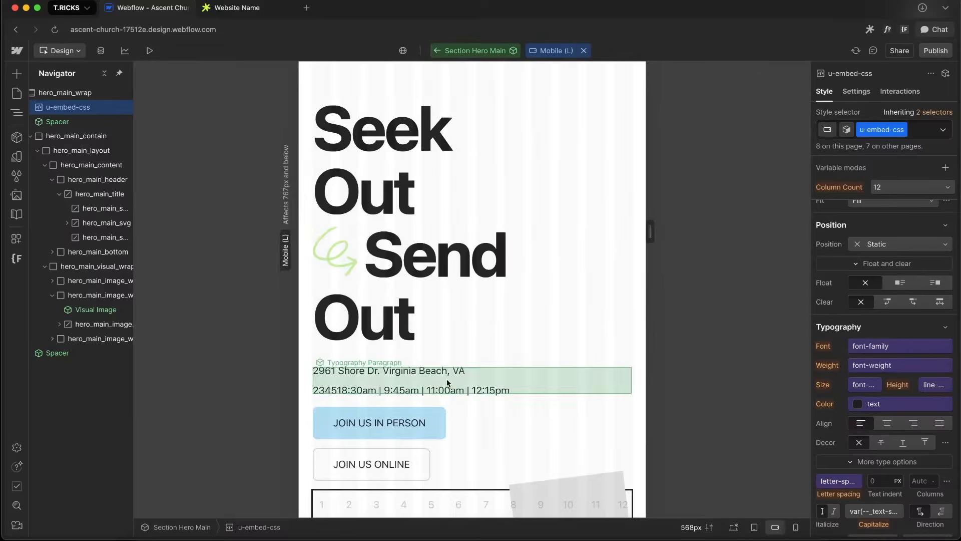
key(2)
key(Return)
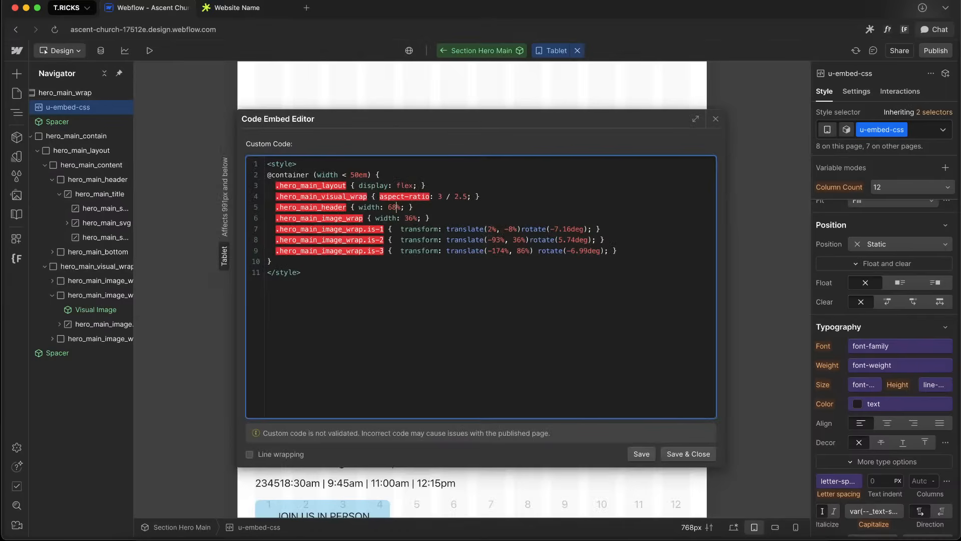
click(688, 454)
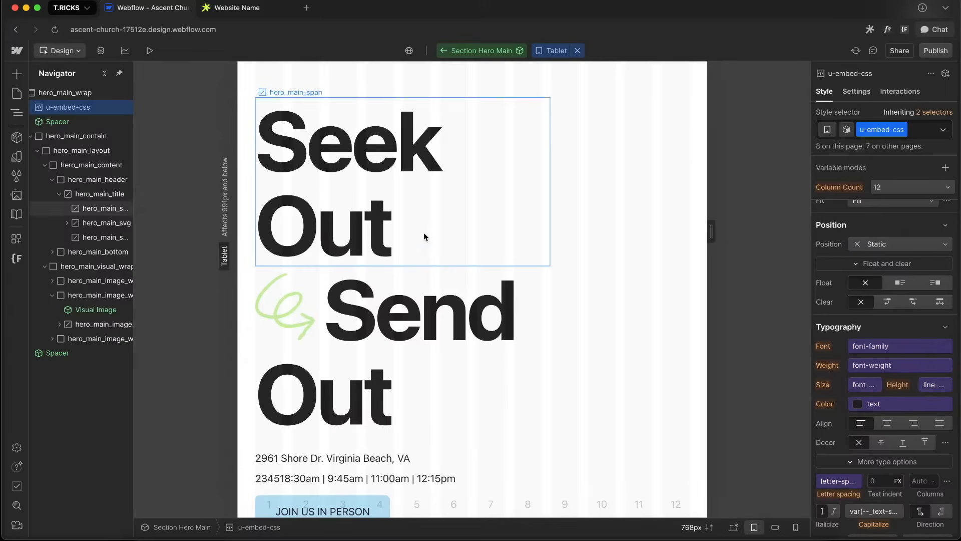
Inspect hero_main_title, hero_main_span and hero_main_header sizing and the embed CSS at the tablet breakpoint
click(498, 254)
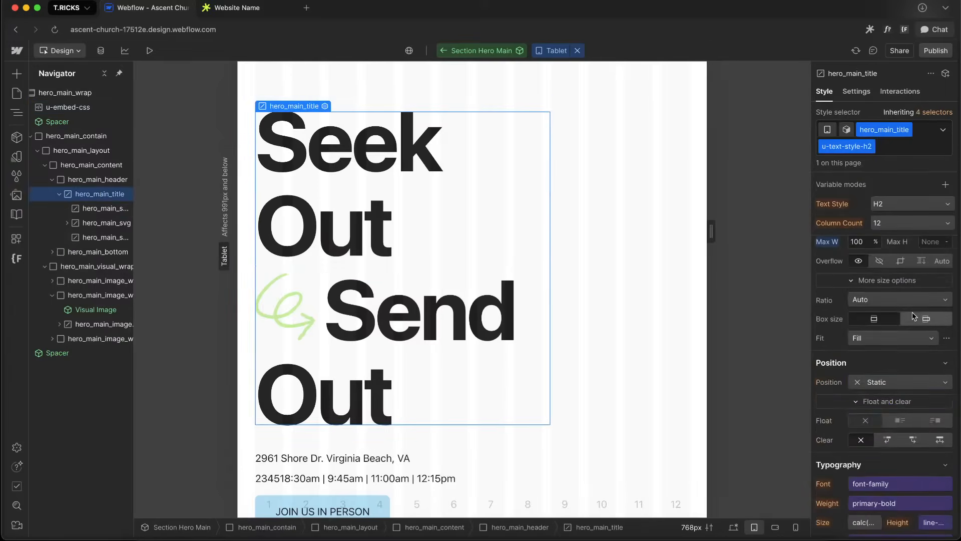
scroll(913, 316, up, 4)
alt+click(827, 336)
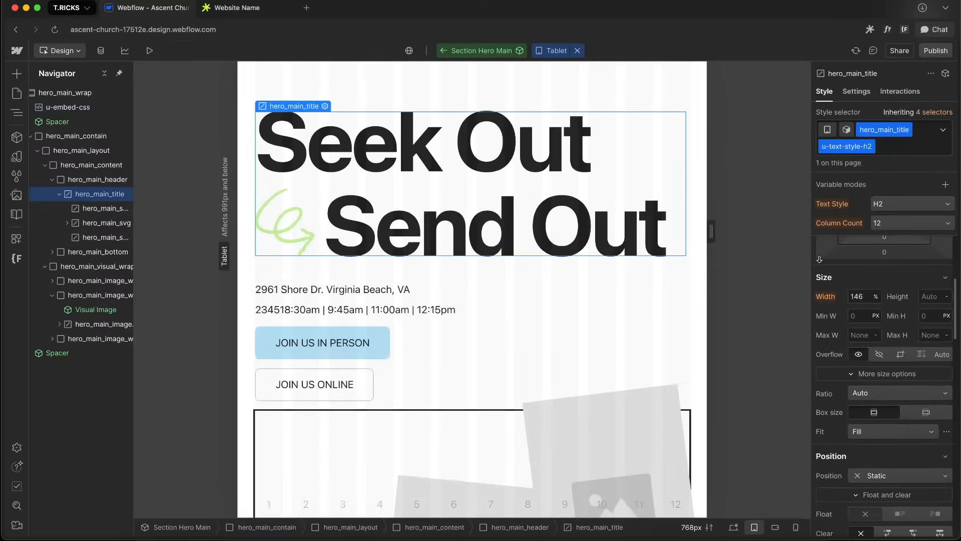
double_click(67, 108)
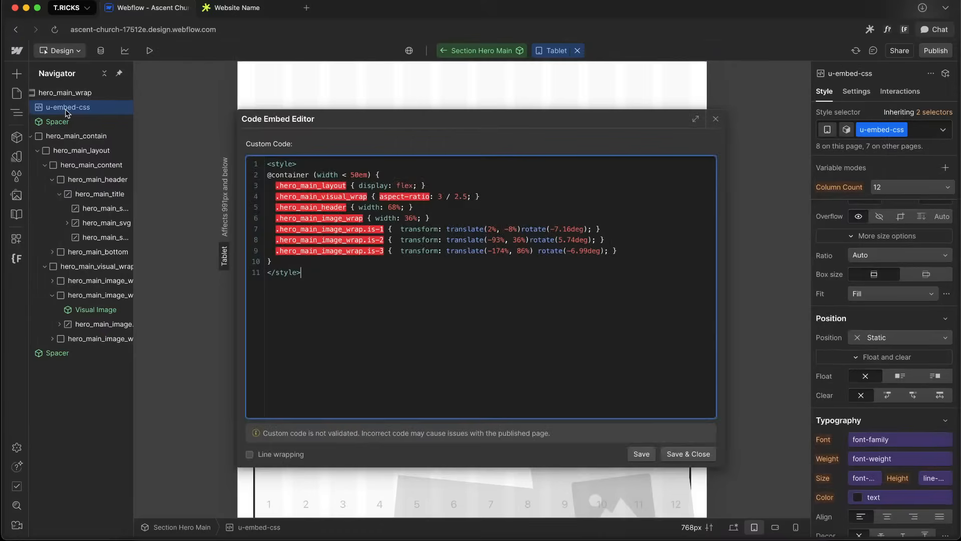
key(BackSpace)
click(695, 453)
click(610, 190)
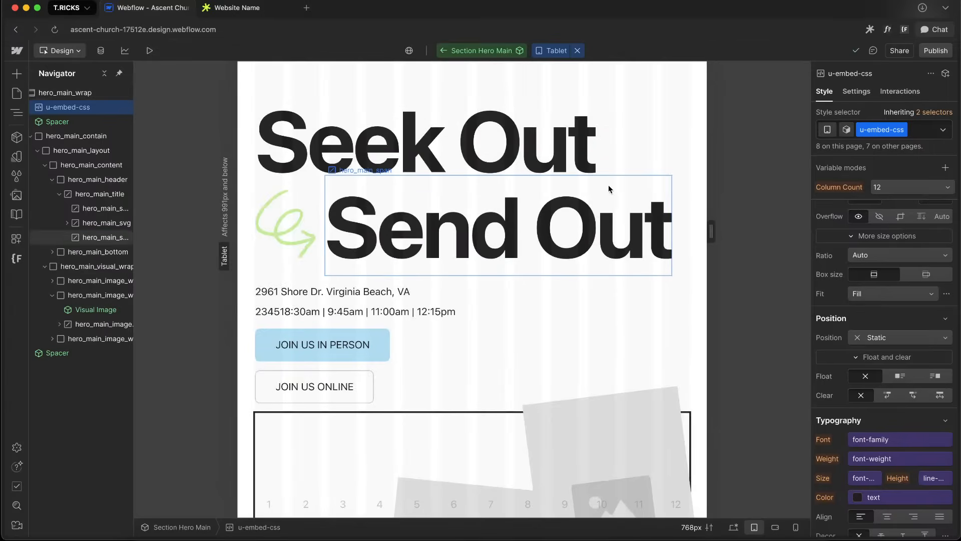
scroll(929, 372, up, 2)
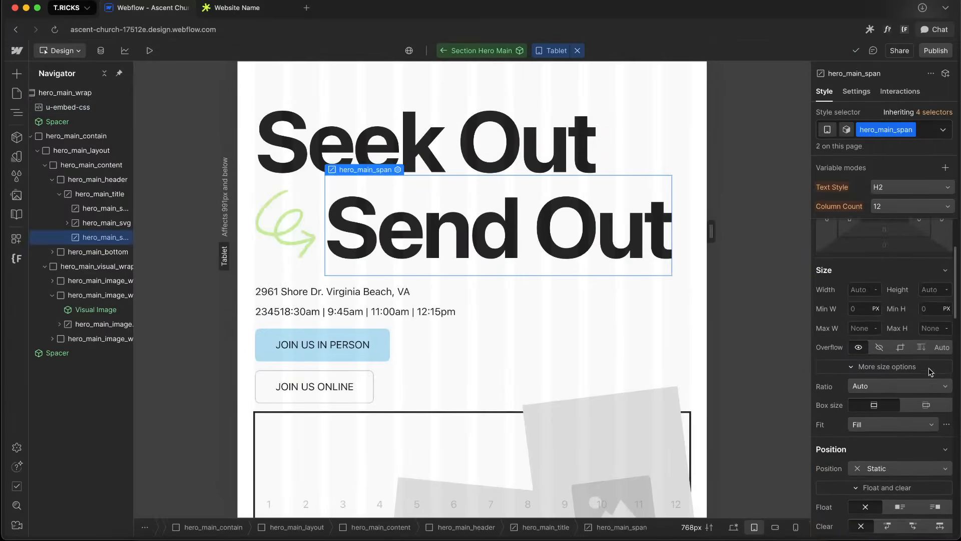
key(Up)
scroll(904, 396, down, 1)
scroll(903, 395, down, 1)
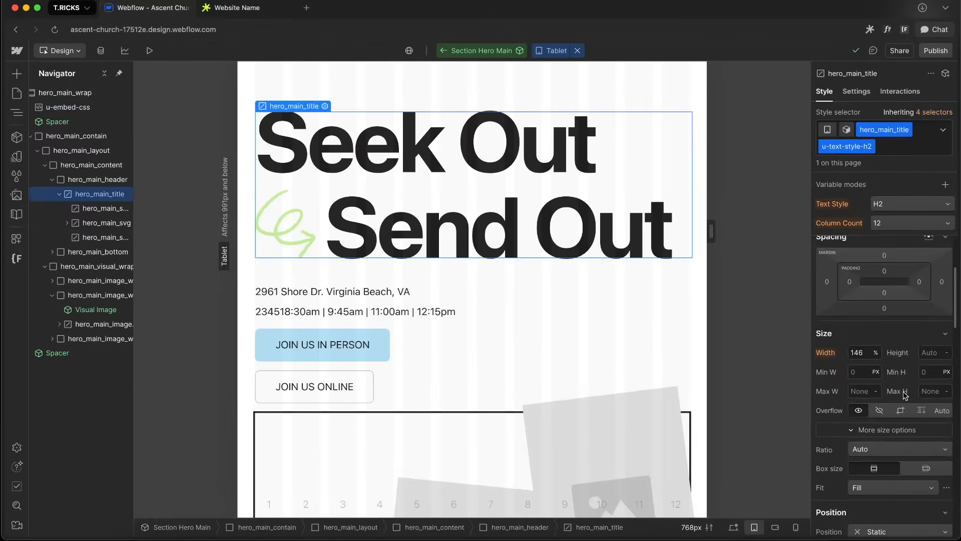
key(Up)
scroll(898, 400, down, 4)
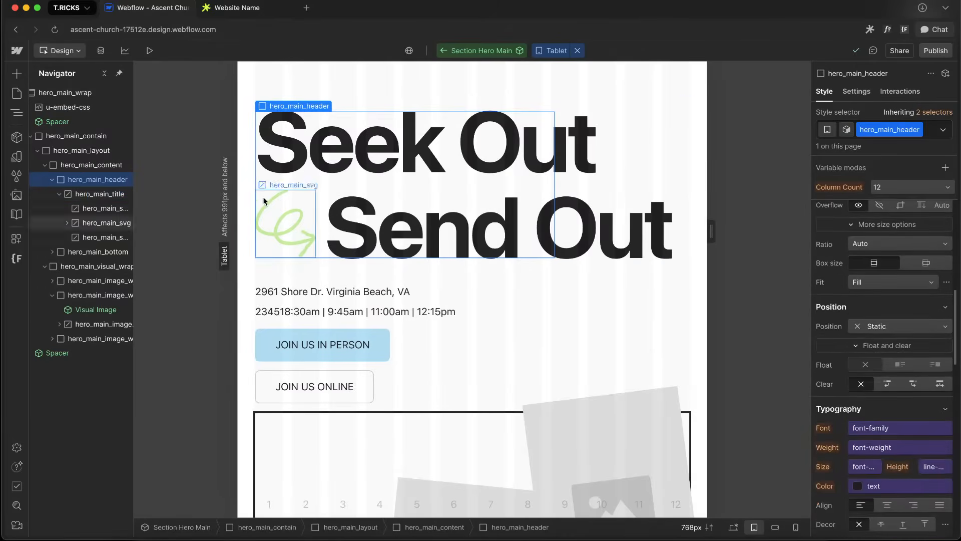
scroll(946, 364, up, 8)
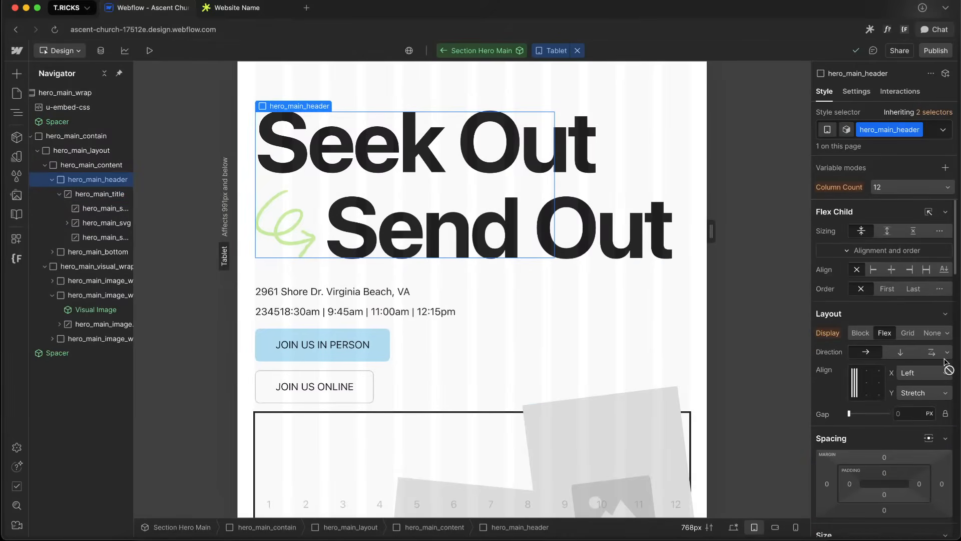
Preview the hero at the mobile portrait breakpoint and narrower canvas widths, then return to desktop
click(609, 258)
key(3)
key(4)
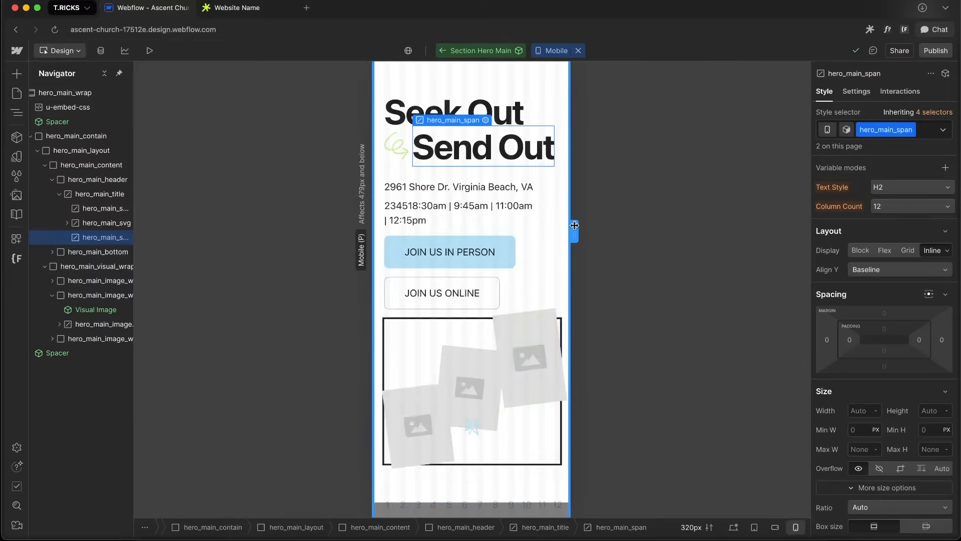
drag(574, 228, 490, 227)
key(1)
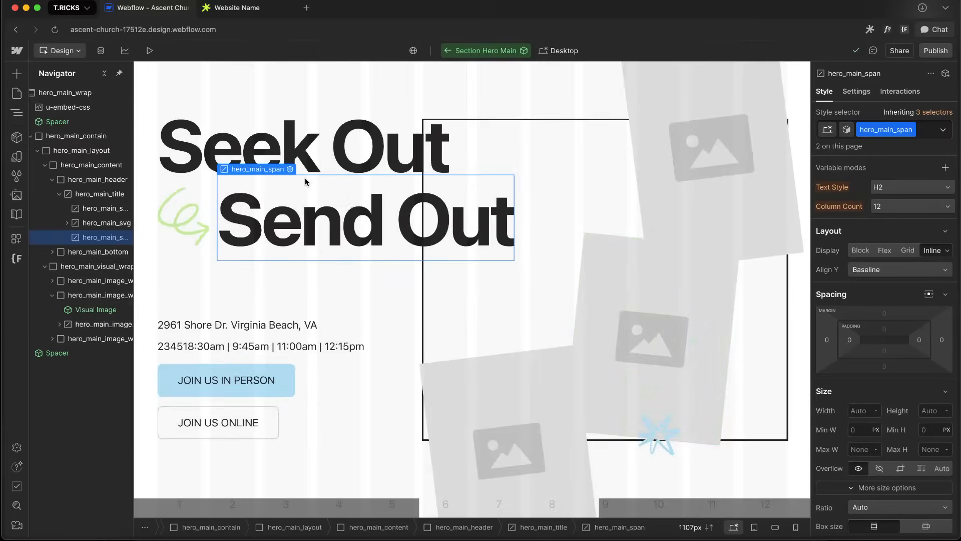
Open timothyricks.com in a new browser tab
click(237, 7)
click(226, 32)
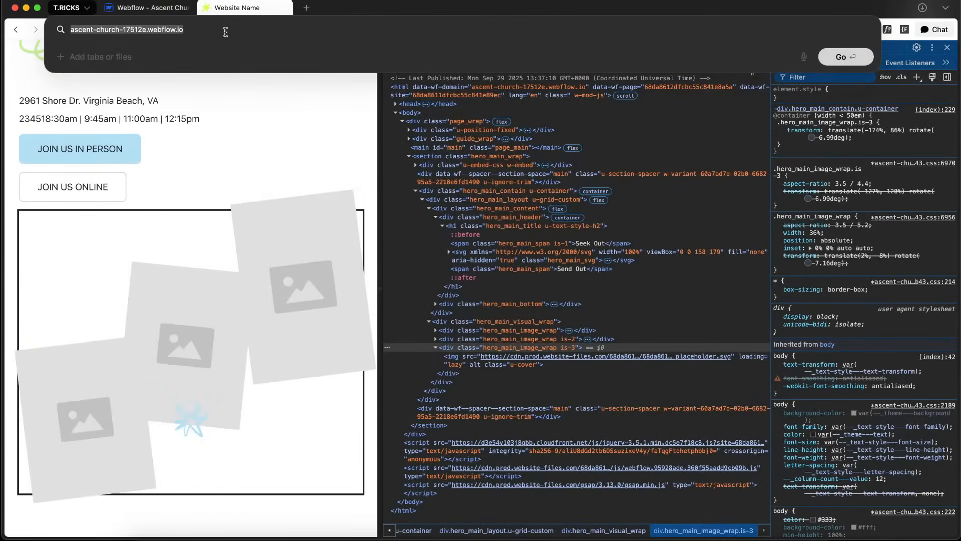
click(305, 8)
text(timoty)
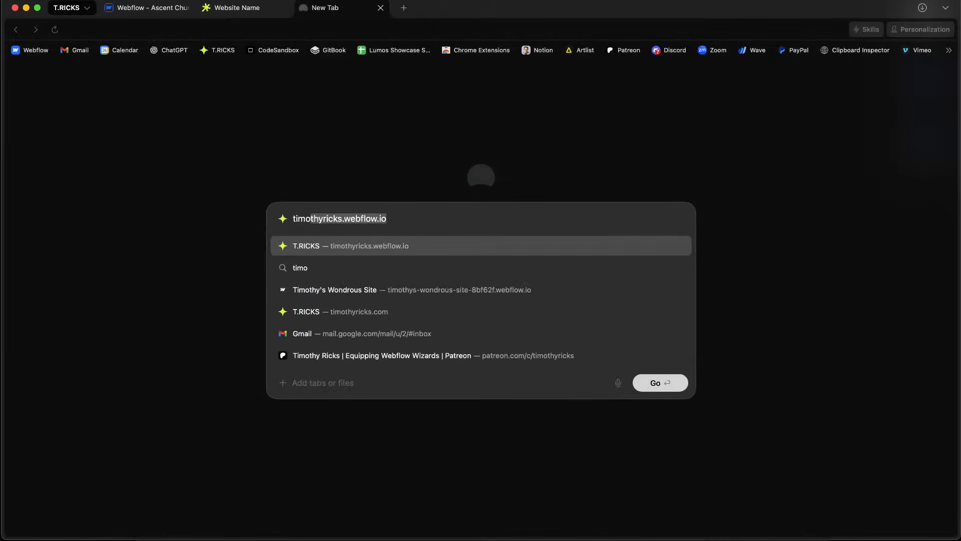
text(y)
key(BackSpace)
key(BackSpace)
key(BackSpace)
key(BackSpace)
key(BackSpace)
key(BackSpace)
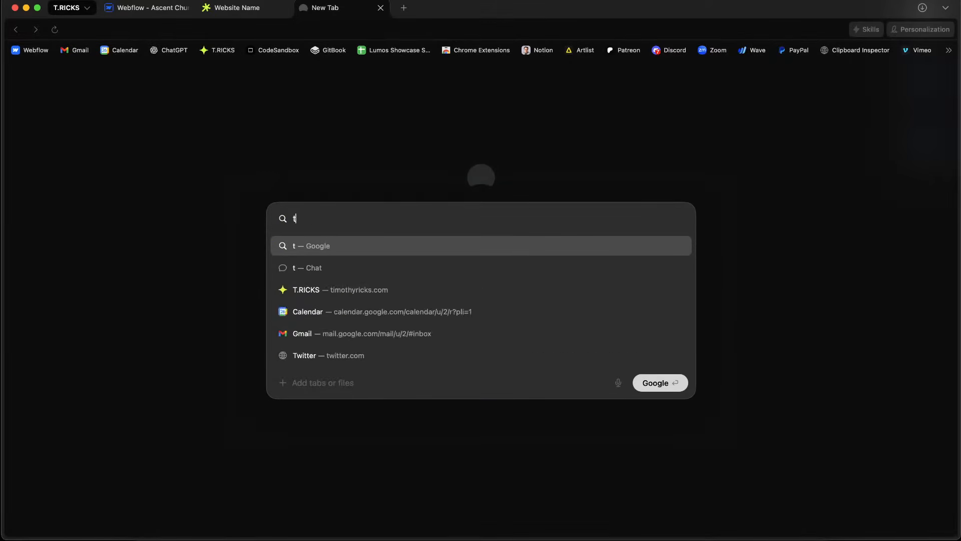
text(imothyricks.com)
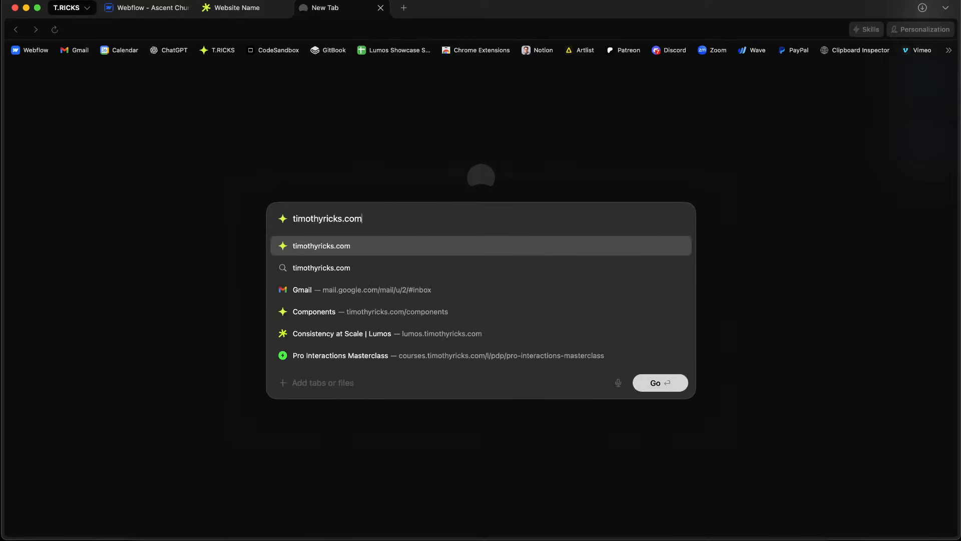
key(Return)
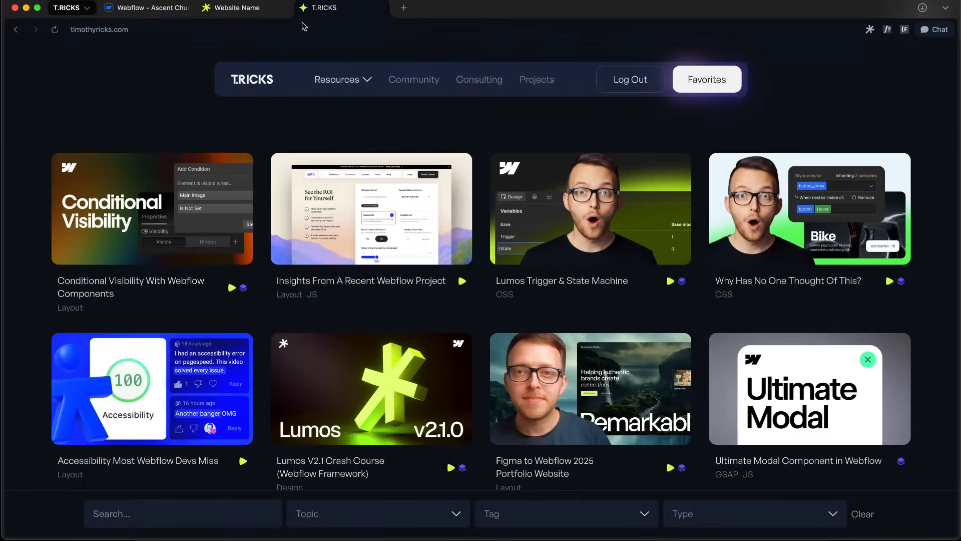
Search the Components library for marque and copy the Horizontal Marquee component
mouse_move(350, 86)
click(337, 133)
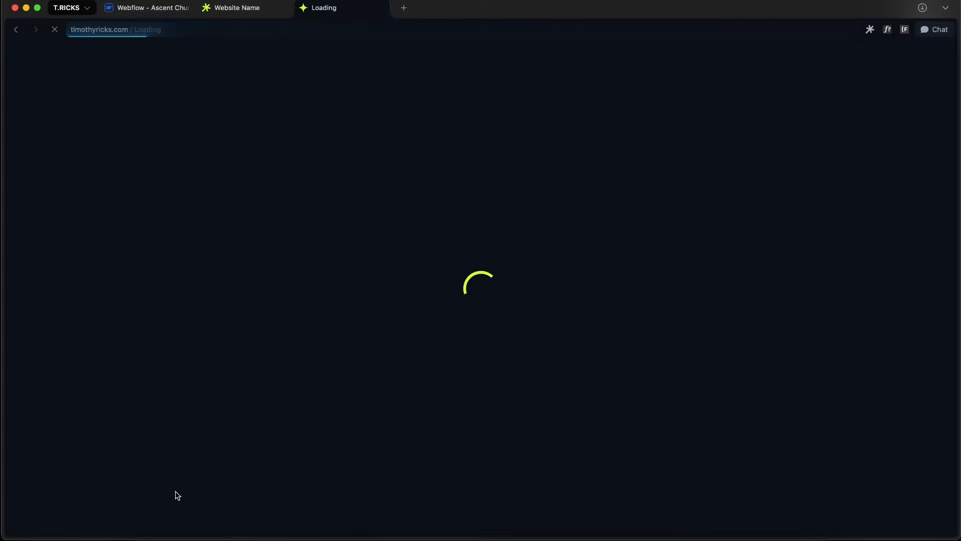
text(m)
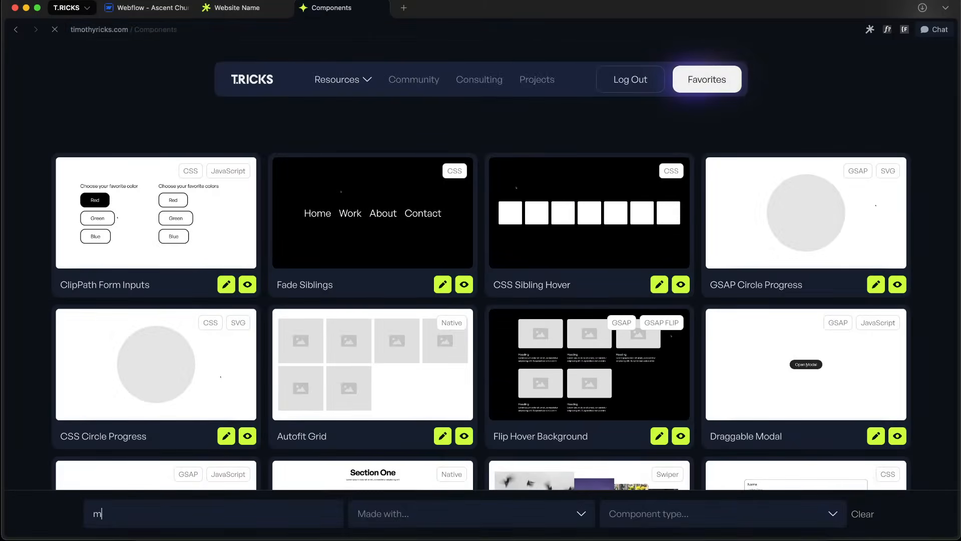
text(arque)
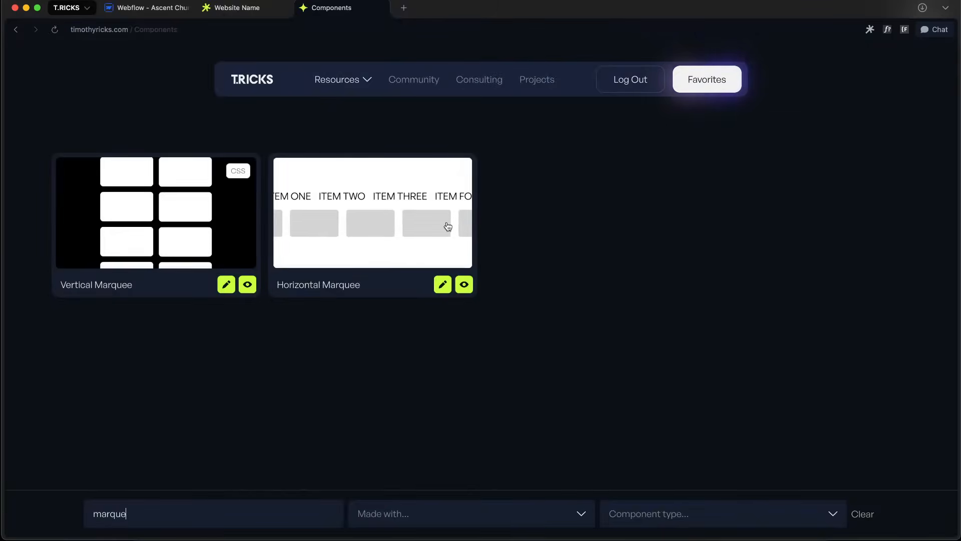
click(465, 285)
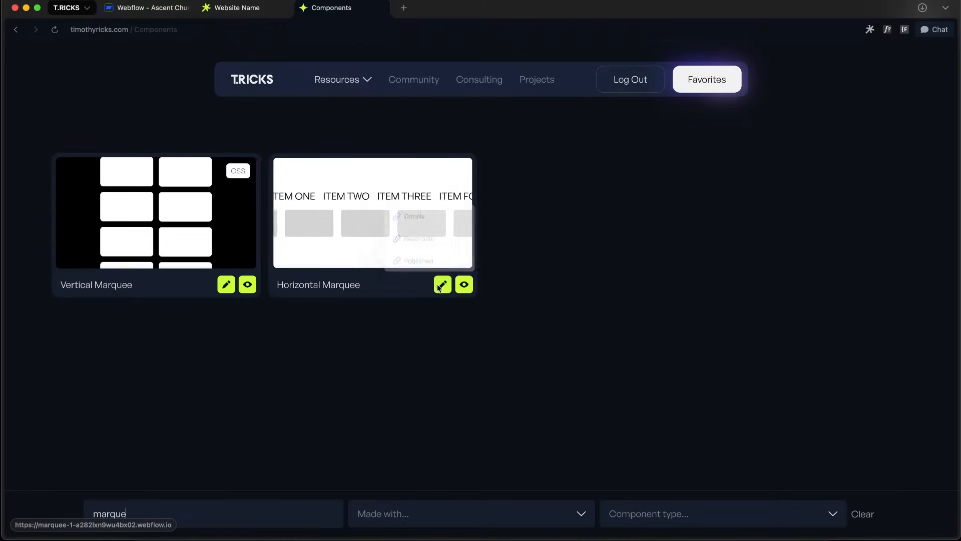
mouse_move(442, 284)
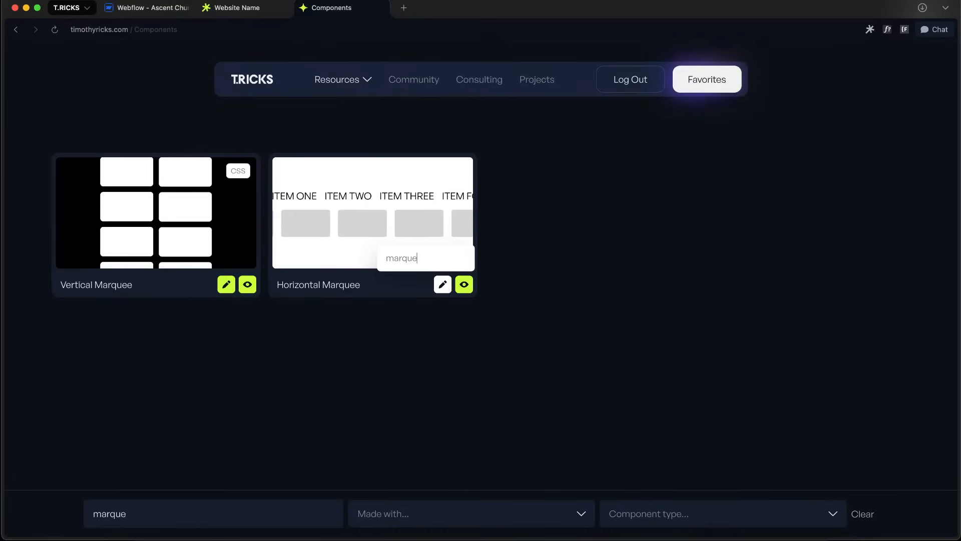
click(379, 206)
Paste the marquee into hero_main_contain below hero_main_layout
click(142, 8)
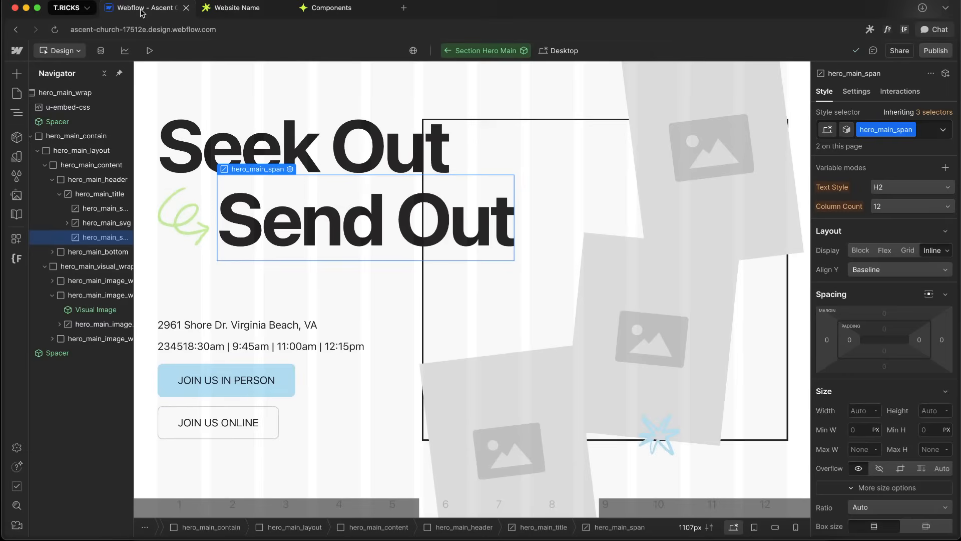
click(40, 168)
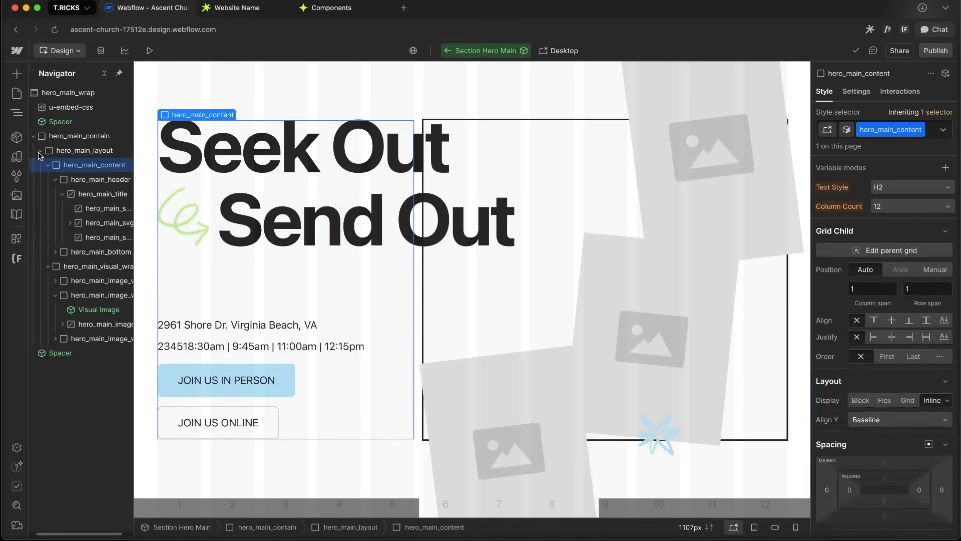
click(46, 166)
click(51, 152)
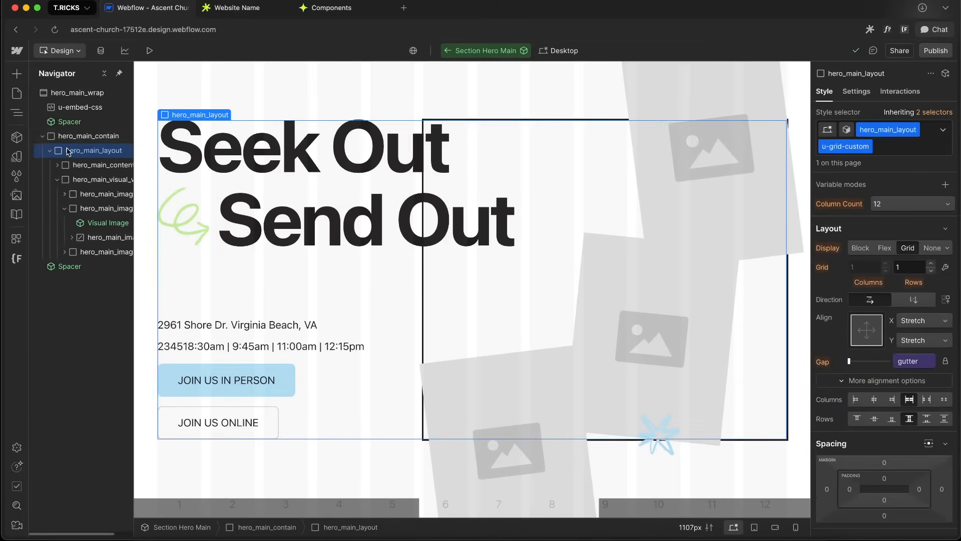
click(50, 151)
click(84, 140)
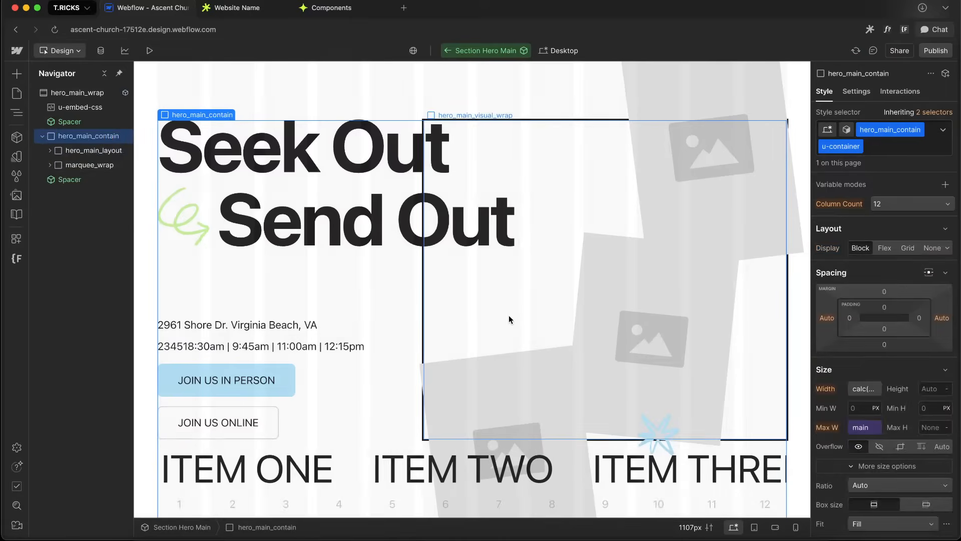
Delete the image row from the pasted marquee, keeping only the text marquee layout
scroll(508, 318, down, 3)
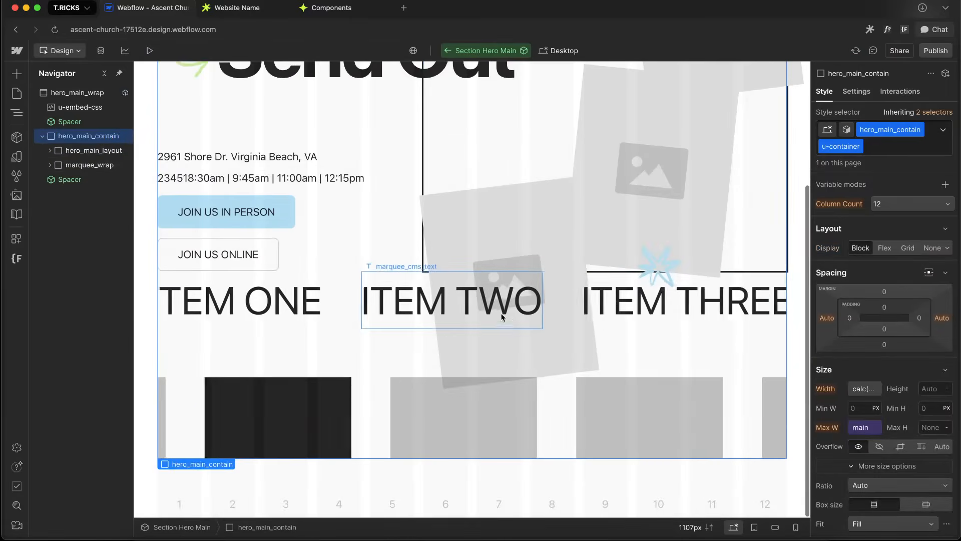
click(268, 408)
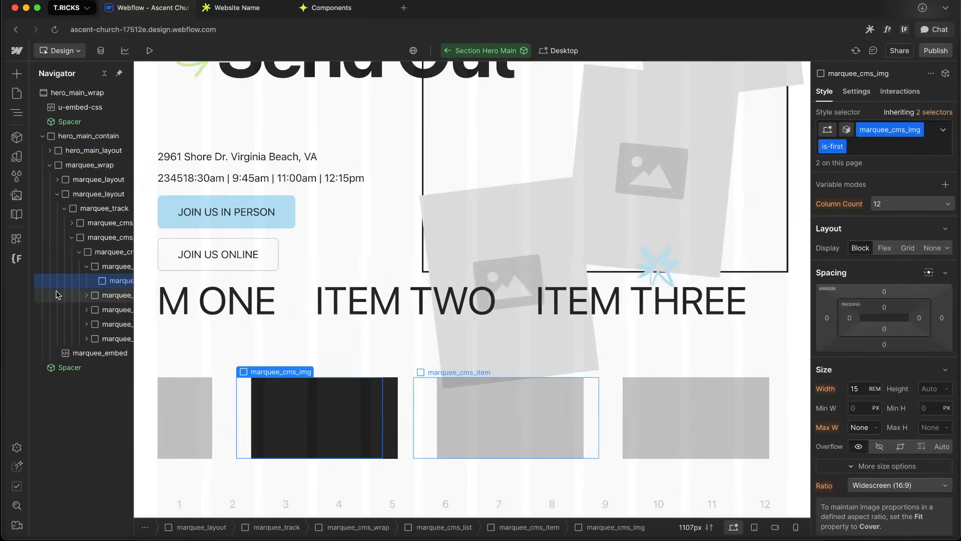
click(71, 239)
key(Delete)
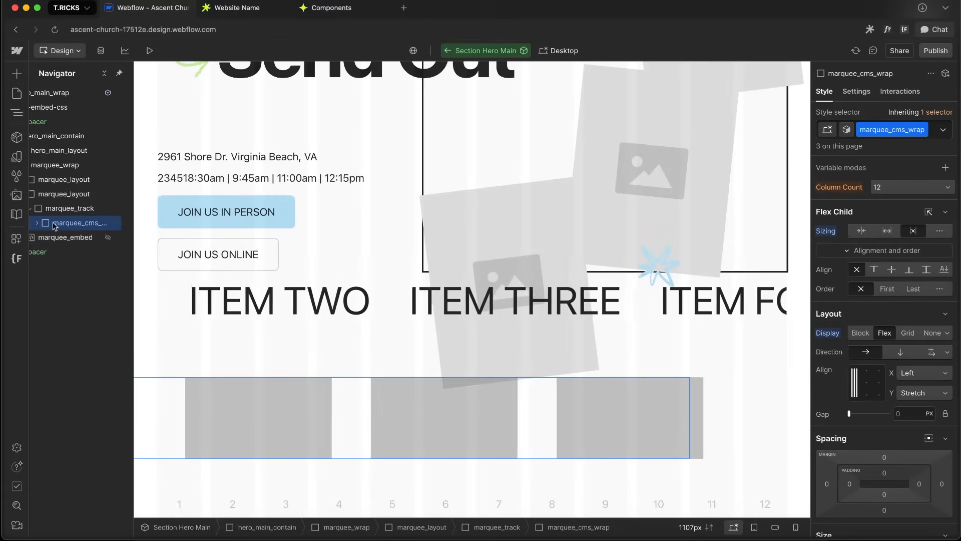
click(37, 223)
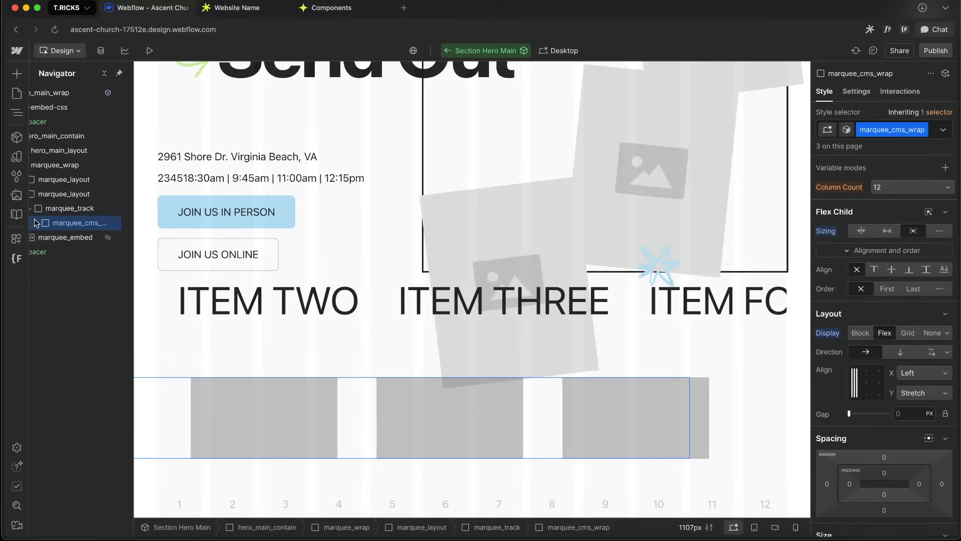
click(96, 193)
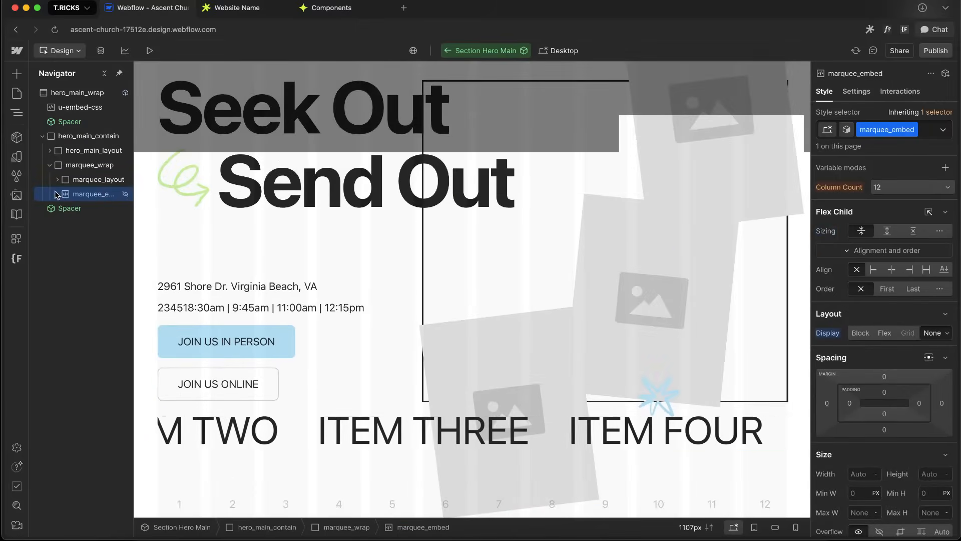
Move marquee_wrap out of hero_main_contain so it sits directly after it inside hero_main_wrap
click(57, 179)
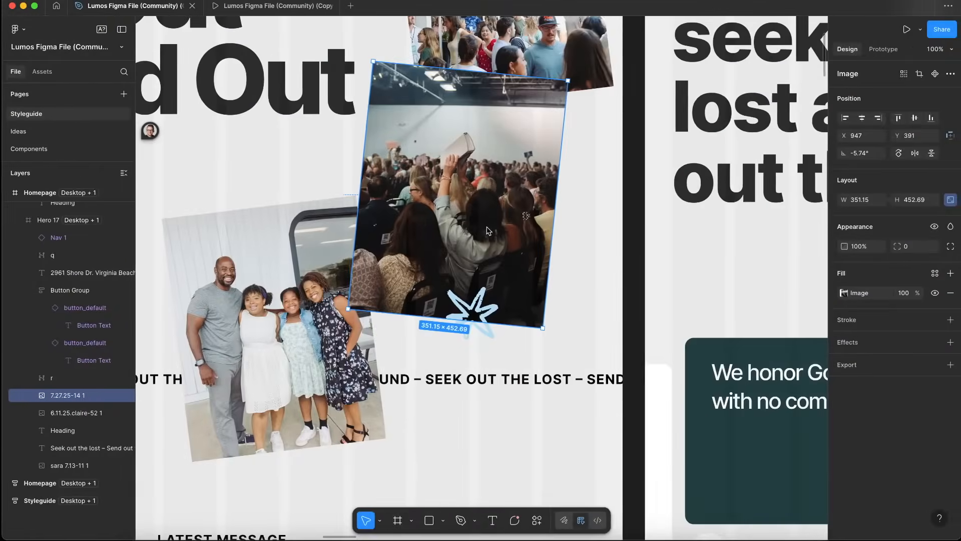
scroll(488, 230, down, 5)
scroll(488, 229, up, 4)
key(ctrl+Left)
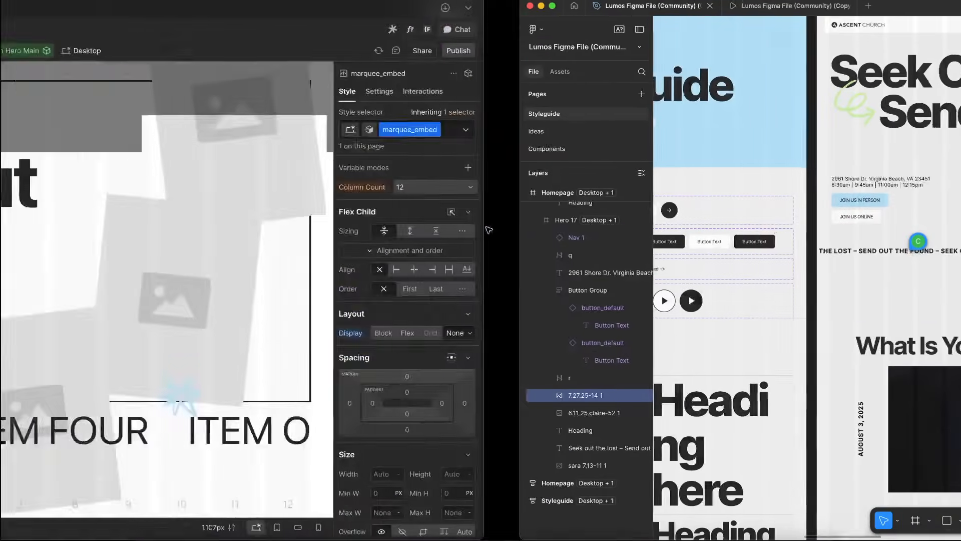
click(64, 193)
click(50, 166)
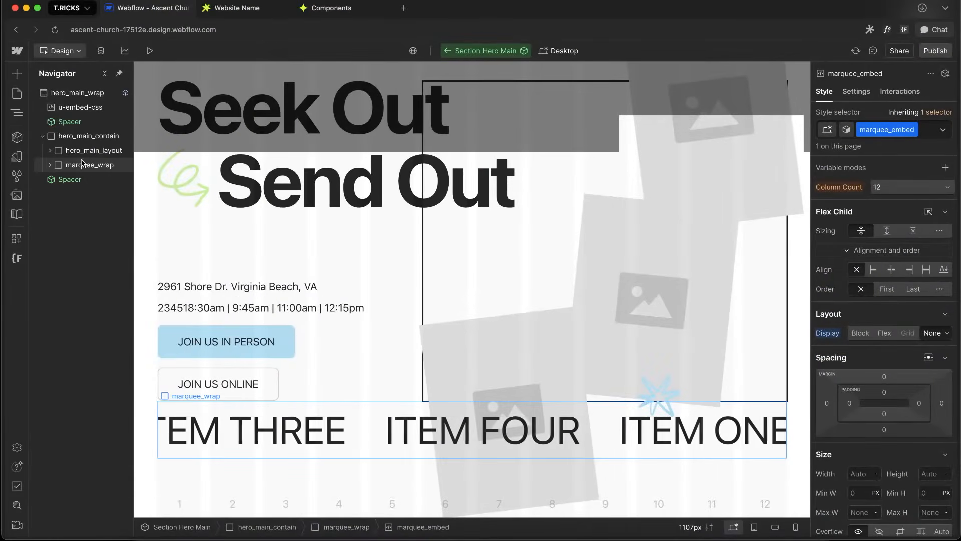
drag(82, 165, 85, 132)
Delete the second marquee_cms_wrap from marquee_track
click(185, 444)
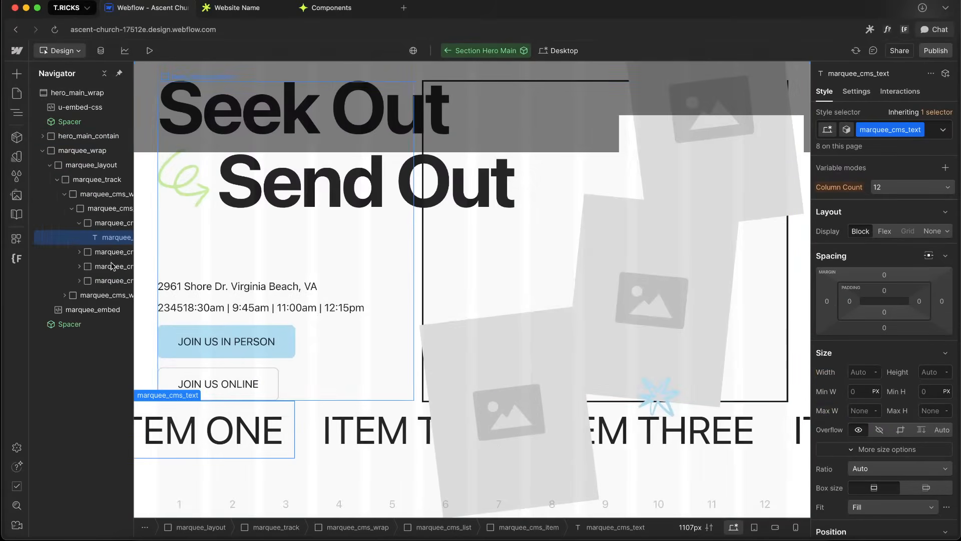
click(45, 224)
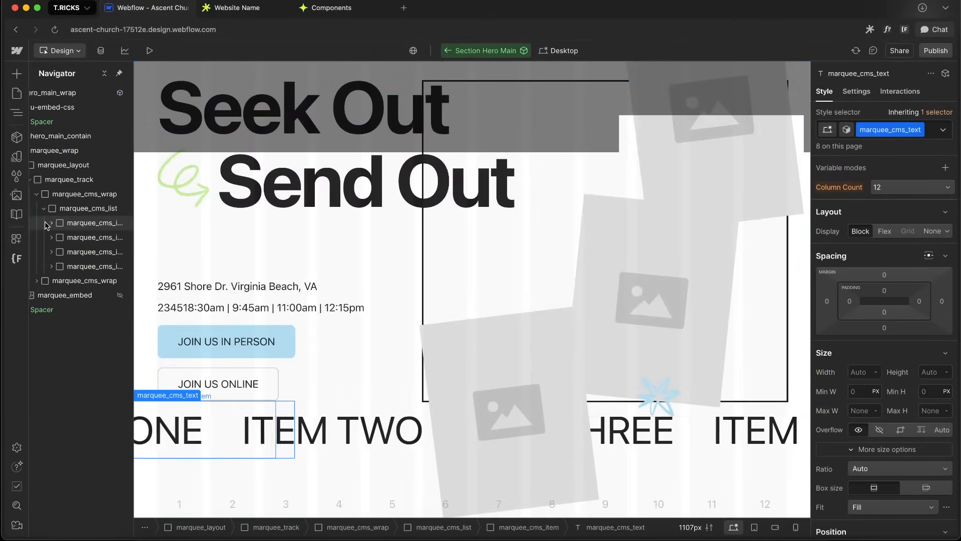
click(75, 281)
click(44, 209)
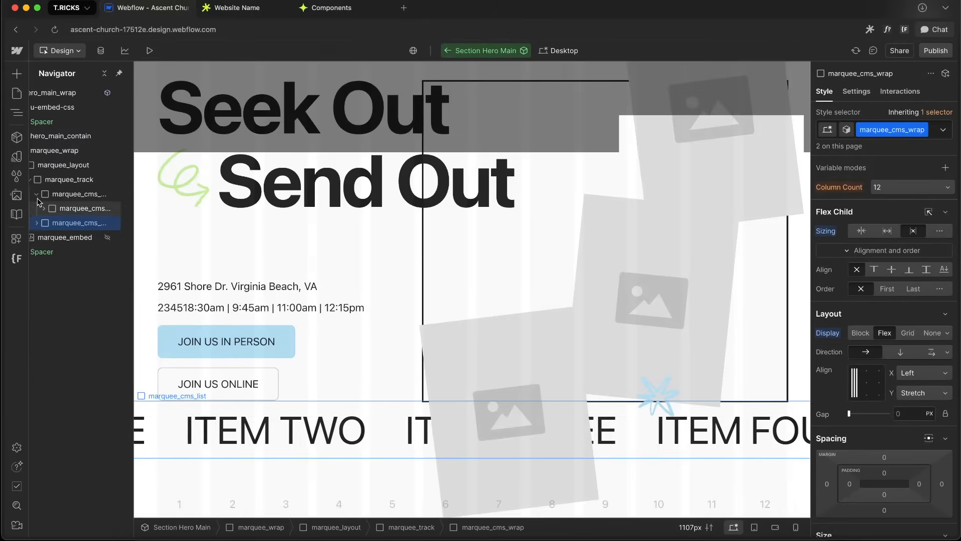
click(37, 194)
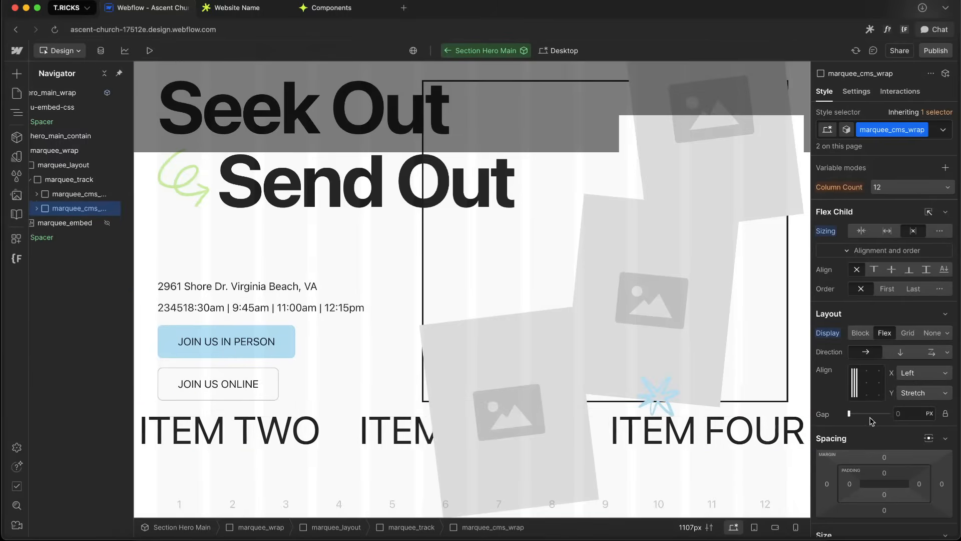
scroll(872, 421, down, 10)
scroll(72, 200, left, 2)
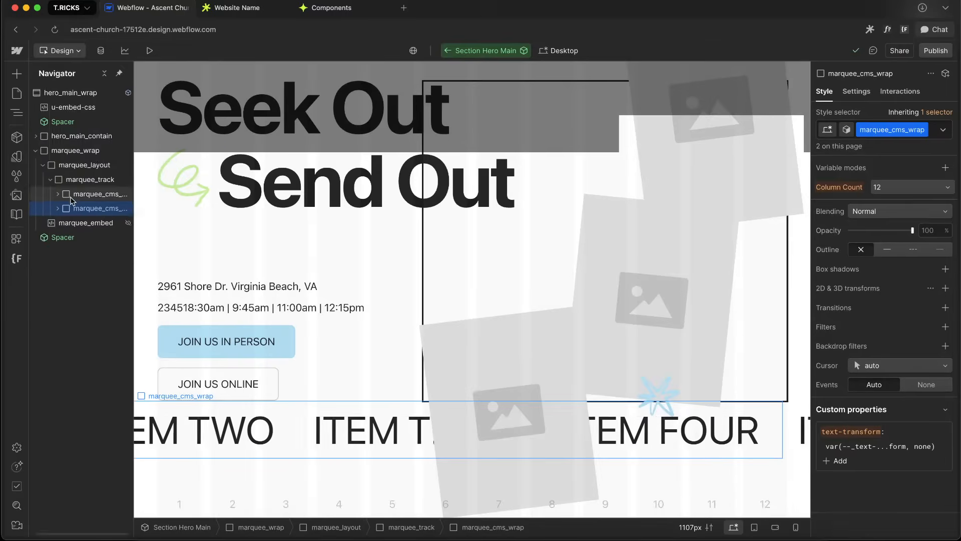
key(Delete)
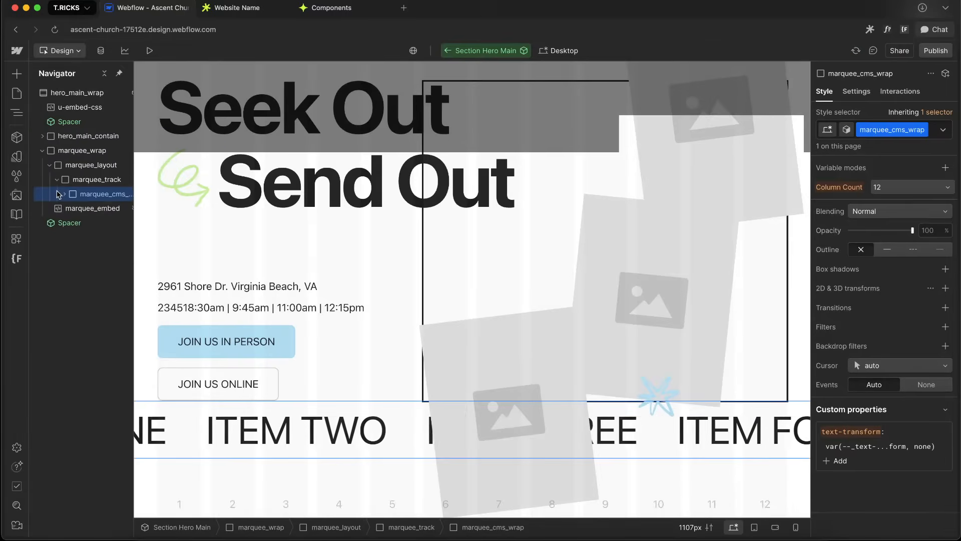
Move the marquee text element out of the CMS list directly into marquee_track and delete the remaining marquee_cms_wrap
click(71, 209)
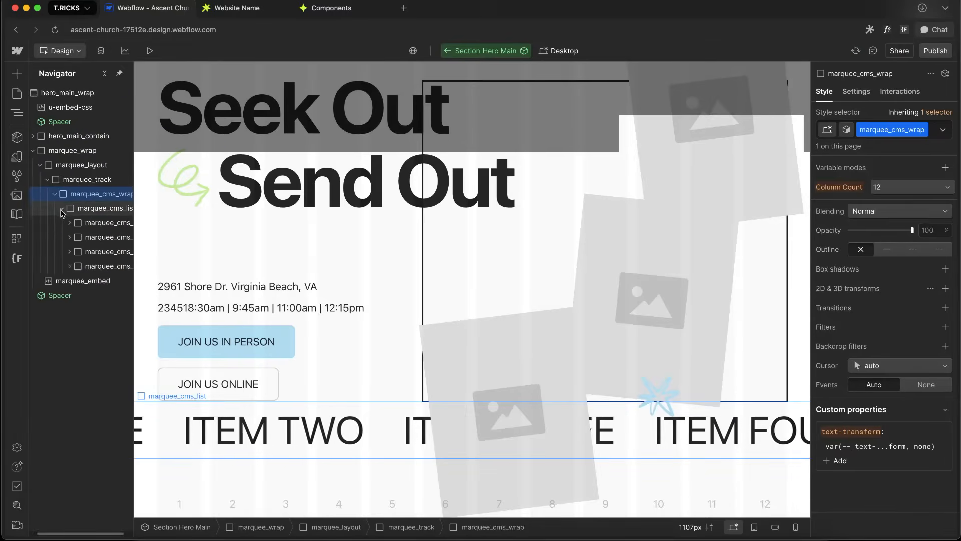
click(59, 224)
drag(87, 238, 94, 204)
click(94, 207)
key(Delete)
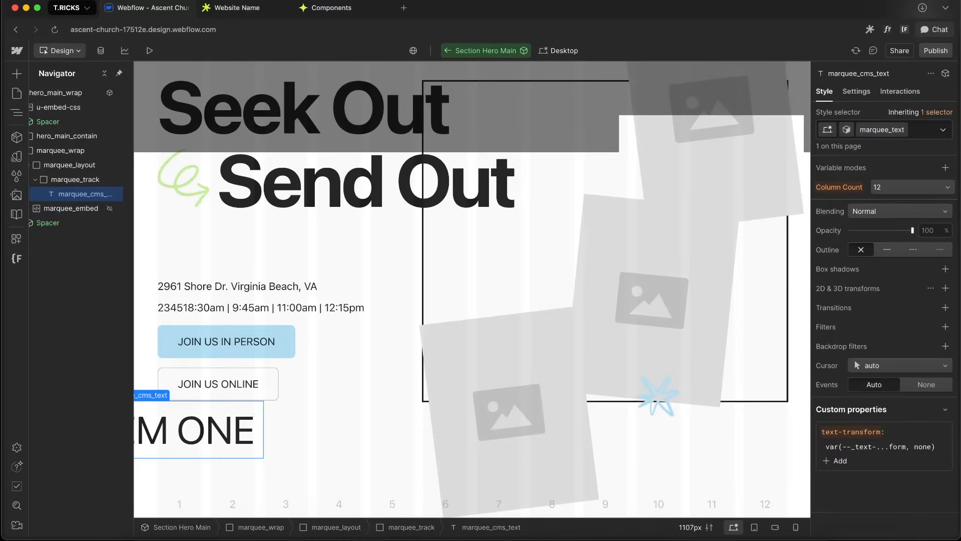
key(Return)
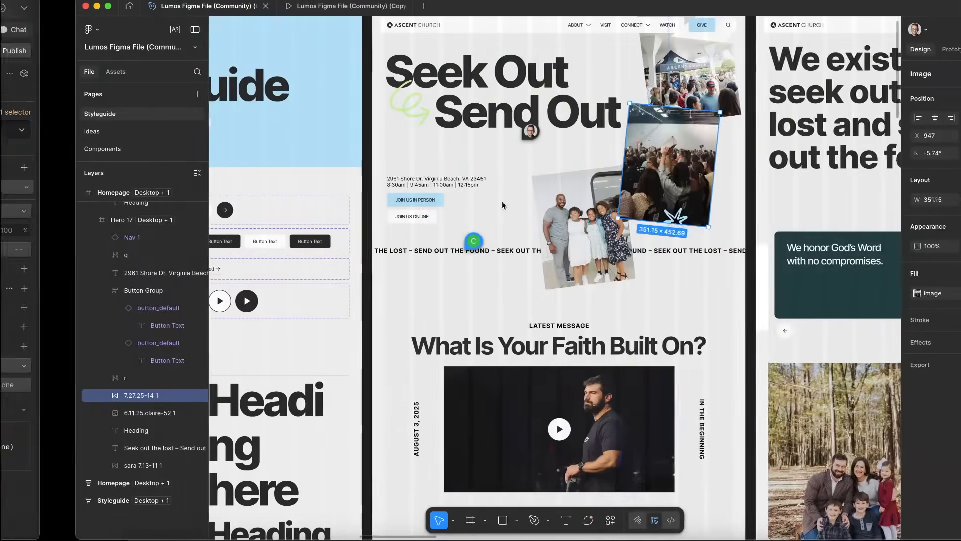
Copy "Send out the found –" from the Figma marquee text and set it as the marquee text's content
scroll(502, 201, right, 3)
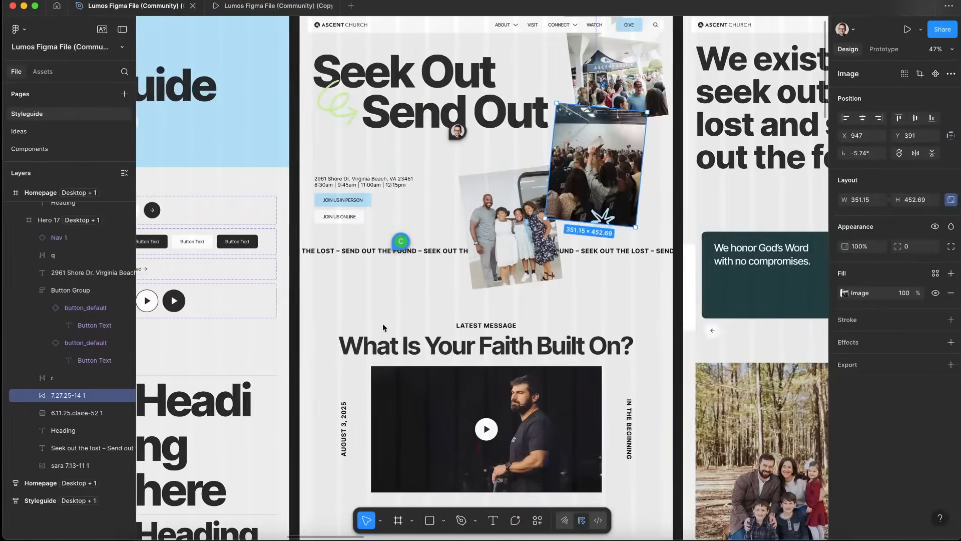
scroll(389, 284, up, 5)
double_click(263, 180)
double_click(250, 180)
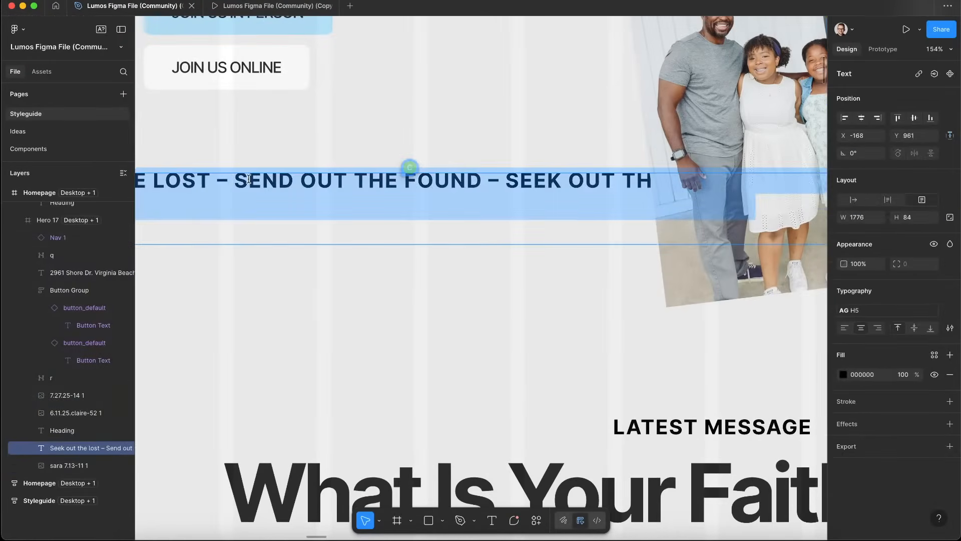
click(234, 181)
drag(234, 181, 454, 187)
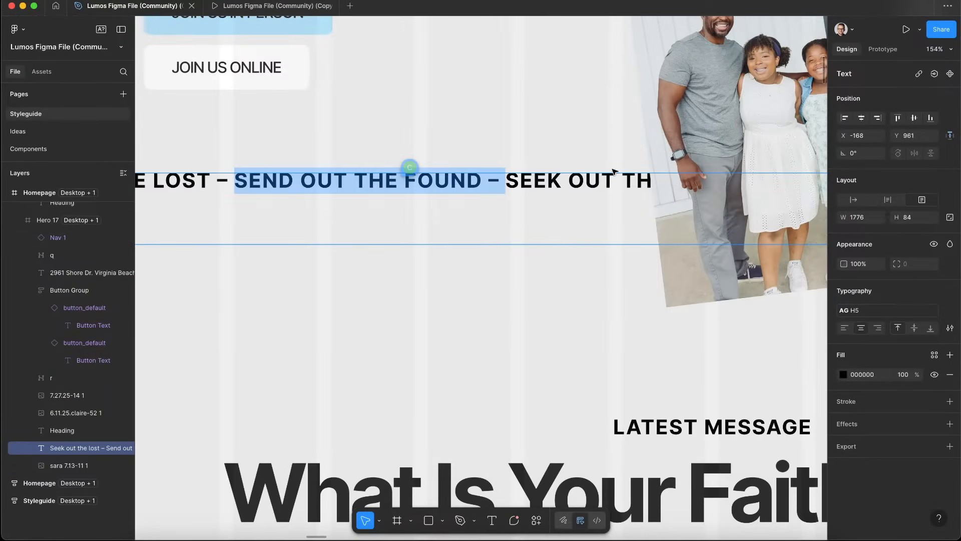
key(ctrl+Left)
click(853, 94)
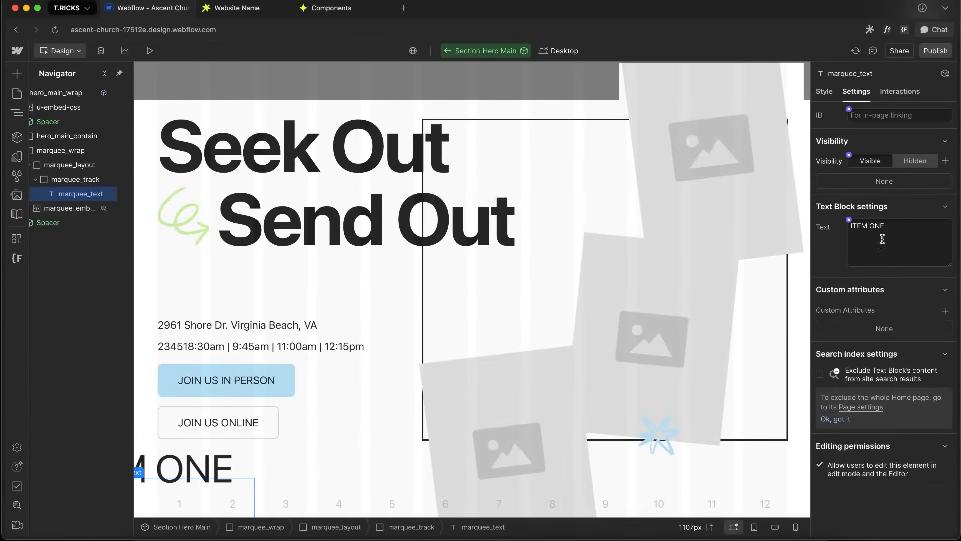
click(901, 209)
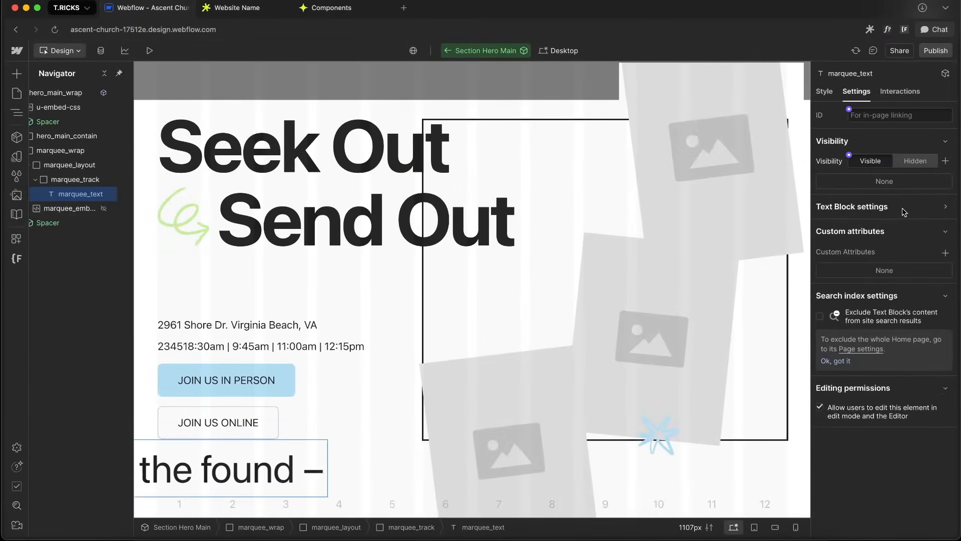
click(872, 209)
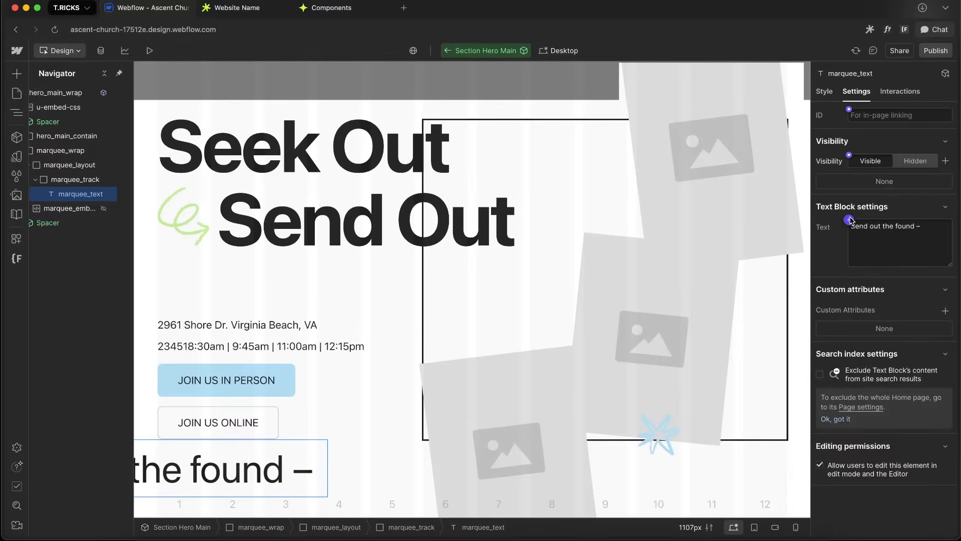
click(849, 220)
click(859, 197)
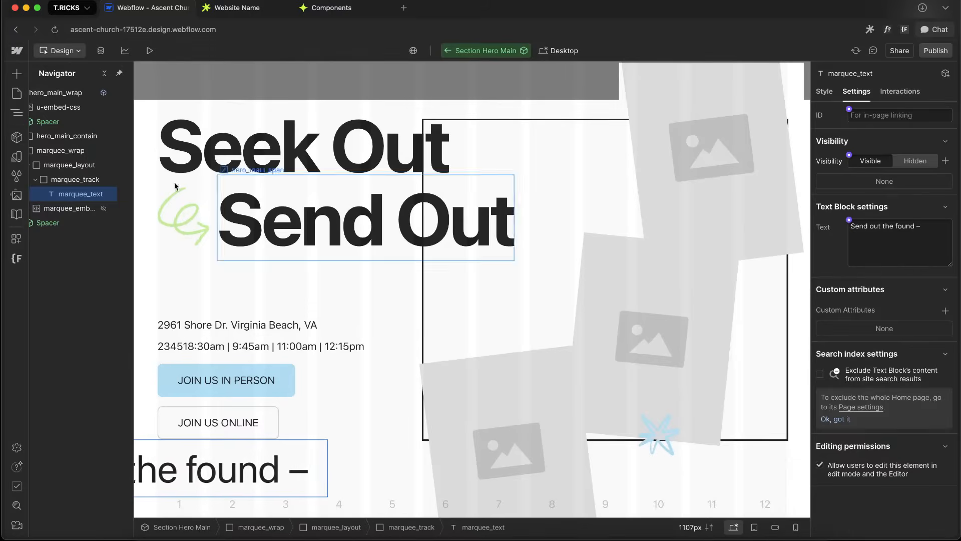
Convert marquee_wrap into a new component named Marquee in the Interactive group
click(74, 151)
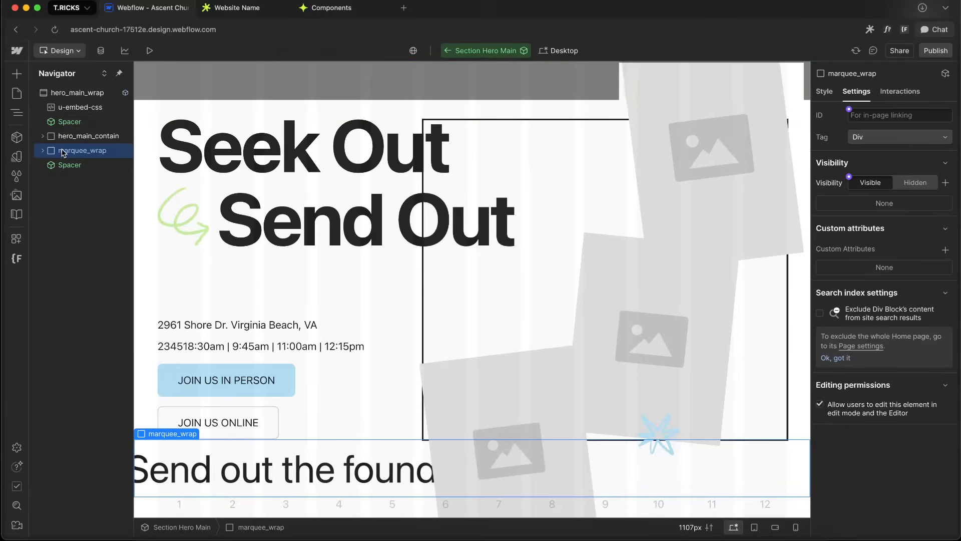
click(17, 136)
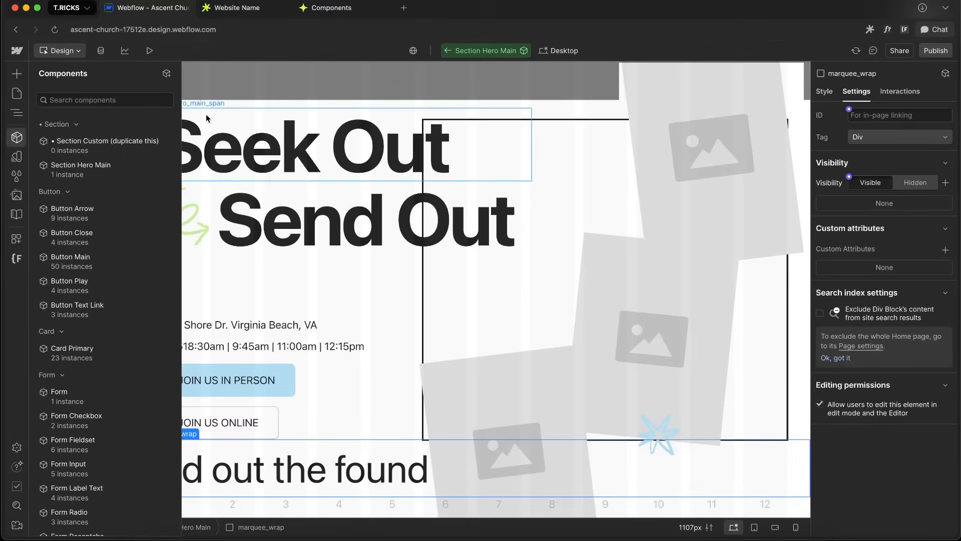
click(166, 73)
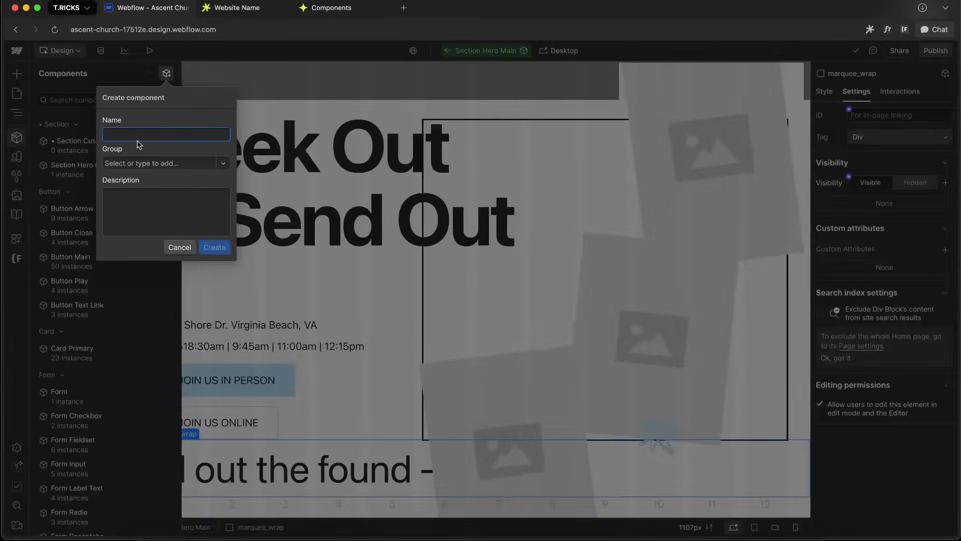
text(Marquee)
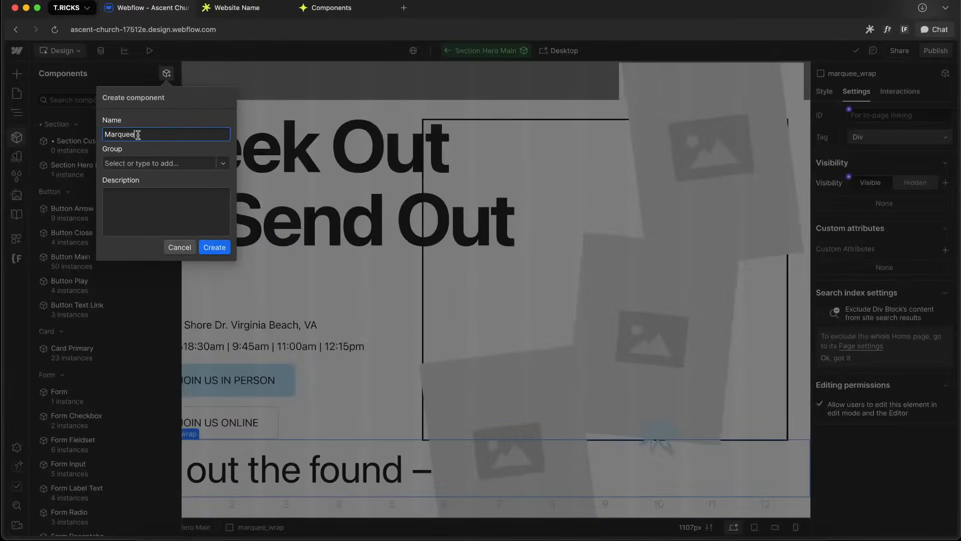
text(Inte)
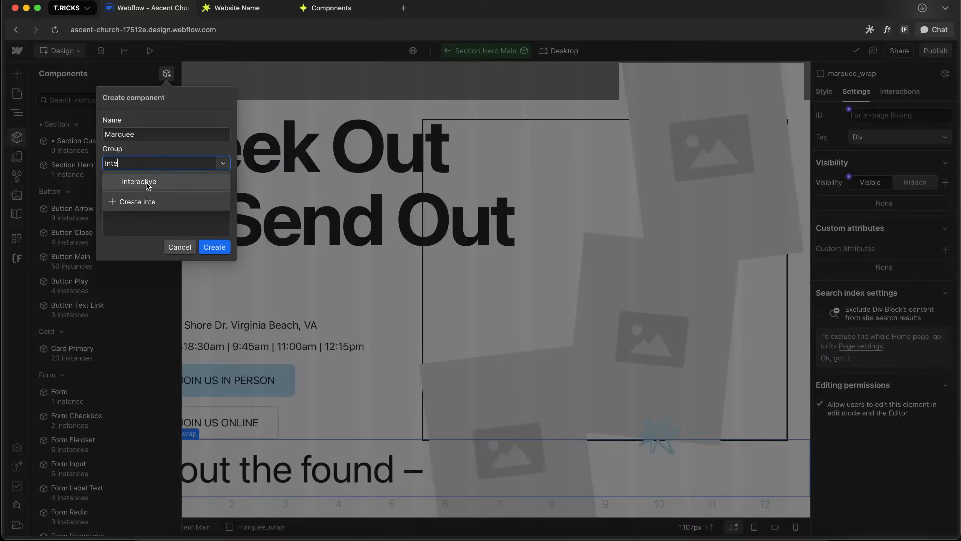
click(148, 186)
click(215, 247)
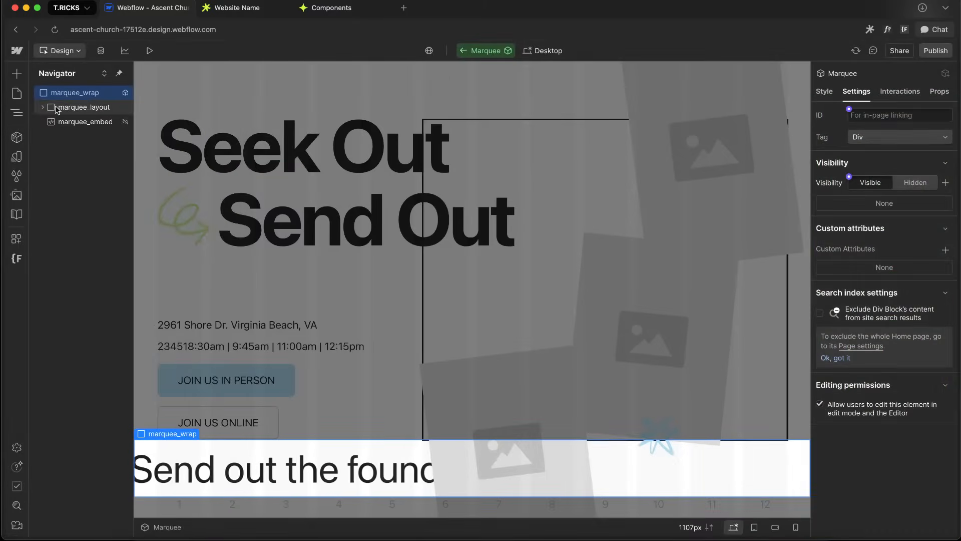
Bind marquee_text's text to a new component property named Text
click(43, 108)
click(50, 122)
click(95, 135)
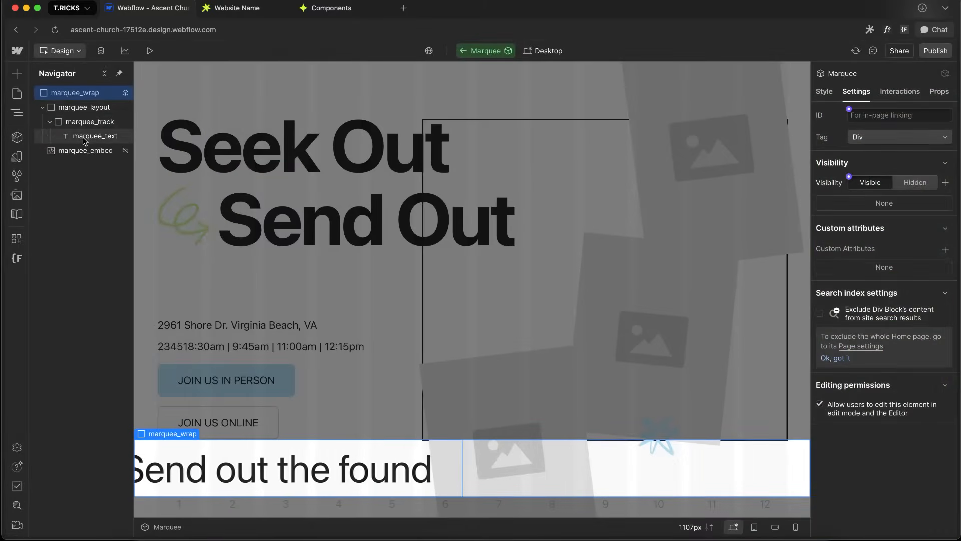
click(847, 220)
click(896, 238)
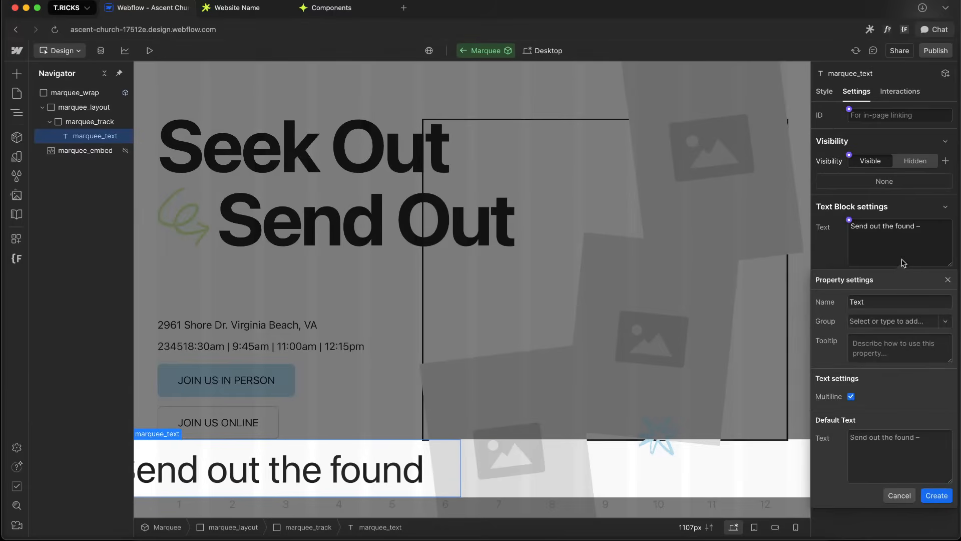
click(936, 495)
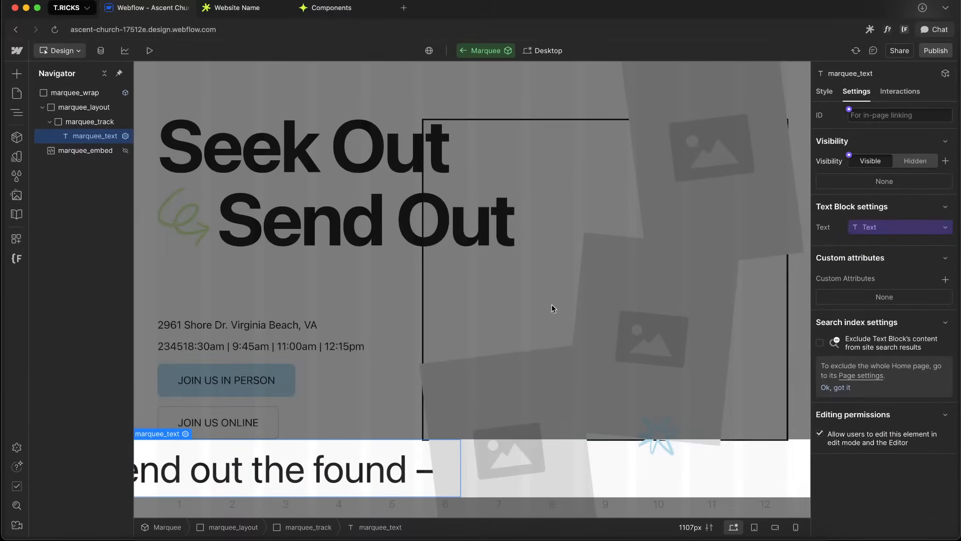
Add the custom attribute aria-hidden with value true to marquee_text, then return to Section Hero Main
click(941, 281)
text(aria-hidden)
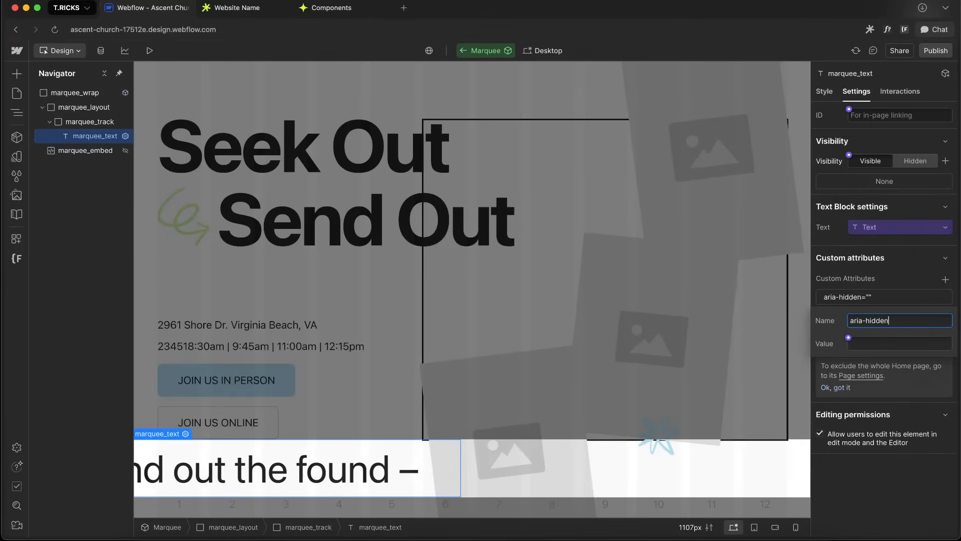
click(915, 385)
click(462, 50)
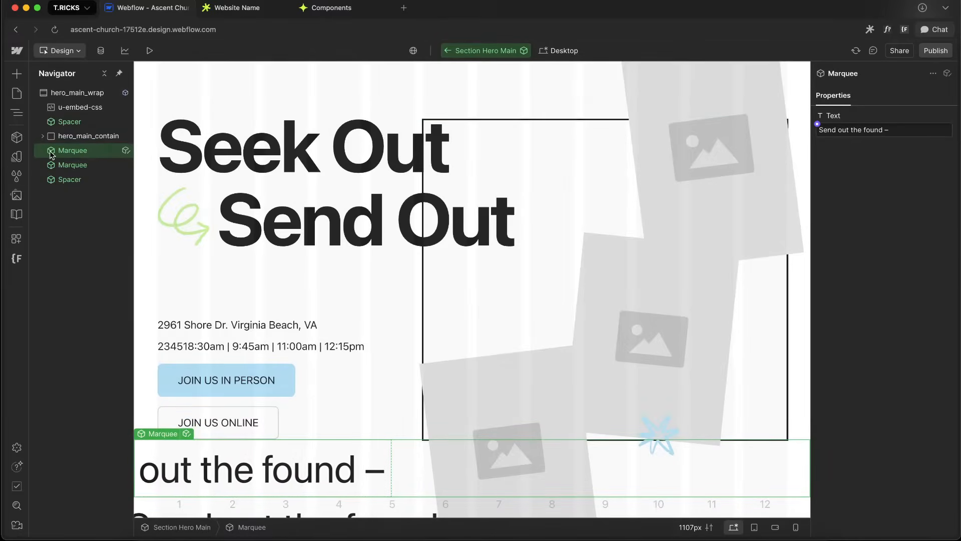
Open the Marquee component for editing and duplicate marquee_text until the track holds four copies
double_click(91, 157)
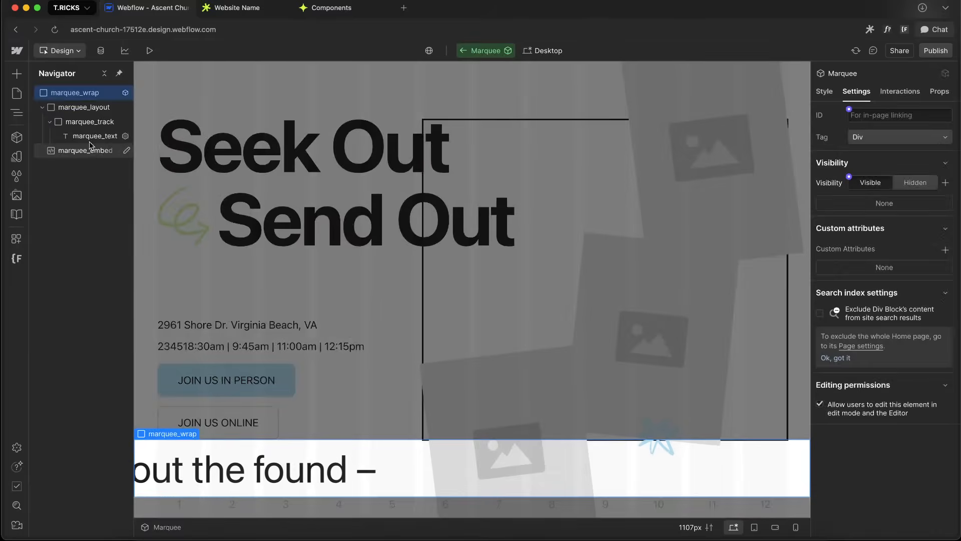
click(85, 138)
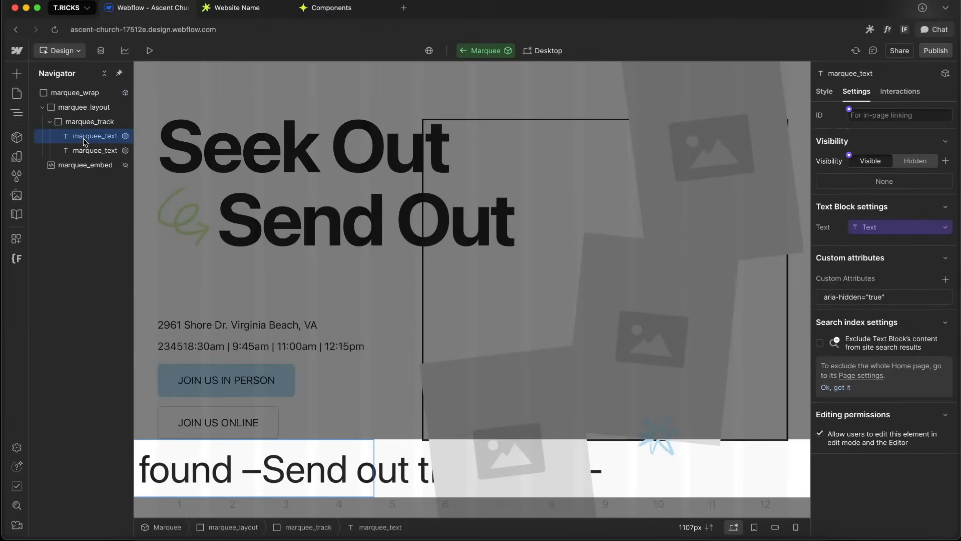
key(super+z)
key(super+z)
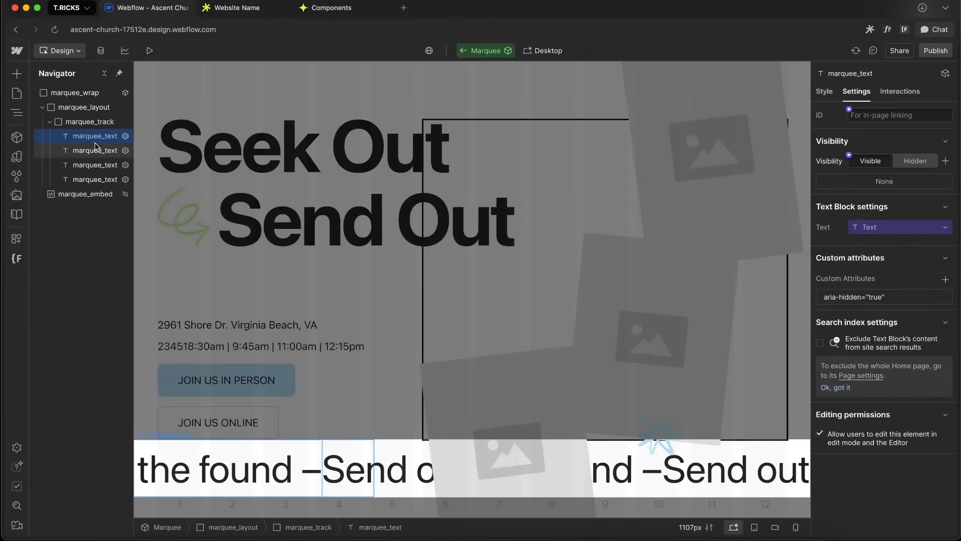
Set the canvas preview width to 1920 px
click(89, 123)
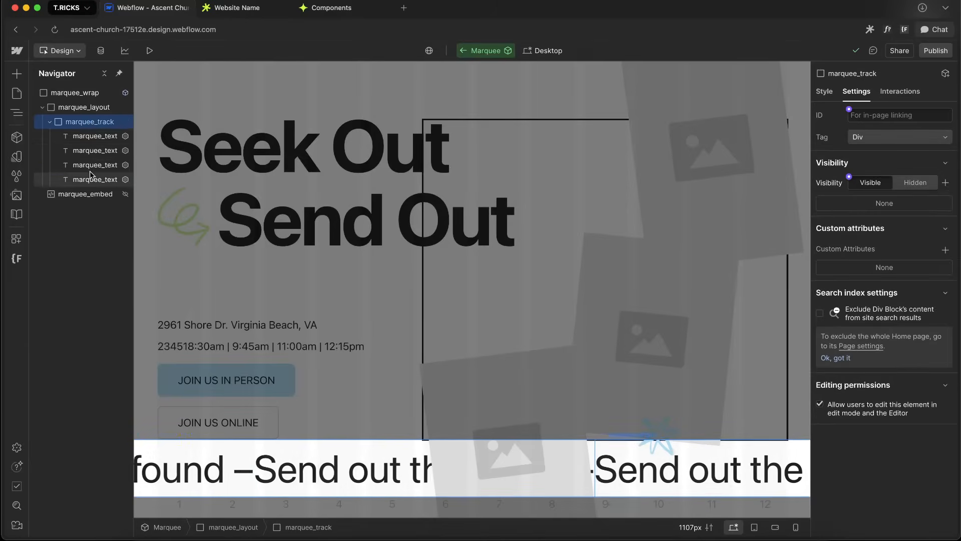
click(693, 527)
text(19)
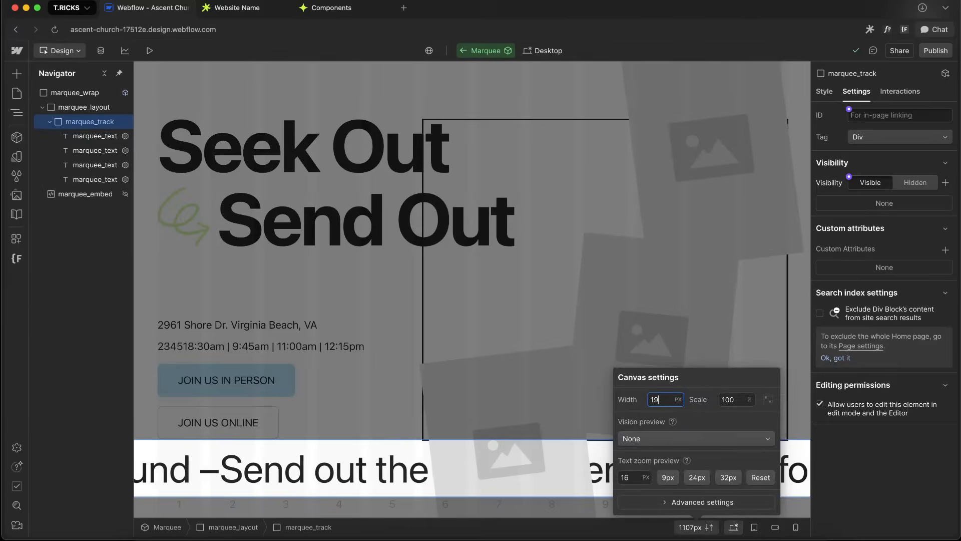
text(20)
key(Escape)
Add a div block inside marquee_track and give it a new class named marquee_panel
click(93, 136)
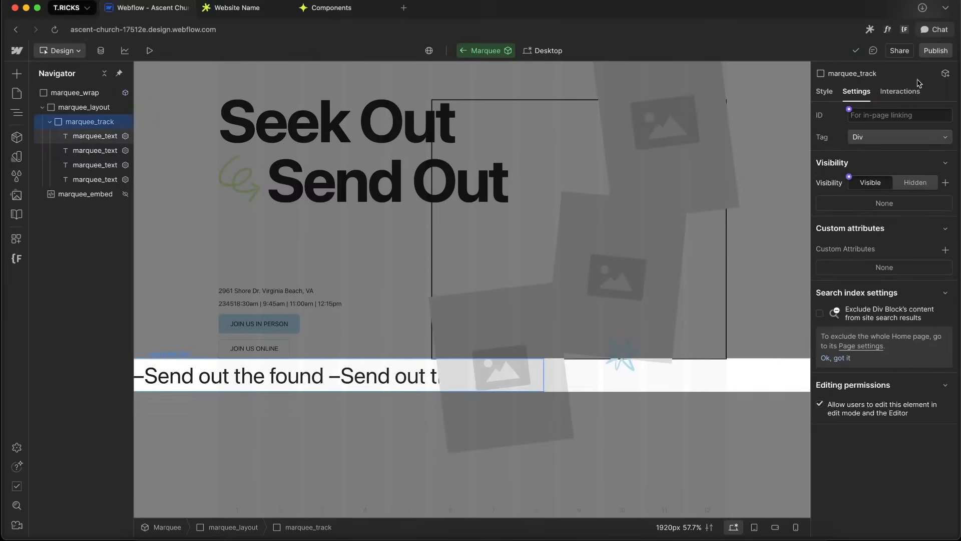
click(824, 91)
scroll(872, 336, down, 7)
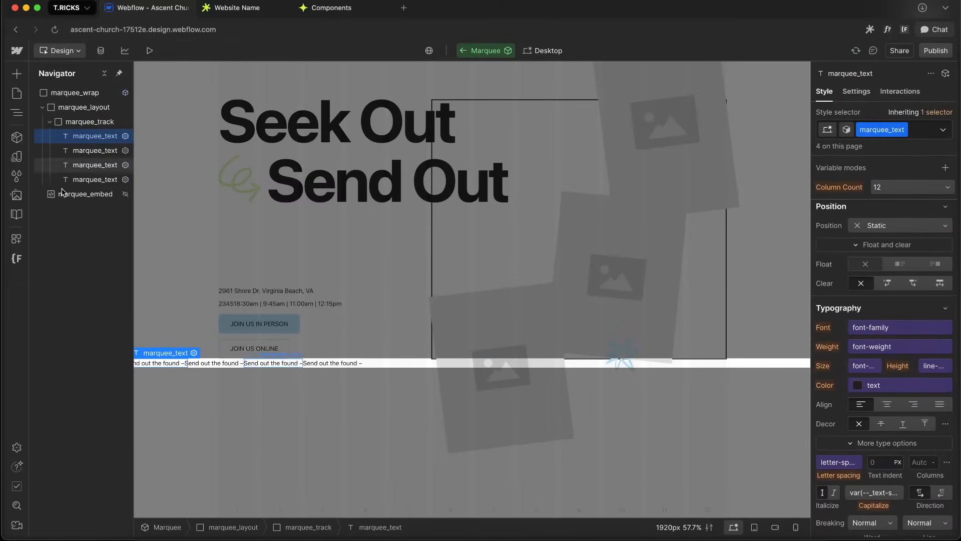
click(97, 125)
key(super+e)
text(div)
key(Return)
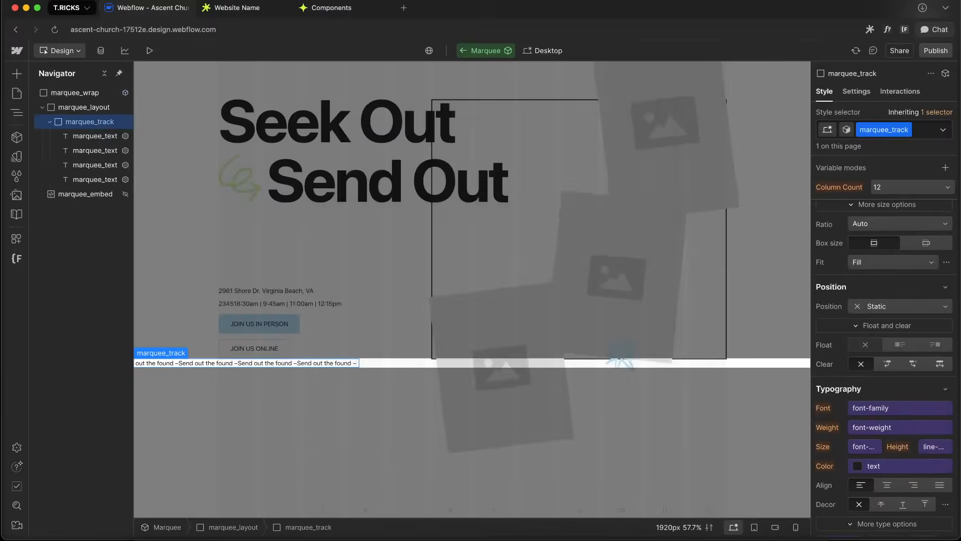
key(super+Return)
text(marquee_panel)
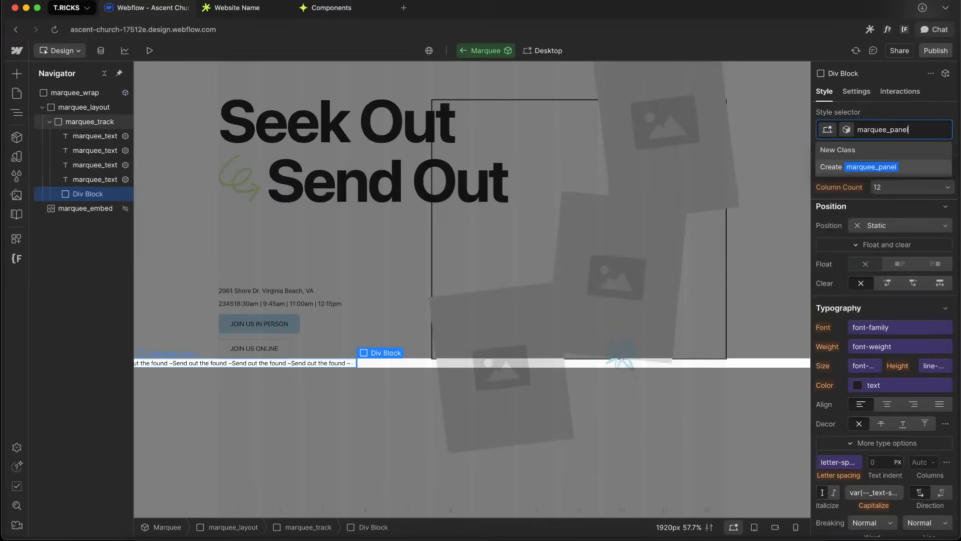
key(Return)
Move all four marquee_text elements into marquee_panel
click(97, 181)
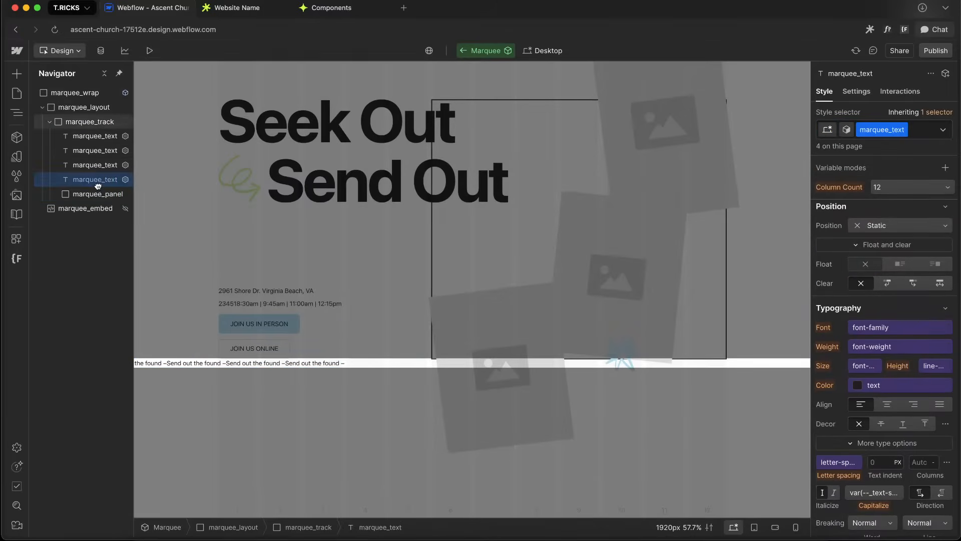
drag(99, 188, 100, 185)
drag(94, 153, 104, 167)
click(50, 122)
click(43, 107)
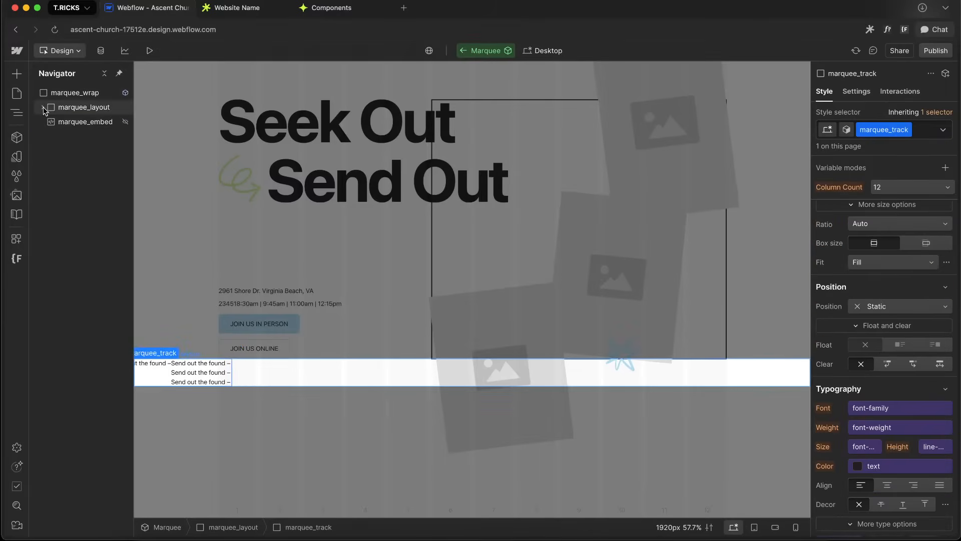
click(43, 107)
click(50, 122)
drag(96, 139, 100, 154)
click(80, 126)
click(82, 135)
scroll(870, 332, up, 6)
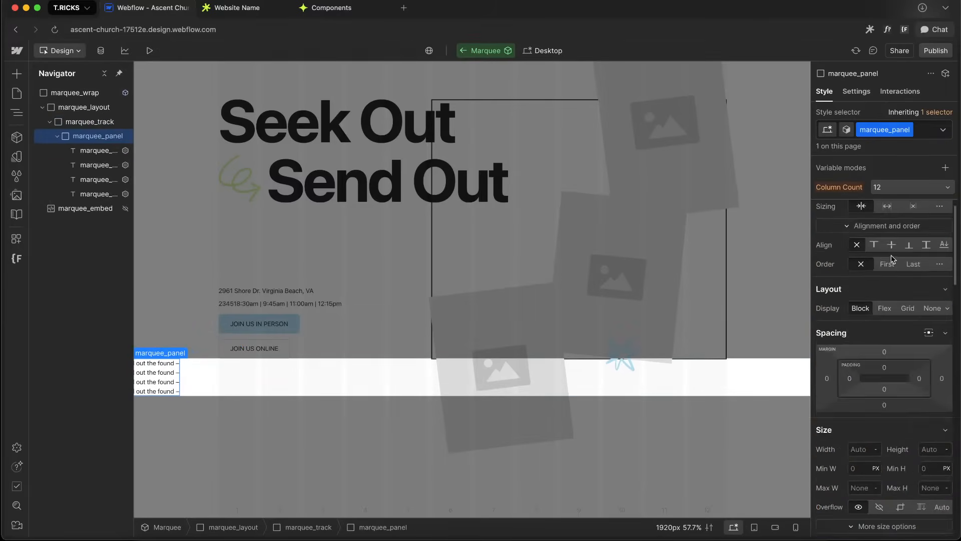
Set marquee_panel's display to Flex with horizontal alignment Space between
click(884, 333)
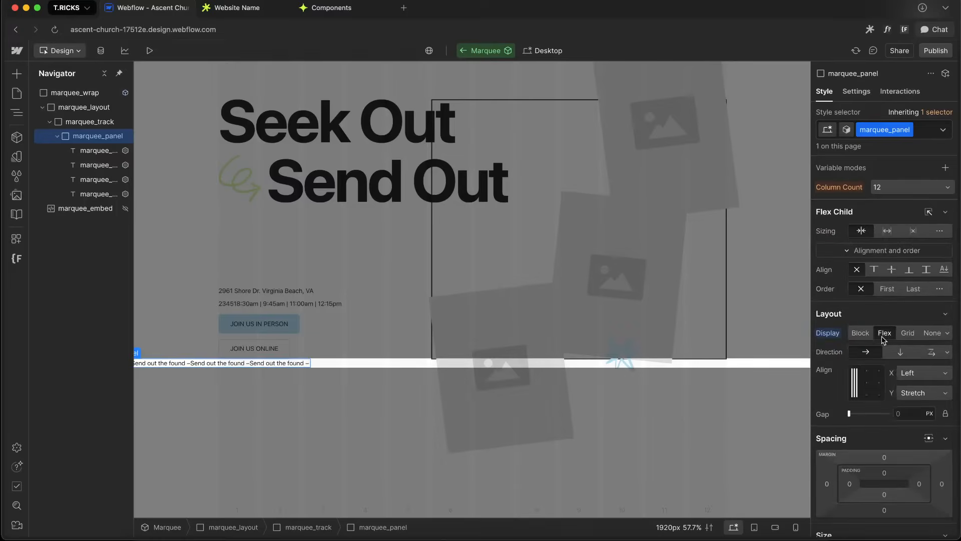
scroll(896, 447, down, 5)
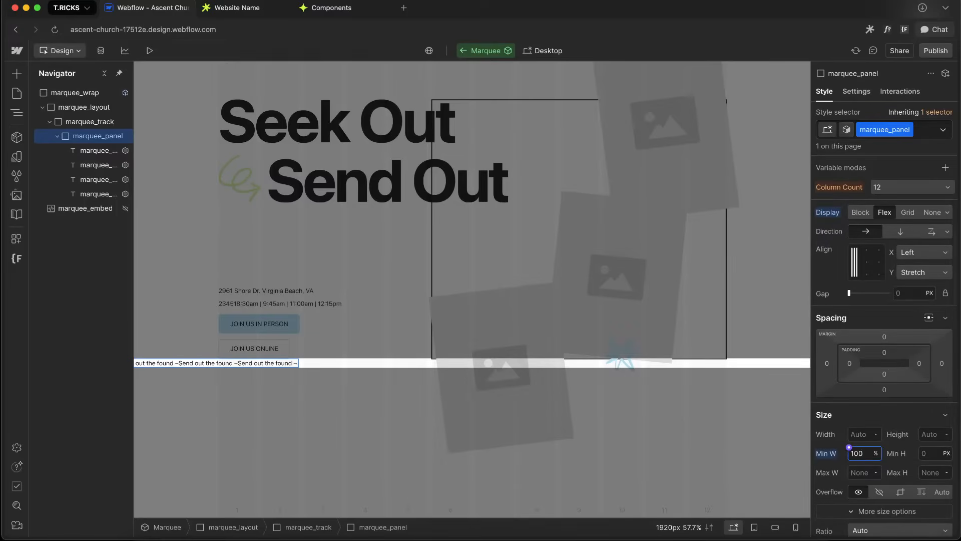
scroll(901, 441, up, 5)
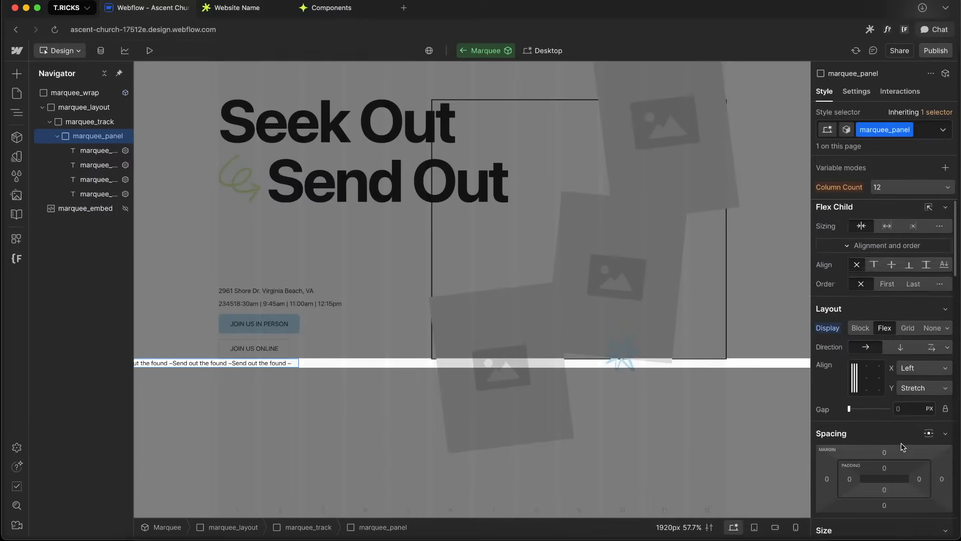
click(921, 394)
click(921, 394)
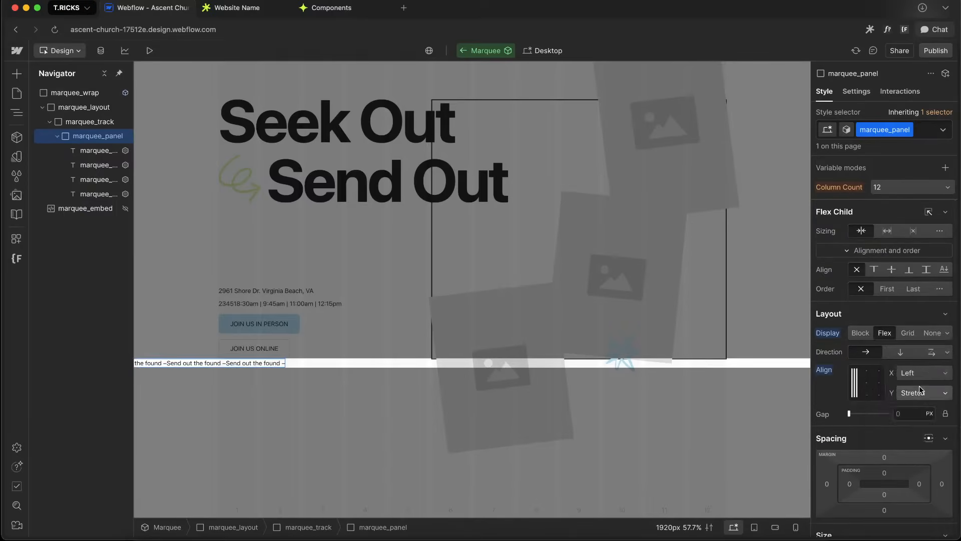
click(922, 373)
click(919, 421)
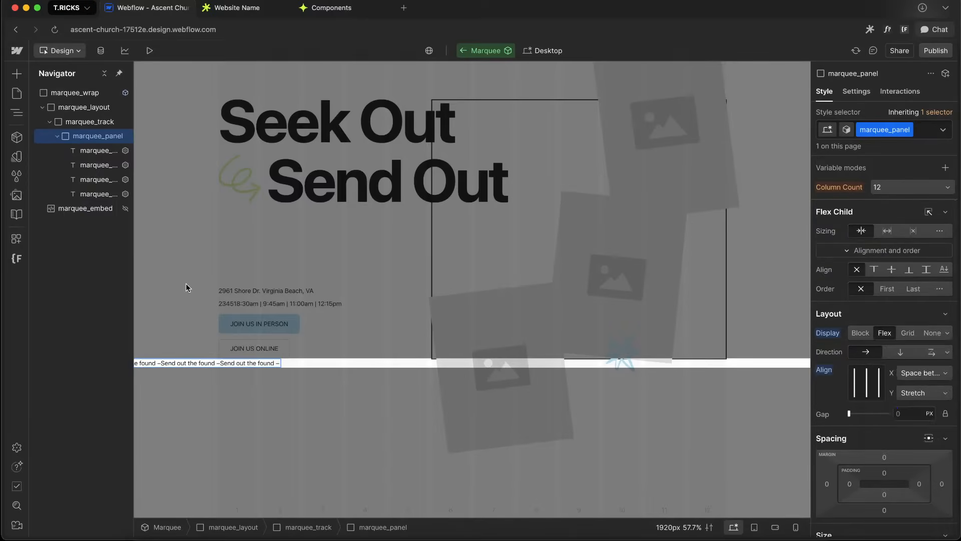
Collapse marquee_panel and duplicate it so the track holds two panels
click(55, 137)
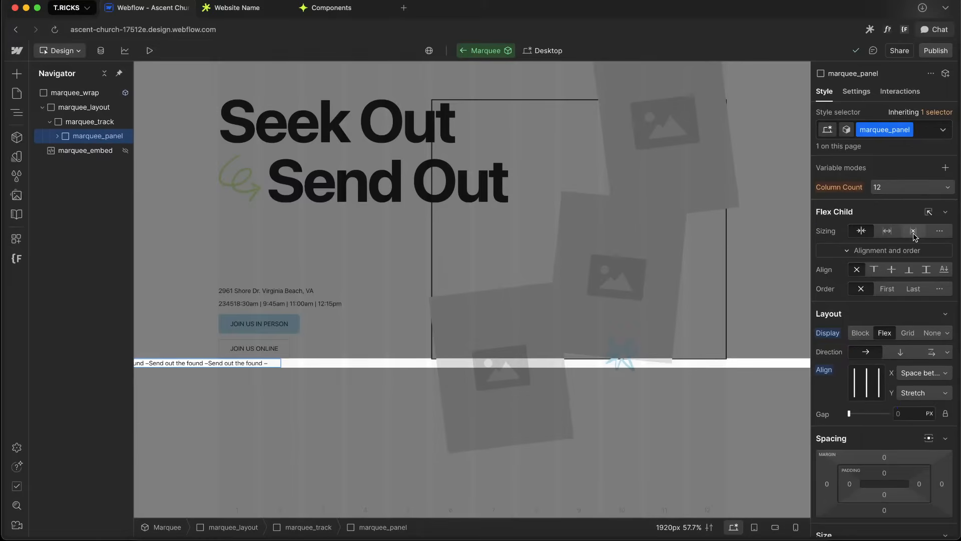
key(super+d)
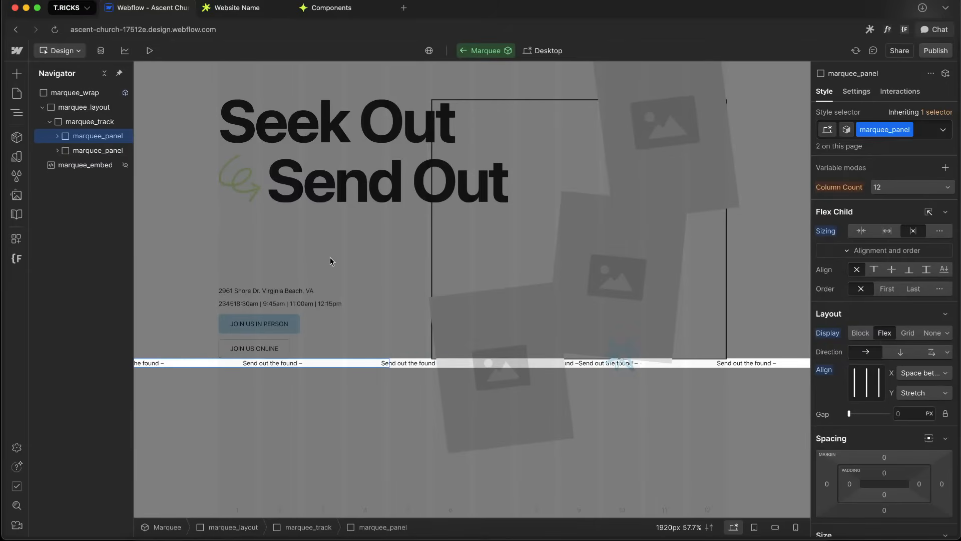
Rename marquee_track's animation-name custom property to marquee_timelines
click(85, 121)
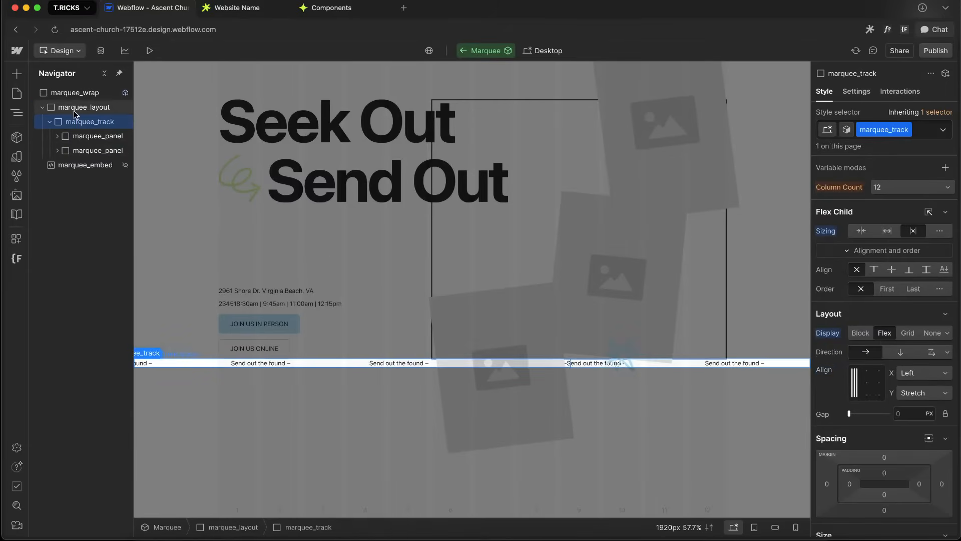
click(83, 107)
click(80, 122)
scroll(876, 290, down, 15)
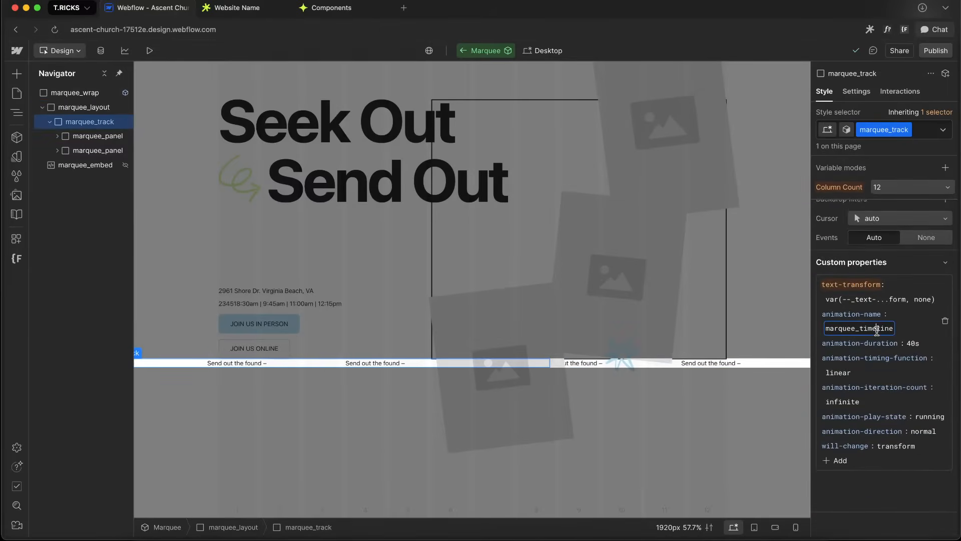
text(s)
key(Return)
Add a Move transform to marquee_track with X set to -100%
scroll(858, 371, up, 7)
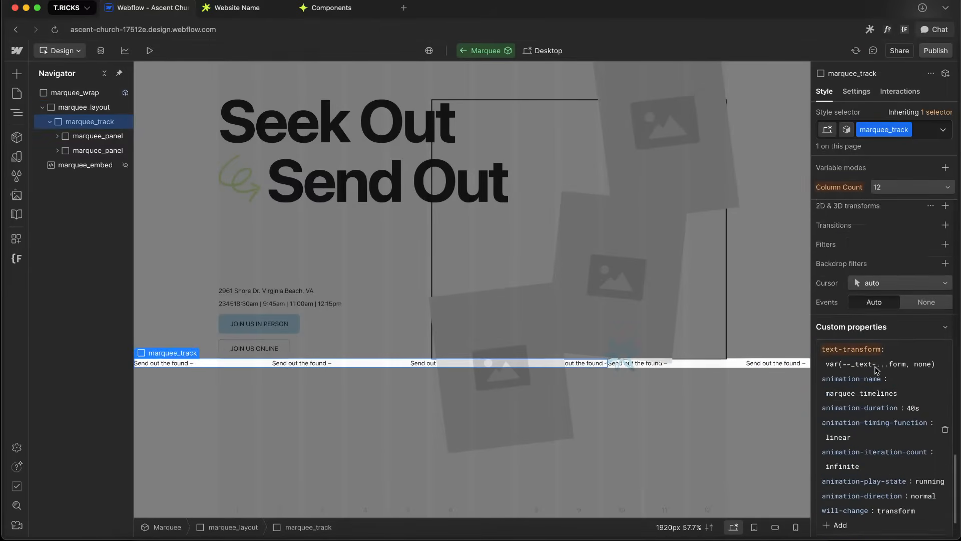
scroll(870, 435, down, 6)
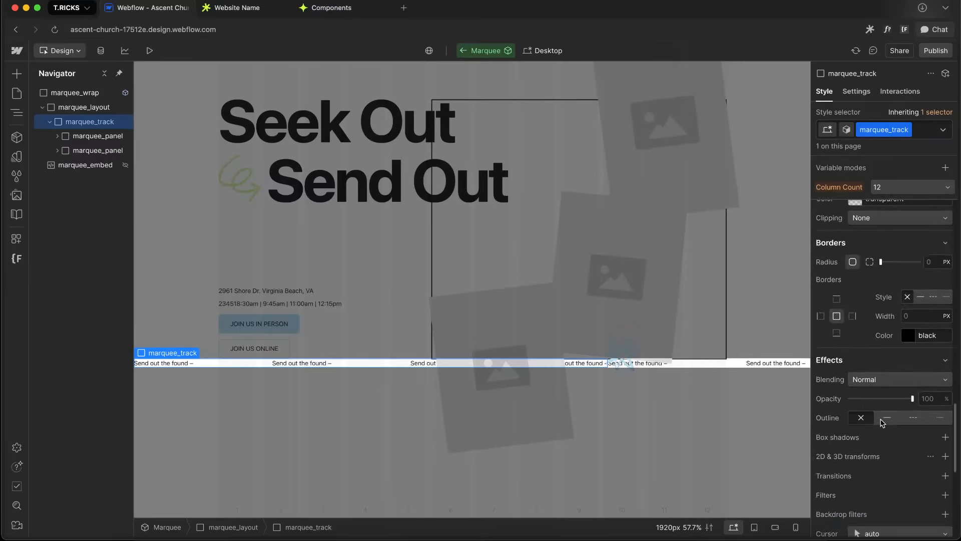
click(946, 241)
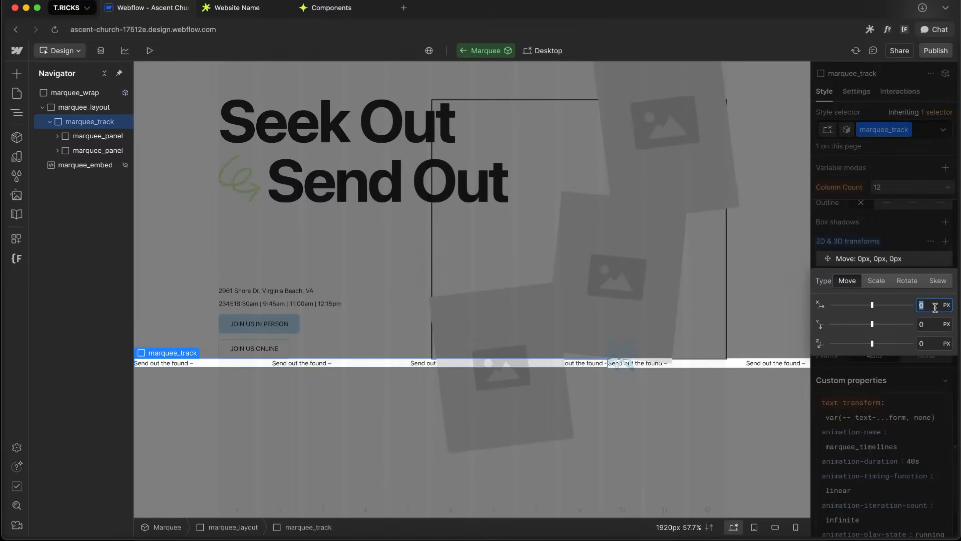
text(-100%)
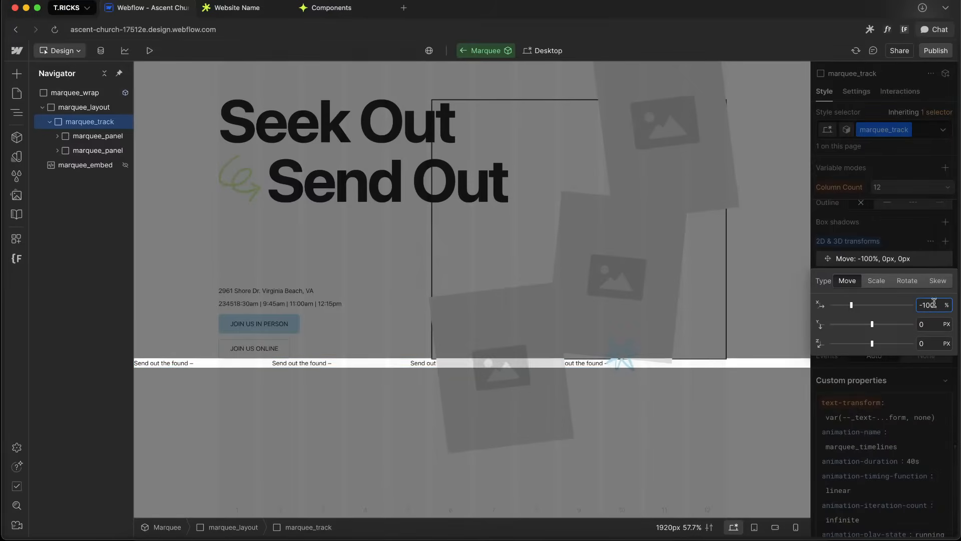
click(905, 232)
Open the marquee_embed code to inspect the keyframes translate values, then close it
double_click(71, 165)
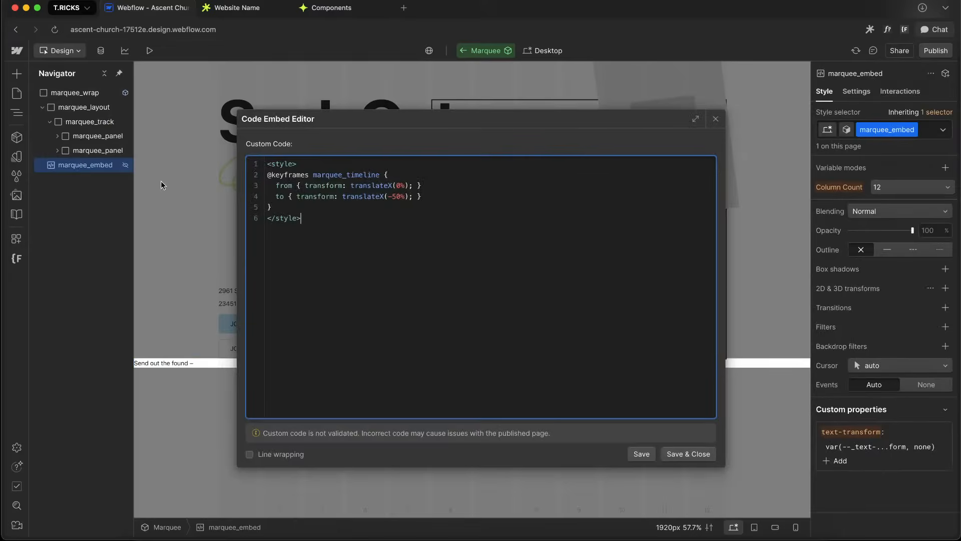
drag(335, 193, 437, 188)
click(716, 118)
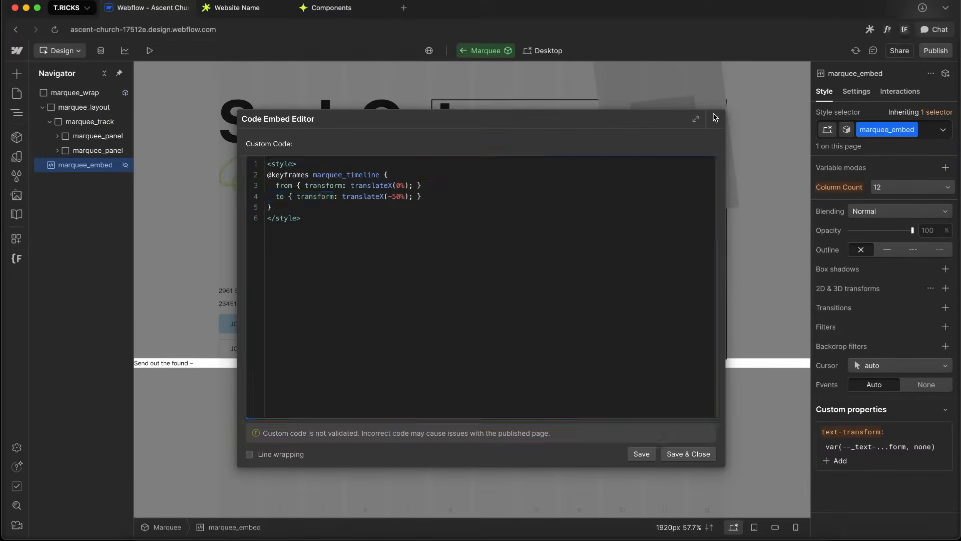
Change marquee_track's Move transform X value to -50%
click(85, 140)
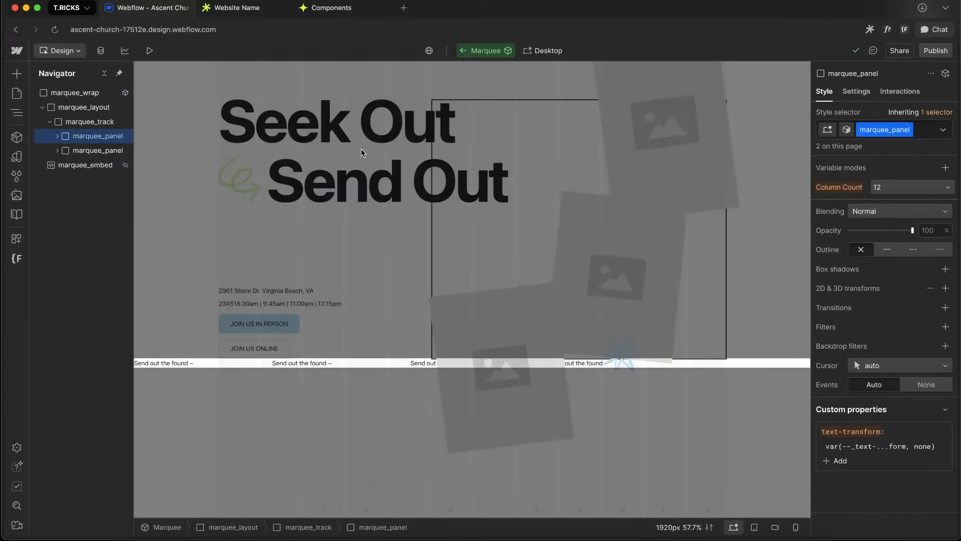
click(90, 121)
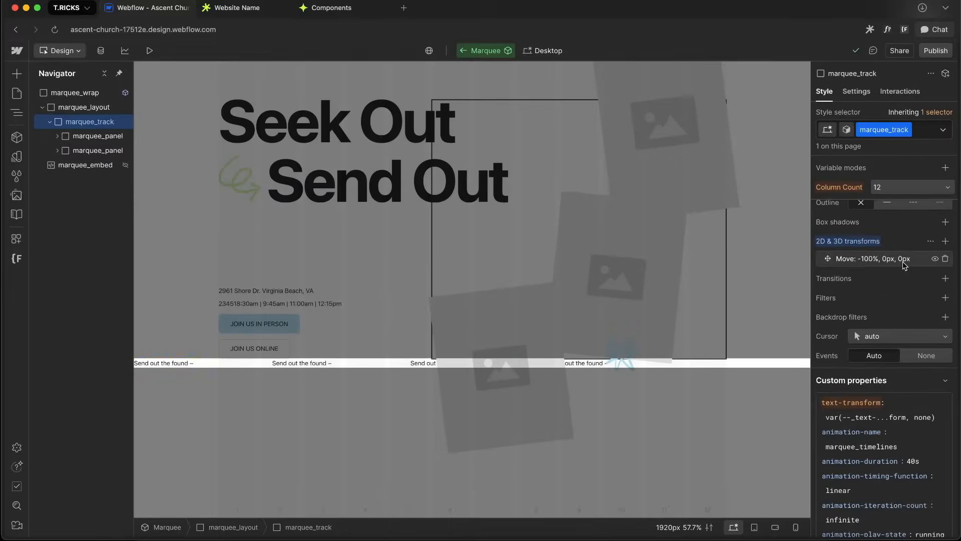
click(896, 258)
text(-50)
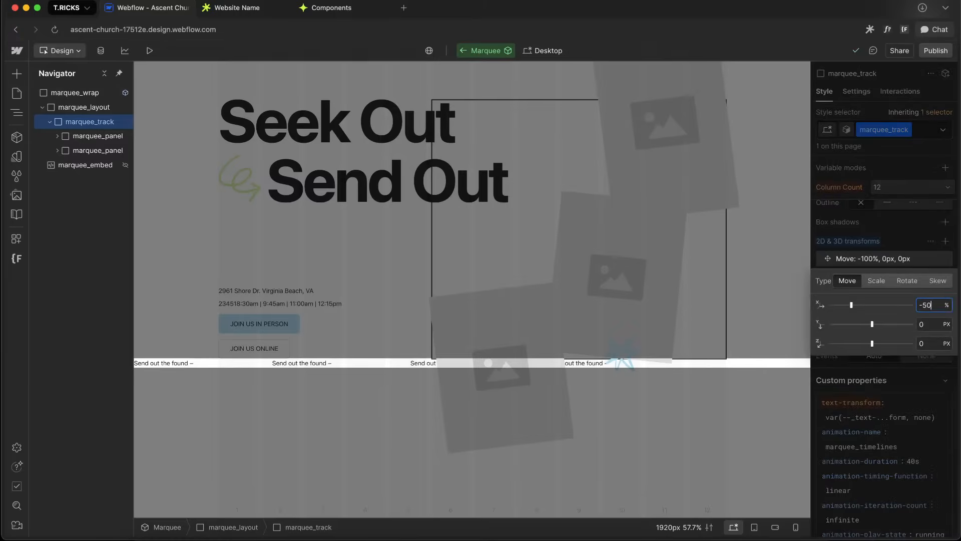
click(904, 197)
Toggle the visibility of marquee_track's Move transform on and off to preview the offset
scroll(882, 366, up, 1)
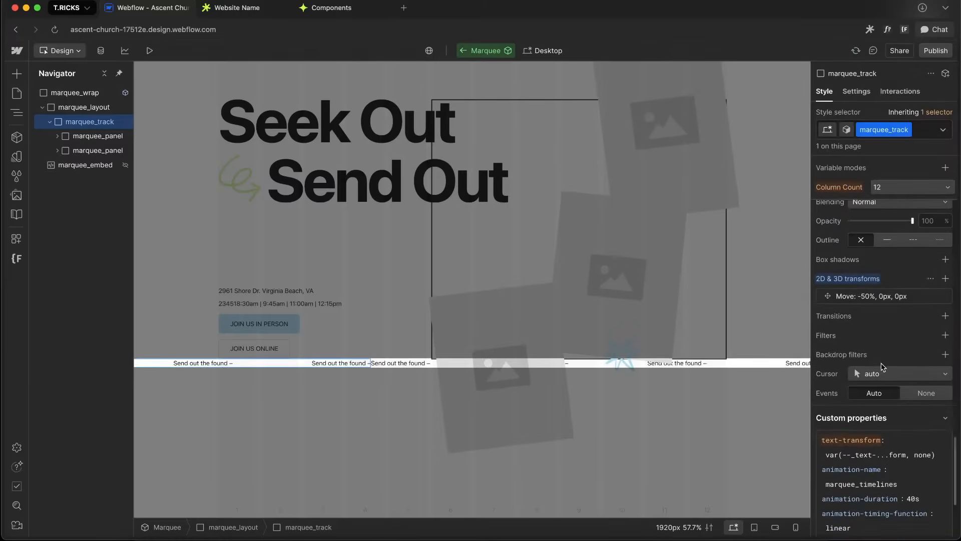
scroll(882, 367, up, 1)
click(929, 322)
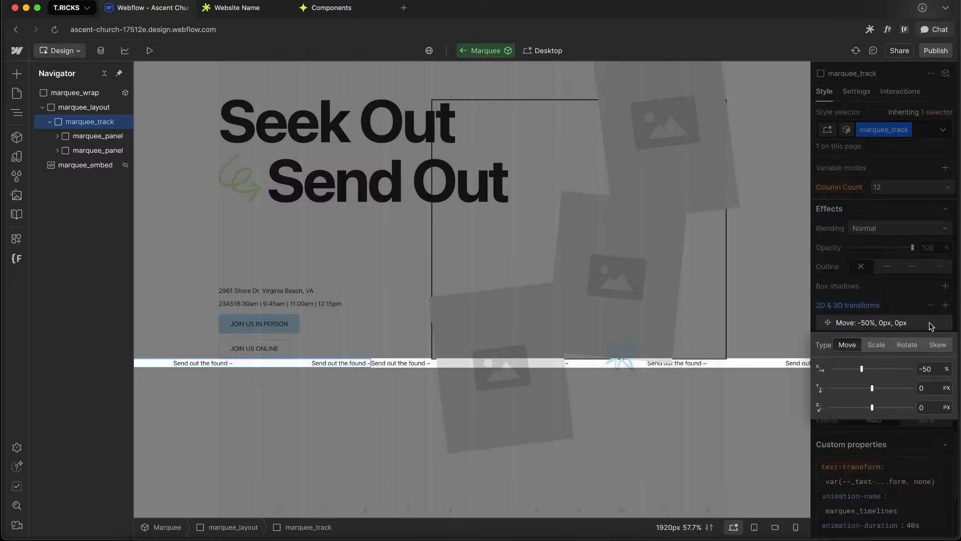
click(929, 323)
click(935, 322)
click(936, 323)
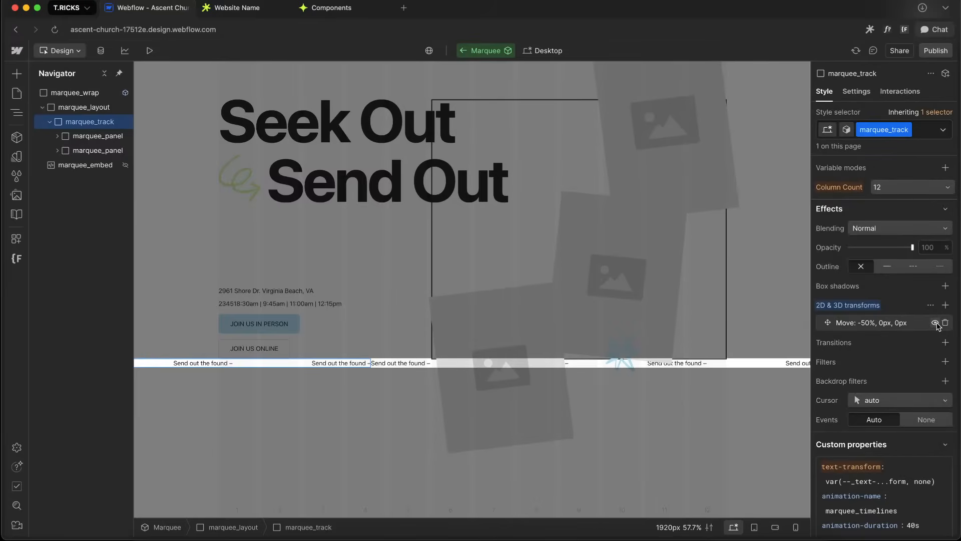
click(935, 323)
click(935, 323)
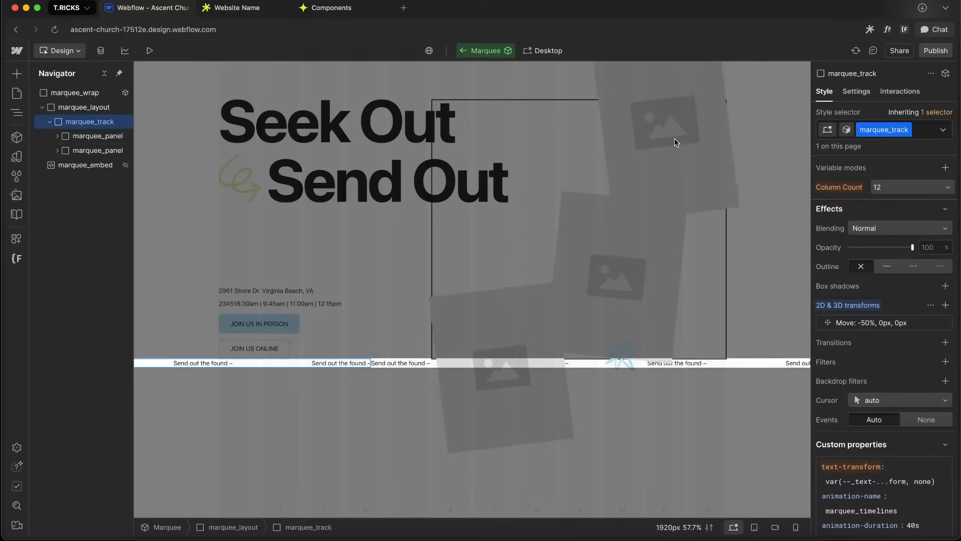
Set marquee_panel's horizontal alignment to Space around
click(86, 137)
scroll(944, 310, up, 15)
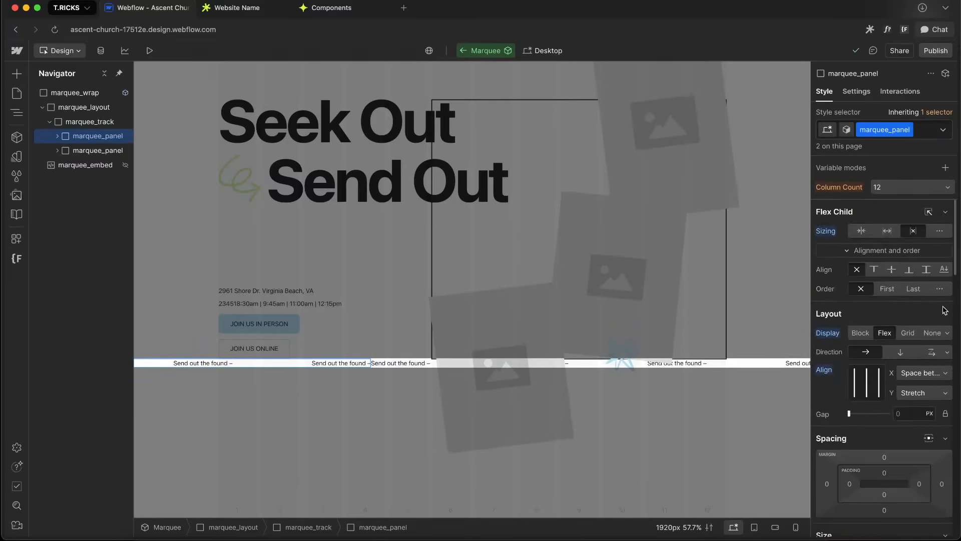
click(914, 376)
click(912, 383)
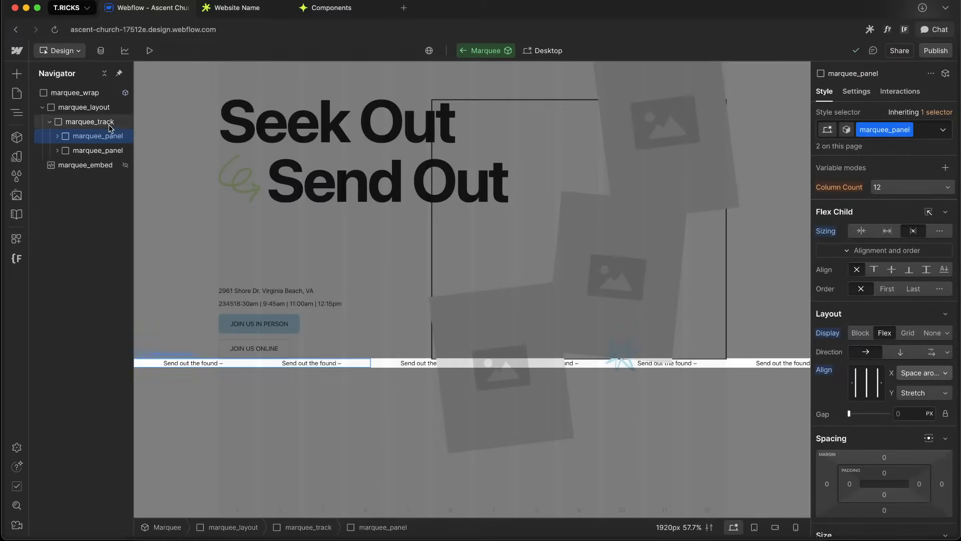
Toggle the Move transform on marquee_track, then remove it from the 2D & 3D transforms
click(90, 122)
scroll(852, 463, down, 5)
scroll(852, 463, down, 15)
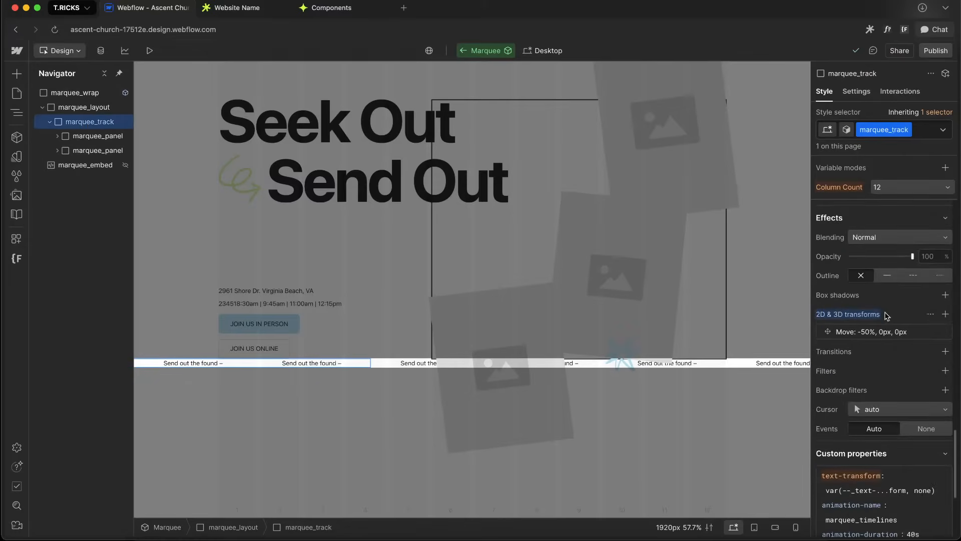
scroll(926, 240, up, 3)
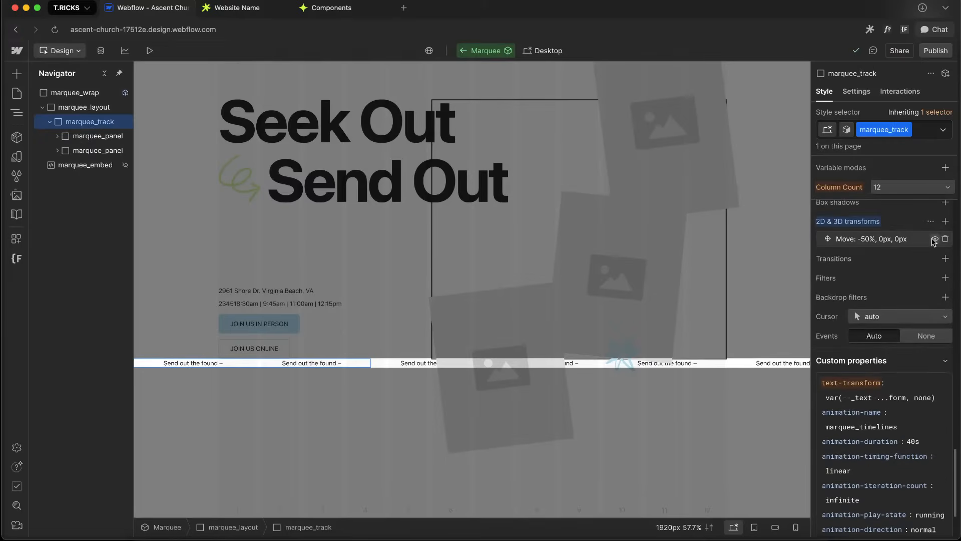
click(933, 240)
click(933, 240)
click(933, 239)
click(933, 240)
alt+click(855, 221)
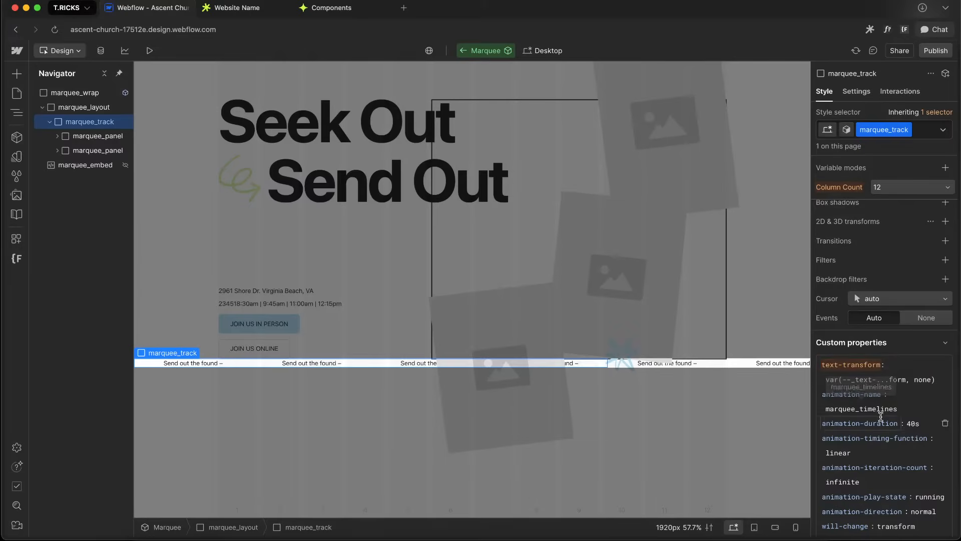
Rename marquee_track's animation-name value to marquee_timeline
click(886, 411)
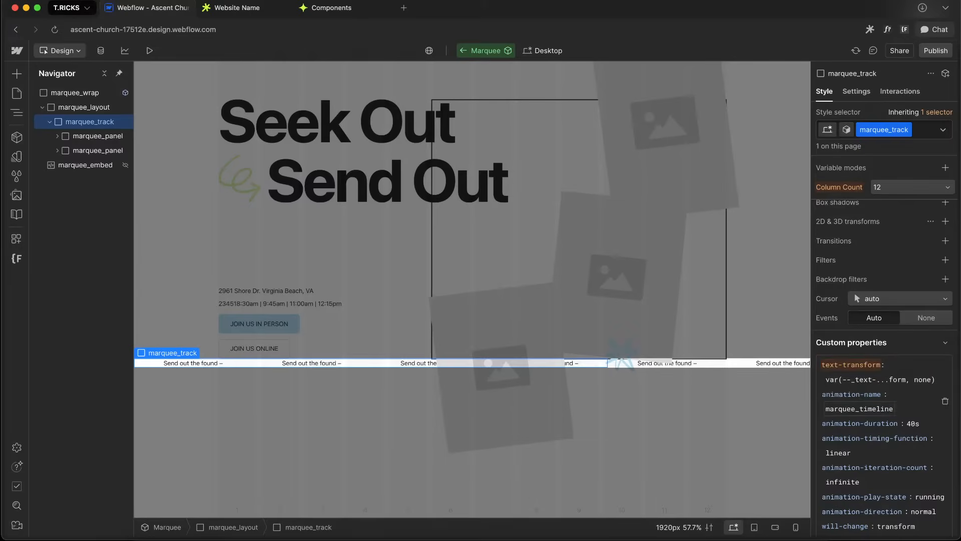
click(569, 454)
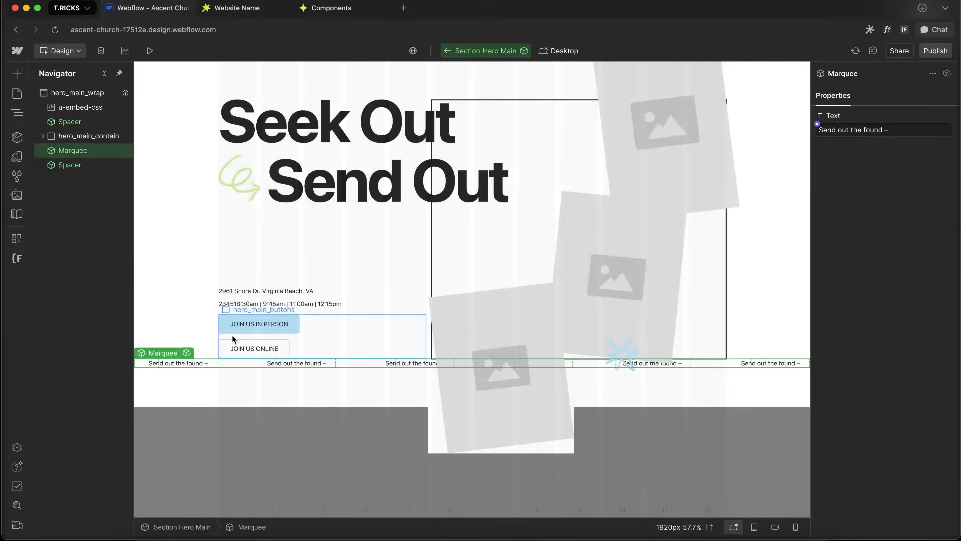
Set marquee_track's animation-duration custom property to var(--speed, 40s)
click(189, 352)
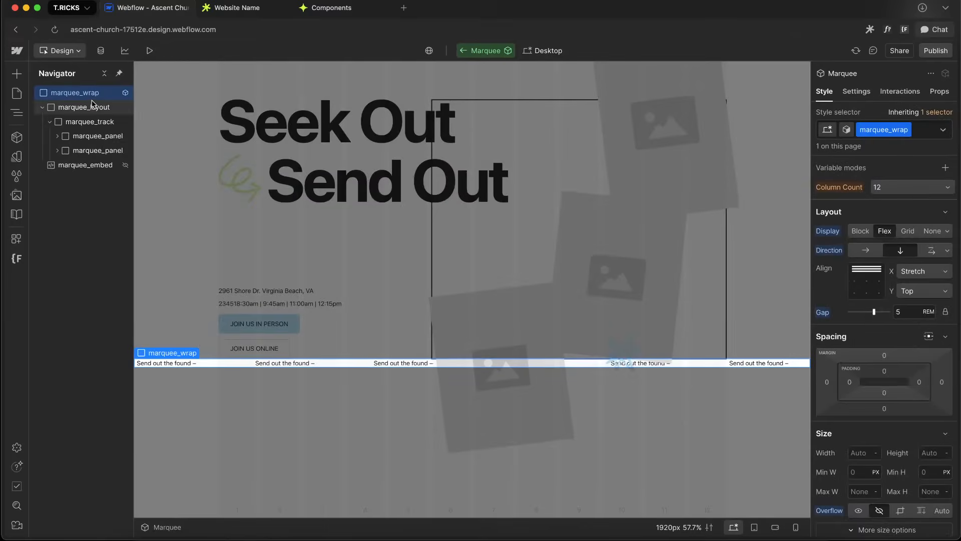
scroll(890, 342, down, 10)
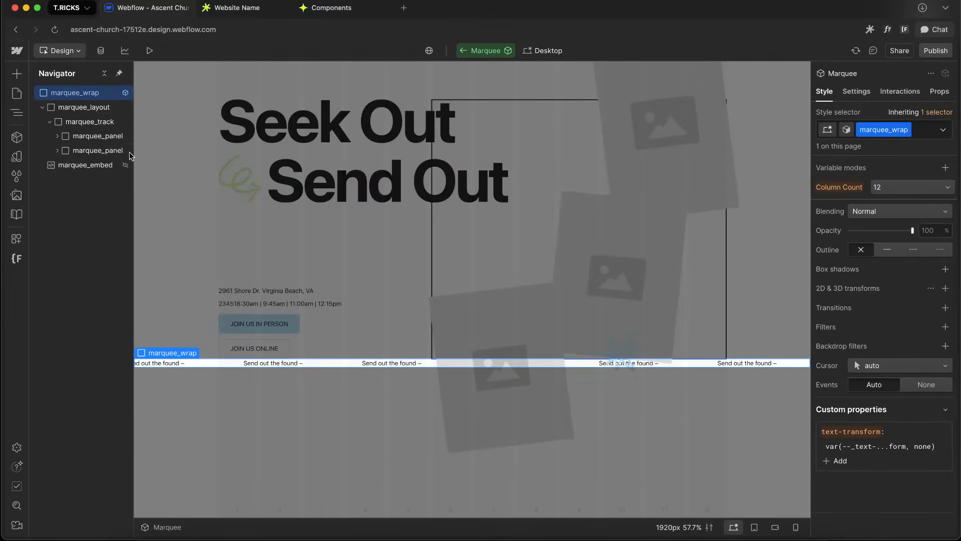
click(84, 120)
scroll(901, 325, down, 4)
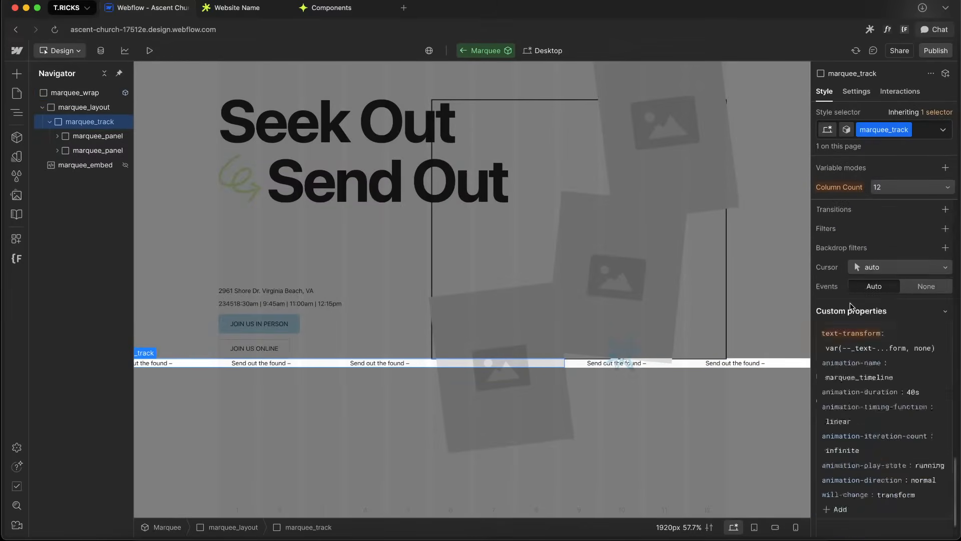
click(915, 342)
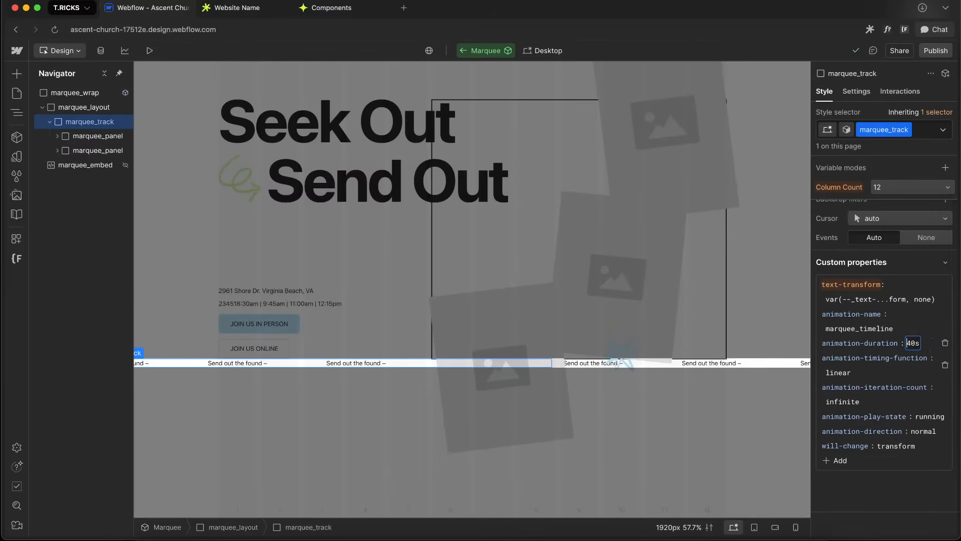
text(var()
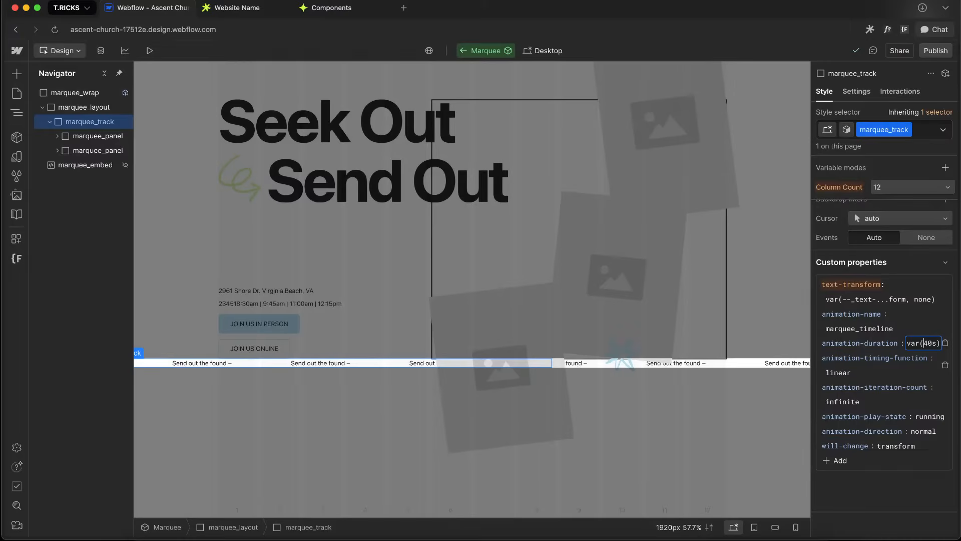
text(--speed,)
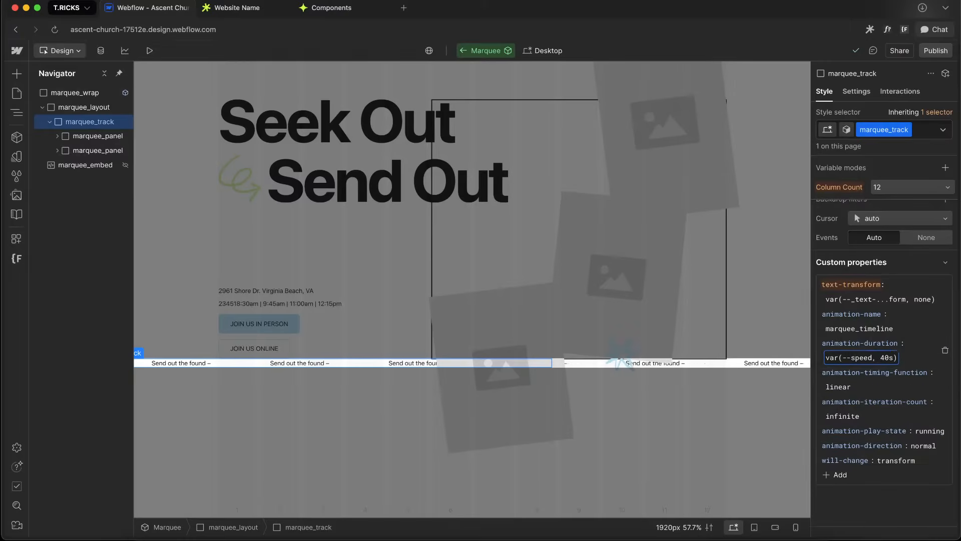
key(Return)
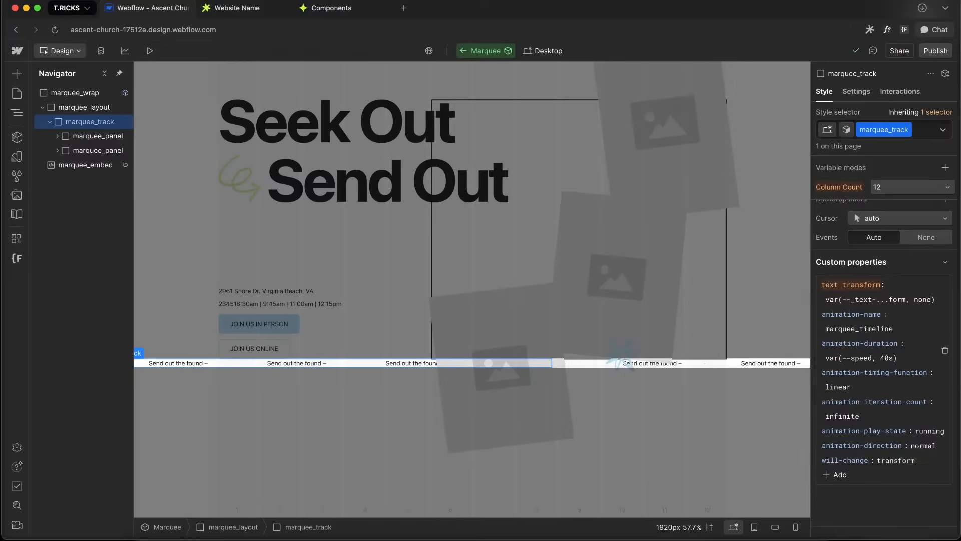
Convert marquee_wrap into a Custom Element
click(78, 99)
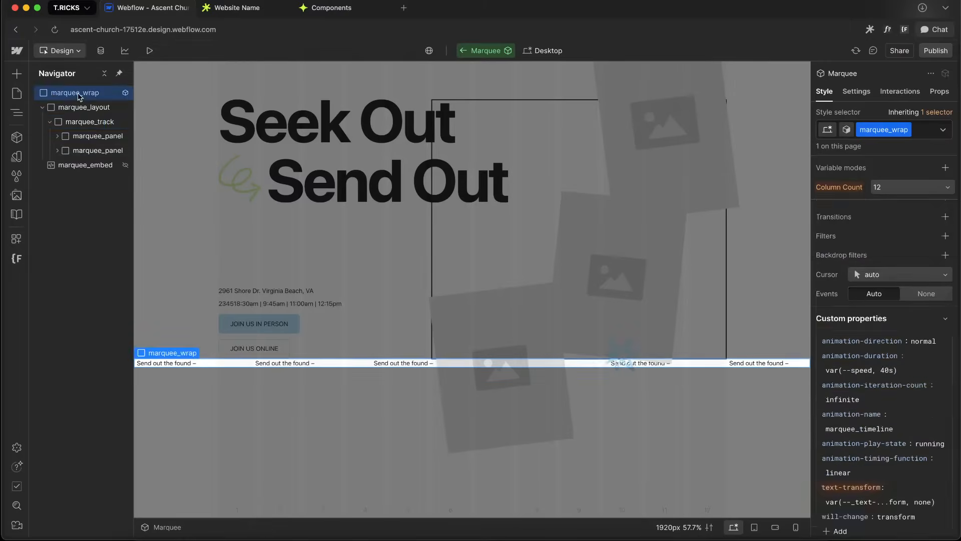
right_click(79, 96)
mouse_move(207, 110)
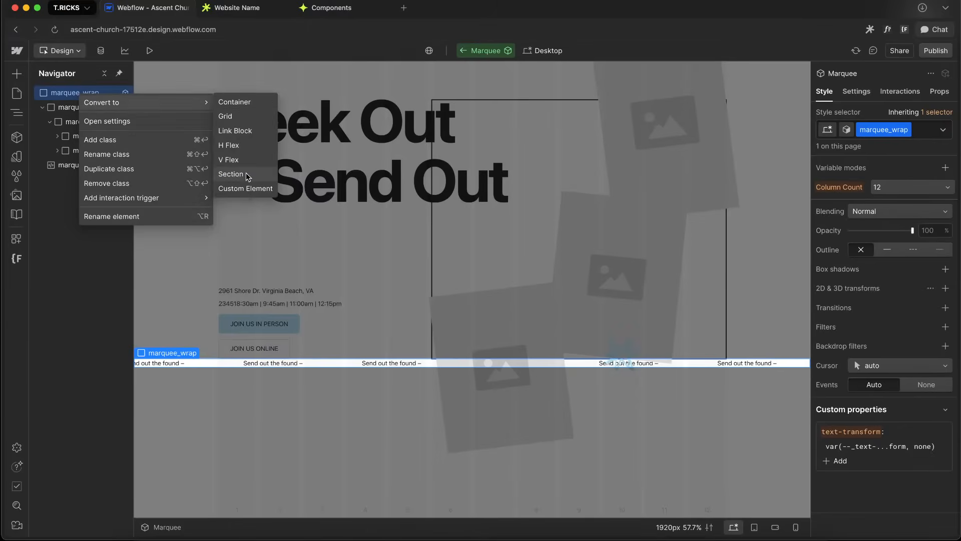
click(242, 189)
Add a style attribute to marquee_wrap with the value --speed: 30s;
click(855, 91)
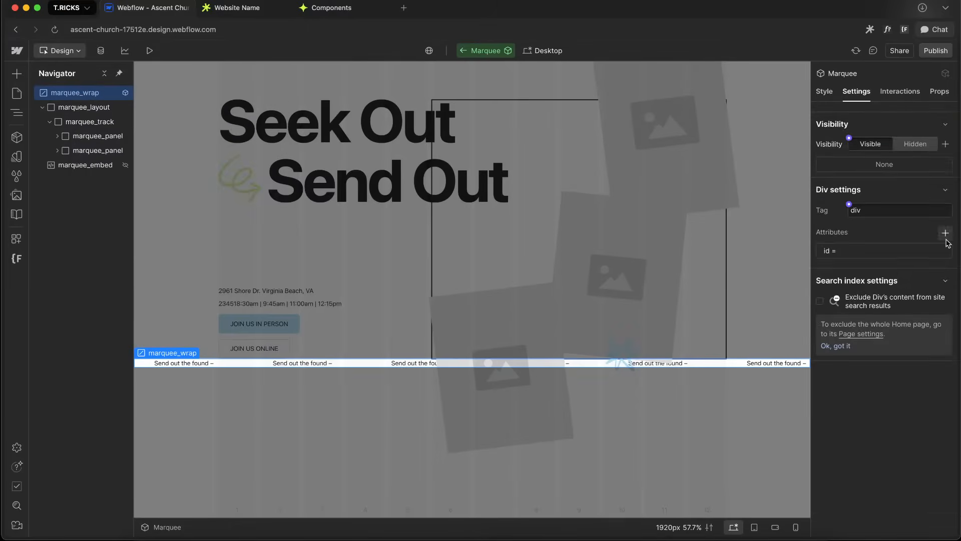
click(945, 254)
click(949, 233)
click(946, 252)
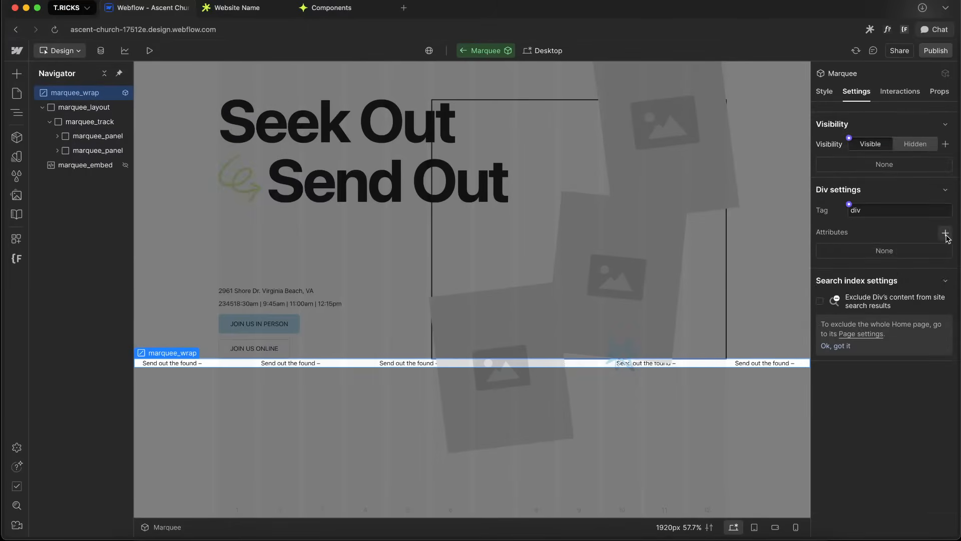
click(945, 233)
click(874, 300)
text(--speed: 30s;)
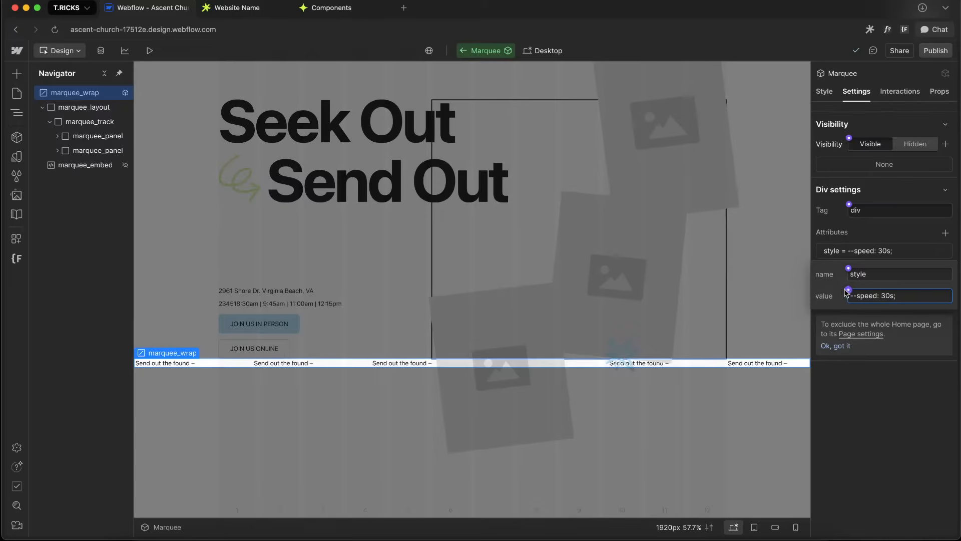
Bind the style attribute's value to a new component property named Speed
click(848, 290)
click(881, 308)
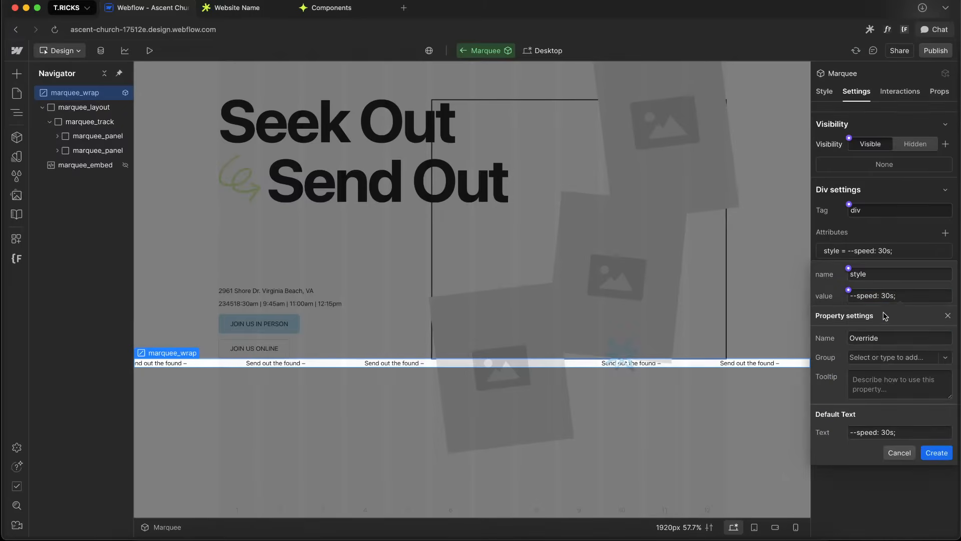
click(885, 338)
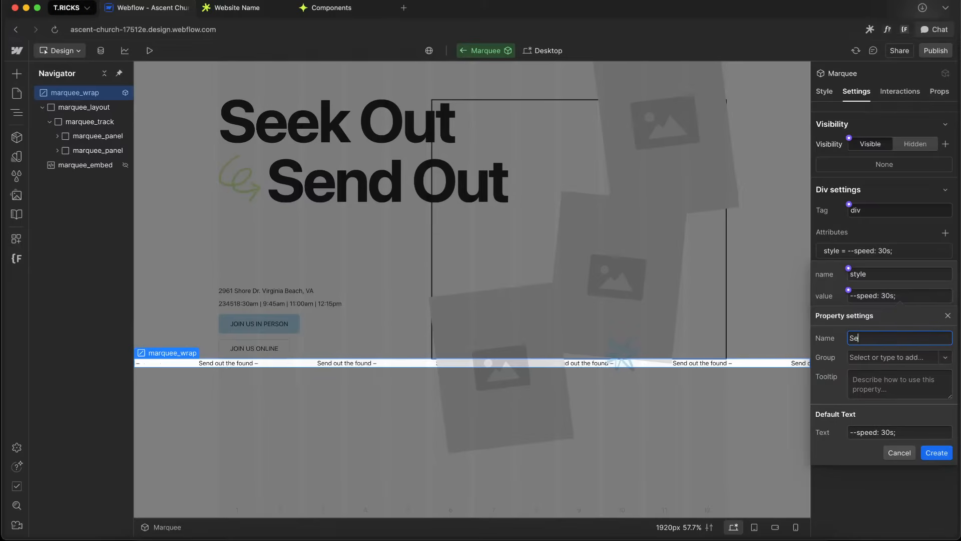
click(936, 452)
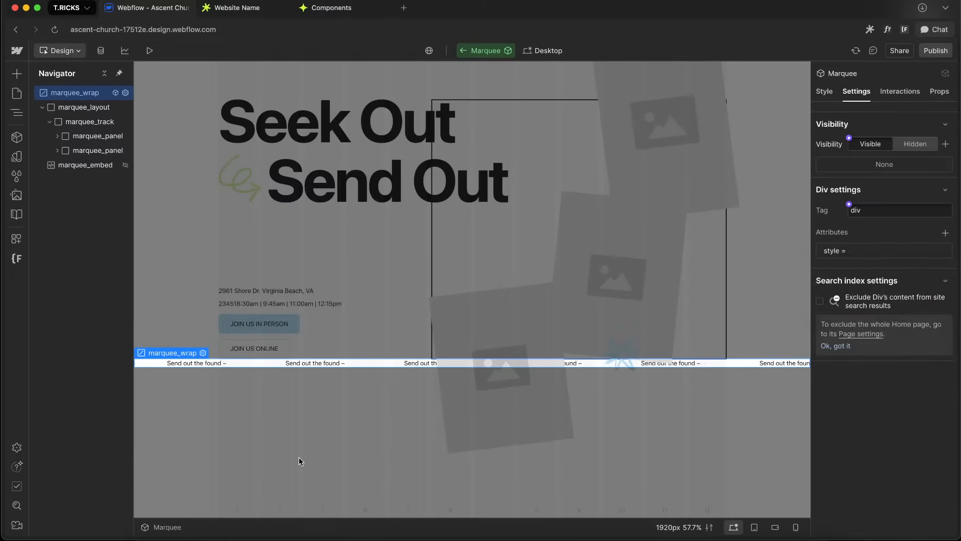
Set hero_main_contain's bottom margin to the space 6 variable
click(419, 491)
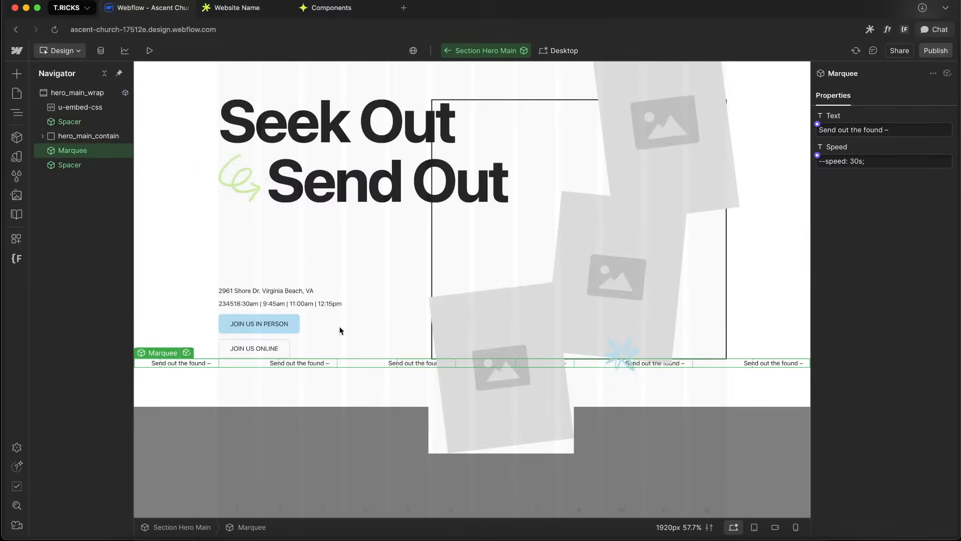
click(336, 245)
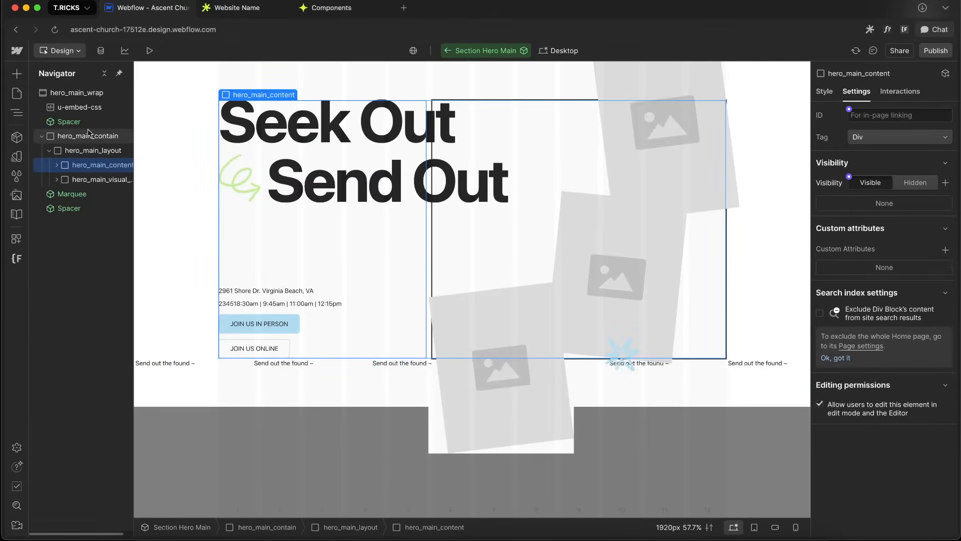
click(42, 136)
click(70, 152)
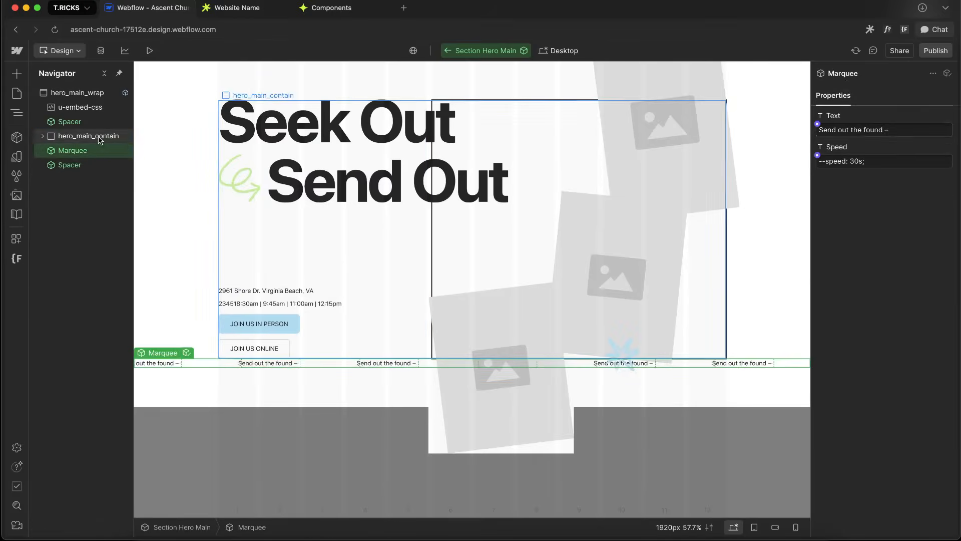
click(97, 138)
click(824, 91)
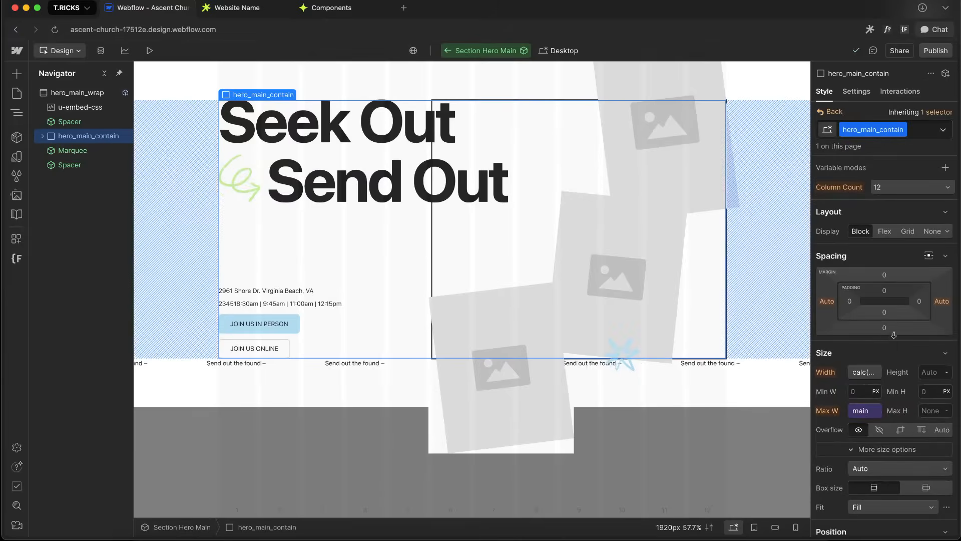
click(919, 334)
click(920, 343)
text(spac)
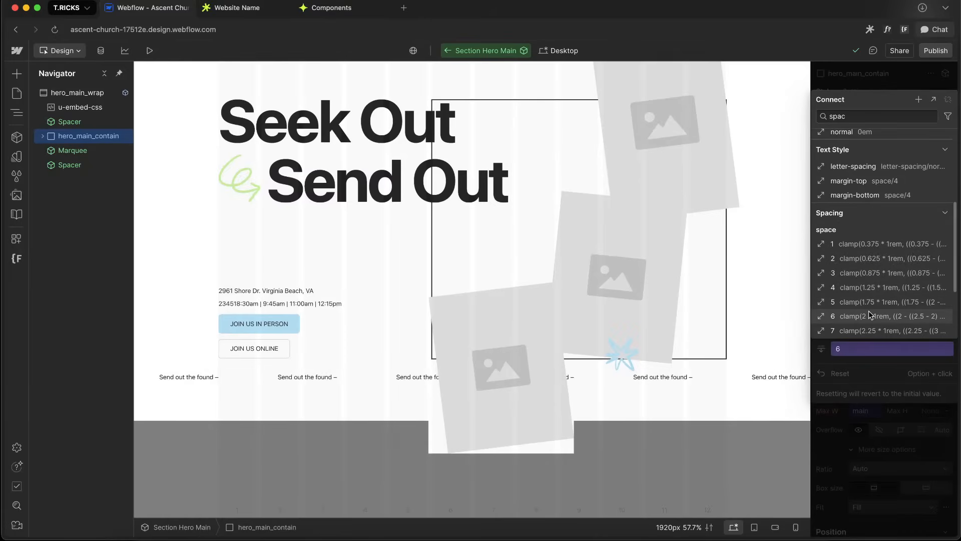
click(869, 310)
Compare the marquee text on the page with the Figma design
click(321, 375)
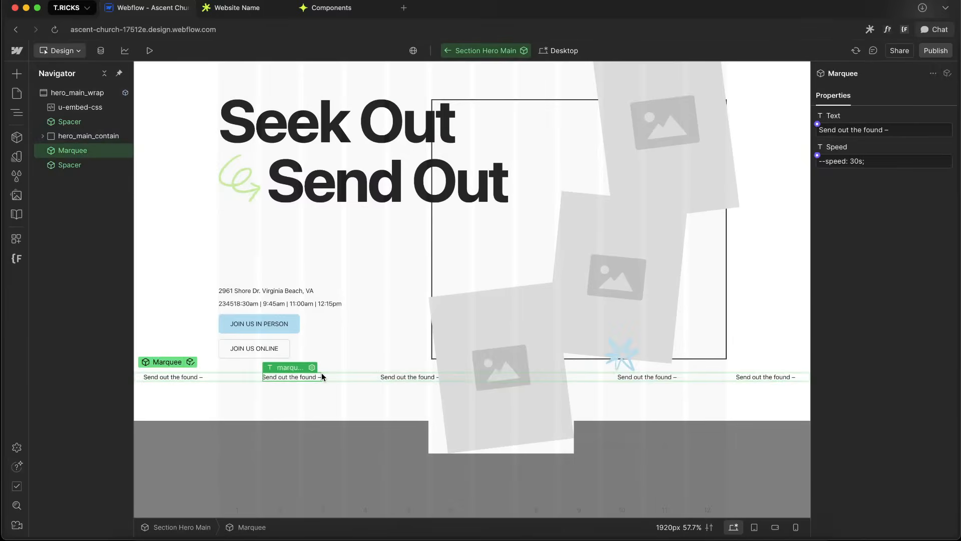
key(ctrl+Right)
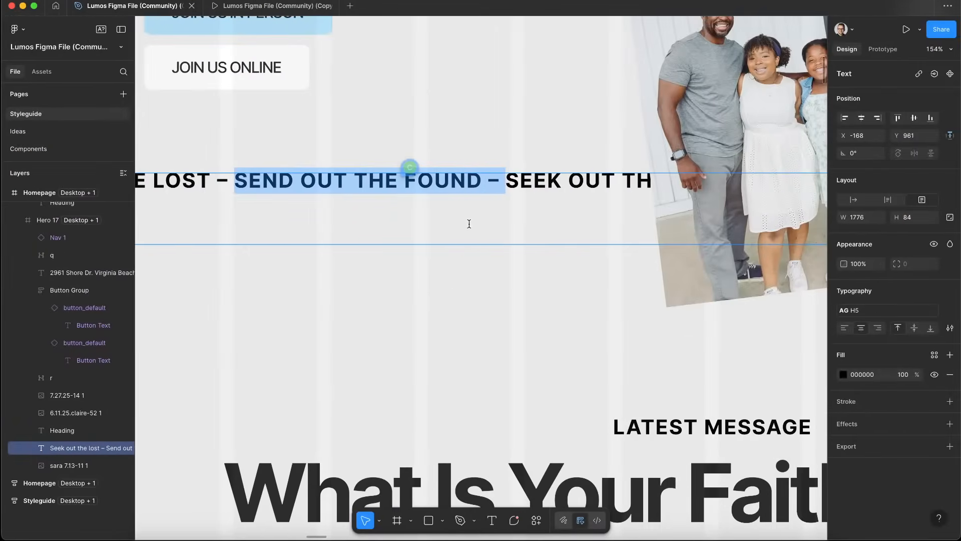
key(ctrl+Left)
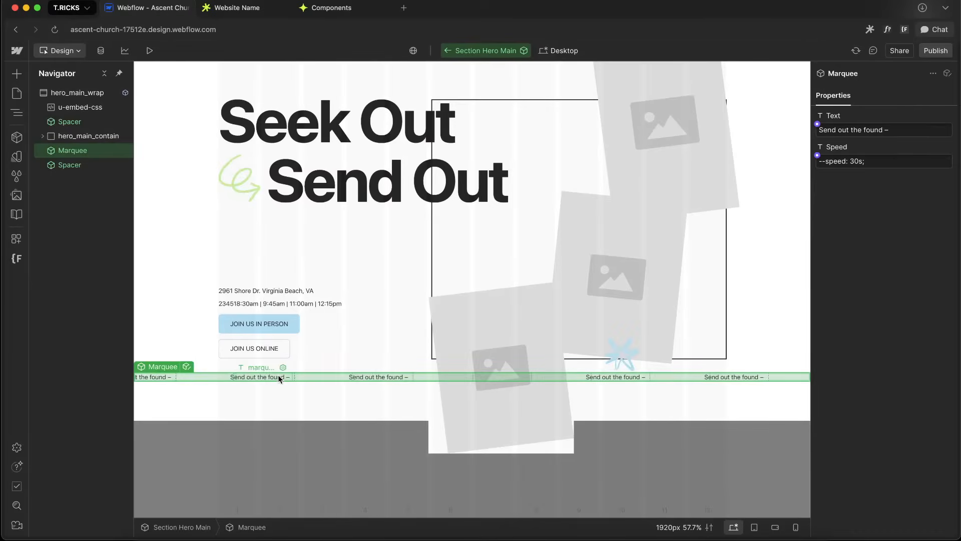
Remove the trailing dash from the Marquee component's Text property default value
double_click(168, 365)
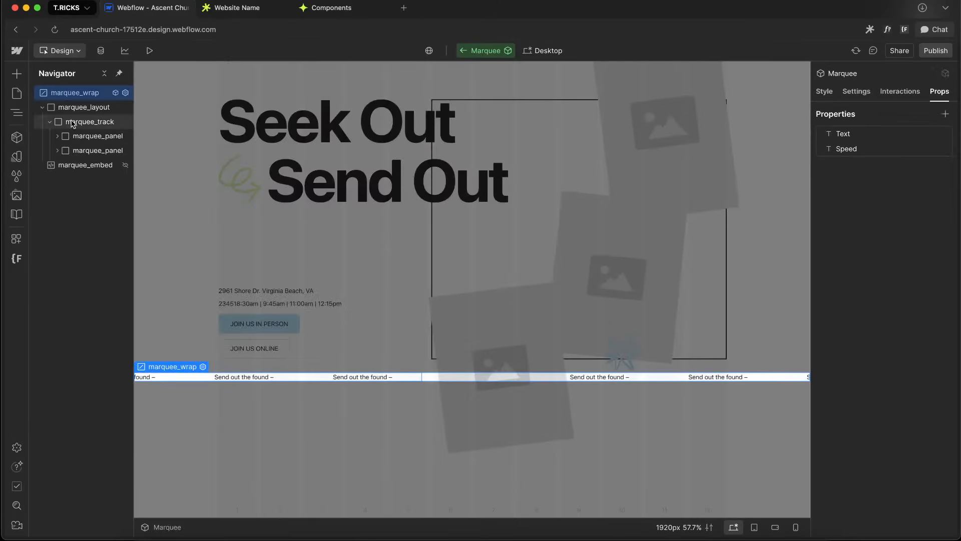
click(75, 151)
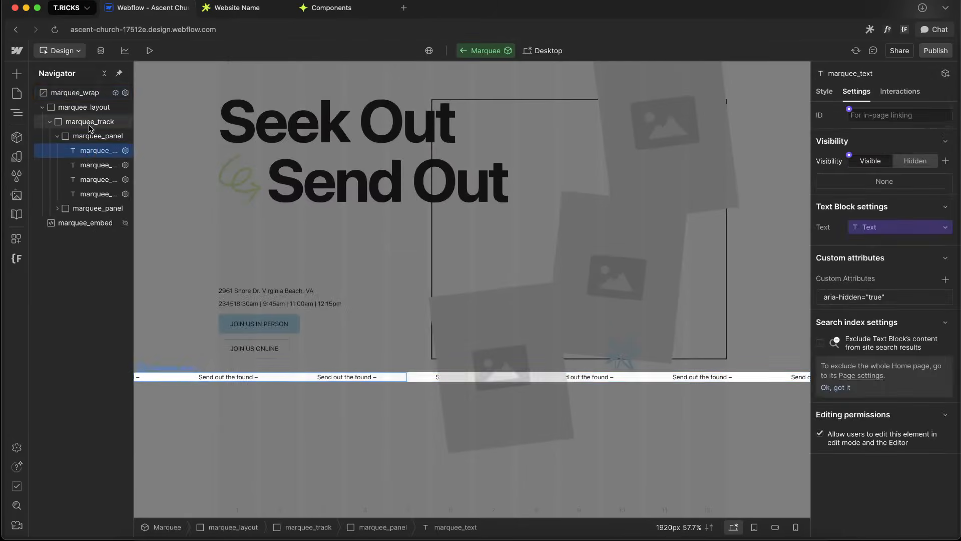
click(75, 93)
click(937, 93)
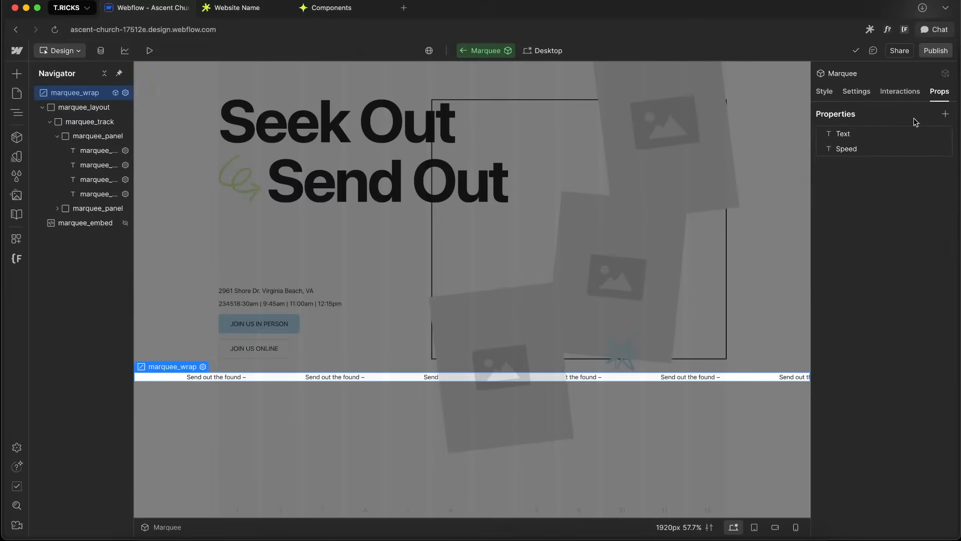
click(846, 133)
click(921, 312)
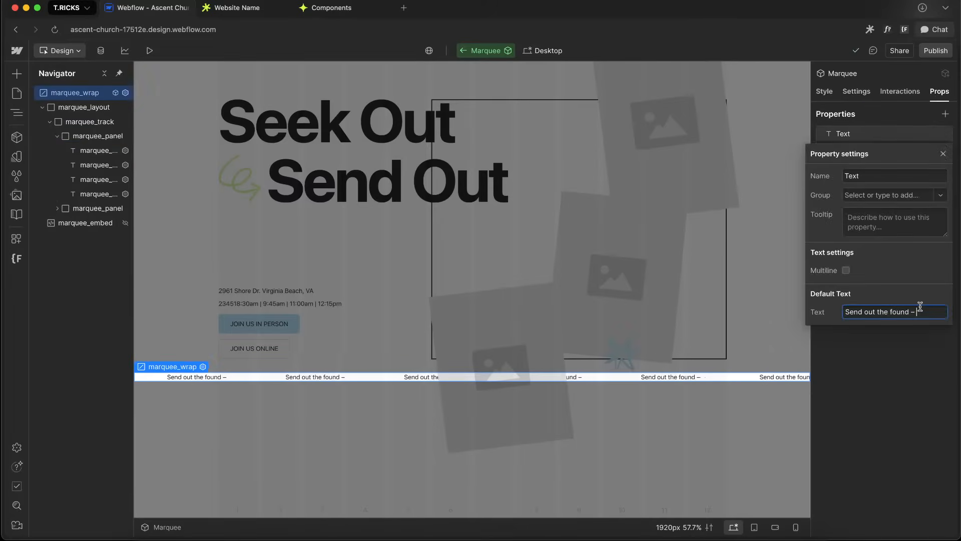
key(BackSpace)
click(443, 431)
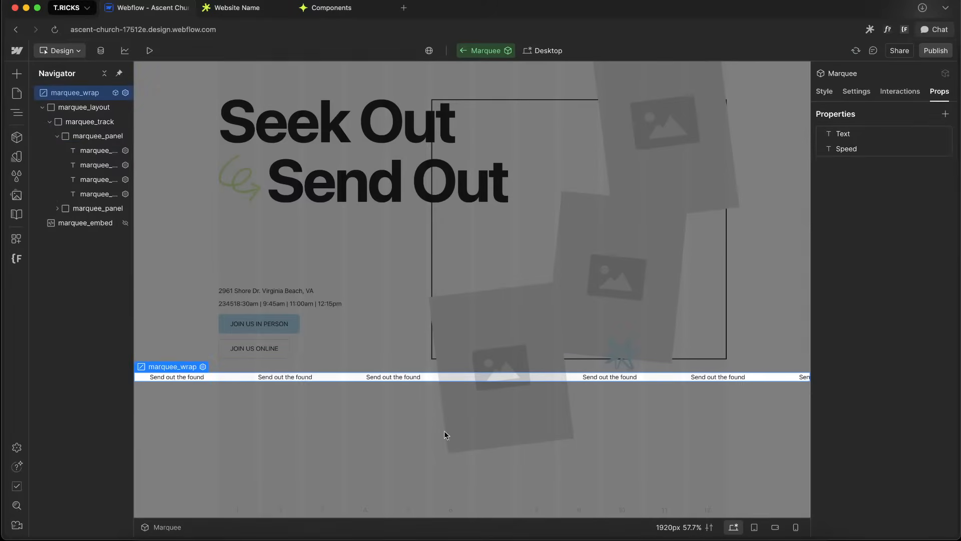
Preview the hero section at mobile and desktop breakpoints and compare it with the Figma design
click(416, 448)
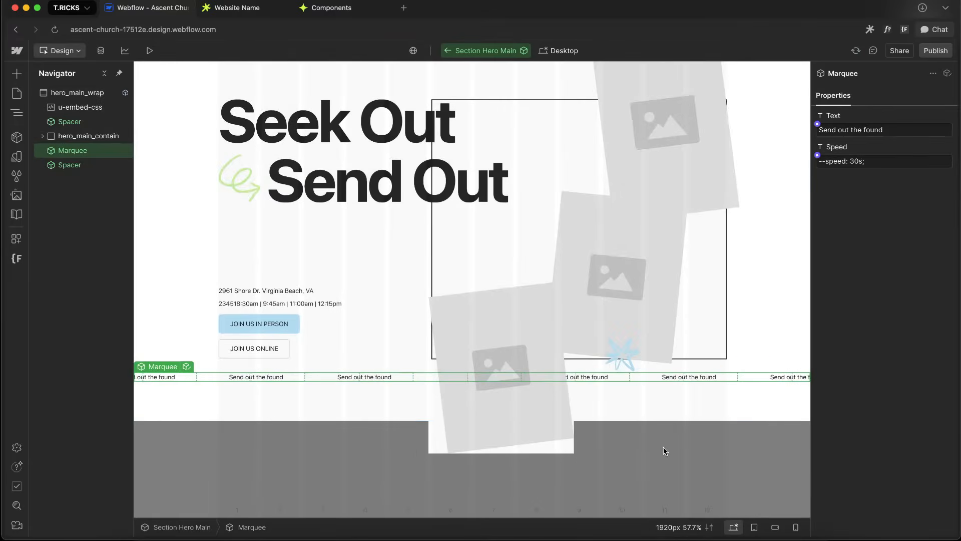
click(658, 470)
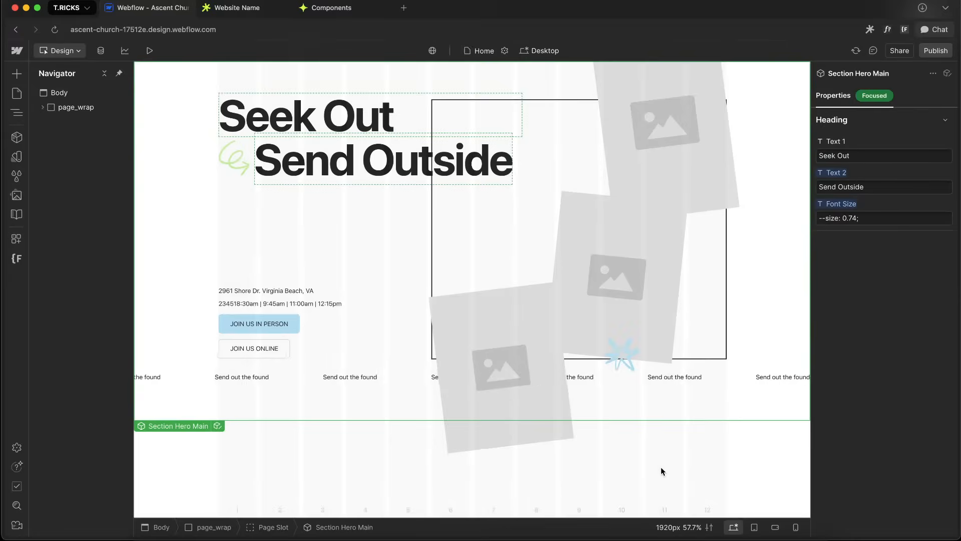
key(shift+3)
key(shift+4)
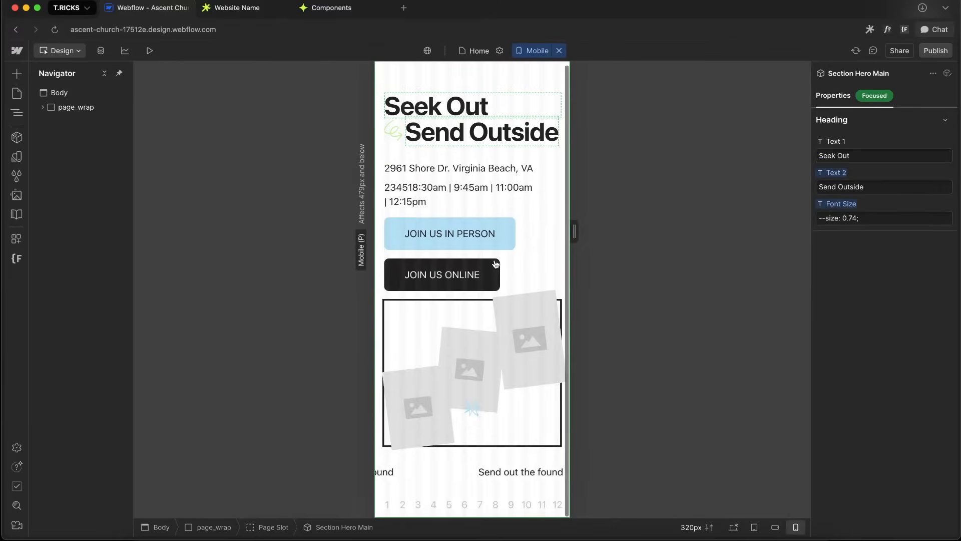
key(shift+1)
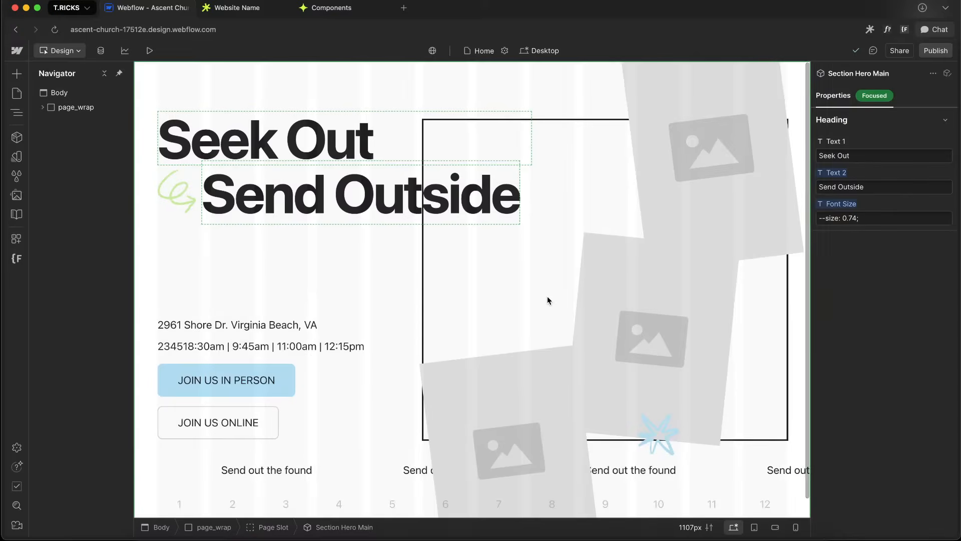
key(ctrl+Right)
scroll(484, 224, down, 10)
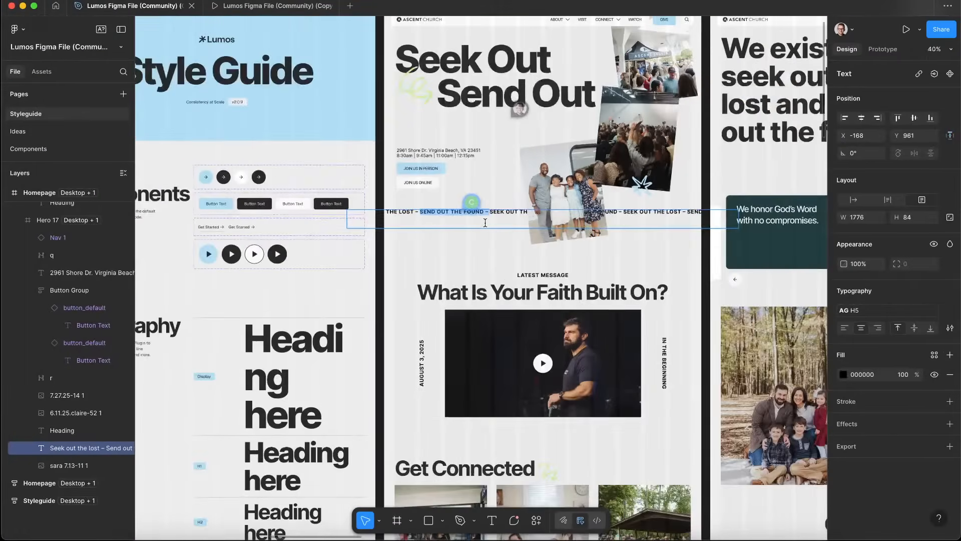